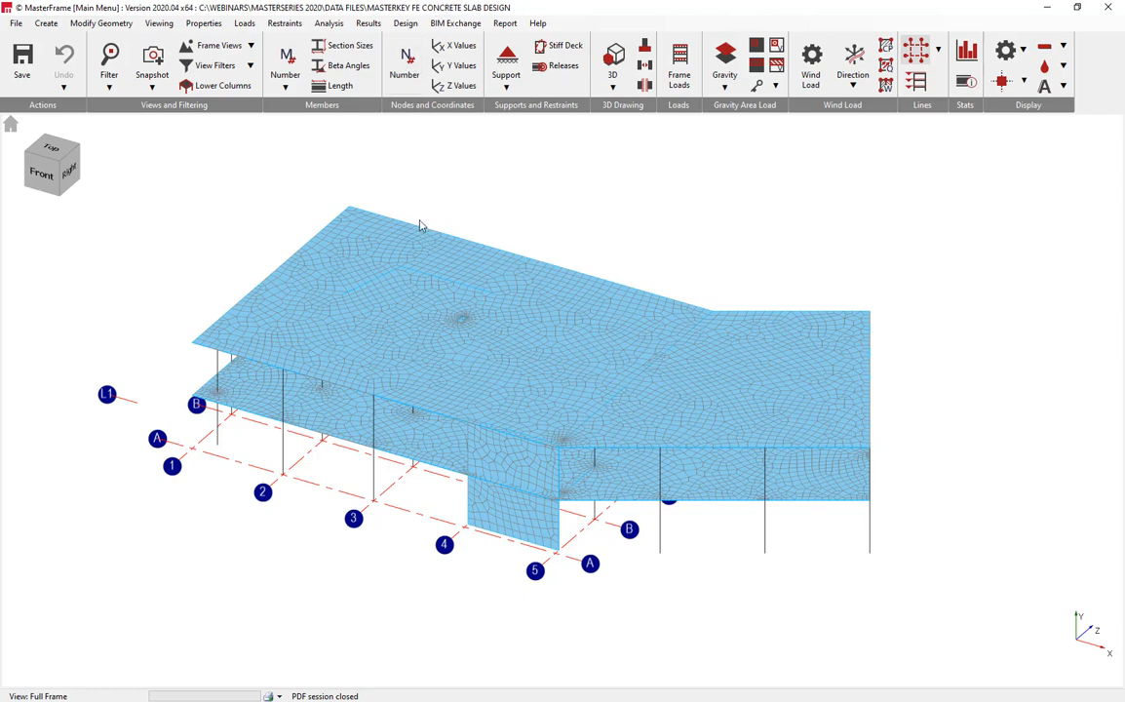
Show the frame as a rendered 3D model and examine its slabs, columns and walls from above and below
click(405, 22)
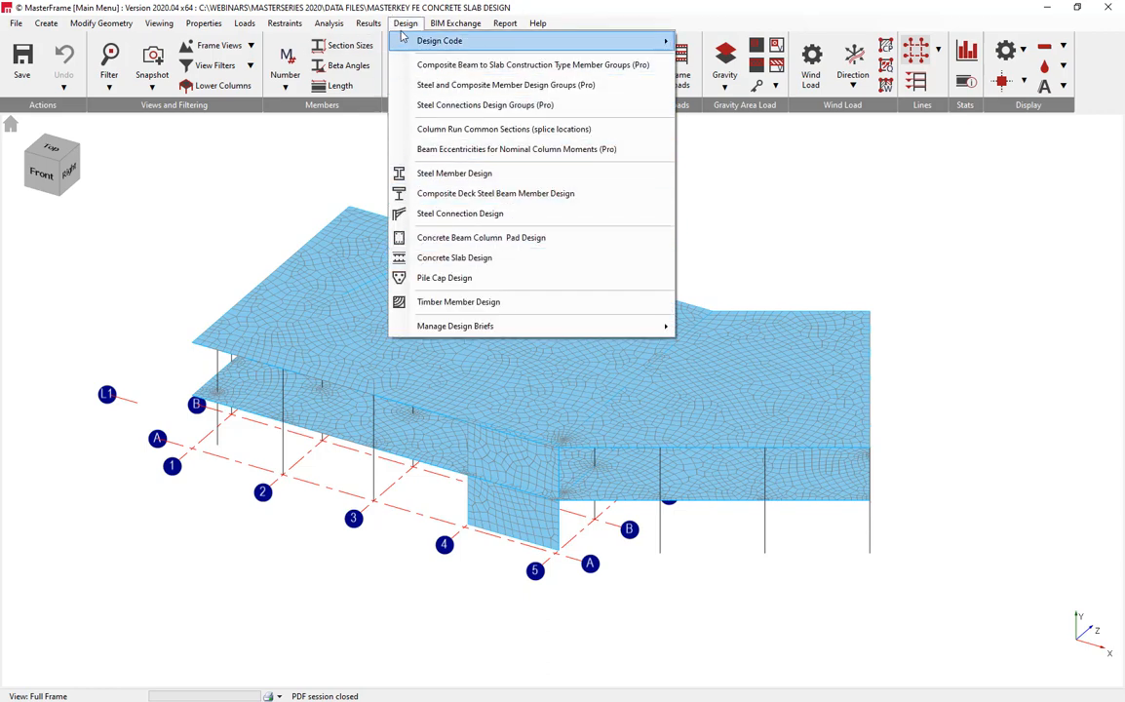
click(162, 24)
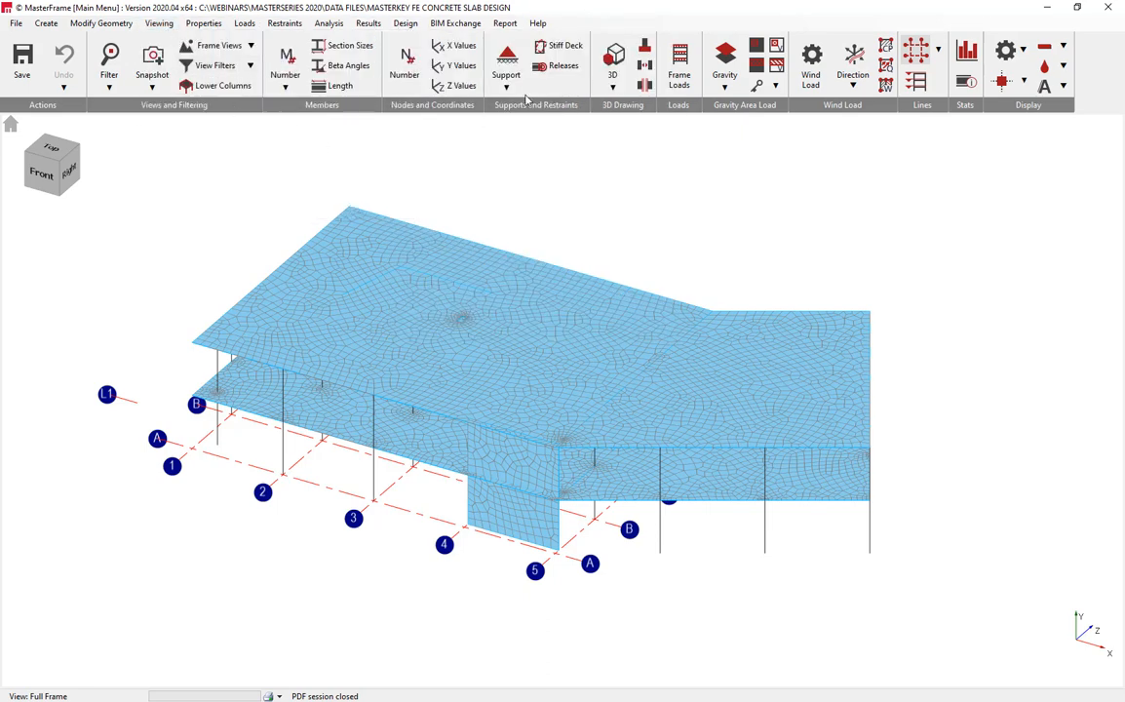
click(612, 60)
drag(611, 362, 598, 255)
drag(551, 295, 437, 302)
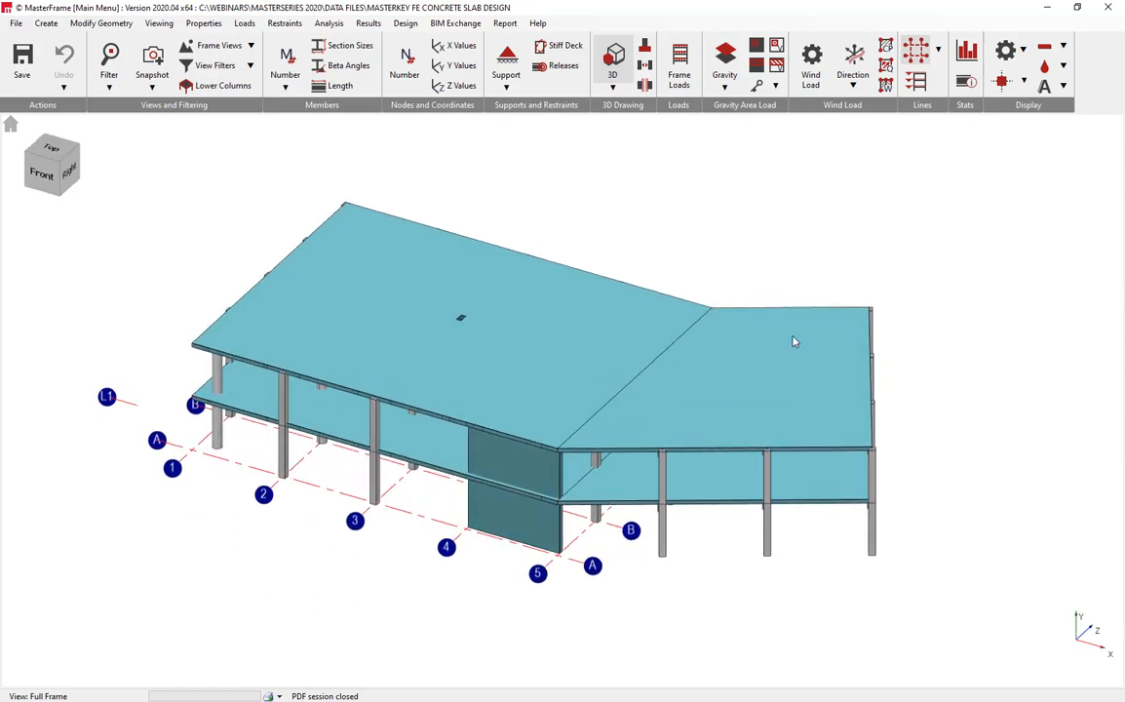
drag(653, 389, 712, 313)
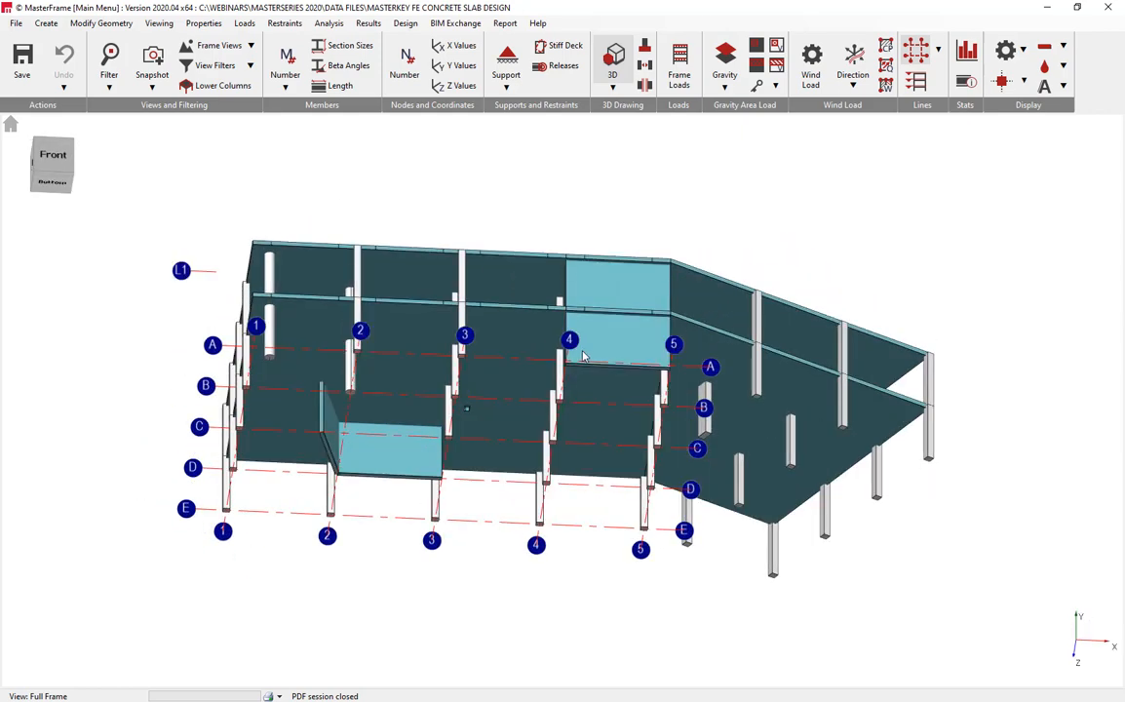
drag(288, 429, 320, 418)
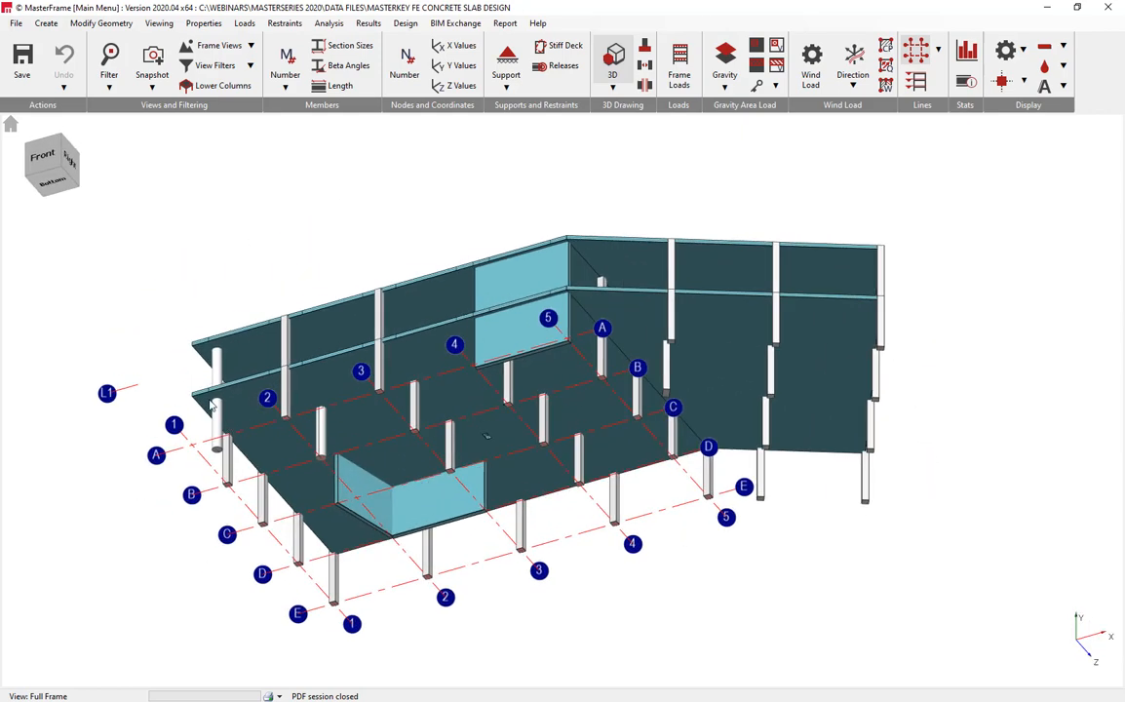
drag(354, 366, 354, 464)
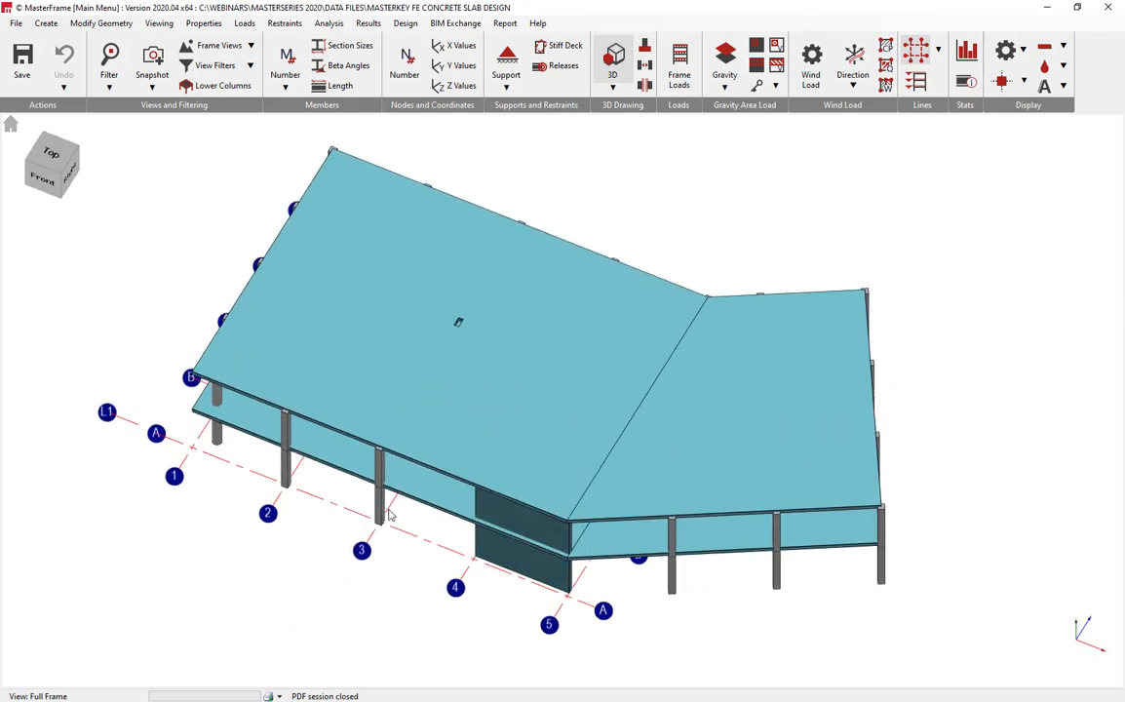
Restrict the frame view to Level 1 and start Concrete Slab Design
click(219, 45)
scroll(236, 149, down, 3)
click(234, 153)
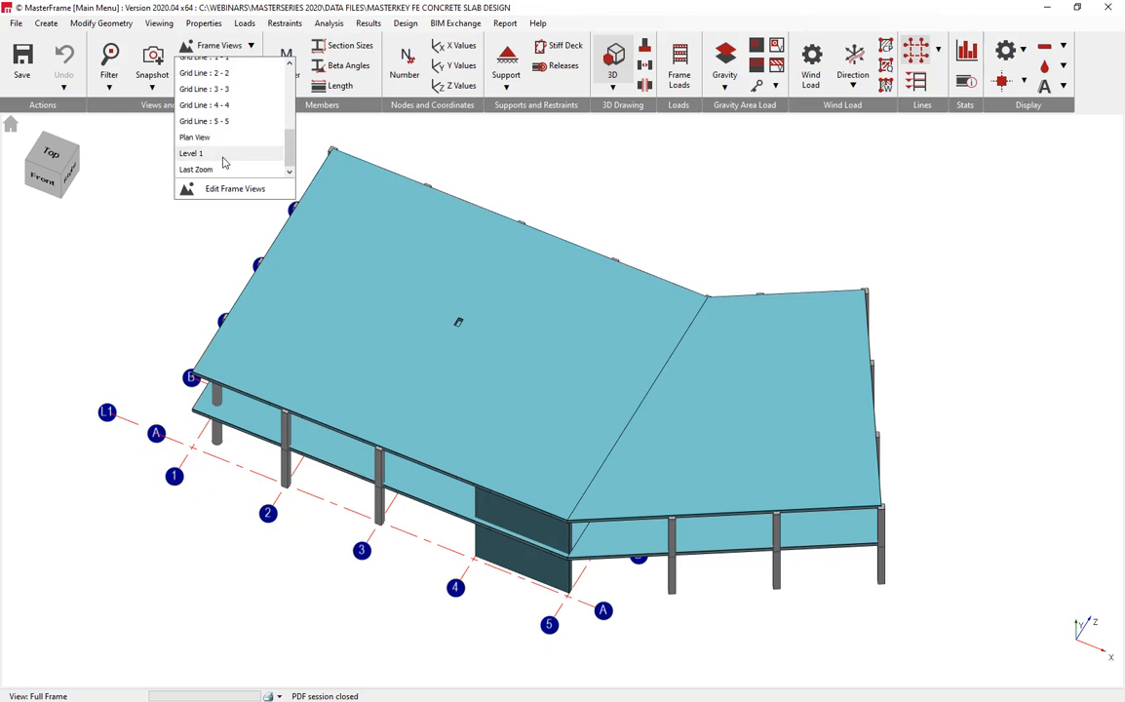
click(405, 25)
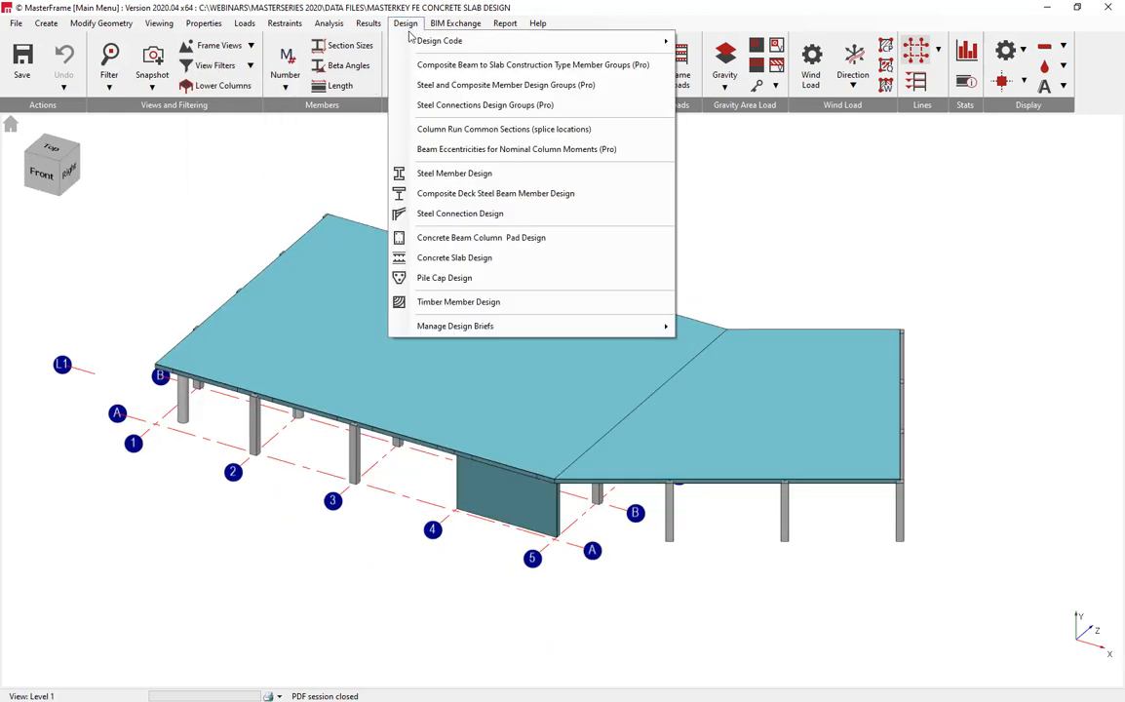
click(467, 259)
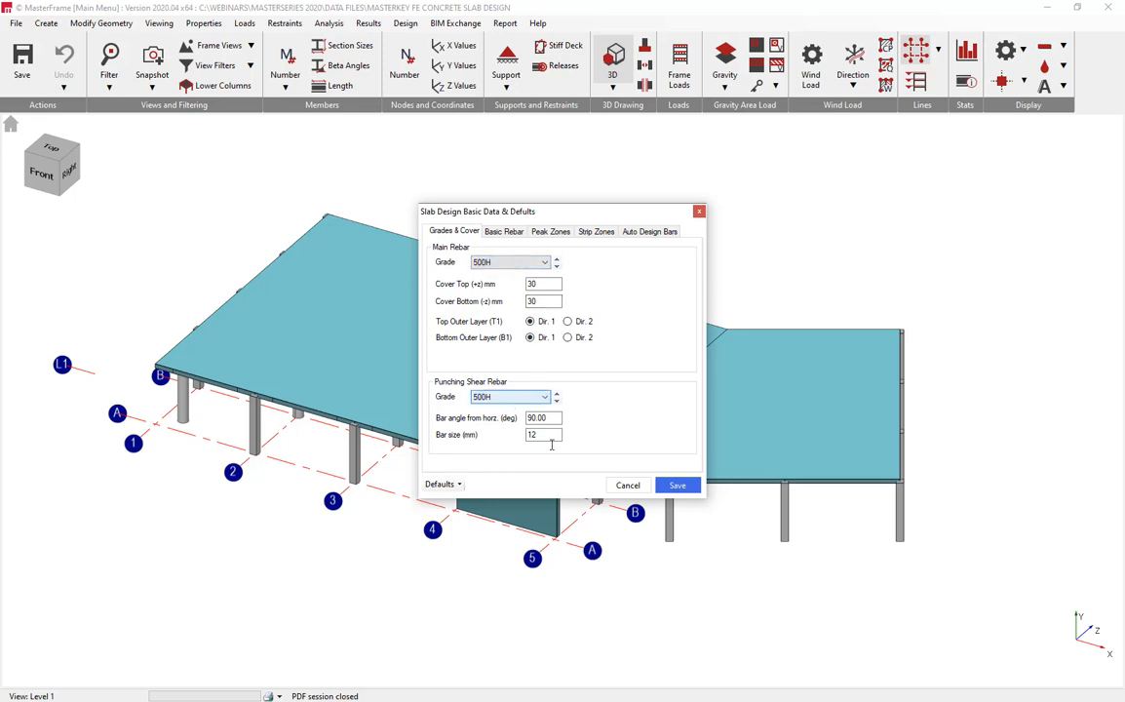
Review the slab design defaults for basic rebar, peak zones, strip zones and auto design bars, keeping strips perpendicular to the line, and save them
click(506, 232)
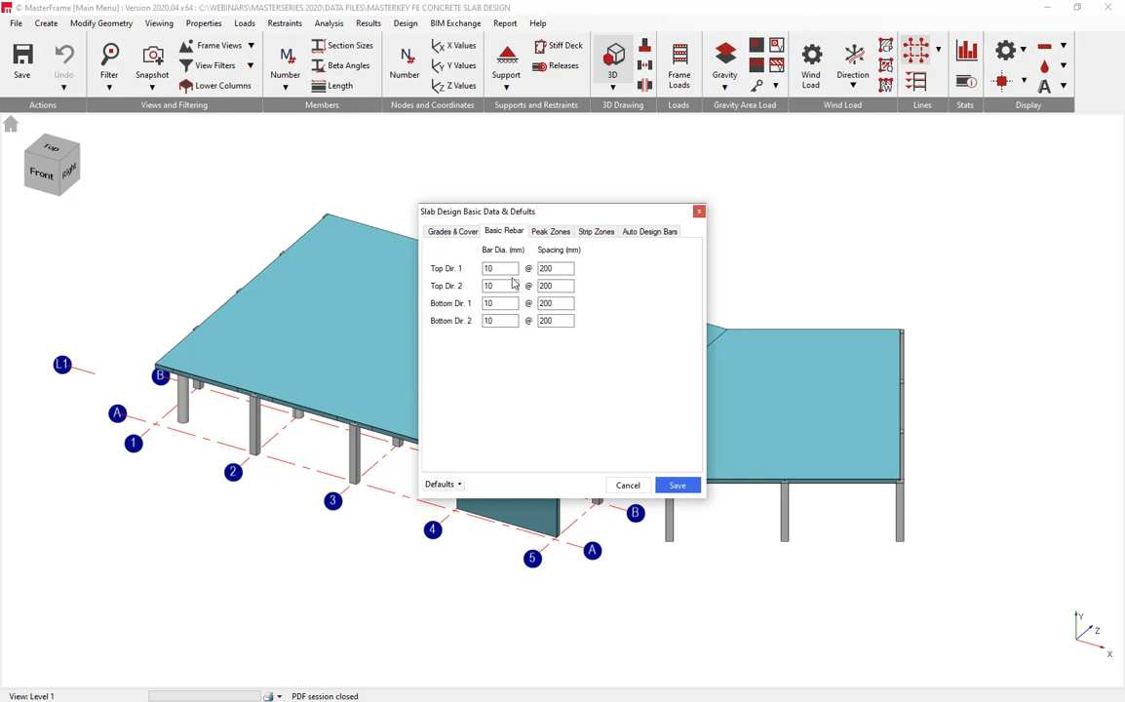
click(552, 233)
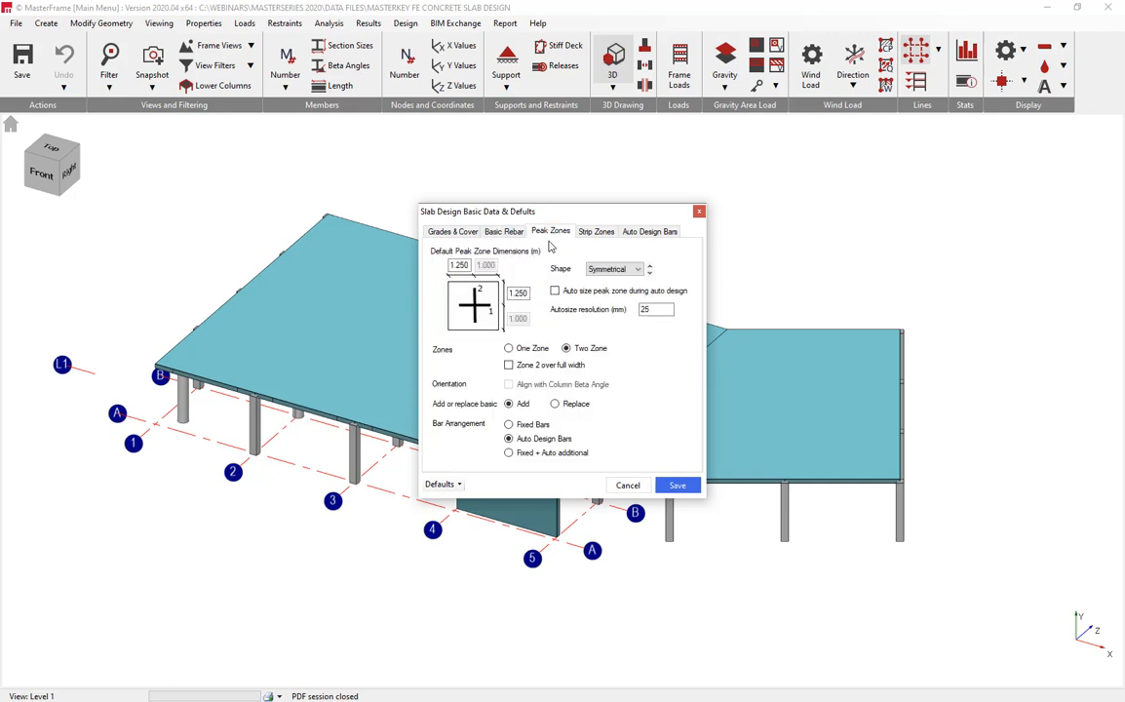
click(588, 233)
click(565, 234)
click(598, 232)
click(552, 231)
click(606, 232)
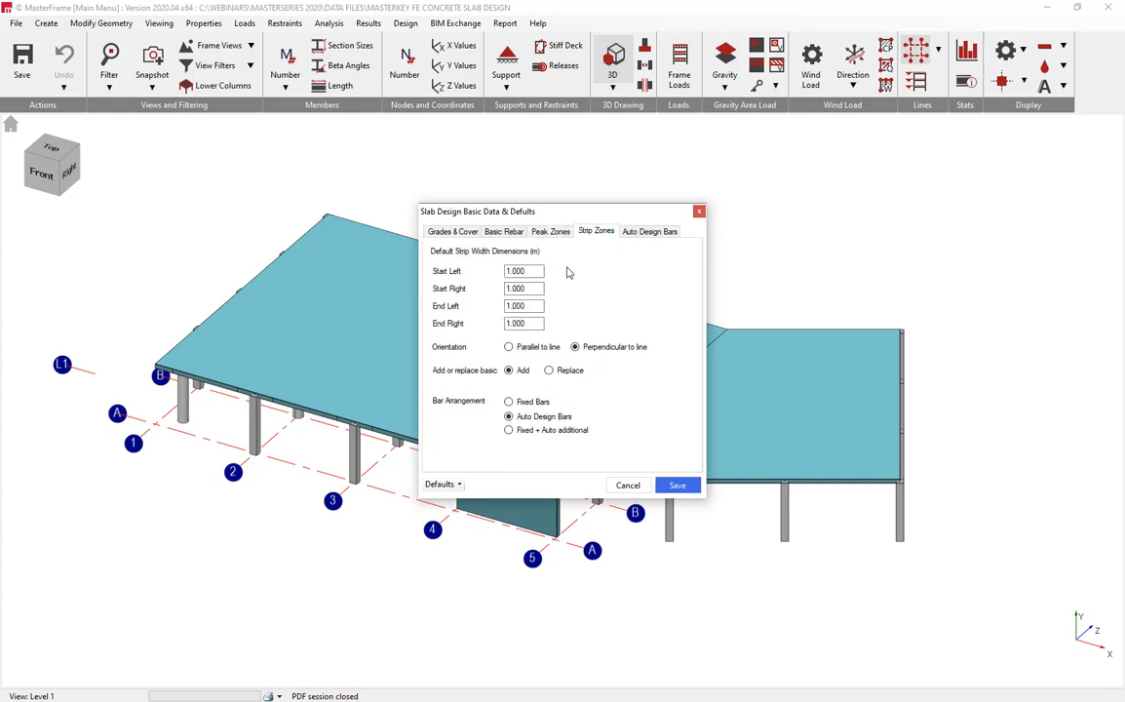
click(575, 347)
click(640, 233)
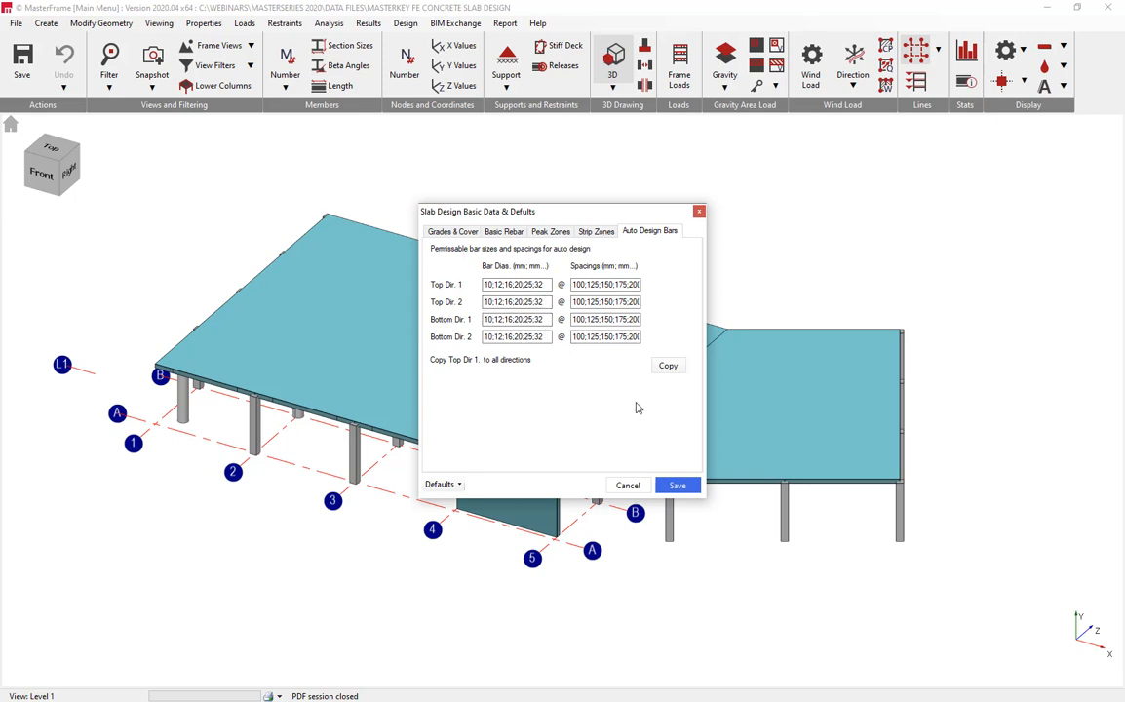
click(687, 491)
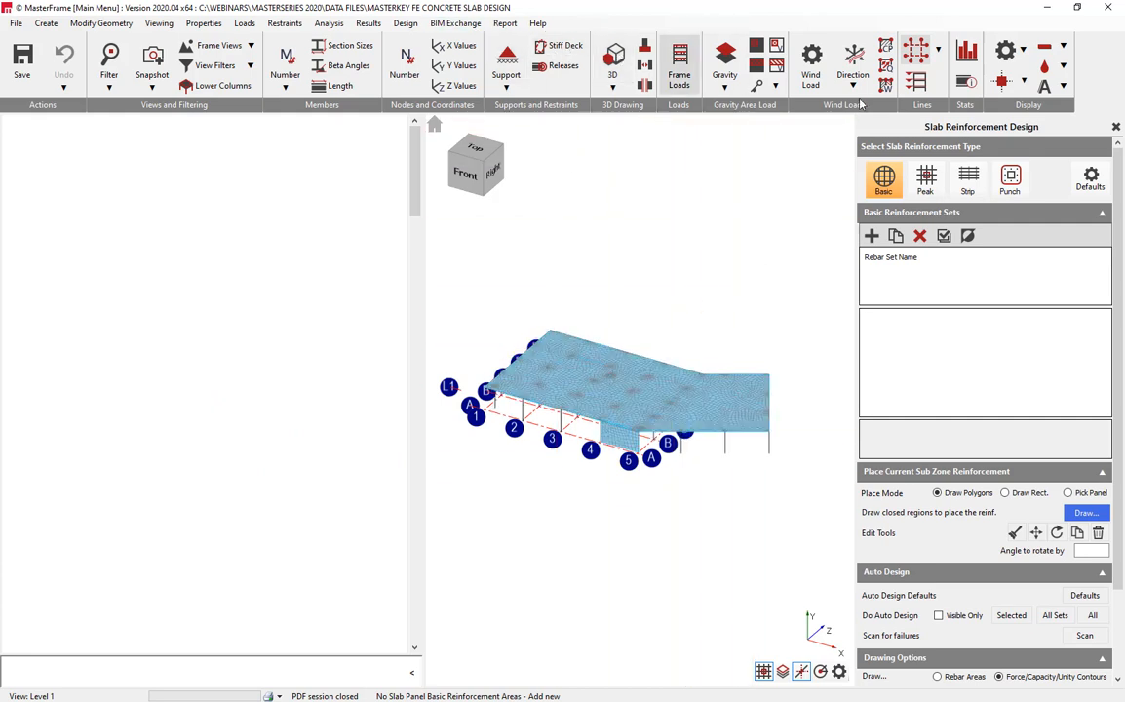
Turn on the finite element display option that stops drawing the FE mesh, and view the slab in plan from the top
click(1023, 51)
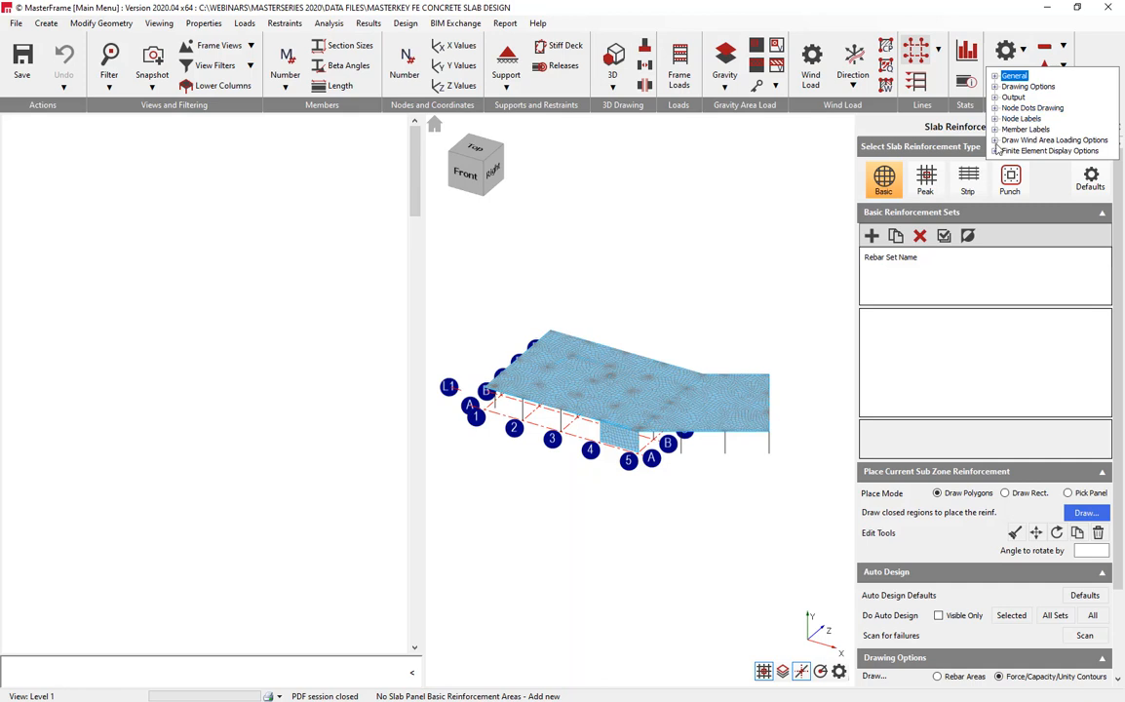
click(996, 151)
click(1019, 193)
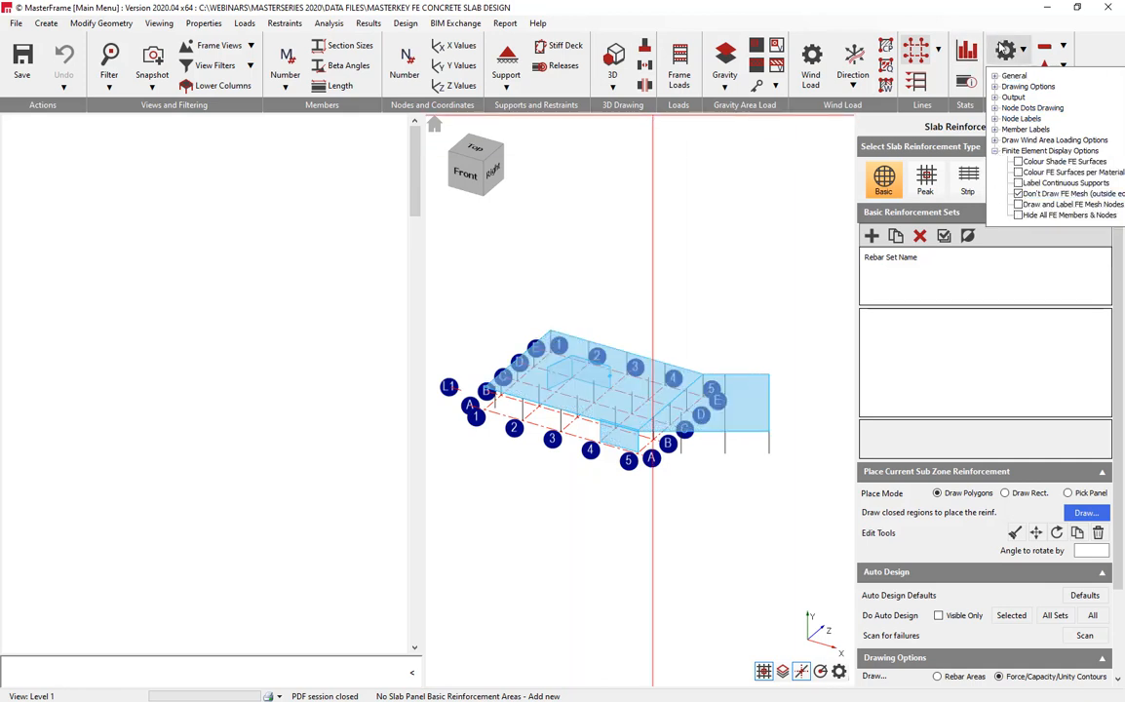
click(1001, 50)
click(475, 148)
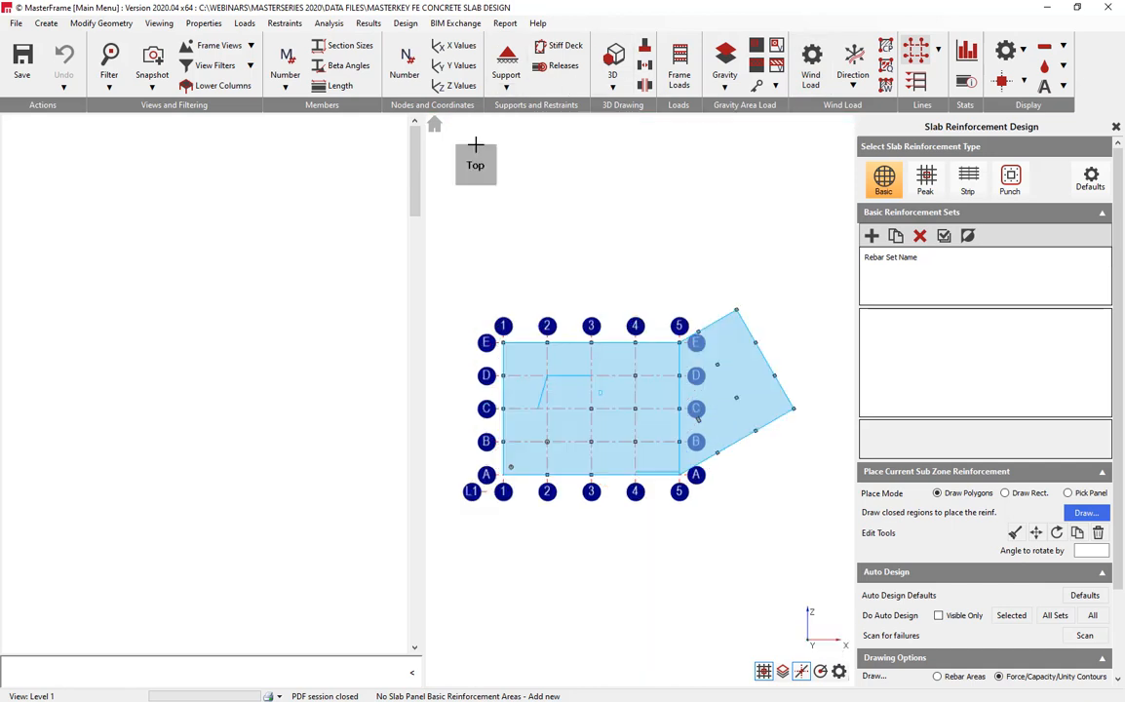
scroll(593, 400, up, 1)
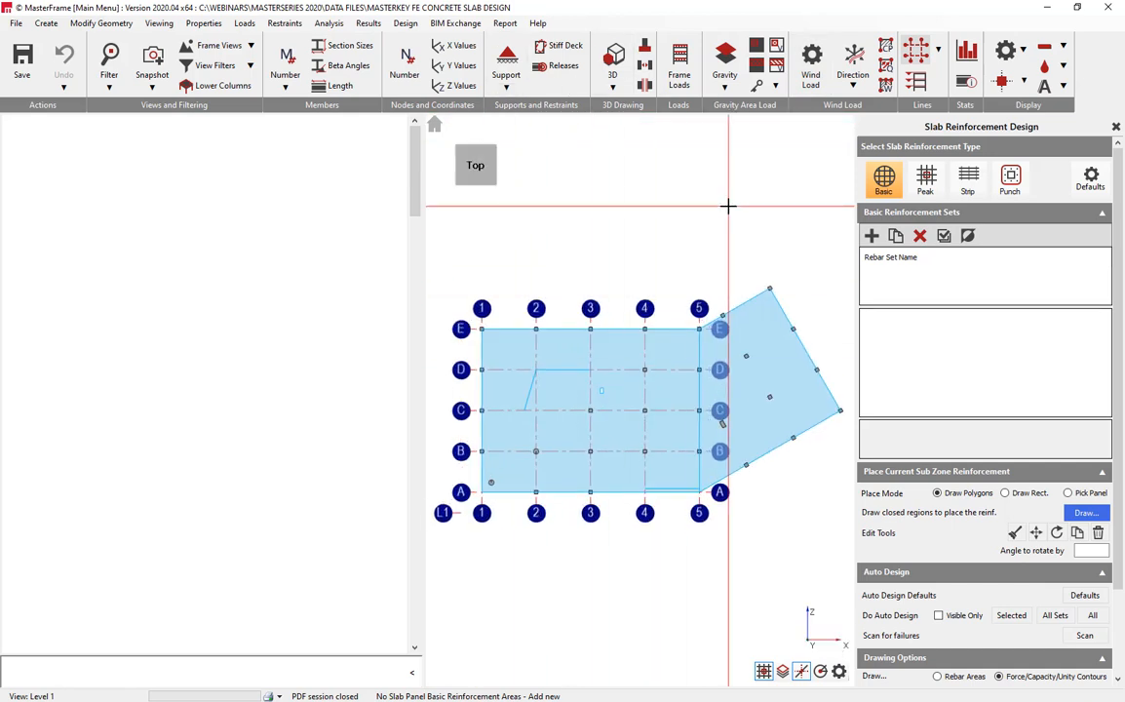
Add a basic reinforcement set and keep its placement method as Selected FE Surfaces
click(886, 180)
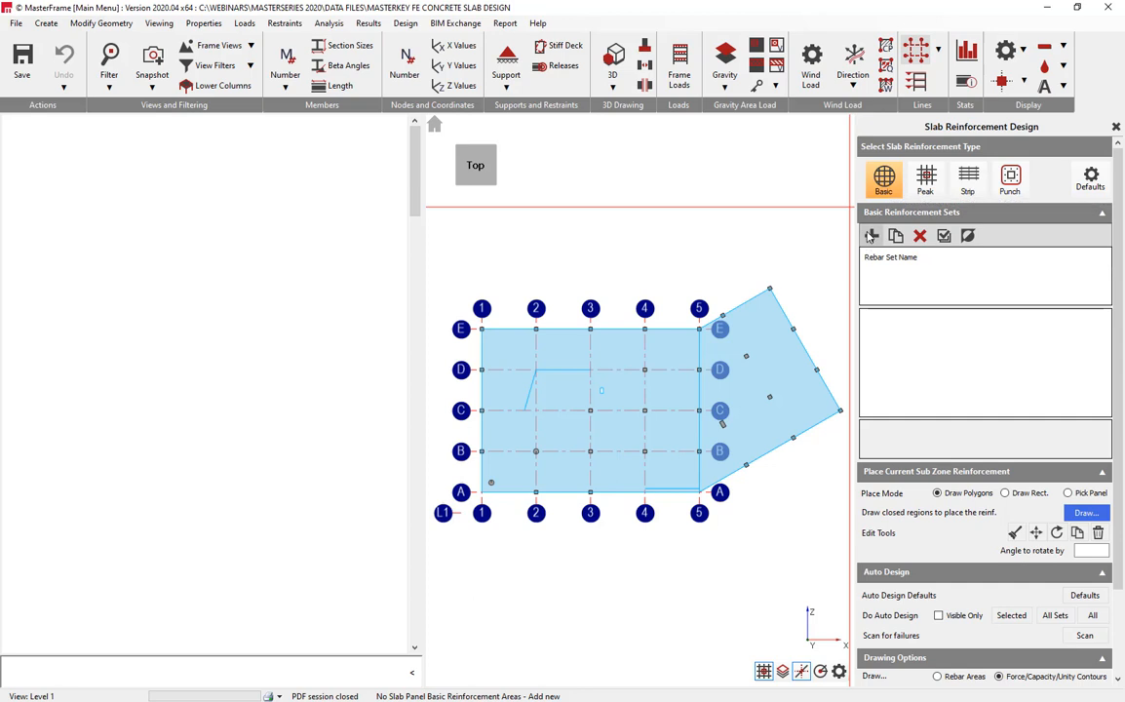
click(872, 236)
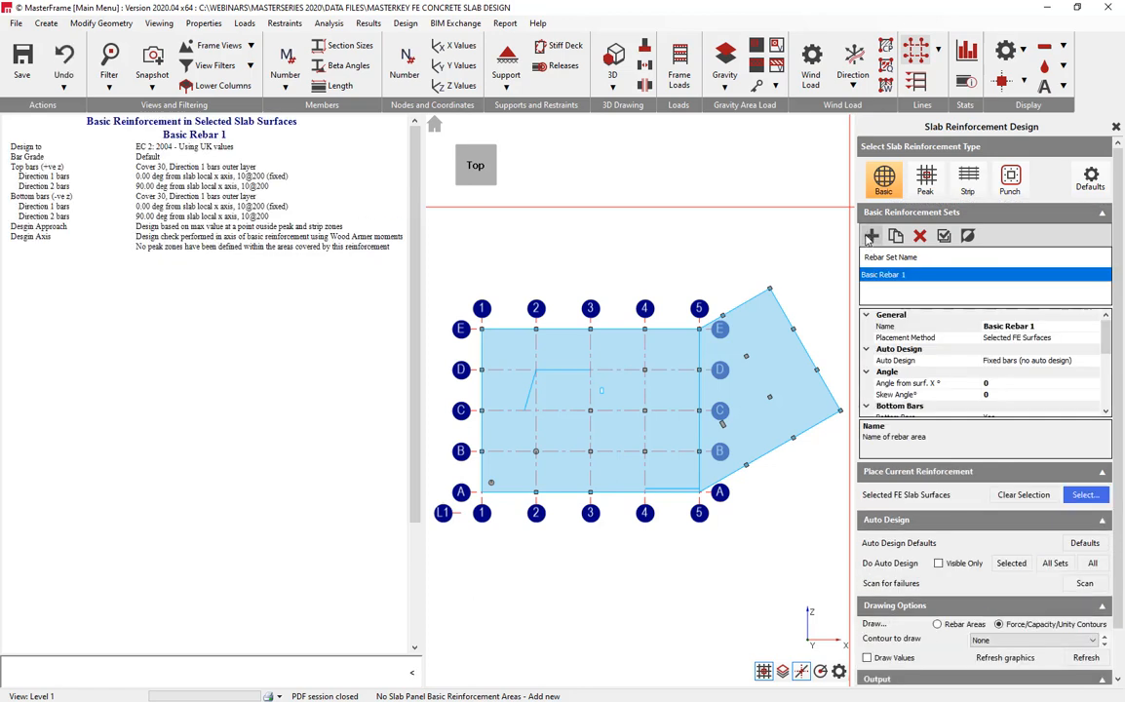
click(1071, 337)
click(1094, 339)
click(1094, 339)
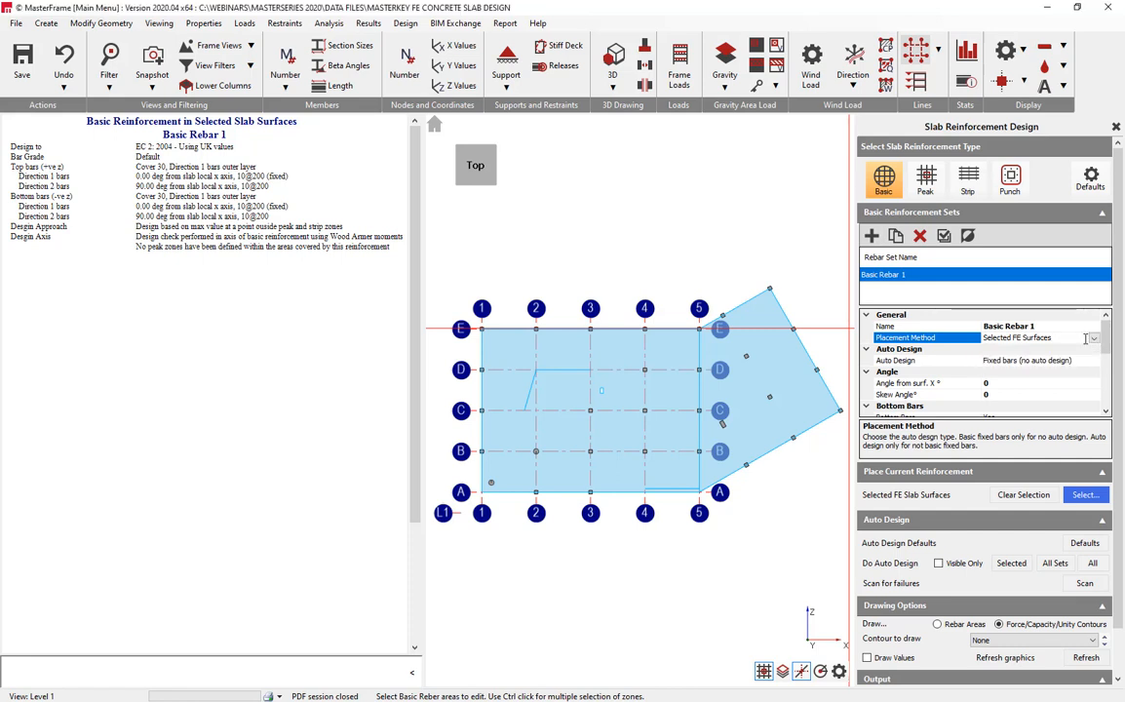
click(1094, 338)
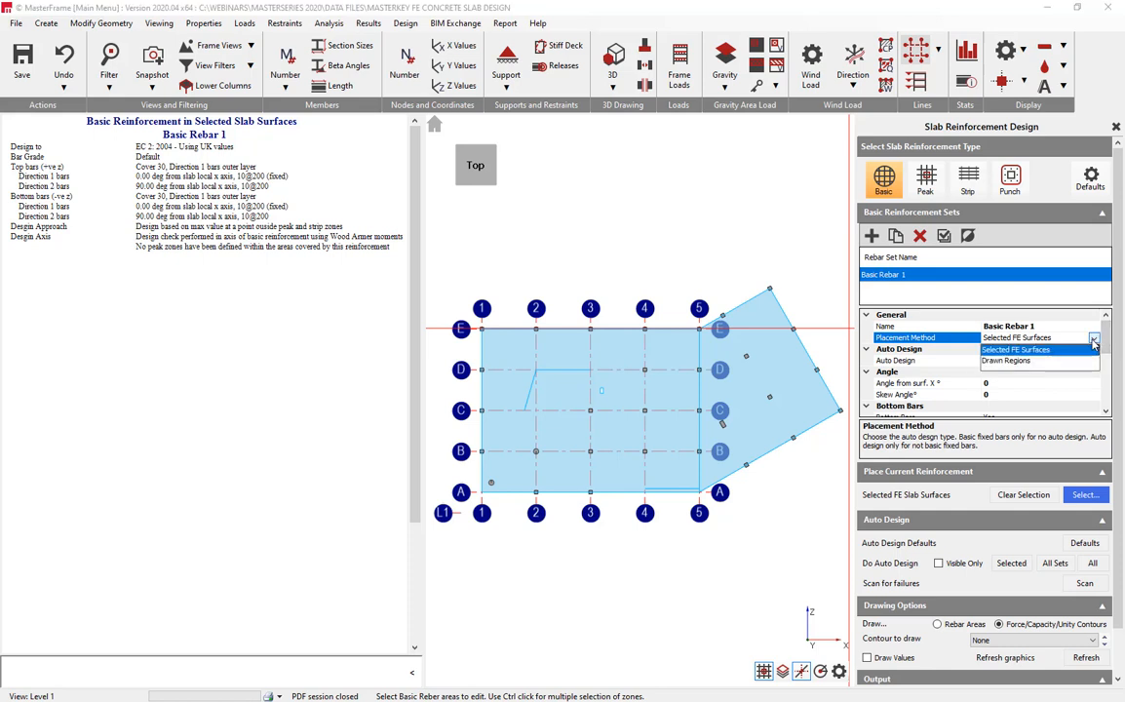
click(1094, 344)
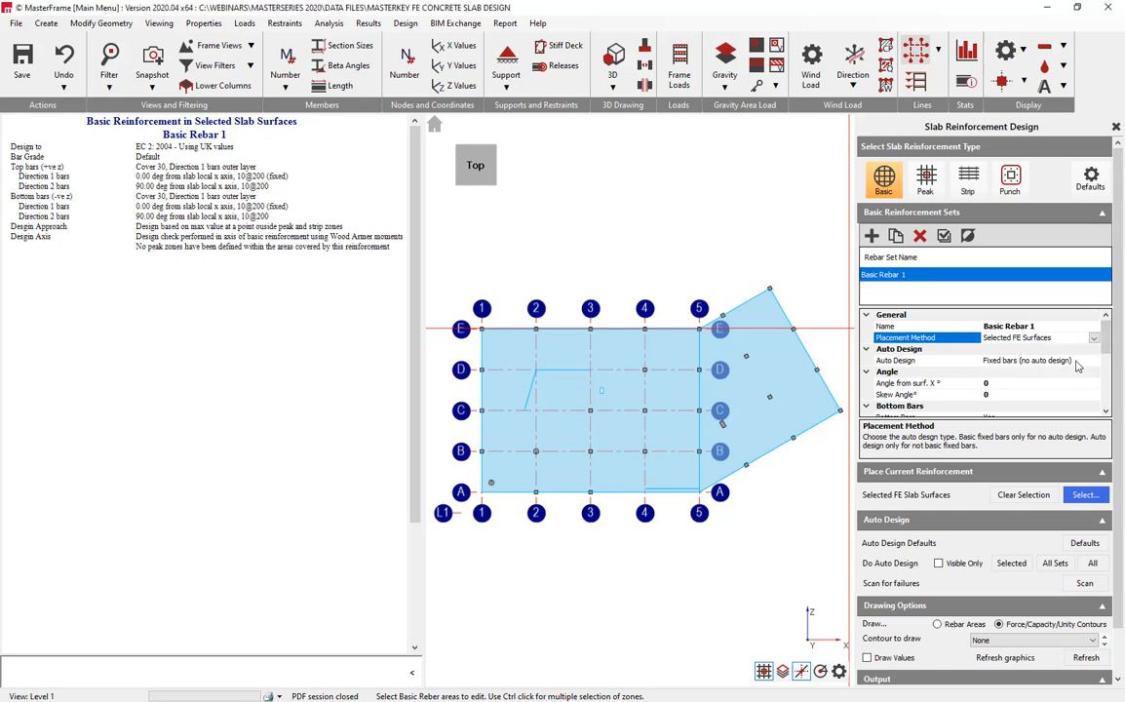
Apply the basic reinforcement set to both the rectangular slab surface and the angled slab surface beyond grid line 5
click(1085, 494)
click(572, 361)
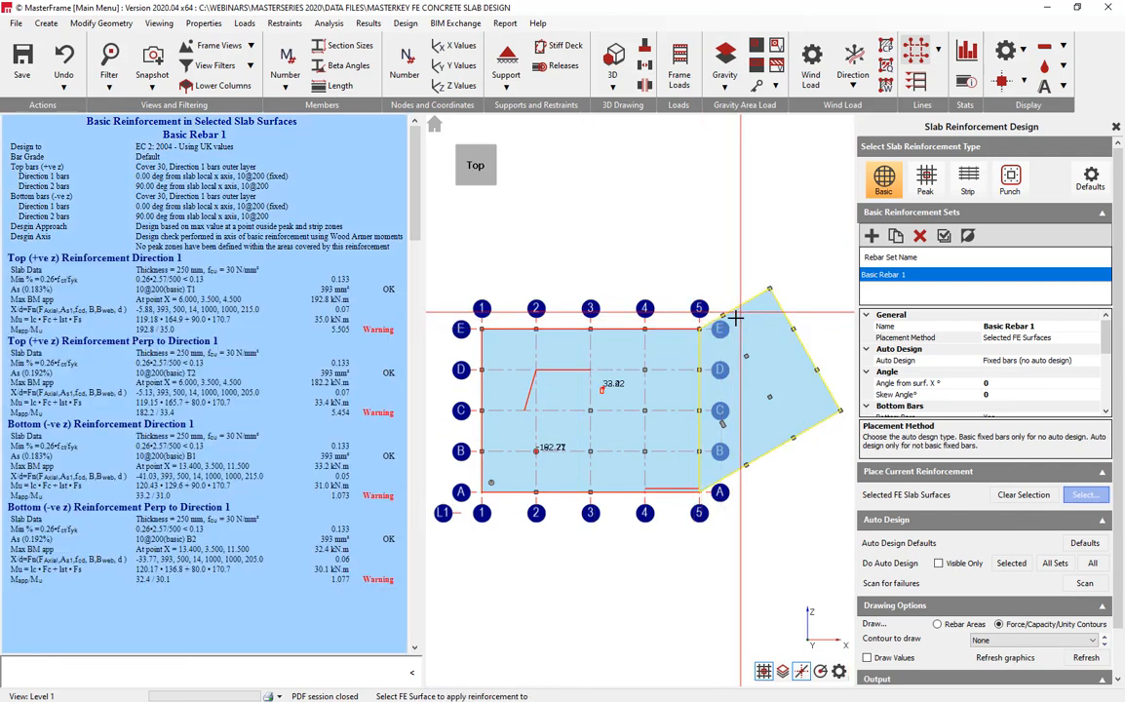
click(739, 317)
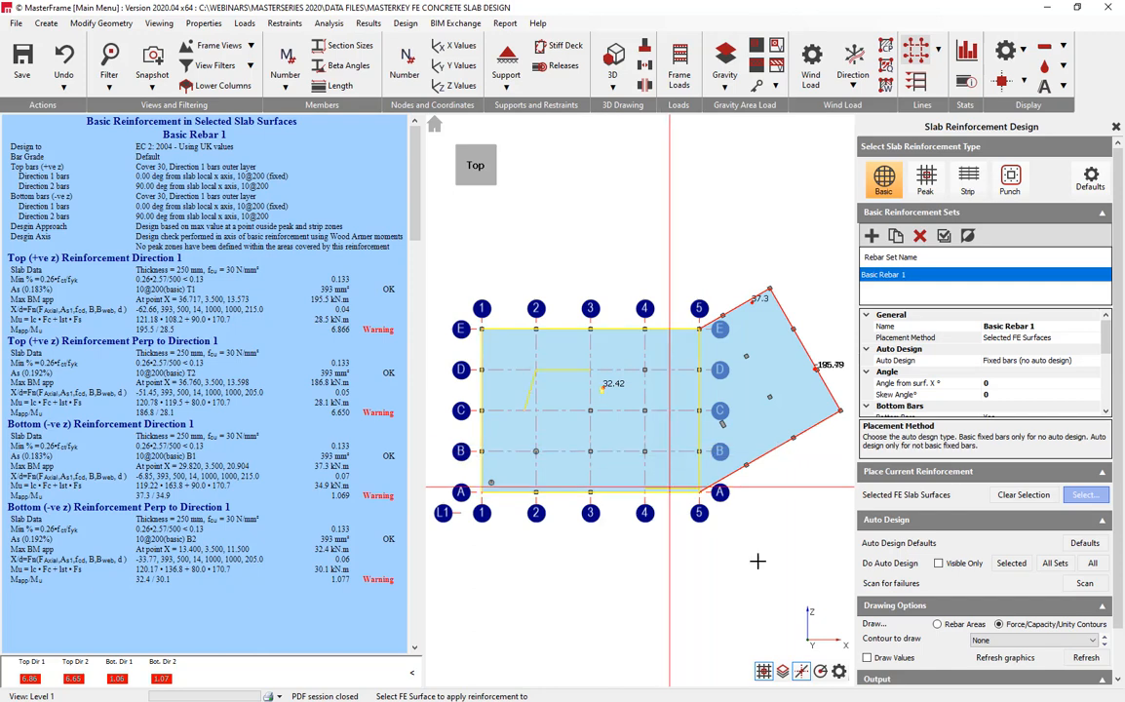
Draw the rebar areas for Bottom Direction 1, look through the neighbouring directions, and set the rebar display back to None
click(959, 625)
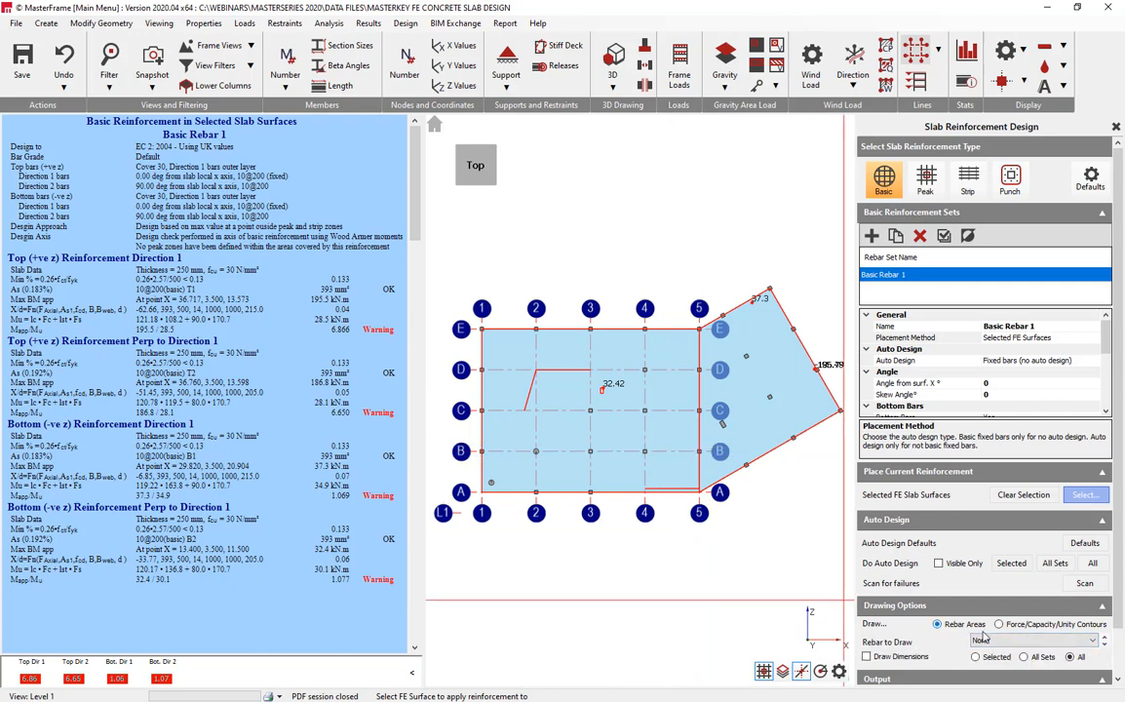
click(1005, 641)
click(1001, 662)
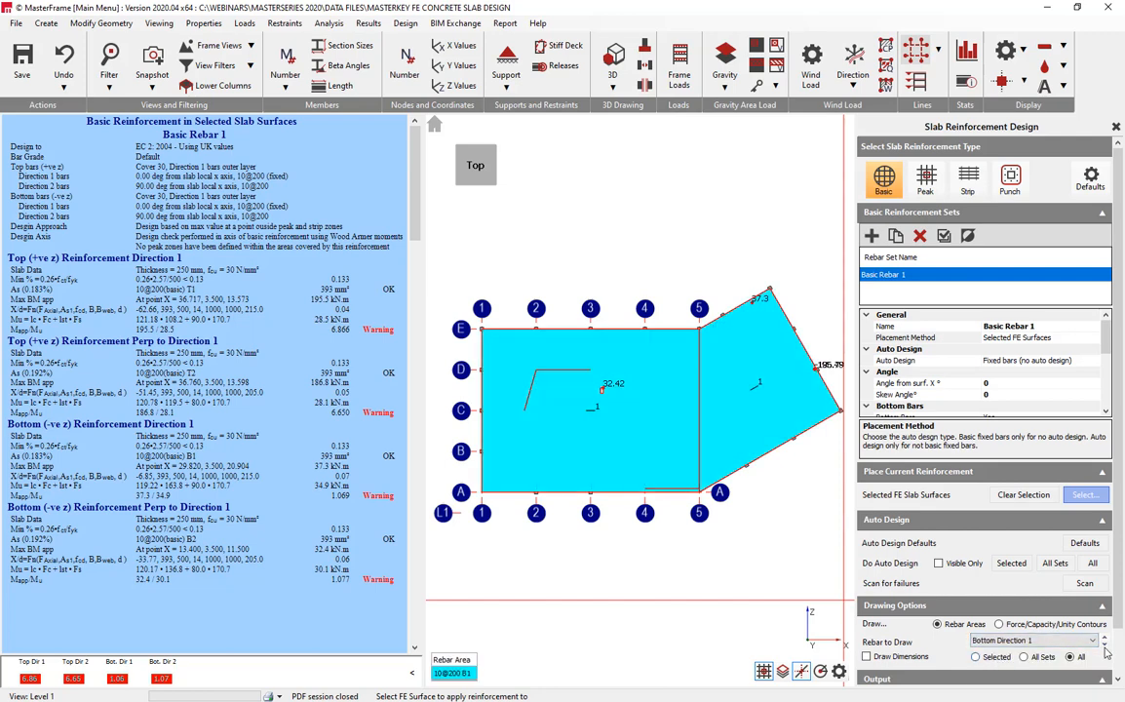
click(1105, 646)
click(1106, 638)
click(1106, 640)
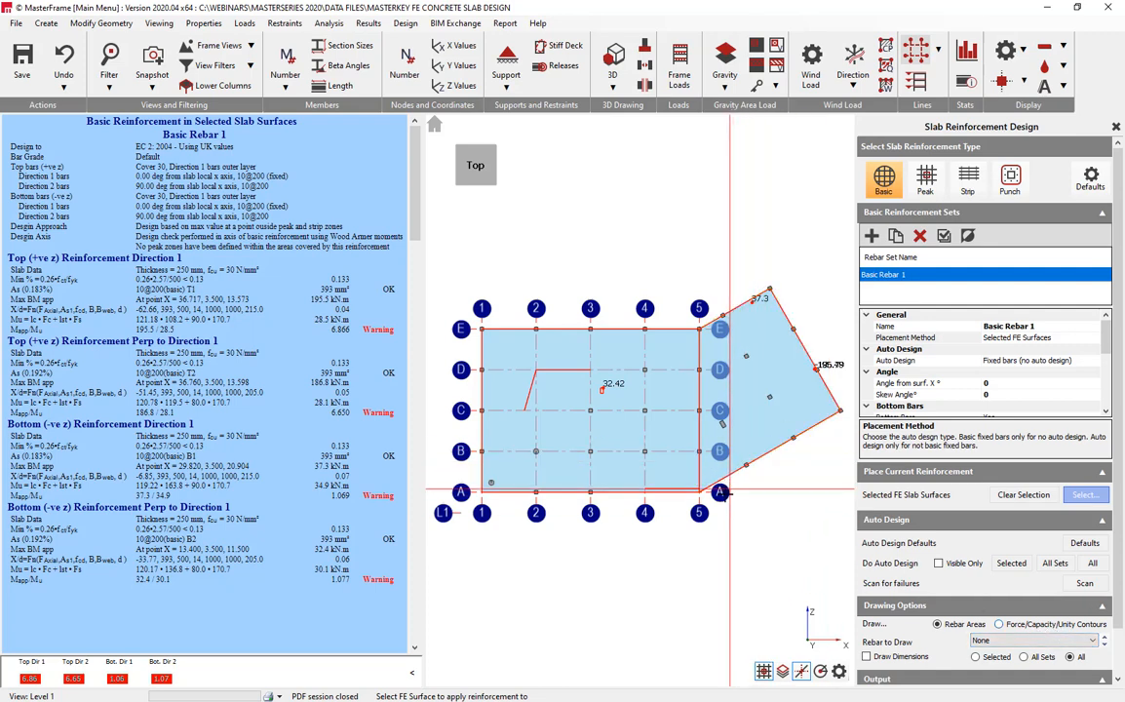
Plot the As Req Bot xx contours over the slab and examine the required bottom reinforcement
click(999, 624)
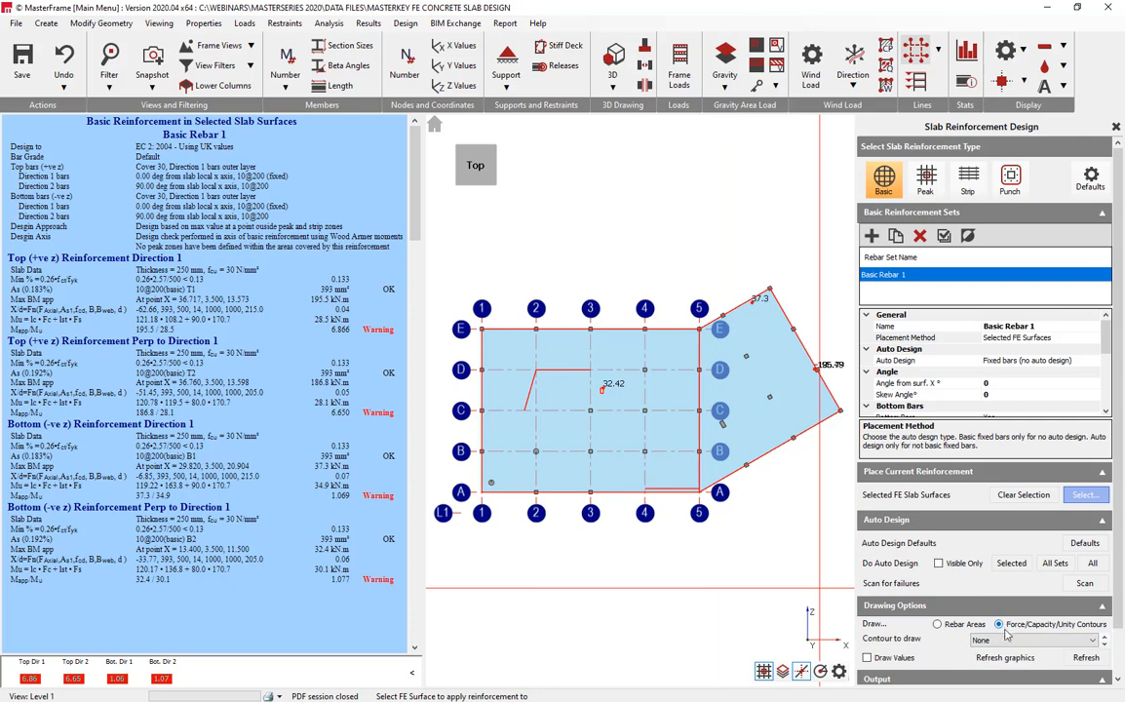
click(1015, 641)
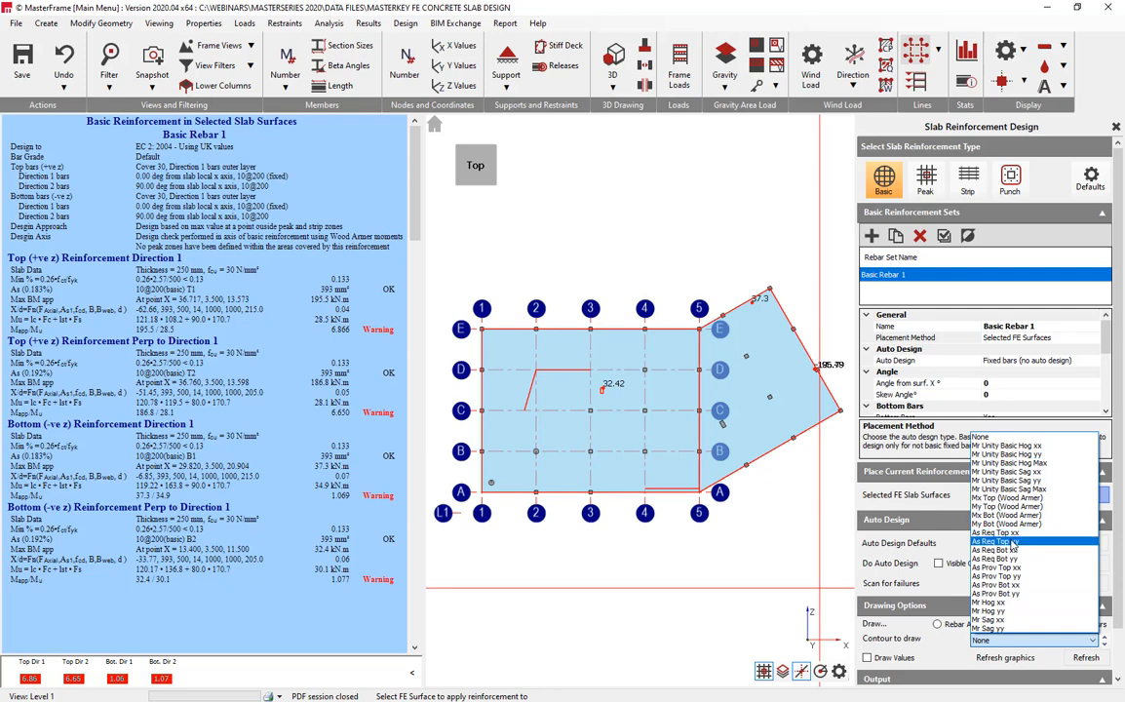
click(1010, 550)
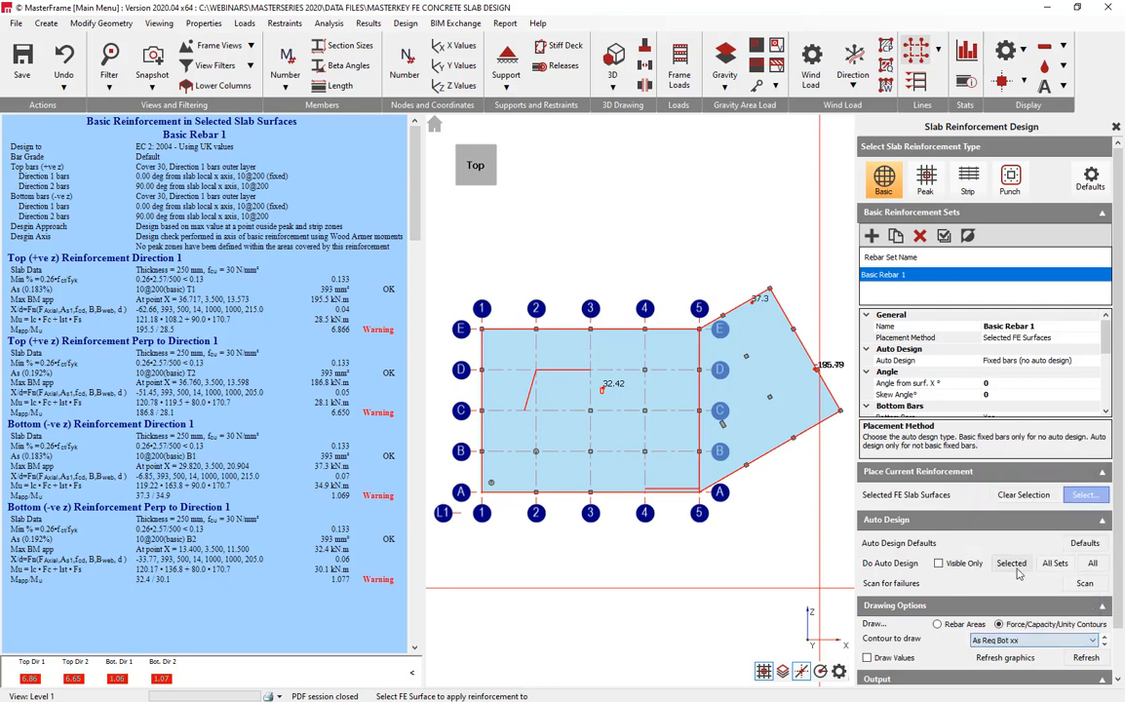
click(1082, 658)
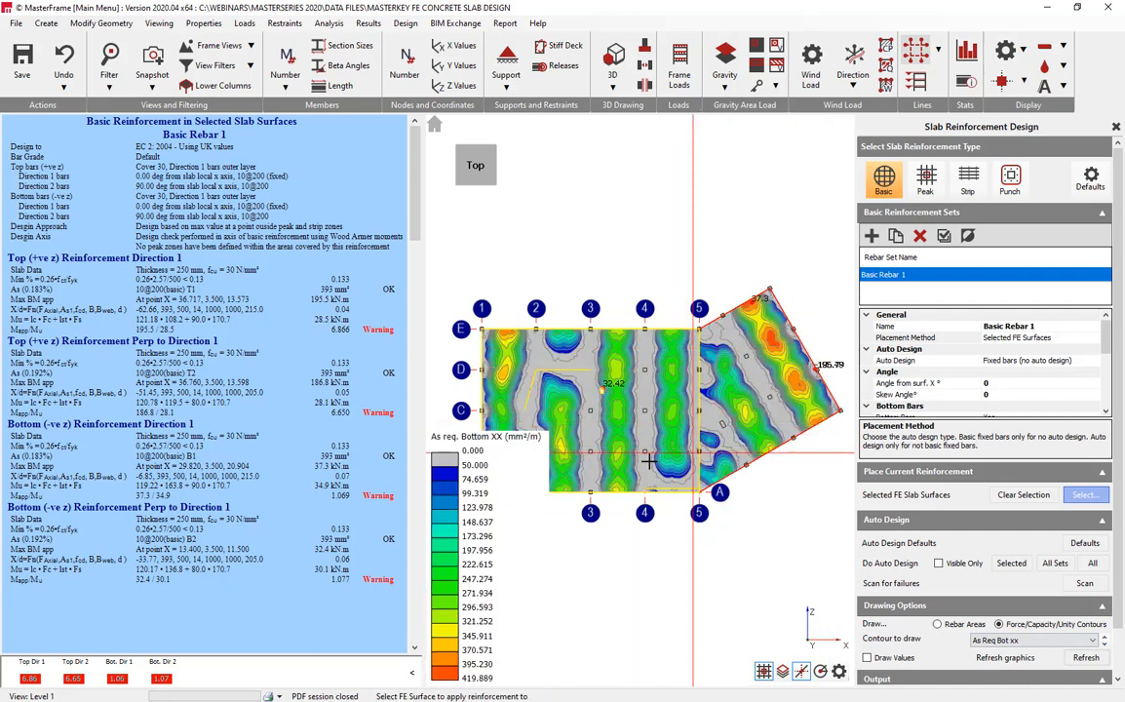
scroll(628, 453, up, 2)
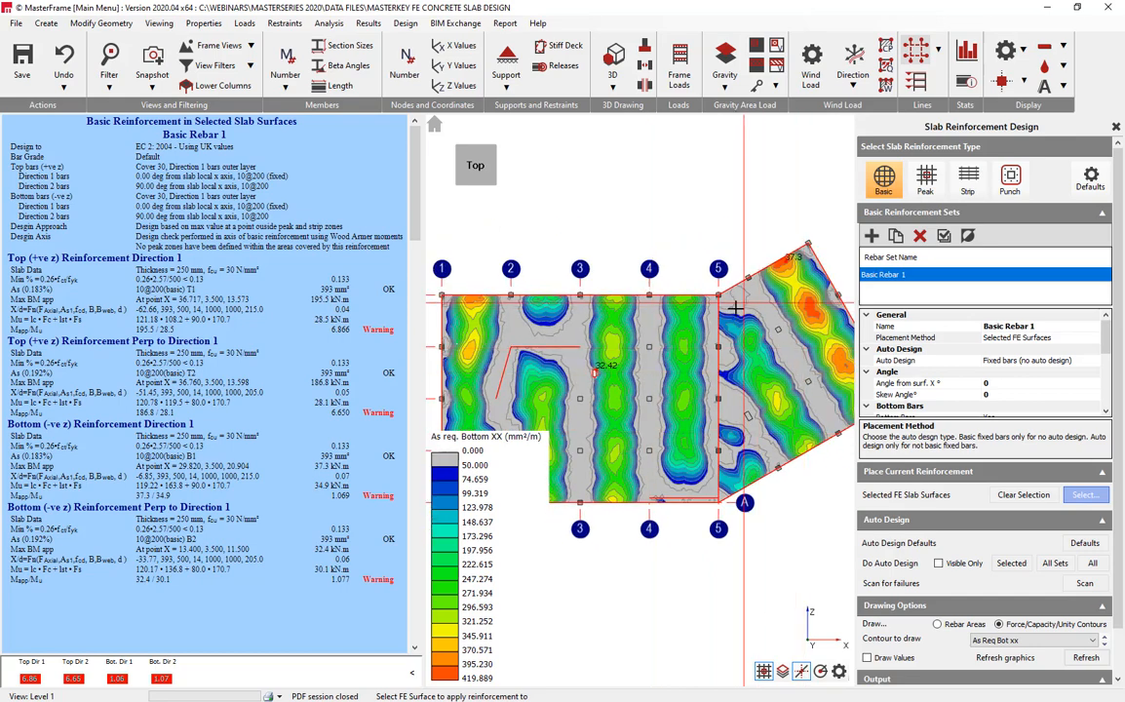
Plot the Mr Unity Basic Sag xx contours over the slab
click(1033, 640)
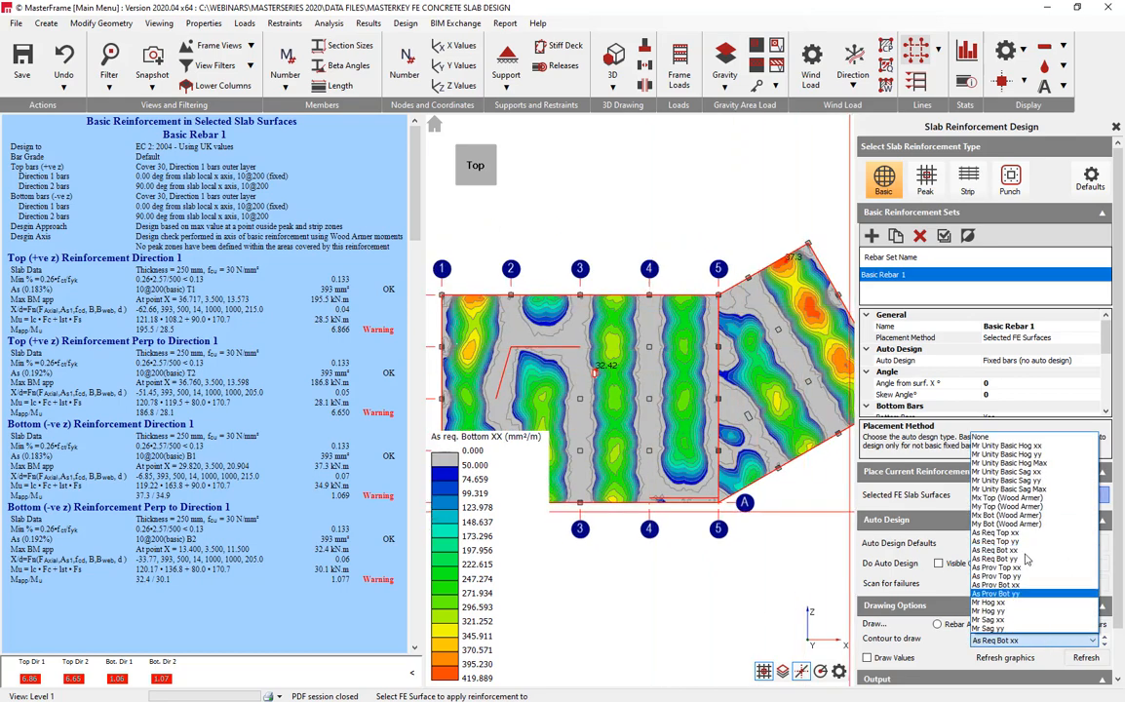
click(1004, 472)
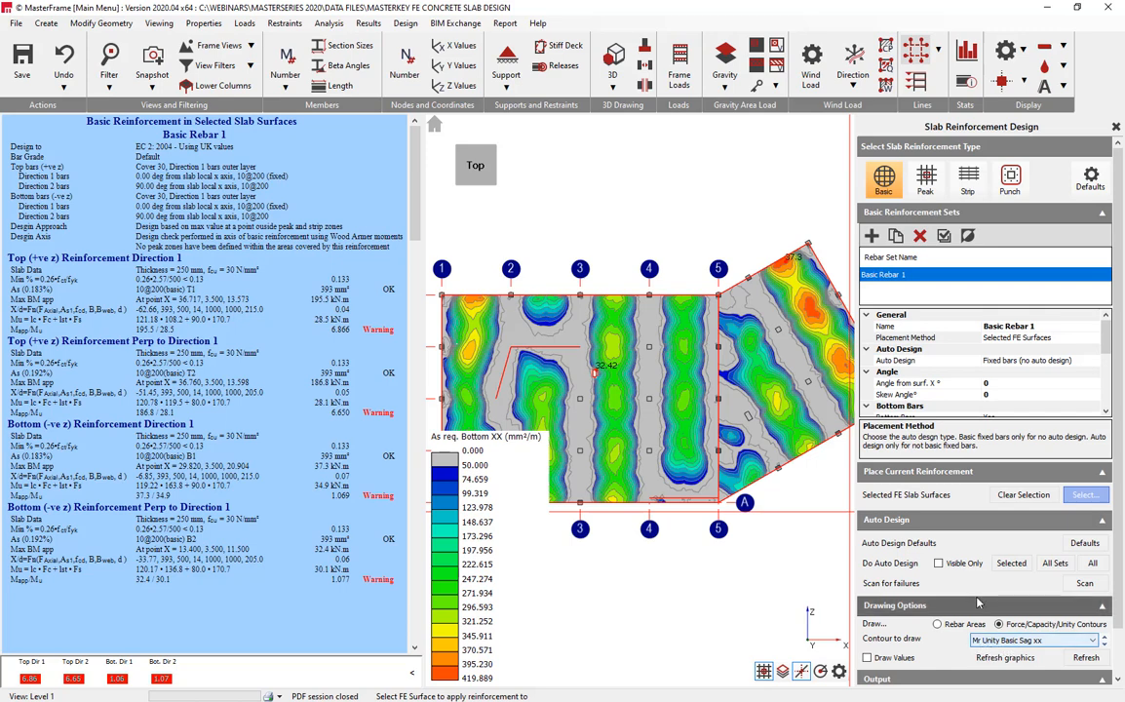
click(1086, 658)
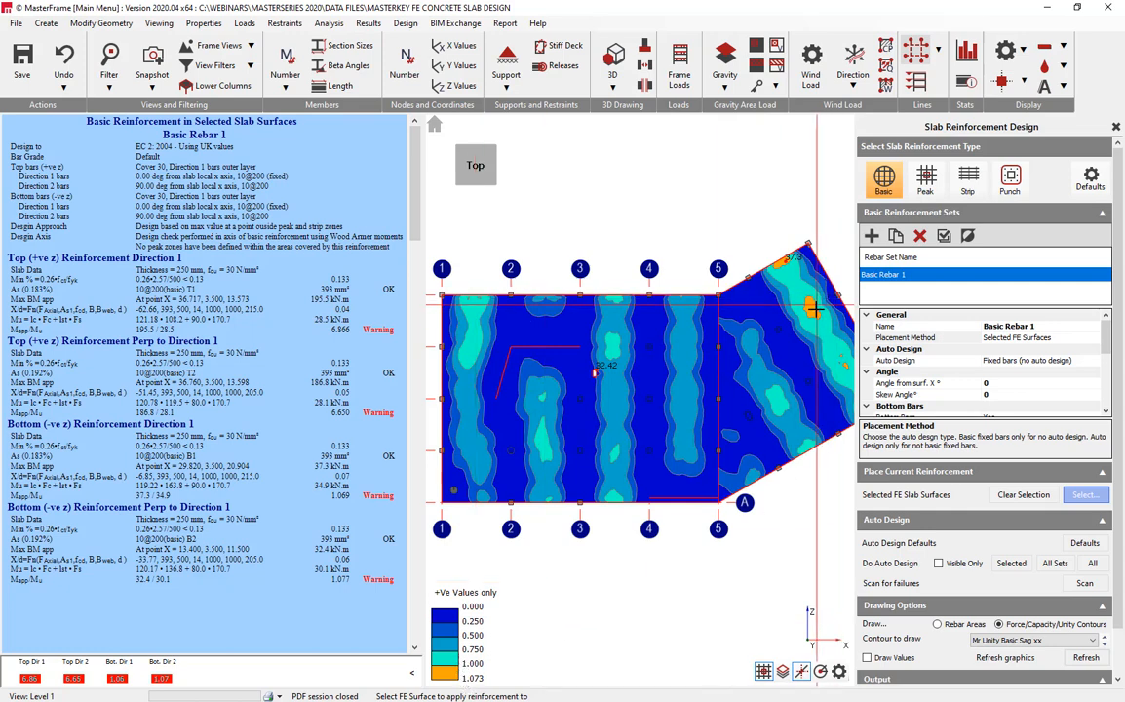
Plot the Mr Unity Basic Sag yy contours and examine the utilisation around the small slab opening near grid line 3
click(1102, 659)
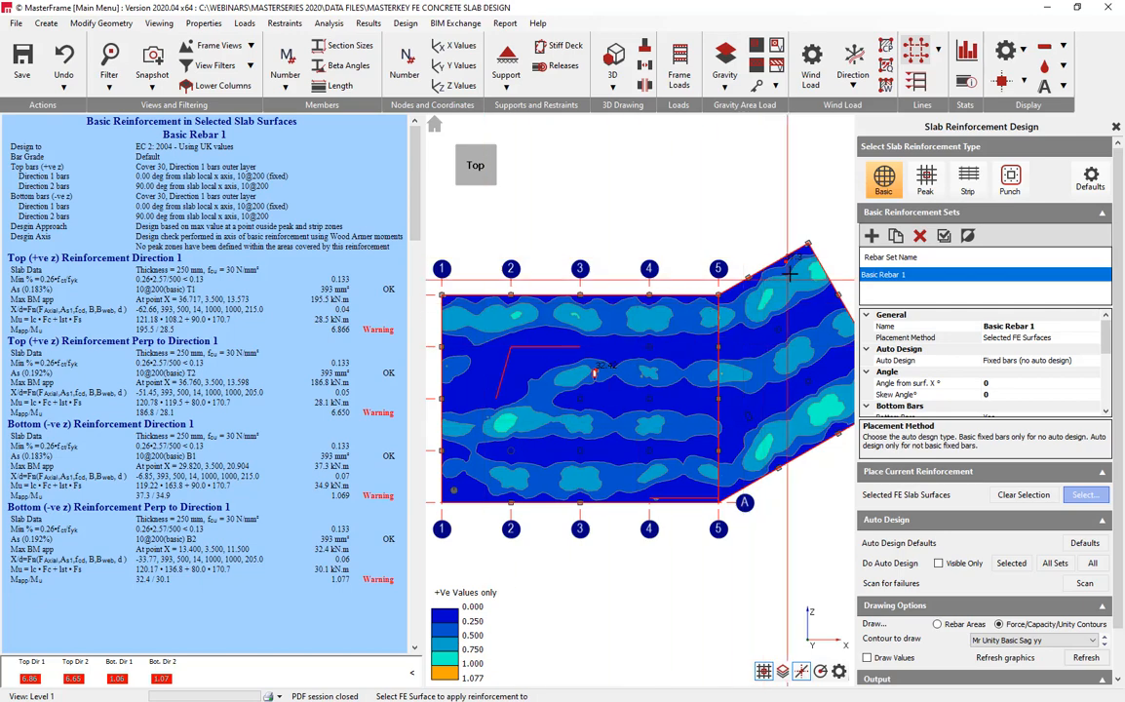
scroll(774, 265, up, 3)
middle_drag(522, 439, 745, 390)
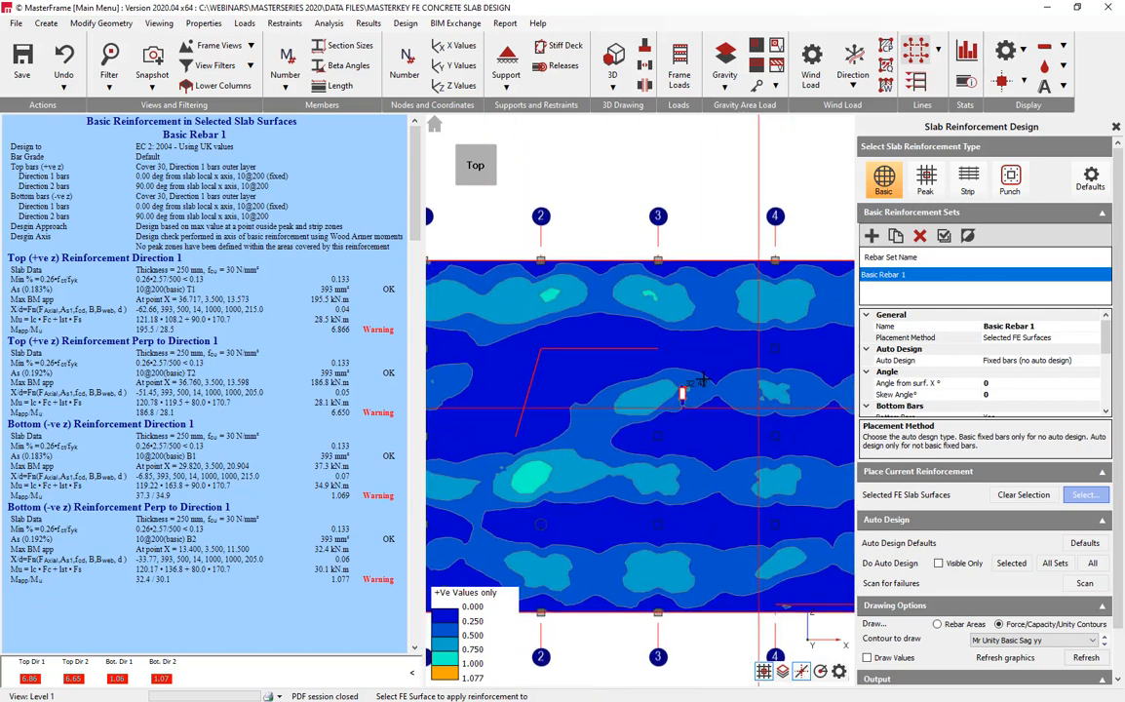
scroll(683, 388, up, 5)
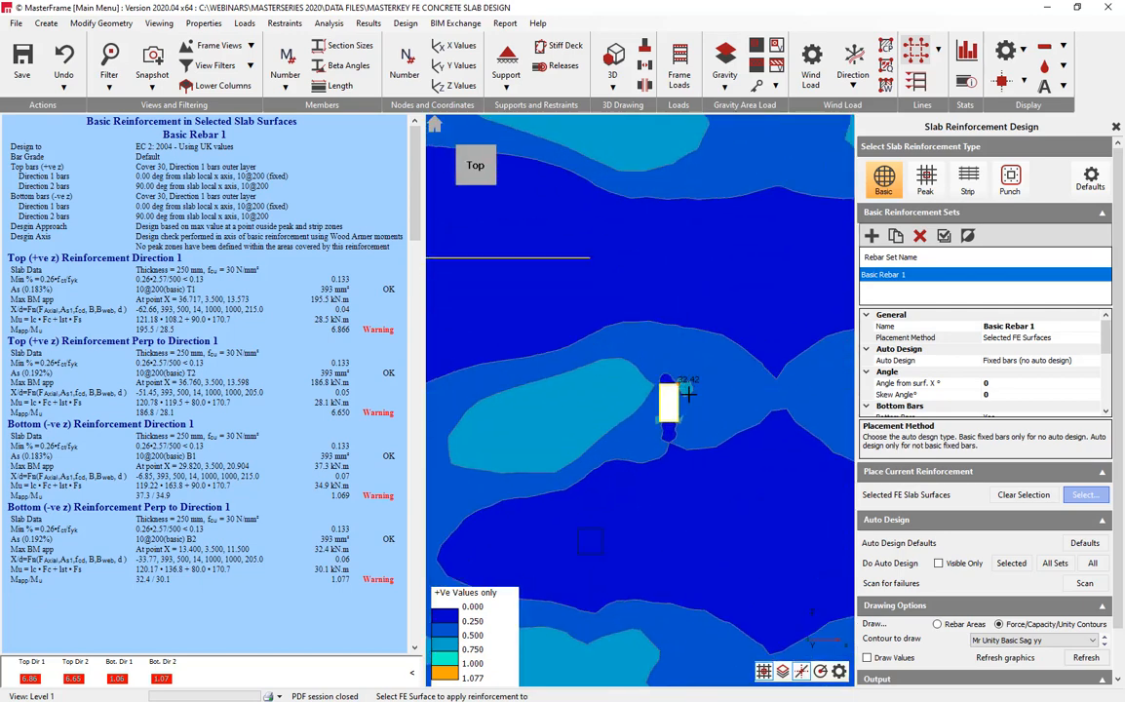
scroll(656, 348, up, 2)
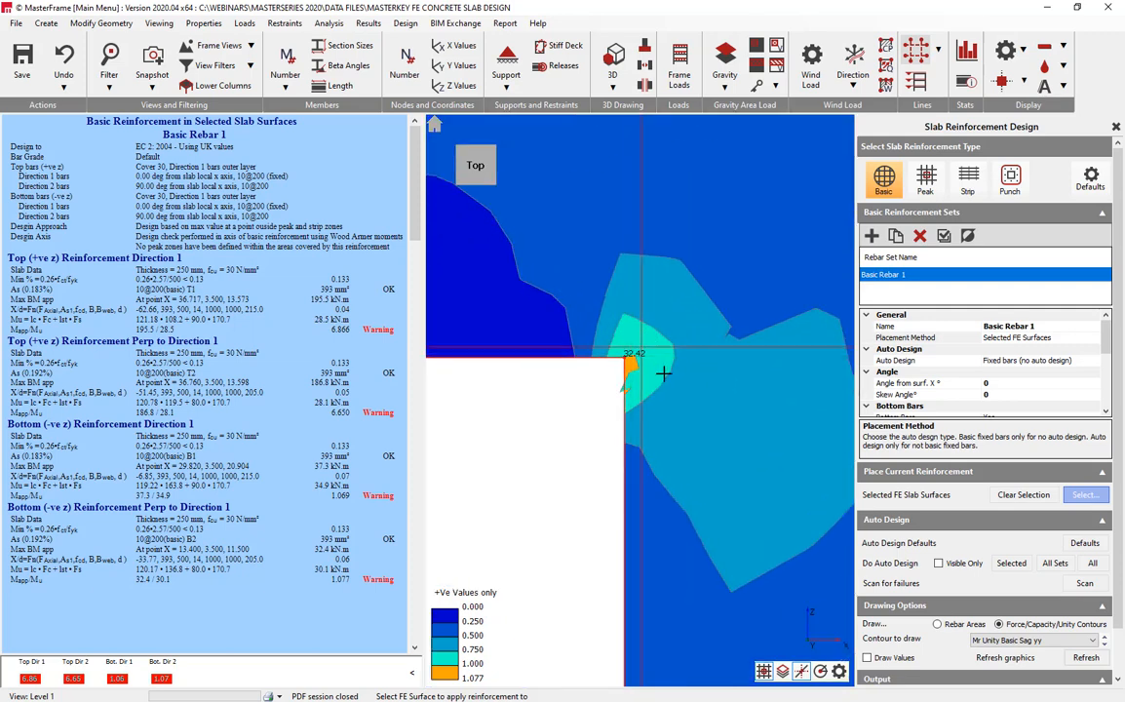
scroll(655, 363, down, 2)
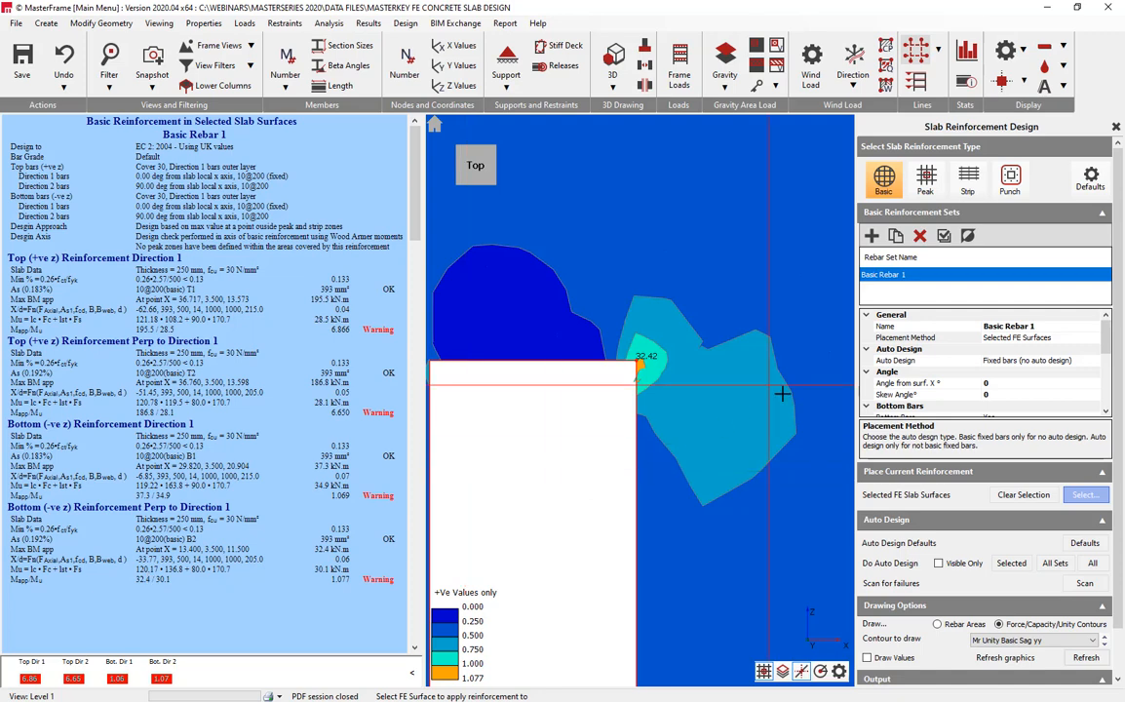
scroll(785, 393, down, 5)
scroll(771, 400, down, 5)
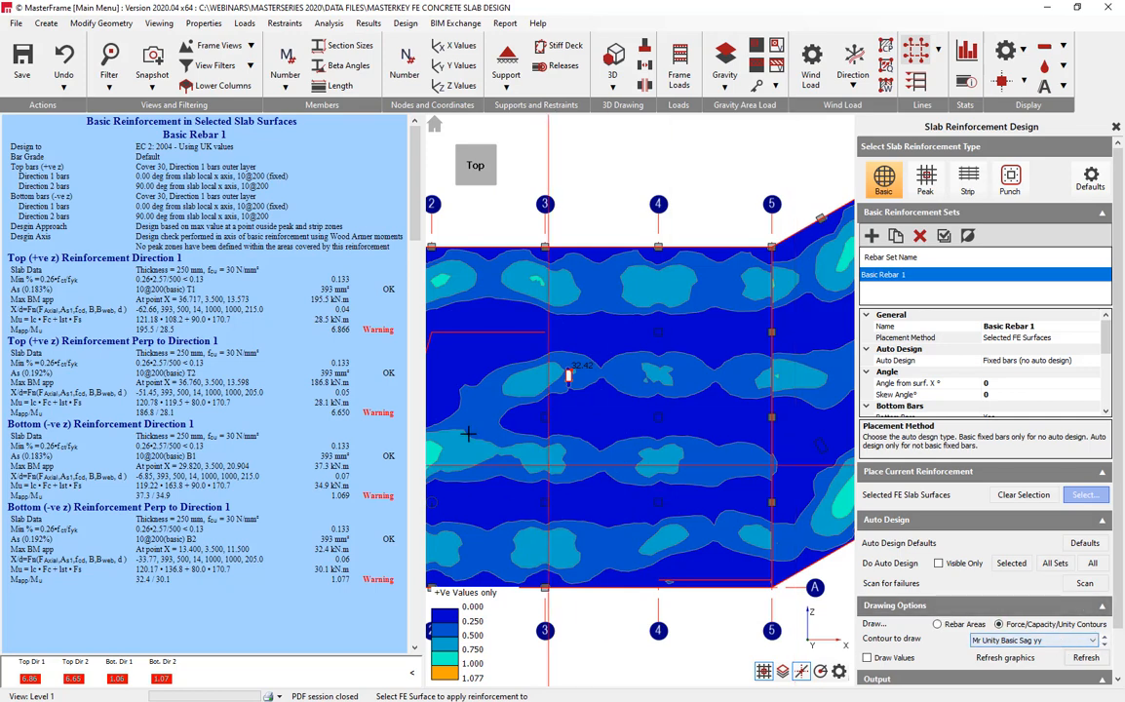
Plot the Mr Unity Basic Hog xx contours and examine the hogging utilisation across the whole slab
click(1034, 640)
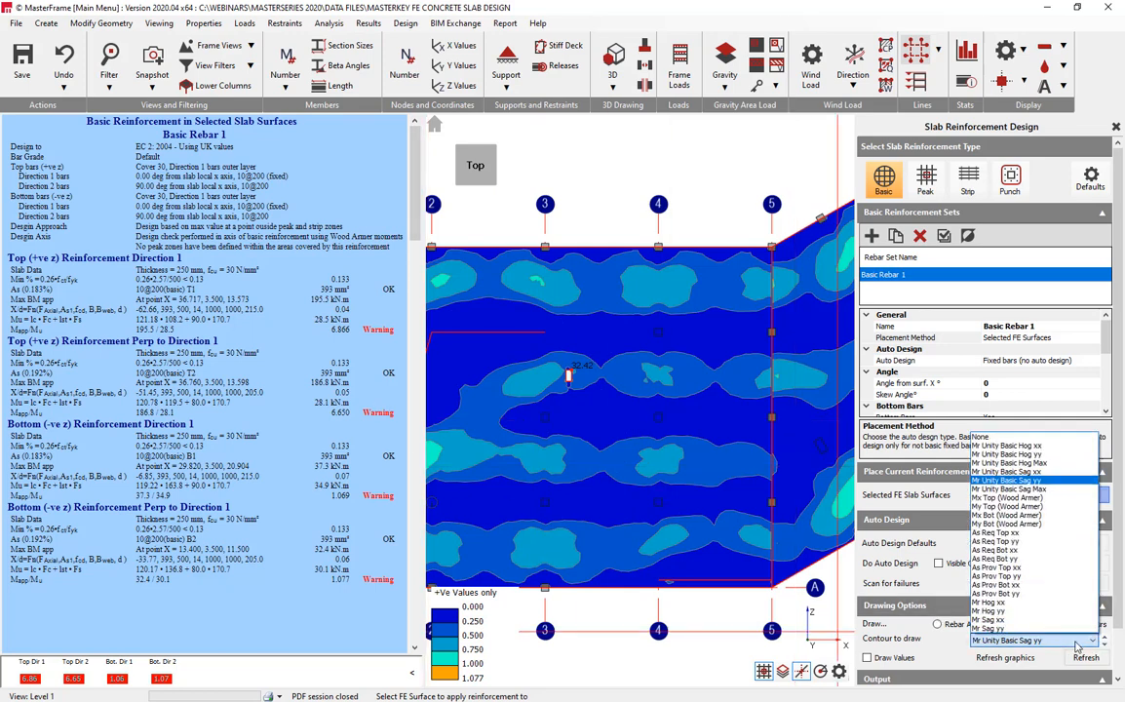
click(1004, 444)
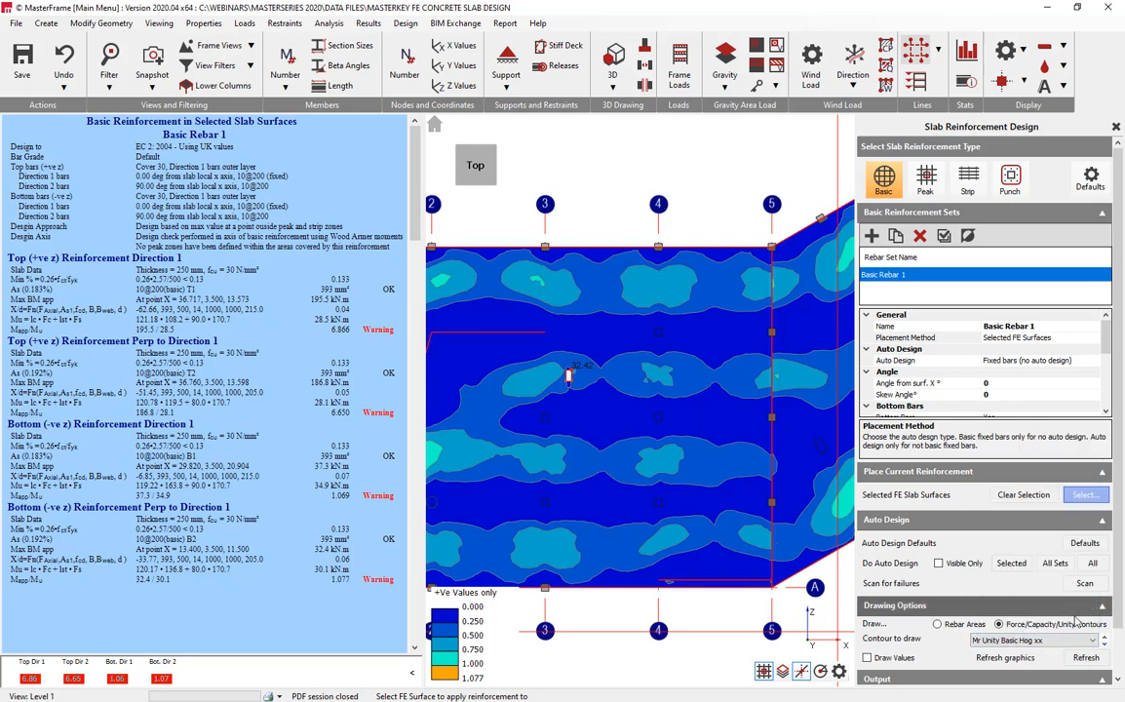
click(1086, 658)
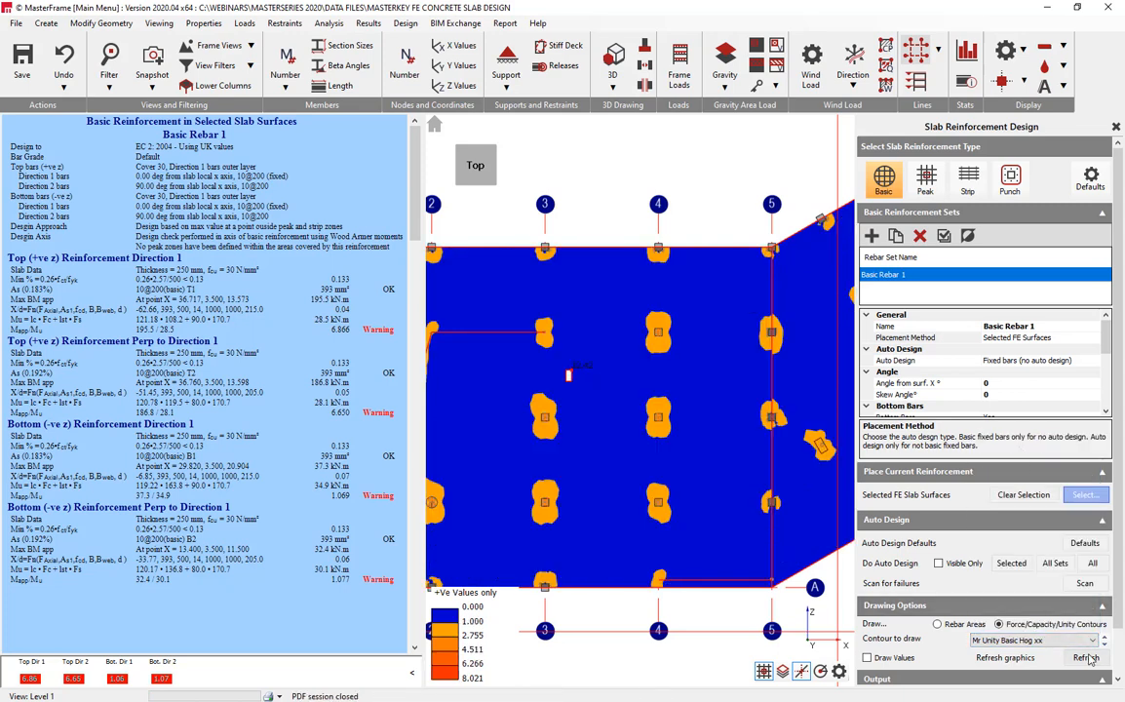
scroll(623, 421, down, 1)
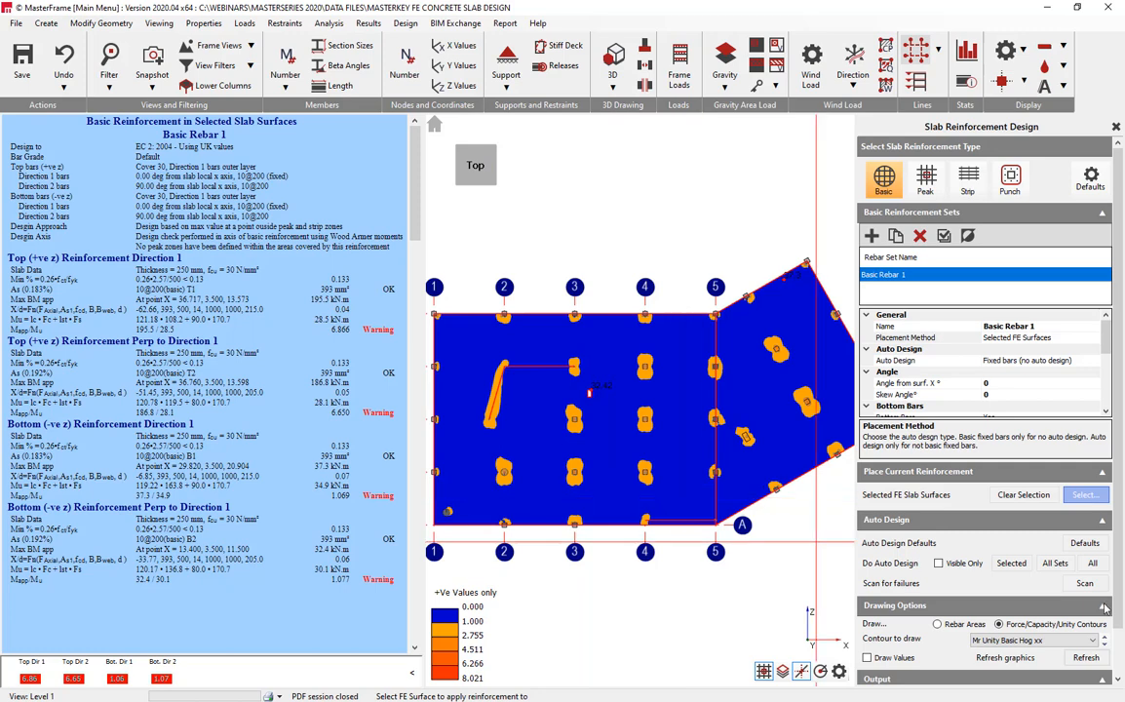
Plot the Mr Unity Basic Hog yy contours, followed by the Mr Unity Basic Hog Max contours
click(1105, 645)
click(1087, 658)
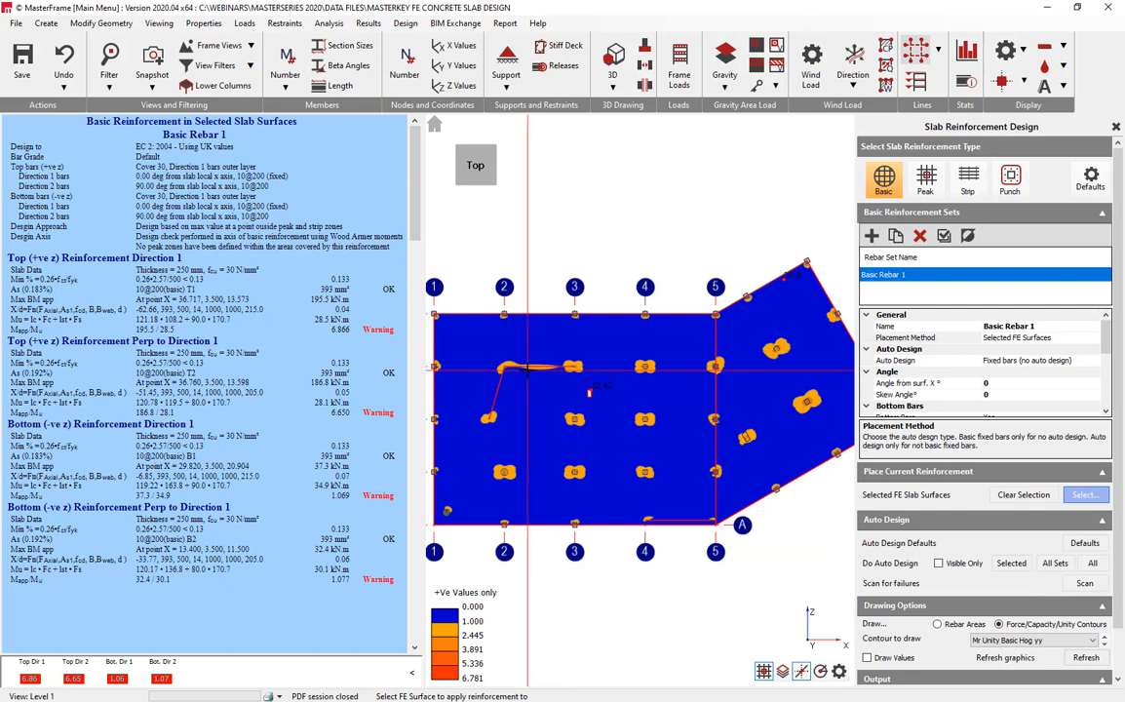
click(1086, 659)
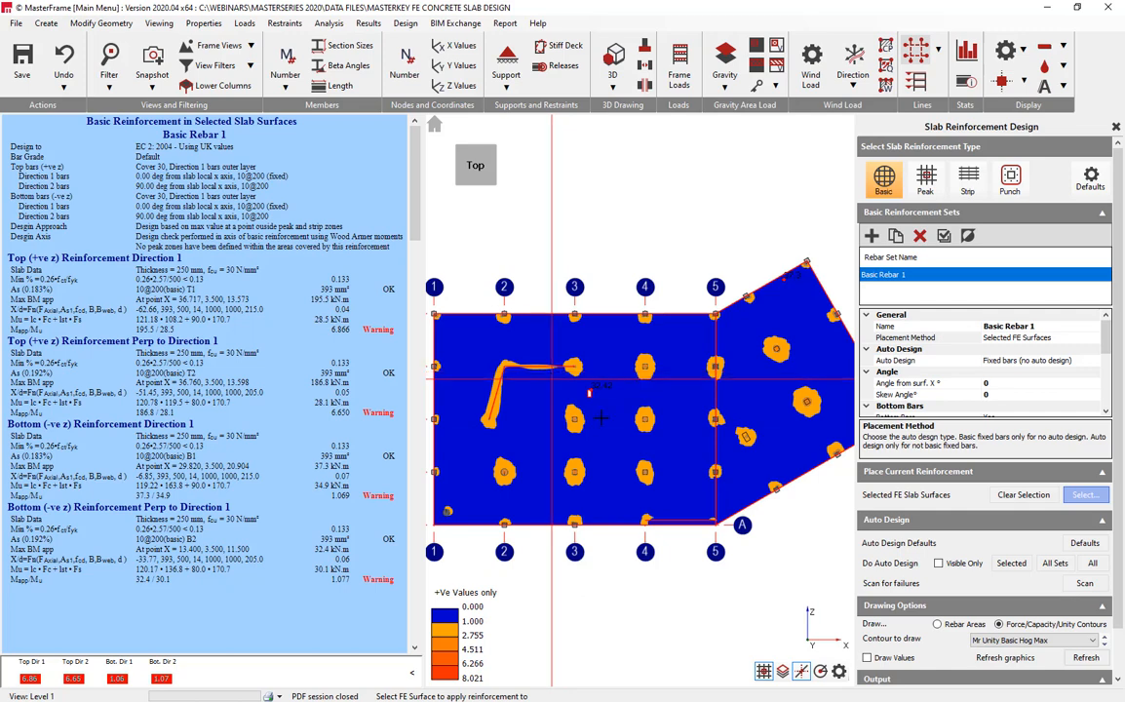
Review the basic rebar set's angle from surface X and skew angle settings
scroll(1107, 332, down, 1)
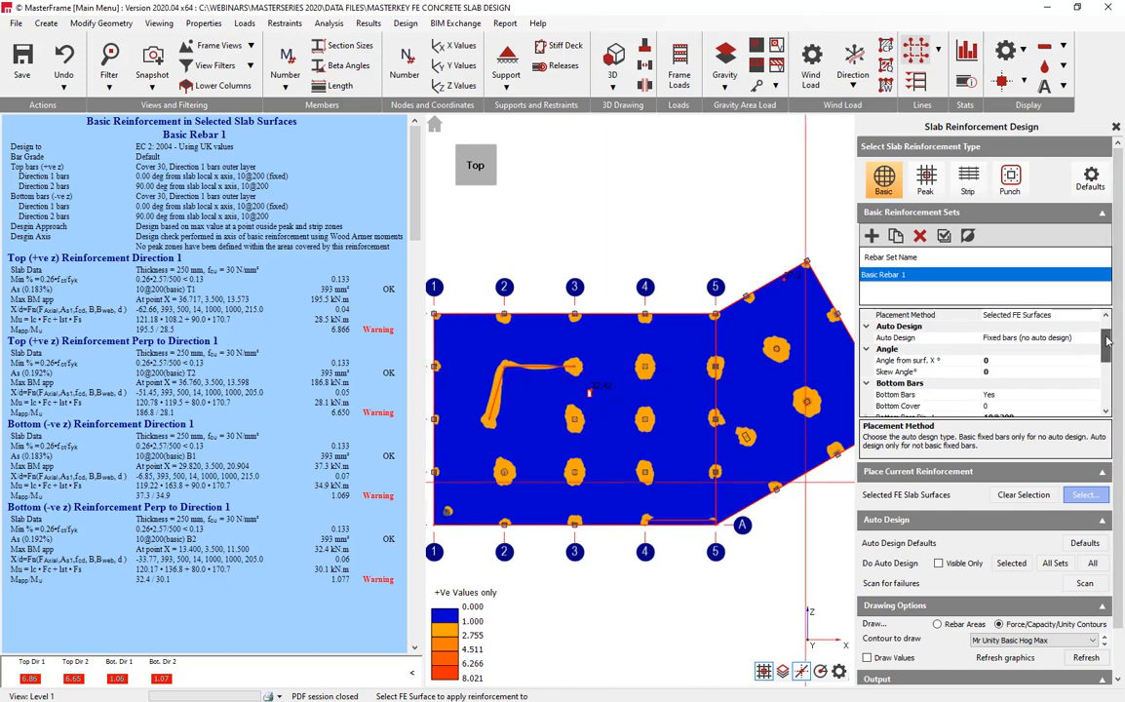
click(1063, 363)
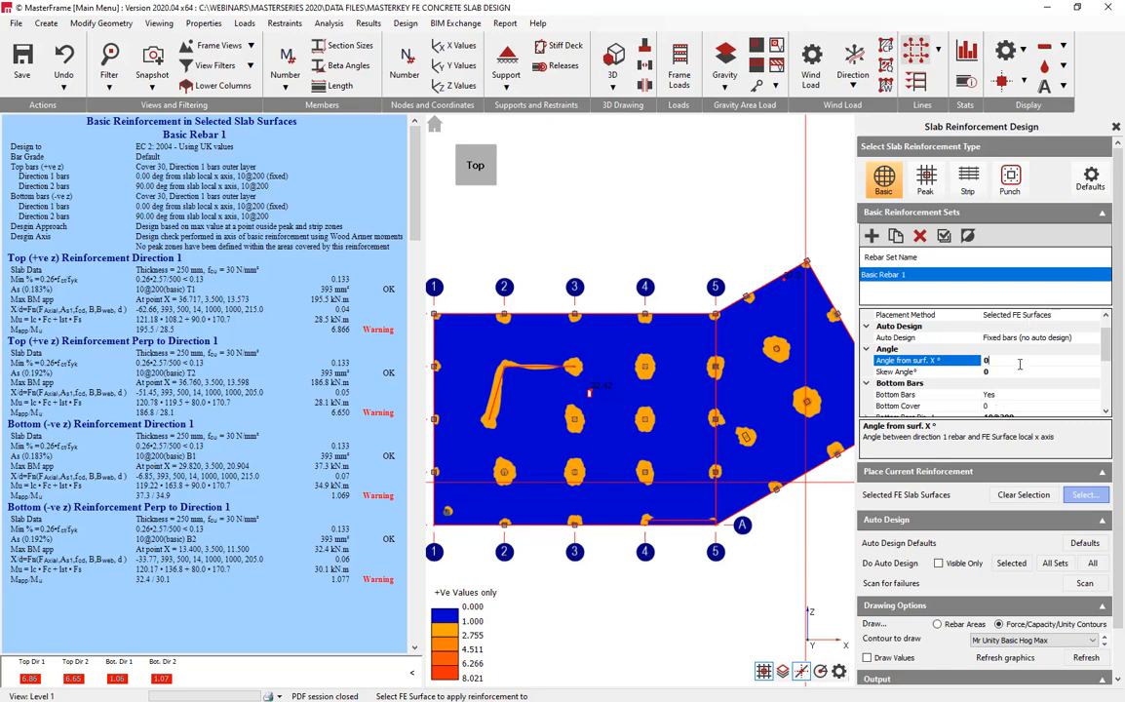
click(1017, 372)
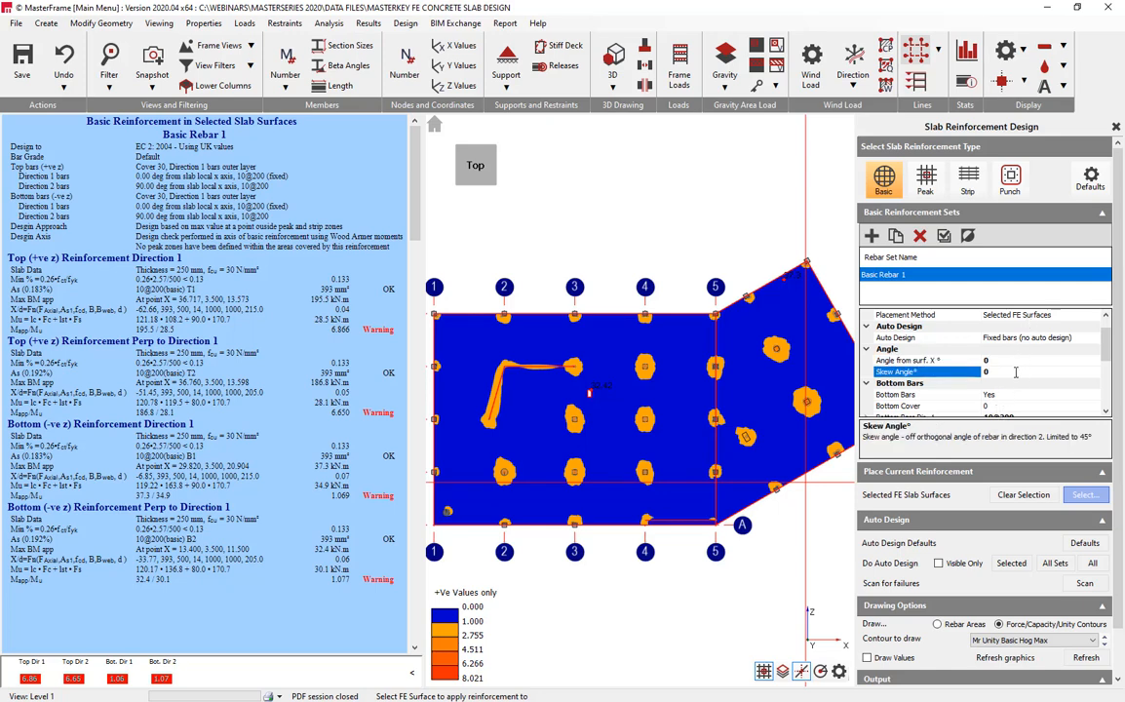
click(1010, 363)
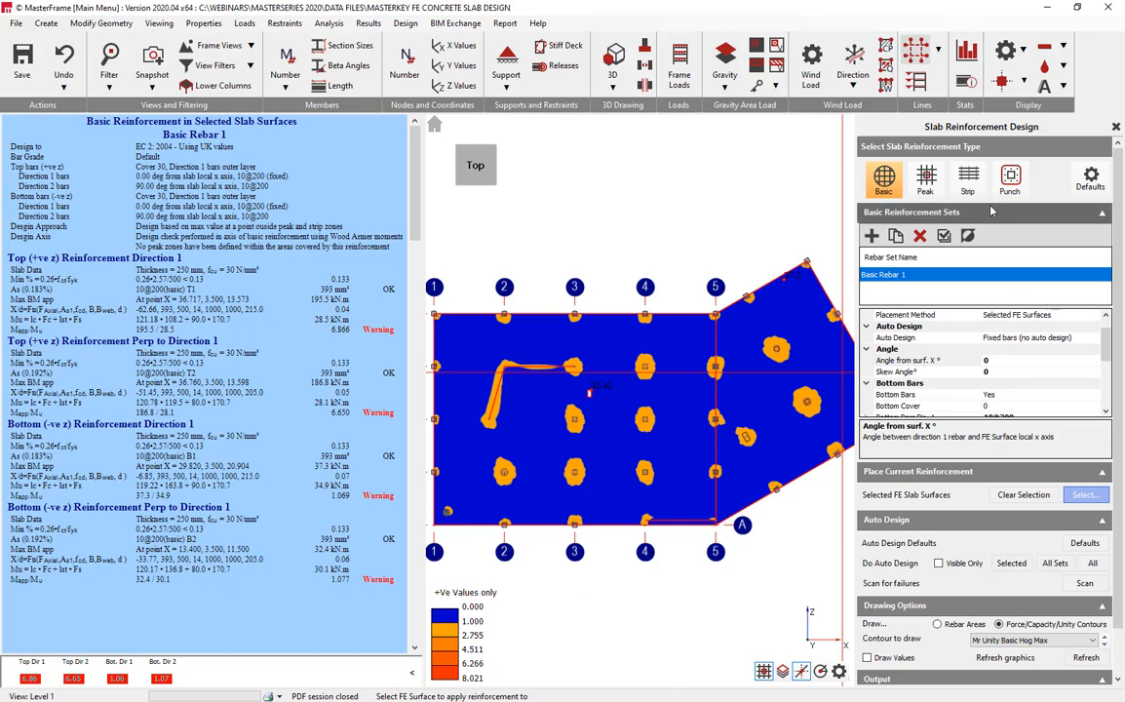
Add a peak reinforcement set, place its zone at the column on grid B2, and inspect the zone in 3D
click(927, 180)
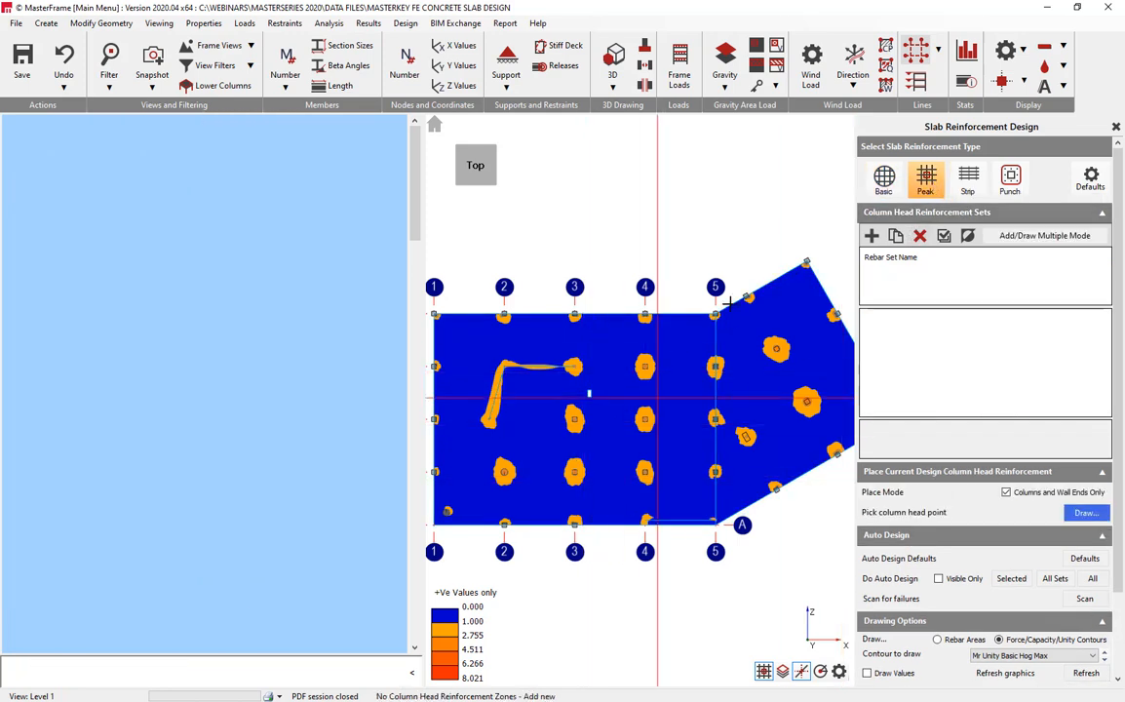
click(870, 237)
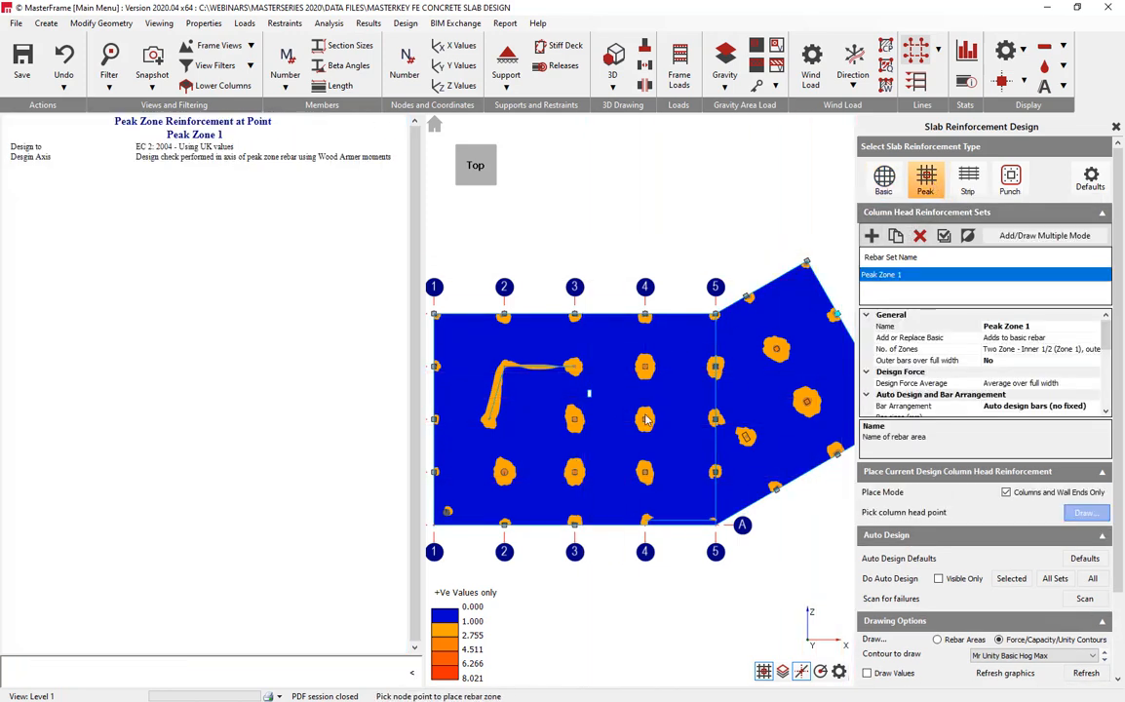
click(504, 475)
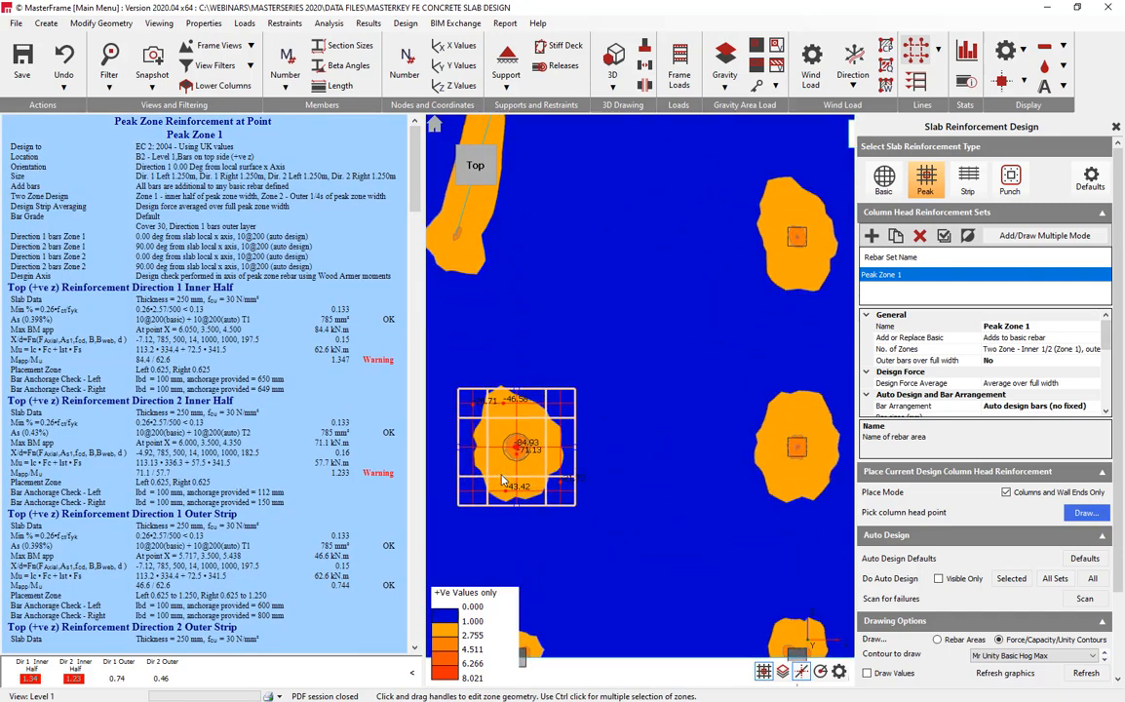
mouse_move(578, 484)
middle_down()
mouse_move(575, 507)
mouse_move(521, 348)
mouse_move(624, 501)
mouse_move(620, 476)
mouse_move(595, 475)
middle_up()
scroll(612, 479, up, 1)
scroll(612, 478, up, 3)
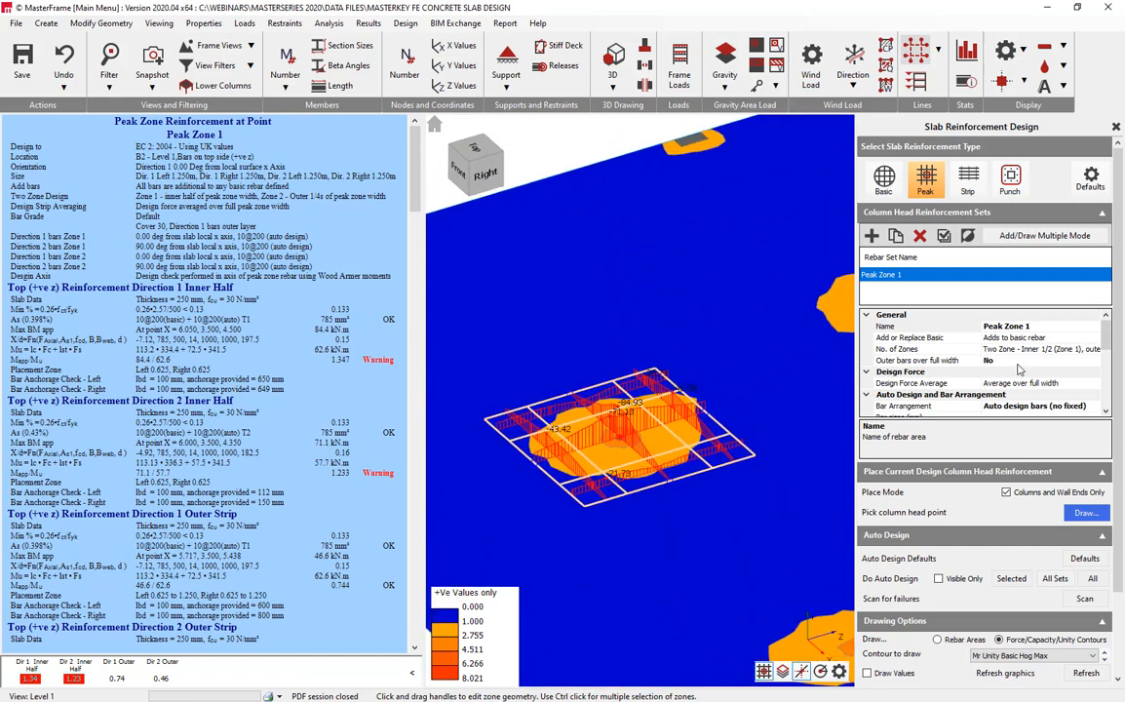
Review the peak zone's Add or Replace Basic setting and keep No. of Zones at Two Zone - Inner 1/2, outer 1/4s
click(1103, 339)
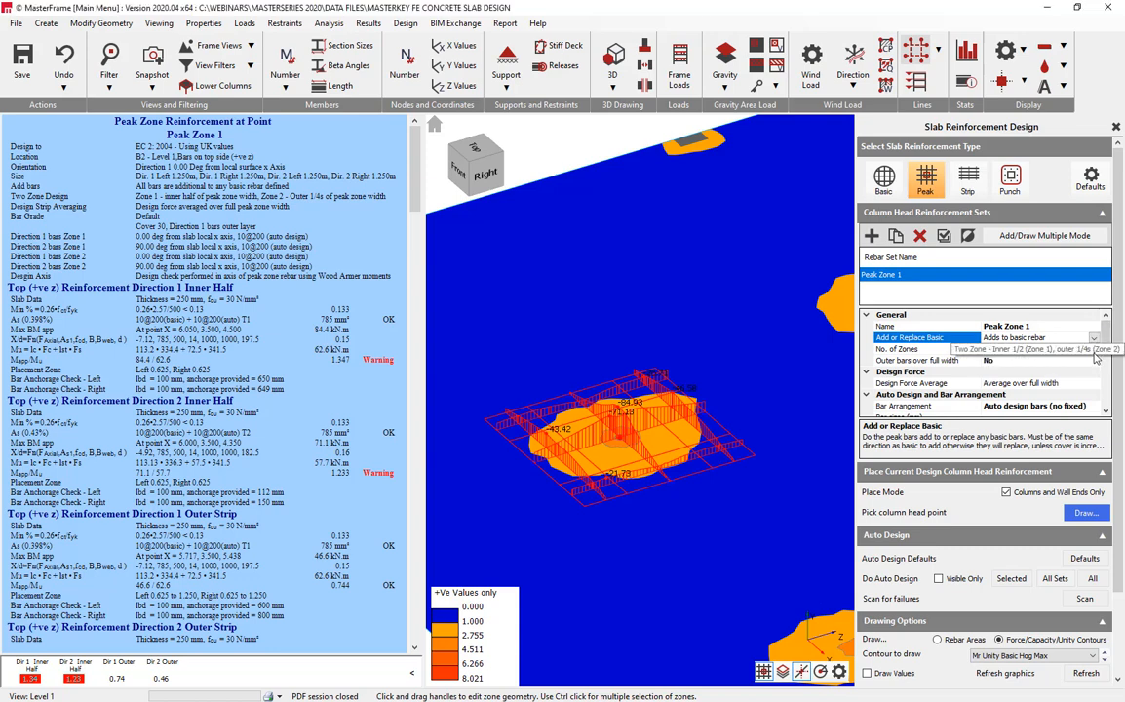
click(1095, 349)
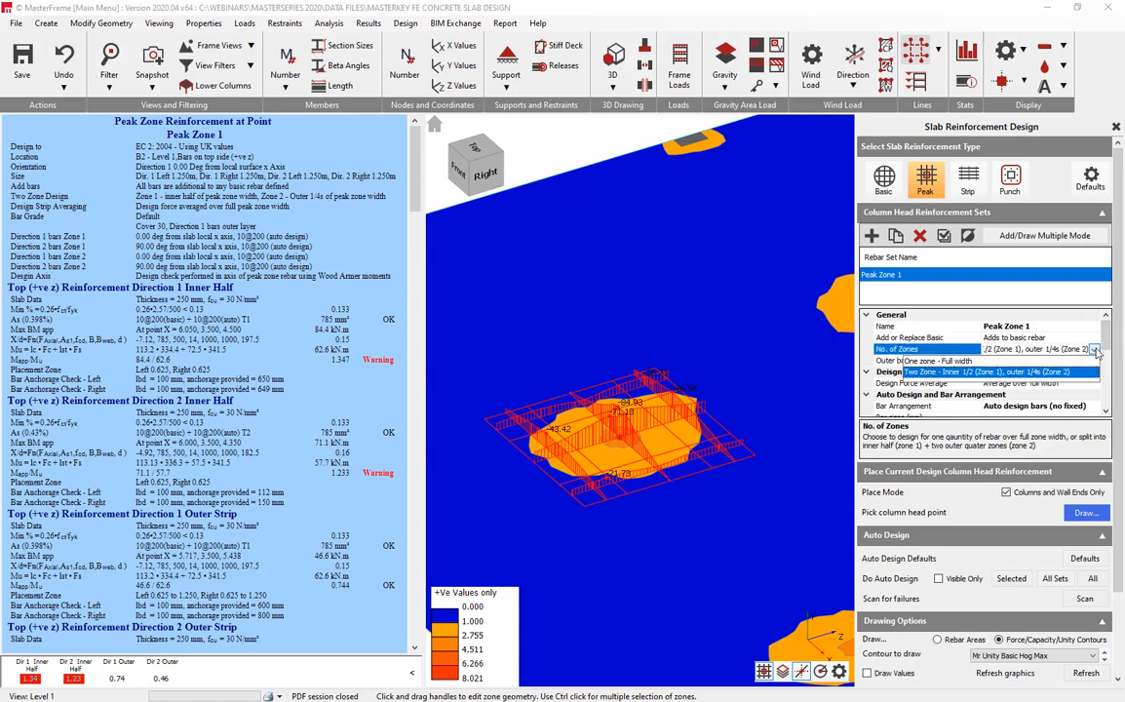
click(1063, 371)
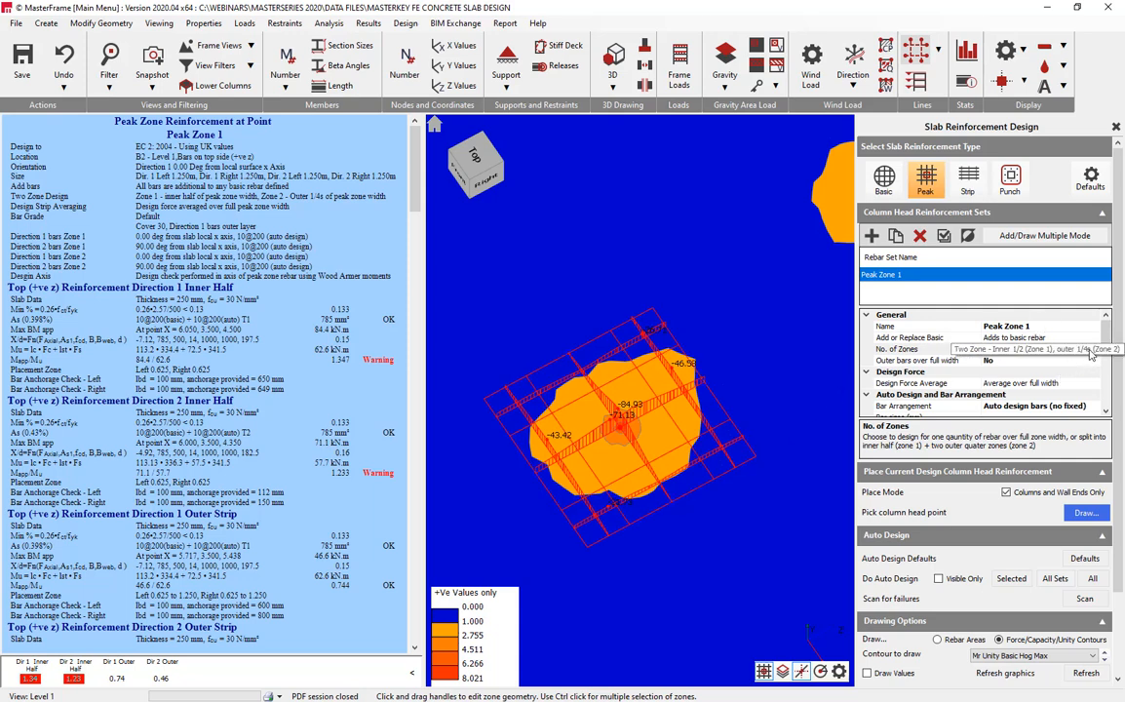
Check the peak zone's Design Force Average setting and recheck No. of Zones, keeping the two-zone option
click(1092, 351)
click(1095, 350)
click(1099, 353)
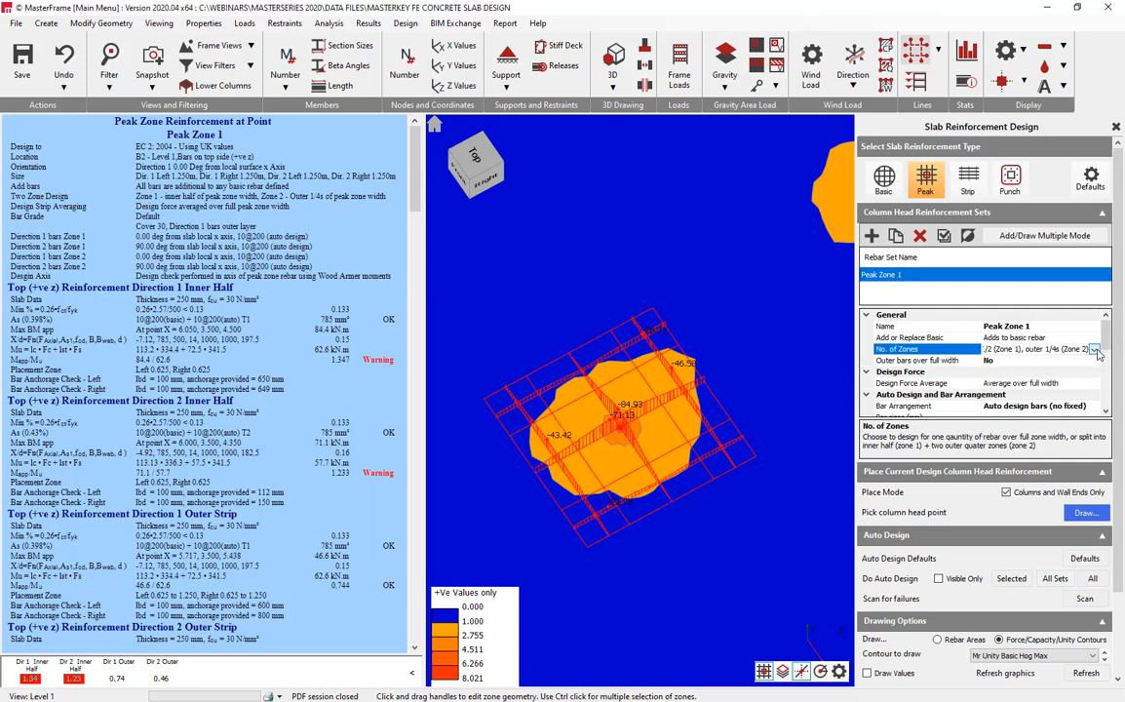
scroll(1107, 353, down, 2)
scroll(1107, 354, up, 2)
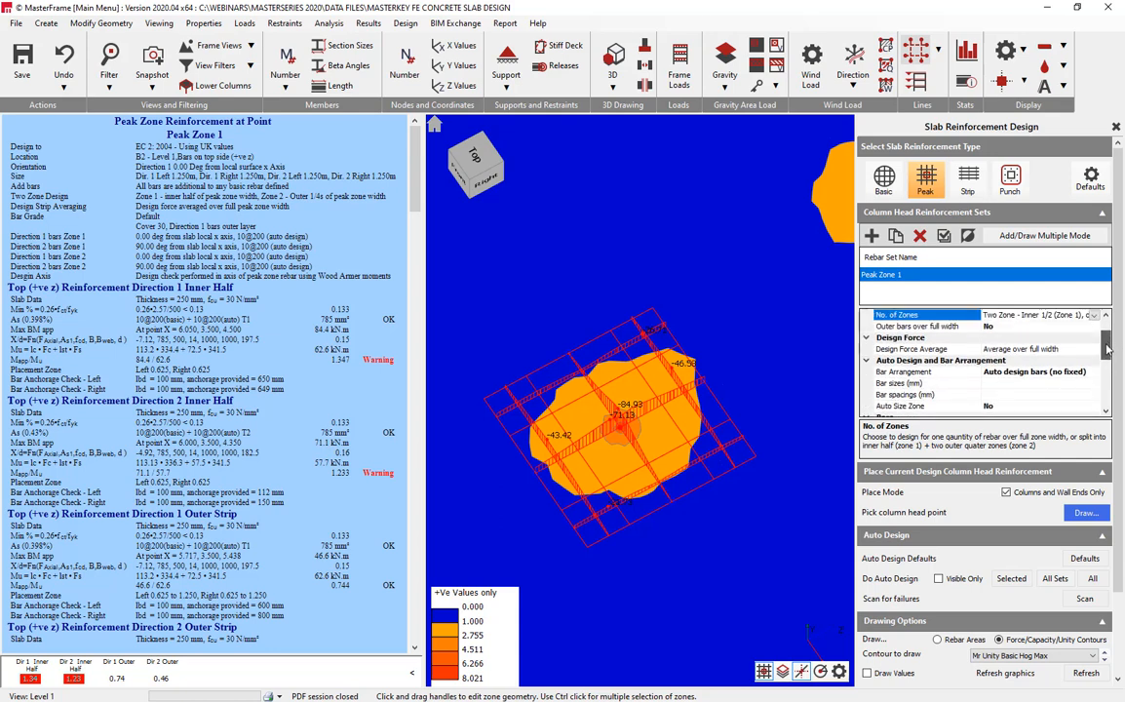
click(1093, 361)
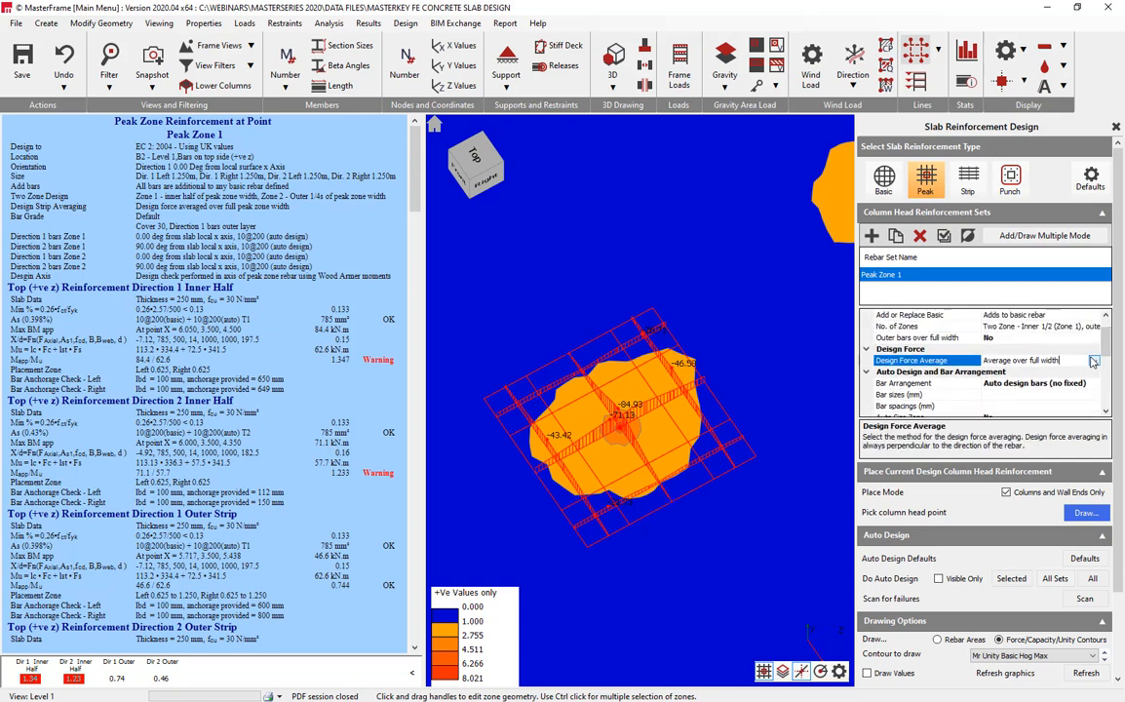
scroll(1107, 346, up, 1)
scroll(1106, 346, up, 1)
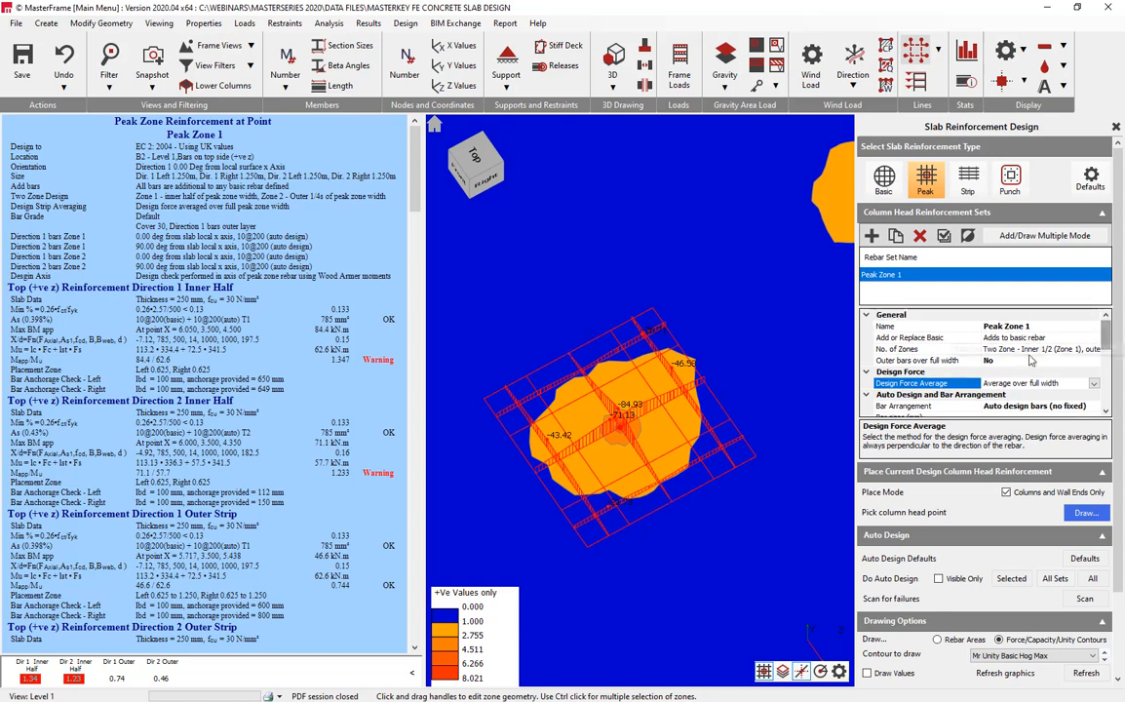
click(1097, 349)
click(1094, 349)
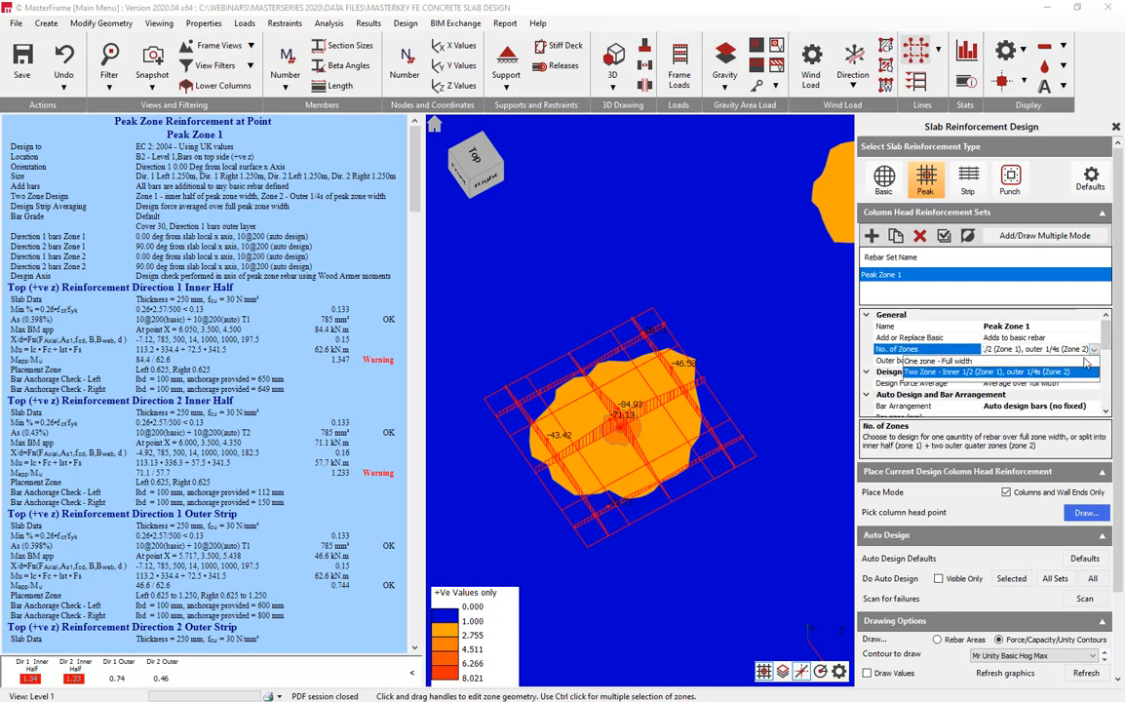
click(1083, 372)
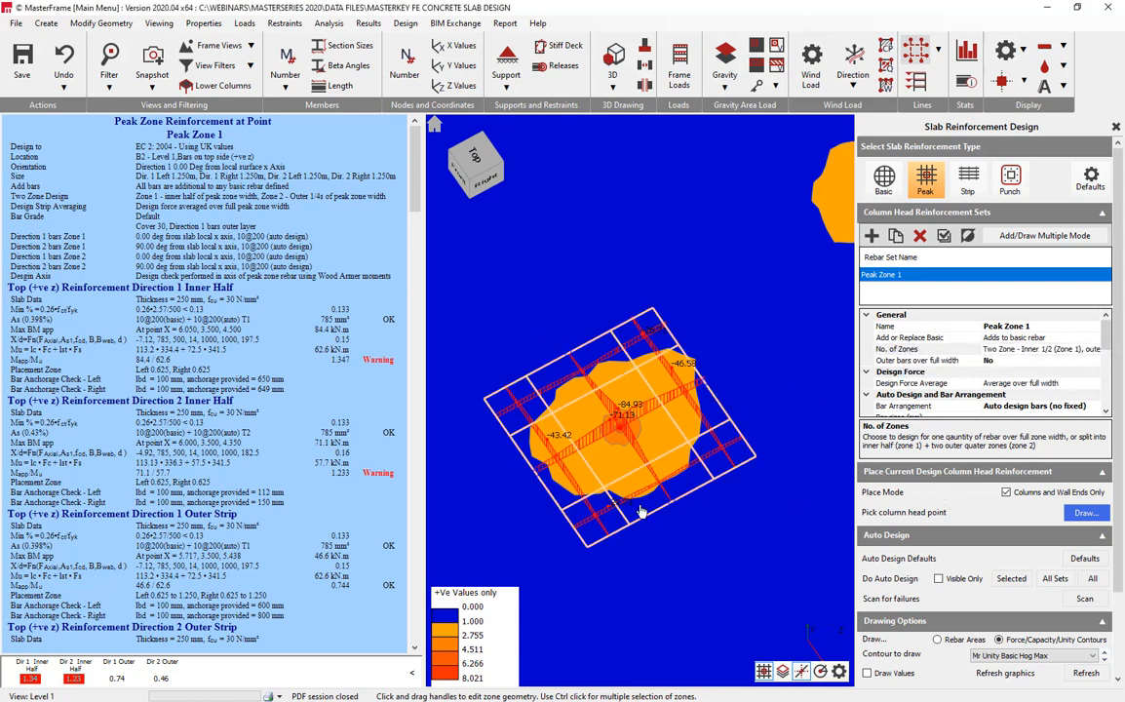
Set the peak zone's Design Force Average to Average - limit effective depth multiple, keeping the maximum averaging width multiple at 5
middle_drag(613, 500, 669, 489)
scroll(669, 491, down, 2)
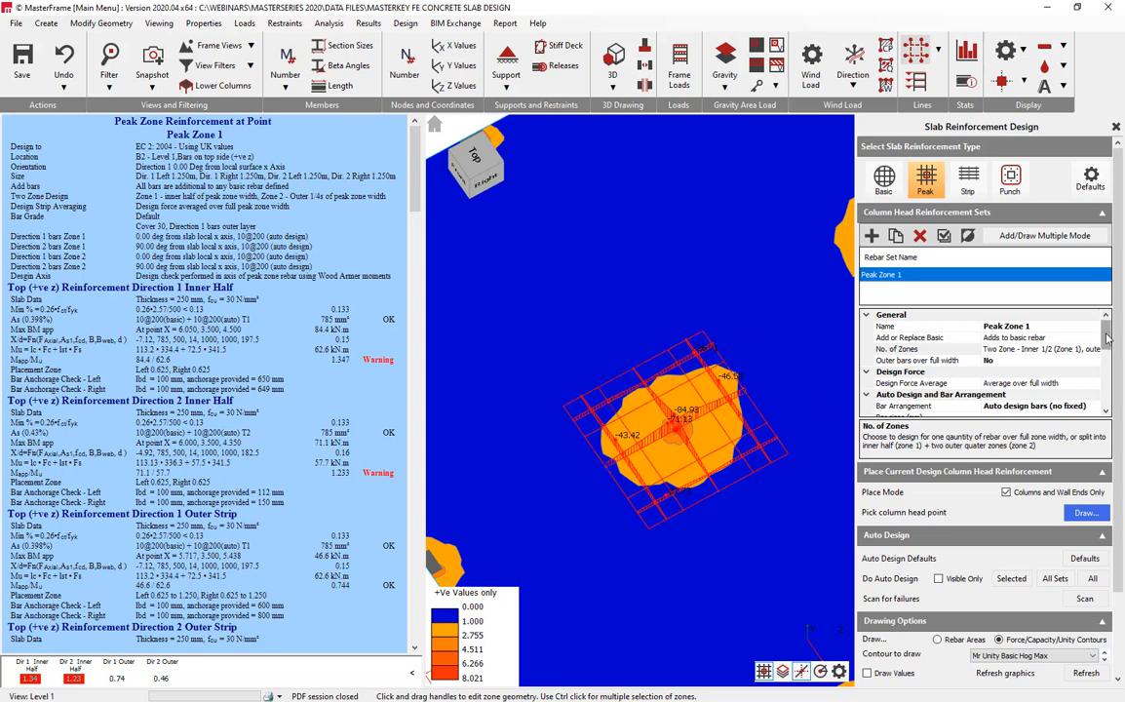
drag(1106, 333, 1105, 339)
click(1093, 364)
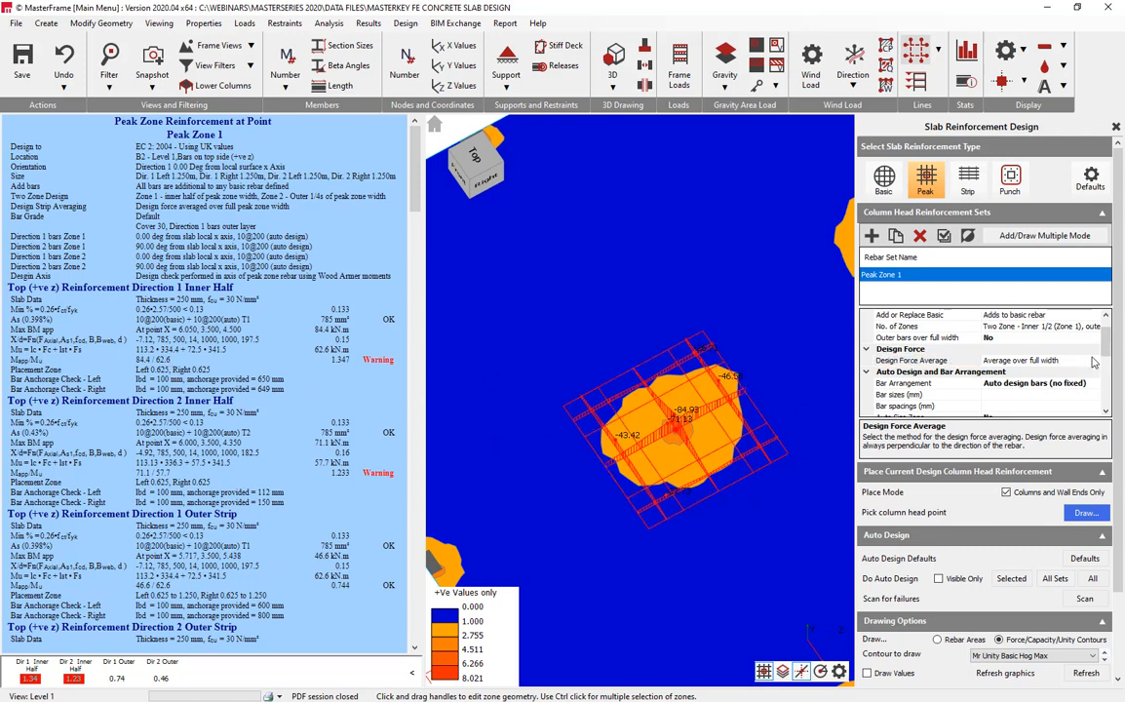
click(1093, 363)
click(1094, 362)
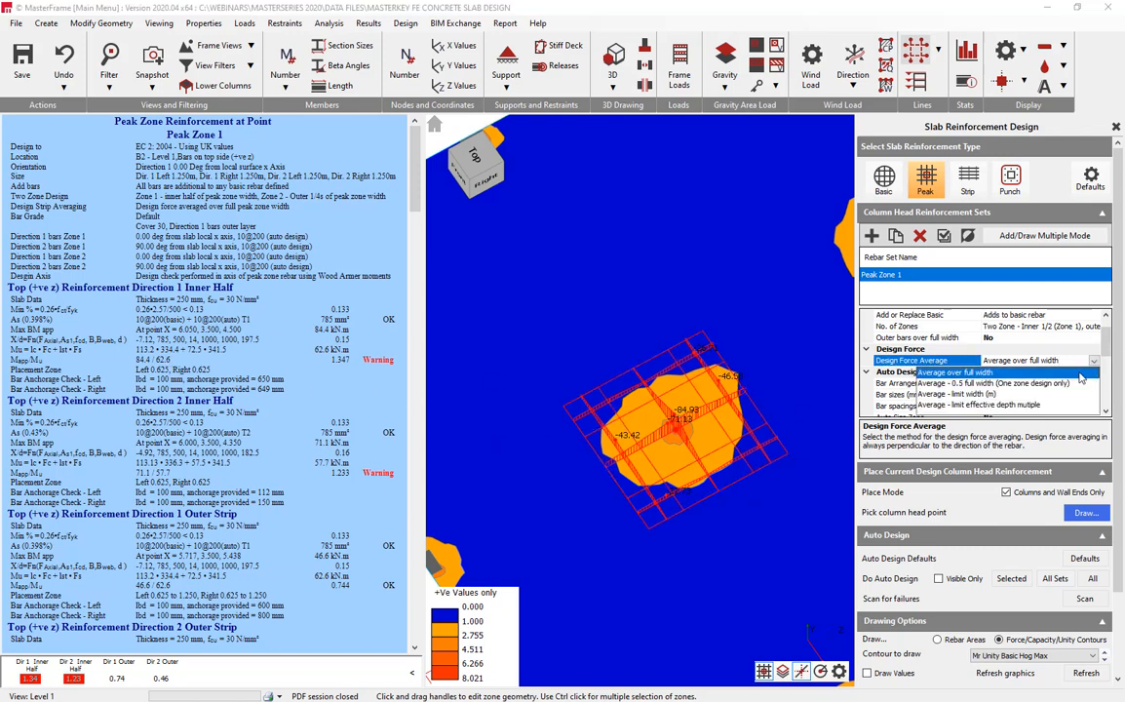
click(1014, 405)
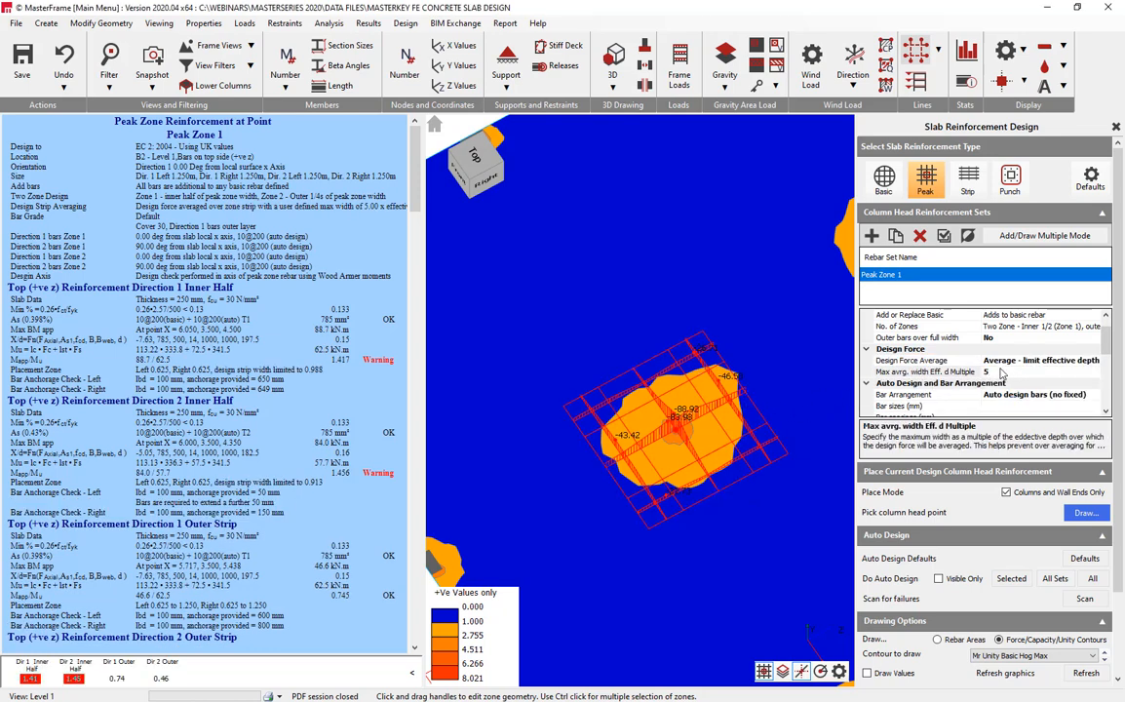
click(1002, 371)
click(1001, 372)
Examine the peak zone's forces on the slab, its bar sizes and spacings, and the inner half and outer strip calculations
scroll(668, 444, up, 2)
scroll(668, 443, down, 2)
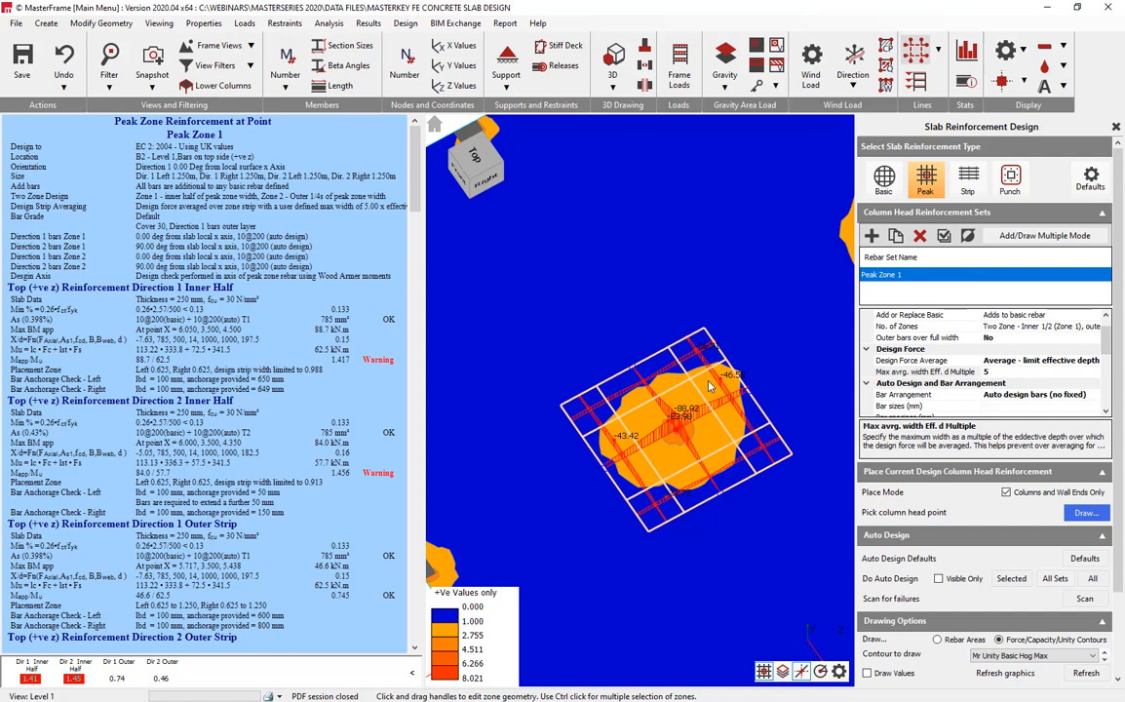
click(686, 417)
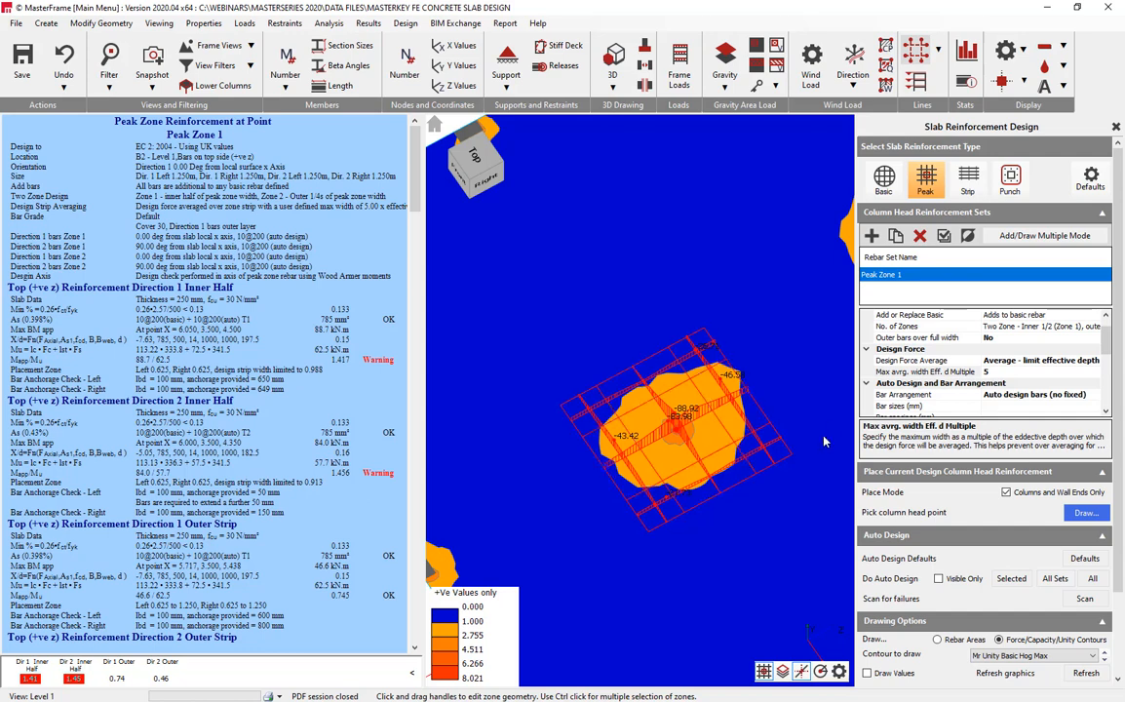
scroll(685, 418, down, 5)
scroll(685, 417, up, 3)
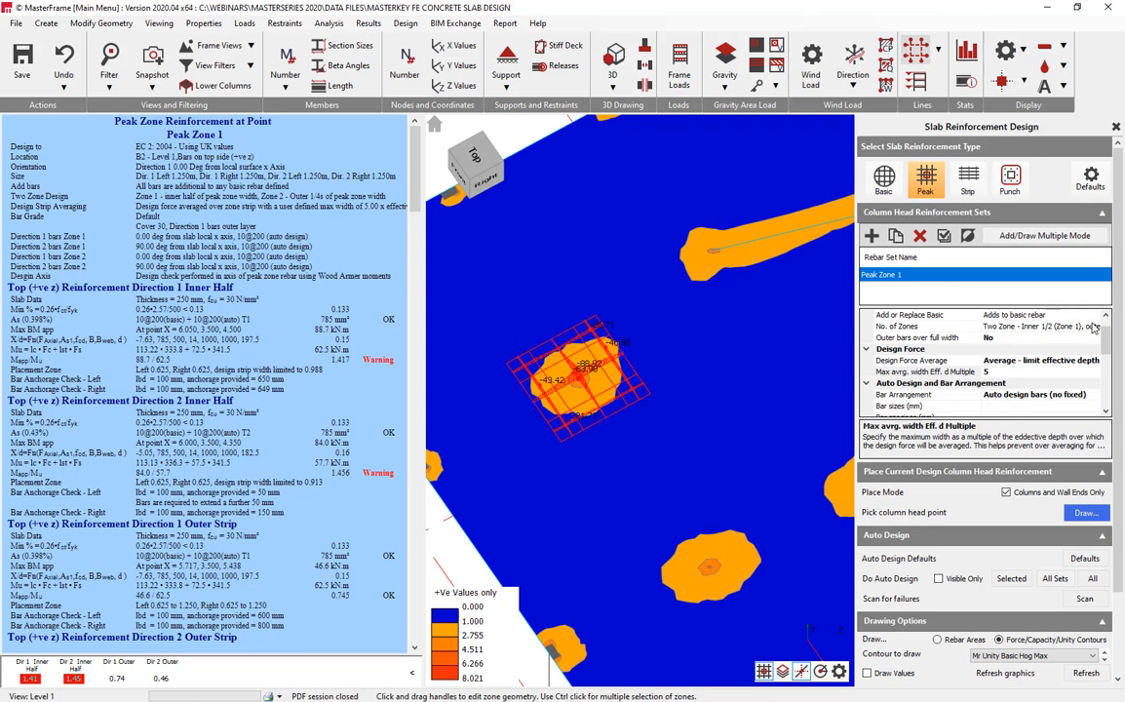
drag(1108, 337, 1107, 381)
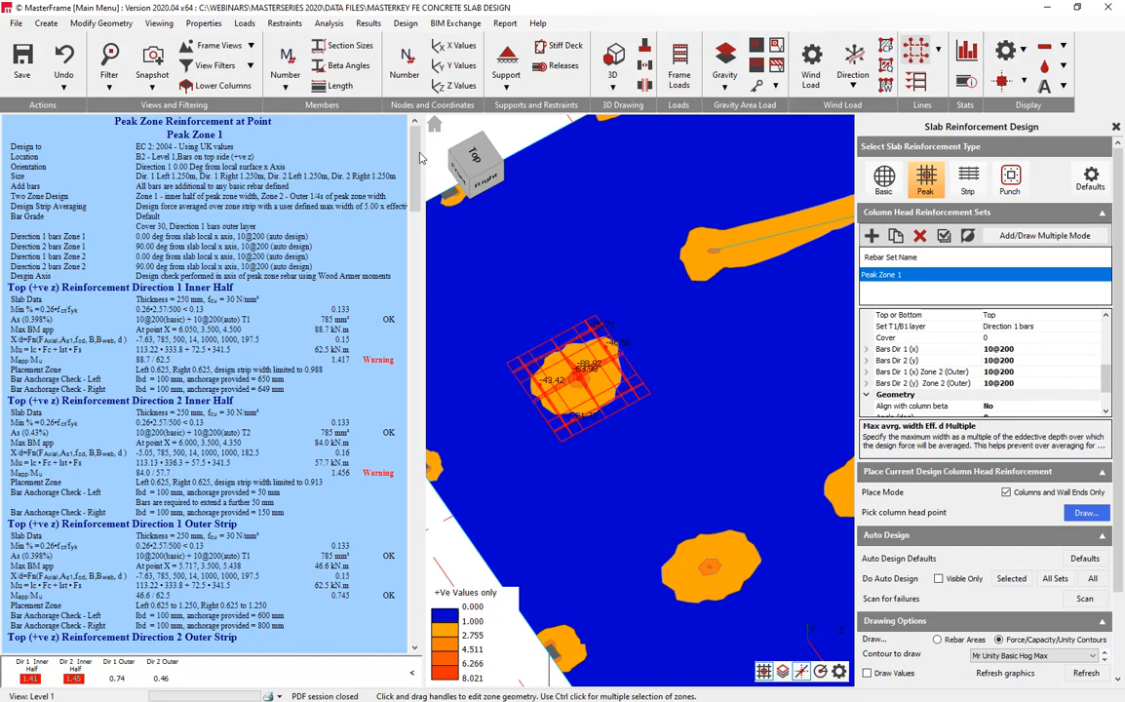
scroll(376, 146, down, 2)
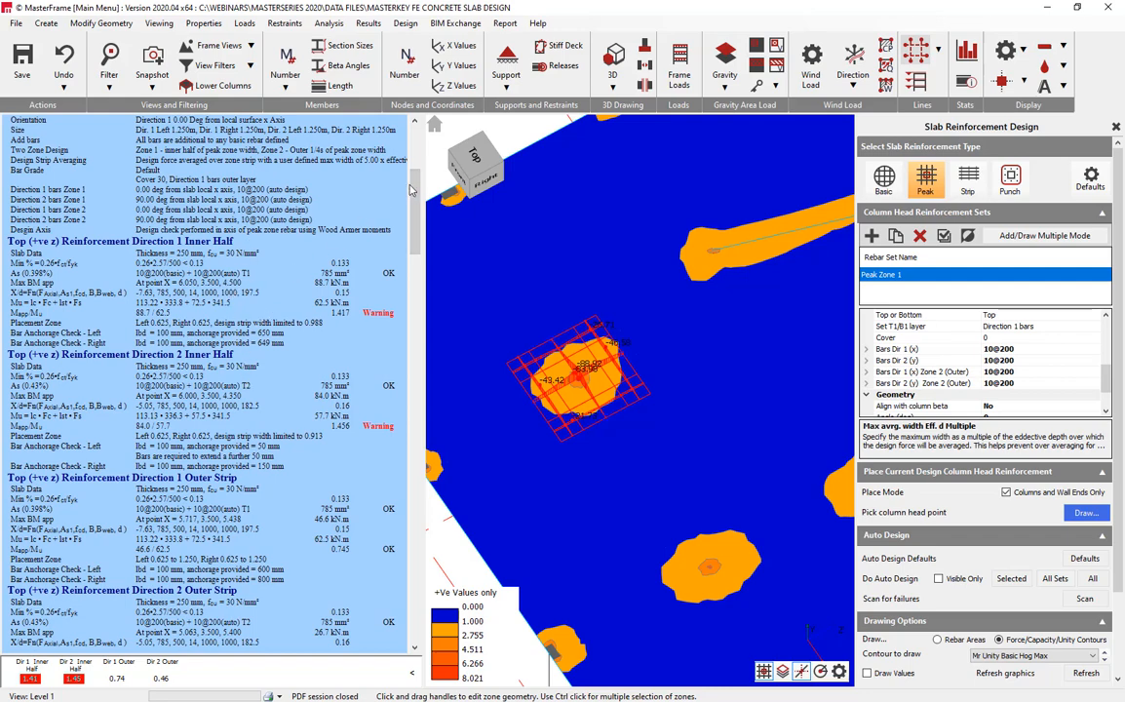
scroll(273, 293, down, 6)
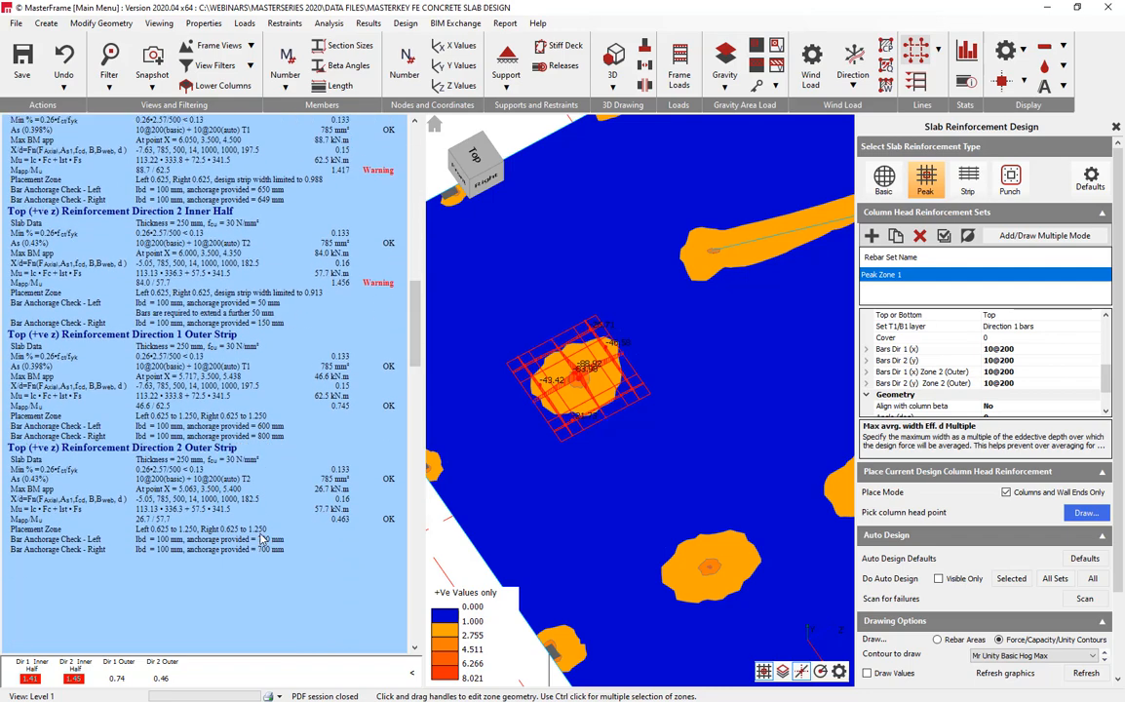
drag(417, 317, 418, 146)
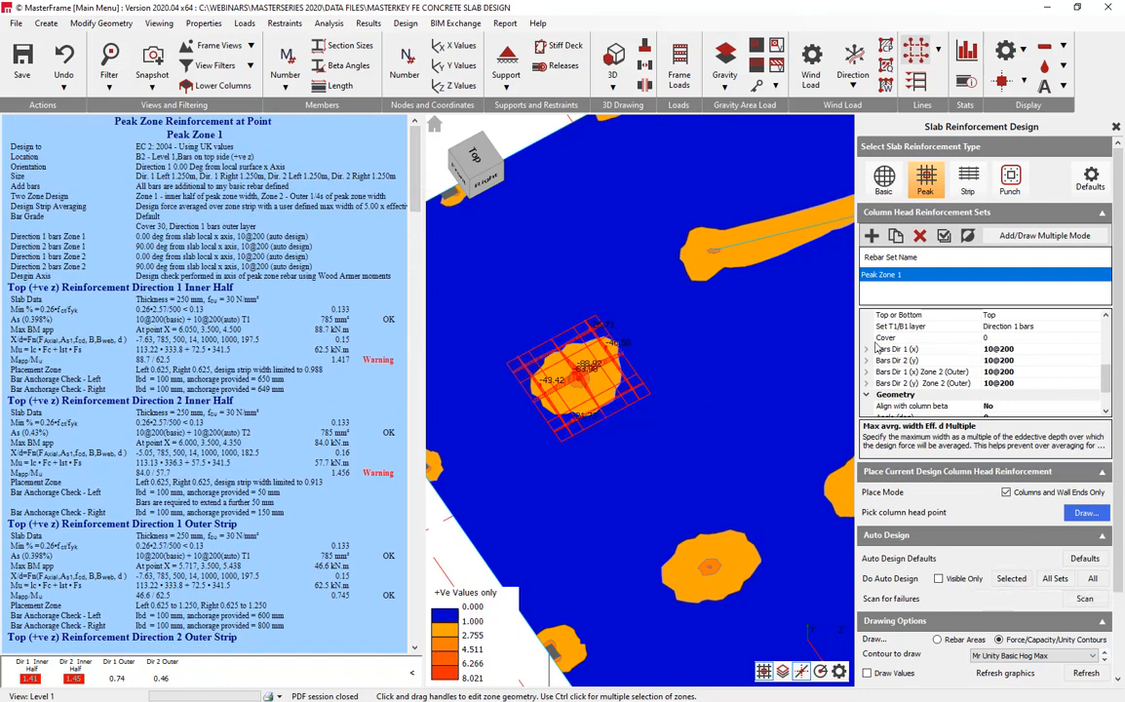
Run the auto design on the selected peak zone and review its bars and calculations for the inner and outer zones
click(867, 349)
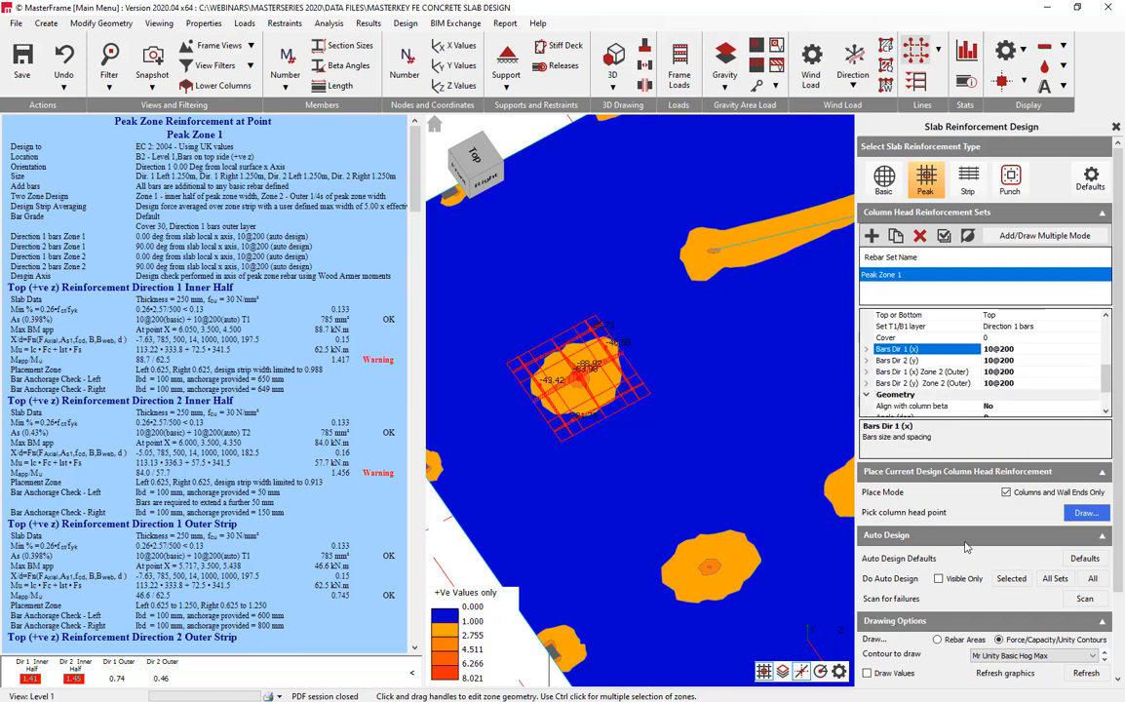
click(1027, 583)
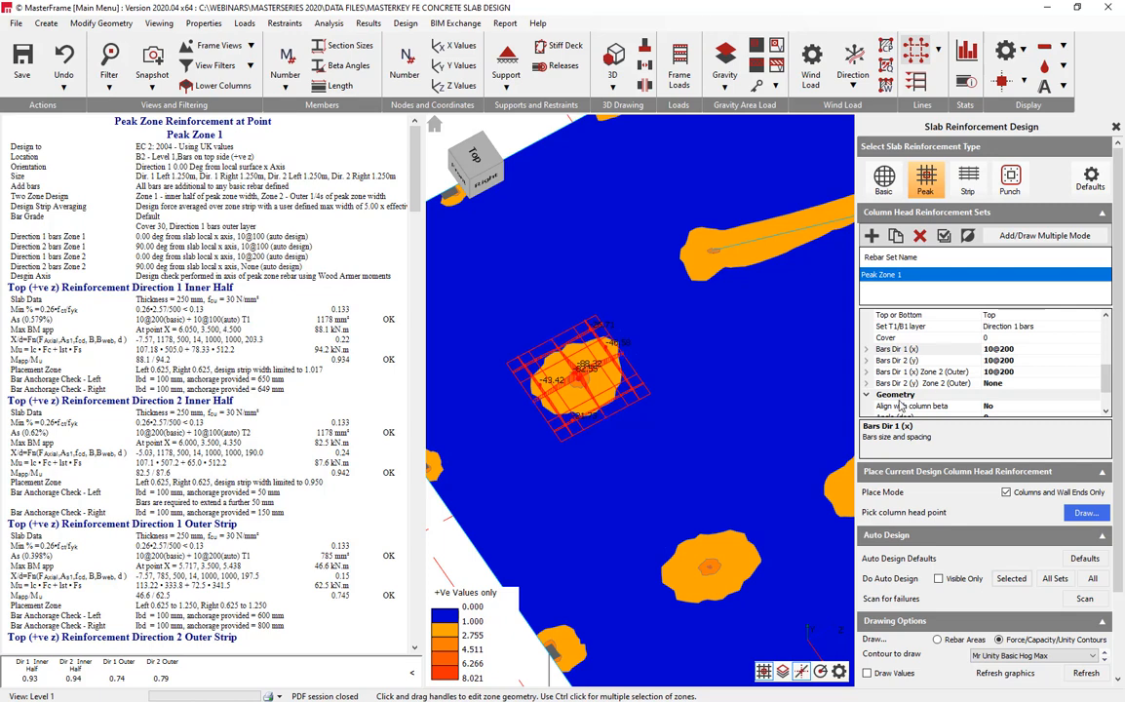
click(1026, 358)
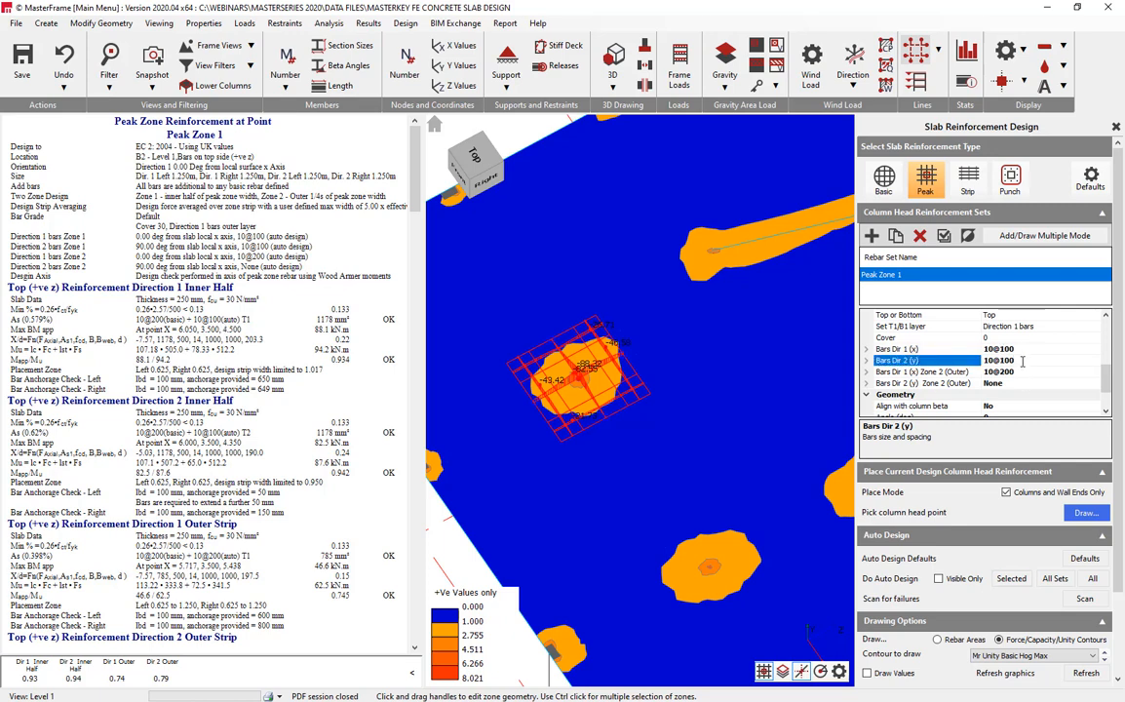
click(1022, 372)
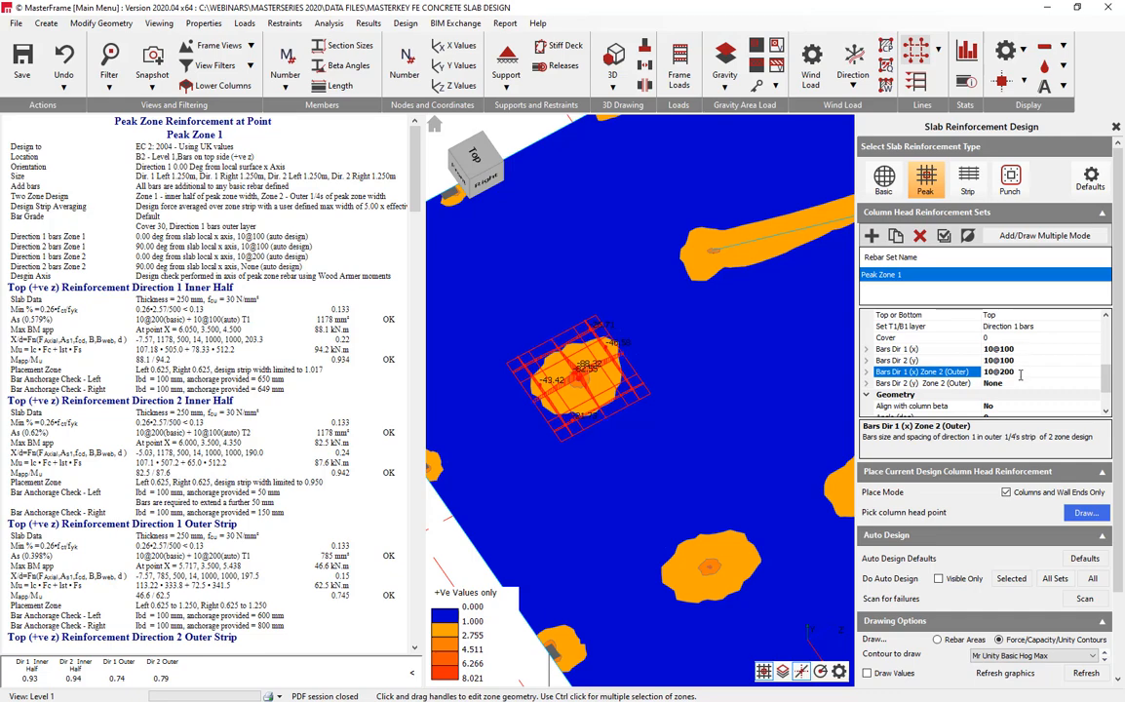
key(Down)
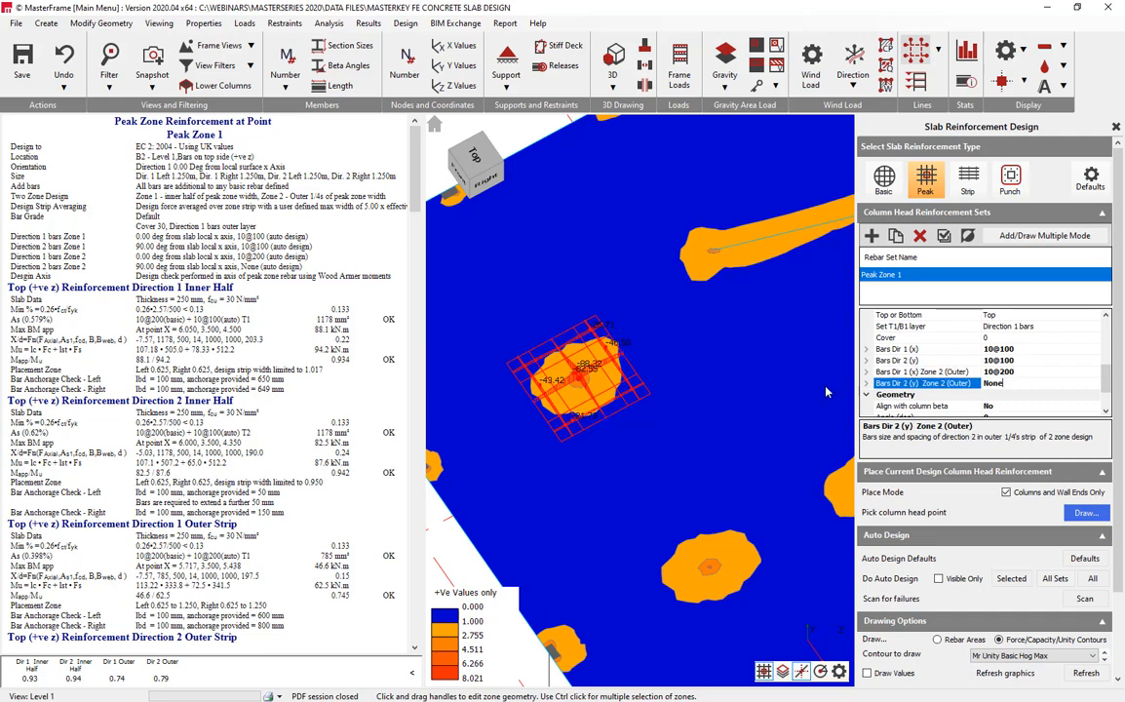
scroll(37, 440, down, 3)
scroll(41, 400, down, 5)
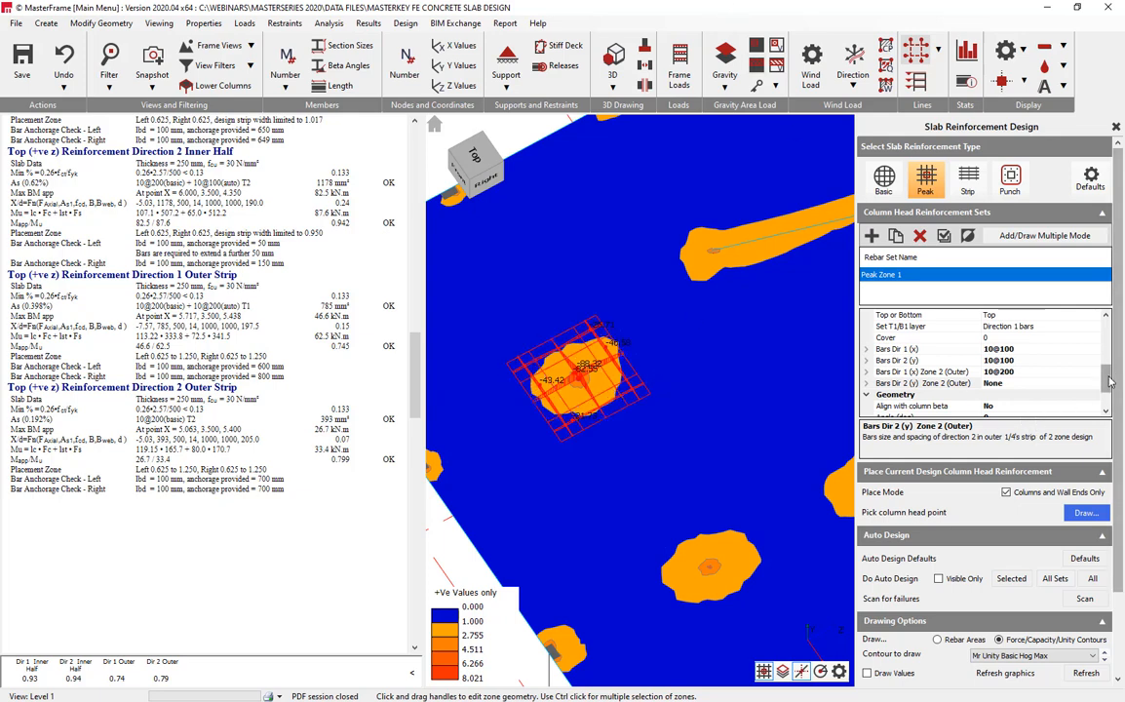
scroll(1110, 351, up, 5)
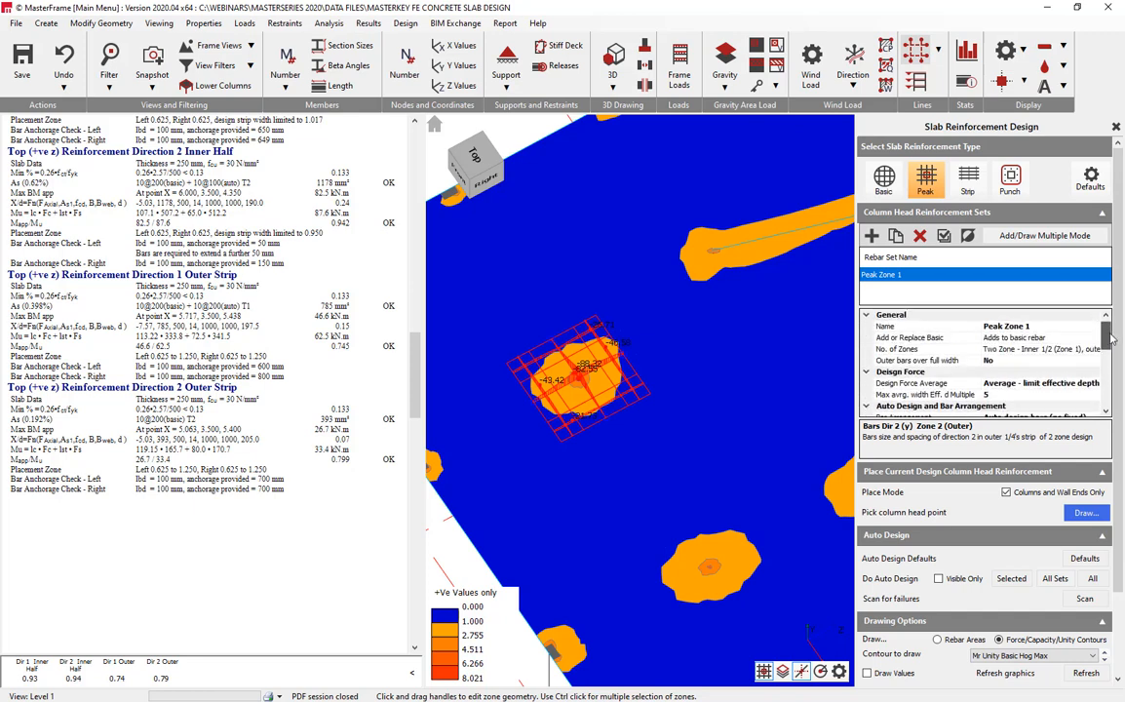
View the slab from the top and review the default peak zone settings in the slab design defaults without saving
click(470, 156)
scroll(617, 422, up, 3)
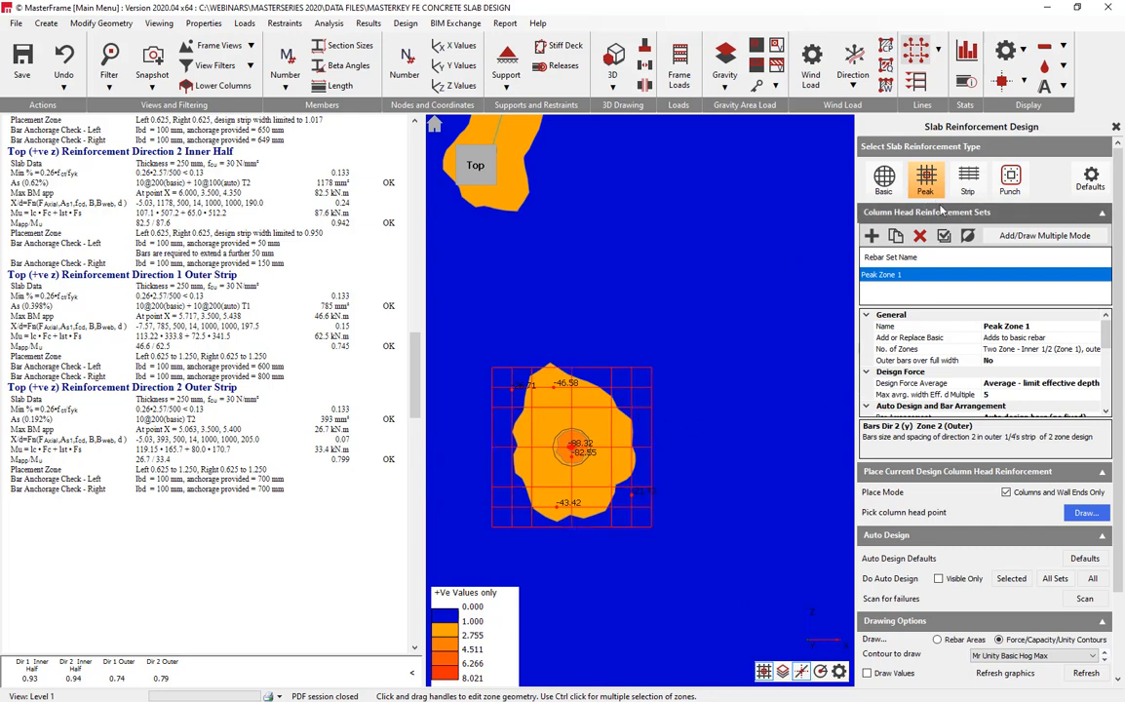
click(1092, 180)
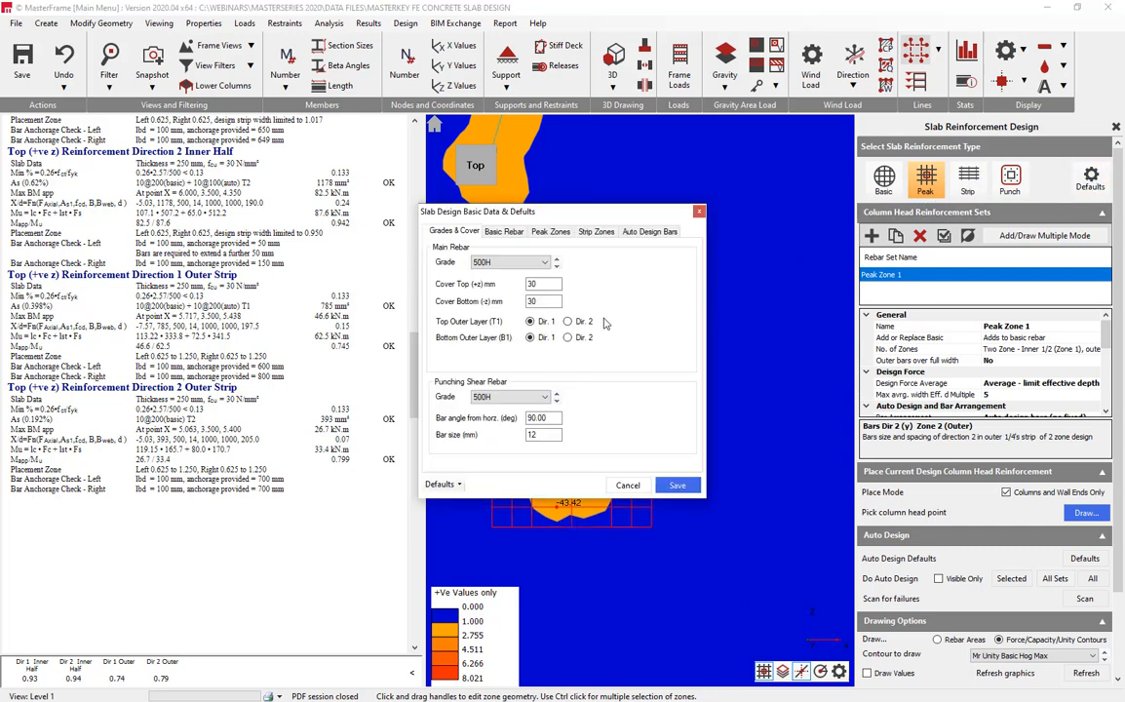
click(594, 232)
click(562, 235)
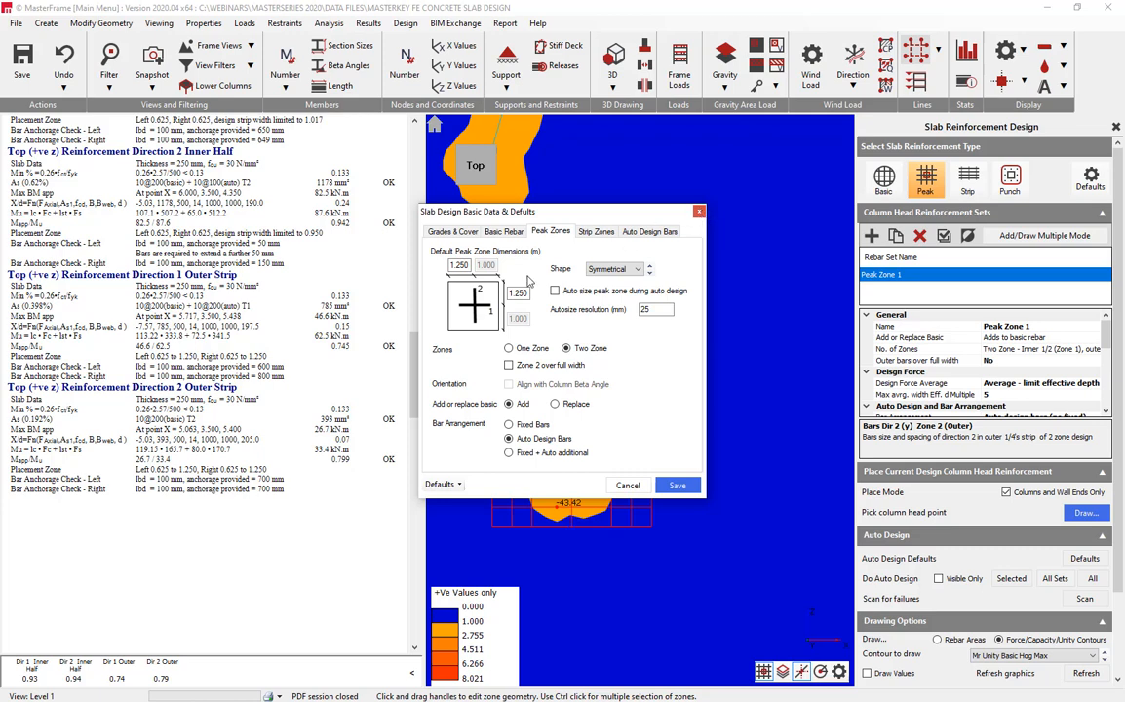
click(699, 212)
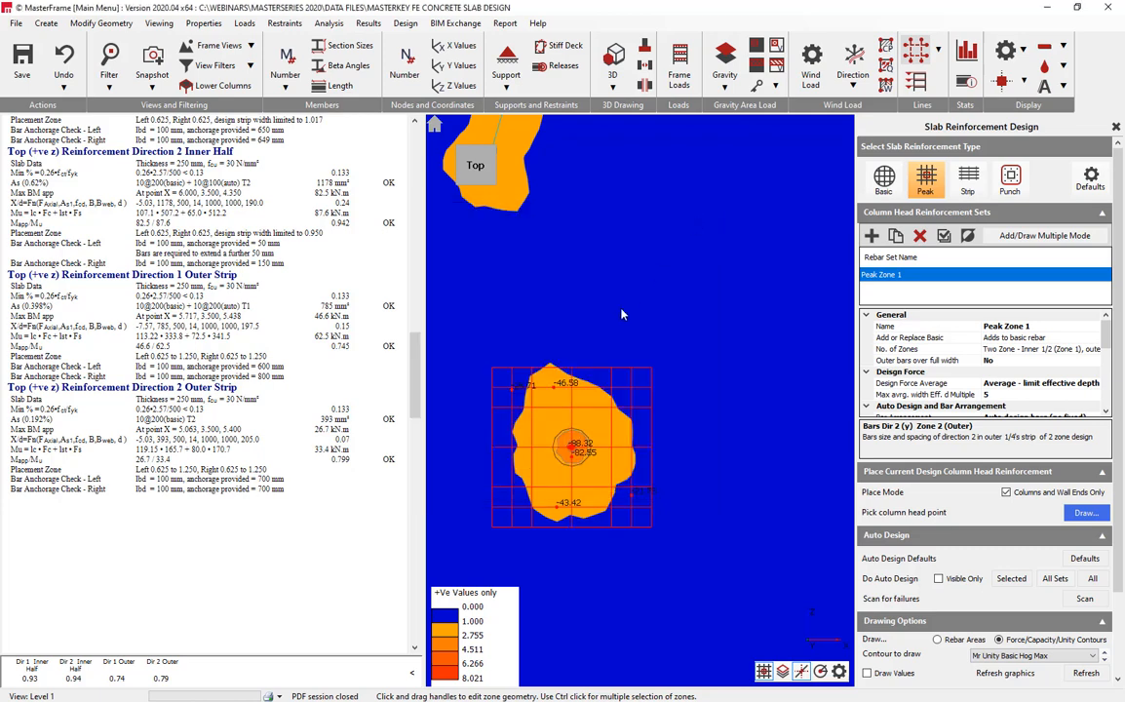
Resize the peak zone on the plan to half widths of about 1.45 m in direction 1 and 1.05 m in direction 2
scroll(564, 507, down, 3)
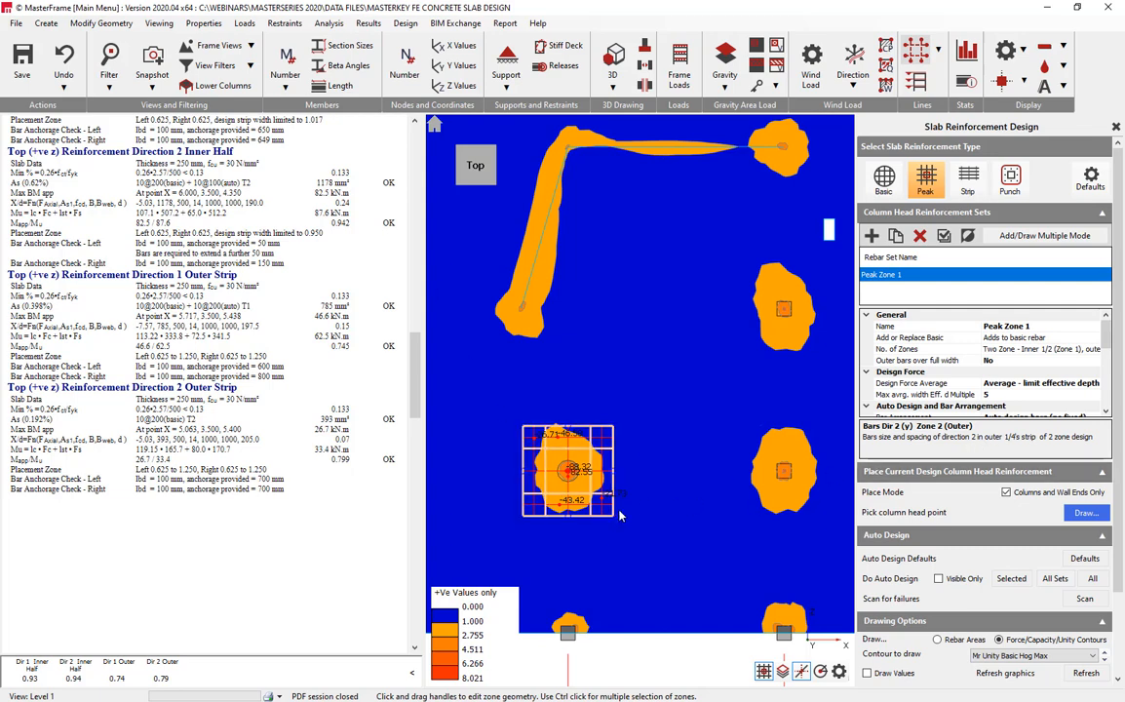
middle_drag(605, 526, 643, 508)
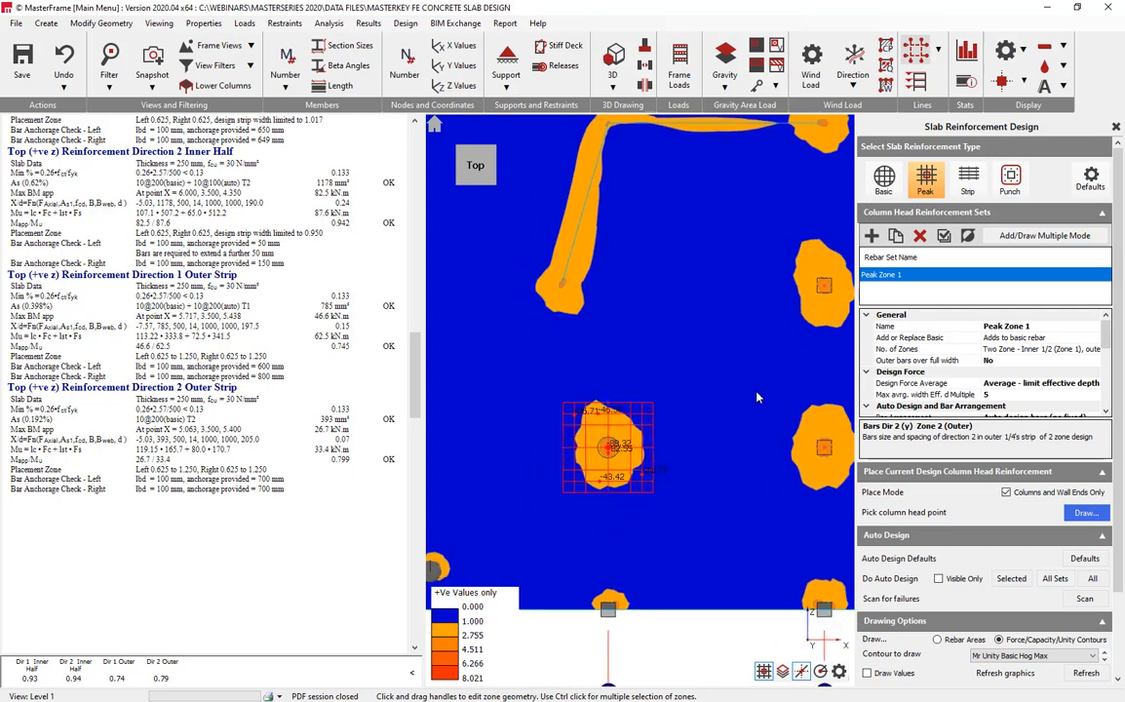
scroll(590, 397, up, 3)
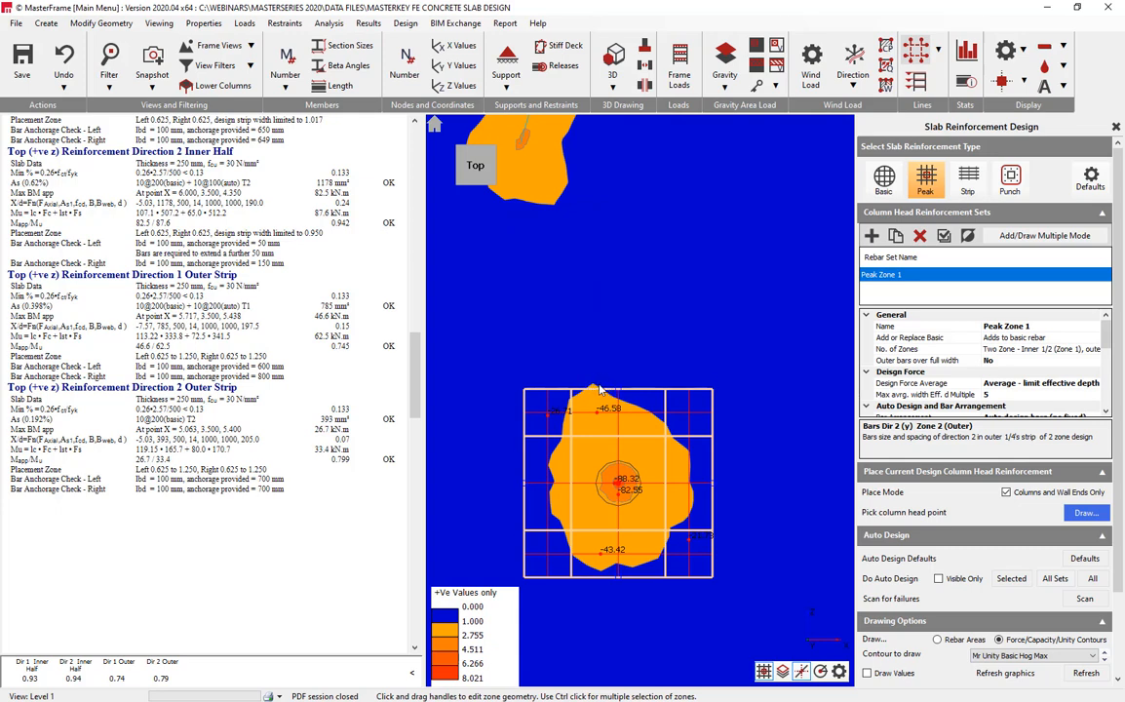
drag(620, 392, 622, 374)
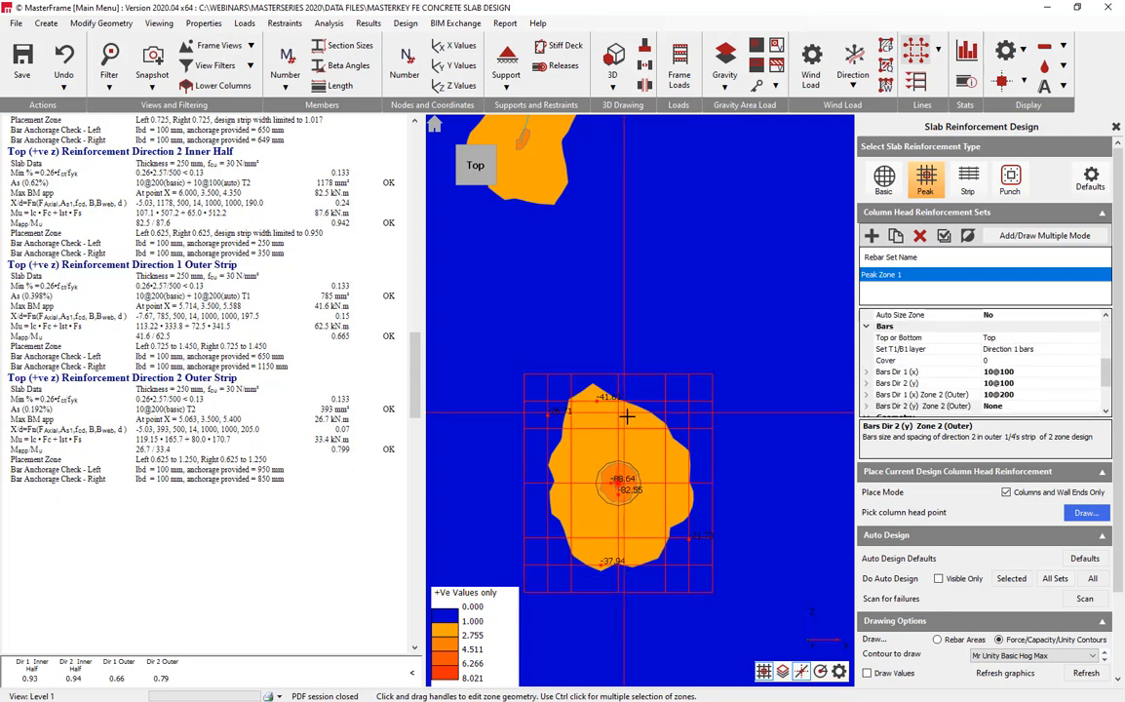
drag(713, 441, 718, 492)
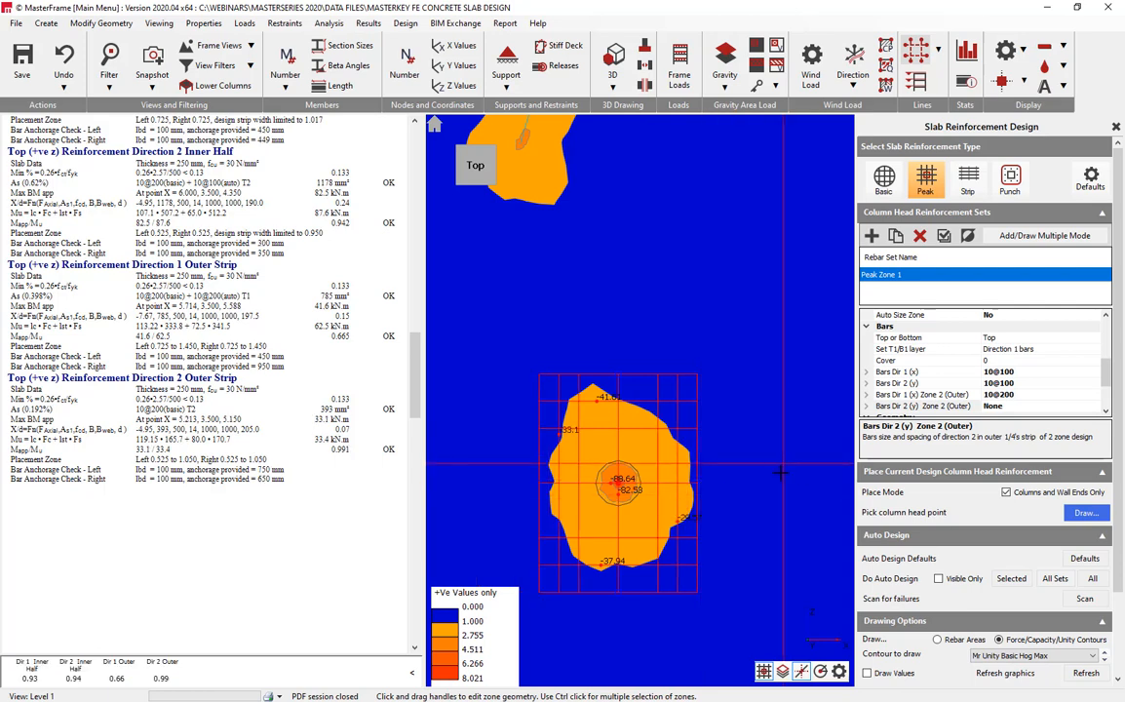
Set Auto Size Zone to Yes for the peak zone and rerun the auto design on the selected set
click(929, 316)
scroll(1005, 334, up, 1)
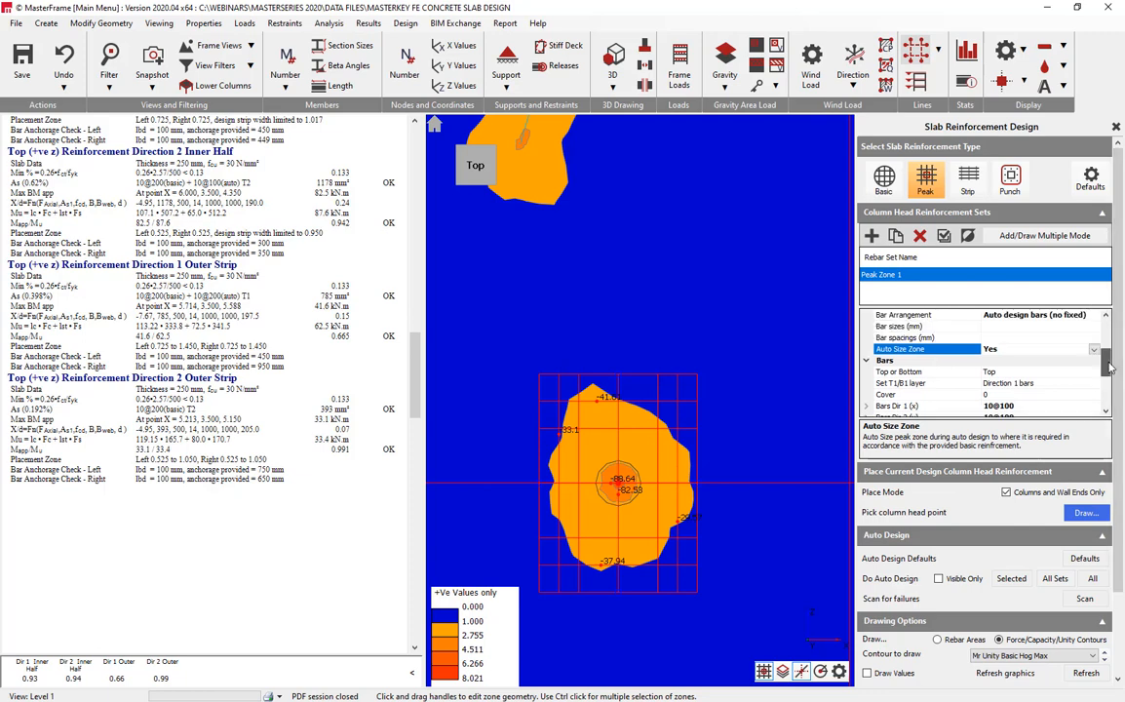
click(1013, 579)
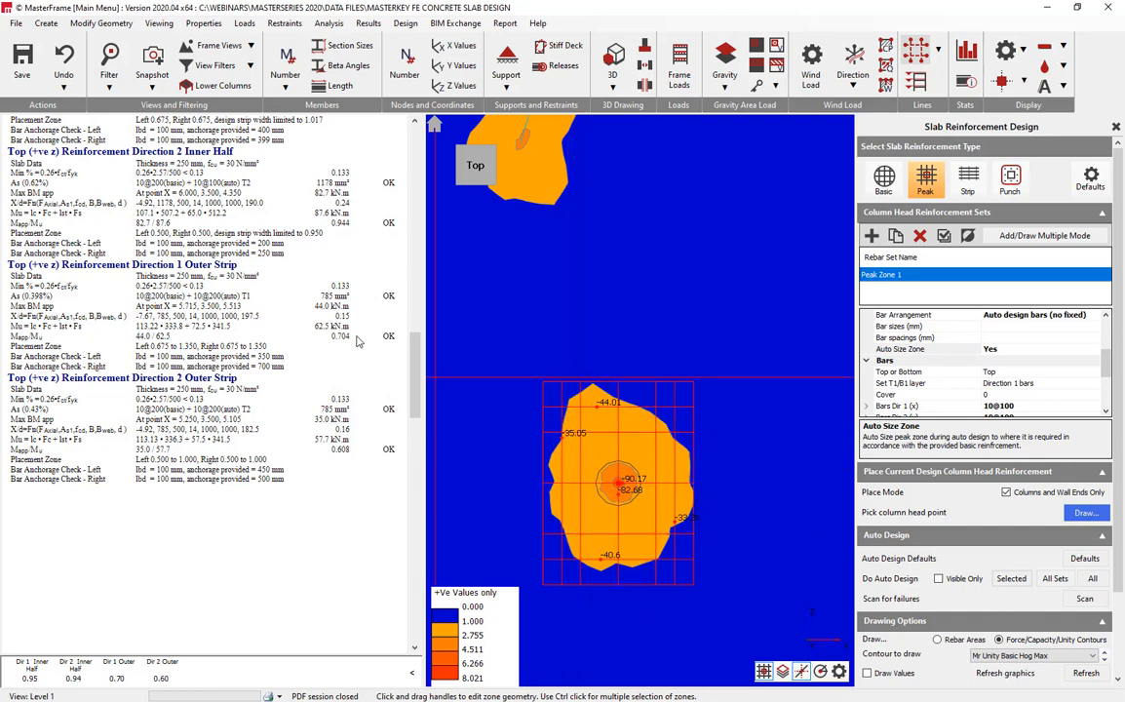
Review the auto-sized zone's half widths and its updated reinforcement calculations
scroll(1110, 361, down, 4)
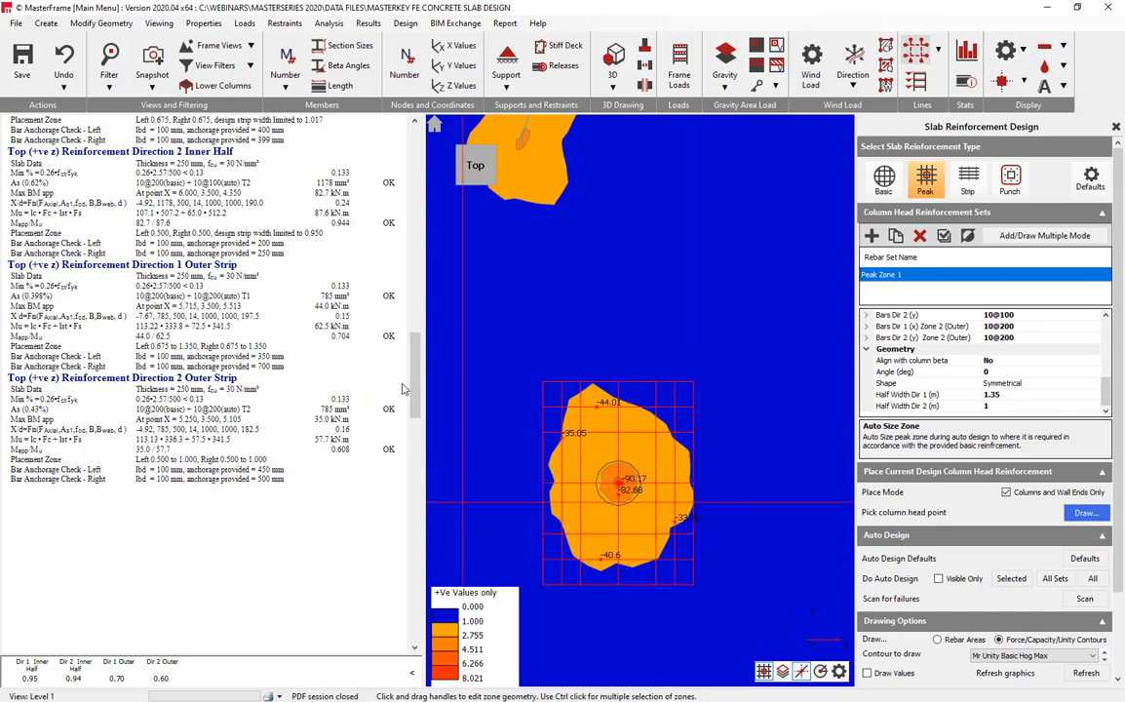
drag(416, 384, 422, 286)
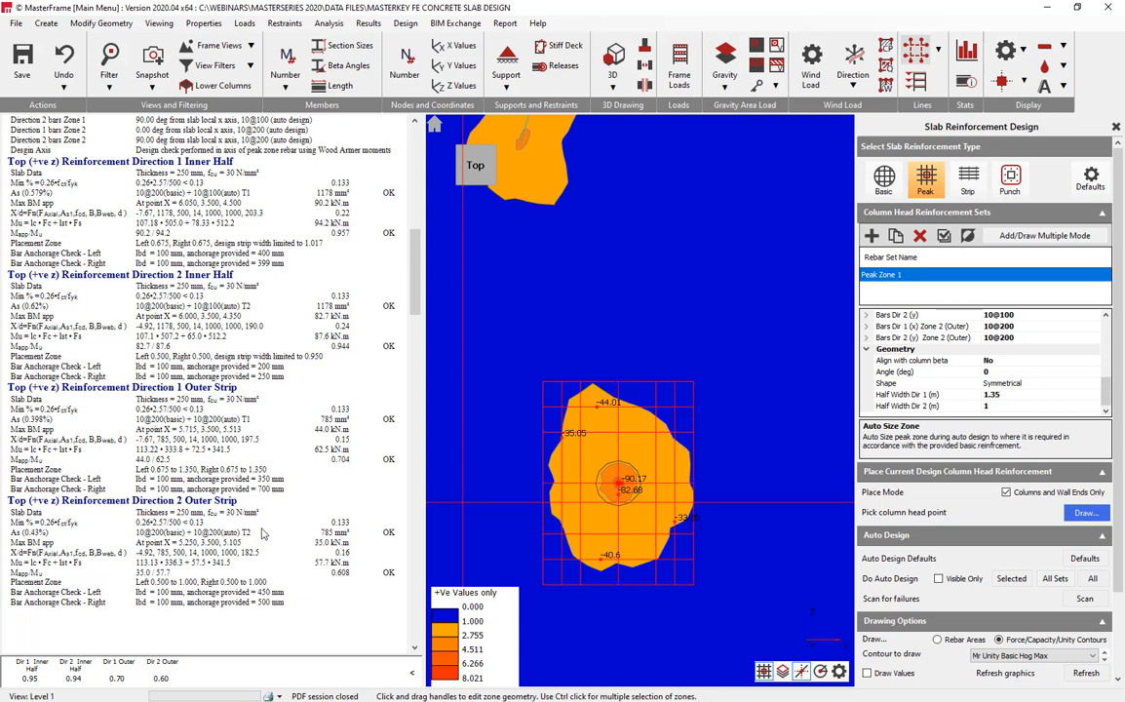
scroll(261, 470, up, 5)
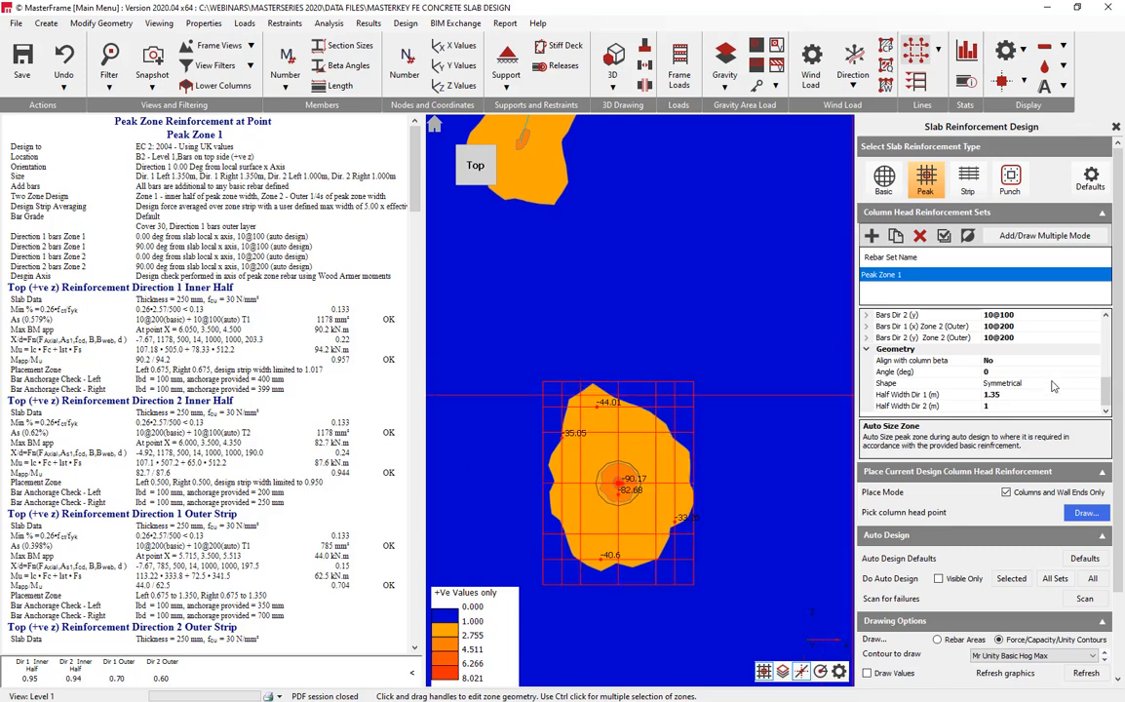
Add a second peak zone over the corner column near gridlines A and 1, using one zone over the full width
scroll(736, 438, down, 2)
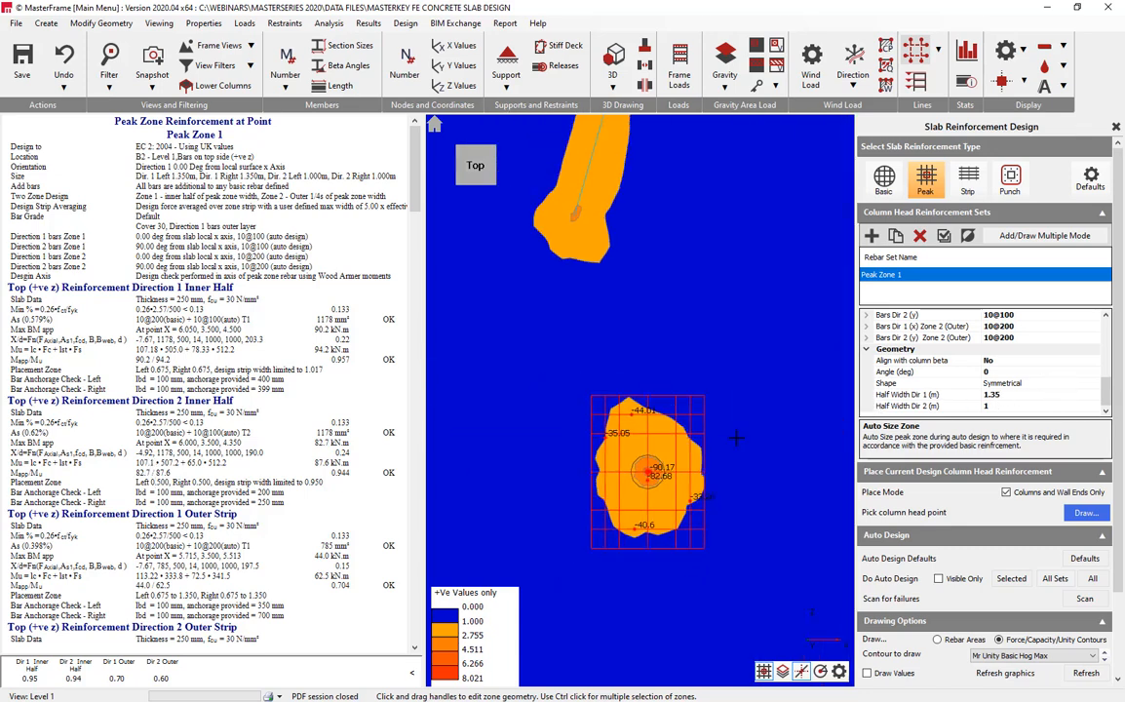
middle_drag(753, 462, 777, 312)
scroll(772, 317, down, 2)
middle_drag(689, 377, 722, 378)
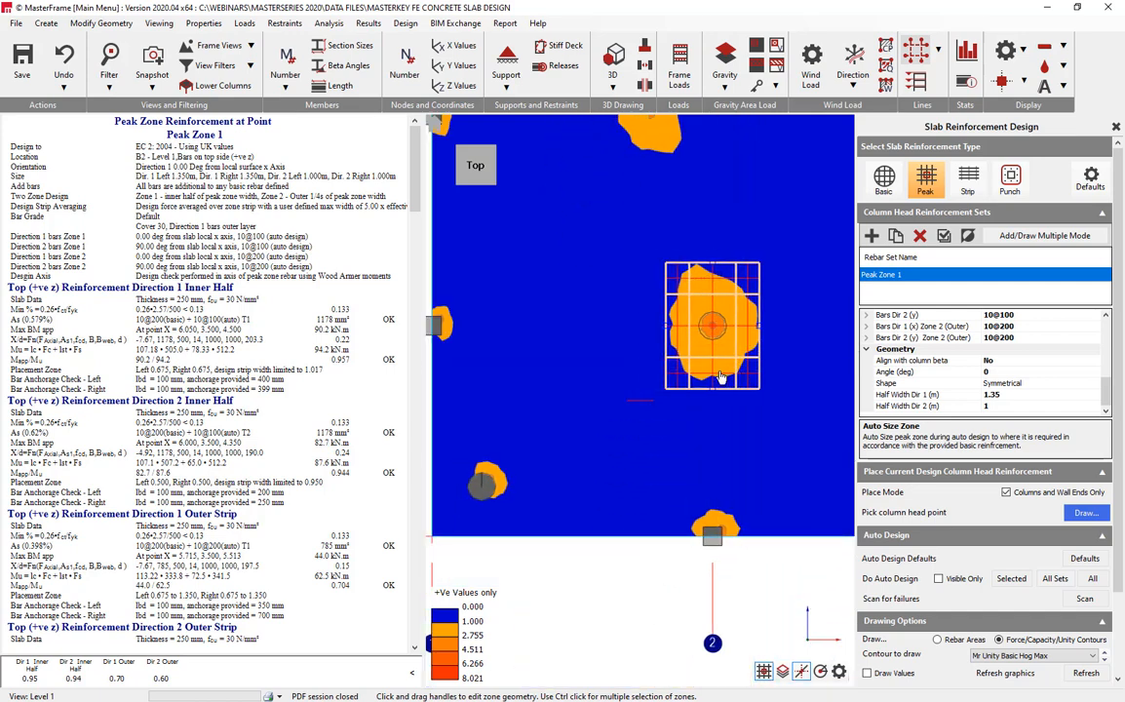
click(864, 236)
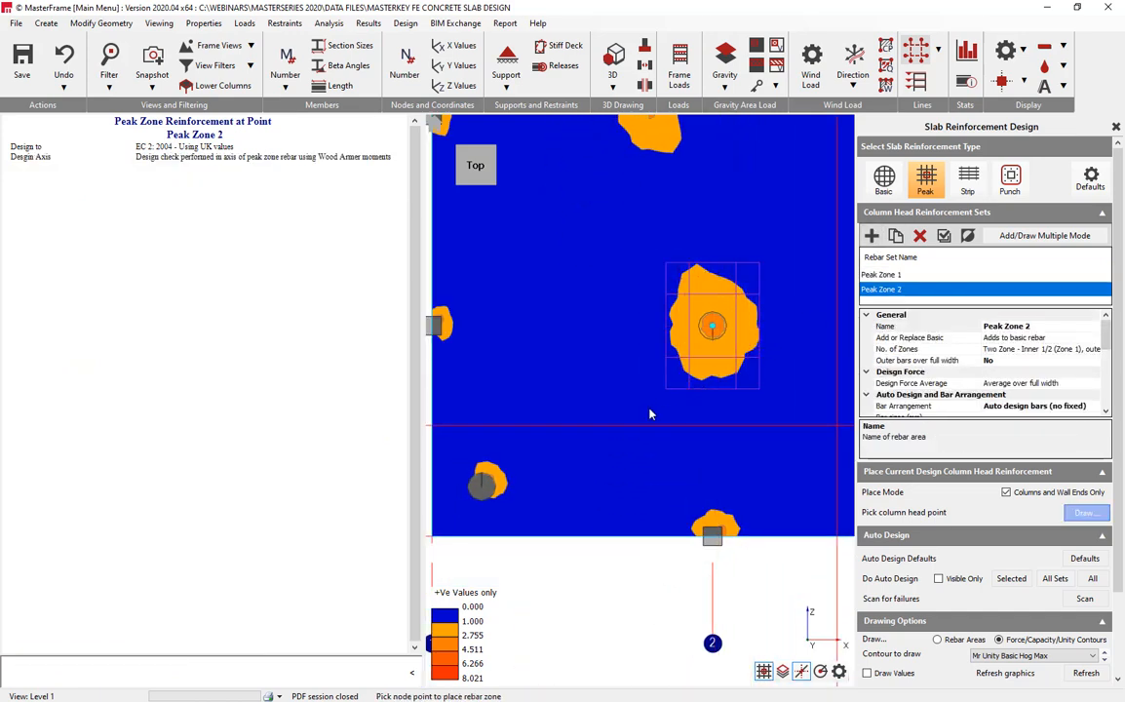
click(492, 502)
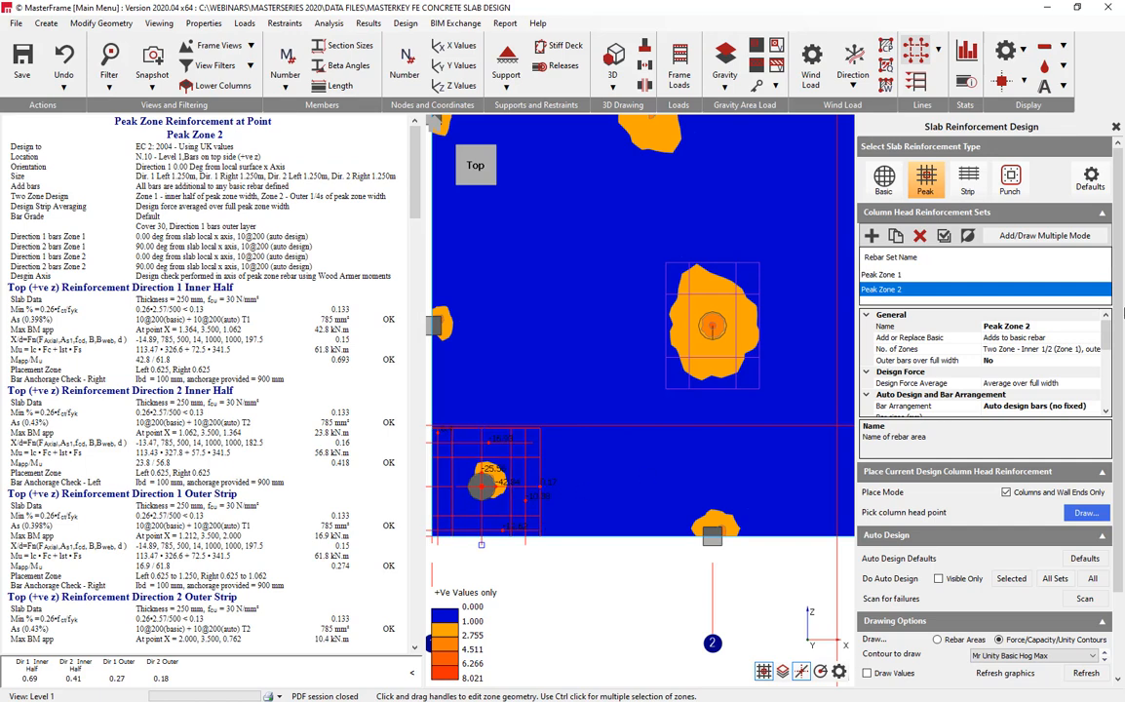
click(1065, 349)
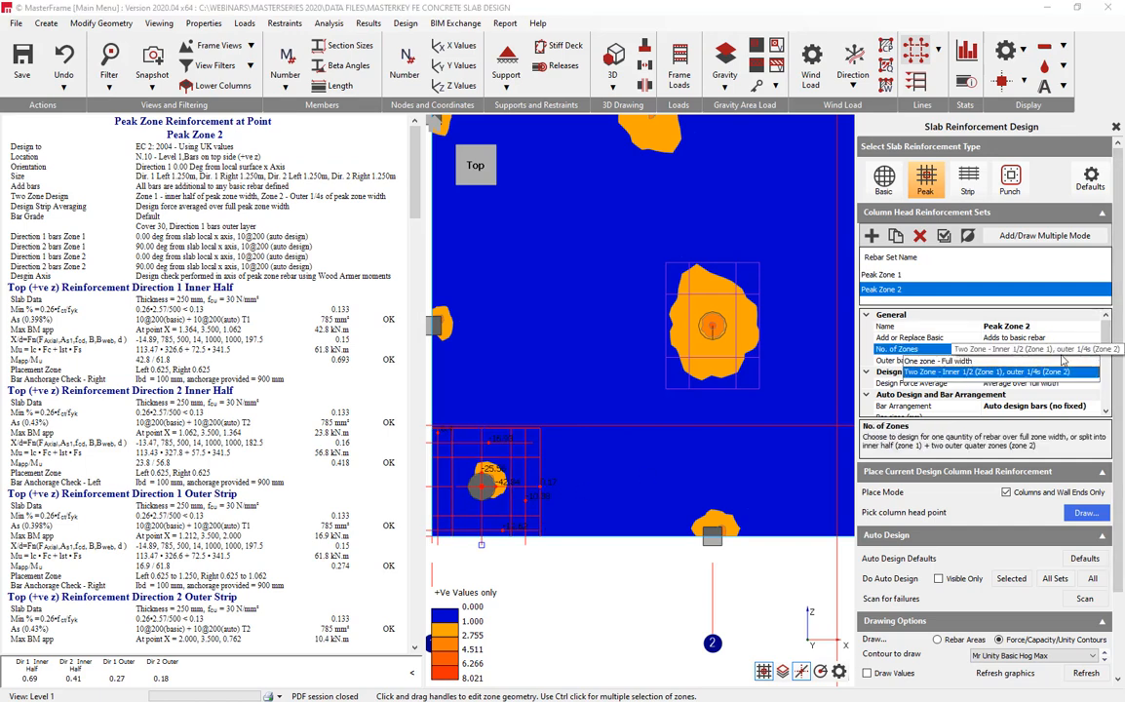
click(936, 361)
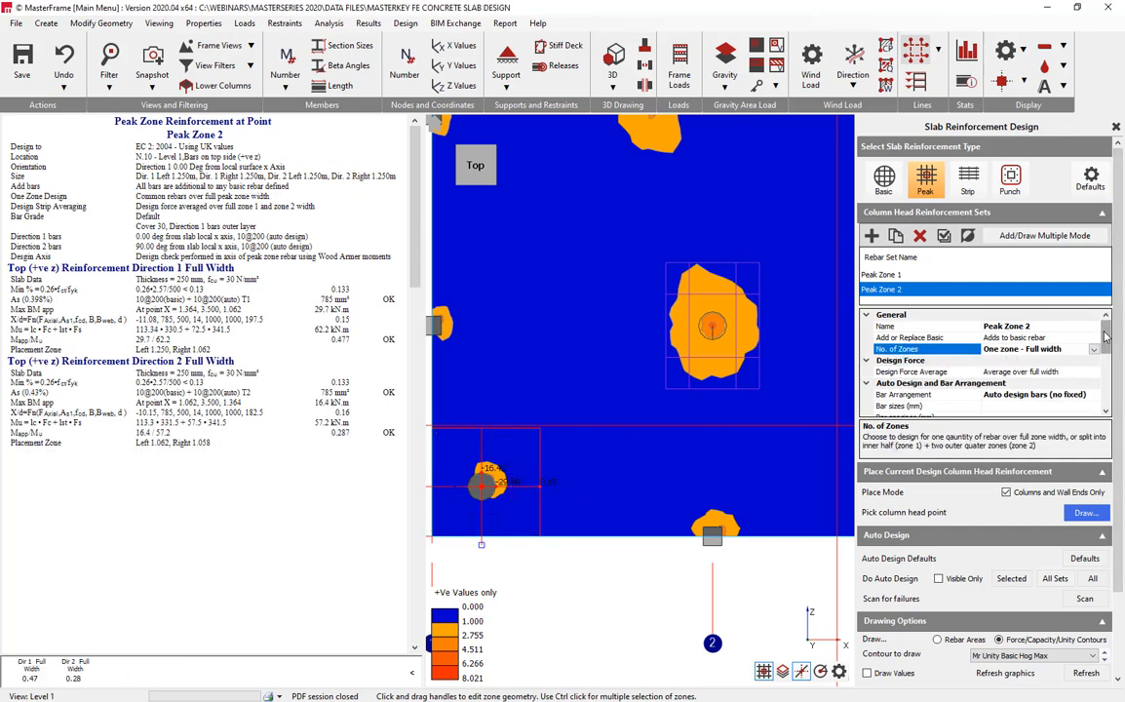
Set the corner peak zone's half widths to 0.6 m in both directions and auto-design the selected set
scroll(1105, 336, down, 5)
click(984, 394)
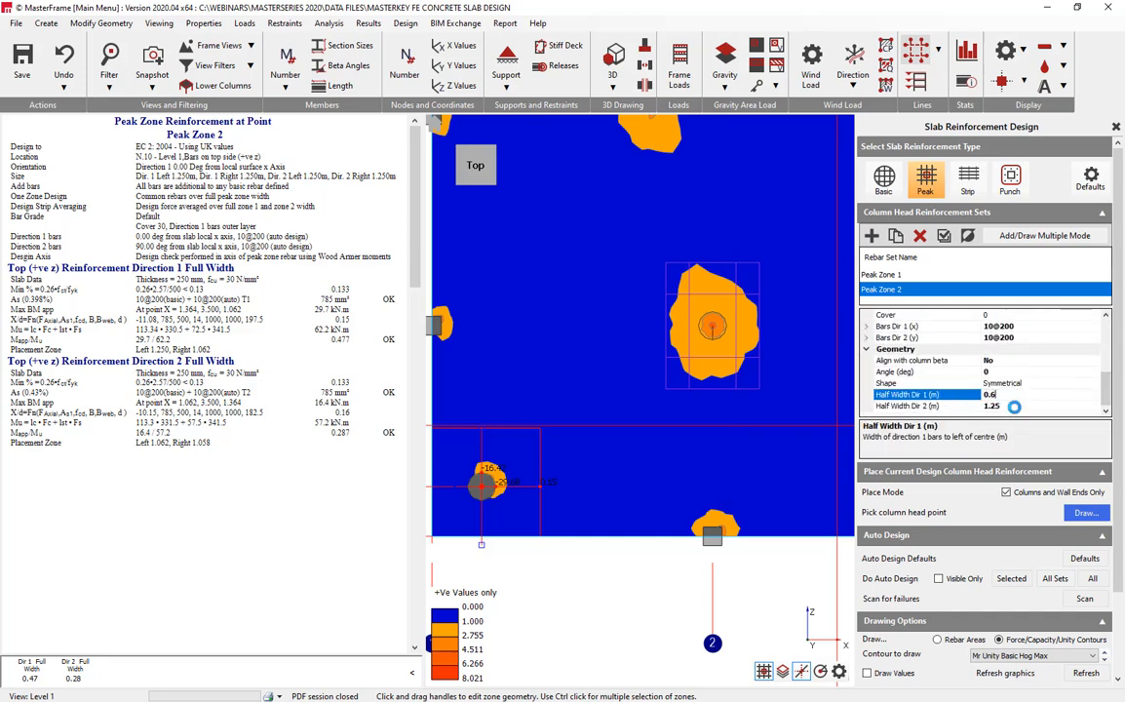
text(0.6)
click(985, 406)
text(0.)
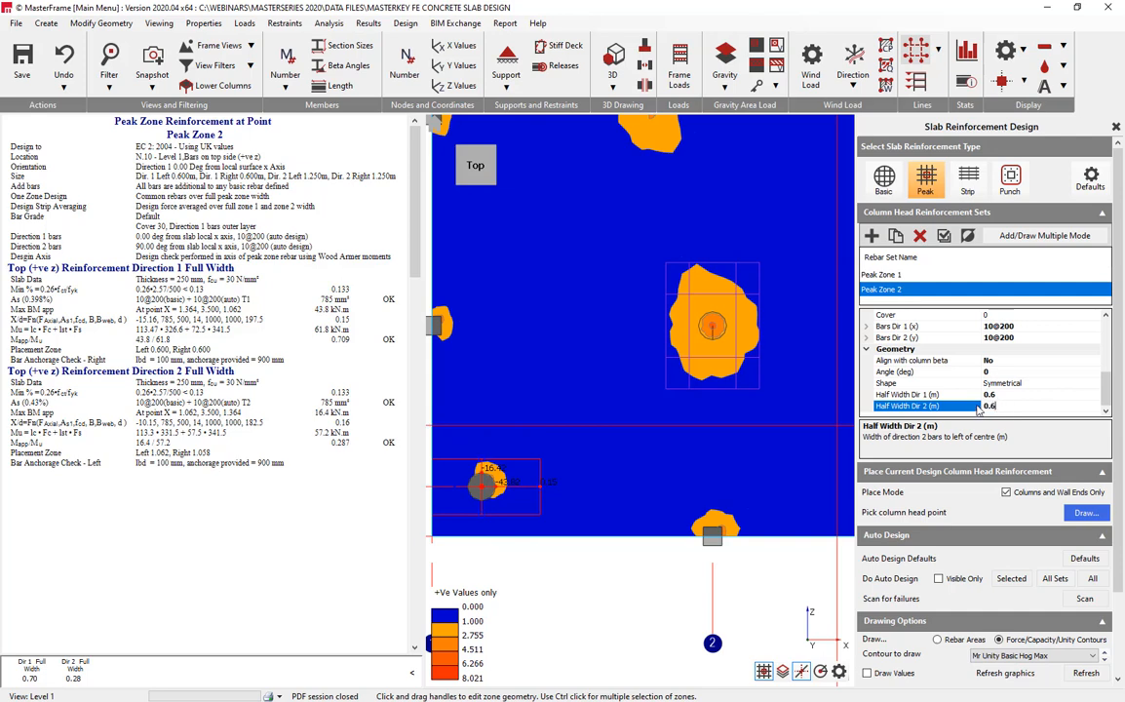
click(1022, 393)
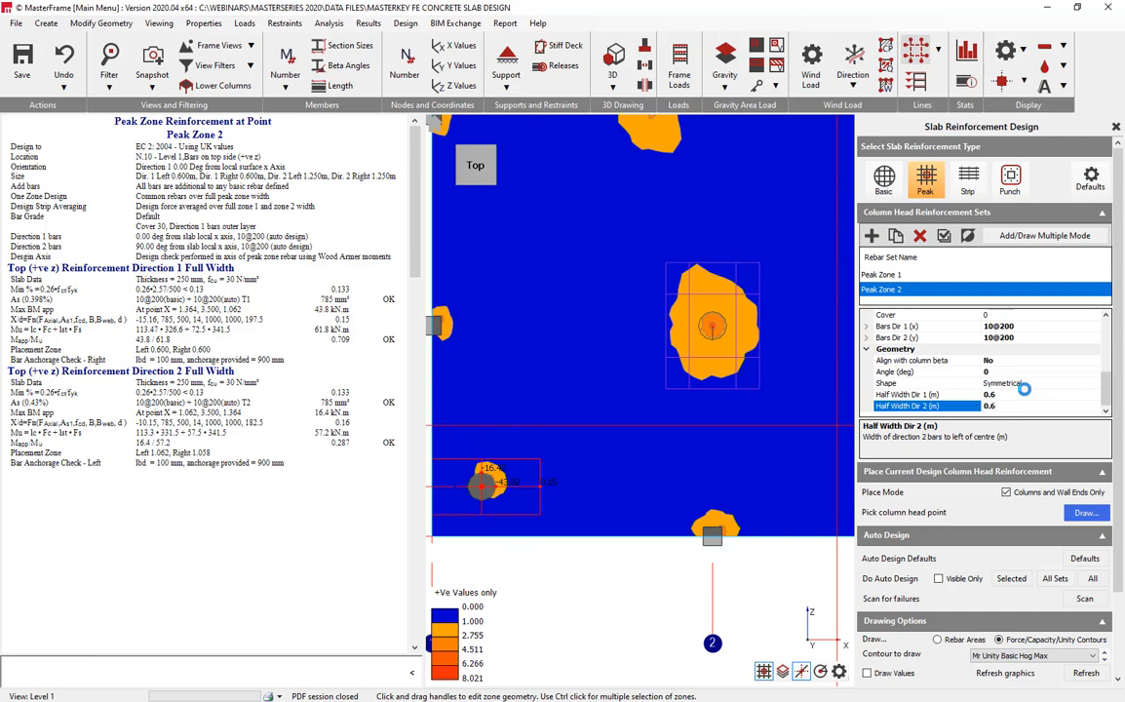
click(1025, 580)
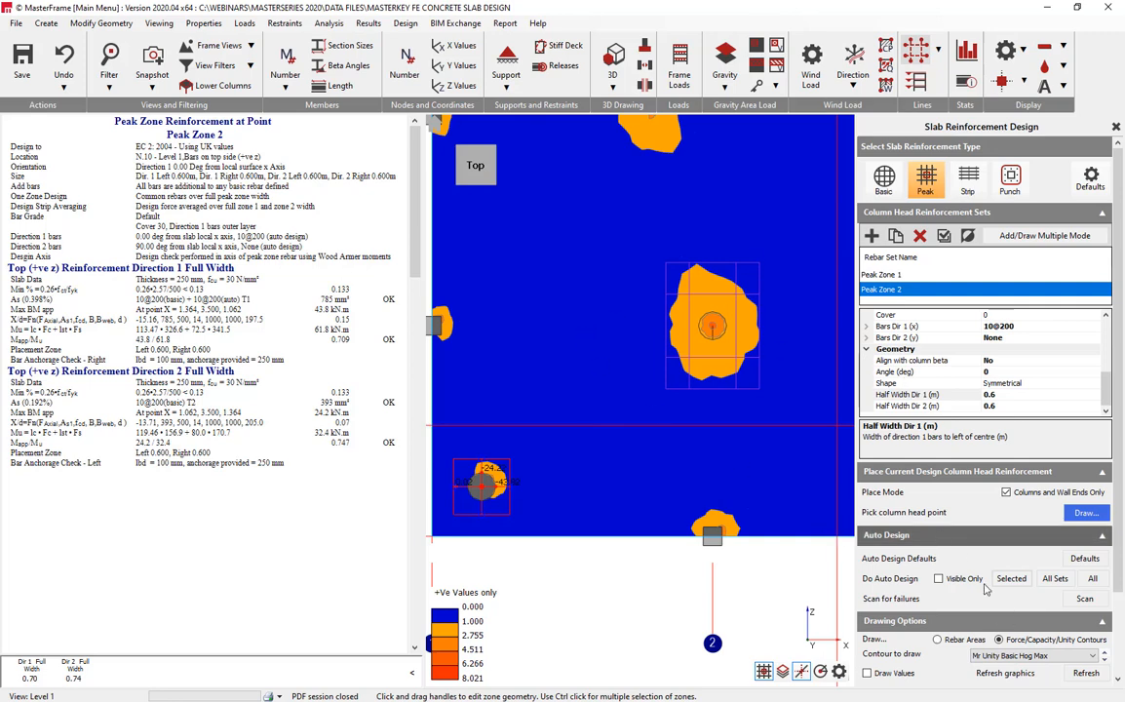
Refresh the basic hogging utilisation contours and examine the slab around the two peak zones
click(1087, 675)
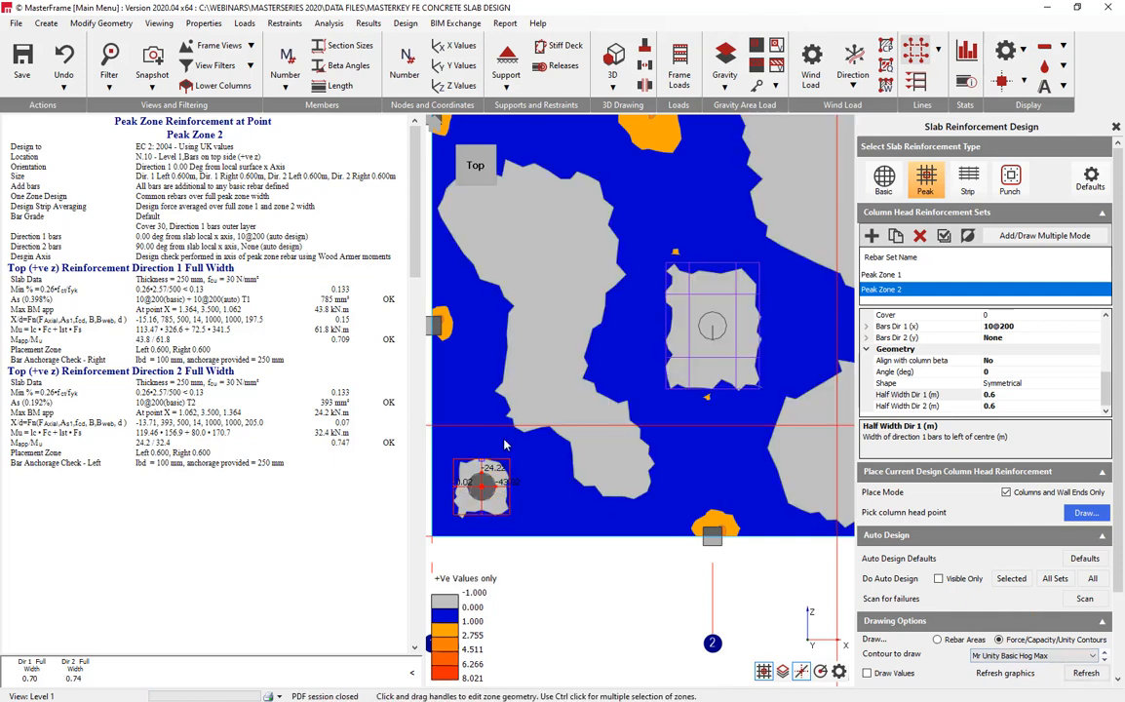
scroll(724, 305, down, 2)
scroll(604, 376, down, 2)
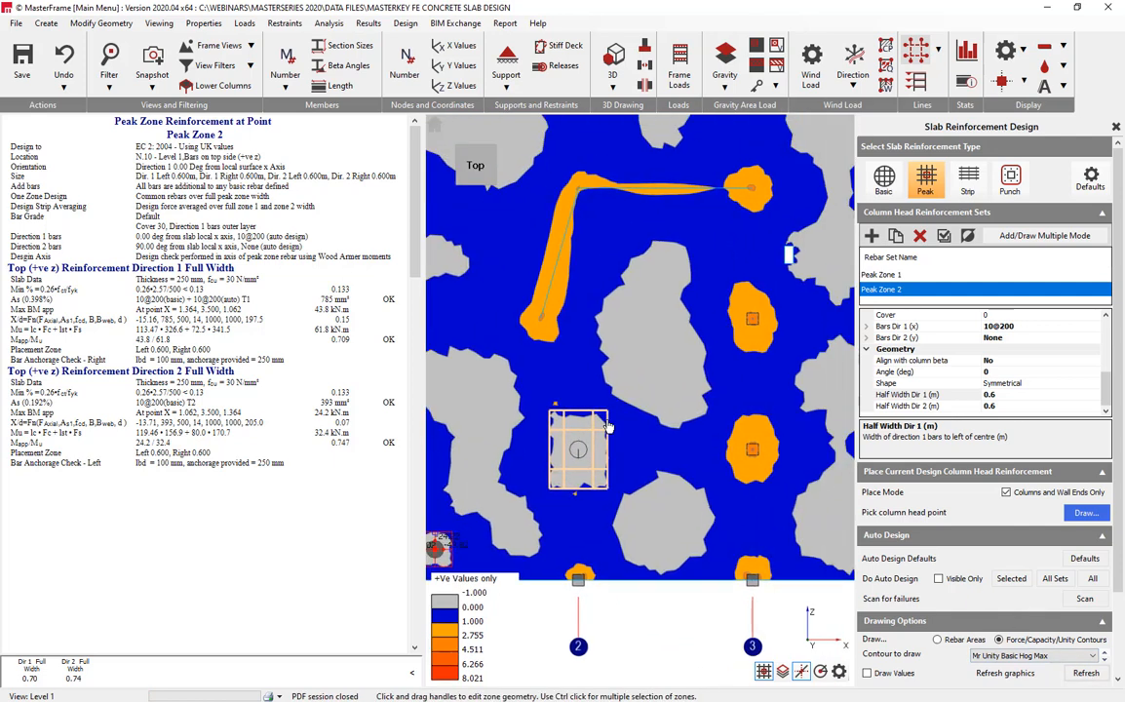
scroll(607, 429, down, 1)
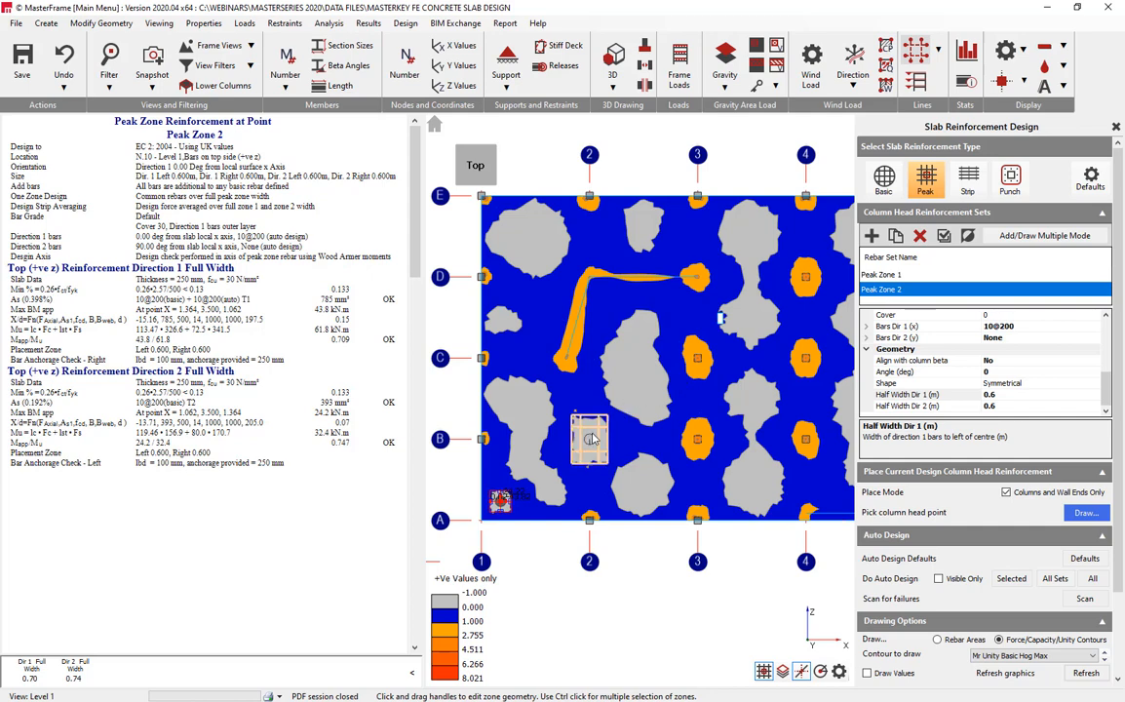
middle_drag(609, 413, 571, 459)
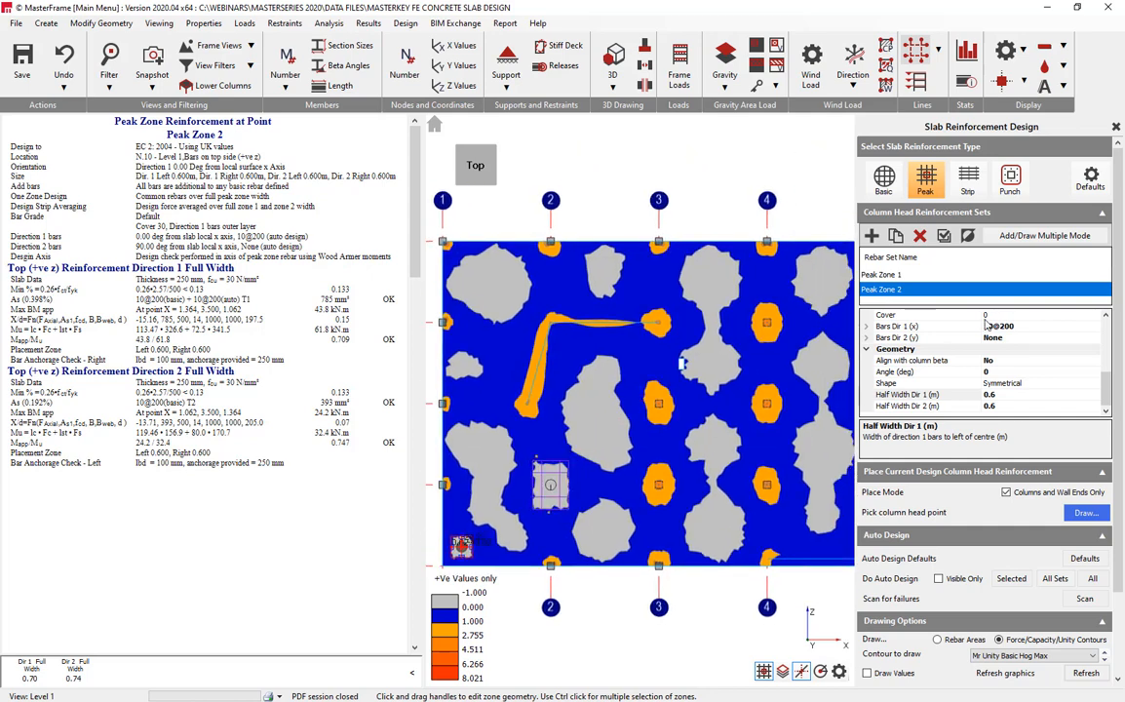
Place peak zones at all remaining columns and wall ends of the slab in one multiple-mode selection
scroll(664, 437, down, 1)
scroll(717, 445, down, 4)
middle_drag(717, 444, 603, 436)
scroll(602, 436, down, 1)
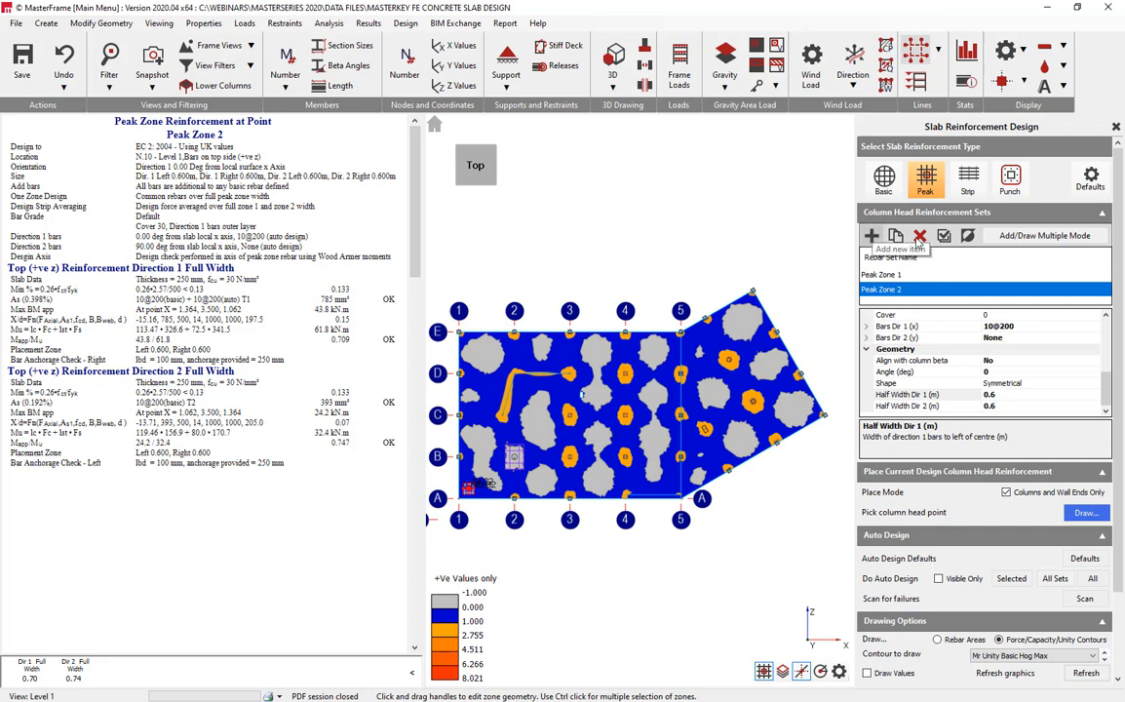
click(1010, 238)
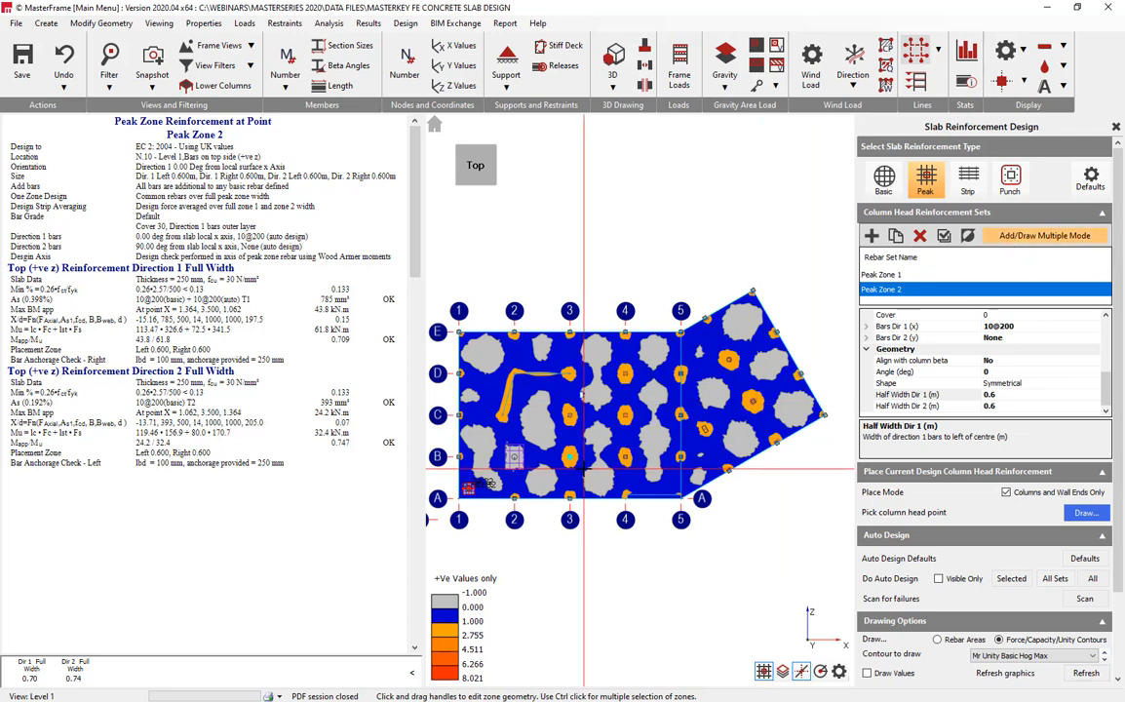
scroll(583, 472, down, 1)
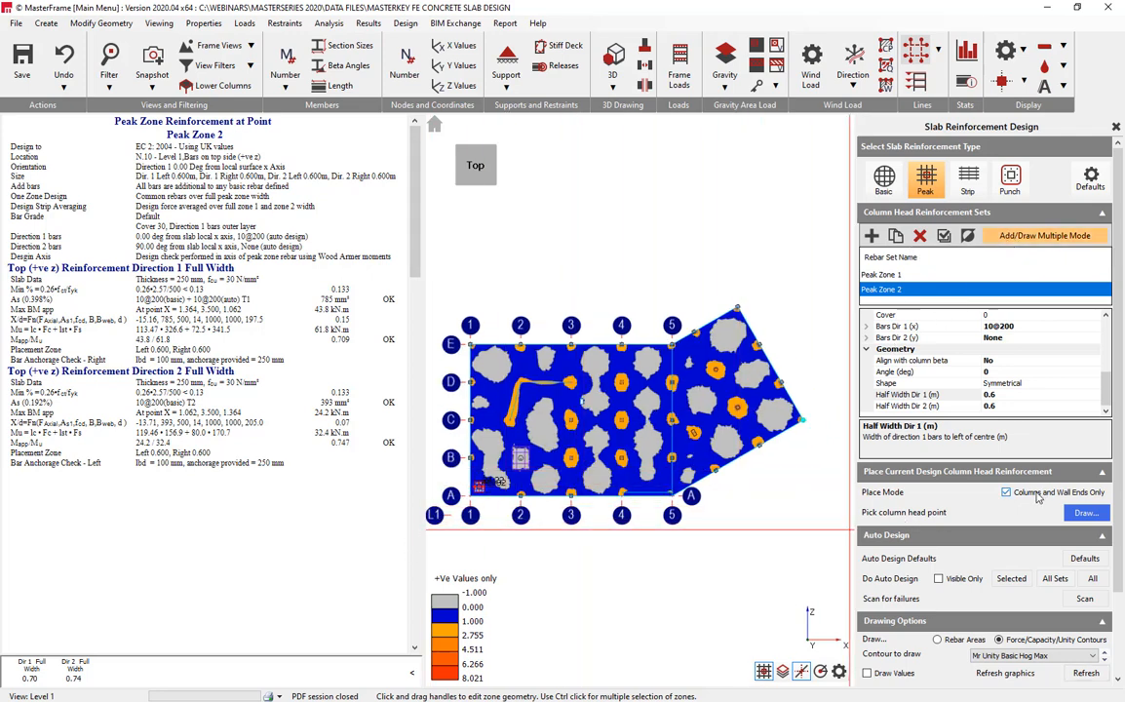
drag(759, 328, 823, 234)
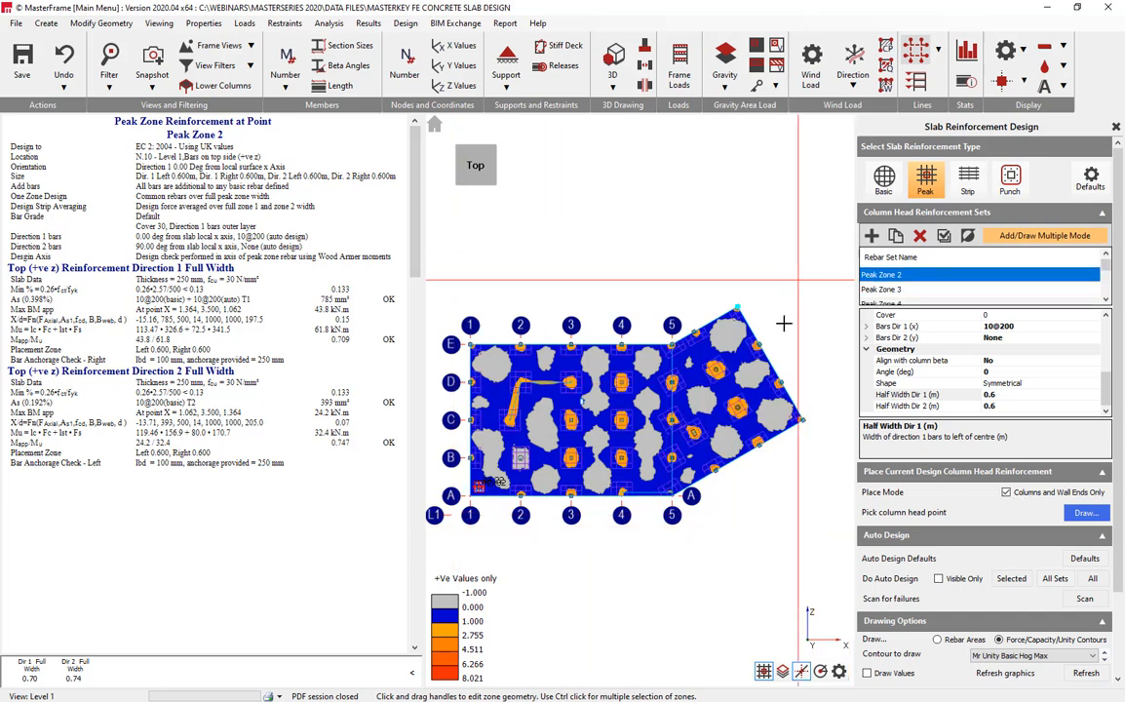
Check the calculations and settings of the peak zone at column C4, and auto-design all peak zone sets
scroll(637, 458, up, 2)
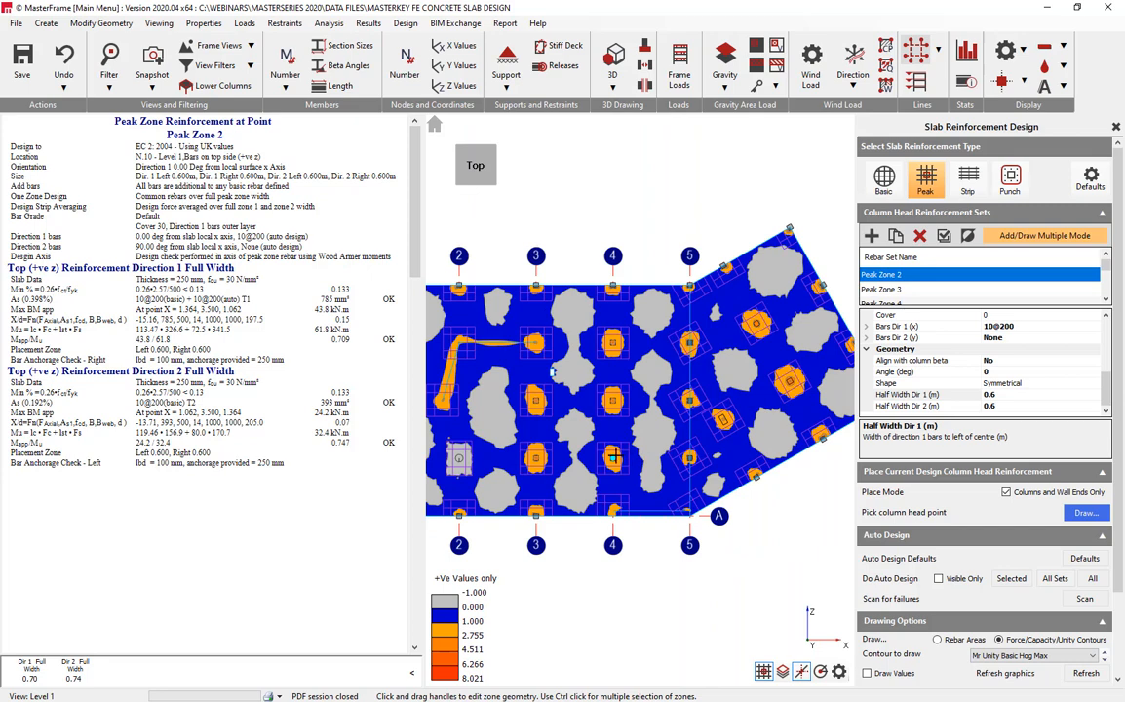
middle_drag(585, 451, 674, 441)
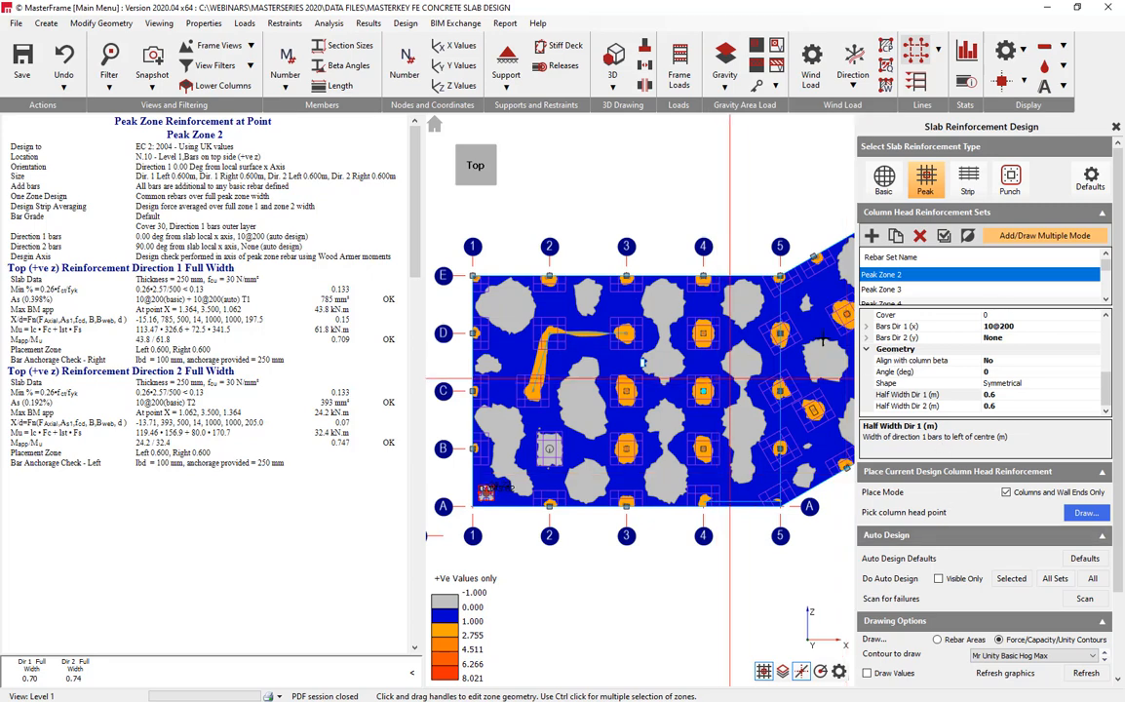
click(704, 392)
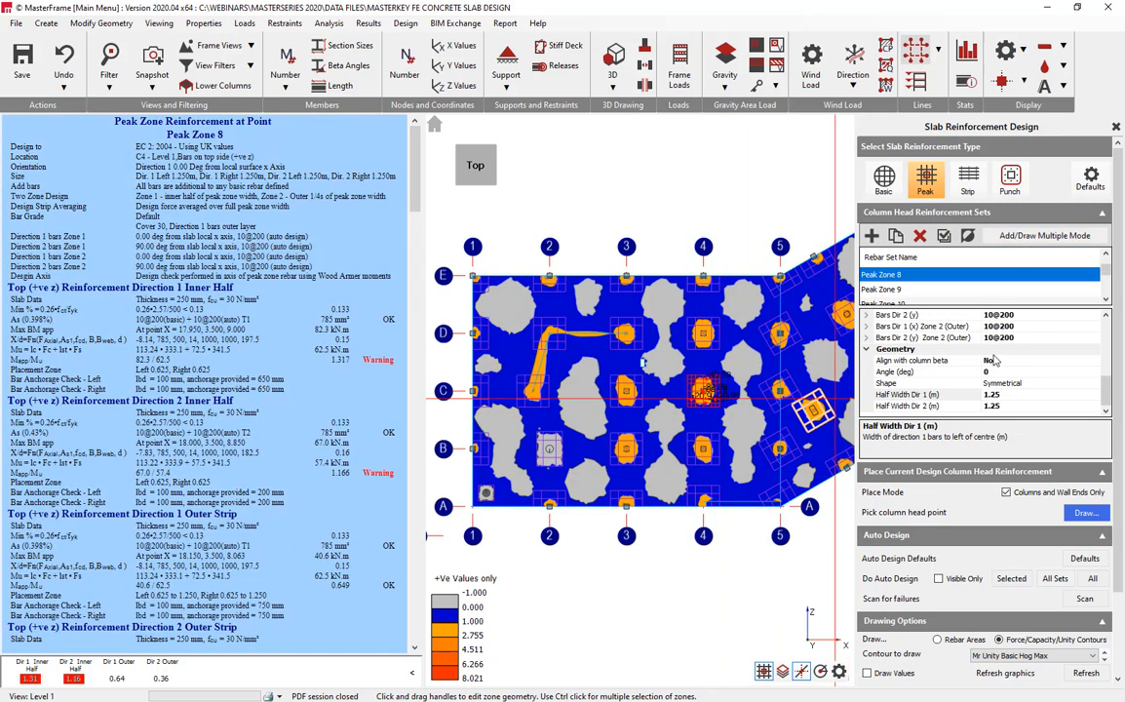
scroll(894, 353, up, 3)
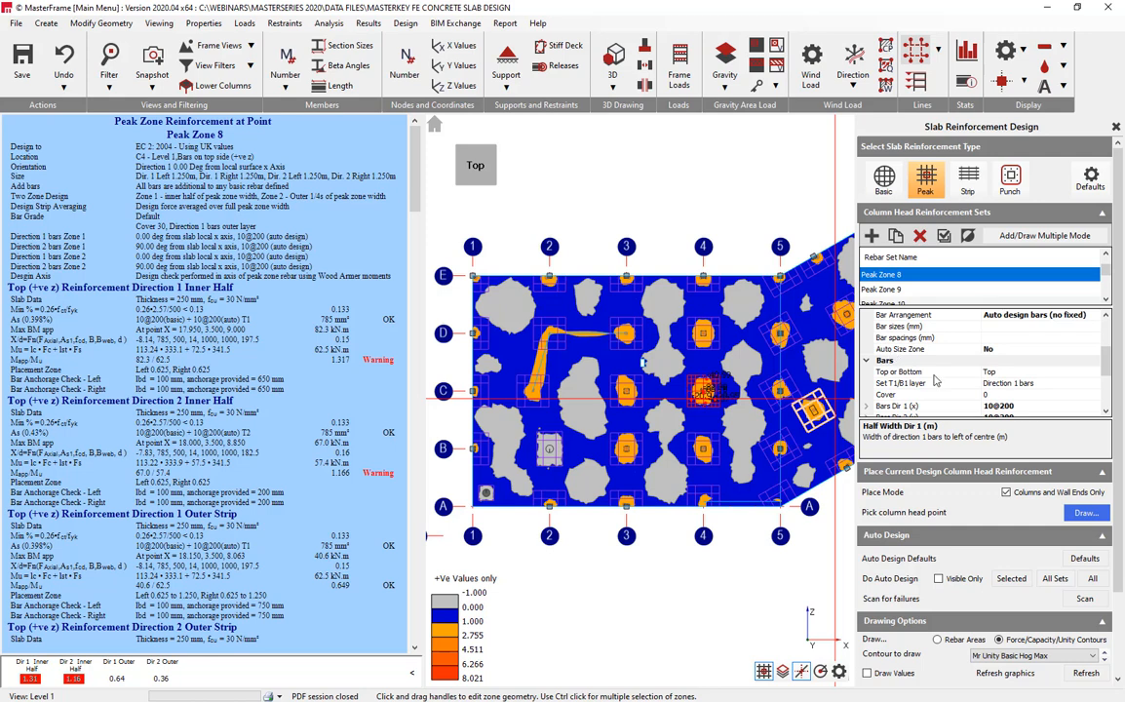
scroll(948, 346, down, 2)
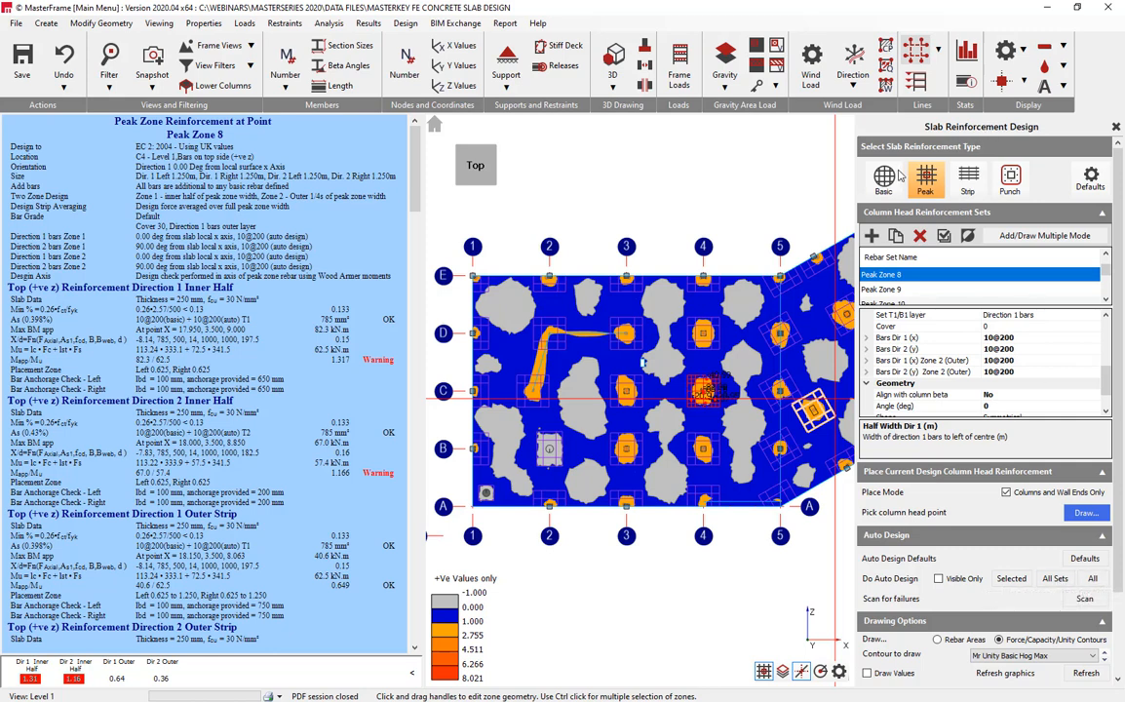
click(1057, 579)
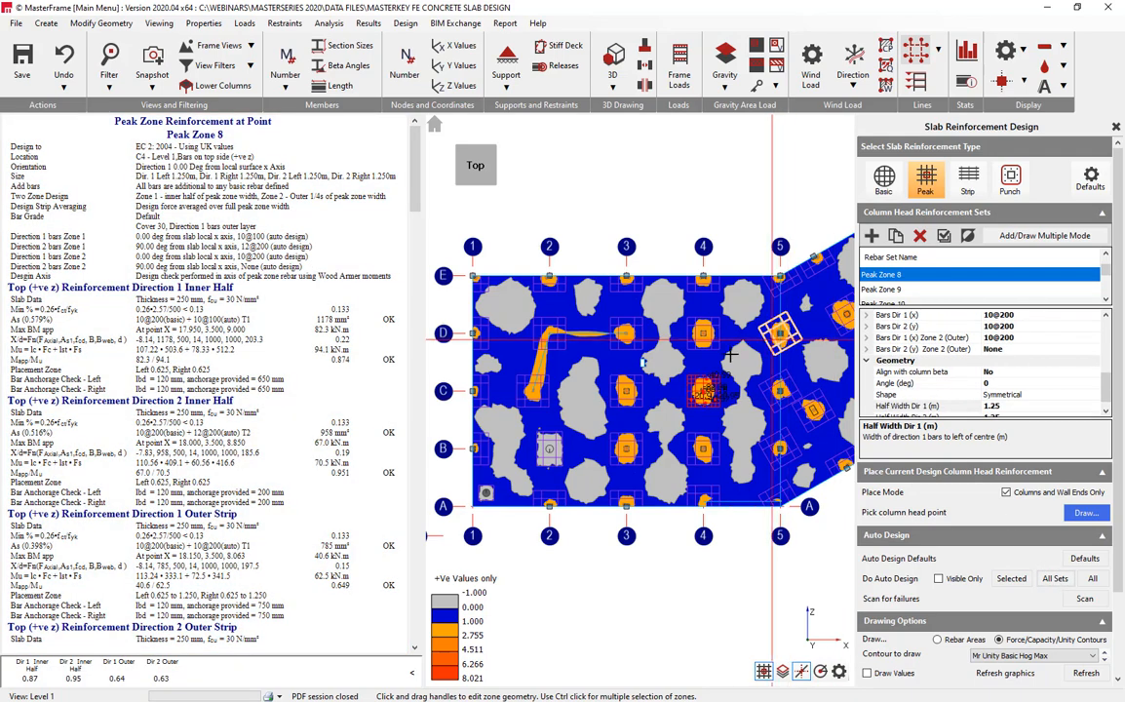
Select all peak zones along gridline 5 and align them with parent FE surface Slab 1 Lvl 1
middle_drag(800, 442, 730, 408)
scroll(720, 415, up, 2)
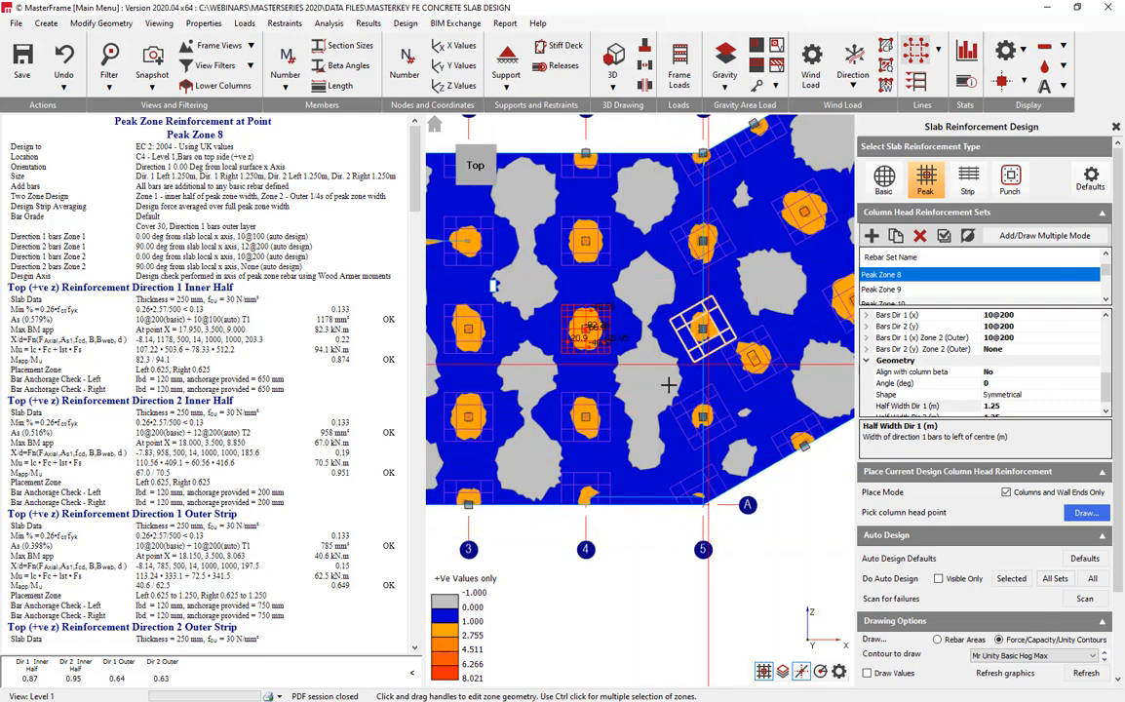
drag(647, 533, 658, 112)
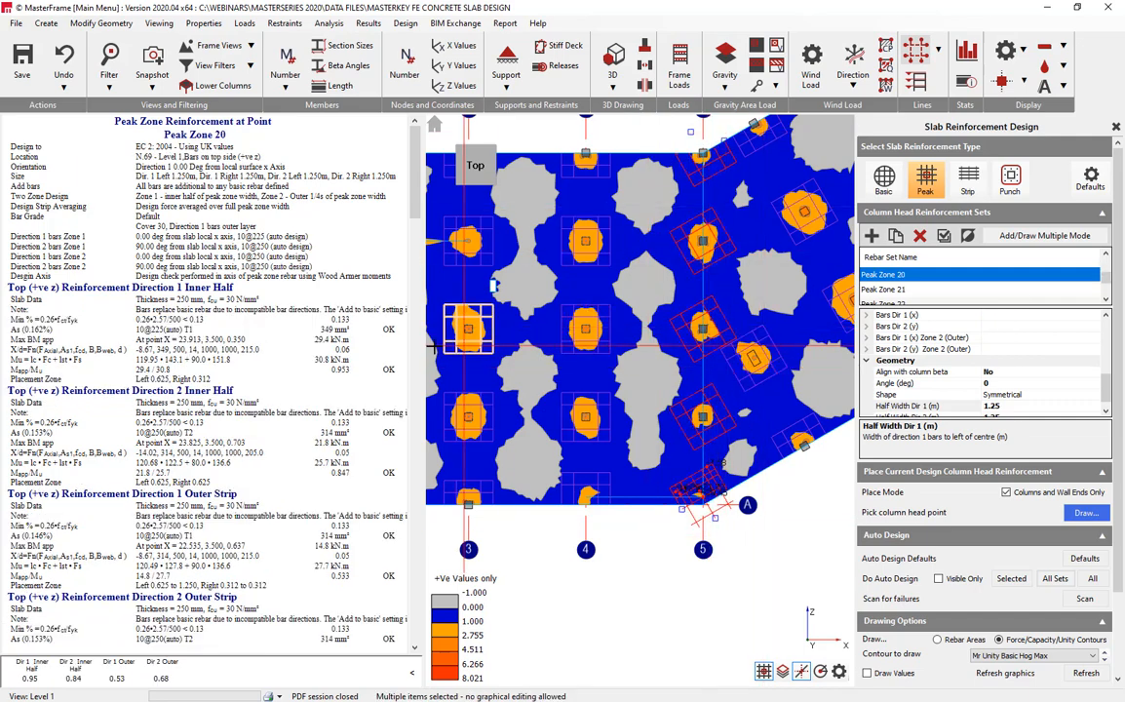
scroll(582, 327, down, 1)
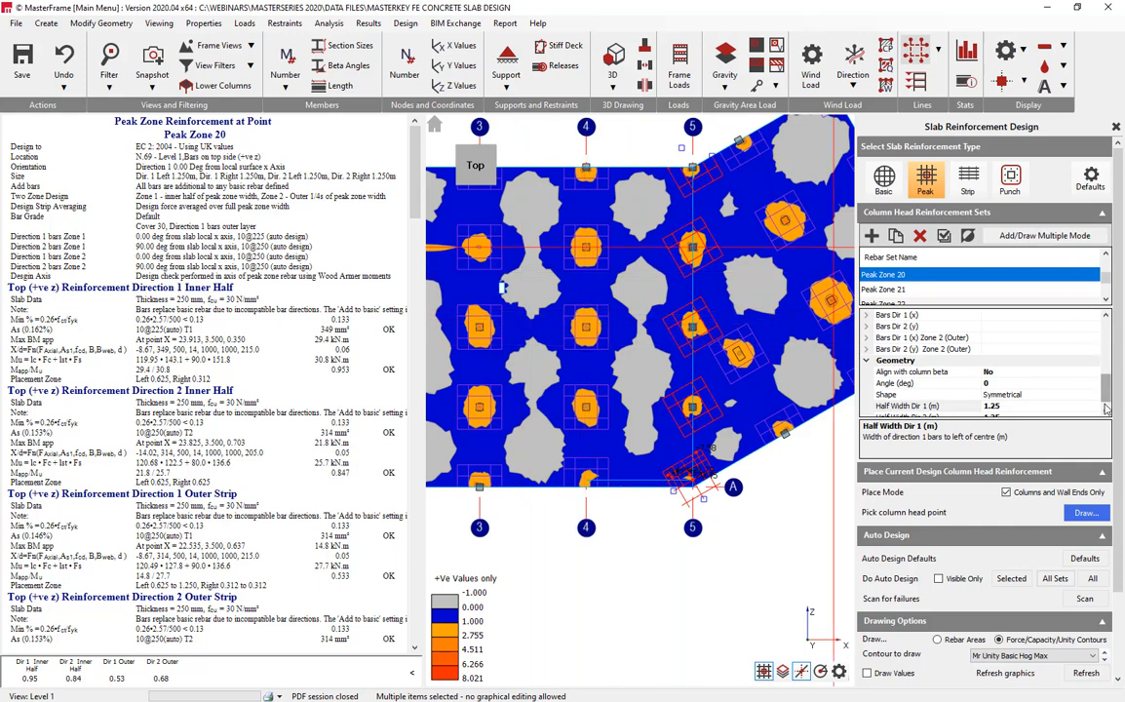
drag(1108, 391, 1112, 335)
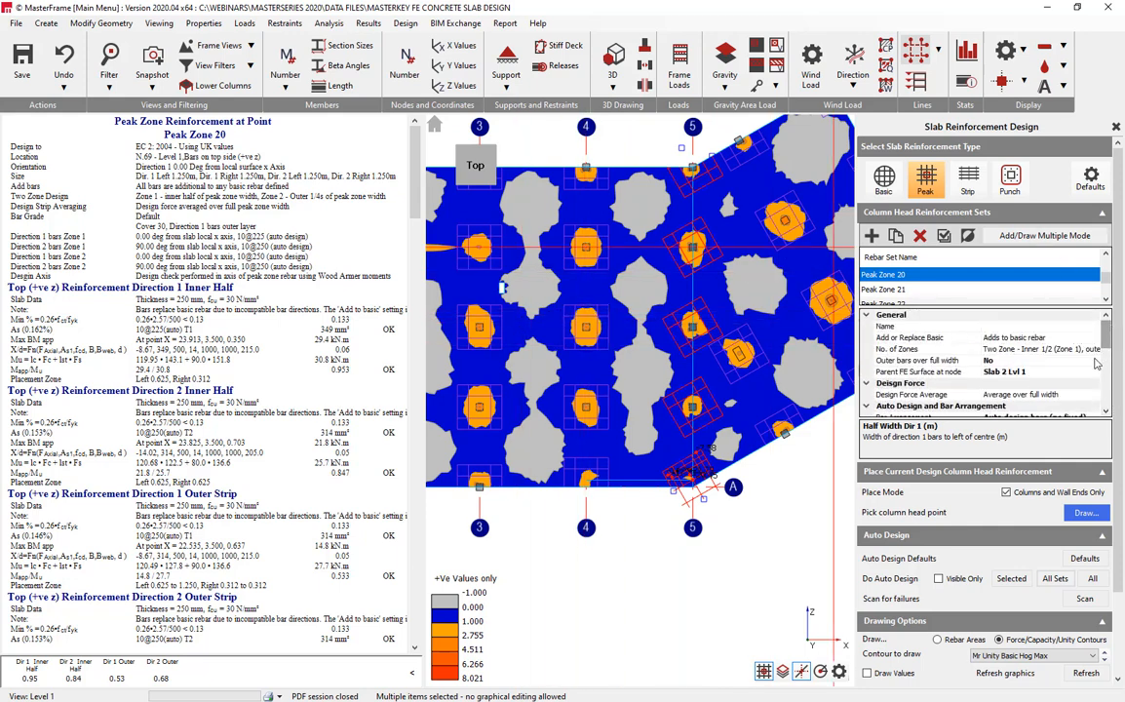
click(1090, 372)
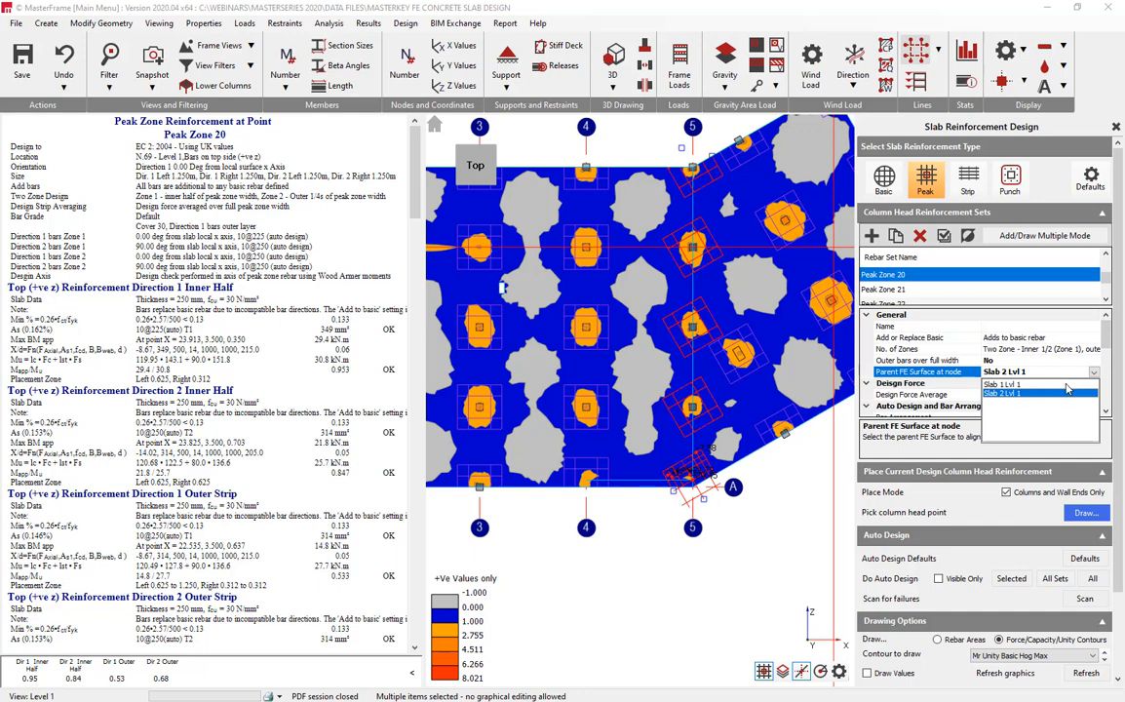
click(1067, 386)
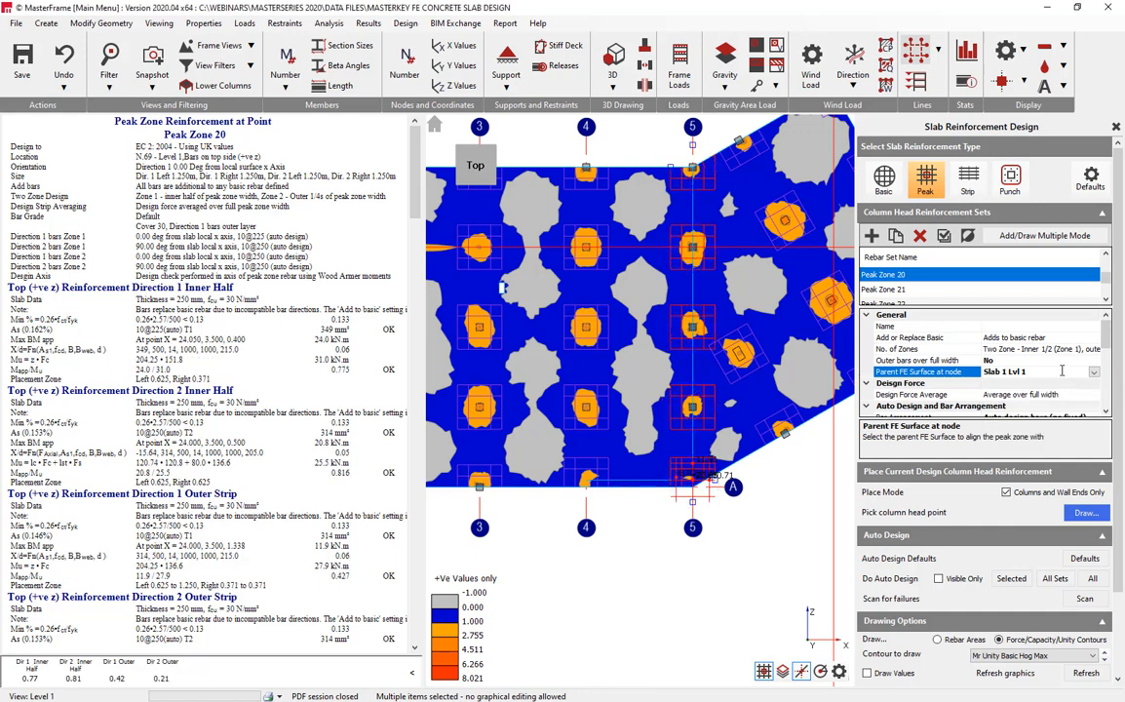
click(1036, 361)
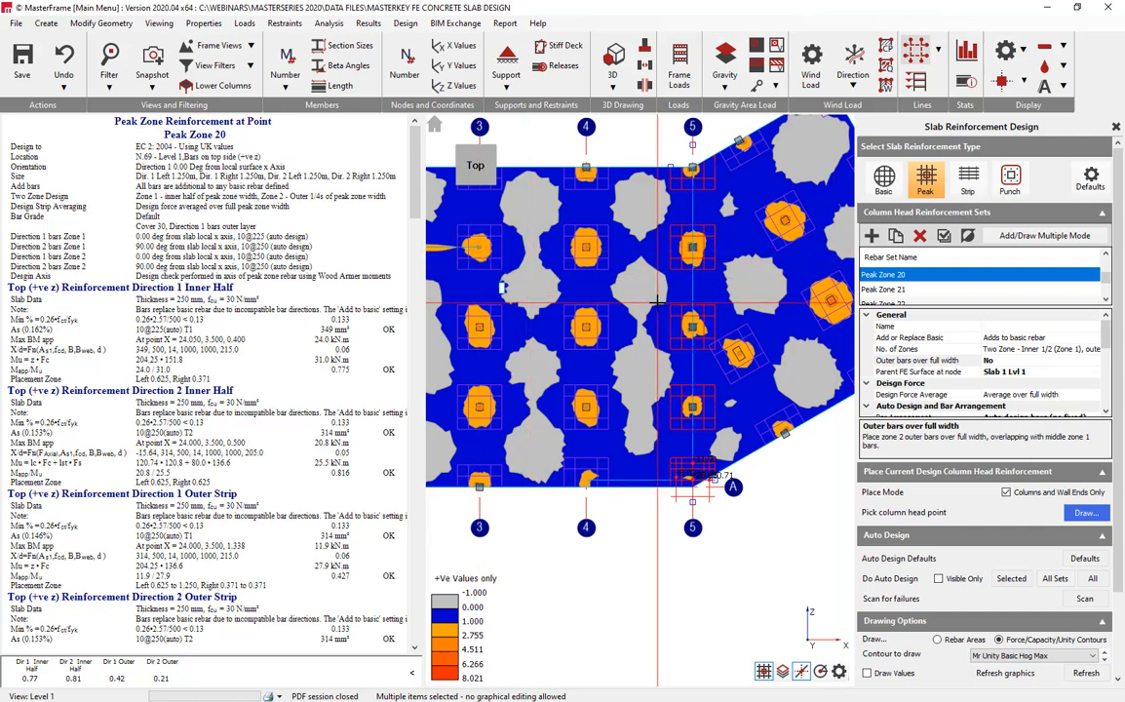
Select the peak zone at column D4 and display the slab's rebar areas for Top Direction 1
middle_drag(657, 302, 700, 287)
click(638, 240)
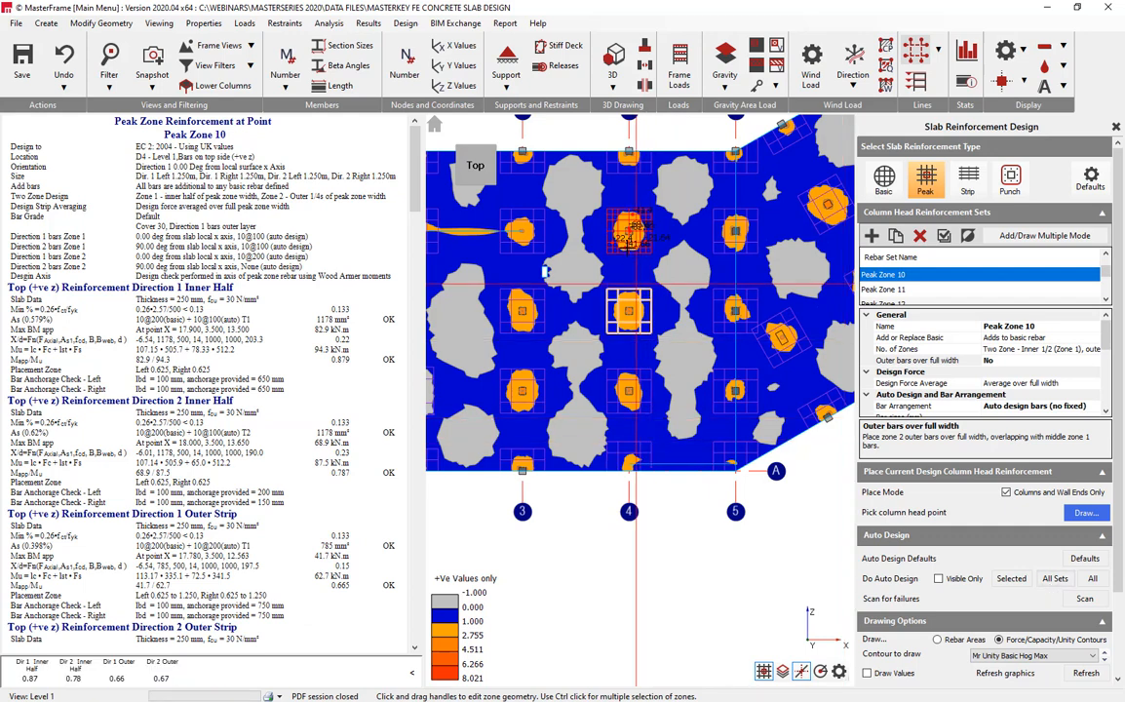
click(964, 640)
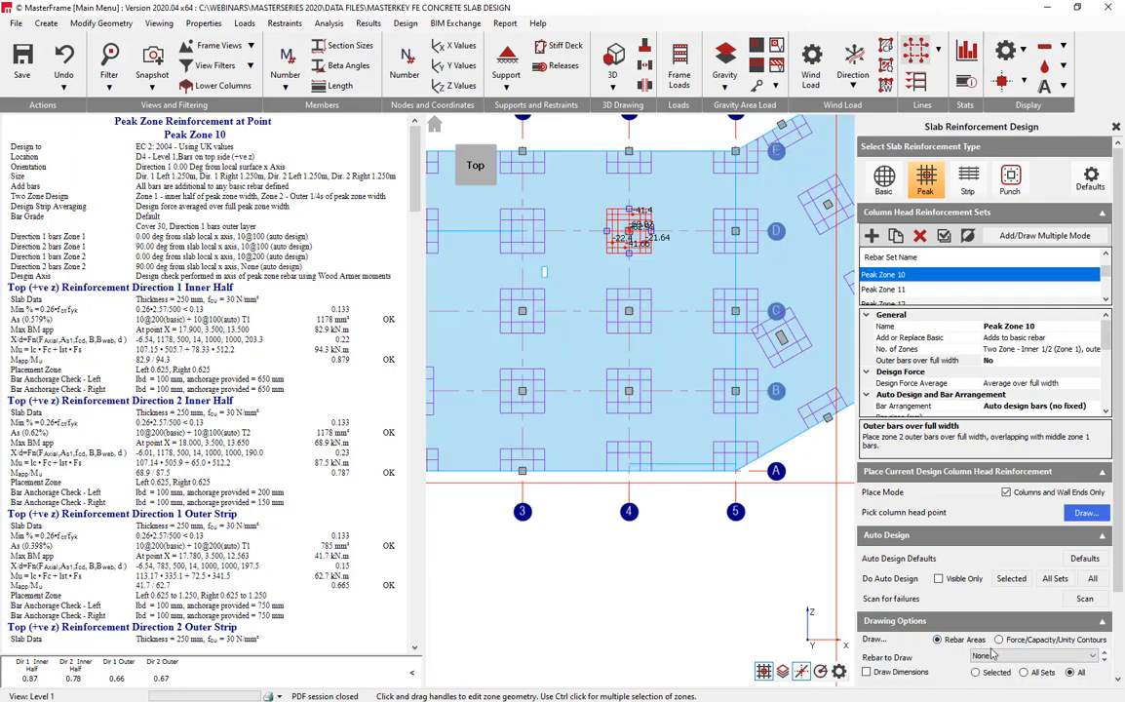
click(999, 659)
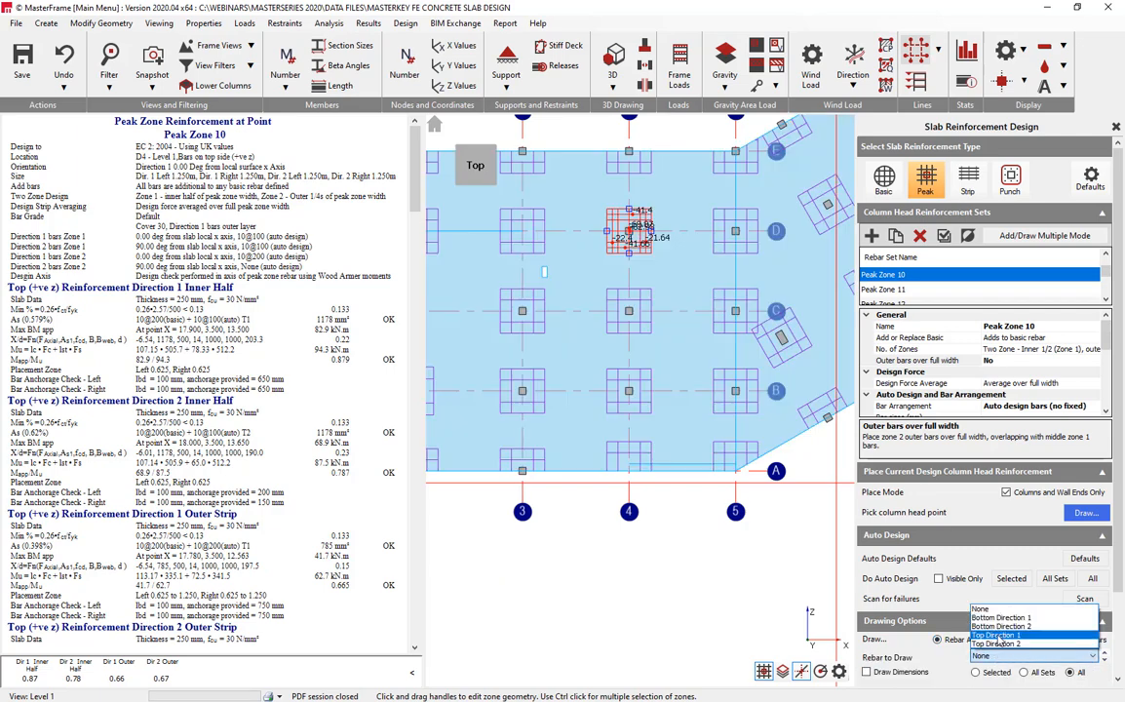
click(999, 639)
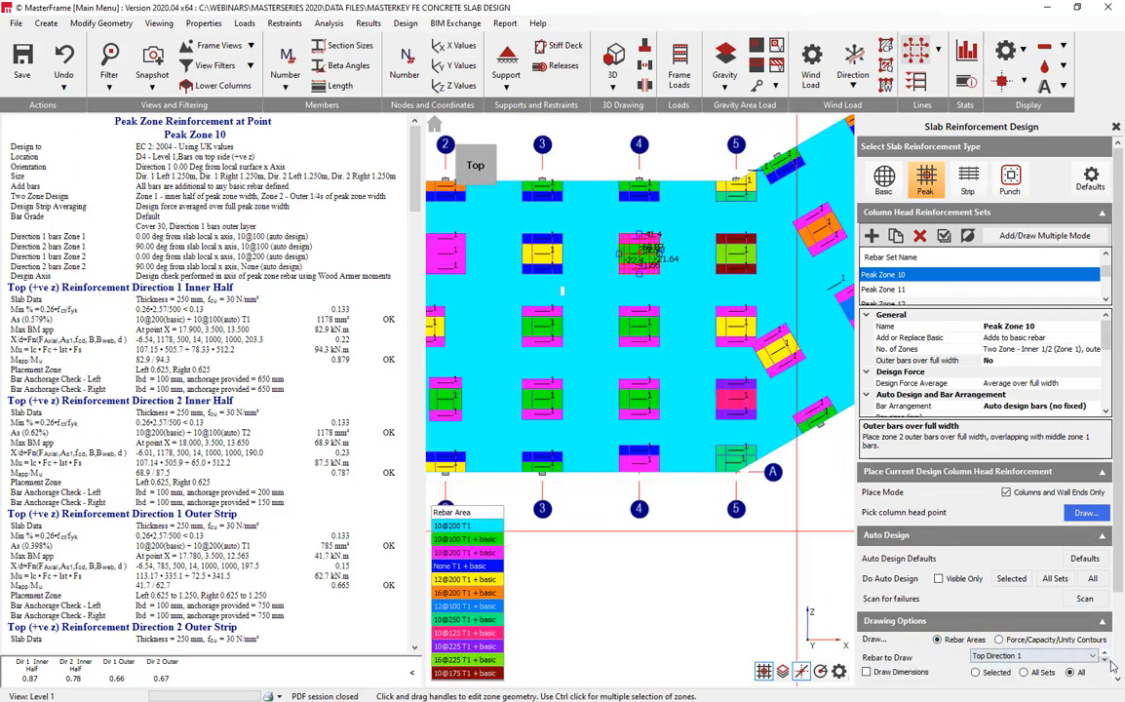
Display the slab's rebar areas for Top Direction 2 and look over the whole plan
click(1107, 662)
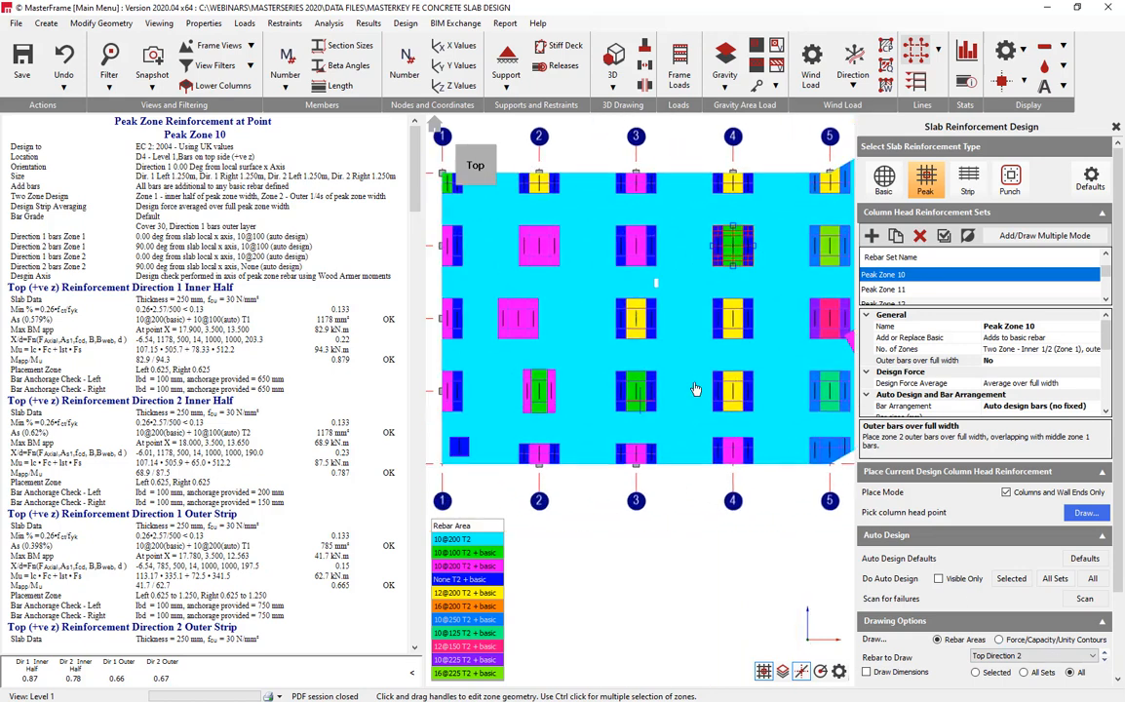
scroll(683, 400, down, 1)
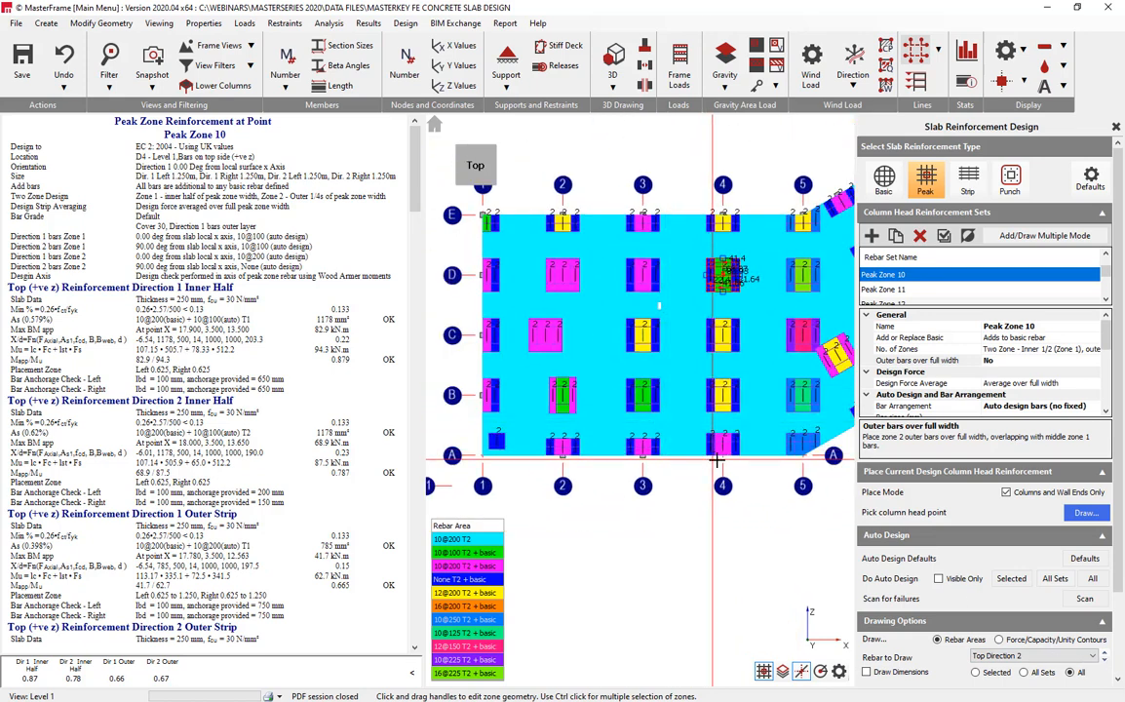
click(646, 341)
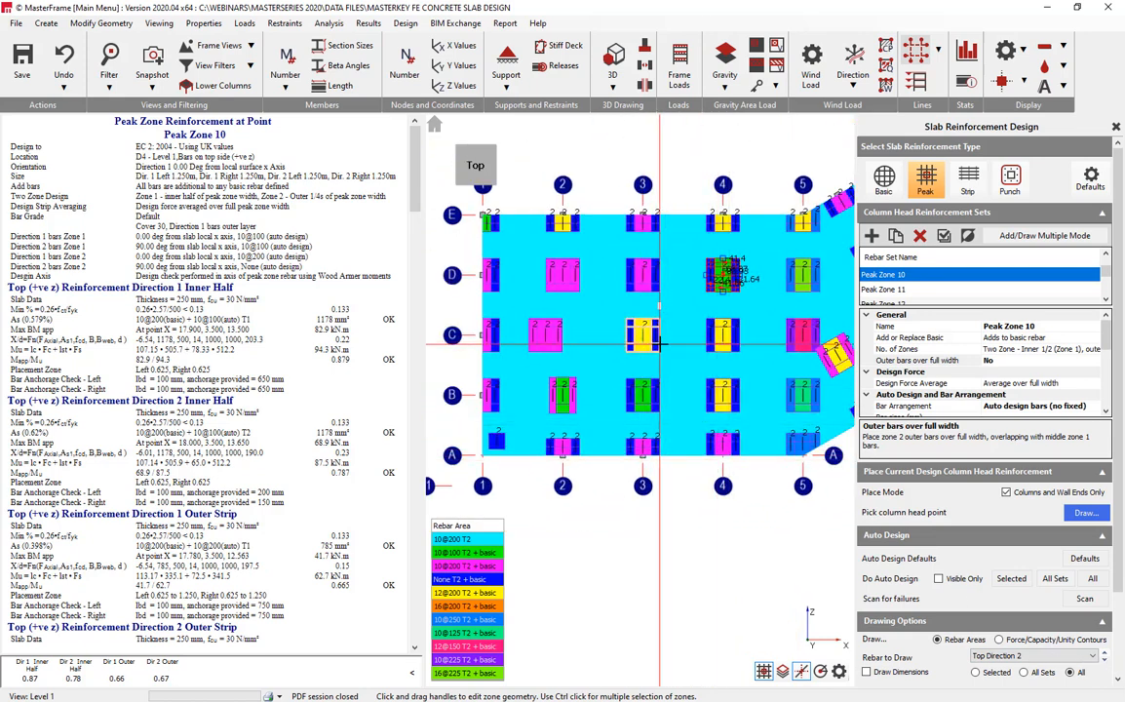
scroll(648, 346, down, 1)
scroll(648, 346, down, 1)
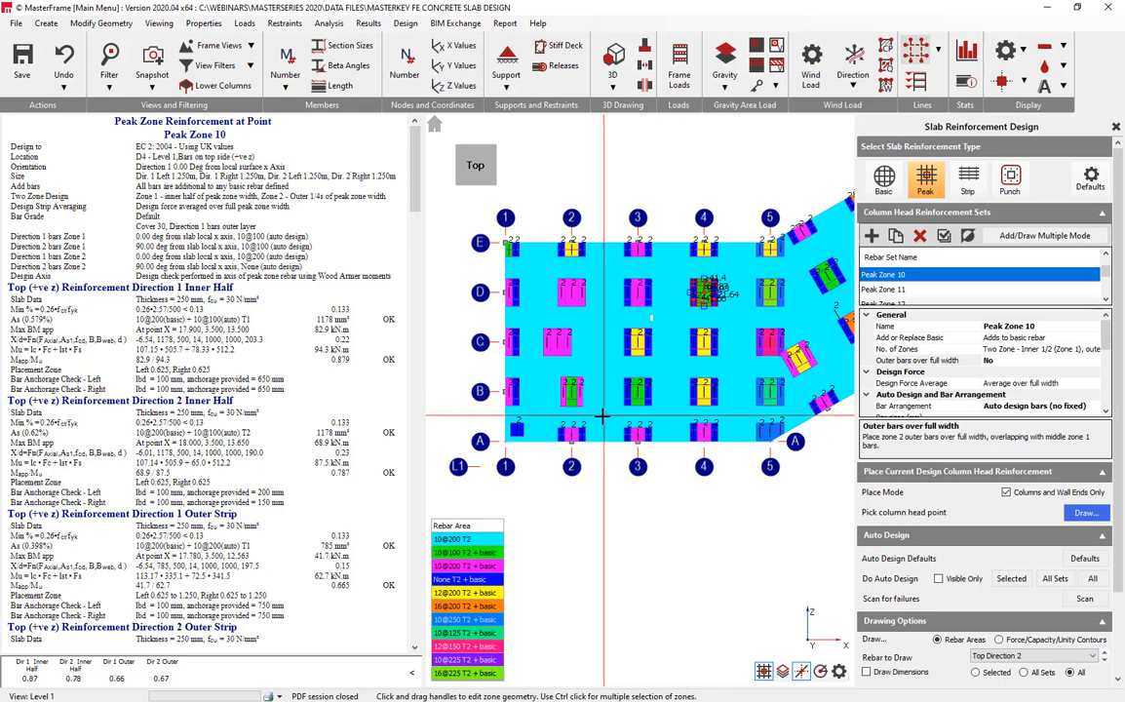
middle_drag(727, 408, 658, 398)
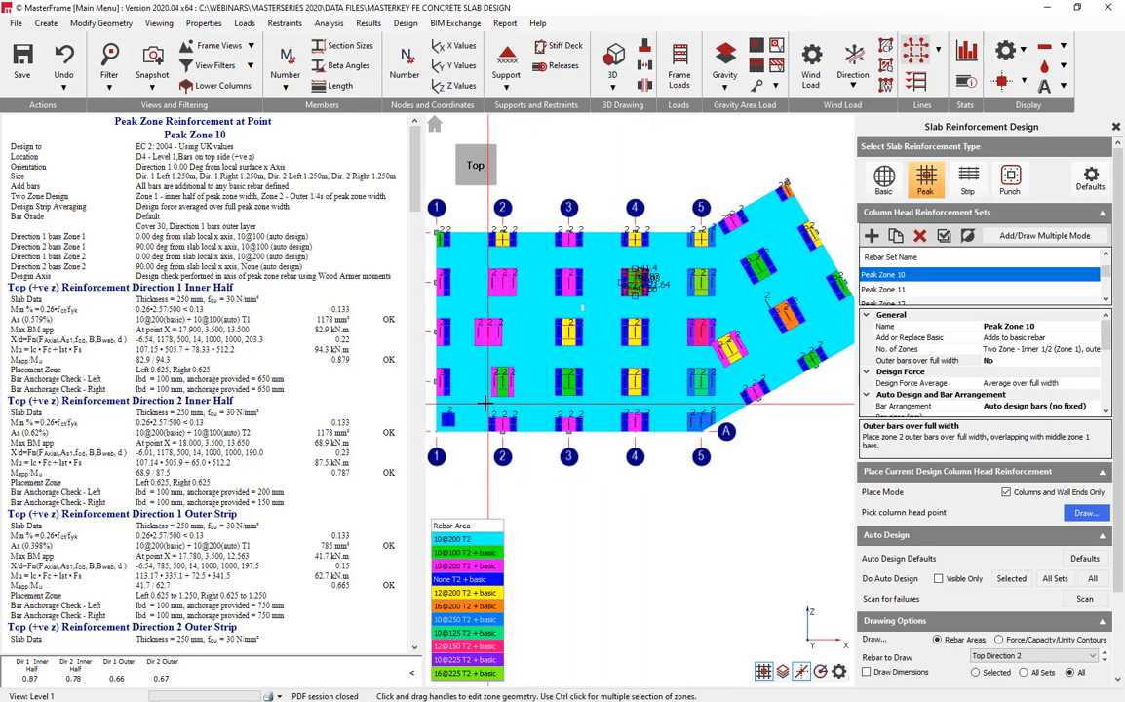
Select the peak zones at B2 and at the interior columns on gridlines 3 and 4, and turn on the drawn zone dimensions
click(659, 357)
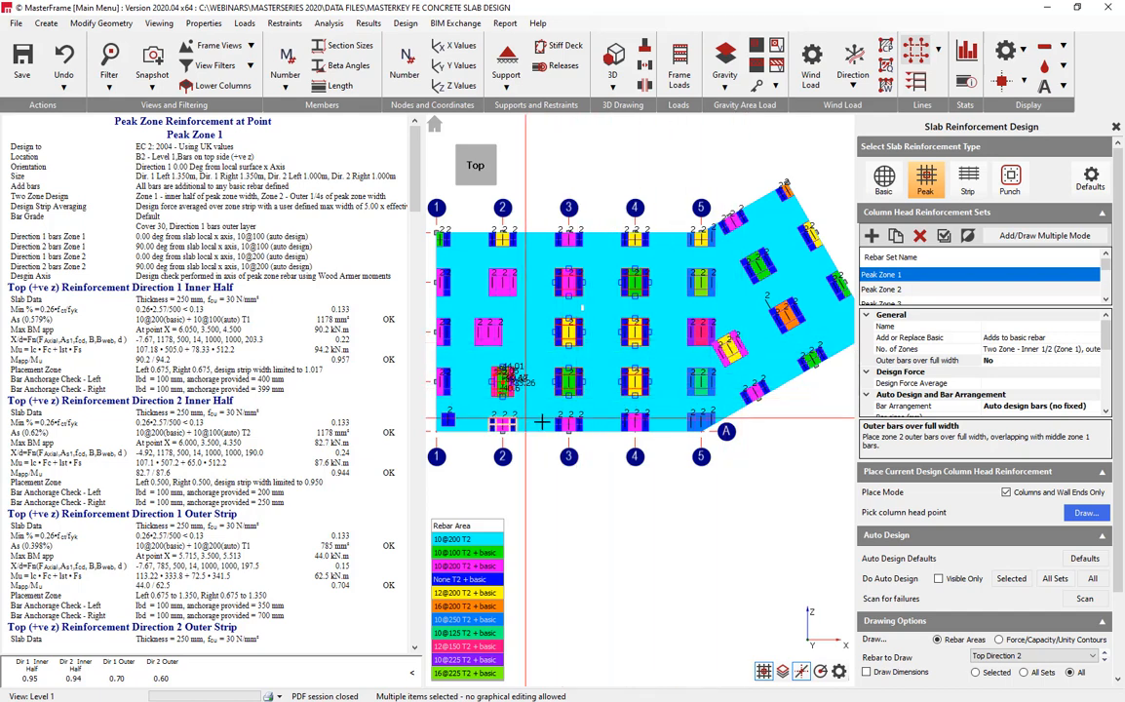
scroll(1098, 412, down, 5)
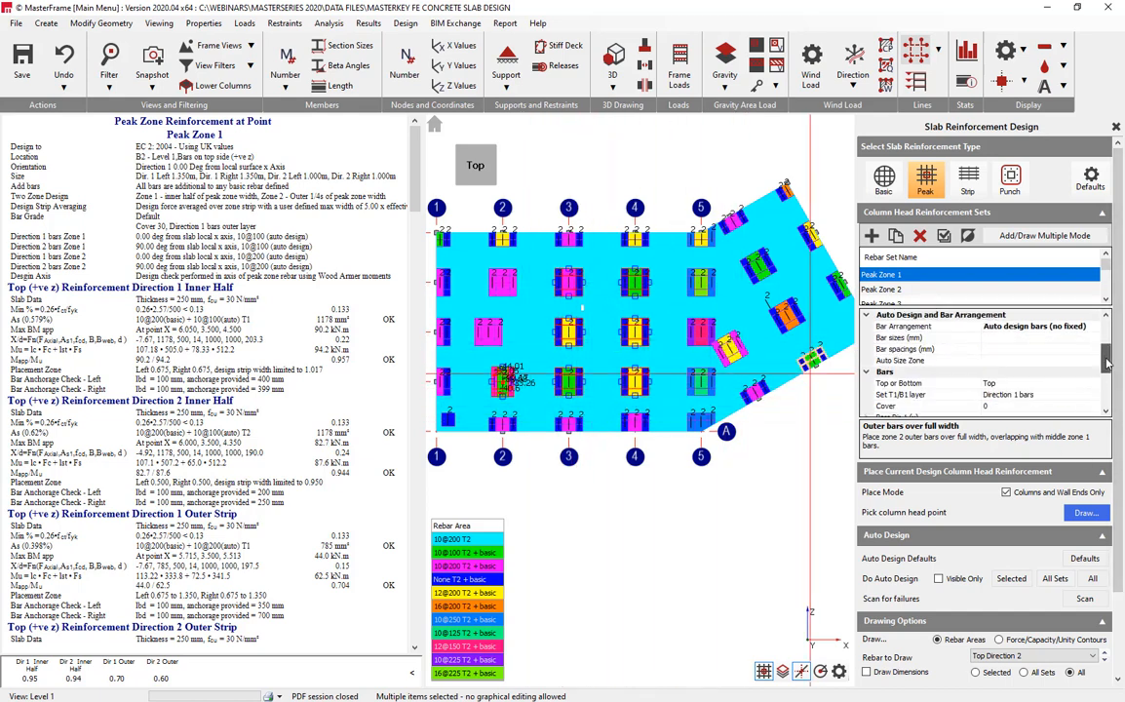
click(988, 396)
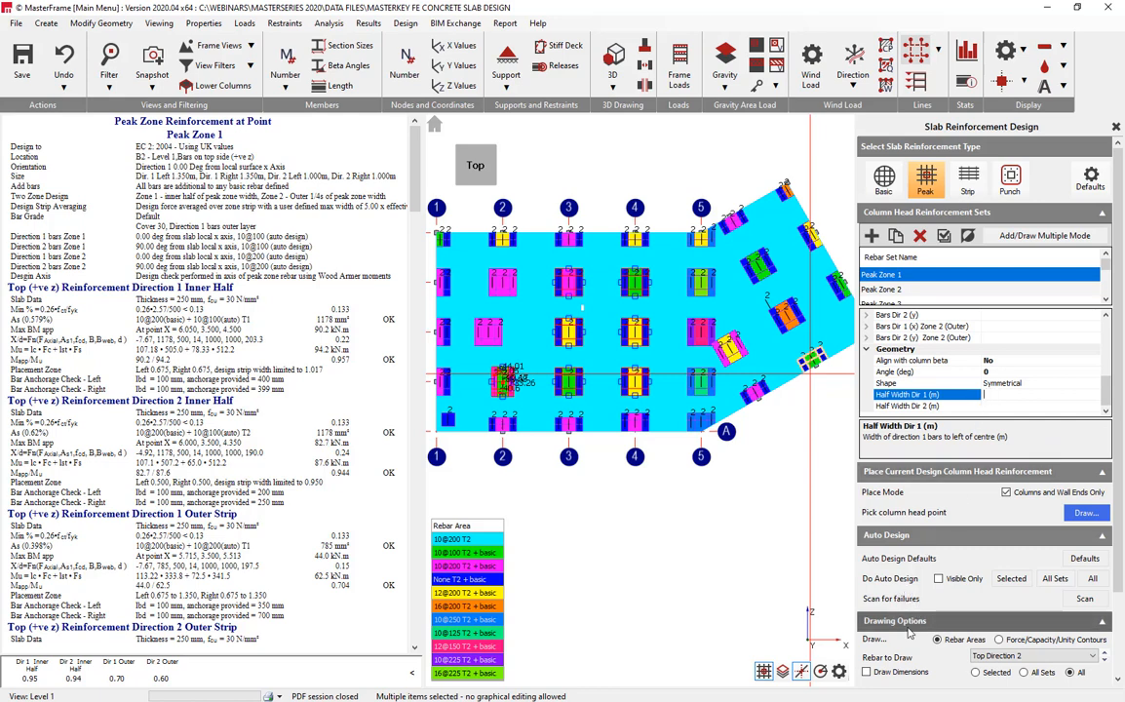
click(866, 672)
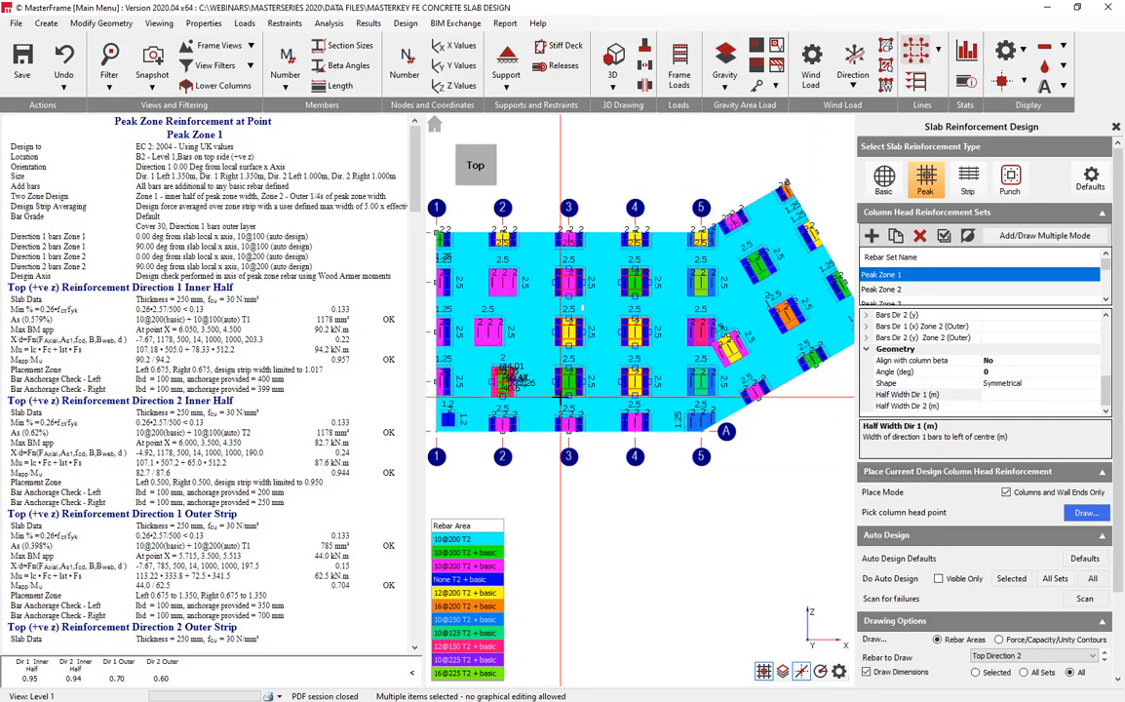
scroll(557, 395, up, 3)
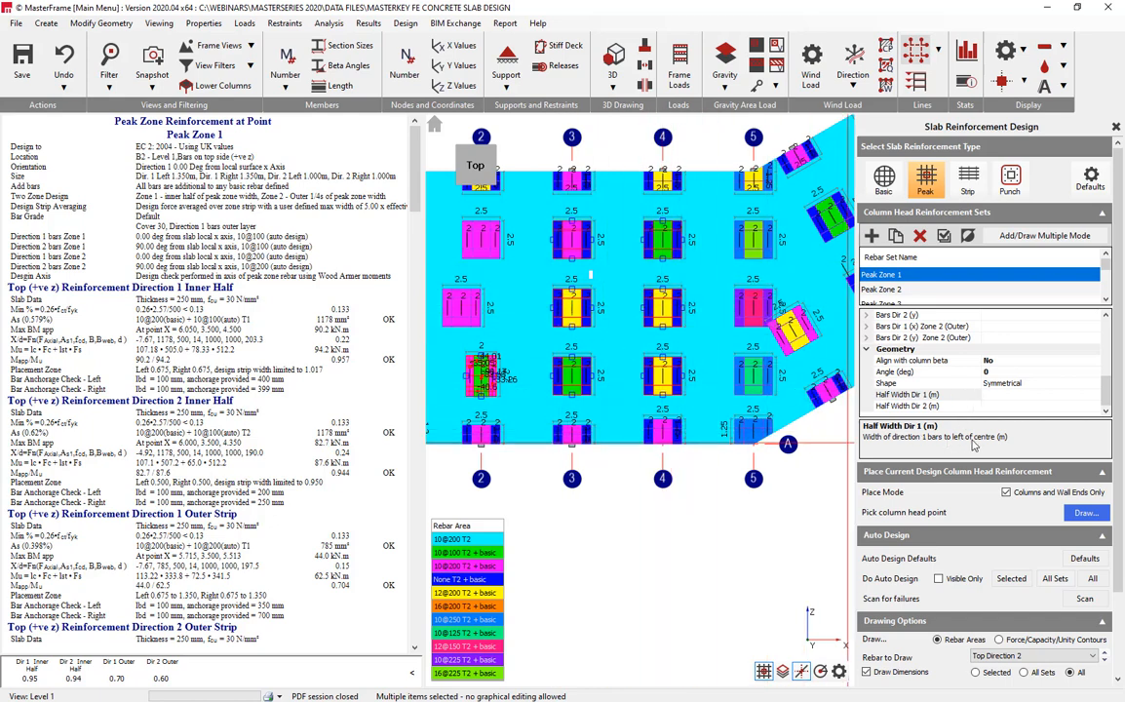
Inspect the Direction 1 and Direction 2 bar size and spacing properties of the selected peak zones
scroll(1105, 393, up, 2)
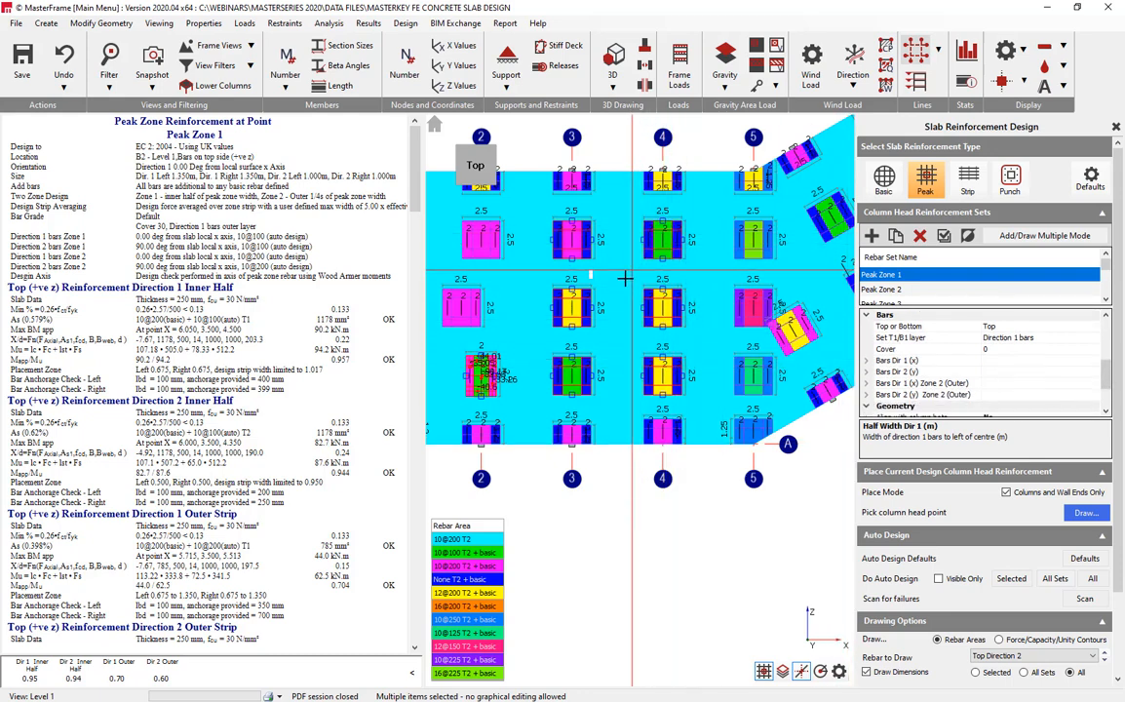
click(865, 361)
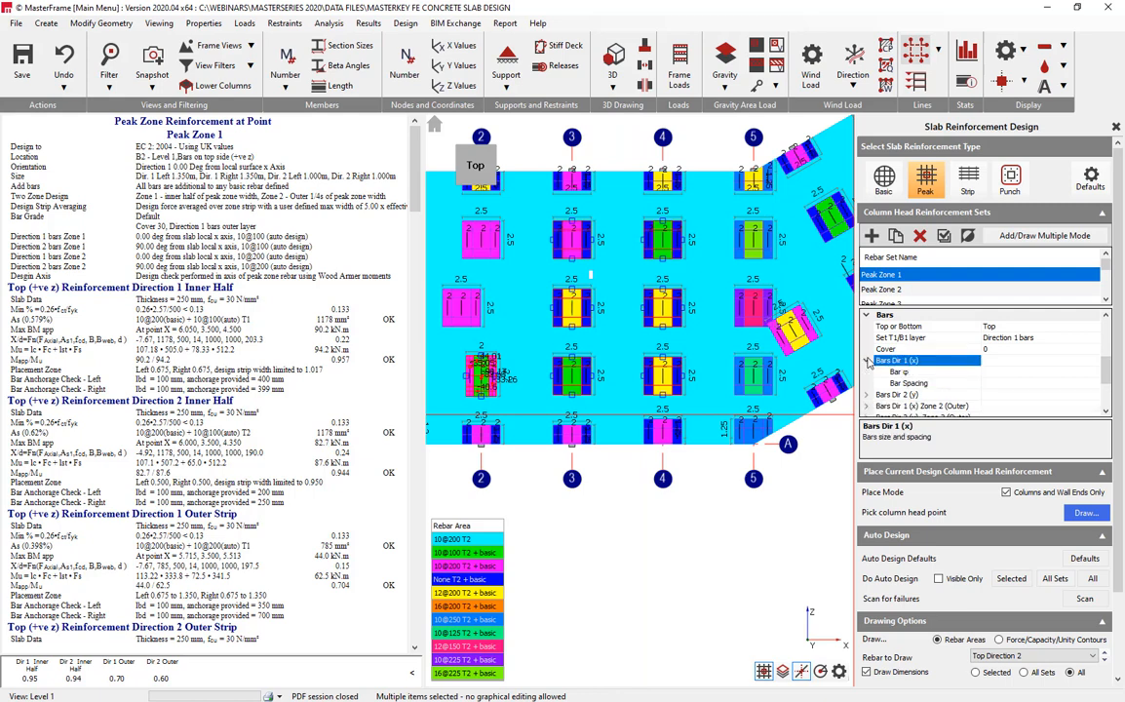
click(1002, 372)
click(867, 361)
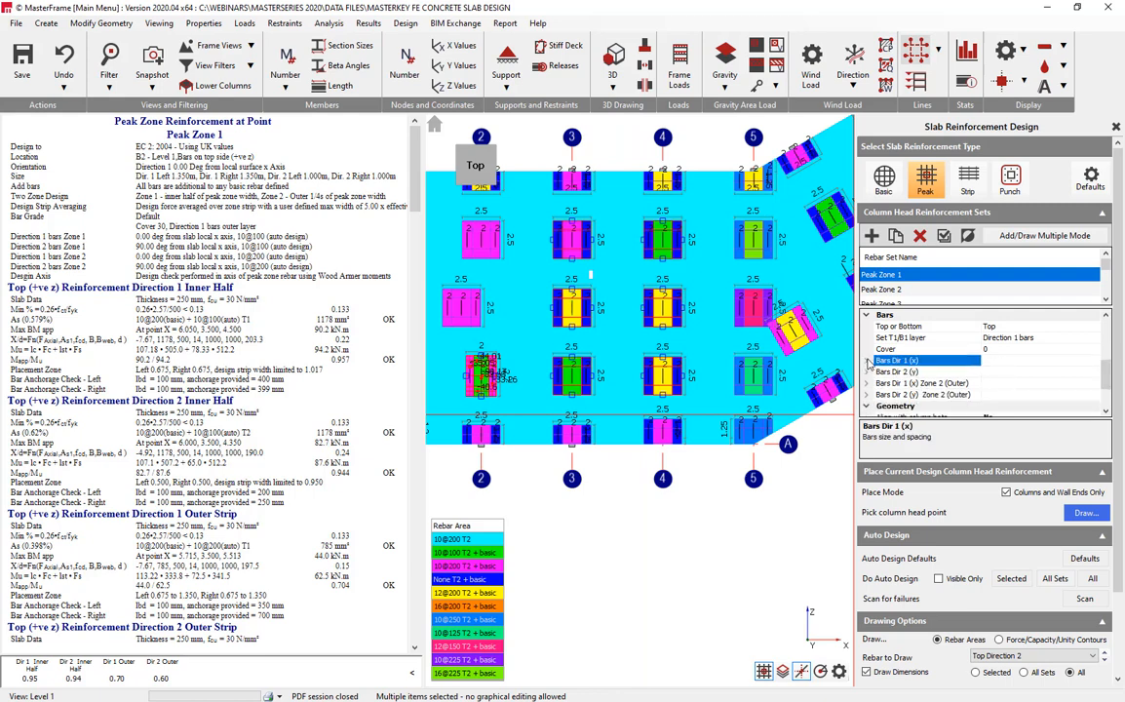
click(993, 373)
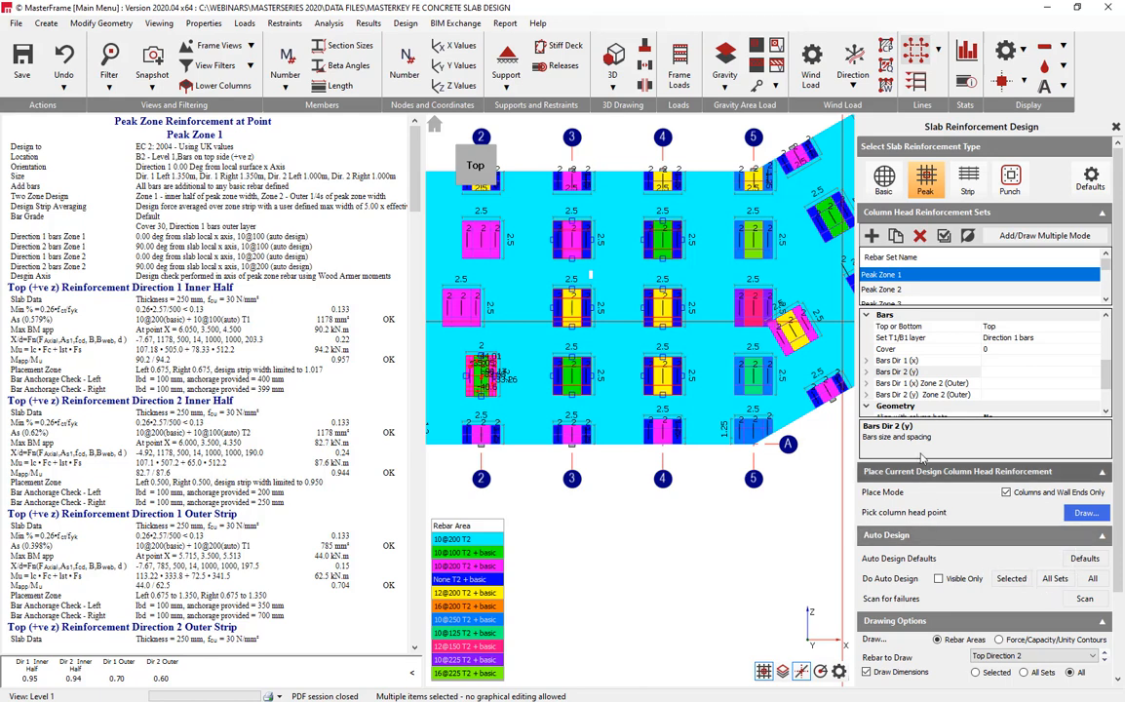
click(986, 360)
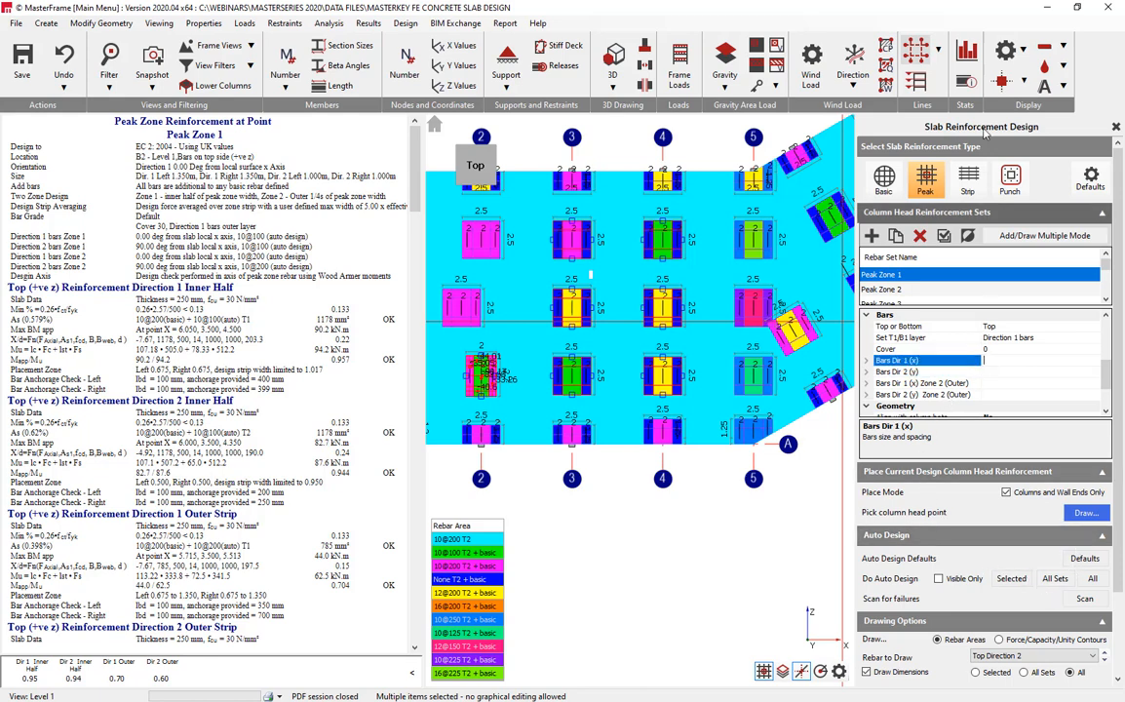
Check the permissible auto-design bar diameters and spacings in the slab design defaults, and close them without changes
click(1084, 178)
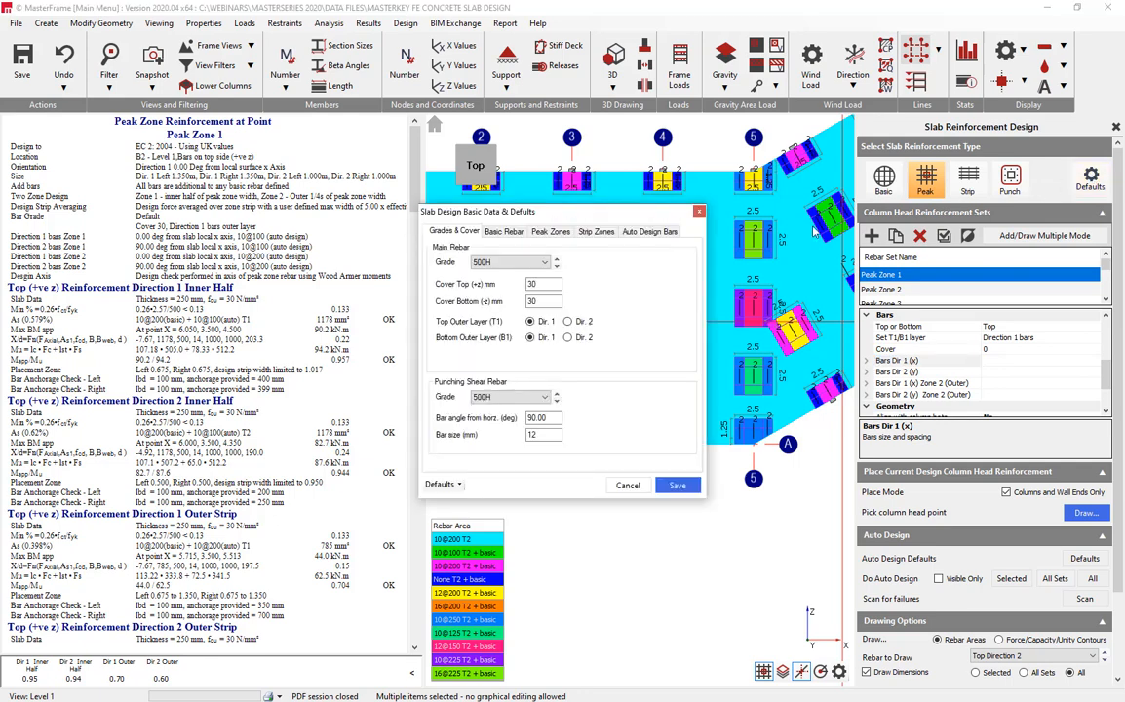
click(648, 232)
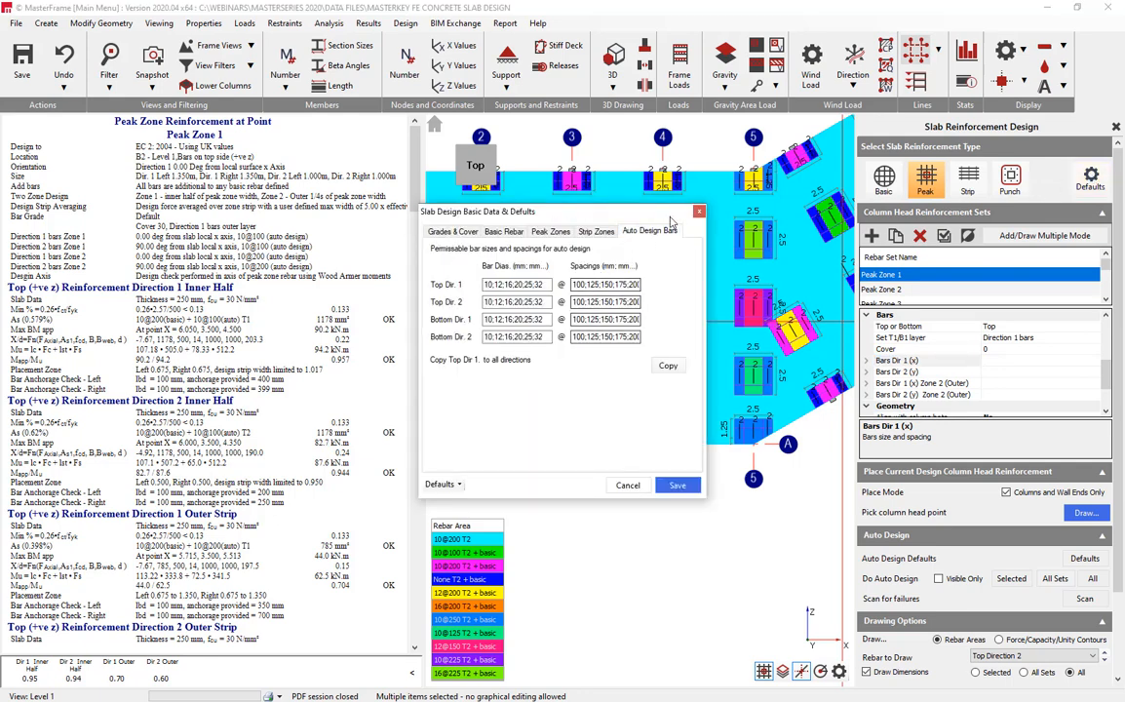
click(699, 212)
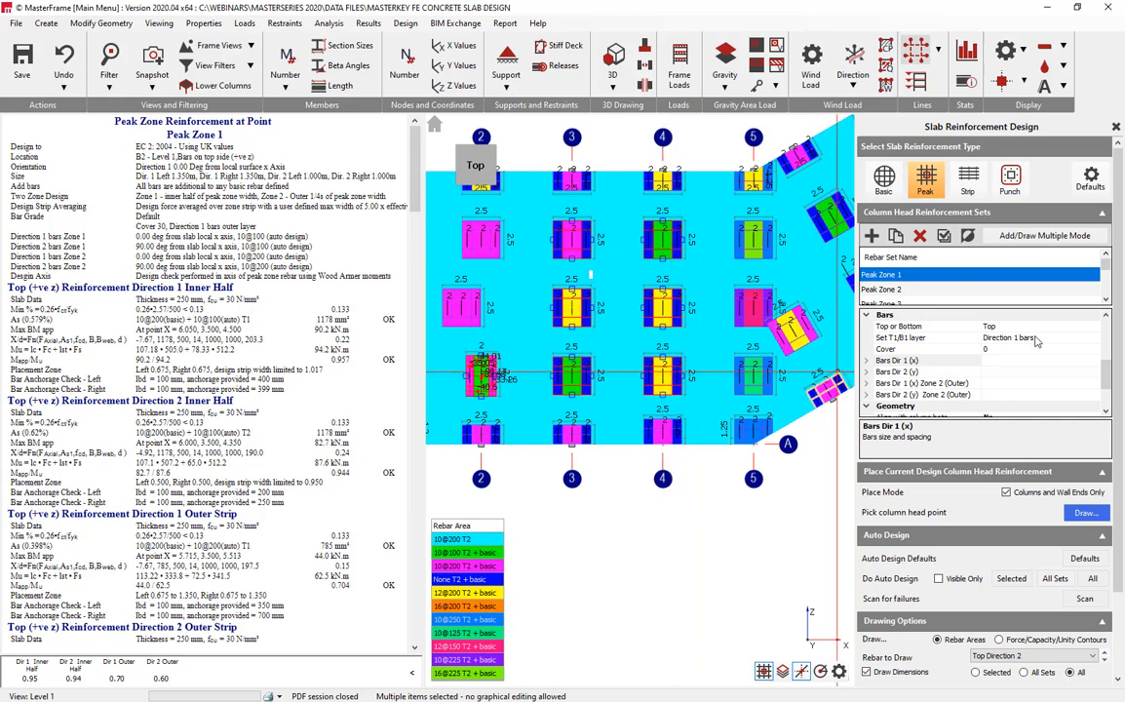
Compare the designed bars and calculations of the peak zones at columns D4, C4, D3 and C3
click(663, 234)
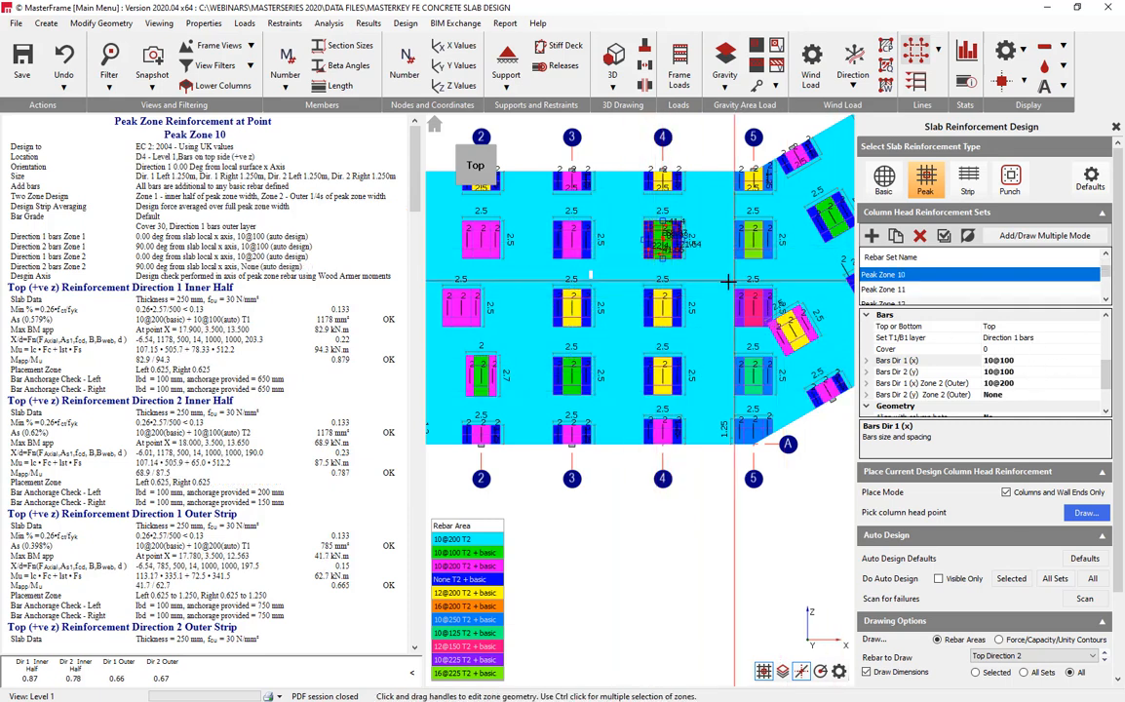
click(663, 310)
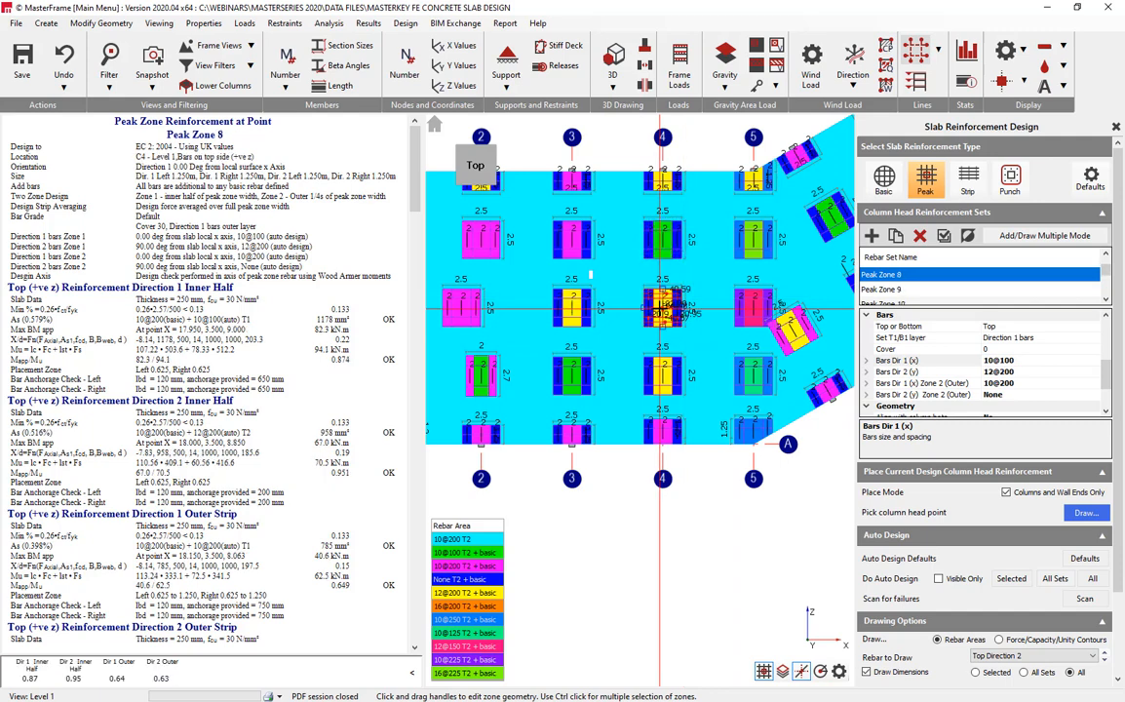
click(572, 237)
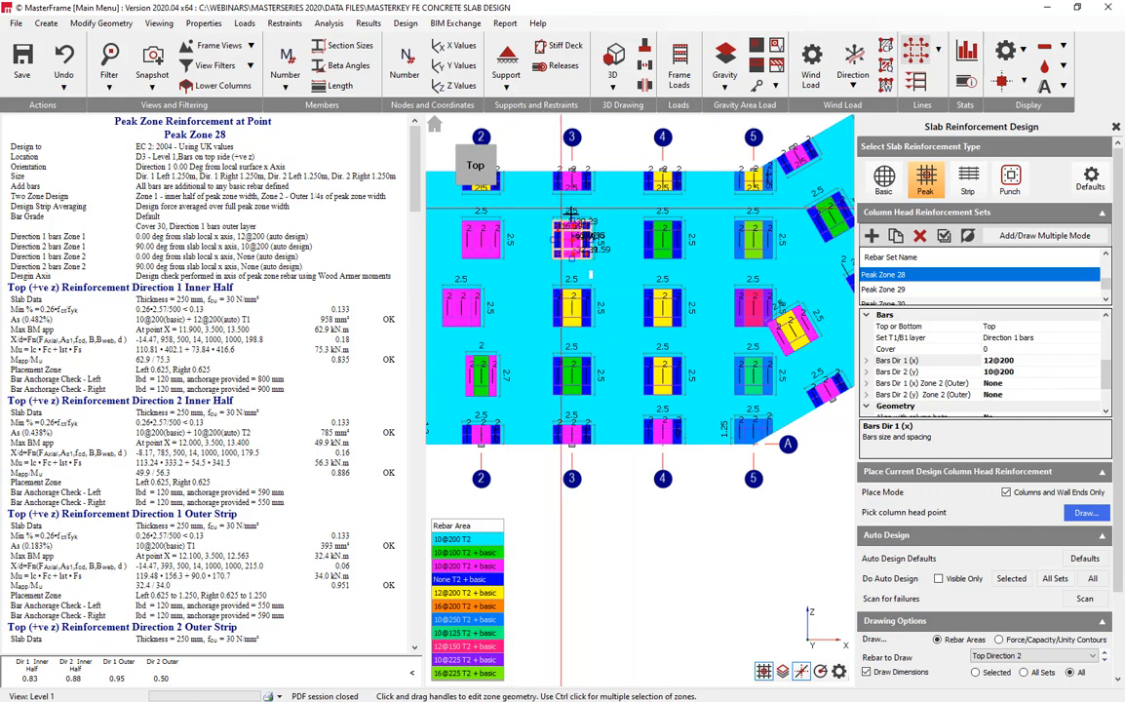
click(663, 237)
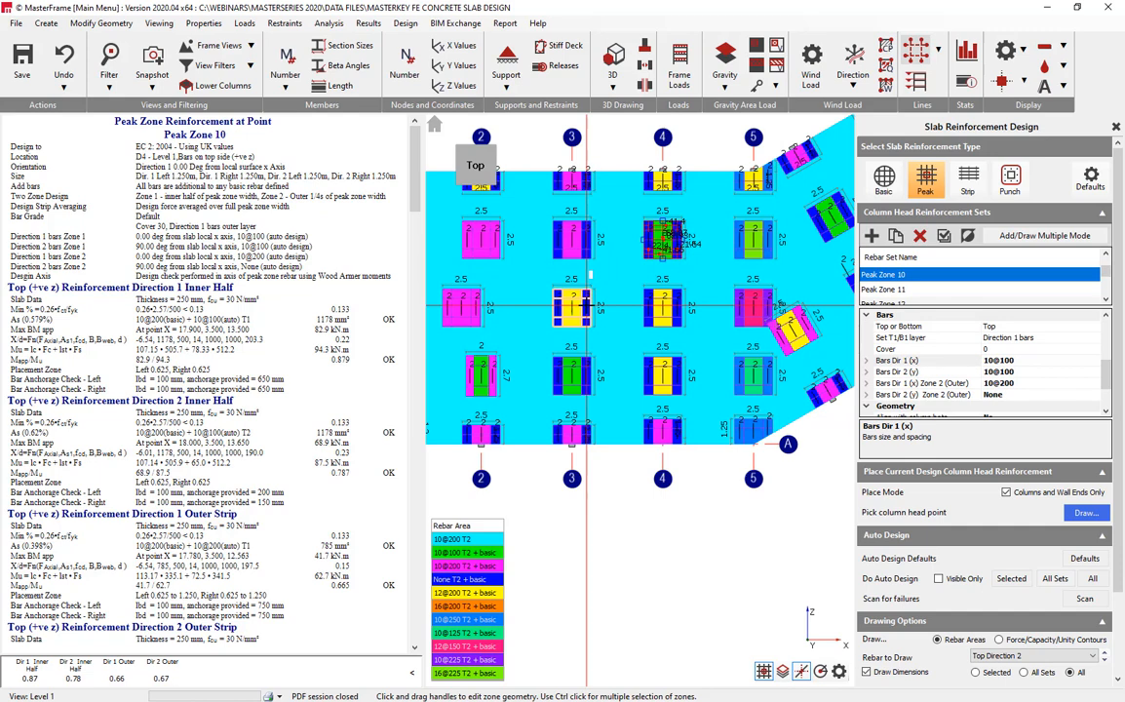
click(583, 305)
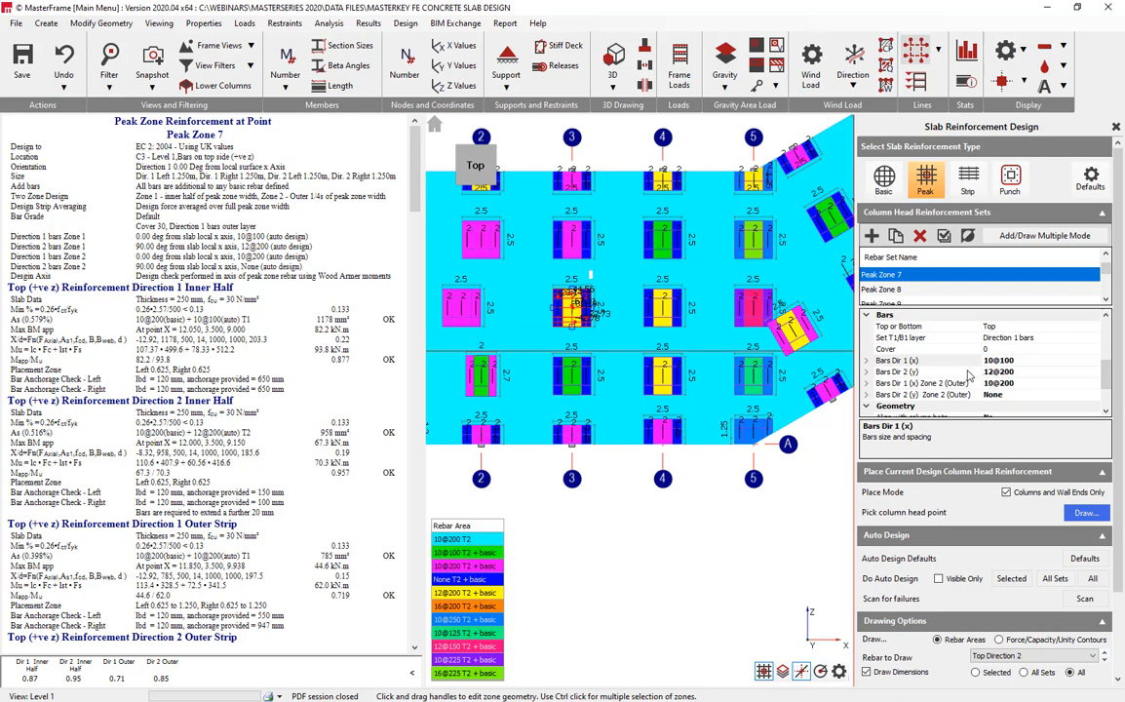
Examine the auto-design bar sizes and bar spacings settings of the peak zone at column C3
scroll(584, 310, down, 2)
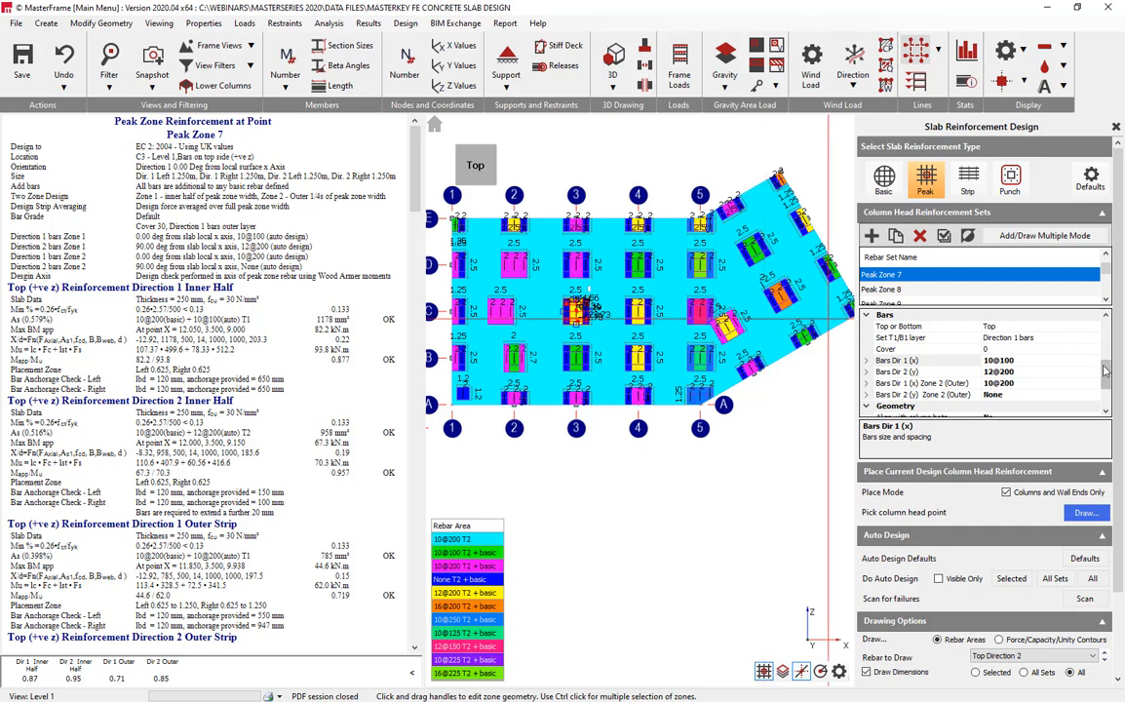
scroll(1107, 369, up, 1)
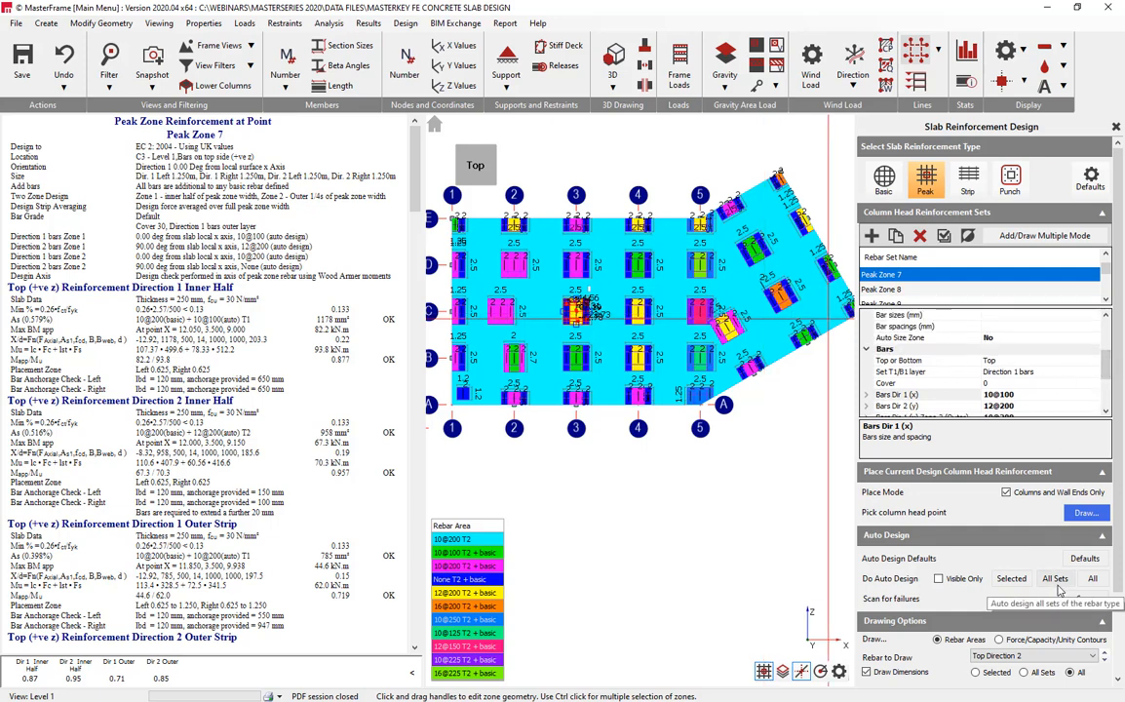
scroll(1107, 333, up, 3)
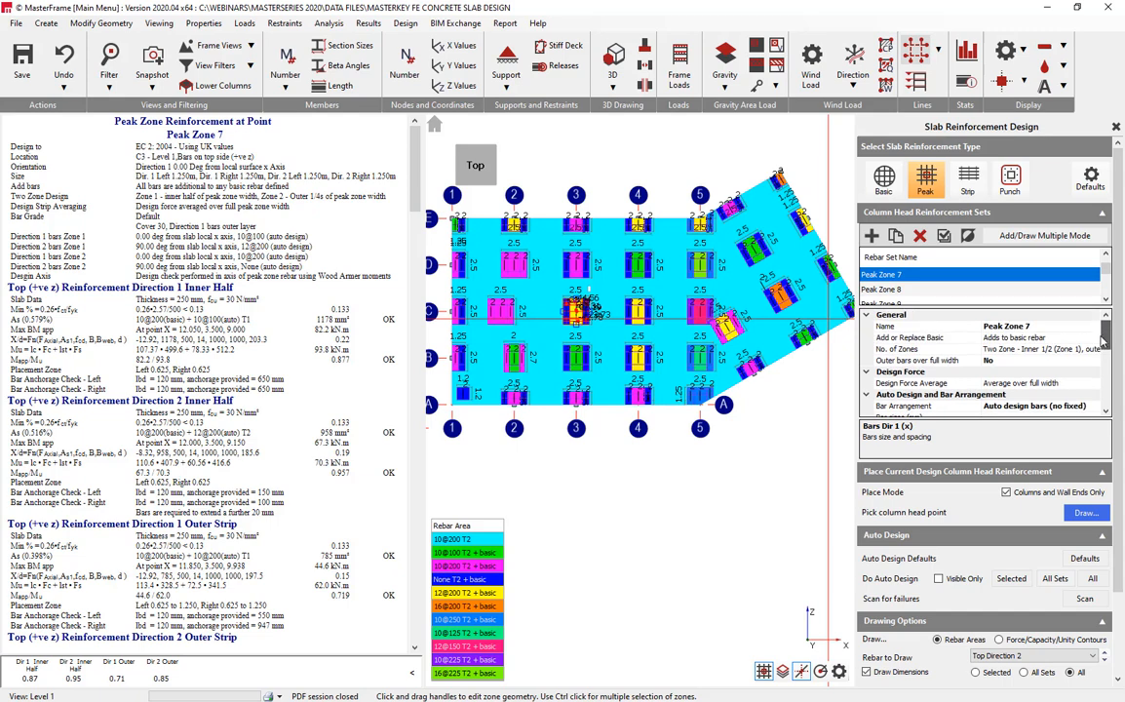
scroll(1104, 341, down, 1)
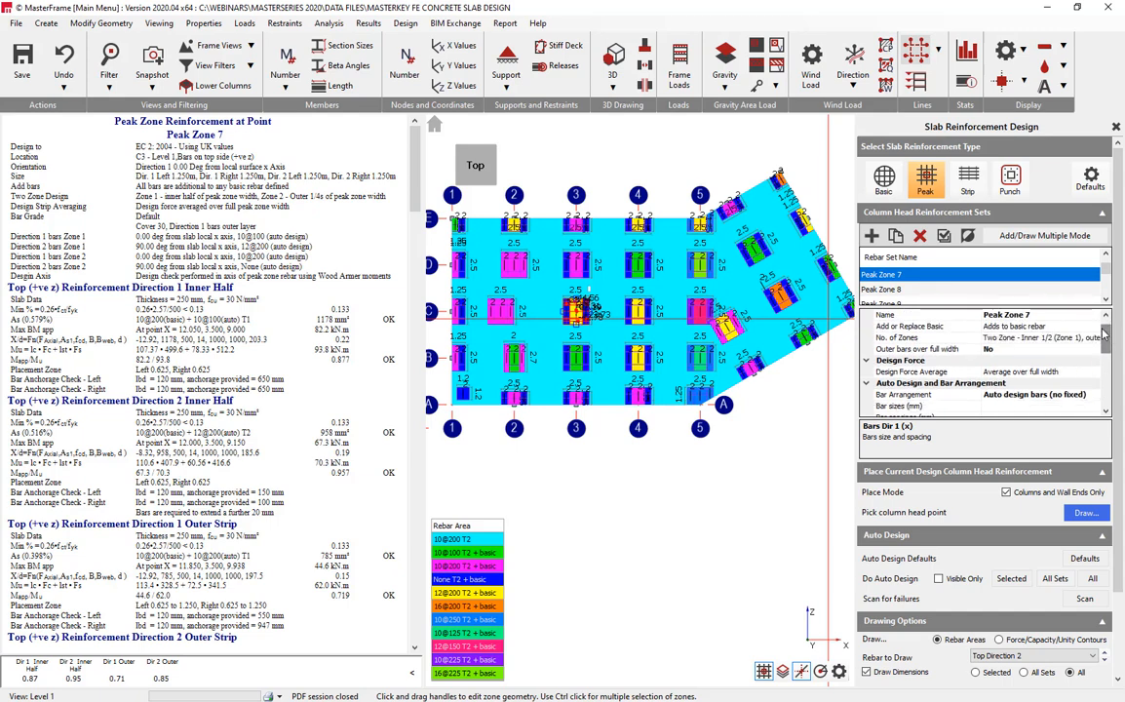
drag(1104, 334, 1105, 348)
click(1005, 373)
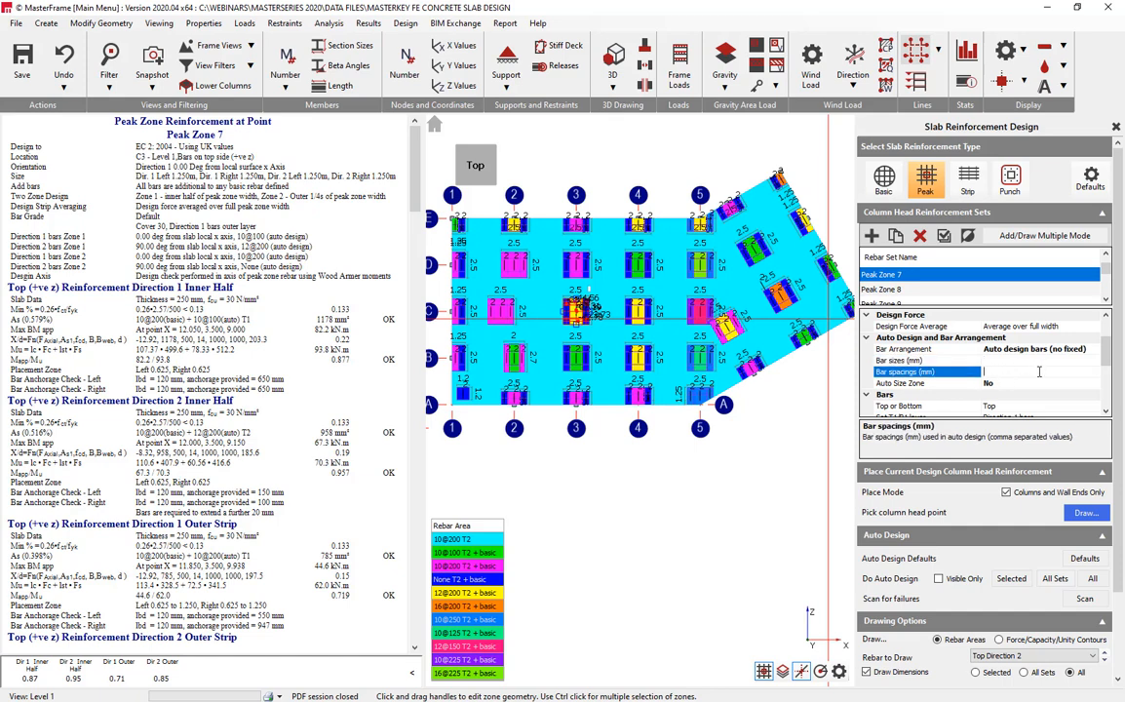
click(988, 359)
click(994, 372)
click(1001, 362)
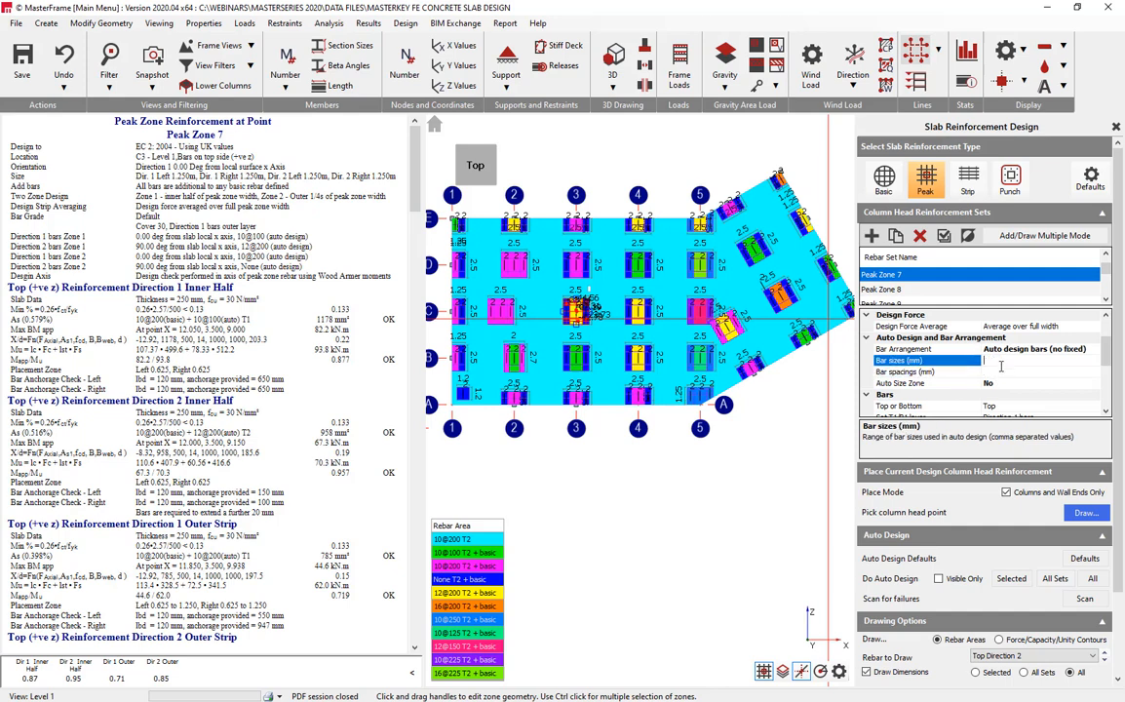
click(999, 370)
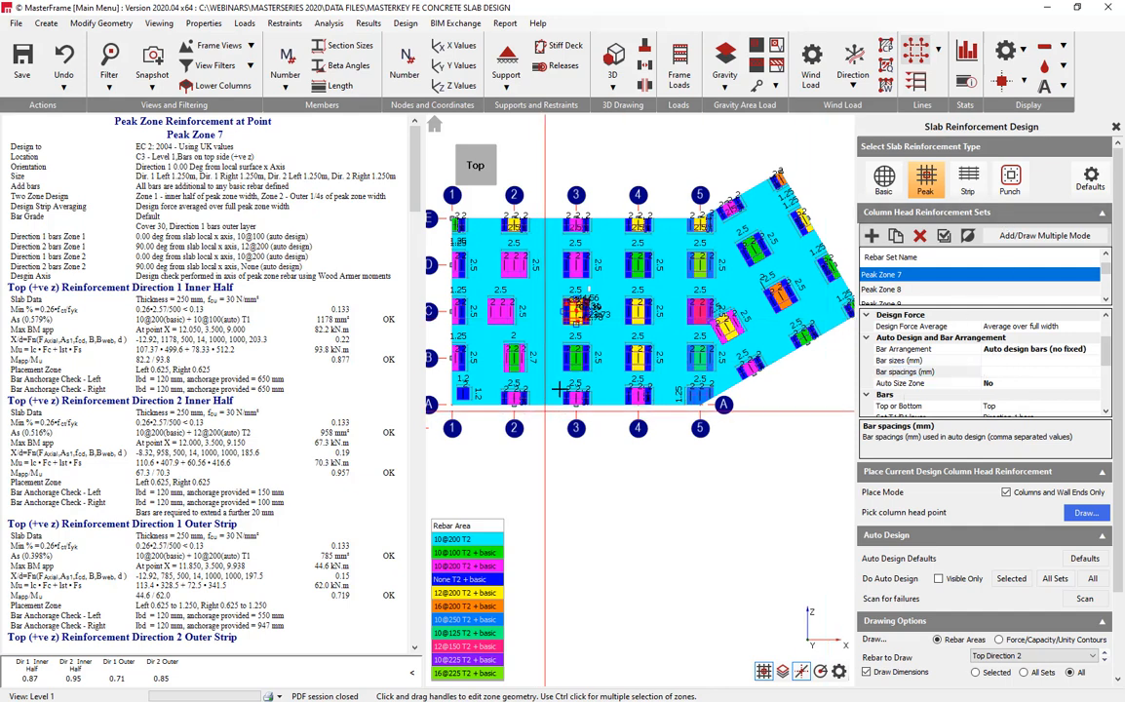
Switch to the slab's basic reinforcement and examine its design checks and the critical moment locations on the plan
middle_drag(516, 374, 552, 397)
scroll(489, 384, down, 2)
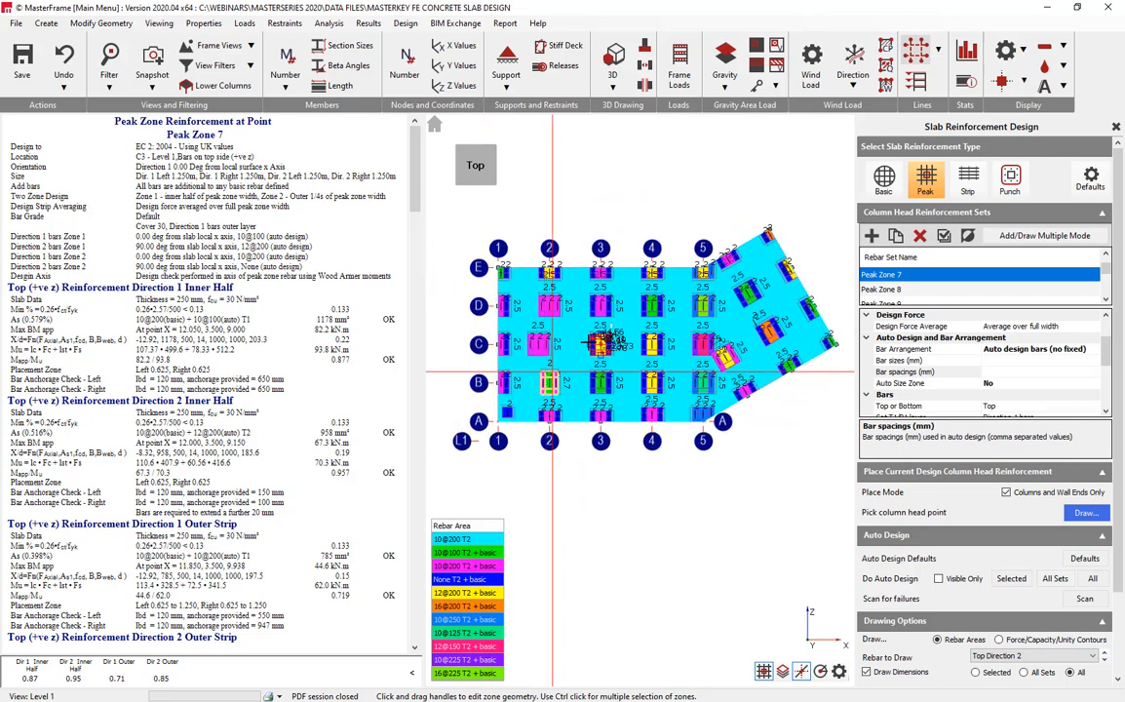
click(883, 182)
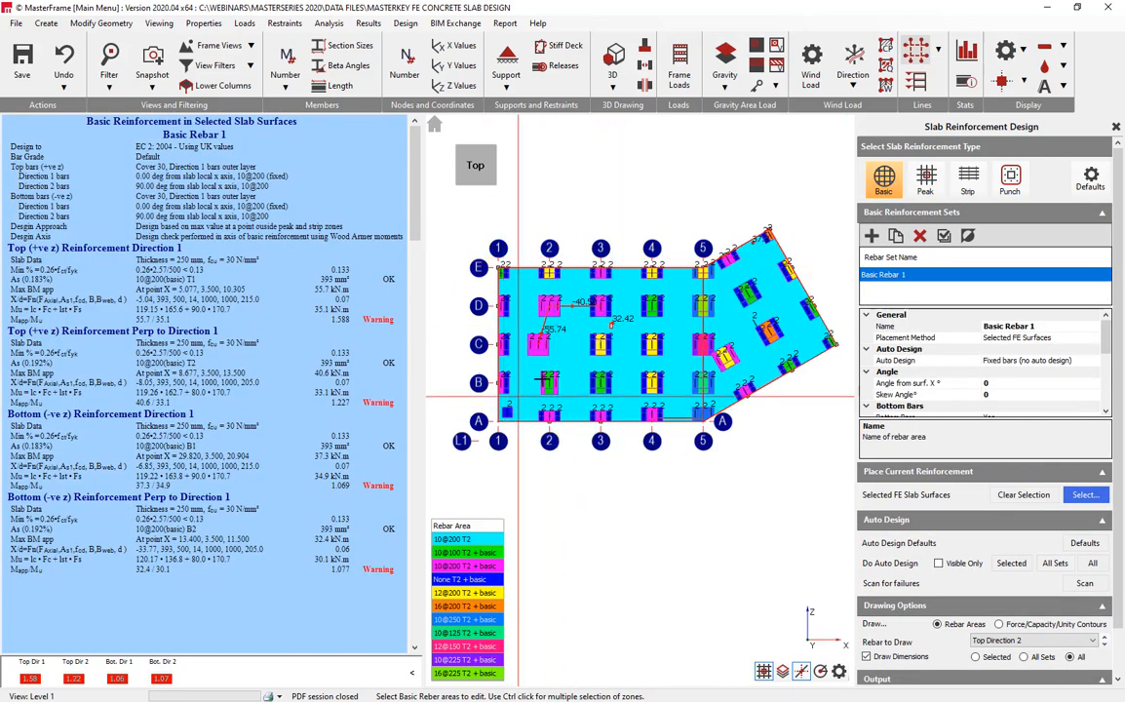
scroll(576, 337, up, 1)
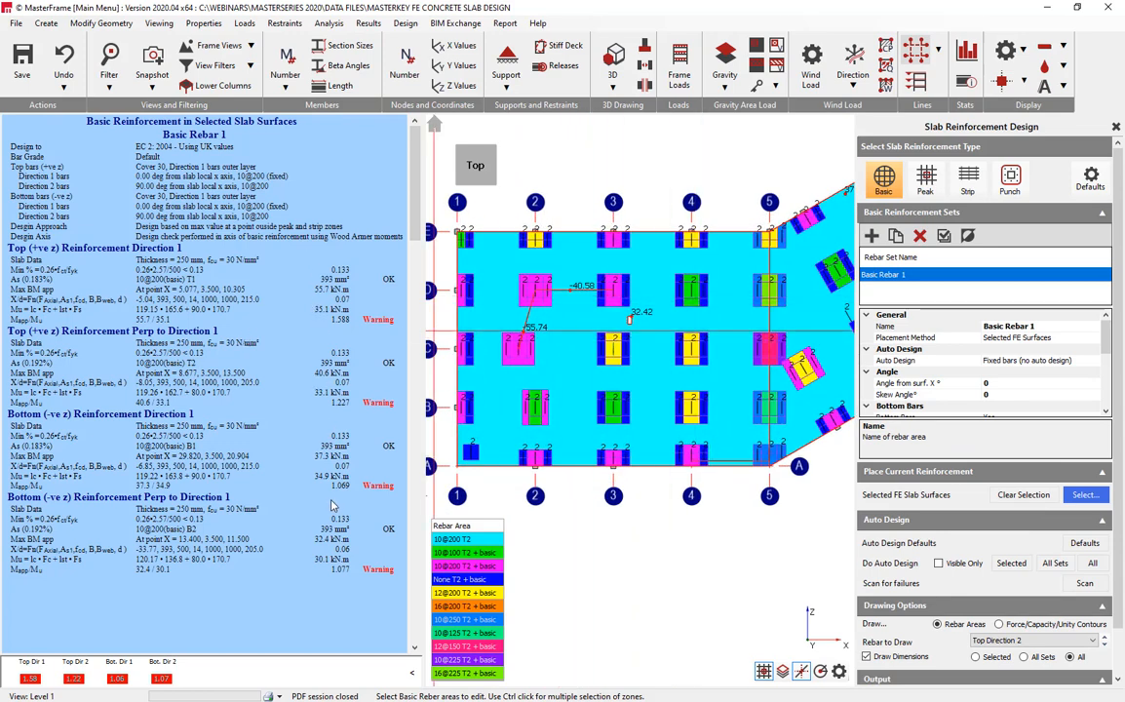
middle_drag(553, 297, 583, 312)
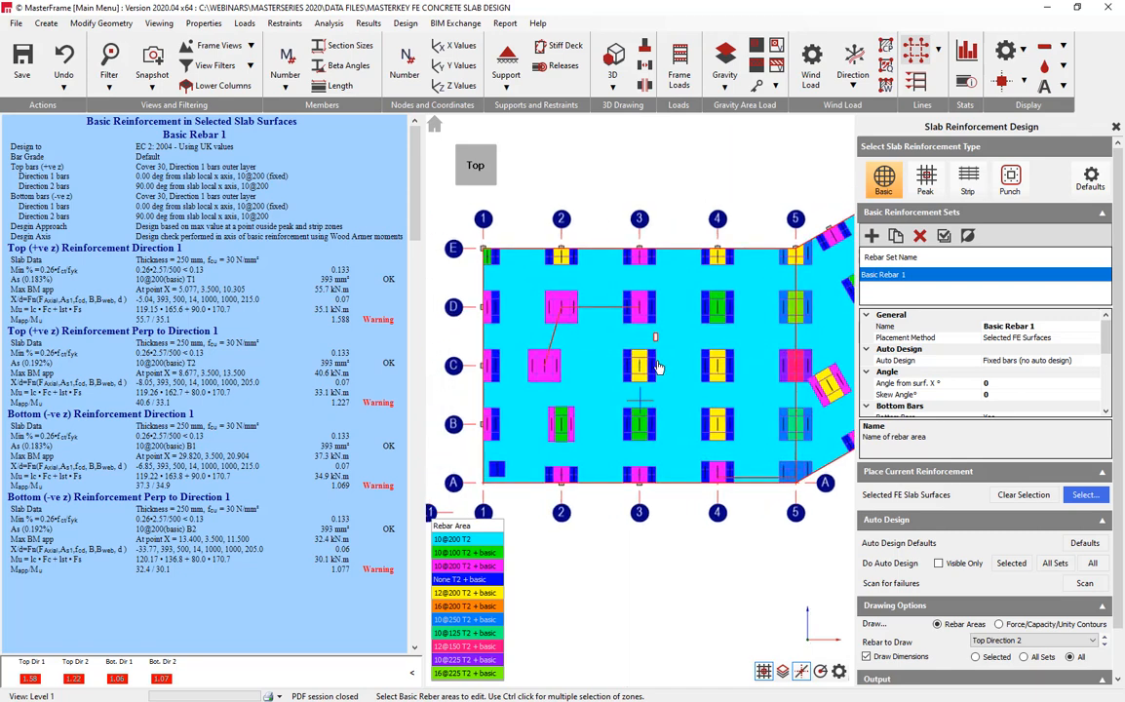
scroll(583, 312, up, 1)
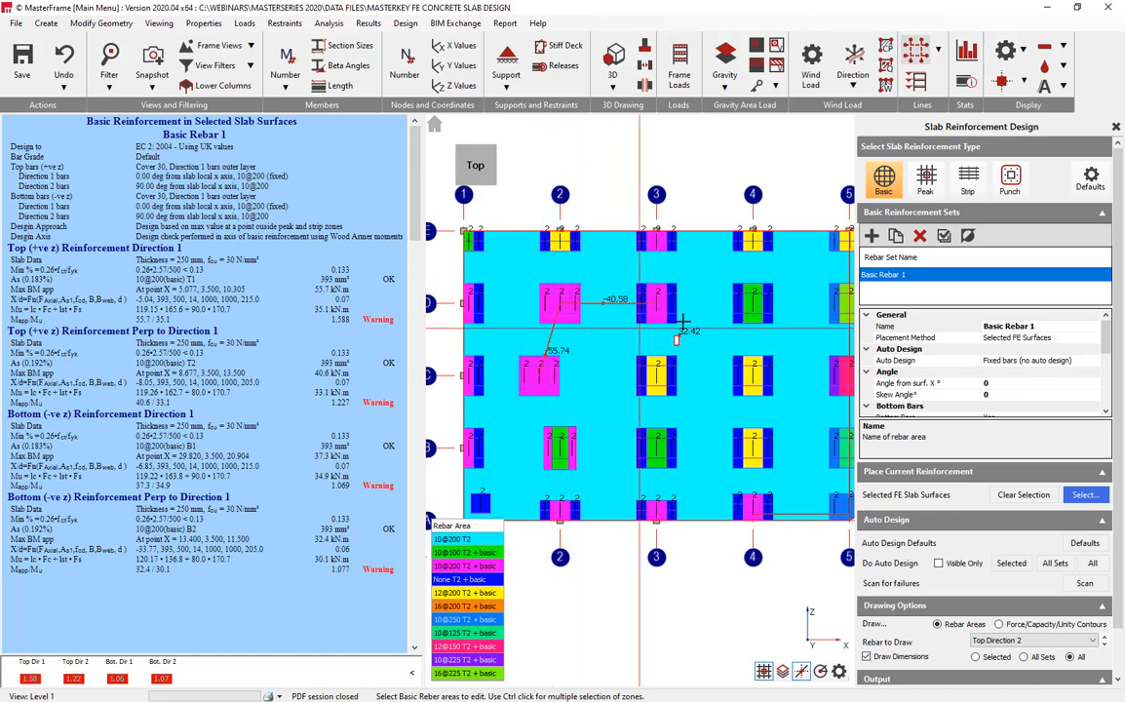
Display the Mr Unity Basic Hog xx contours and examine the overstressed area between columns C2 and D2
click(1063, 642)
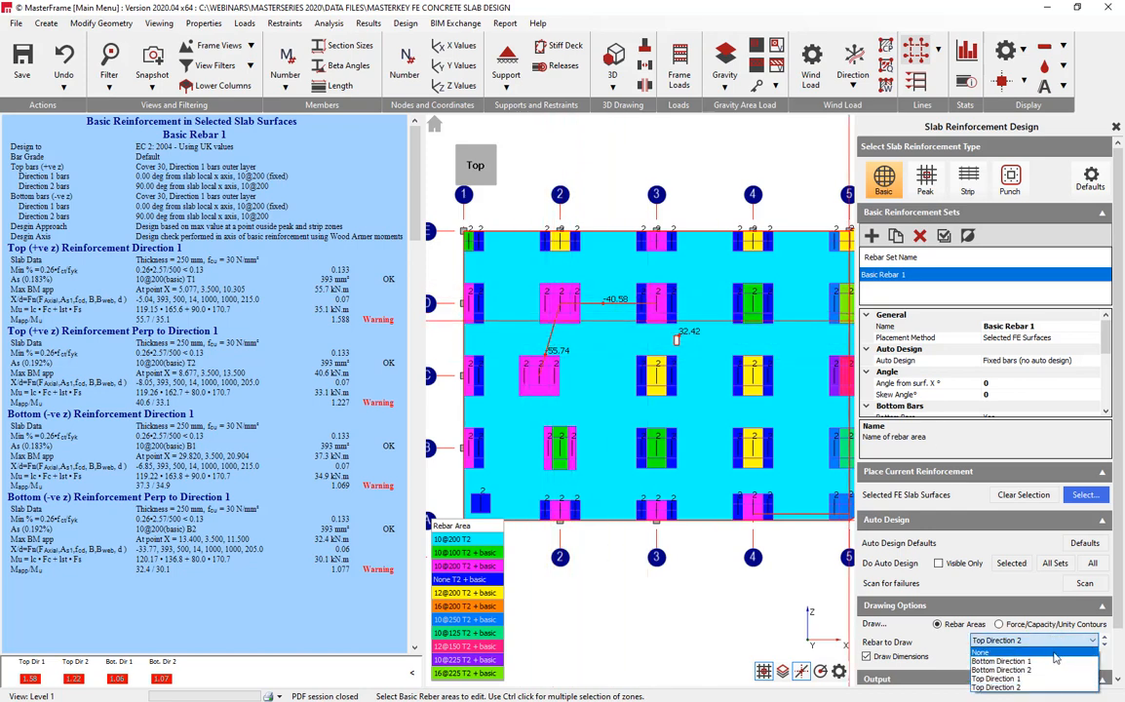
click(999, 624)
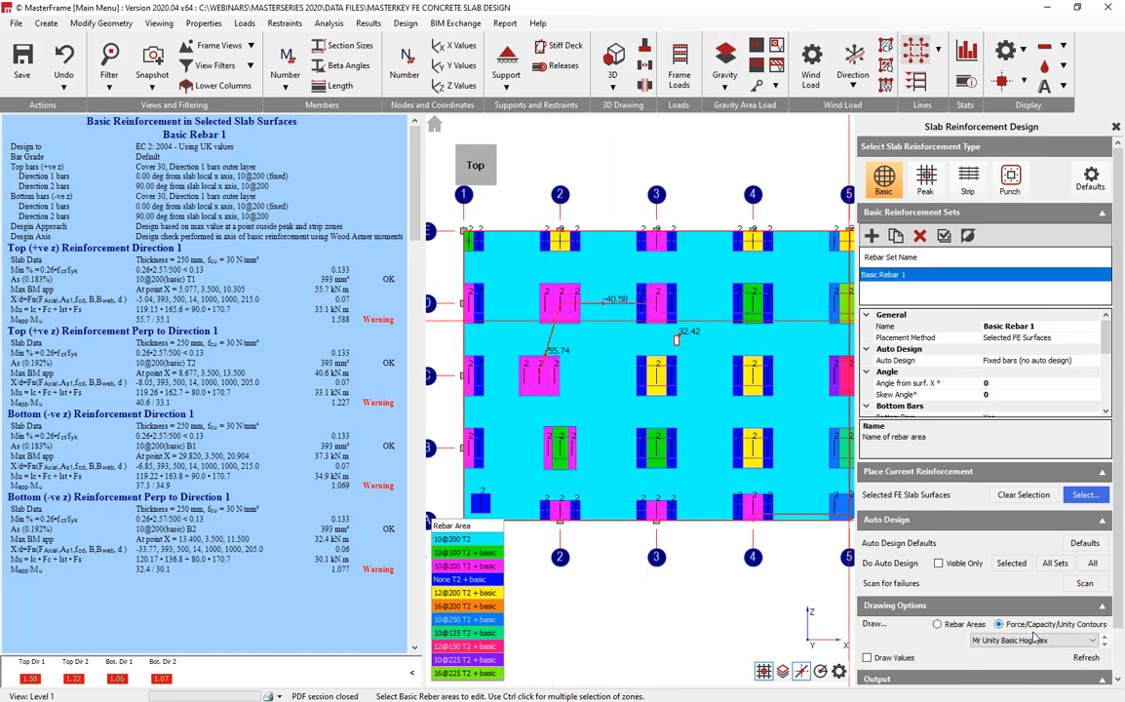
click(1042, 641)
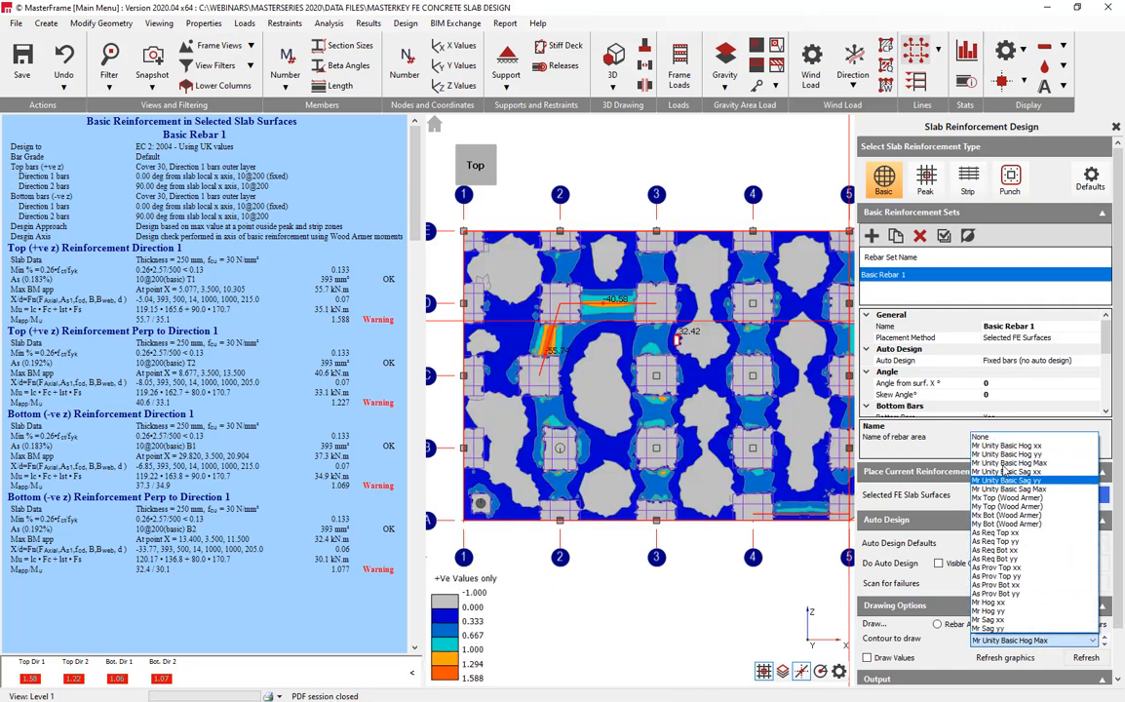
click(1005, 446)
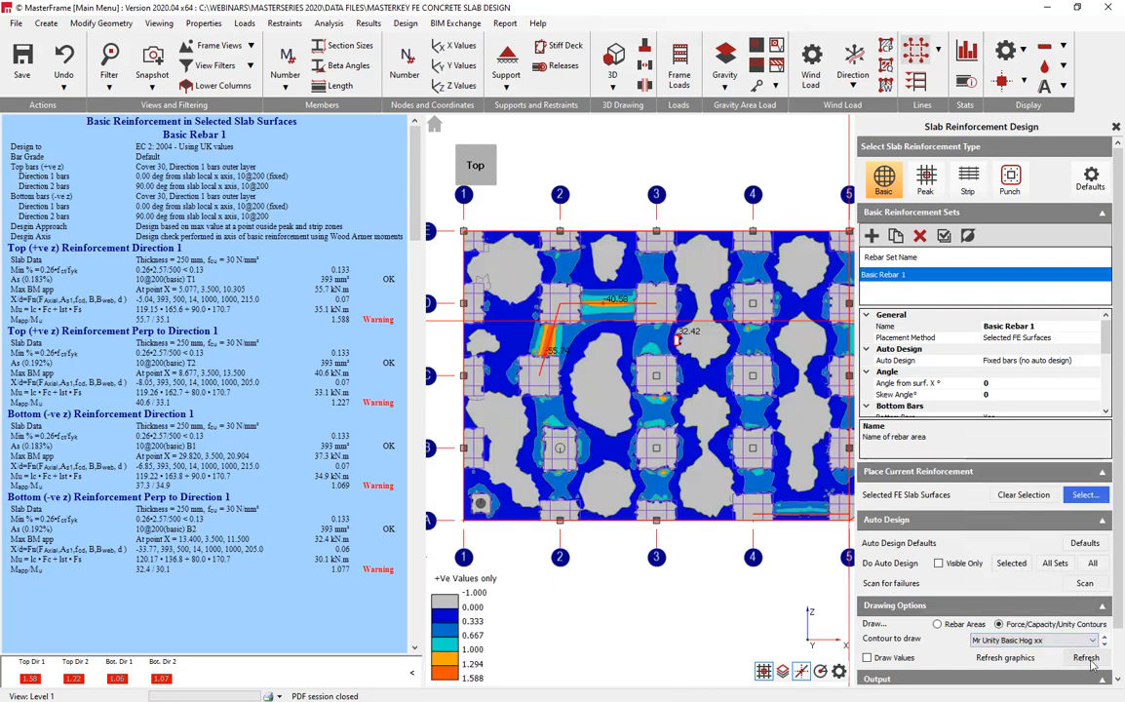
scroll(554, 315, up, 5)
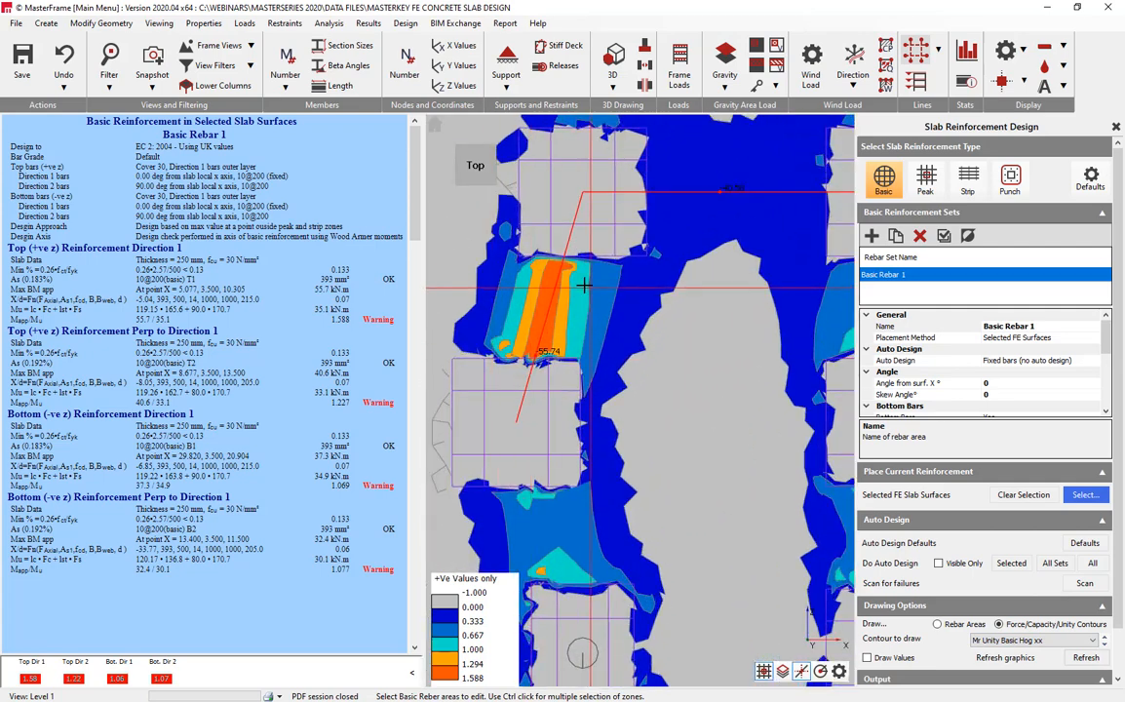
scroll(559, 349, down, 1)
scroll(561, 349, down, 1)
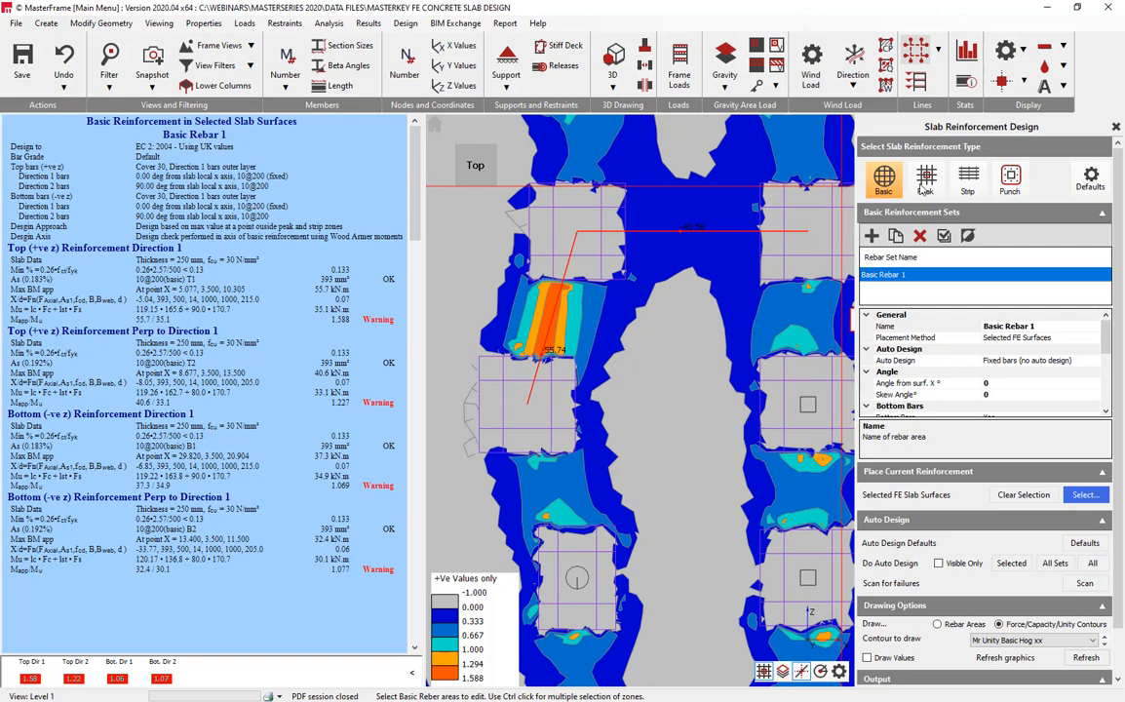
Add a new design strip reinforcement set with Slab 1 Lvl 1 as its parent FE surface
click(975, 178)
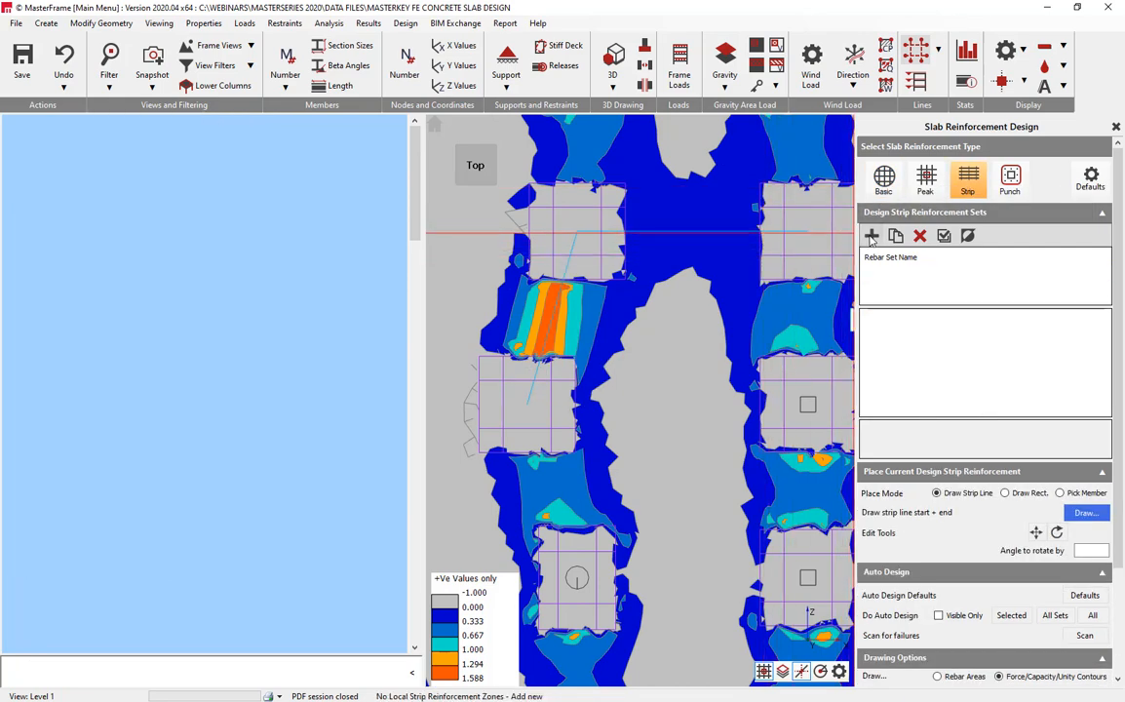
click(872, 235)
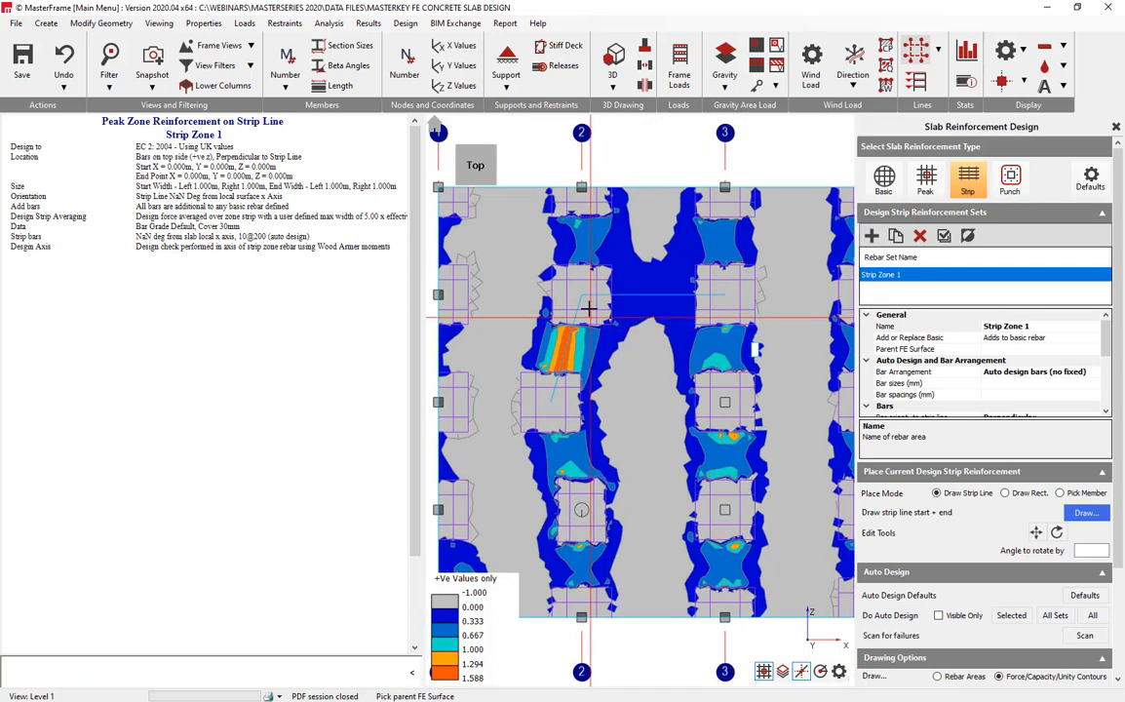
click(629, 195)
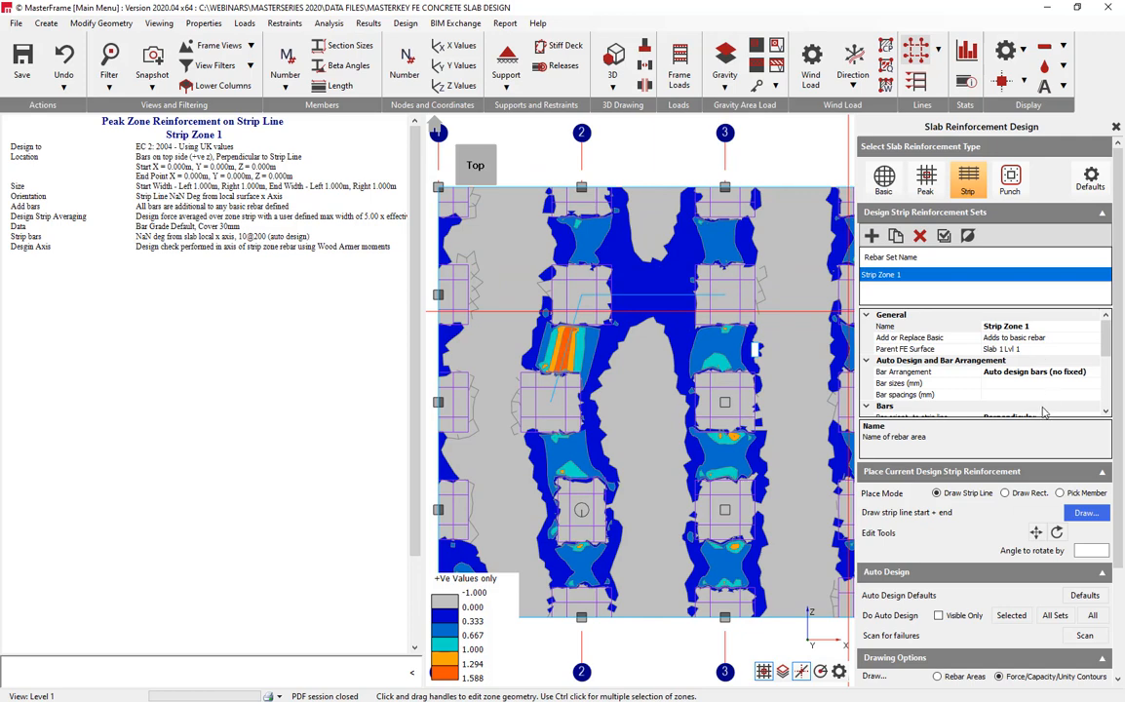
Check the new strip set's bar orientation choices, top or bottom placement and remaining properties without changing them
scroll(1106, 337, down, 1)
click(1072, 385)
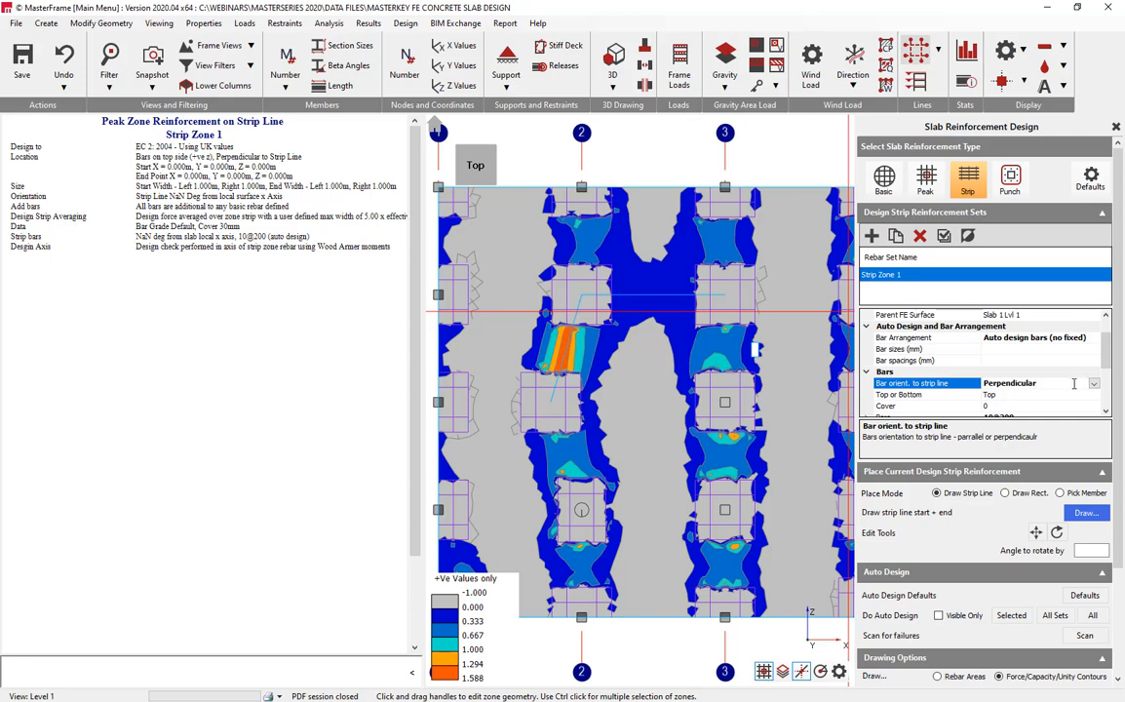
click(1094, 385)
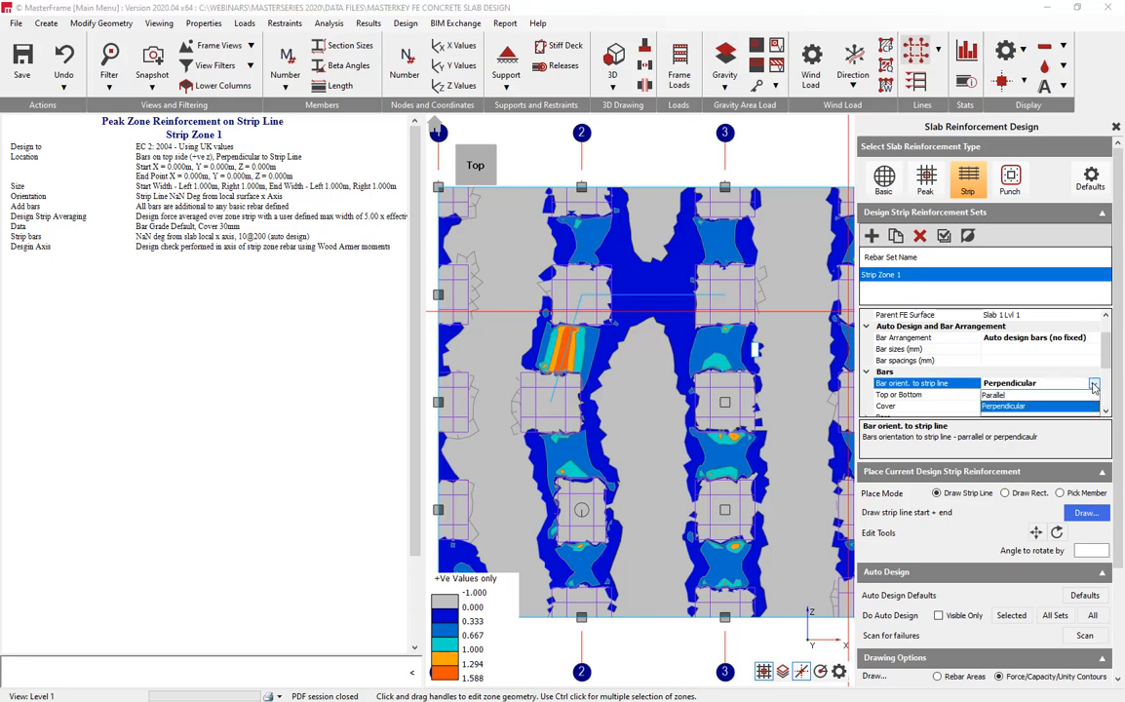
click(1094, 385)
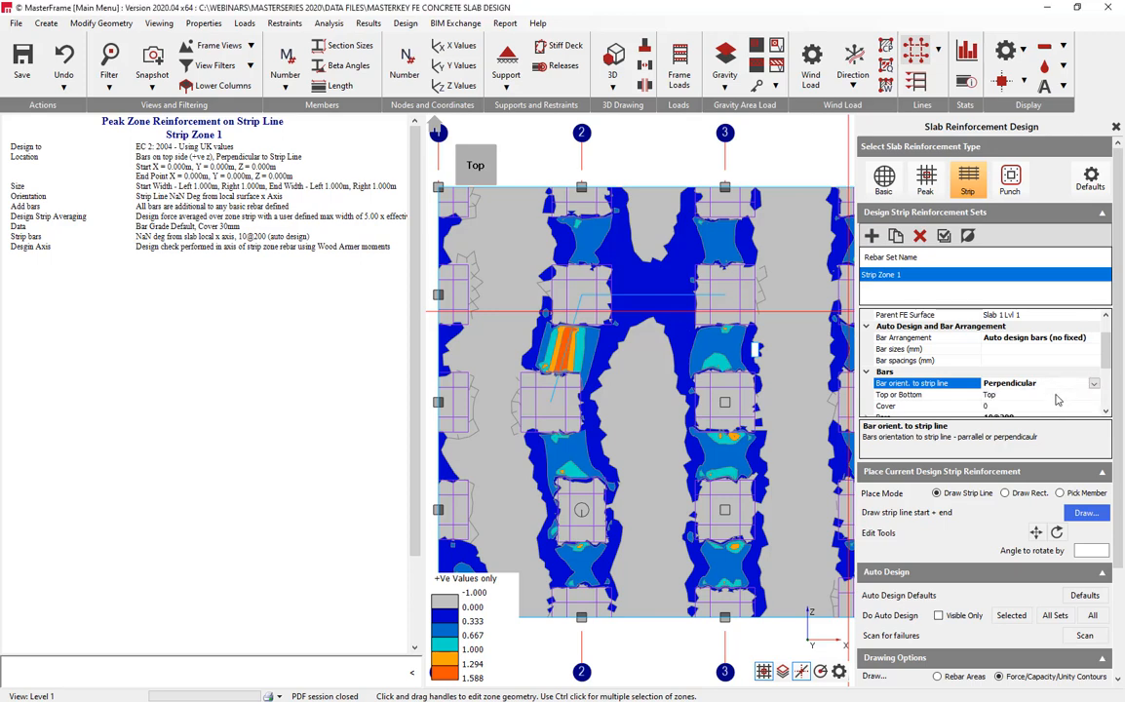
click(1060, 394)
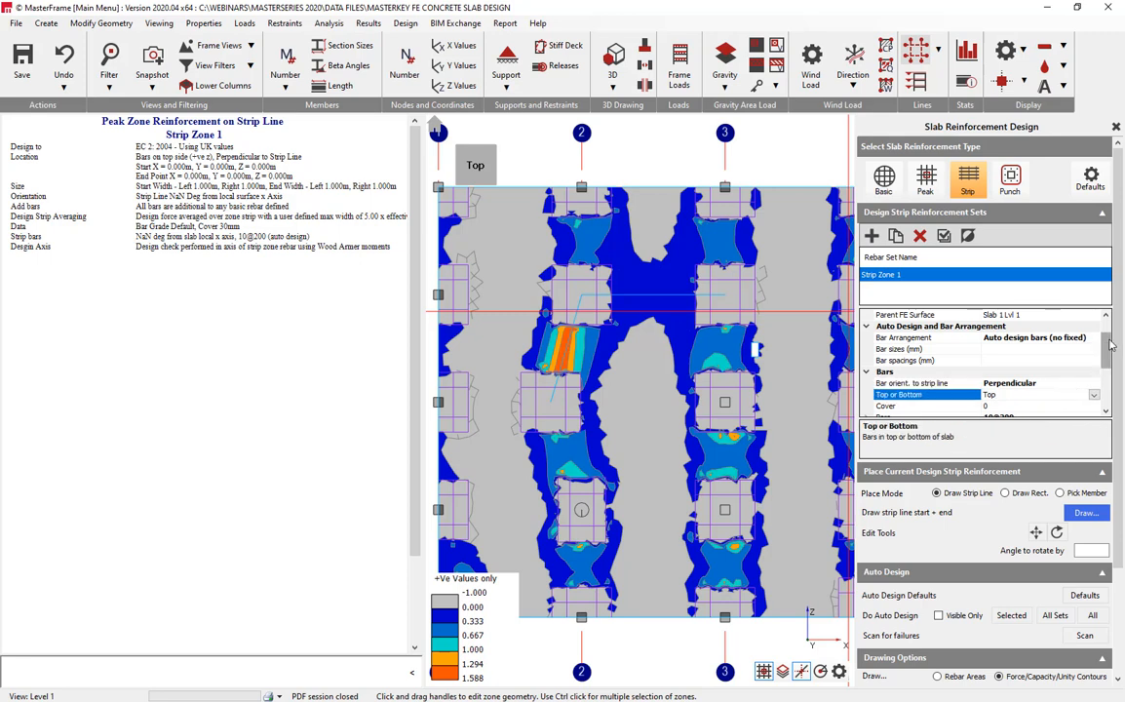
scroll(1109, 345, down, 1)
drag(1106, 359, 1096, 325)
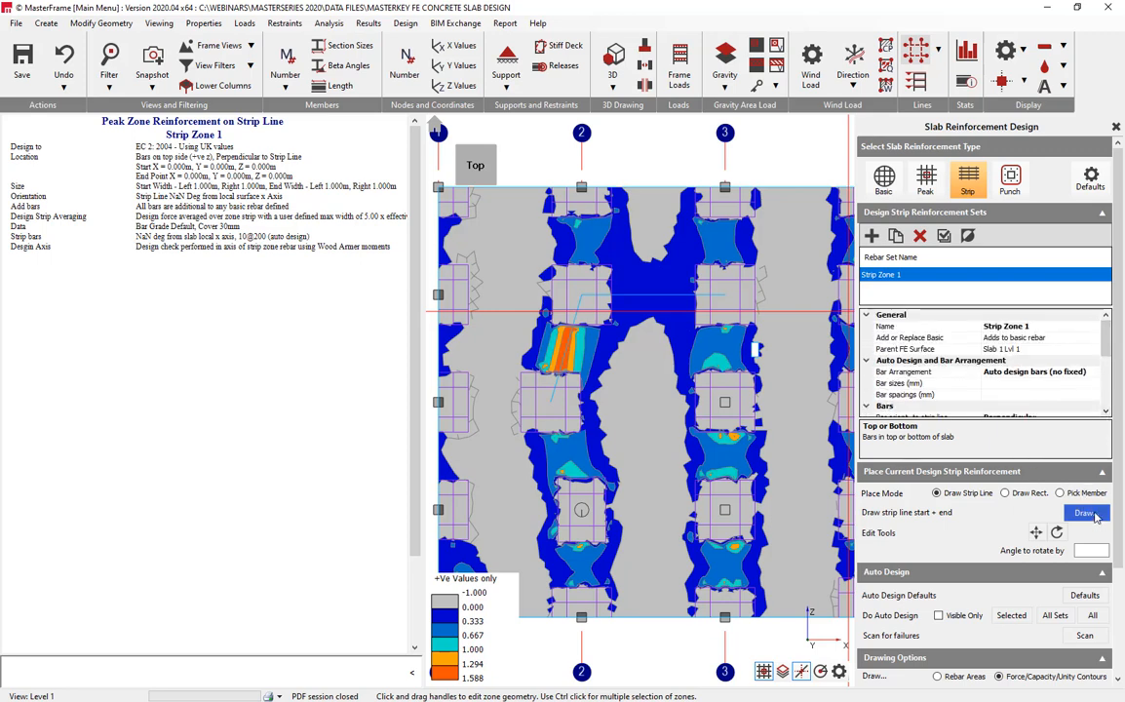
Draw a 2 m strip line between the peak zones at columns C2 and D2, with side widths of 0.7 m and 1.3 m
click(1084, 513)
scroll(556, 390, up, 5)
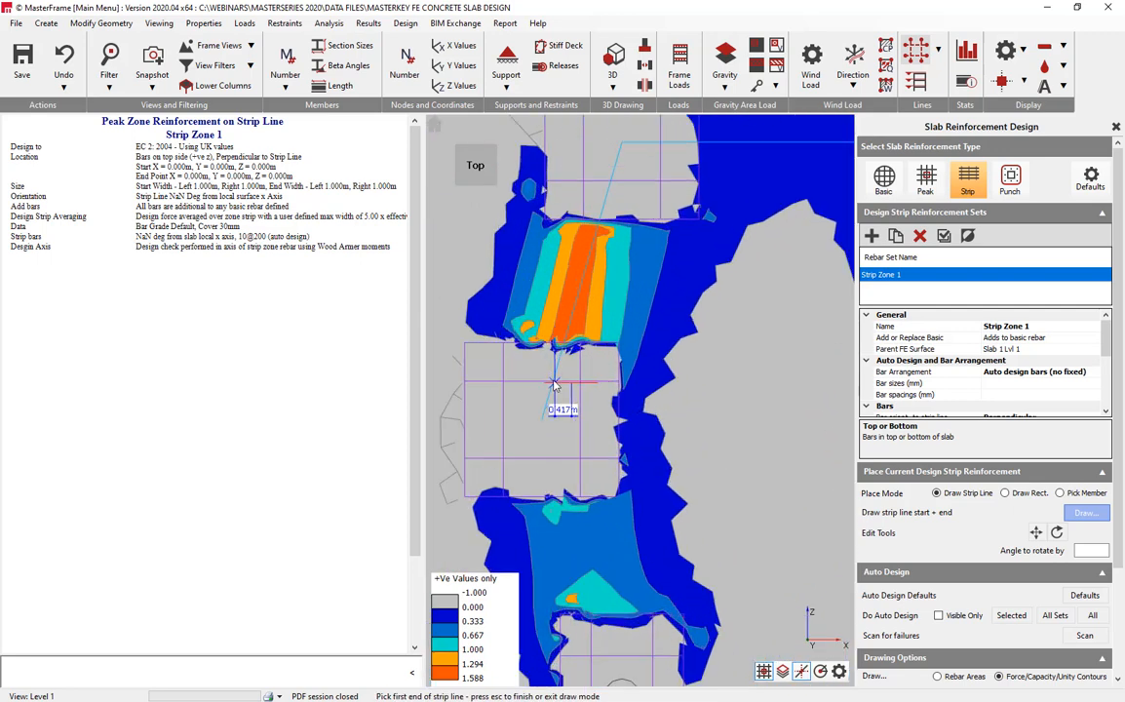
click(542, 419)
click(527, 224)
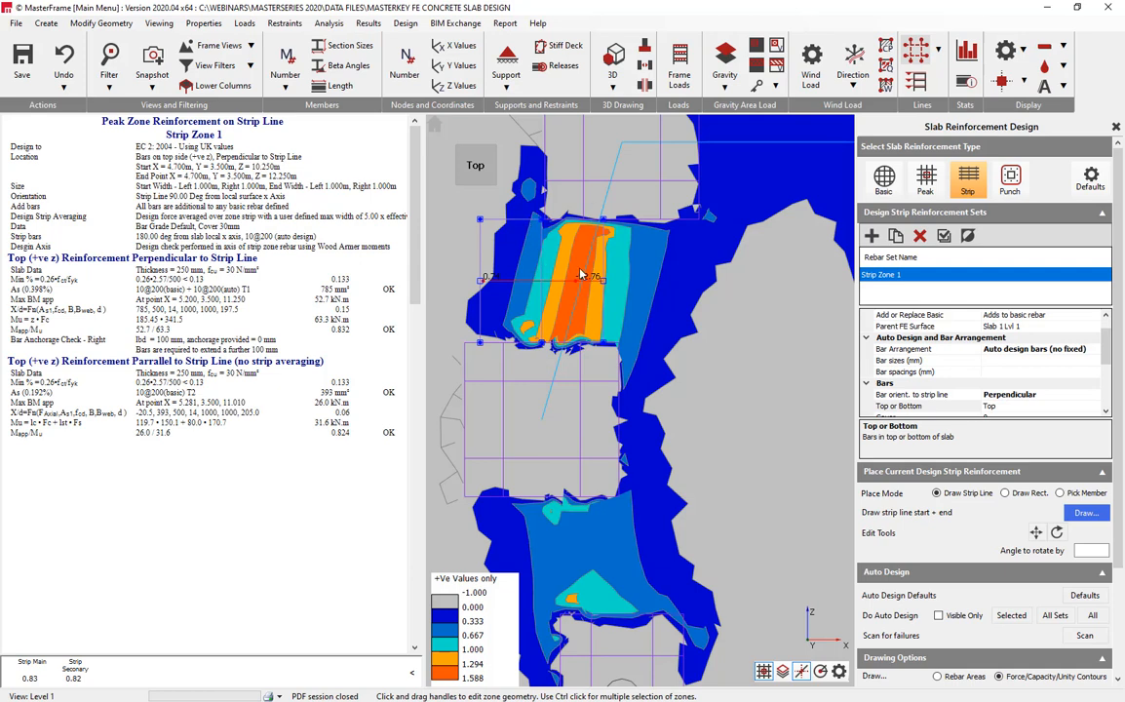
mouse_move(480, 281)
mouse_down()
mouse_move(468, 279)
mouse_move(498, 281)
mouse_up()
drag(622, 286, 624, 285)
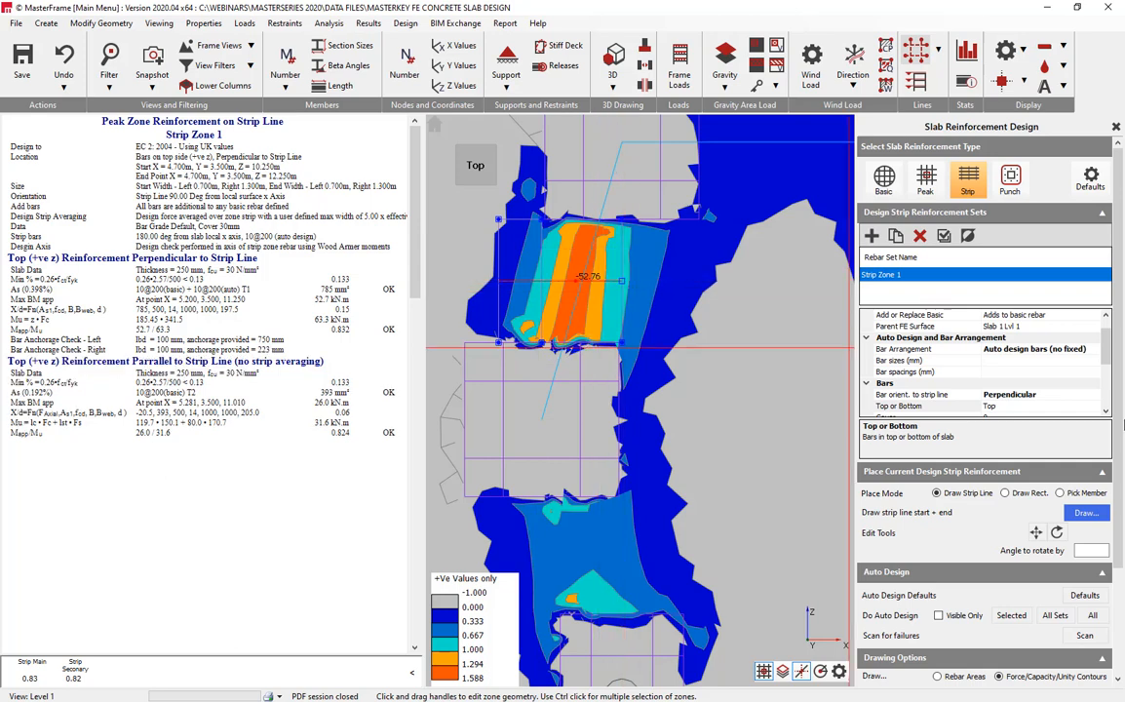
Review the first strip zone's start and end widths, and view its moment section diagram in 3D
scroll(1041, 393, down, 5)
click(1014, 384)
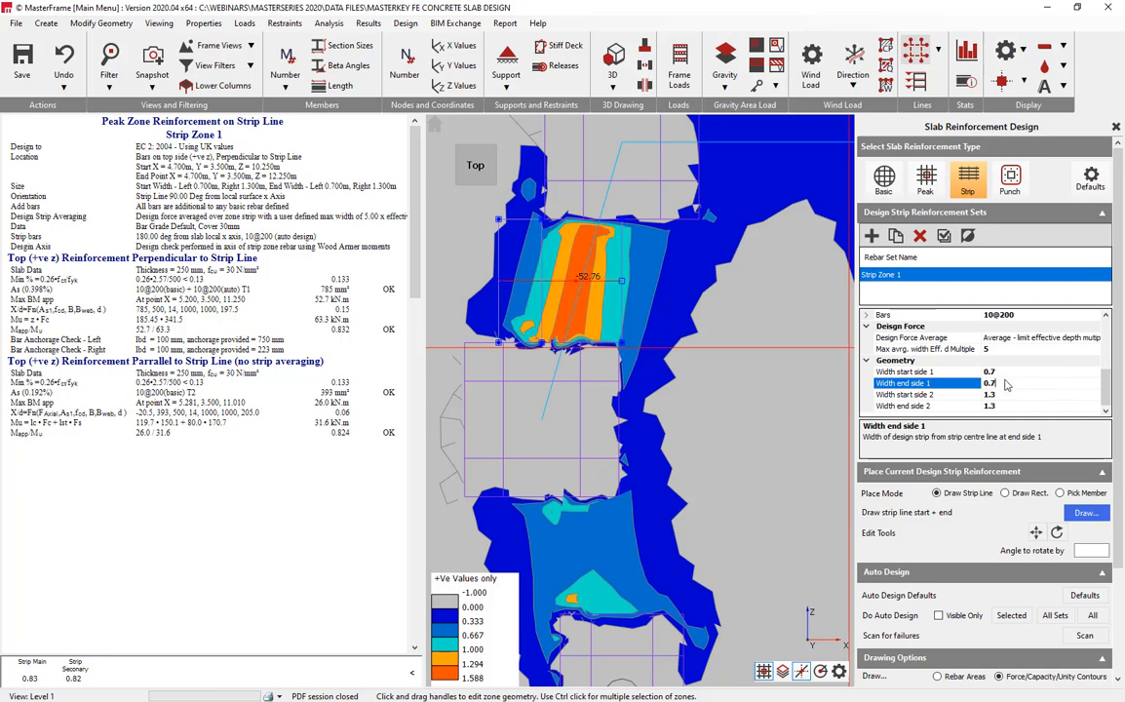
click(1007, 372)
click(1003, 384)
key(Up)
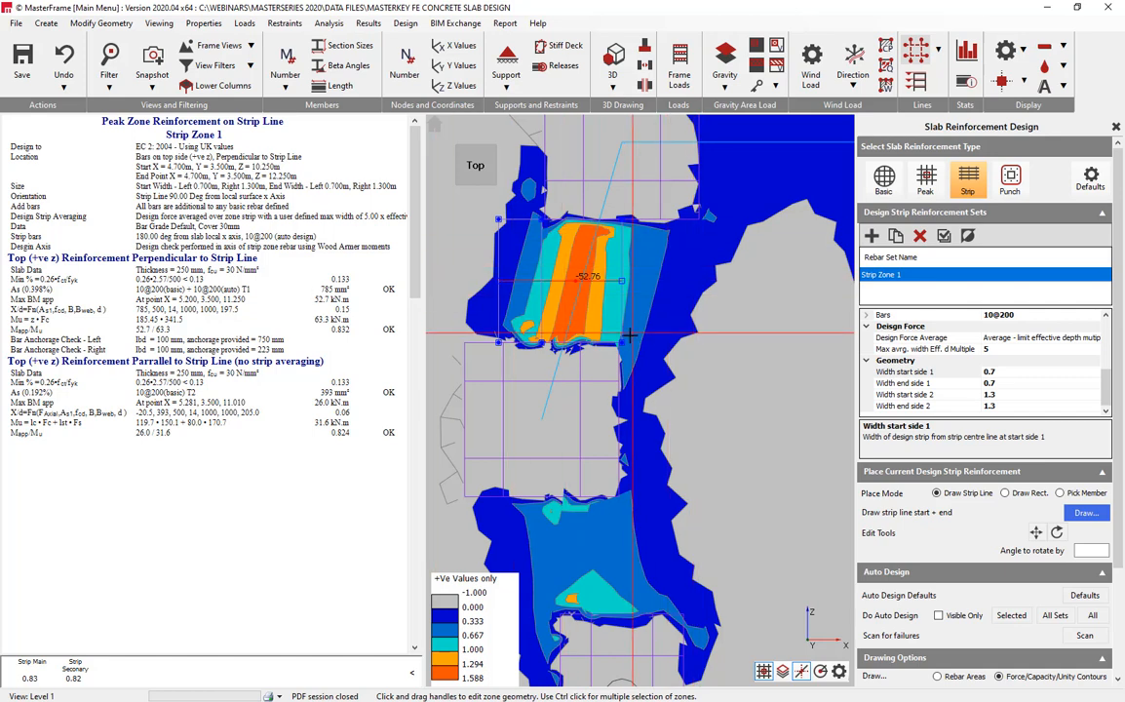
middle_drag(636, 349, 682, 314)
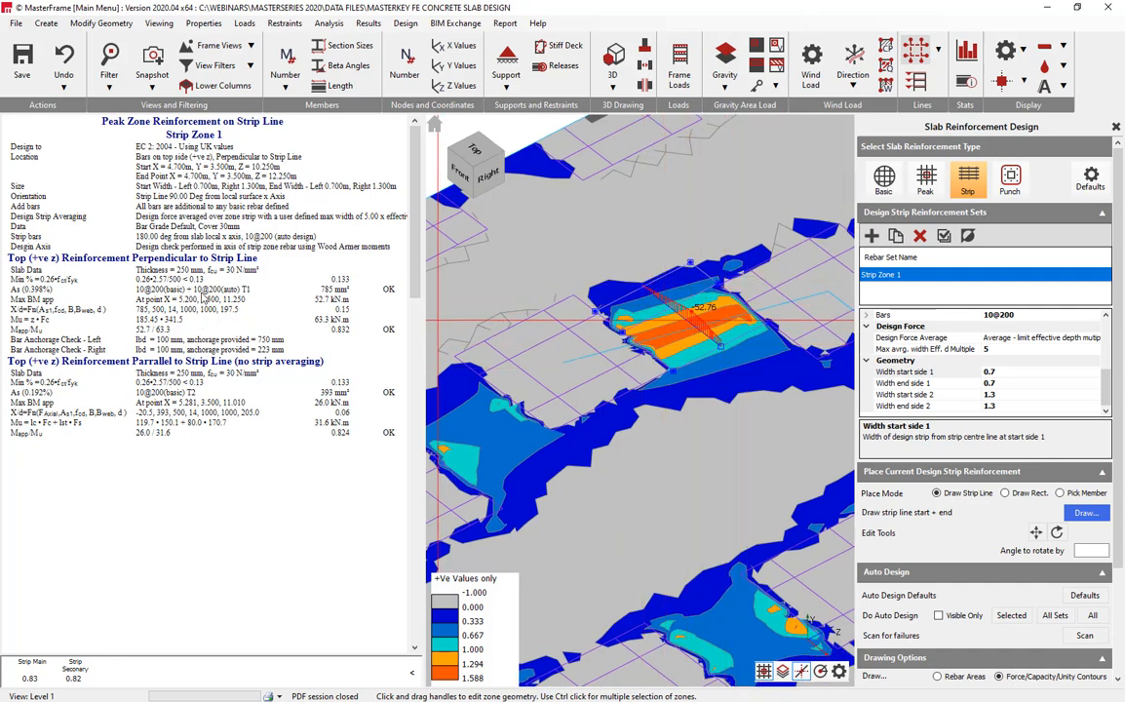
Auto-design the selected strip zone, and set its bar spacing to 200 mm
click(1014, 618)
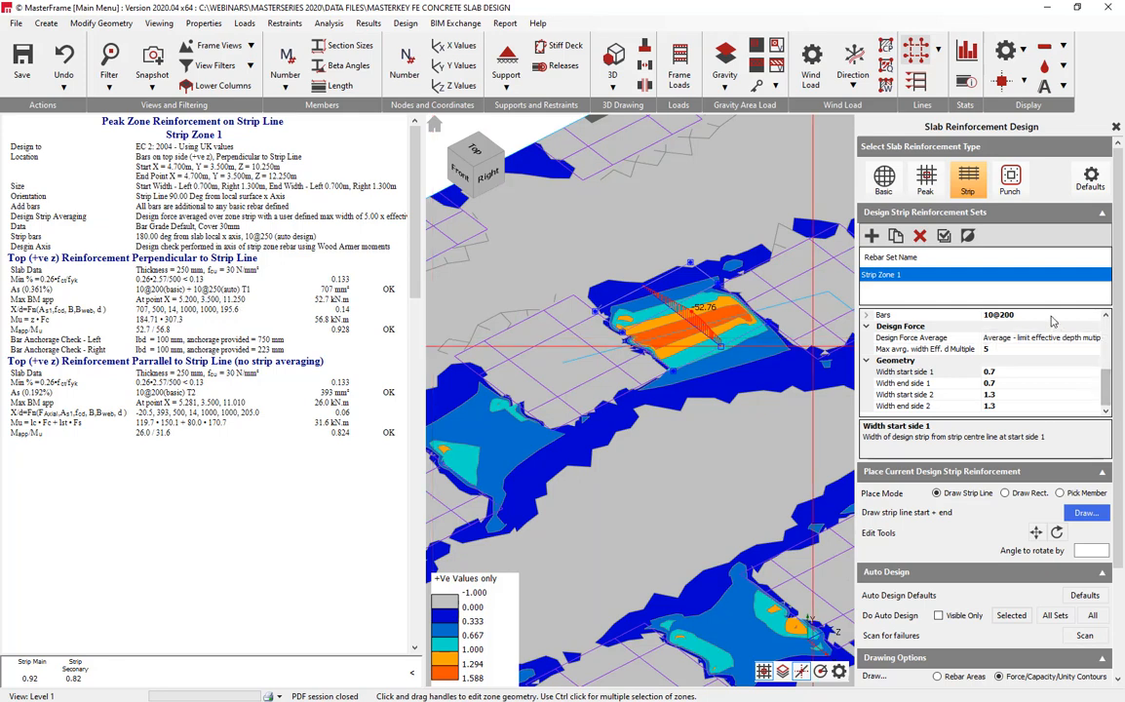
click(866, 315)
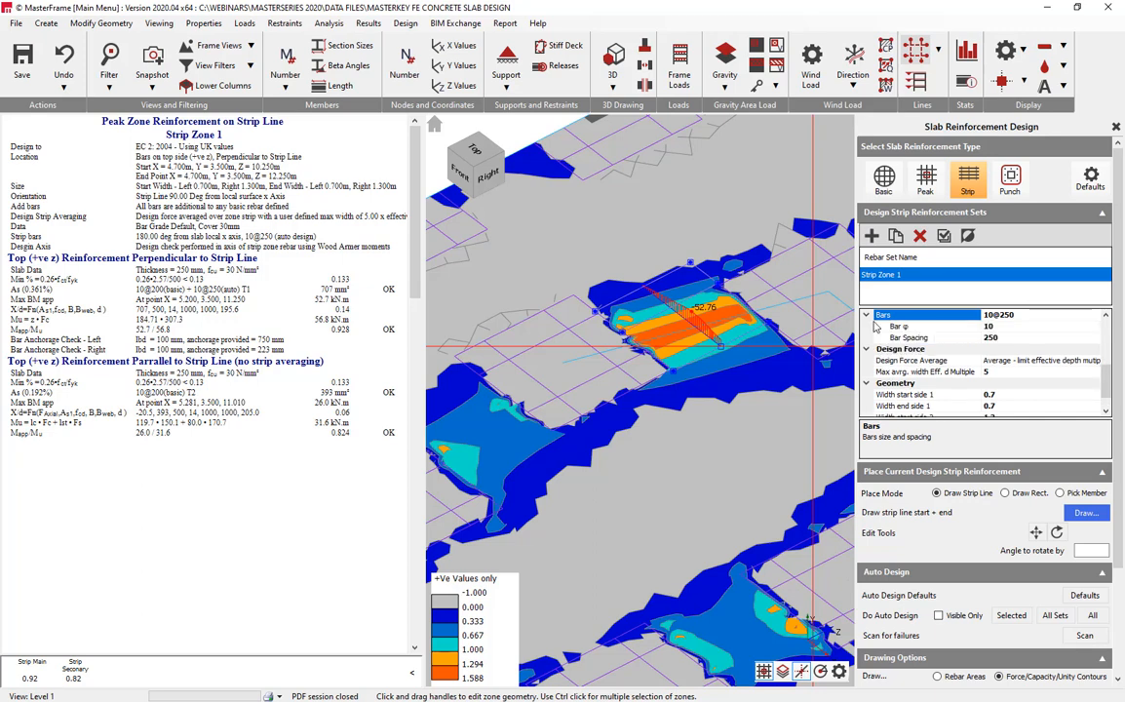
click(1023, 338)
click(1094, 338)
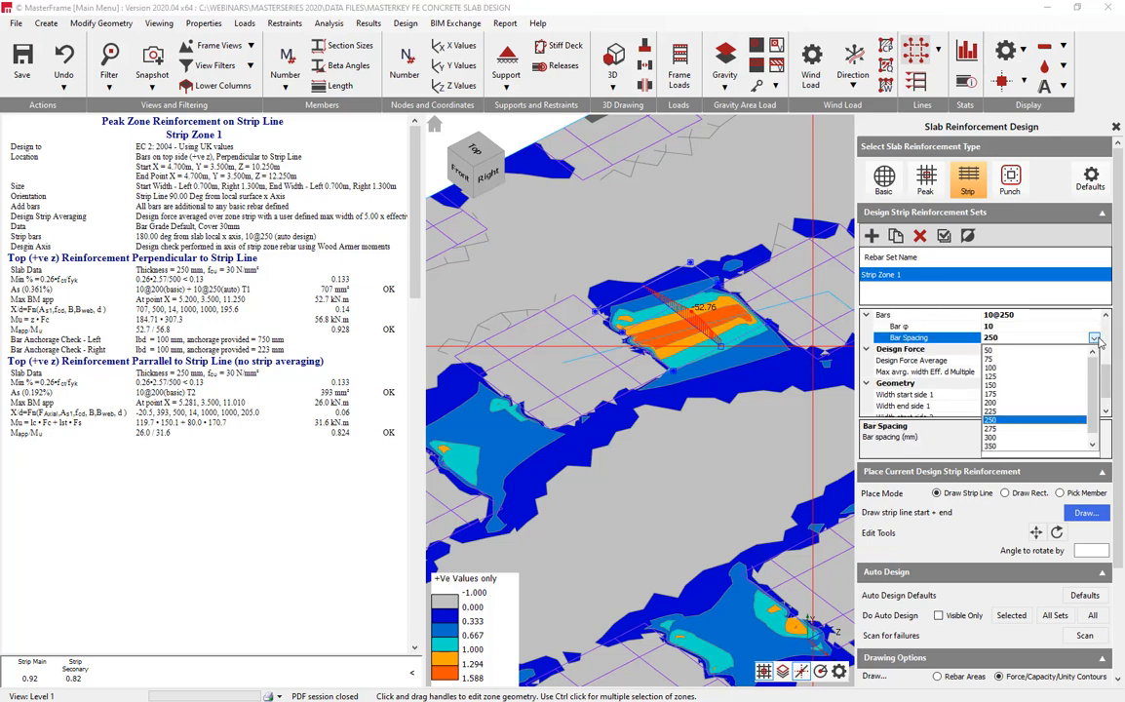
click(993, 403)
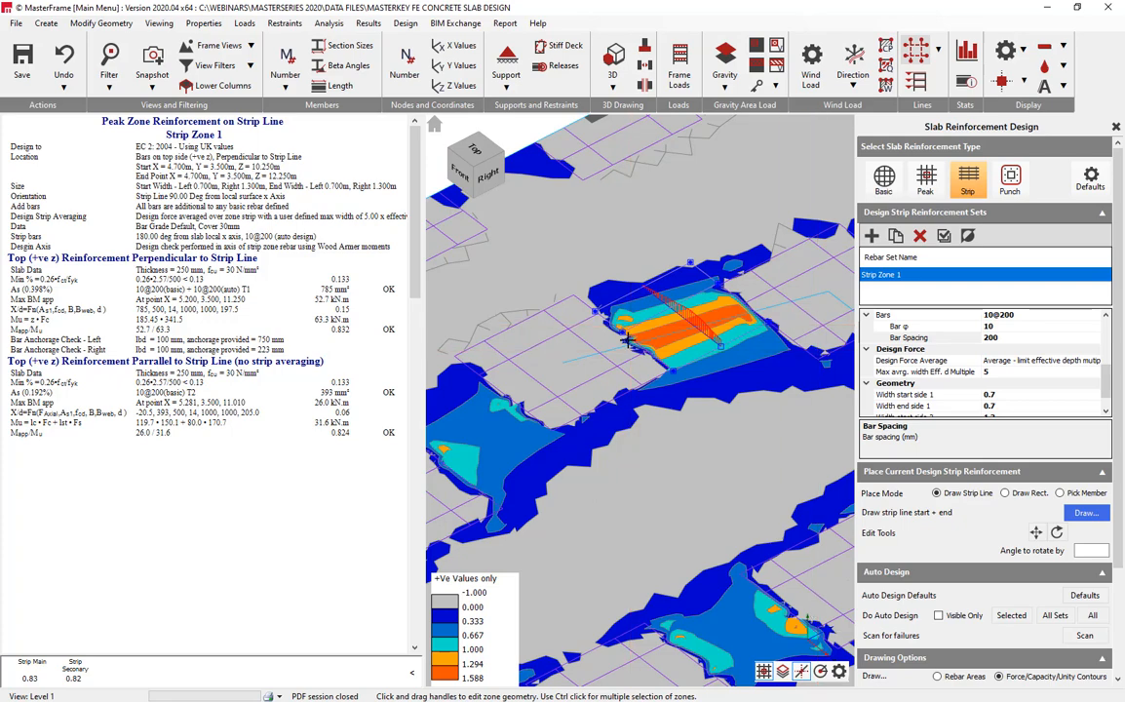
Return to the top view and display the Mr Unity Basic Hog yy contours around the bay between columns D2 and D3
middle_drag(628, 325, 685, 387)
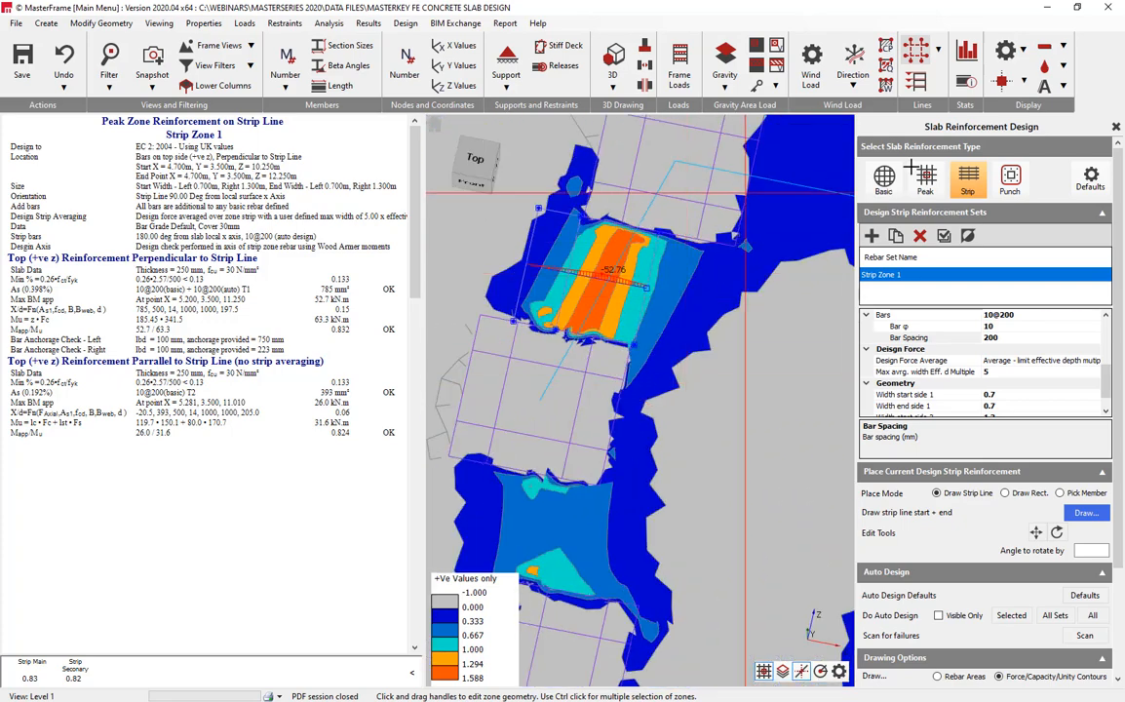
click(477, 161)
middle_drag(584, 247, 435, 401)
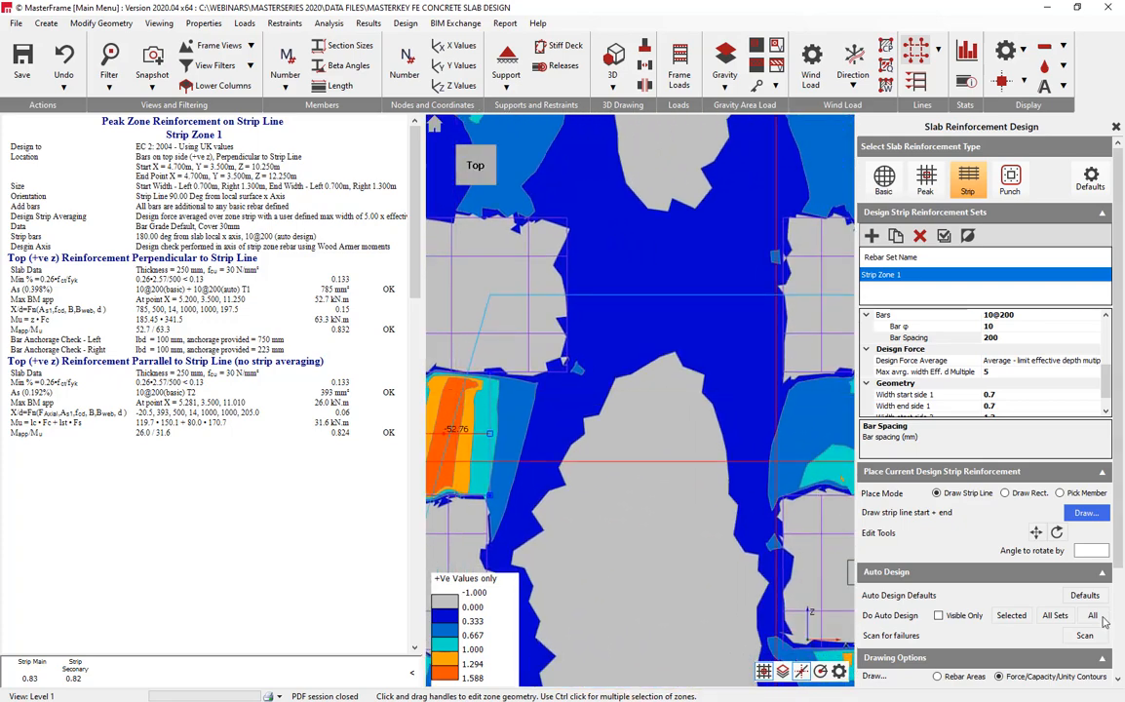
scroll(1051, 597, down, 3)
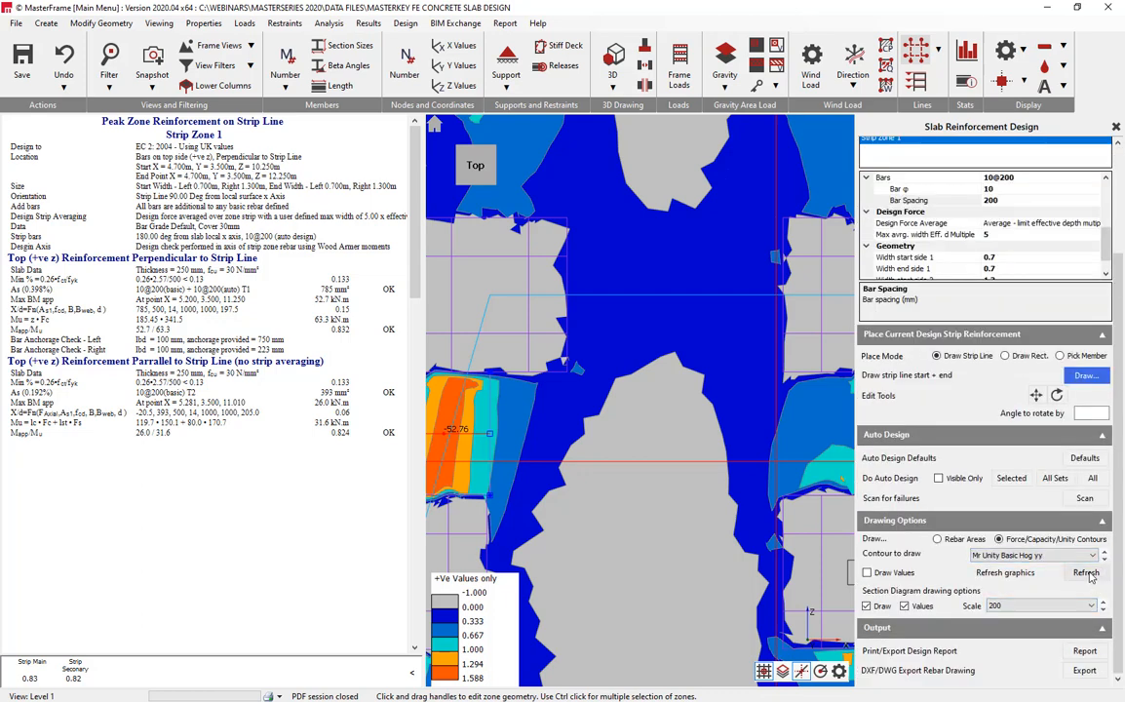
click(1088, 573)
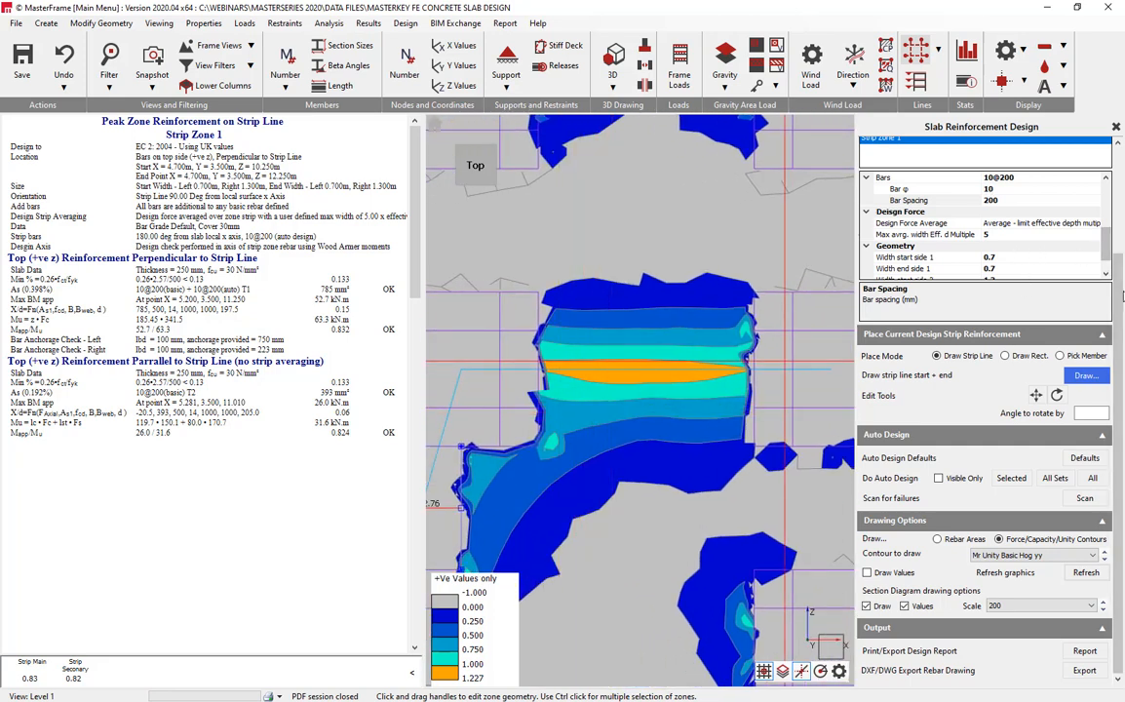
Add a second design strip reinforcement set with Slab 1 Lvl 1 as its parent surface, and check its bar properties
scroll(1033, 224, up, 3)
click(872, 235)
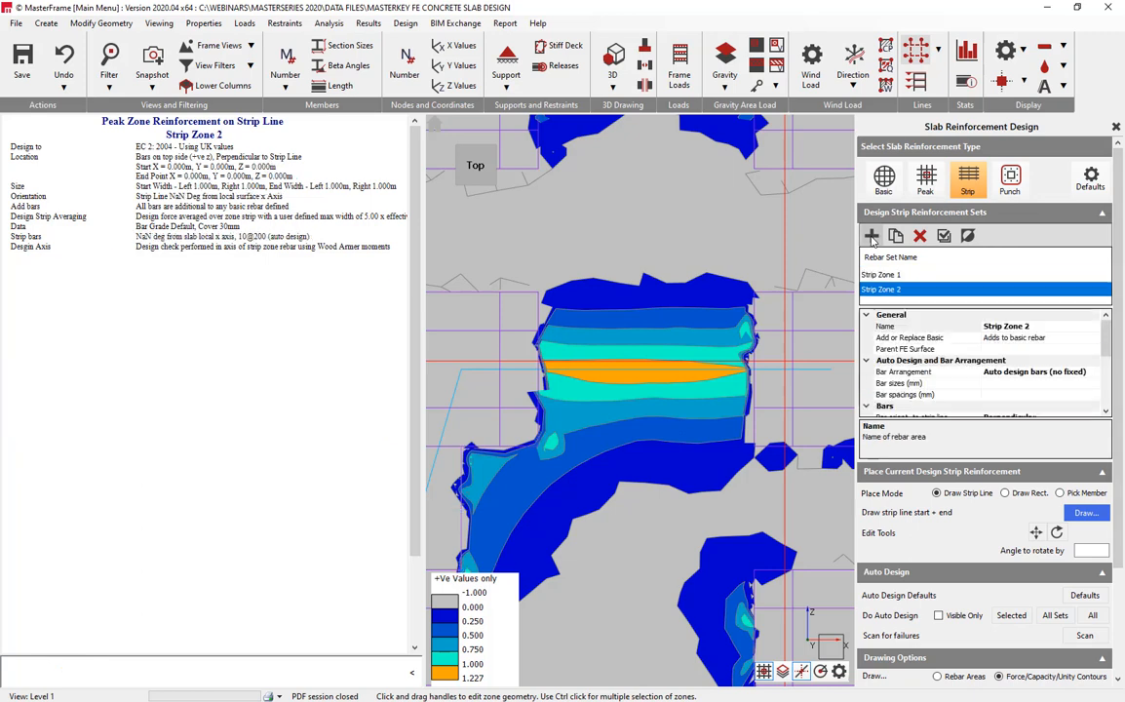
click(677, 261)
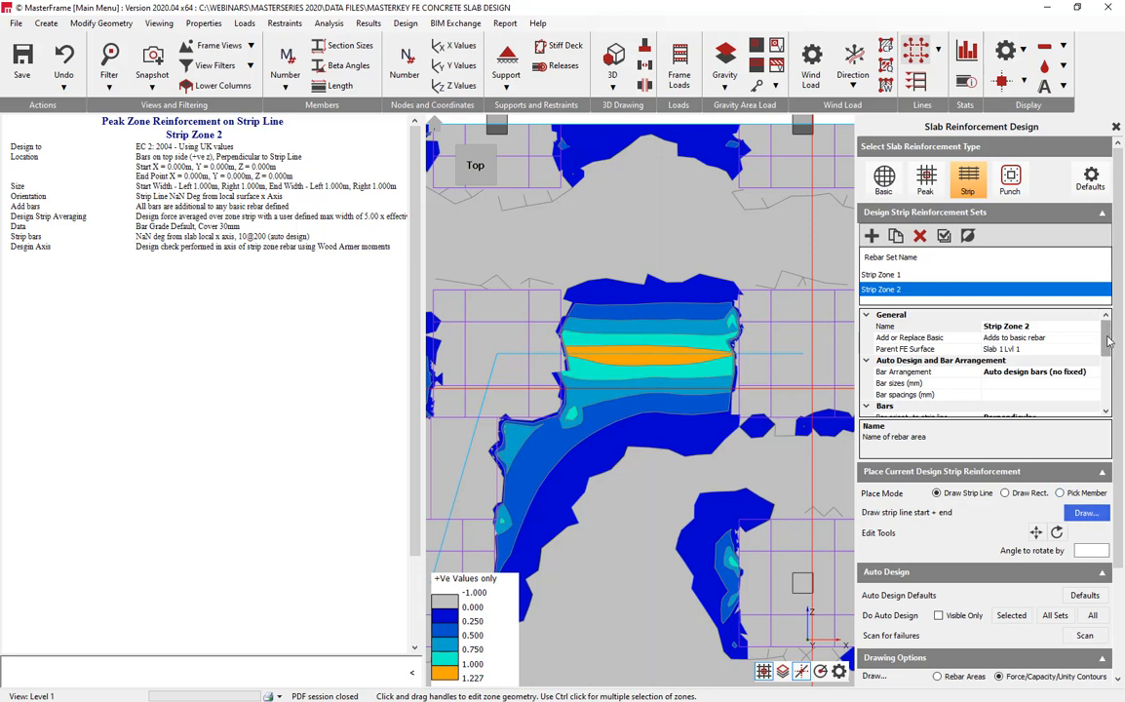
scroll(995, 327, down, 2)
Draw a 3.5 m strip line between the peak zones at columns D2 and D3, with side widths of 0.6 m and 0.5 m
click(1088, 516)
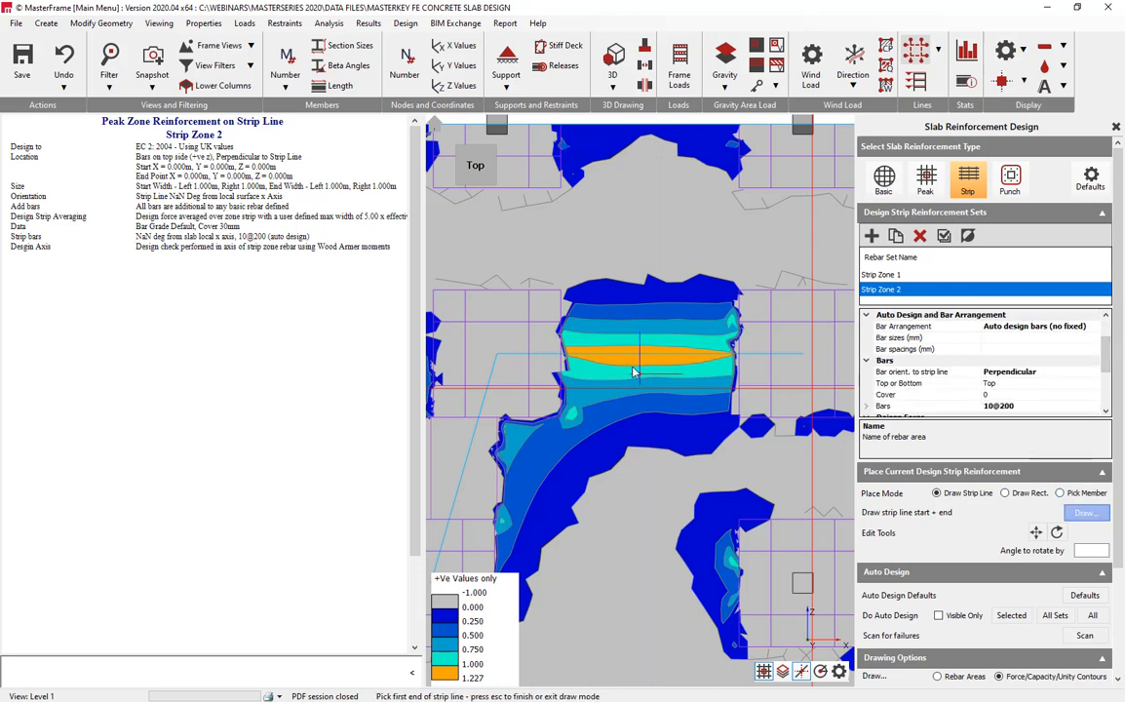
scroll(560, 353, up, 2)
click(563, 353)
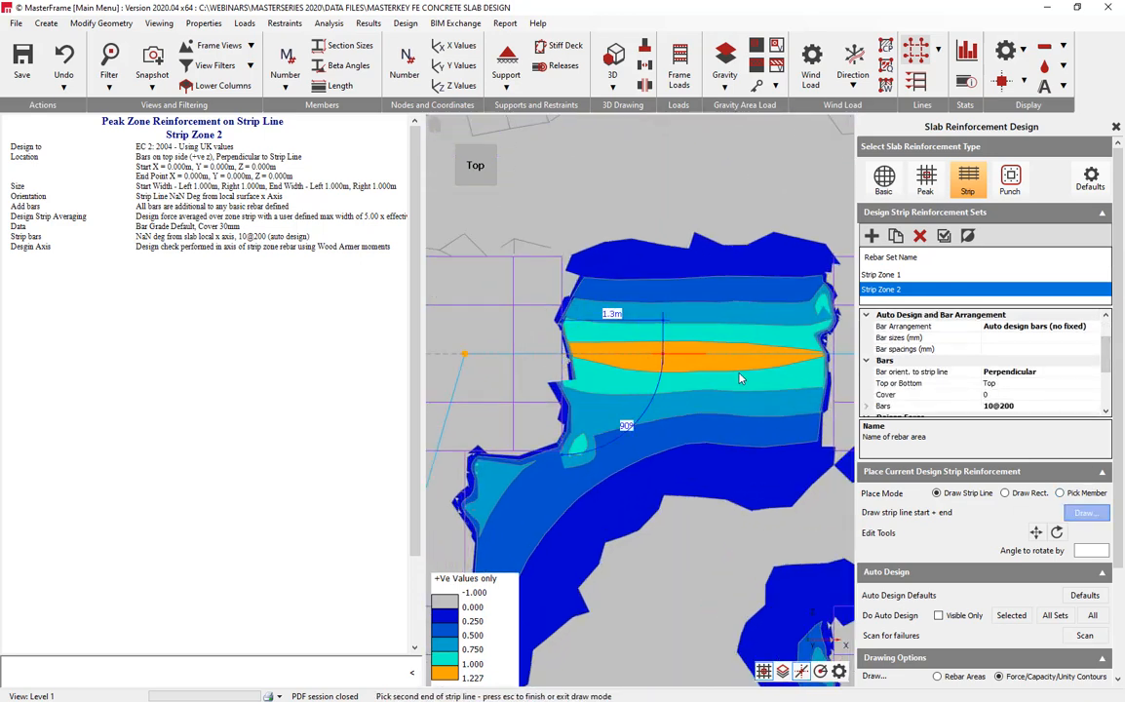
click(827, 355)
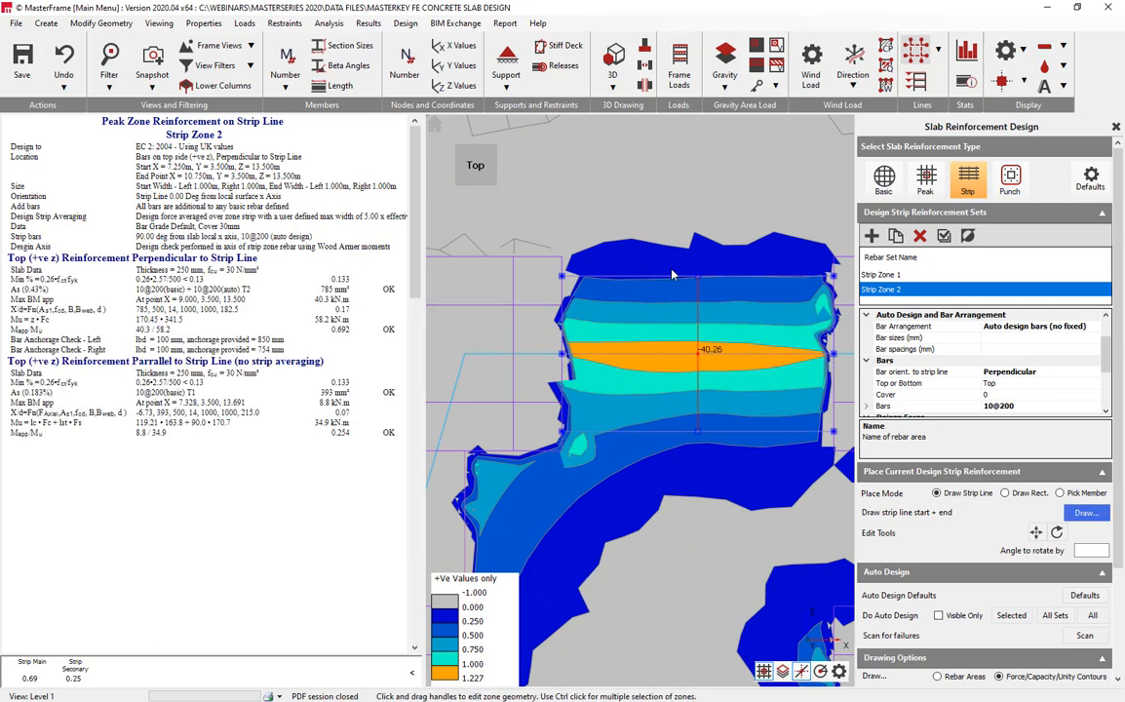
drag(697, 279, 697, 308)
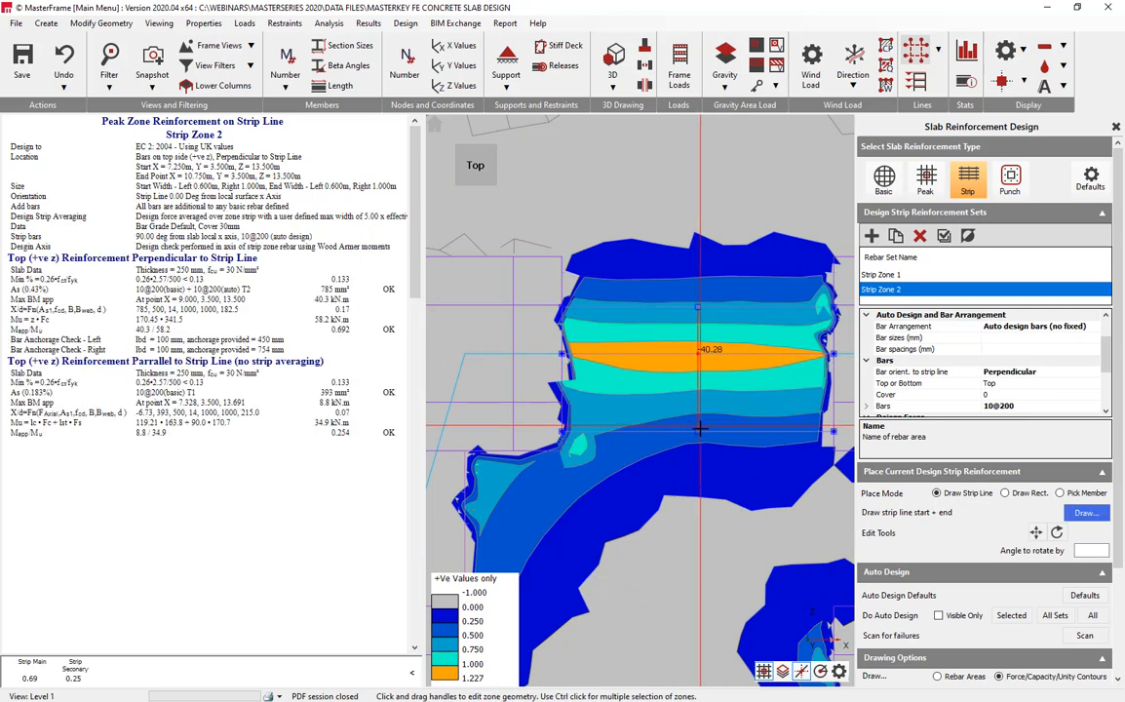
drag(697, 435, 697, 393)
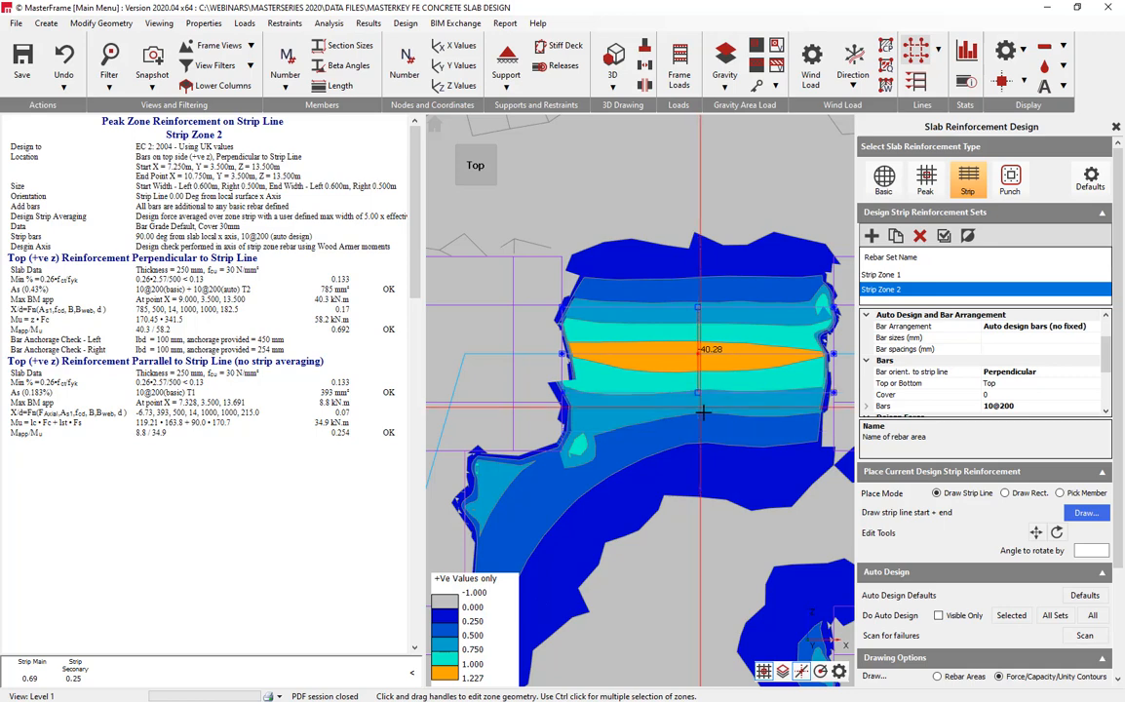
Auto-design Strip Zone 2 and set its bar spacing to 200 mm
scroll(735, 414, down, 2)
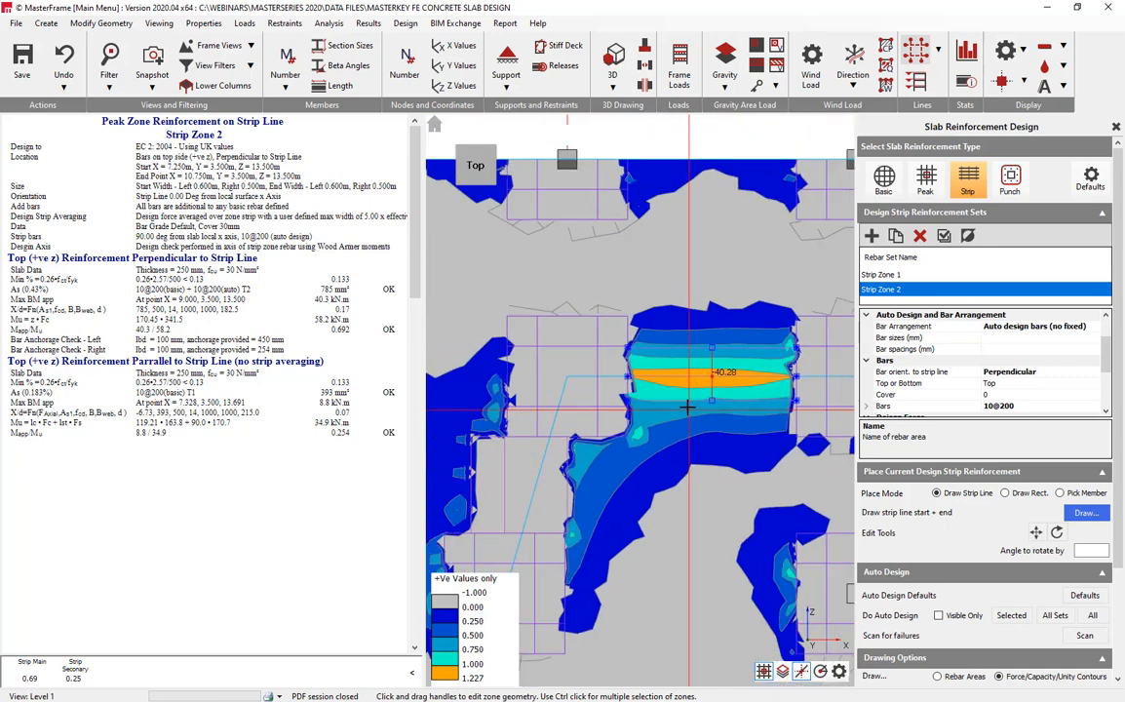
click(1022, 617)
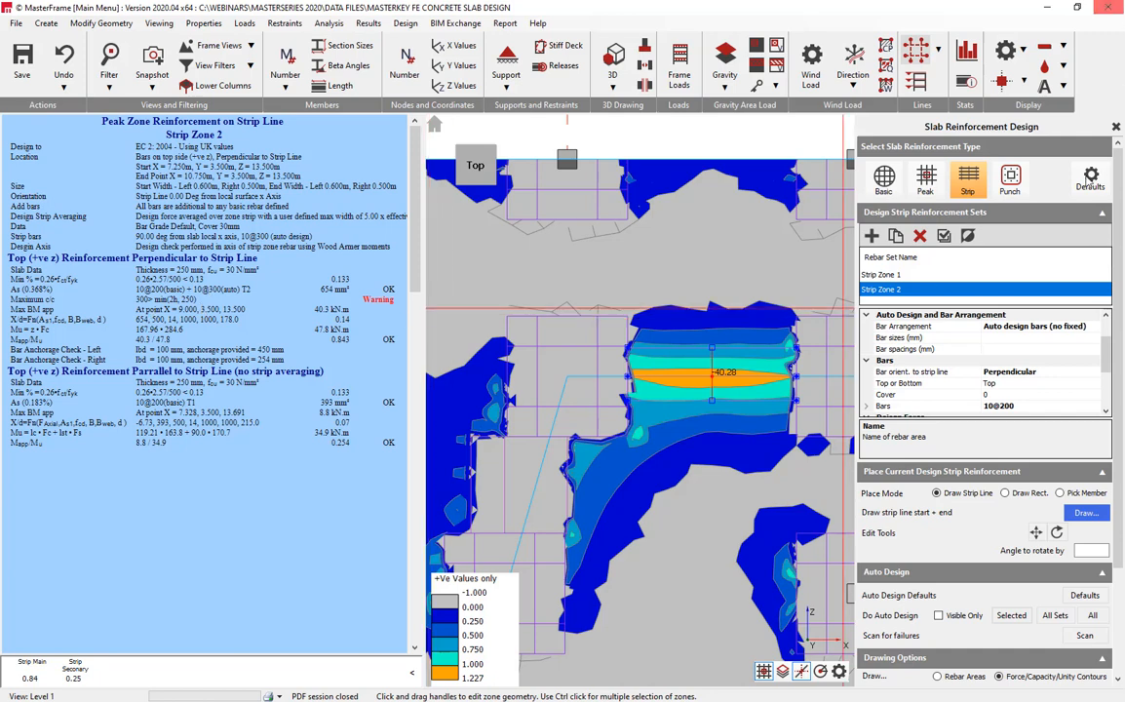
scroll(1118, 335, up, 2)
scroll(1118, 335, down, 2)
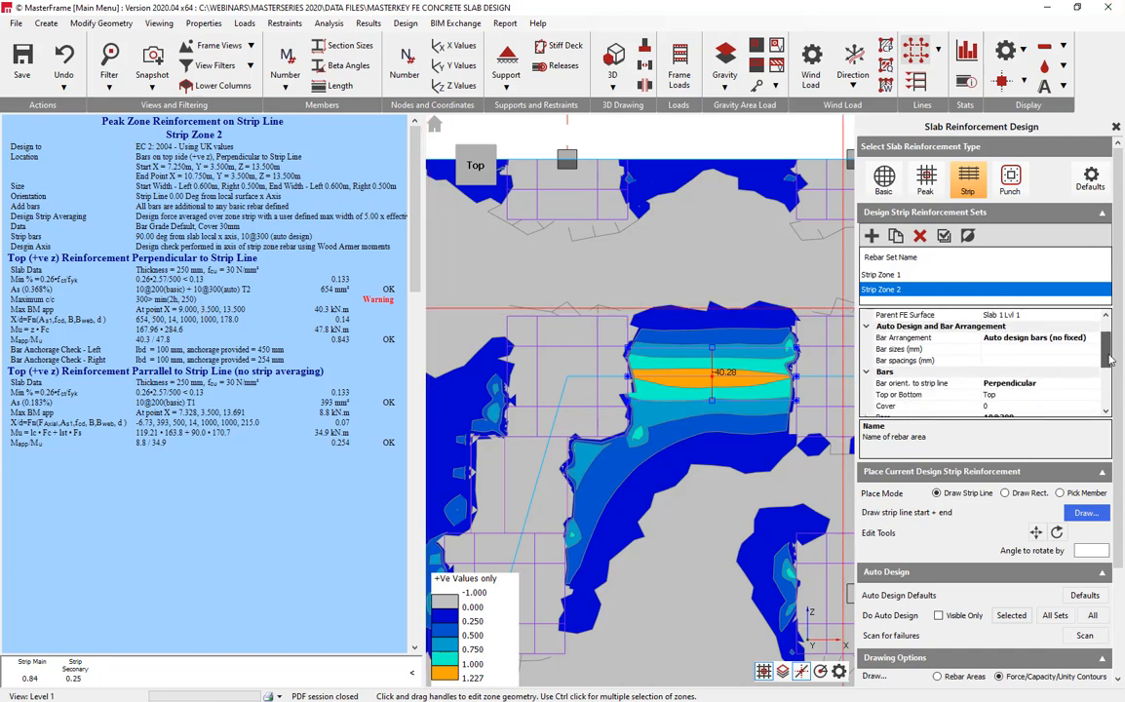
click(984, 394)
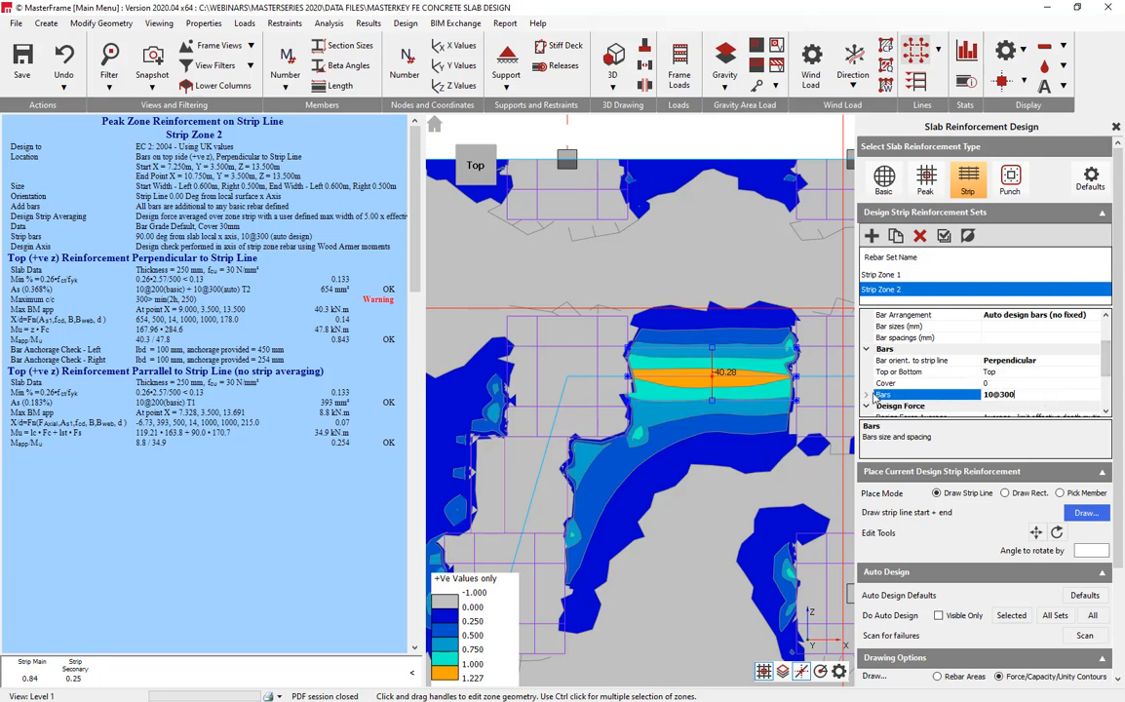
click(867, 395)
click(1026, 406)
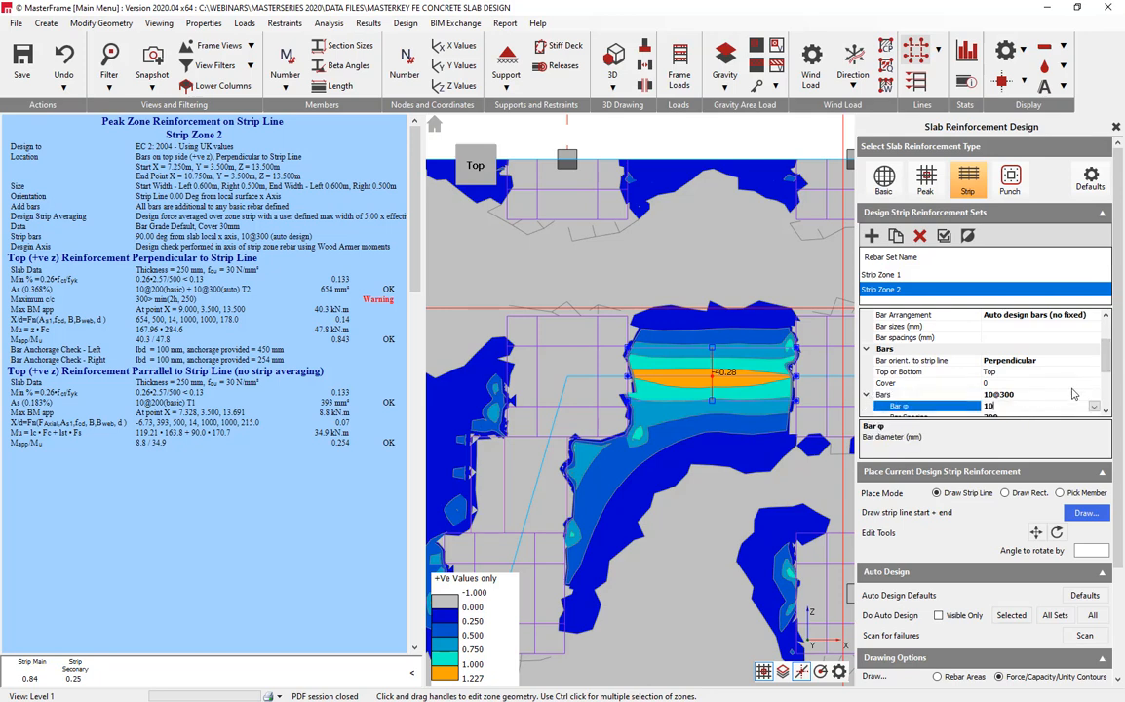
drag(1108, 357, 1109, 375)
click(1073, 361)
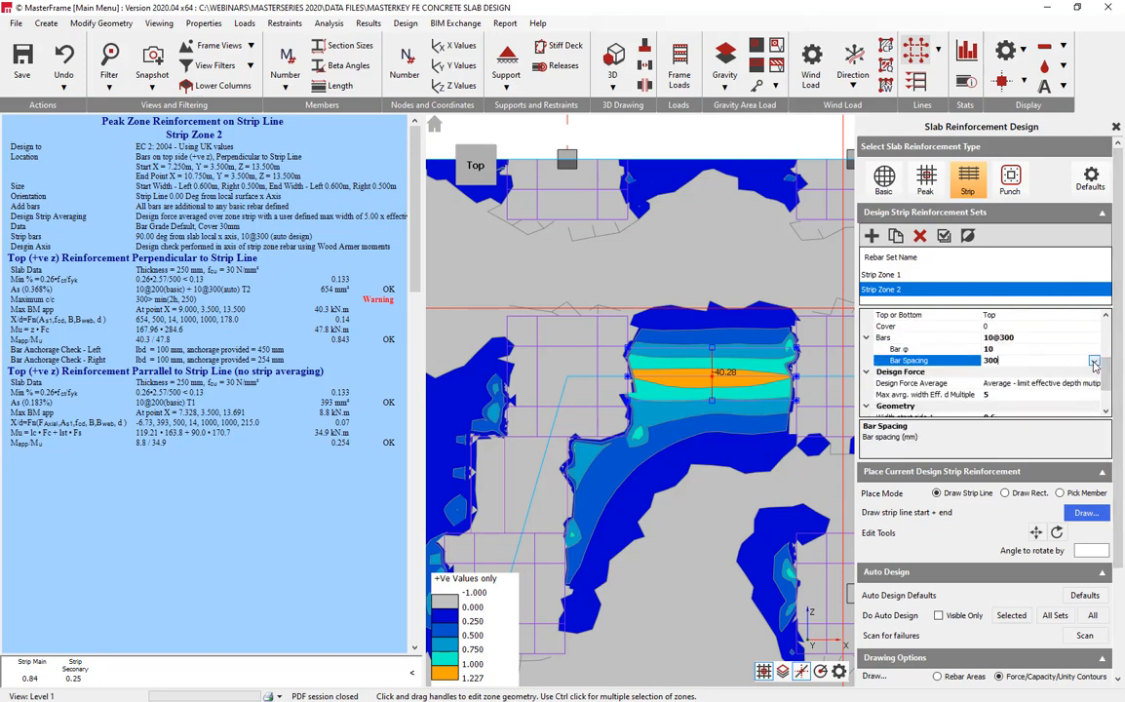
click(1095, 361)
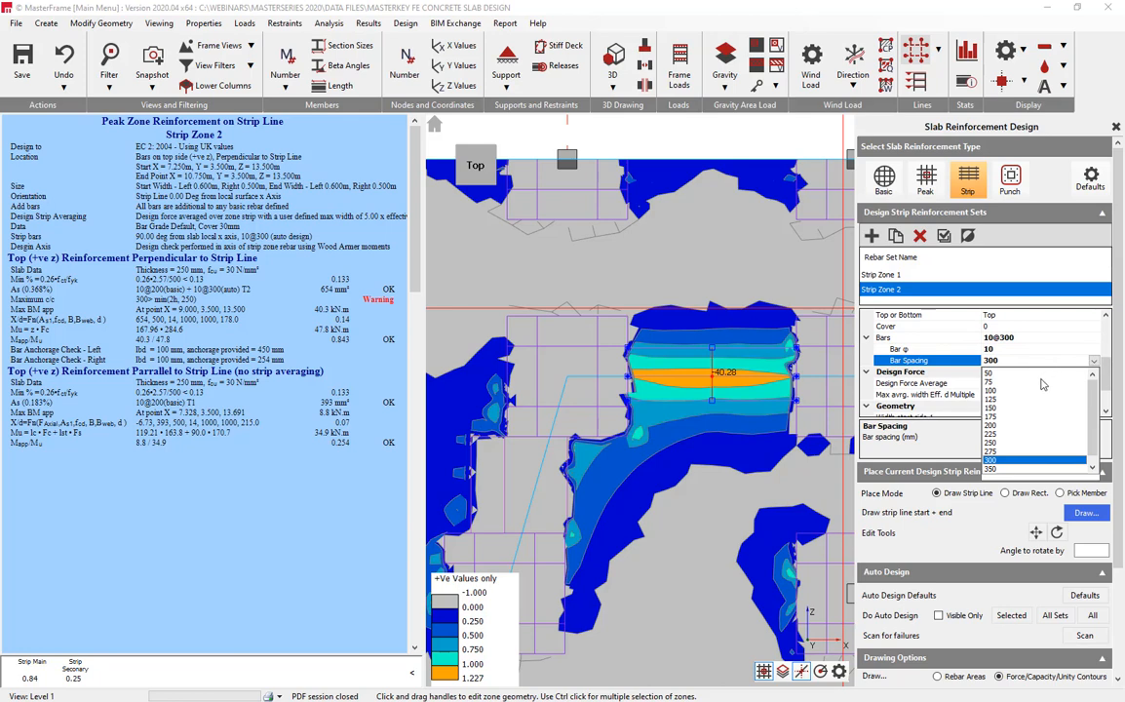
click(999, 427)
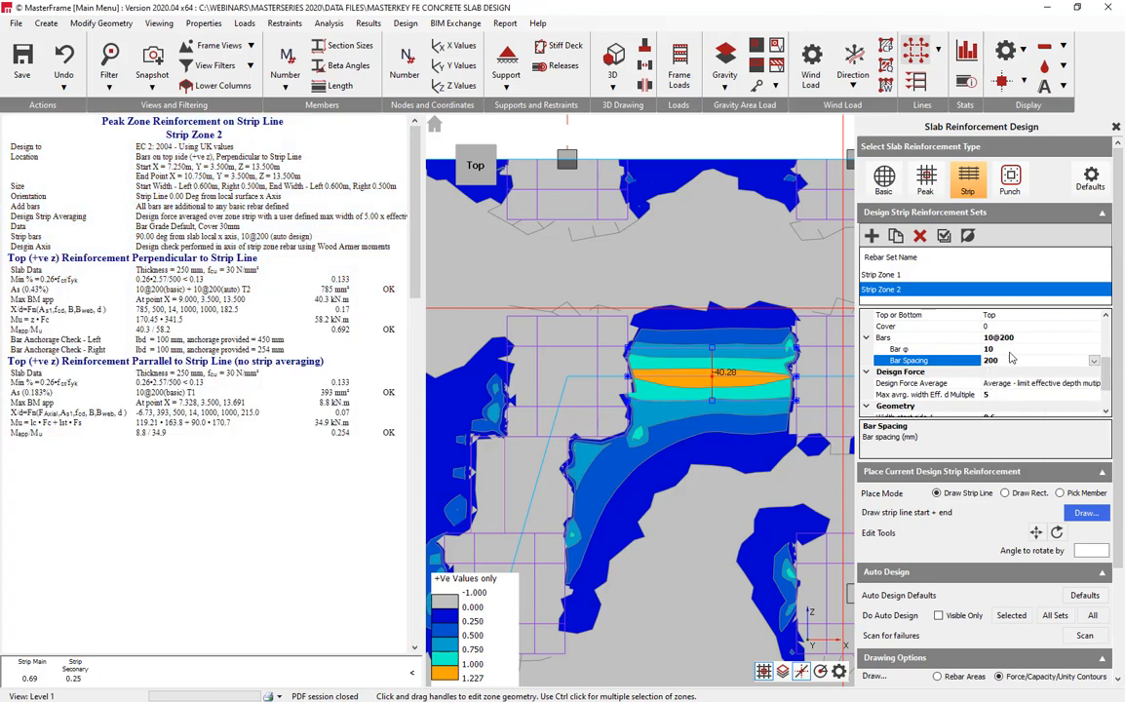
Switch to the basic reinforcement design and examine the Mr Unity Basic Hog yy contours around the columns of the angled slab
scroll(644, 484, down, 3)
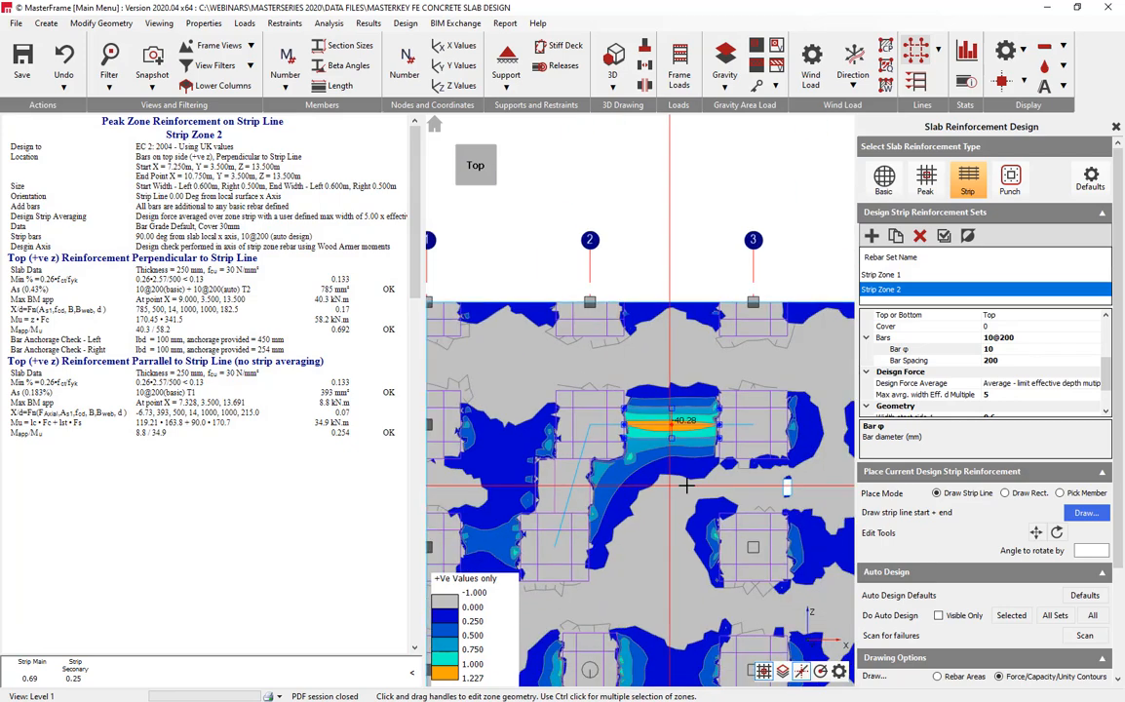
middle_drag(686, 485, 607, 295)
scroll(613, 293, down, 4)
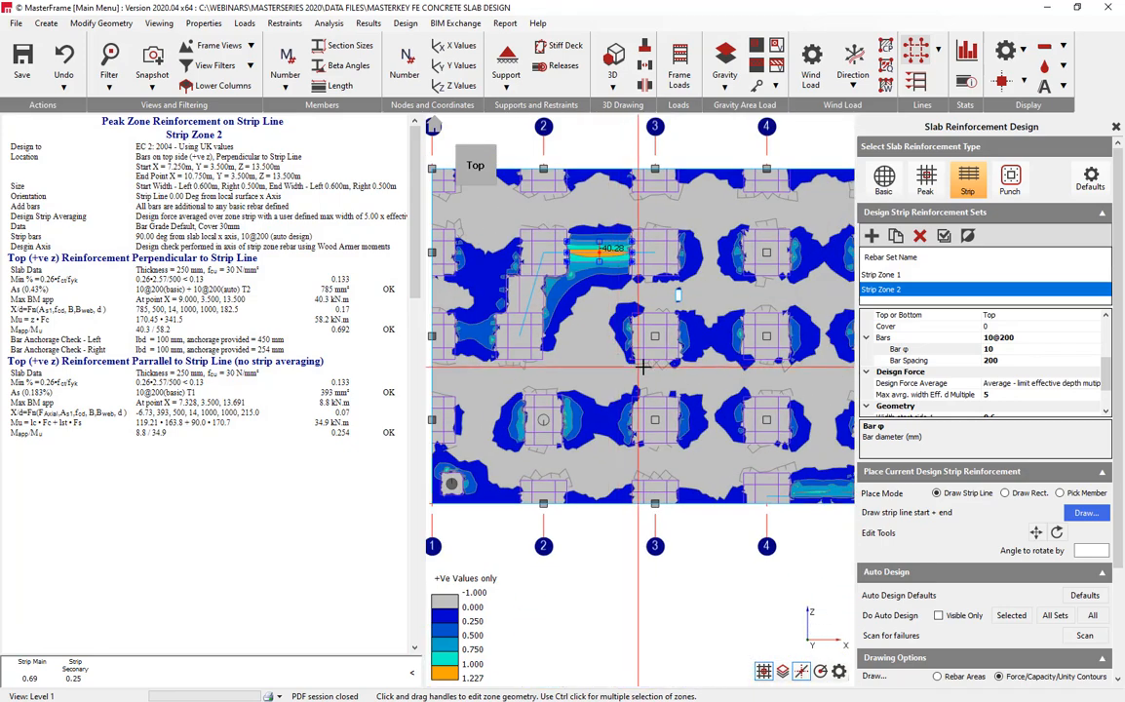
middle_drag(767, 364, 716, 402)
scroll(716, 401, down, 2)
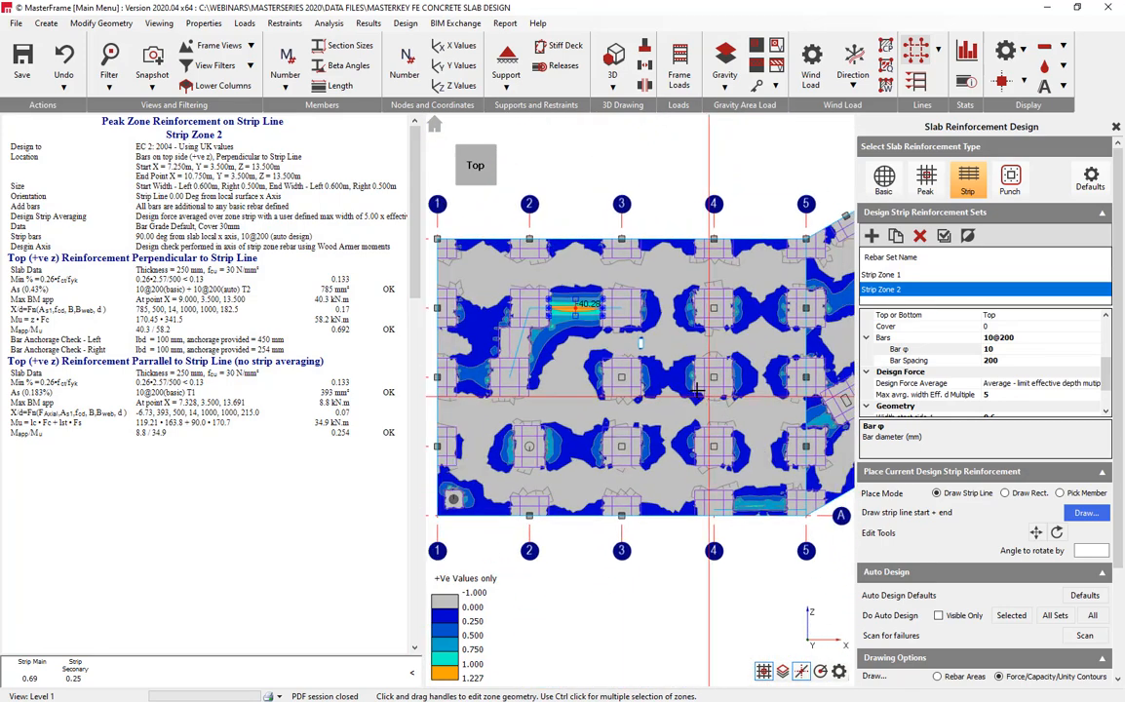
click(894, 184)
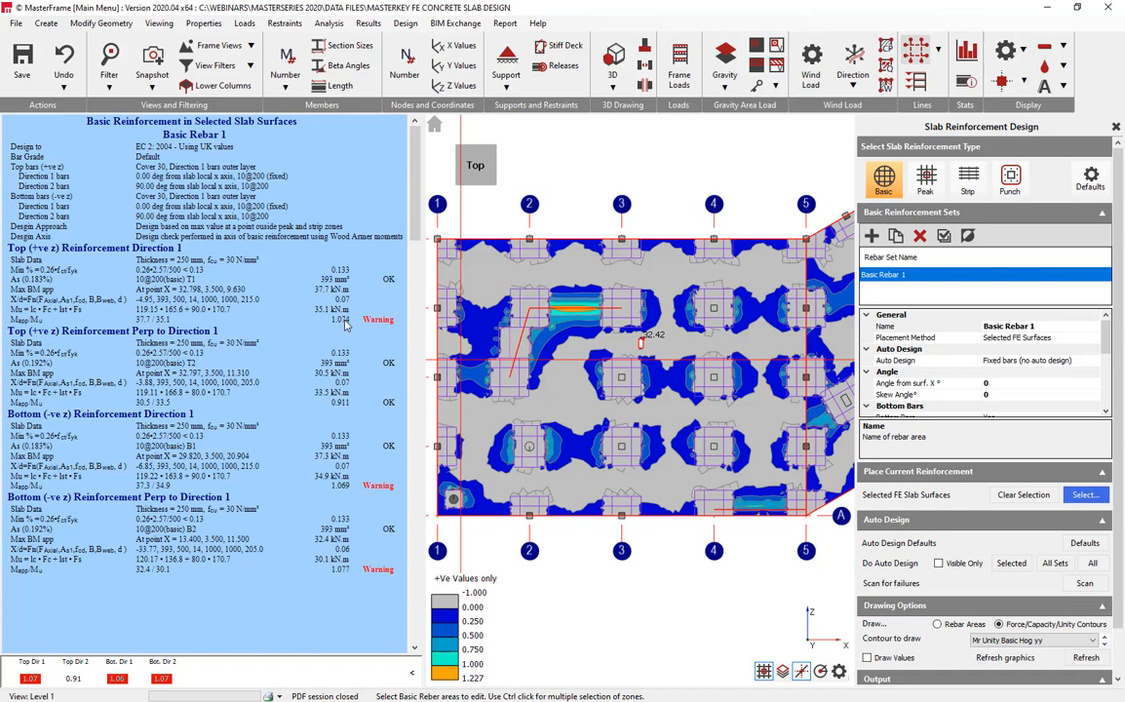
middle_drag(644, 347, 489, 338)
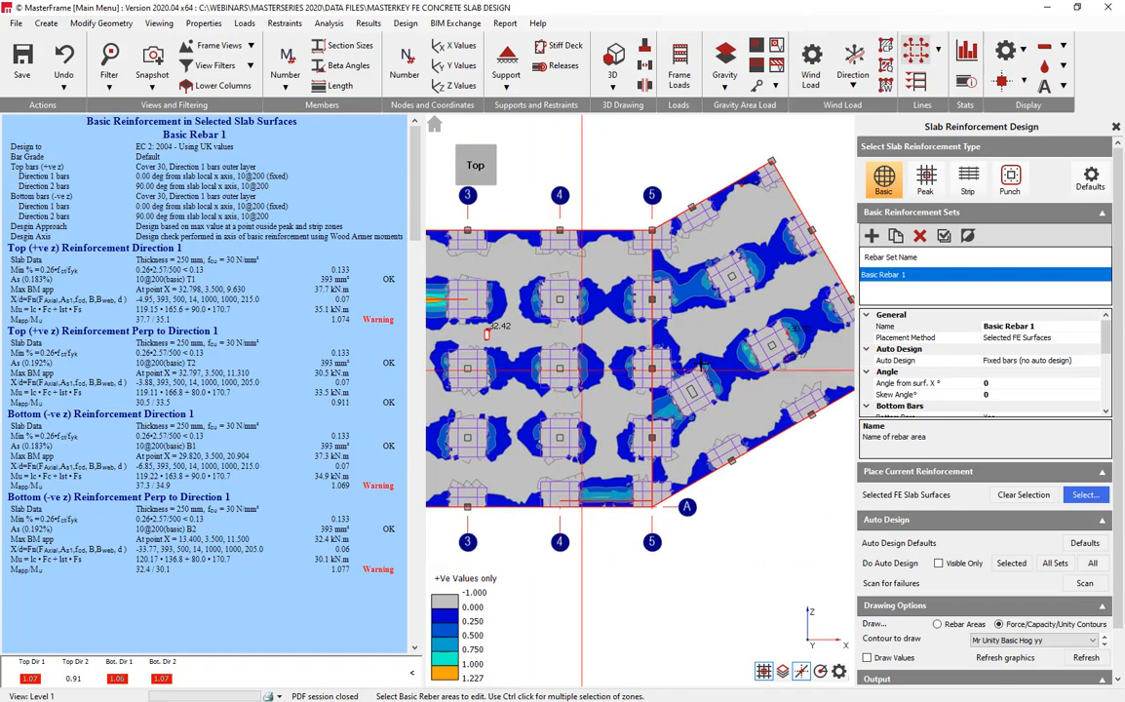
scroll(771, 307, up, 5)
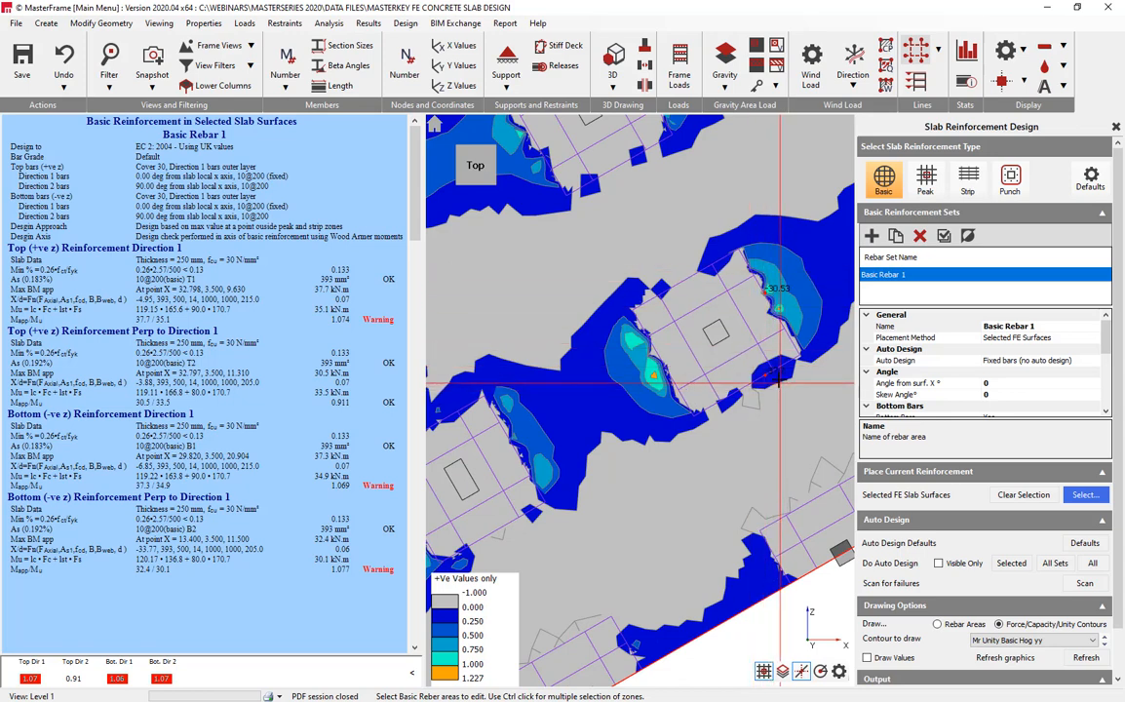
Turn off the contours, and display the Top Direction 2 rebar areas for all sets across both slabs
click(1034, 640)
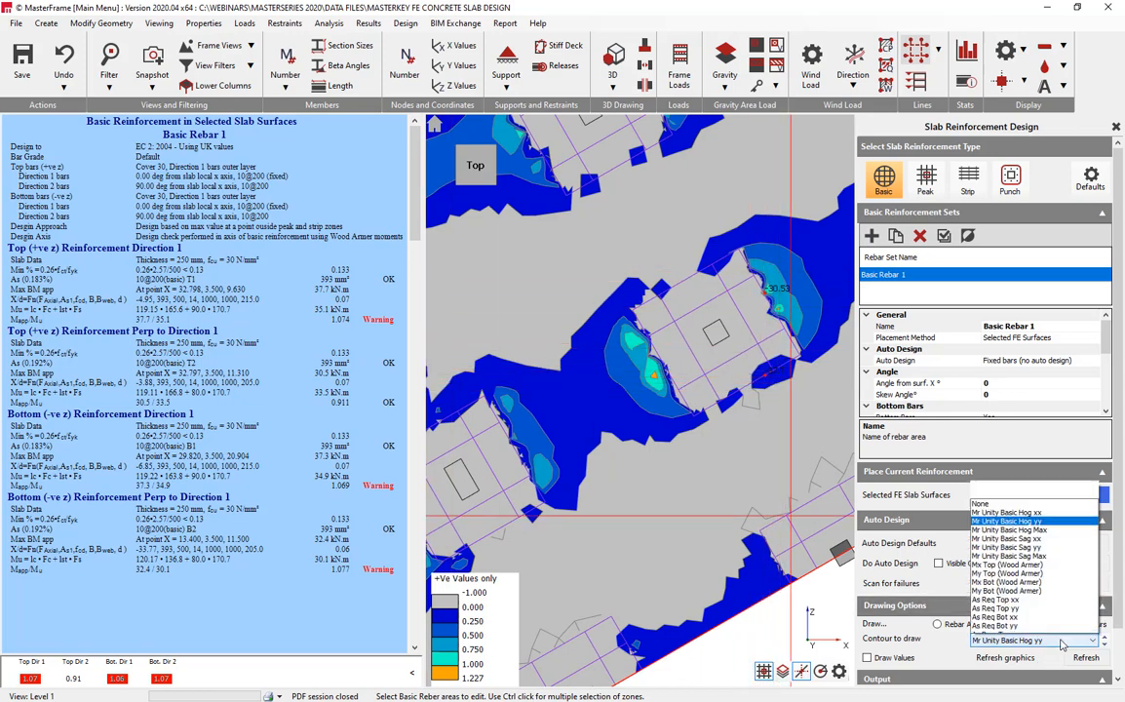
click(985, 438)
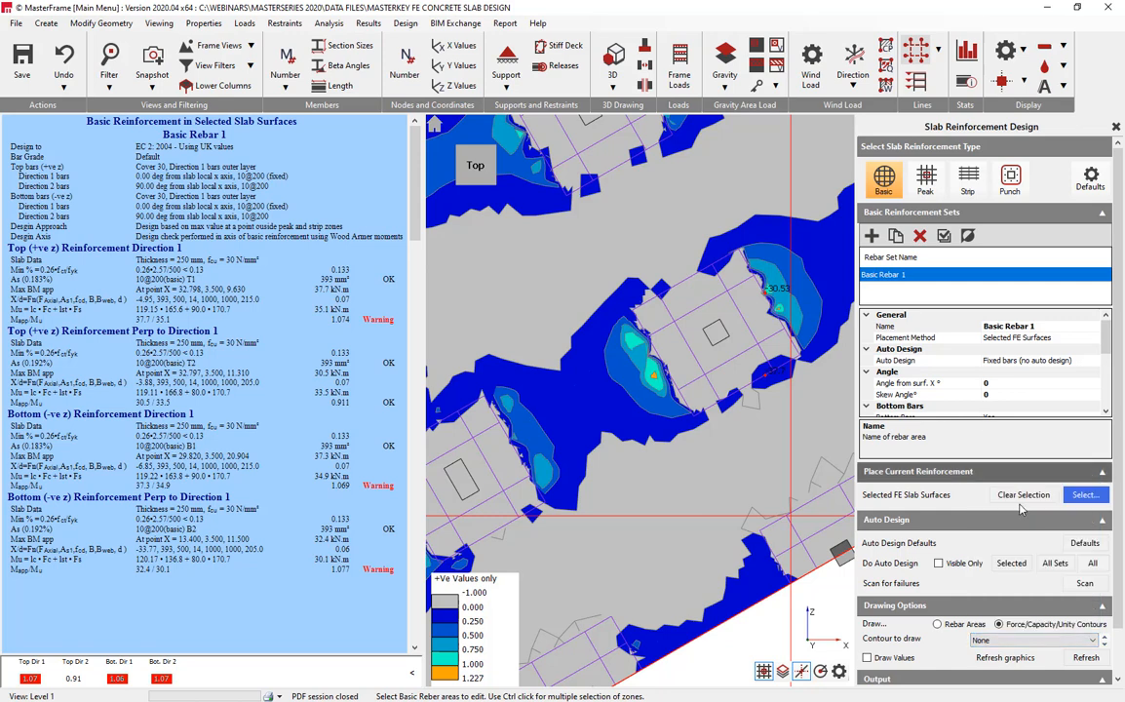
click(1097, 658)
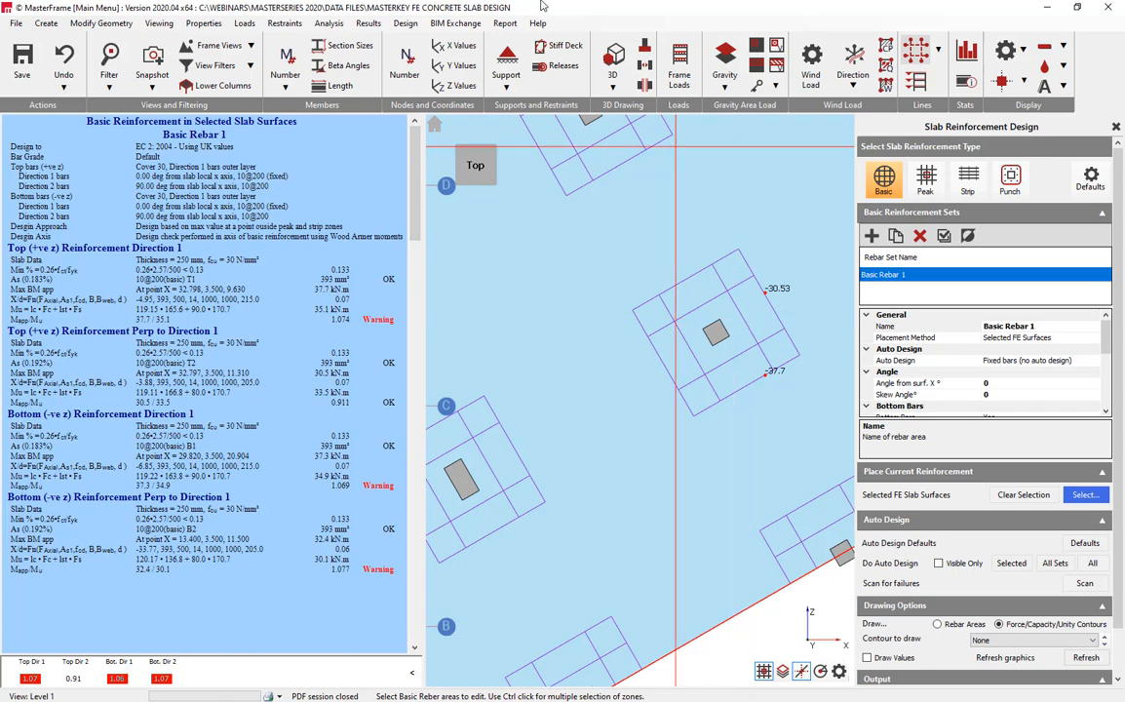
scroll(748, 436, down, 5)
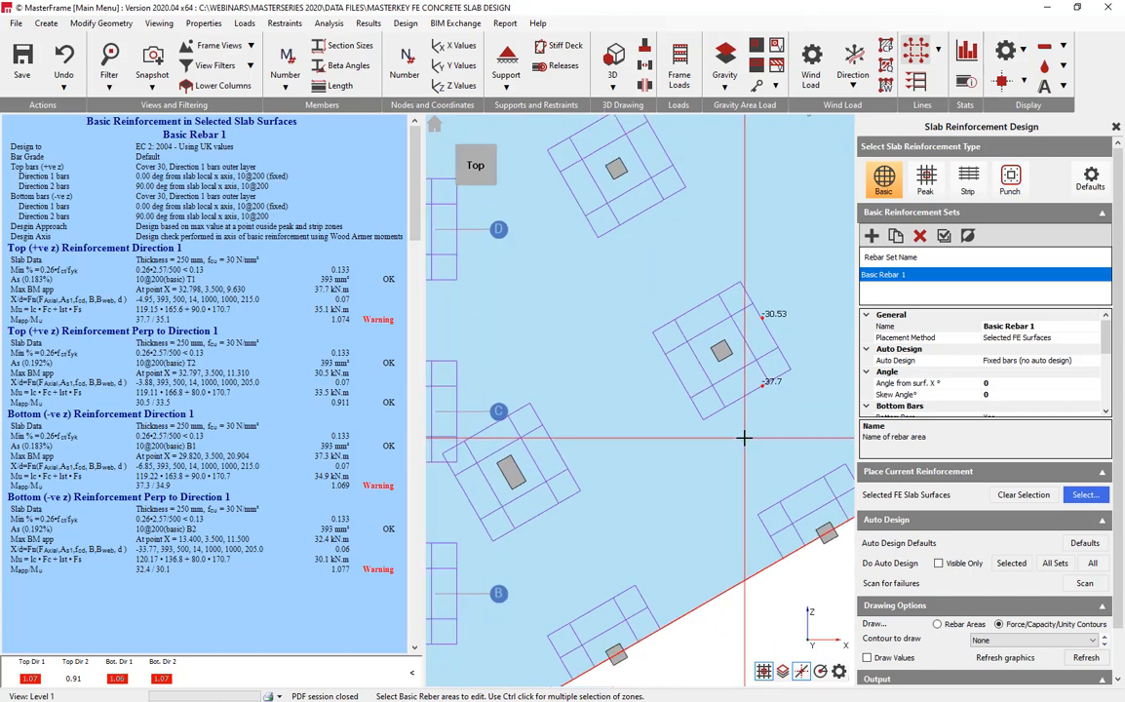
scroll(682, 429, down, 3)
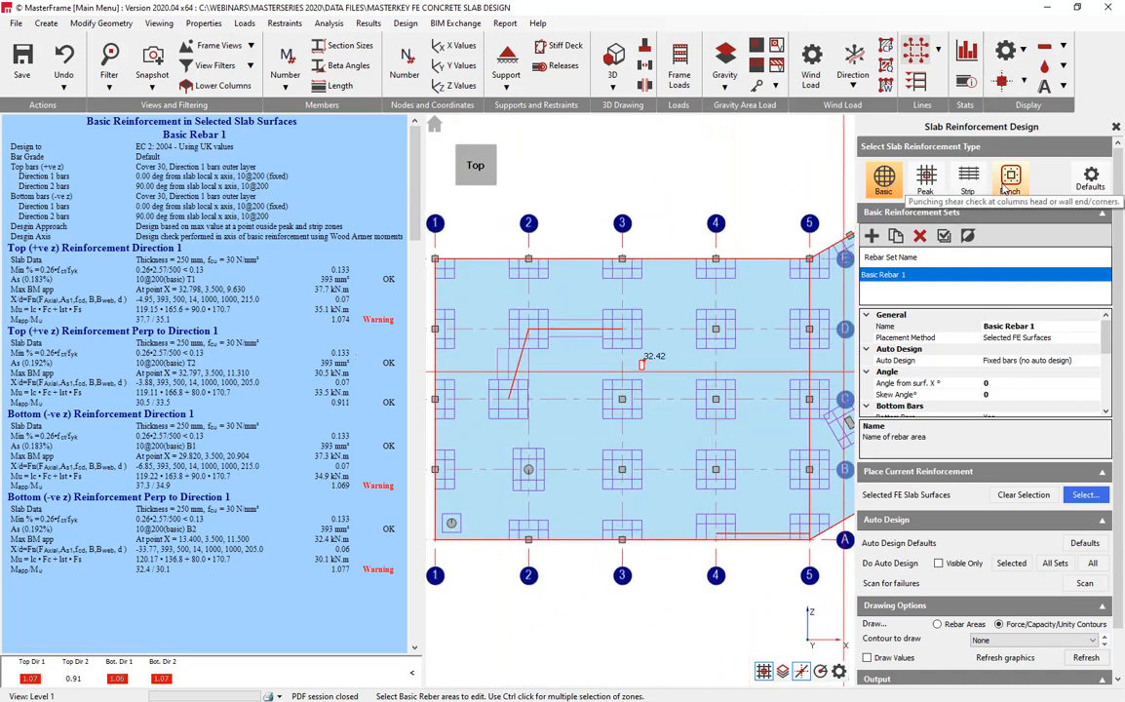
click(938, 624)
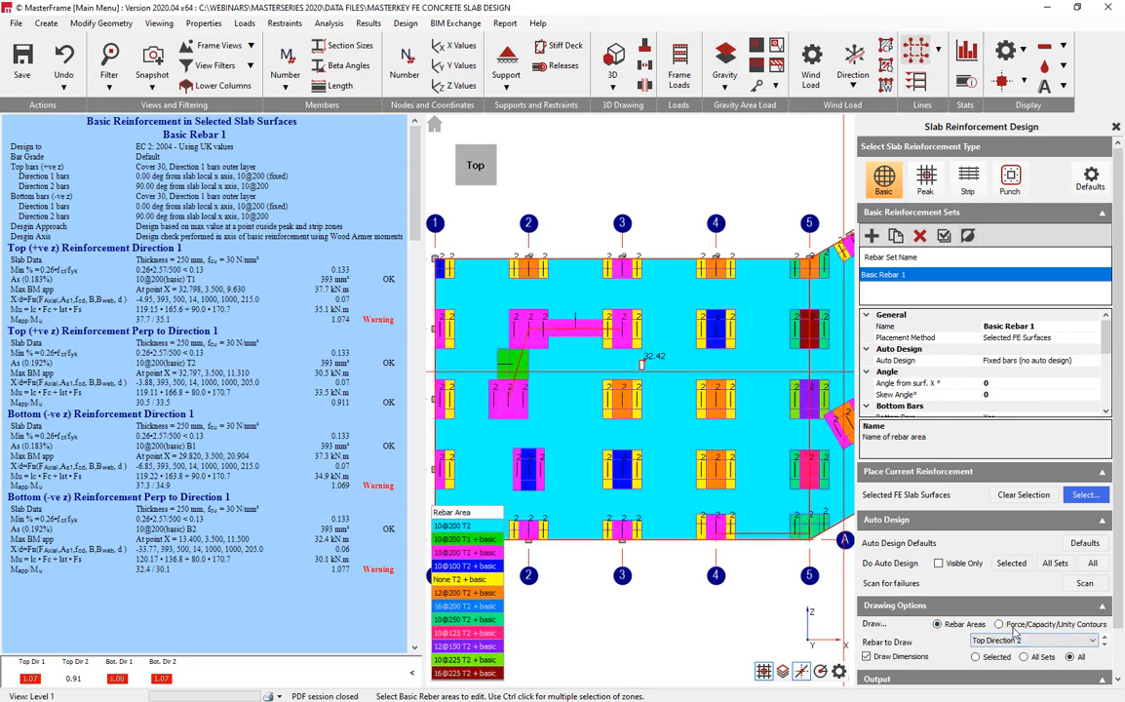
middle_drag(712, 421, 504, 476)
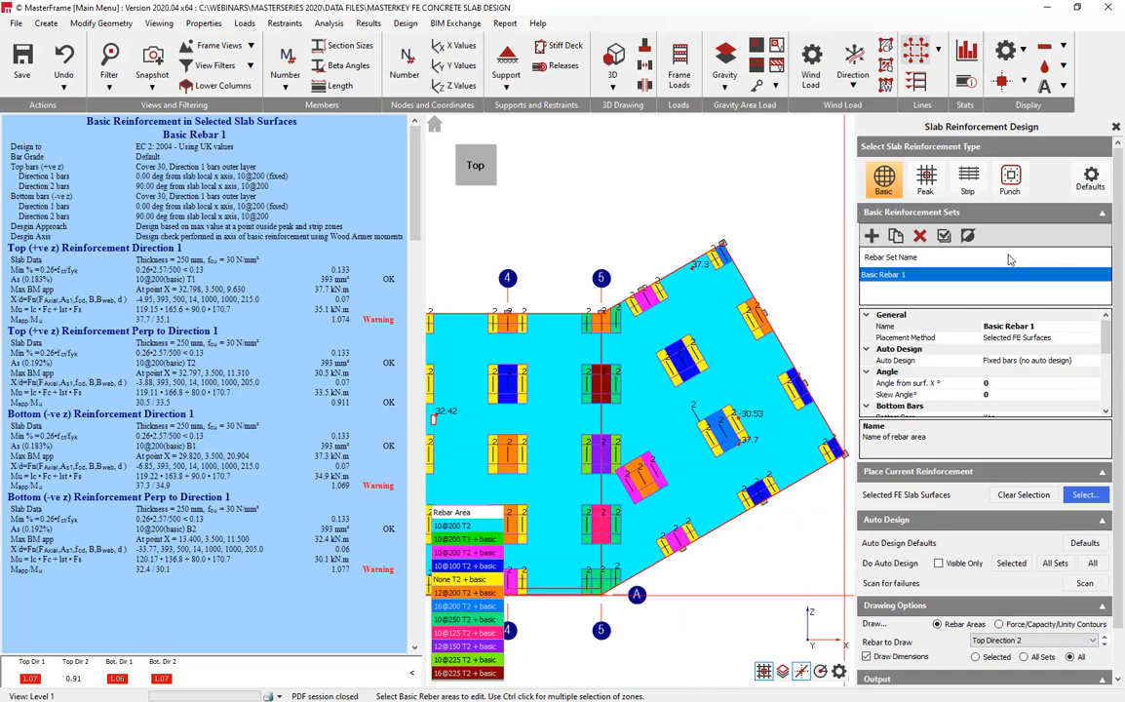
Display the Mr Unity Basic Sag xx contours and examine the highly utilised areas in the angled slab's outer bay
click(1034, 640)
click(1033, 640)
click(1032, 624)
click(1033, 640)
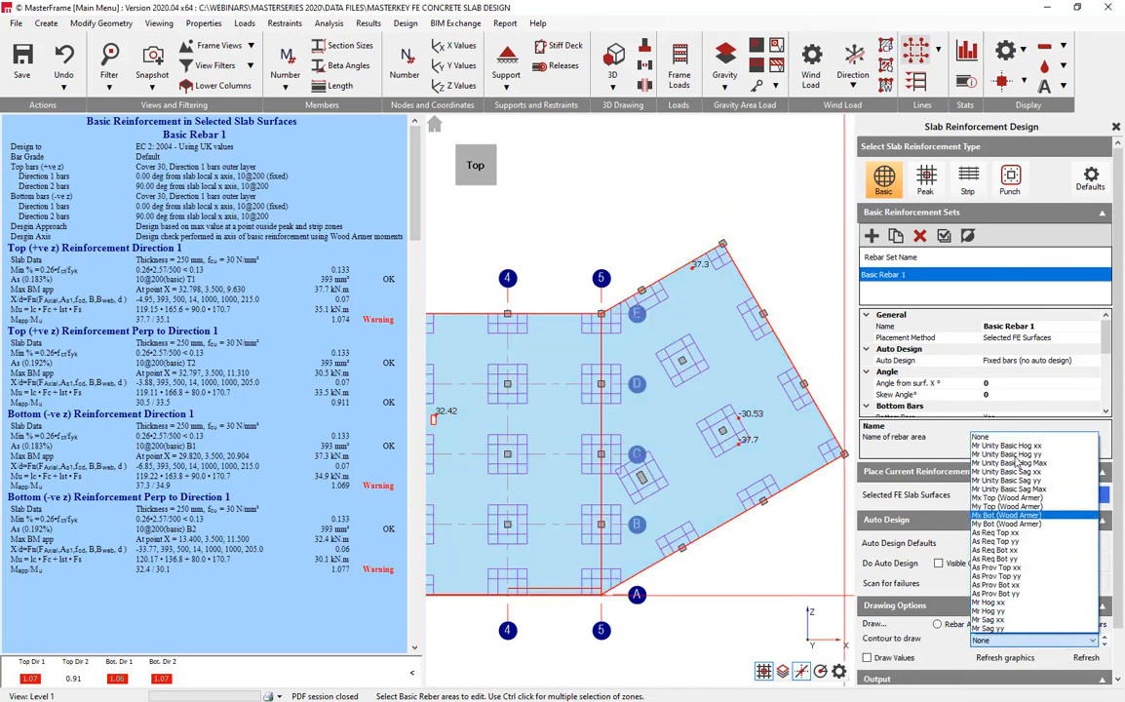
click(1021, 474)
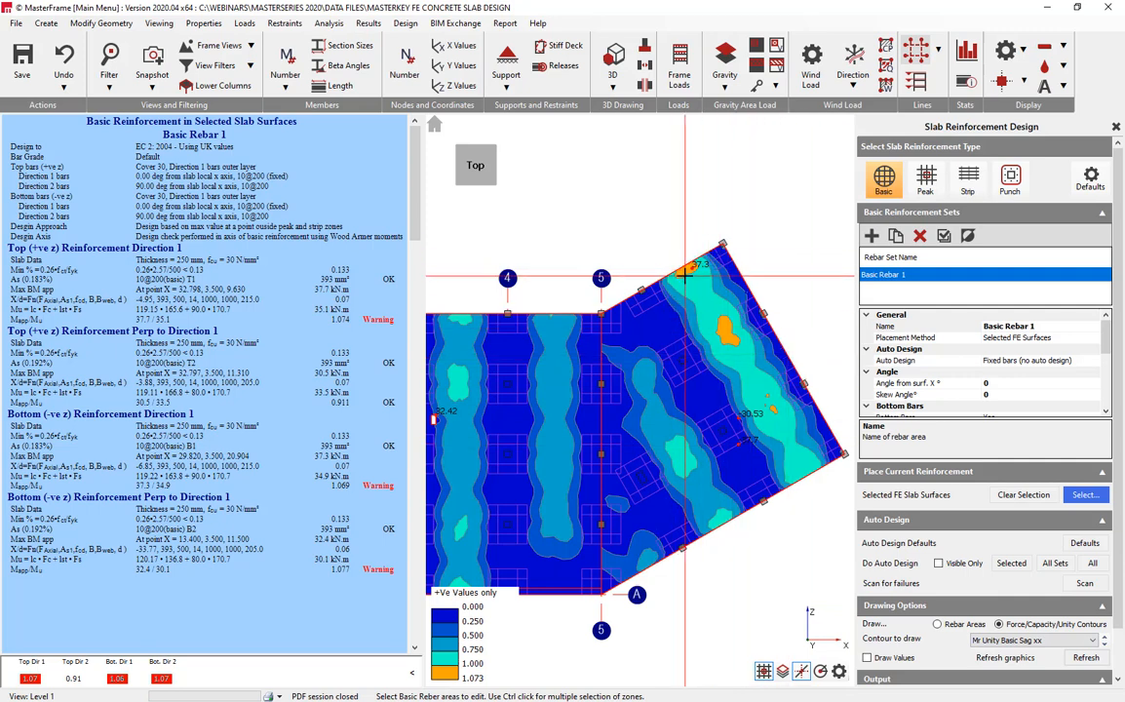
scroll(686, 277, up, 2)
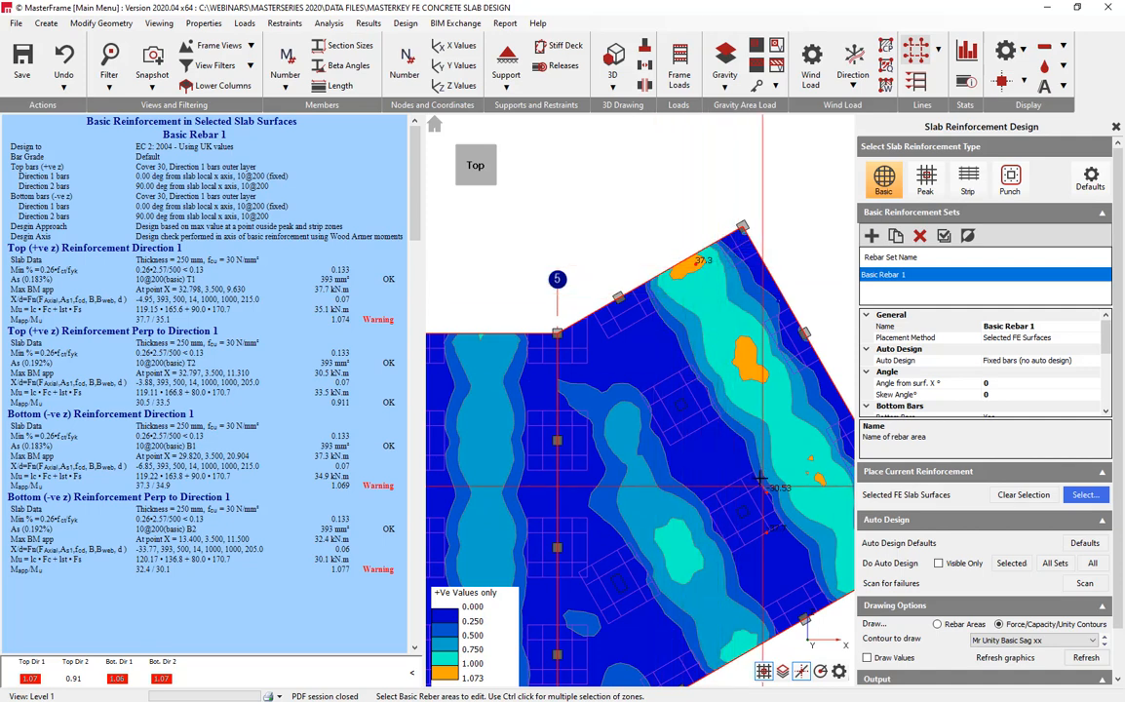
scroll(715, 392, up, 2)
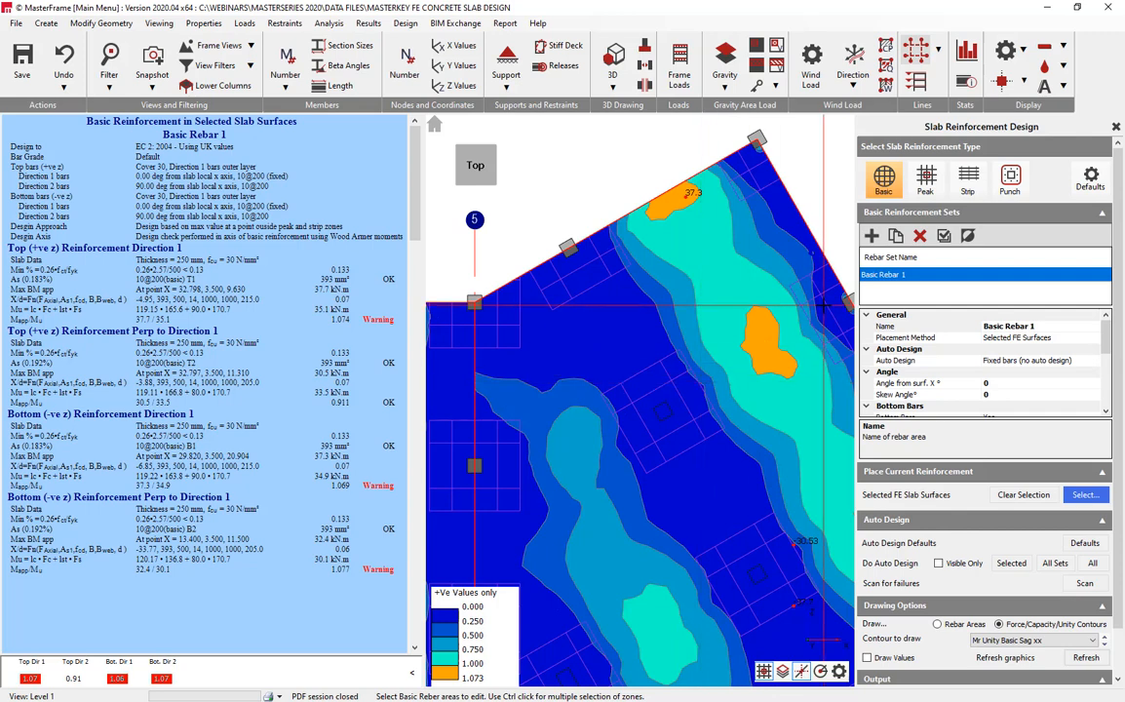
scroll(768, 341, down, 2)
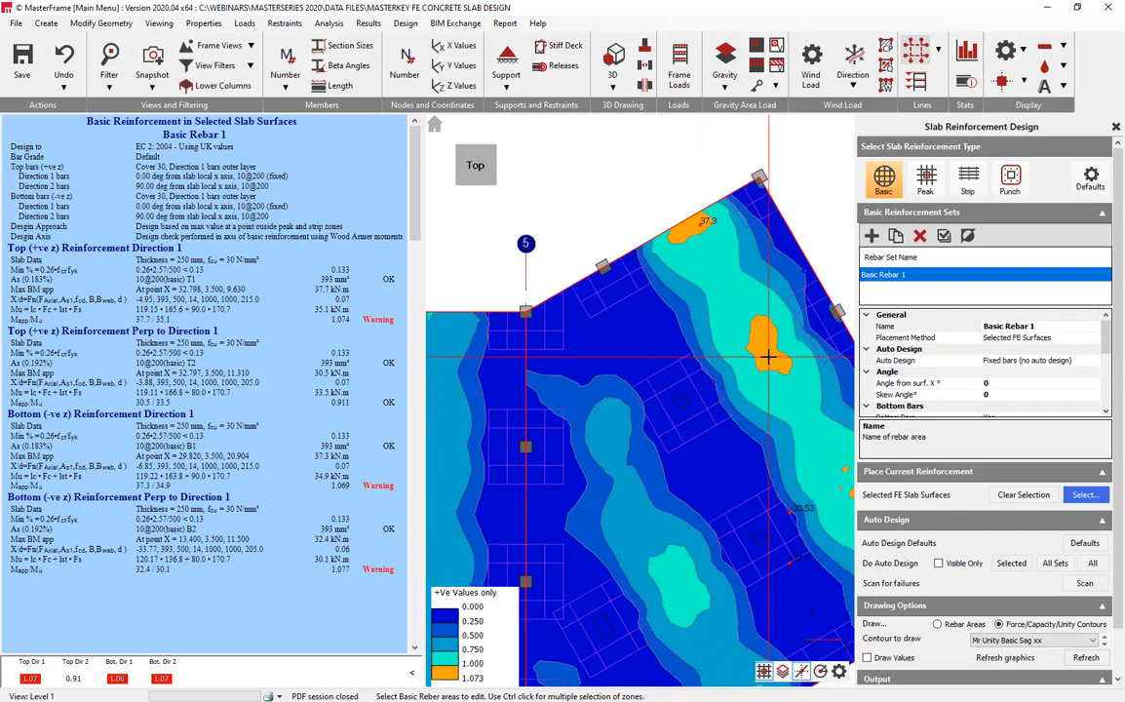
scroll(777, 378, down, 1)
middle_drag(777, 381, 680, 333)
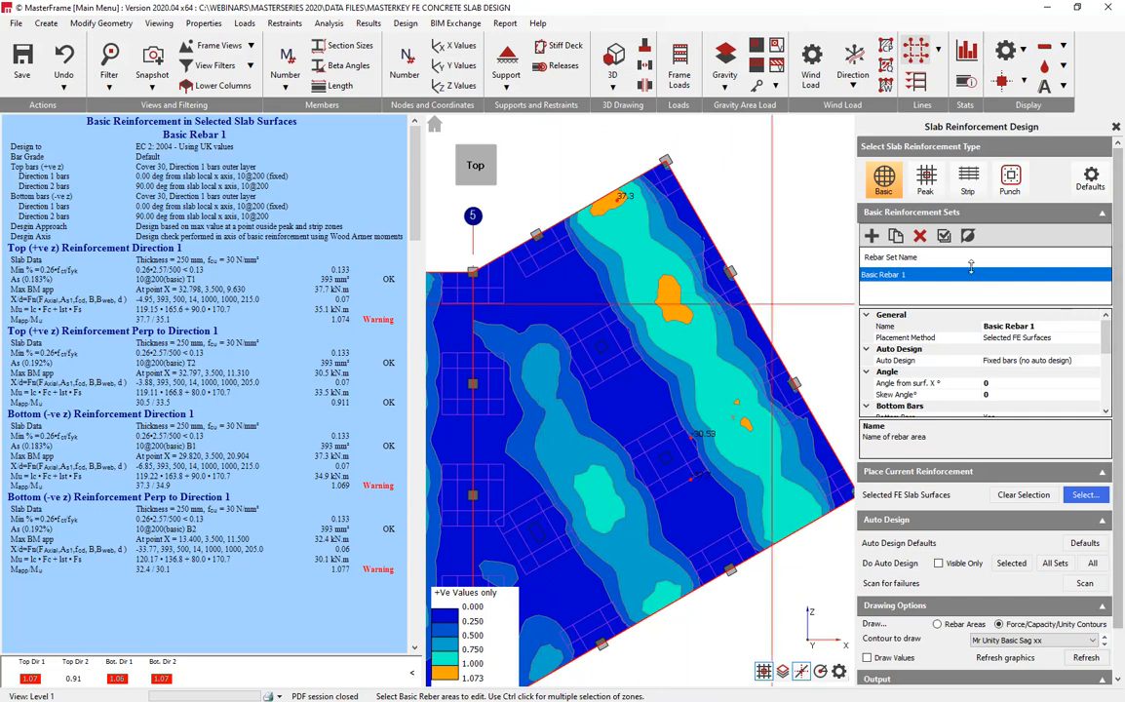
Add a second basic reinforcement set placed by drawn regions, with Slab 2 Lvl 1 as its parent surface
click(873, 237)
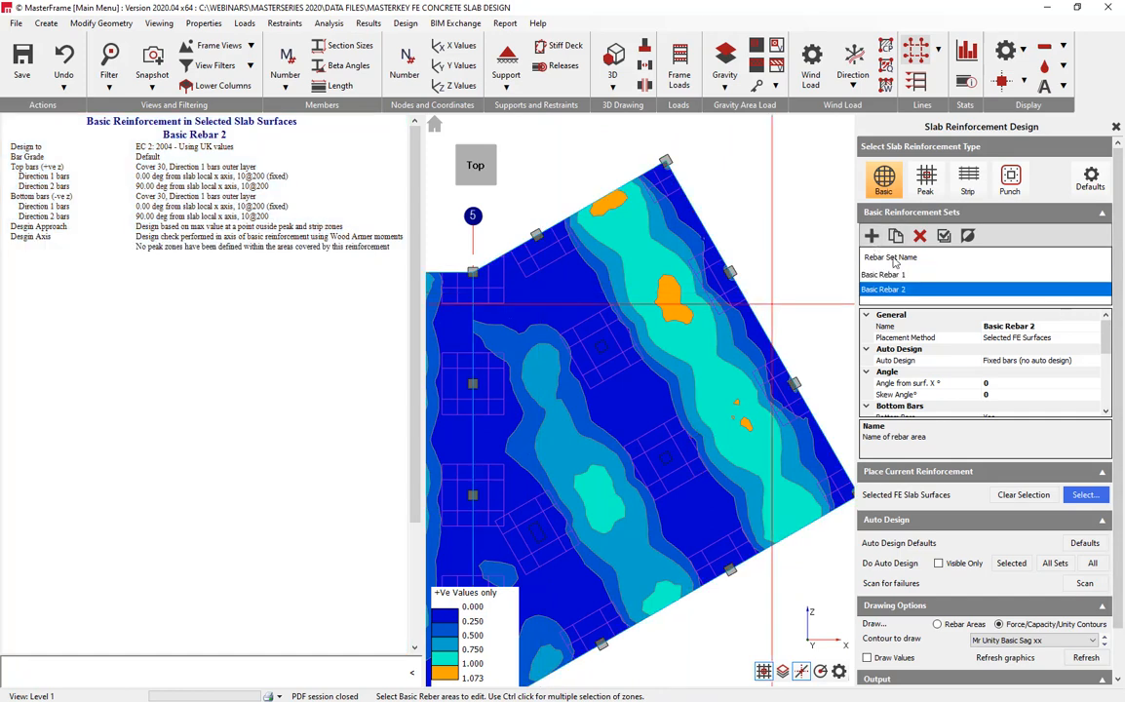
click(1100, 338)
click(1099, 338)
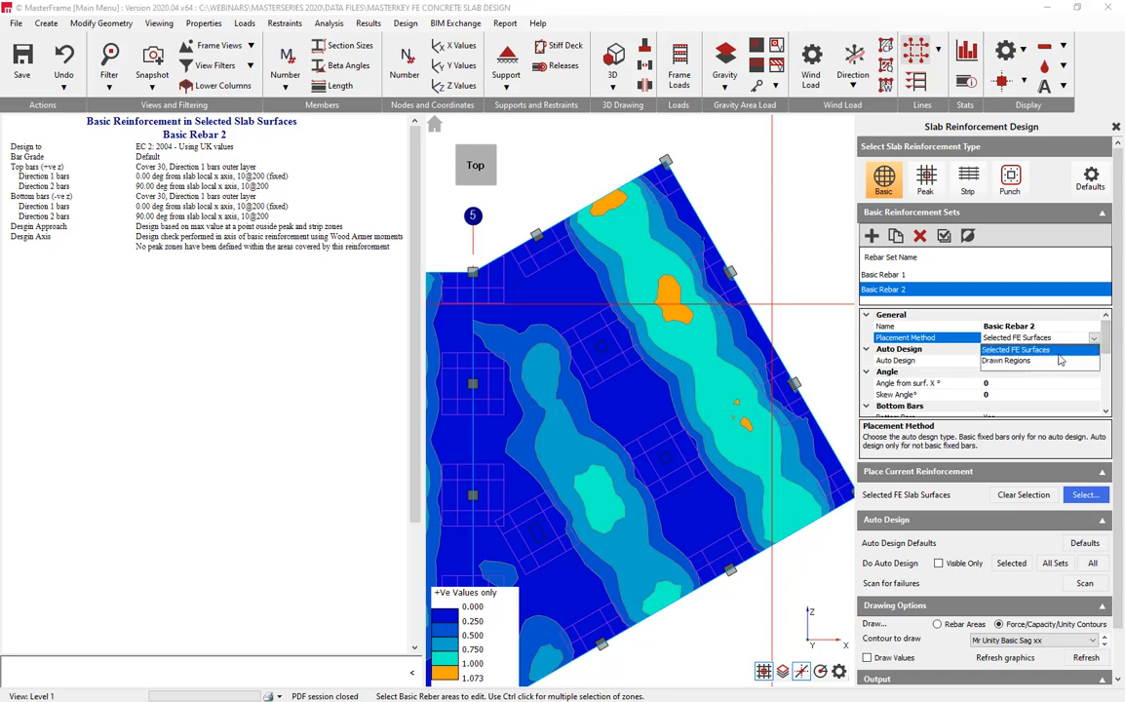
click(1054, 362)
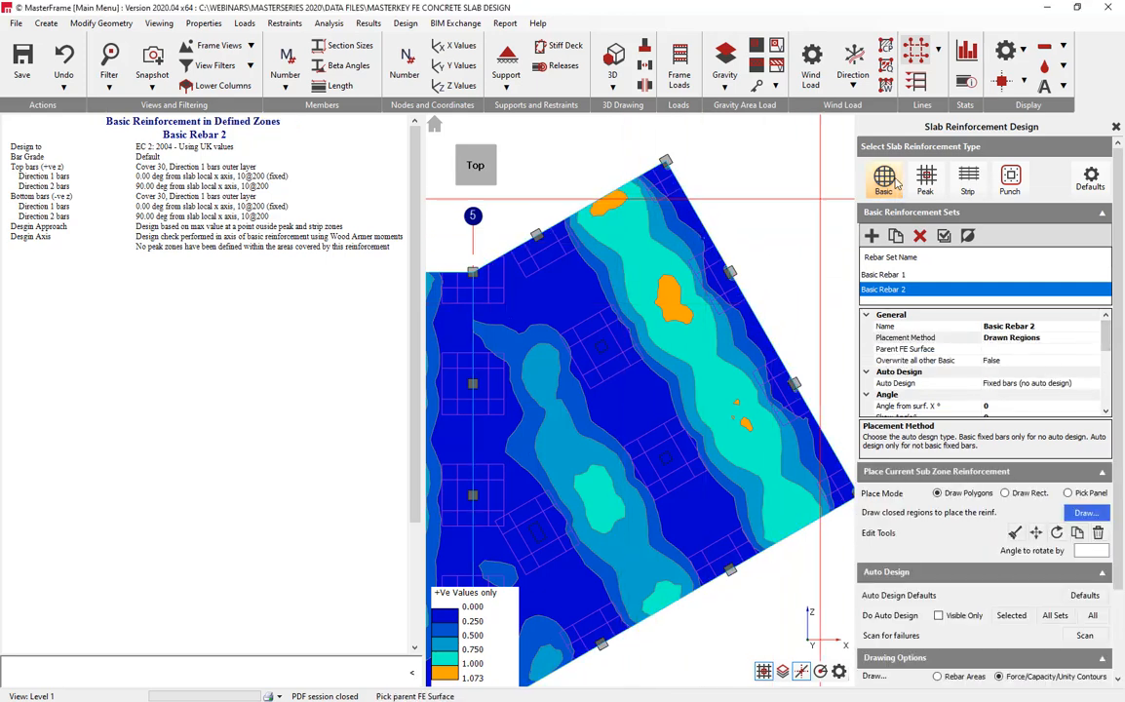
click(644, 182)
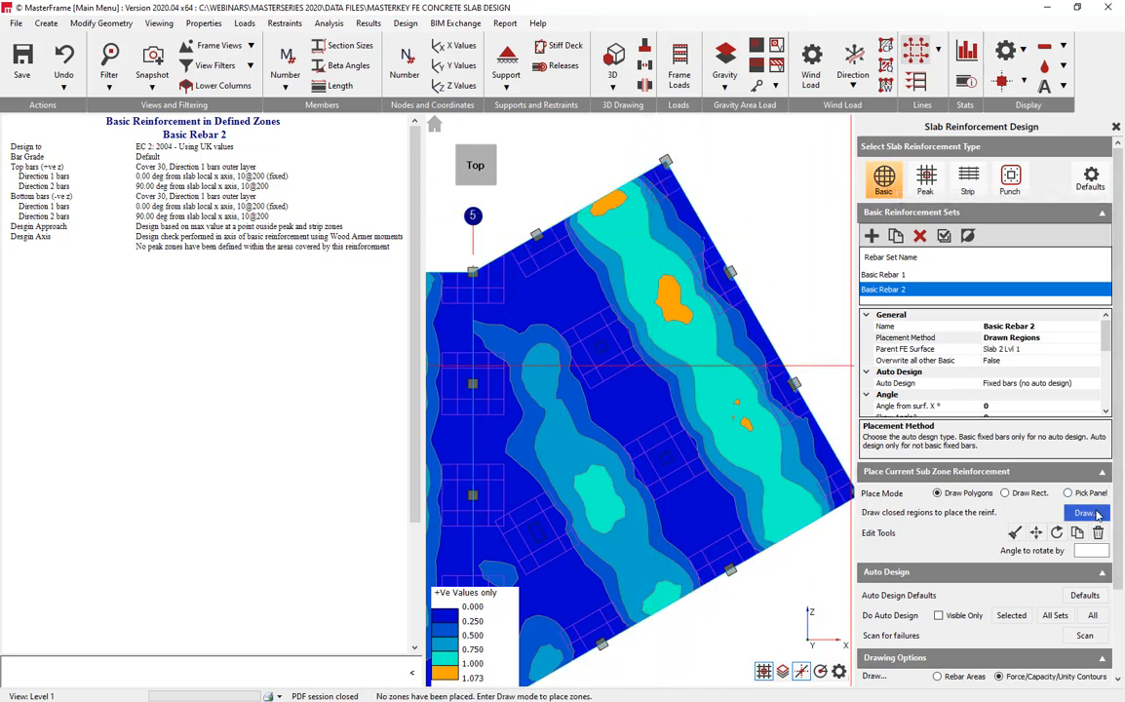
Draw a closed four-corner Basic Rebar 2 region over the angled slab's outer bay, snapping to the columns at the bay's corners
click(1087, 513)
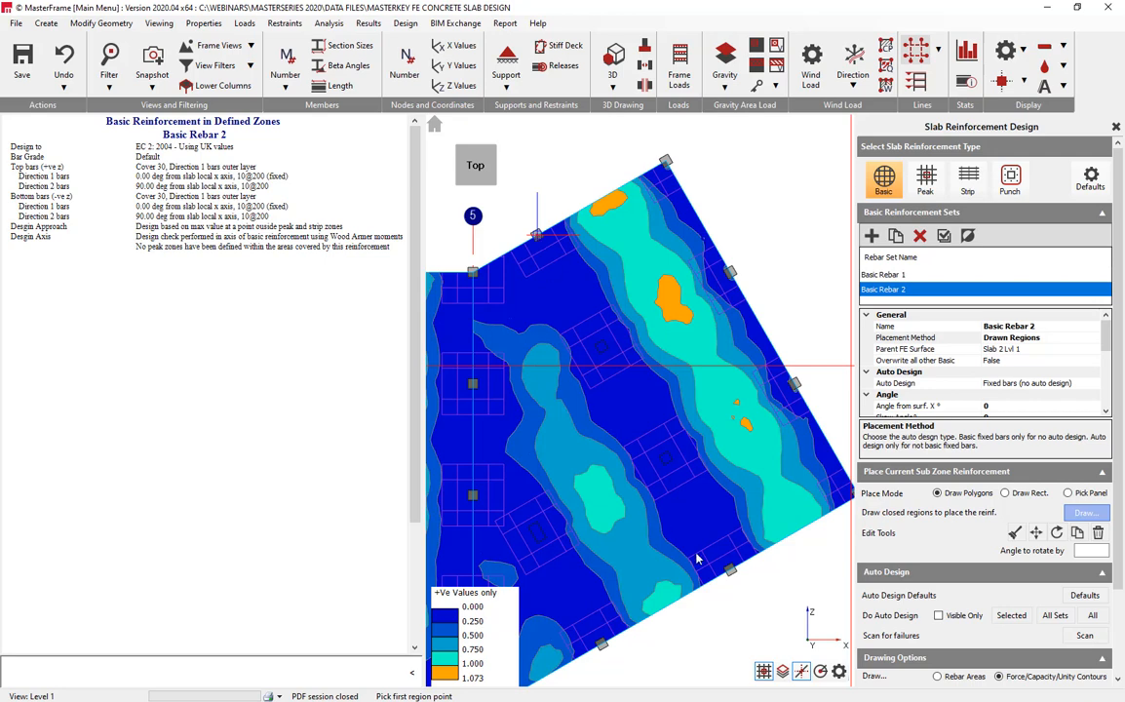
click(731, 570)
middle_drag(800, 532, 759, 543)
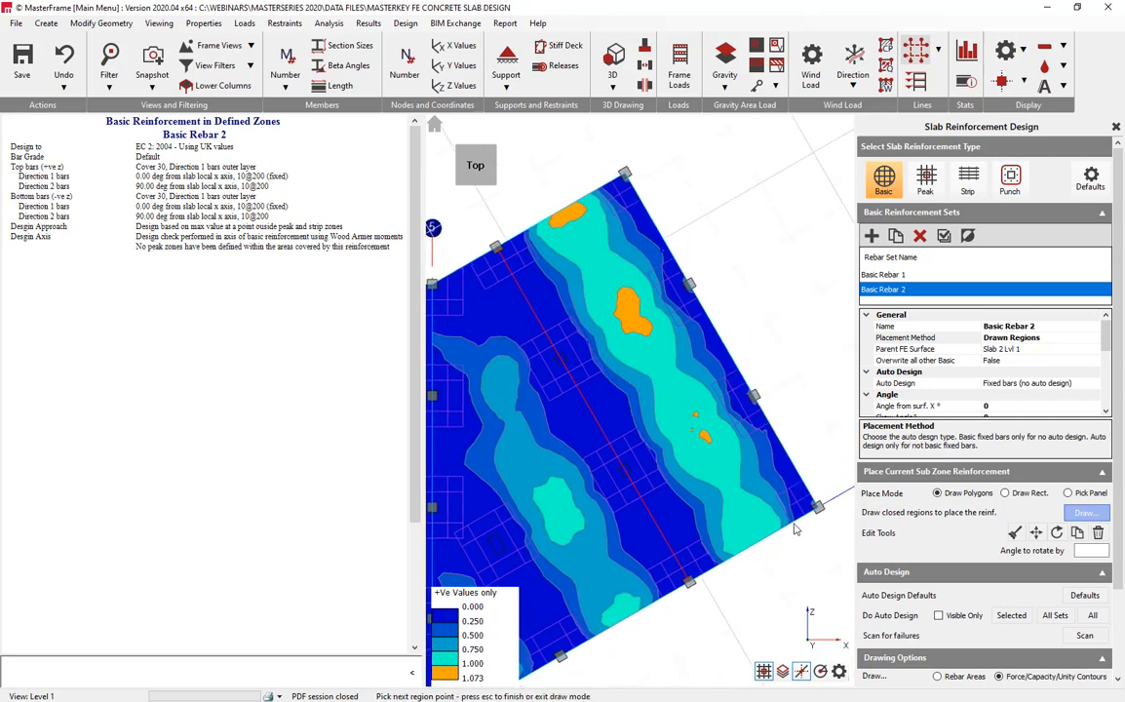
click(817, 506)
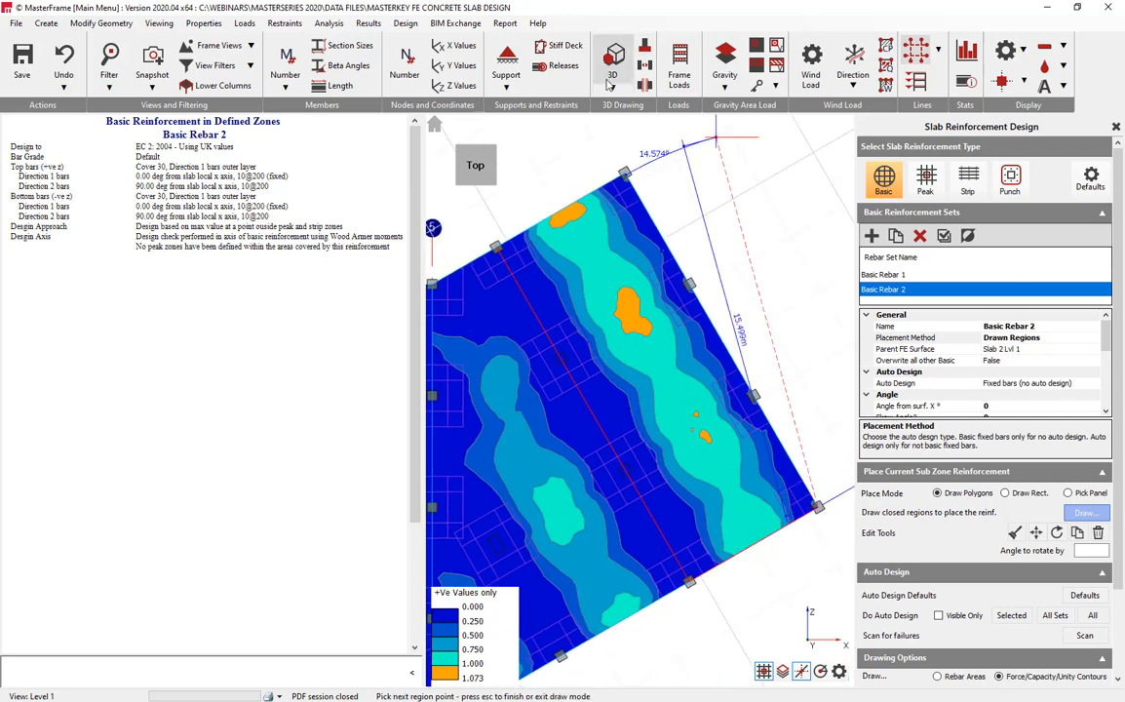
click(625, 174)
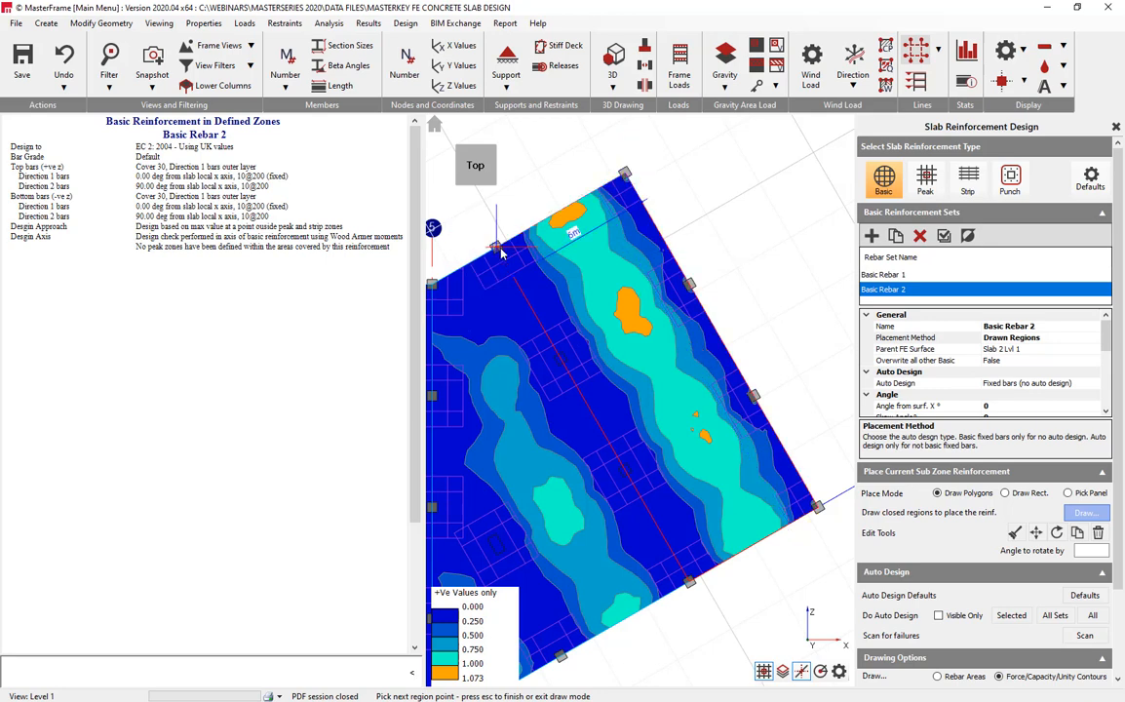
click(500, 249)
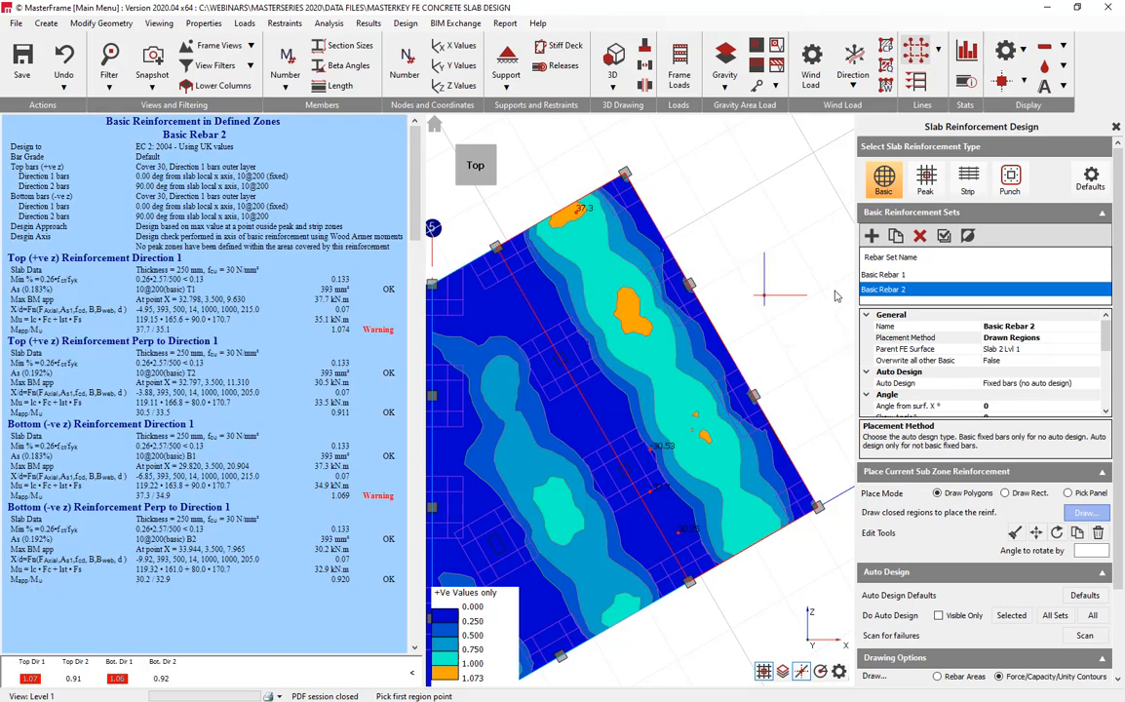
Set Top Bars to No for Basic Rebar 2 so the drawn region has bottom bars only
scroll(1104, 356, down, 2)
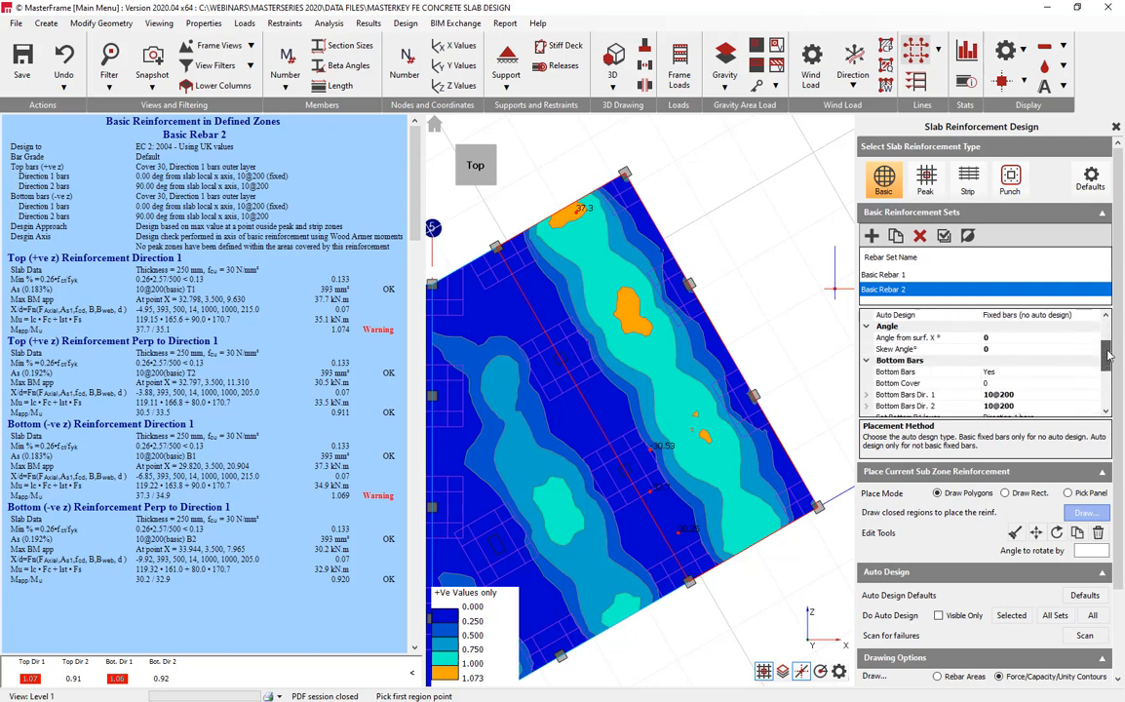
scroll(1106, 363, down, 2)
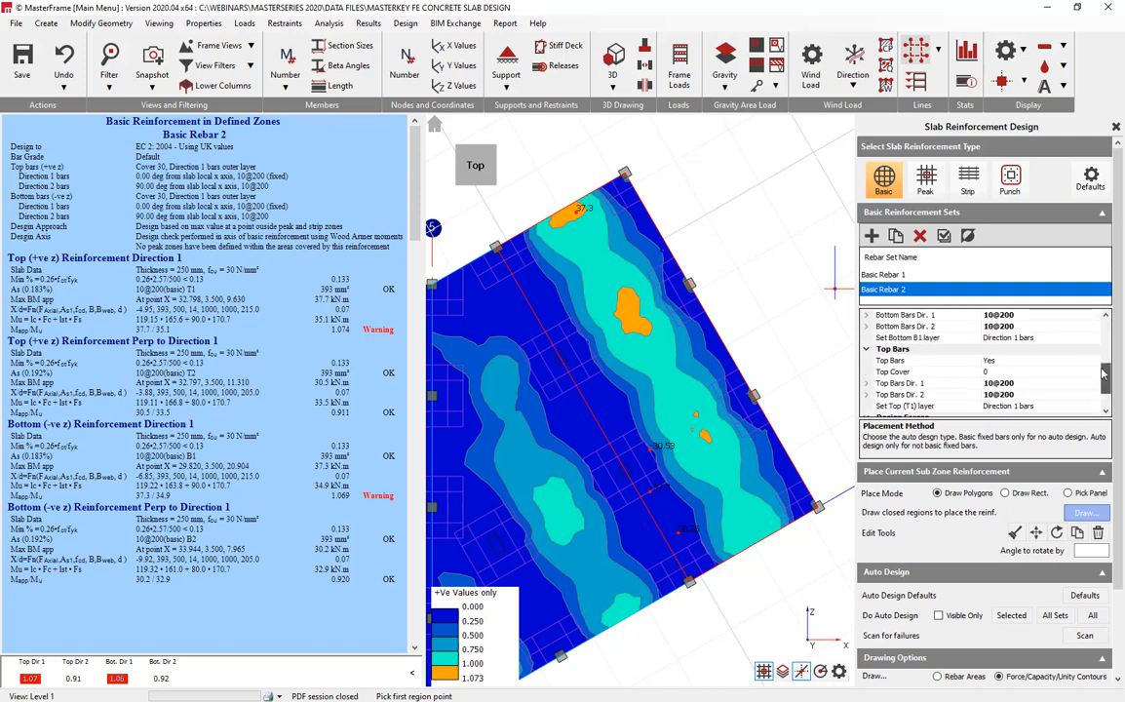
double_click(936, 361)
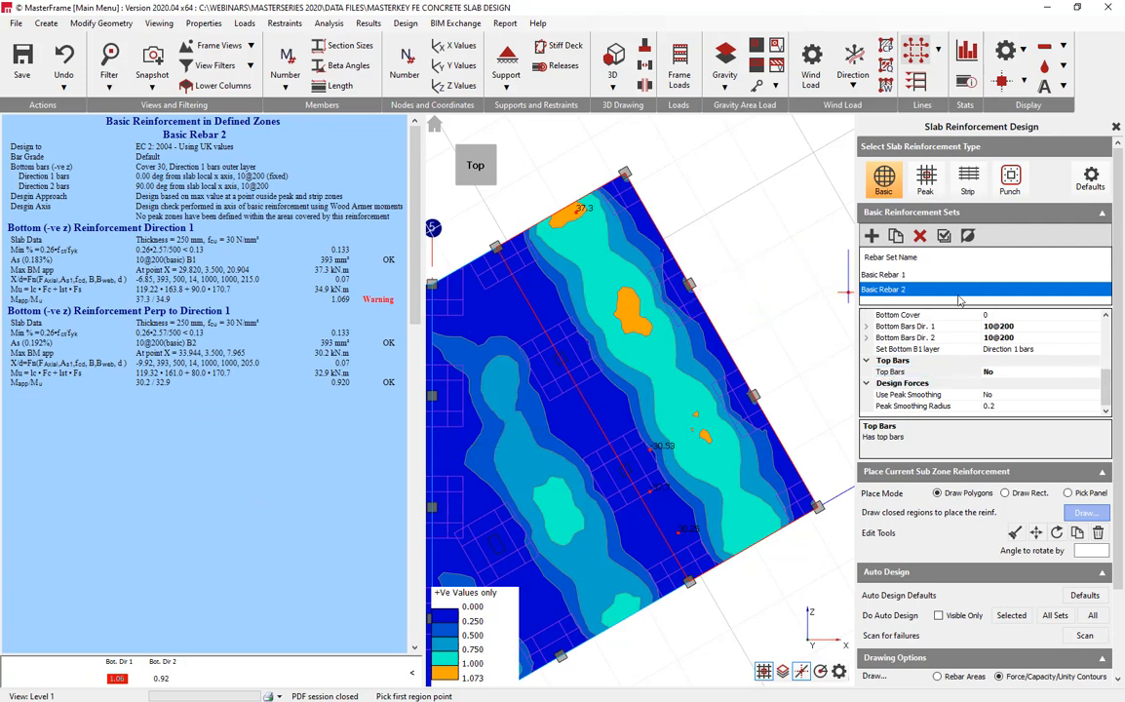
Set the bar diameter of Basic Rebar 2's bottom bars in direction 1 to 12 mm
drag(1107, 383, 1108, 376)
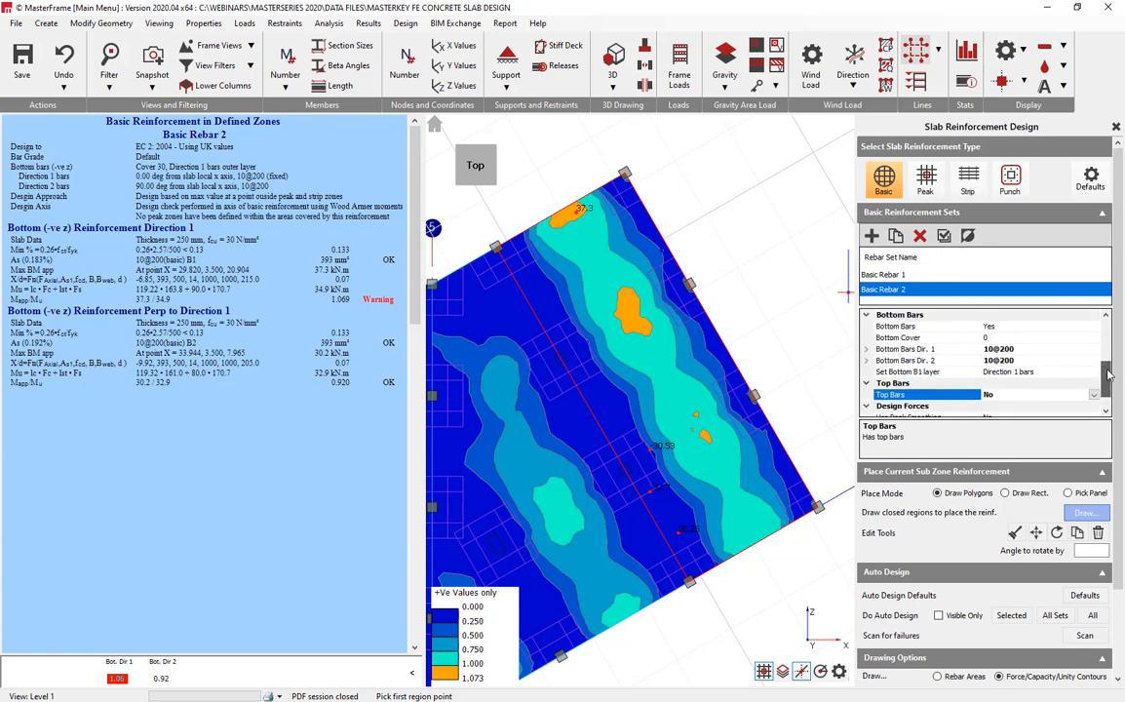
click(867, 350)
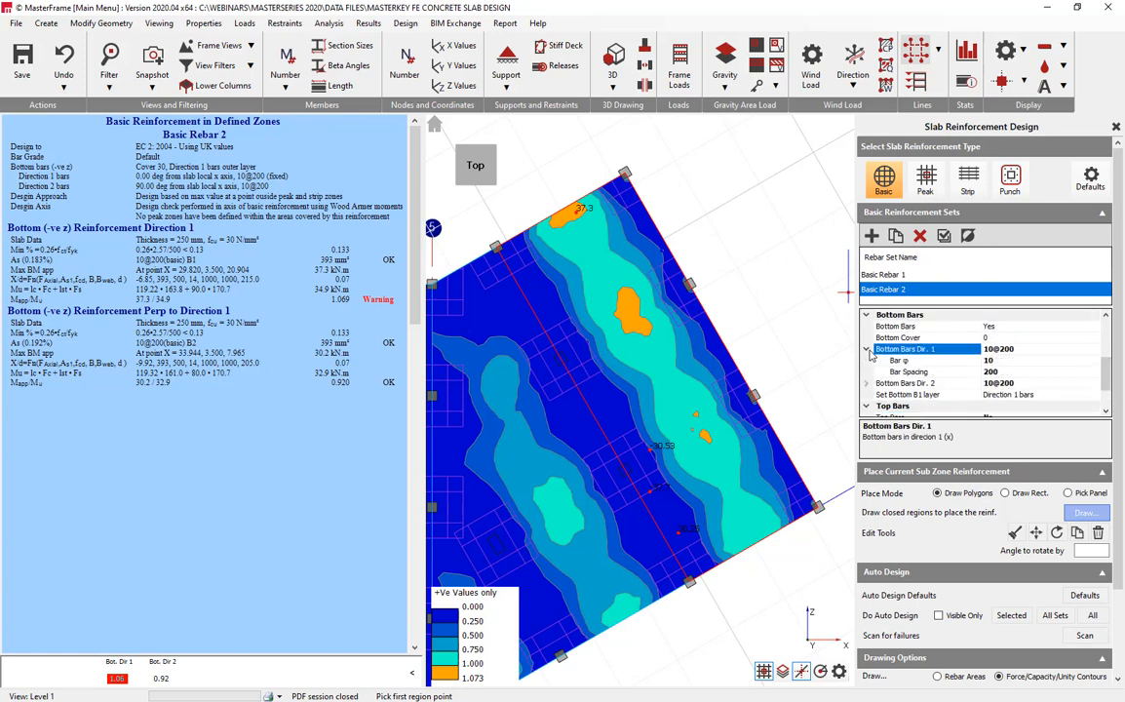
click(1001, 362)
click(1094, 362)
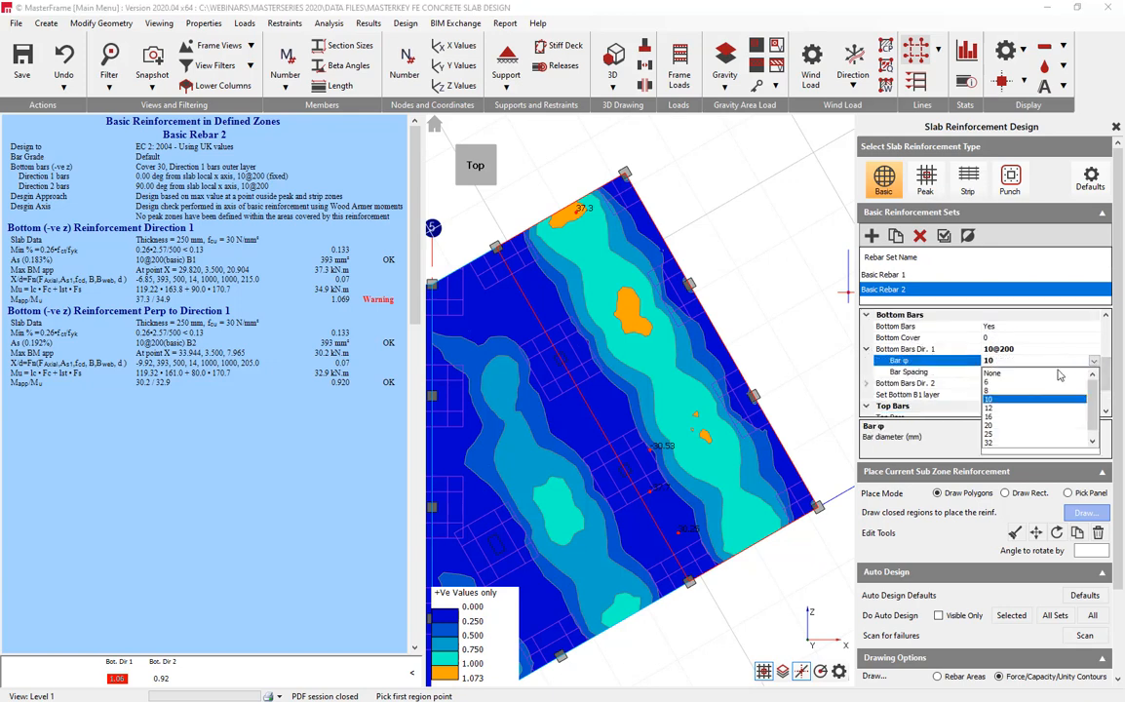
click(991, 409)
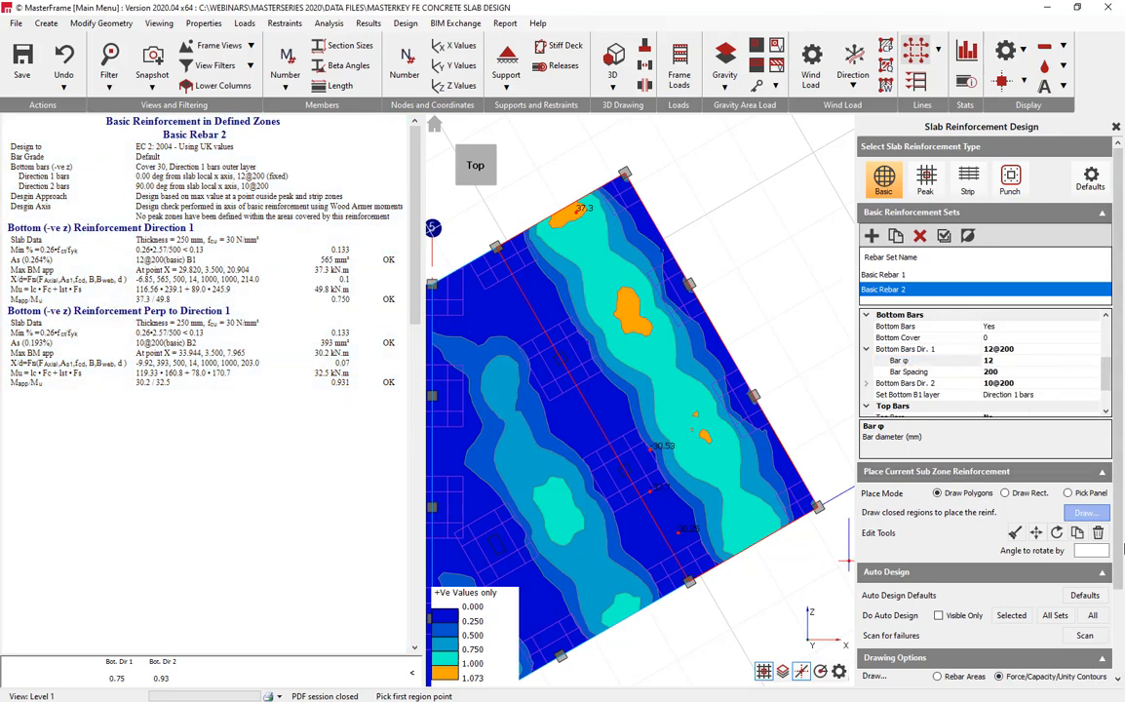
Refresh the Mr Unity Basic Sag xx contours and examine the utilisation in the outer bay and across both slabs
scroll(1108, 600, down, 1)
click(1087, 663)
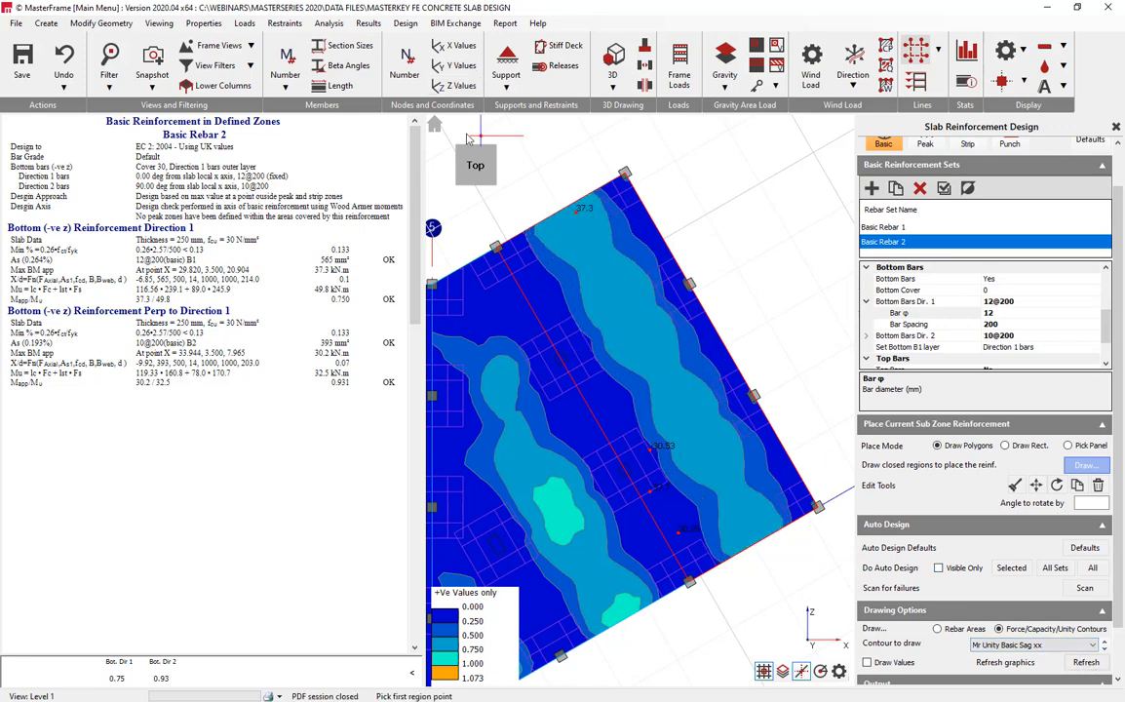
scroll(529, 362, down, 2)
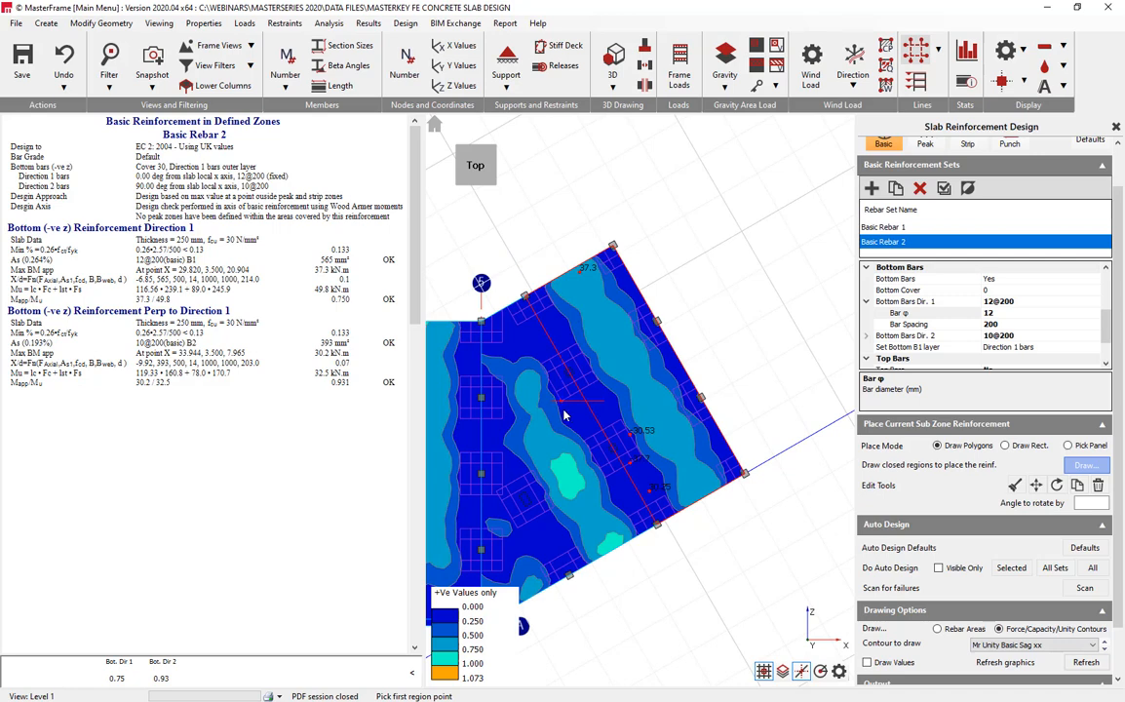
middle_drag(563, 410, 759, 382)
scroll(754, 381, down, 5)
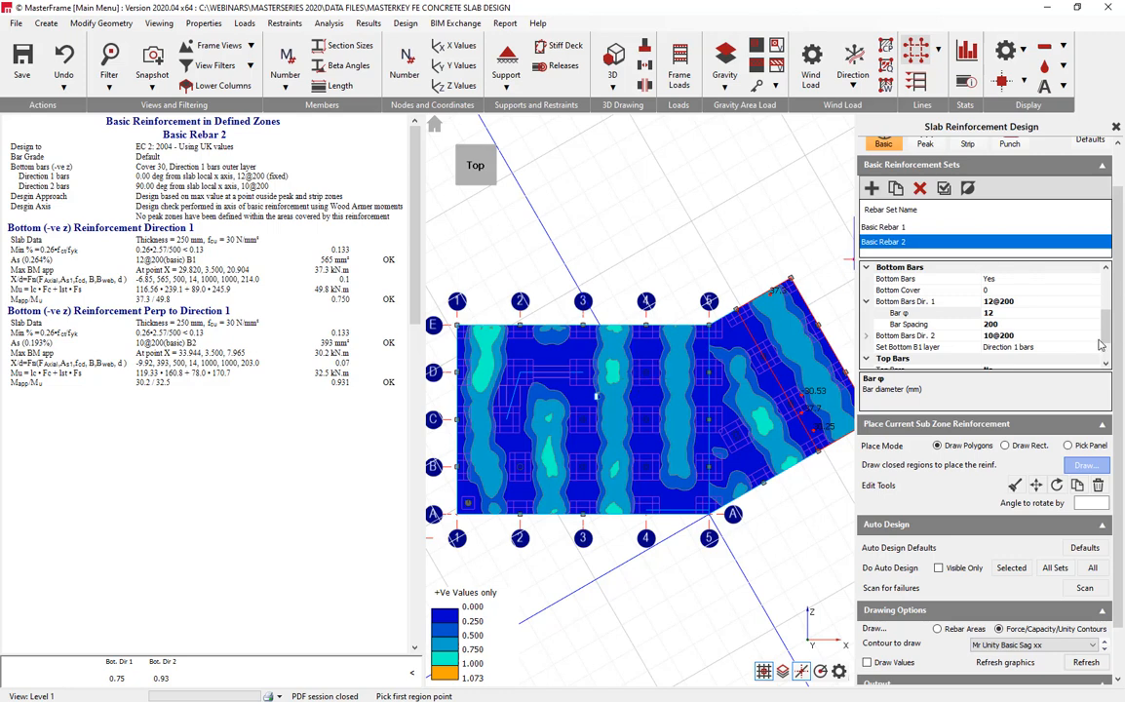
Switch to punching shear design, set the contour to None, and refresh the slab to a plain 3D view
scroll(1120, 346, up, 2)
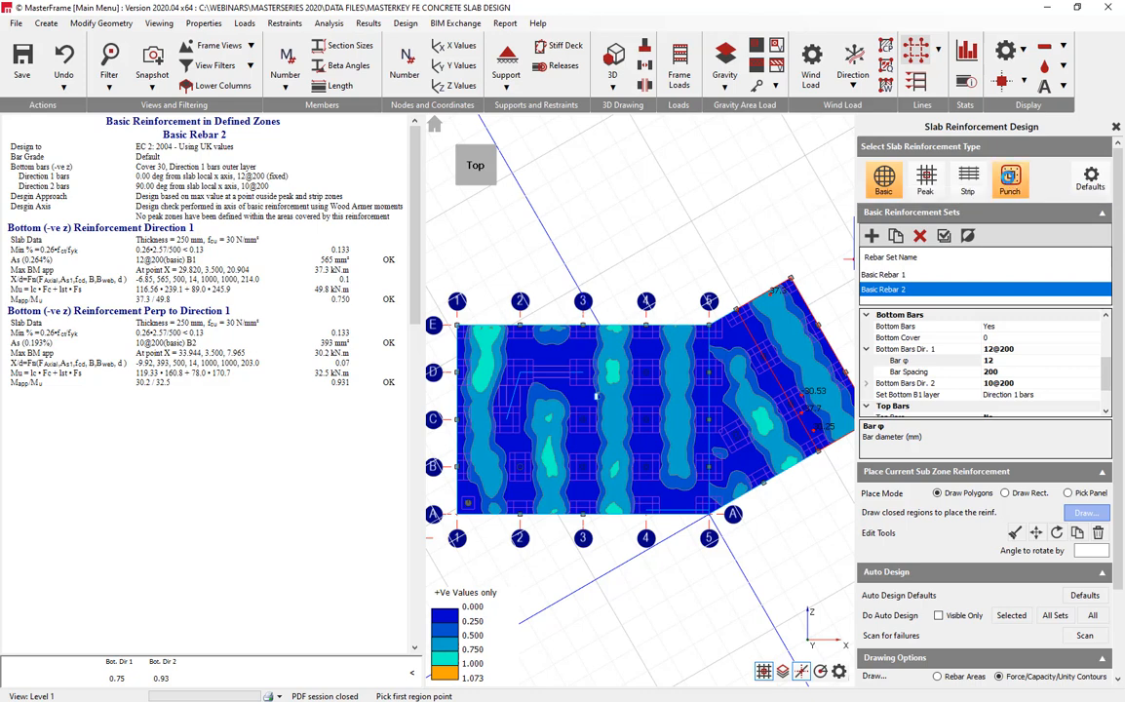
click(1011, 178)
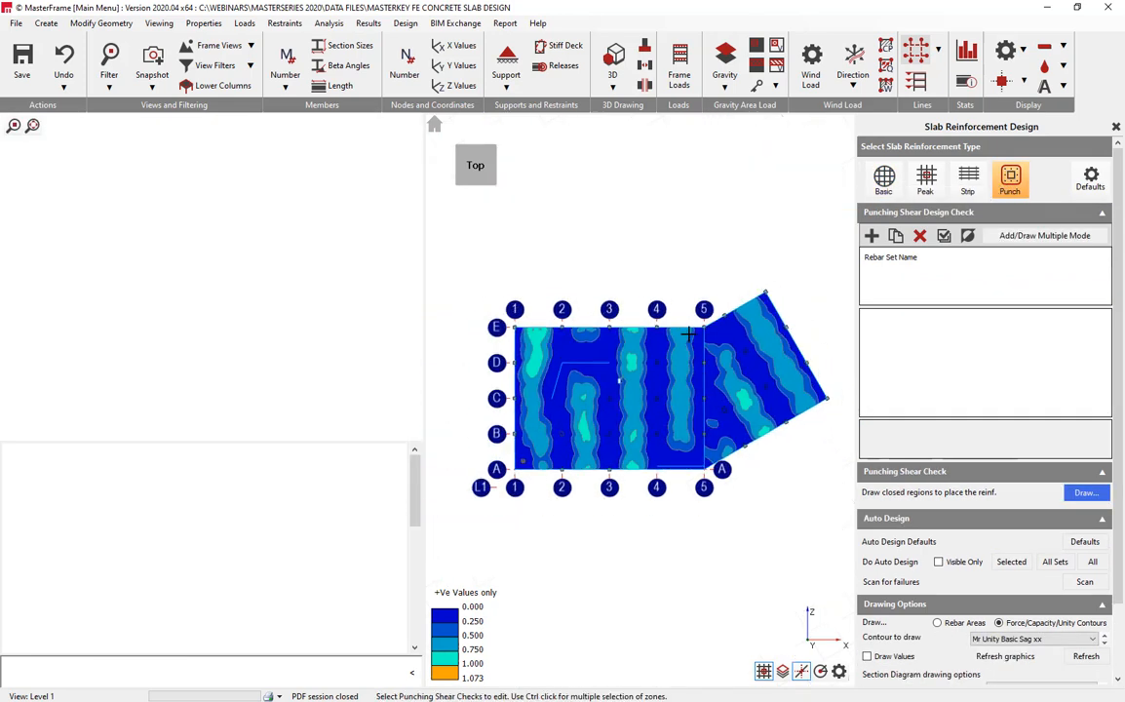
middle_drag(738, 432, 680, 409)
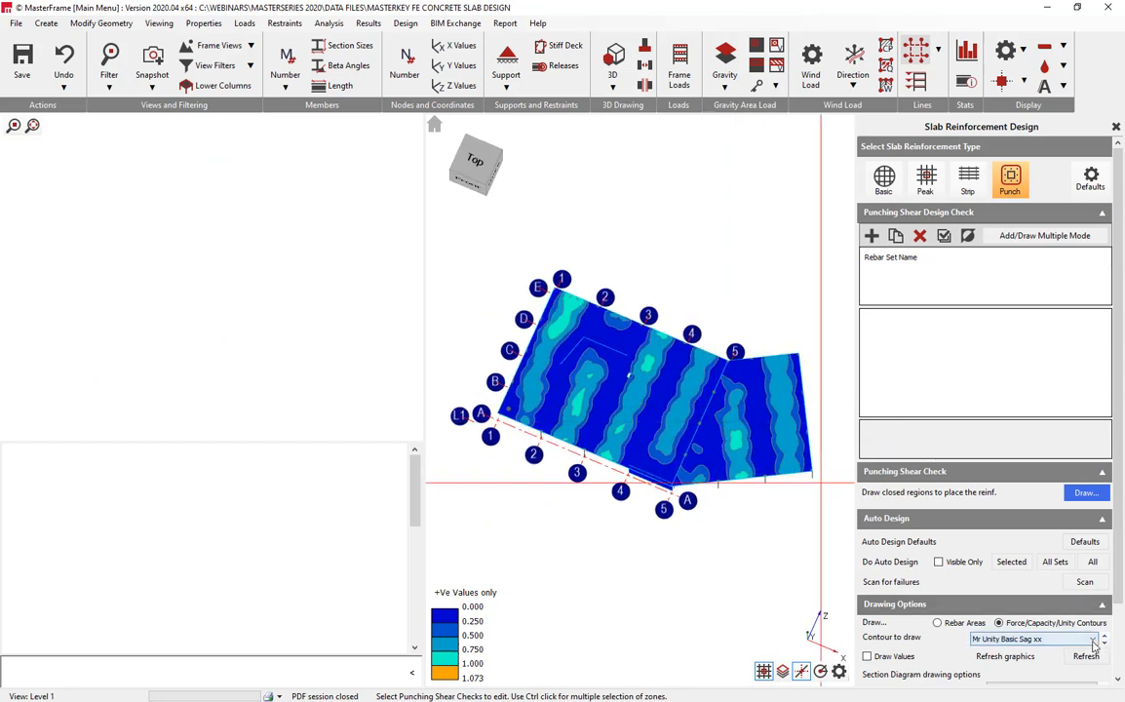
click(1094, 644)
click(931, 396)
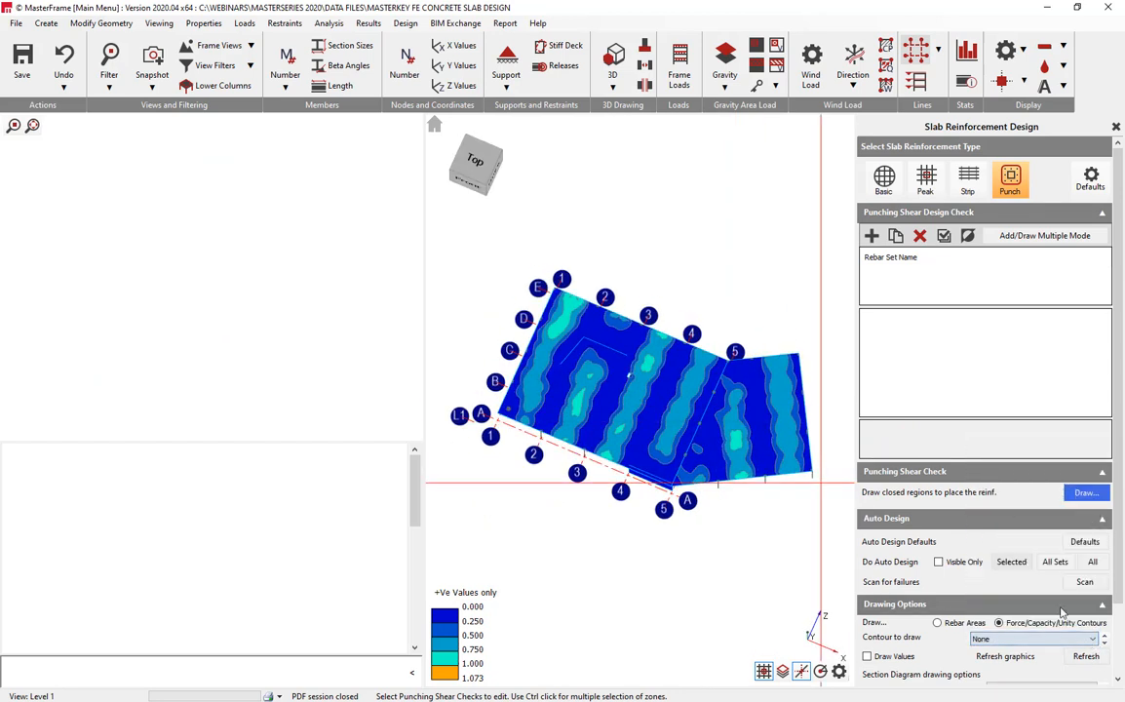
click(1092, 657)
middle_drag(663, 447, 649, 410)
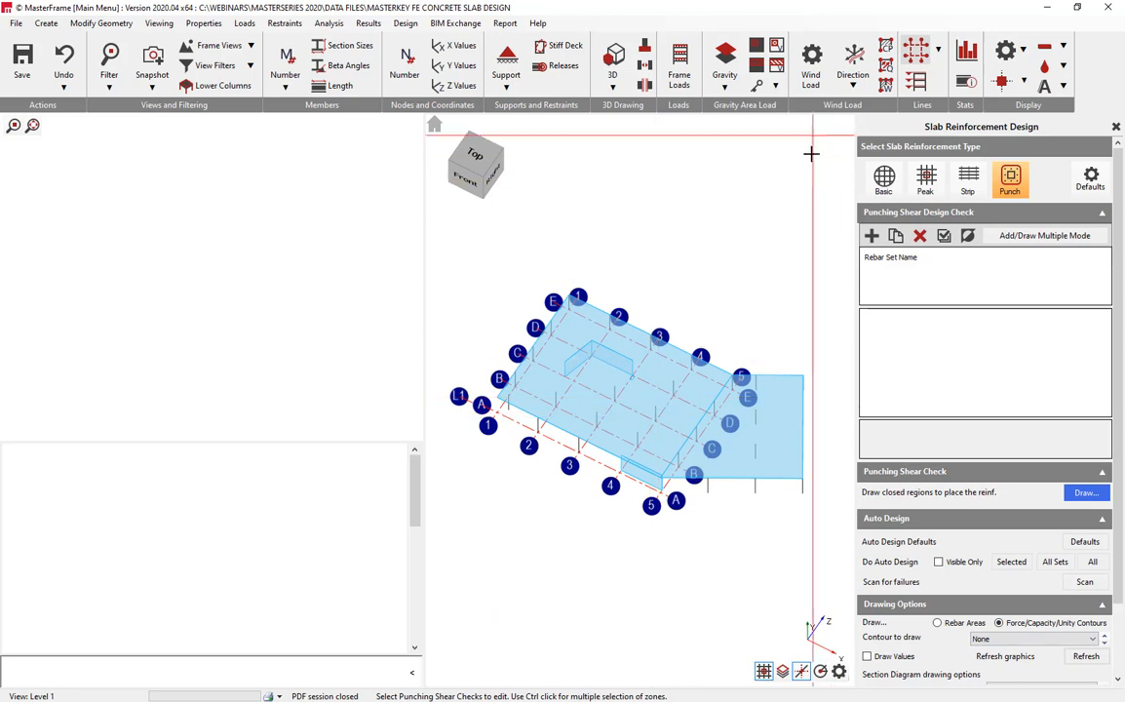
Add a punching shear check at the corner column head near gridlines A and 1 of the rectangular slab
click(872, 235)
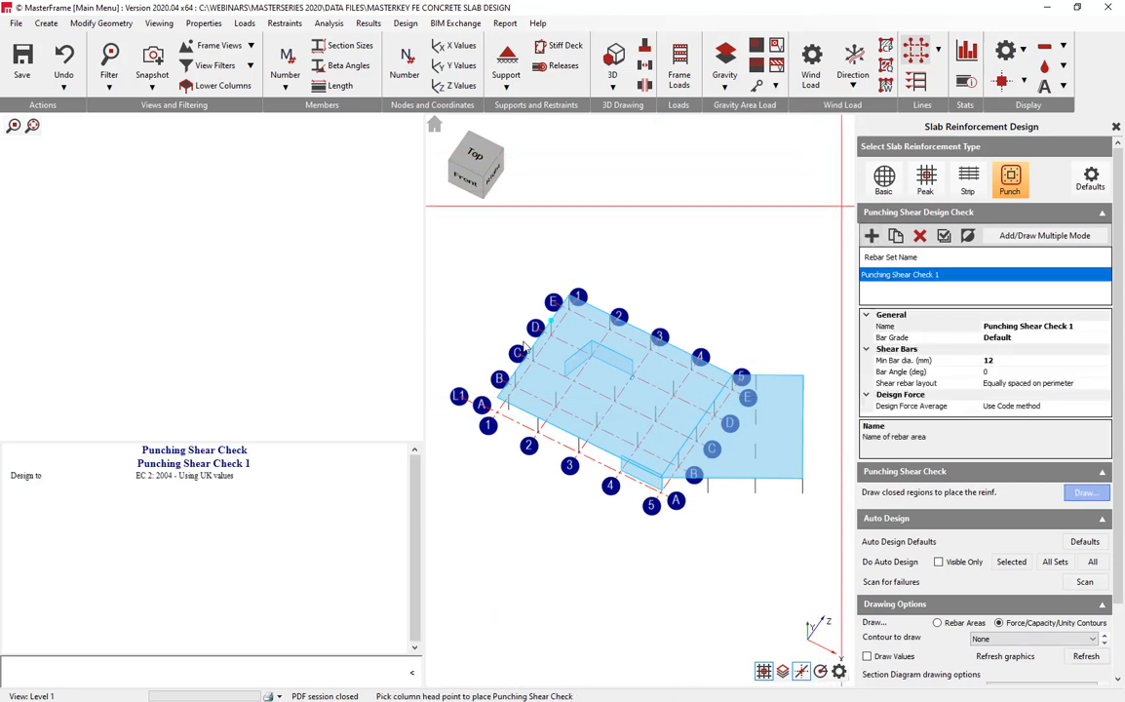
click(507, 406)
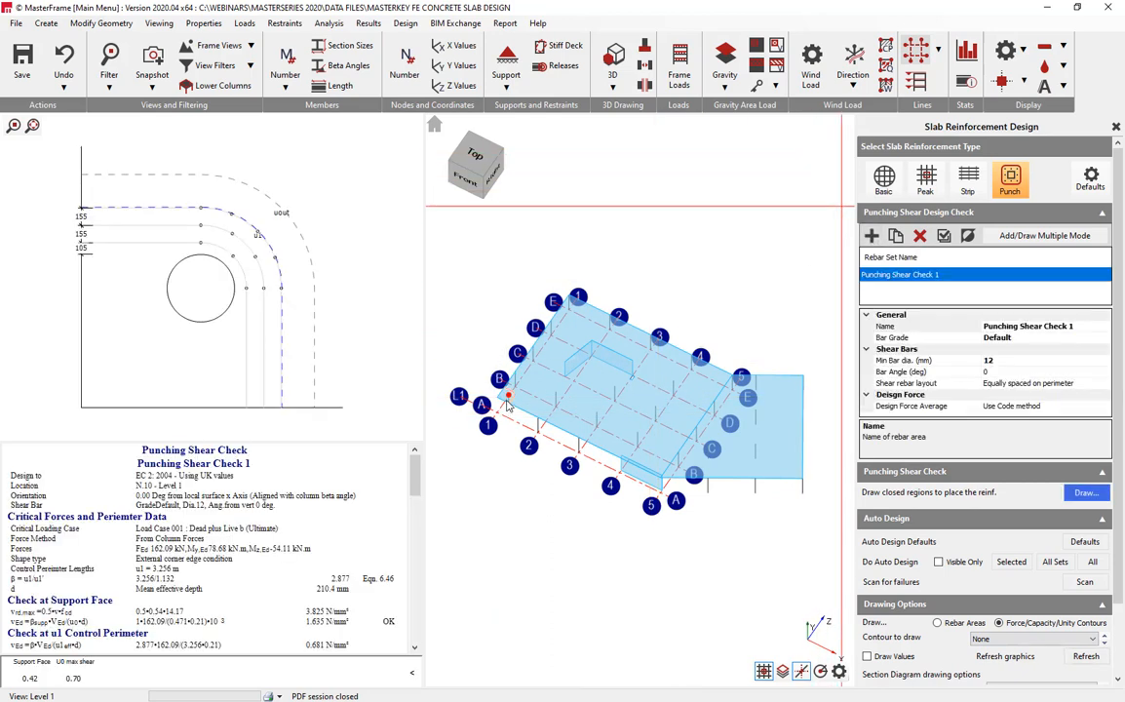
scroll(507, 409, up, 5)
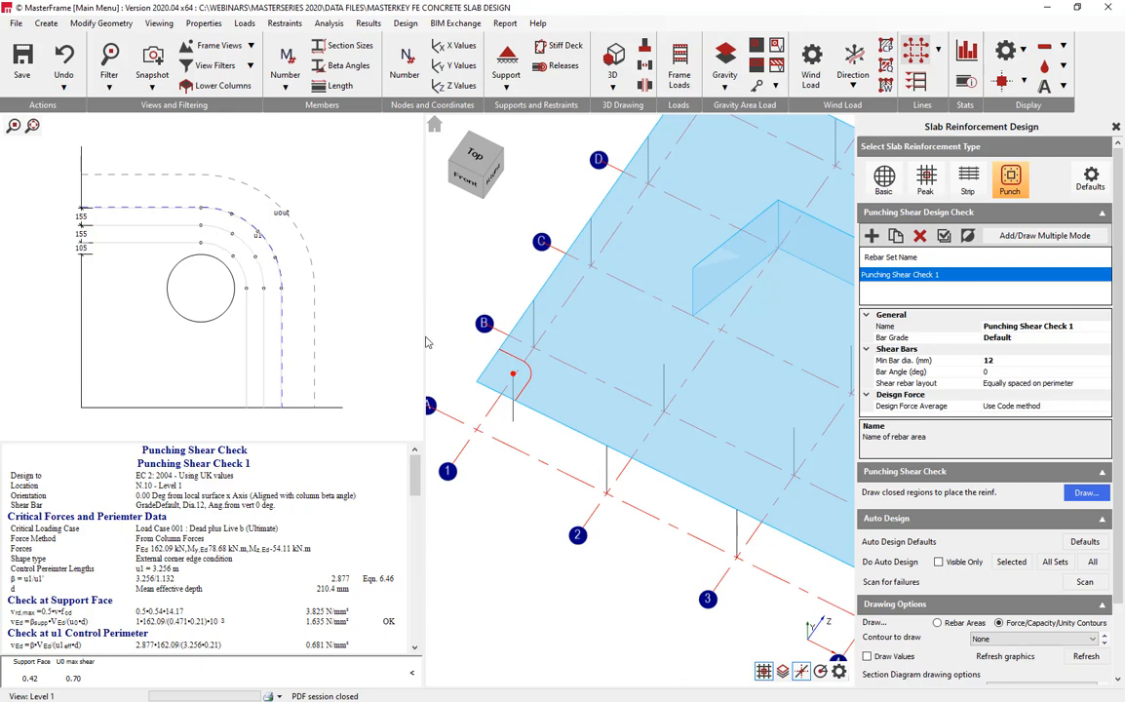
Review the punching check's minimum bar diameter, bar angle and layout options, keeping the shear rebar equally spaced on perimeter
click(1015, 361)
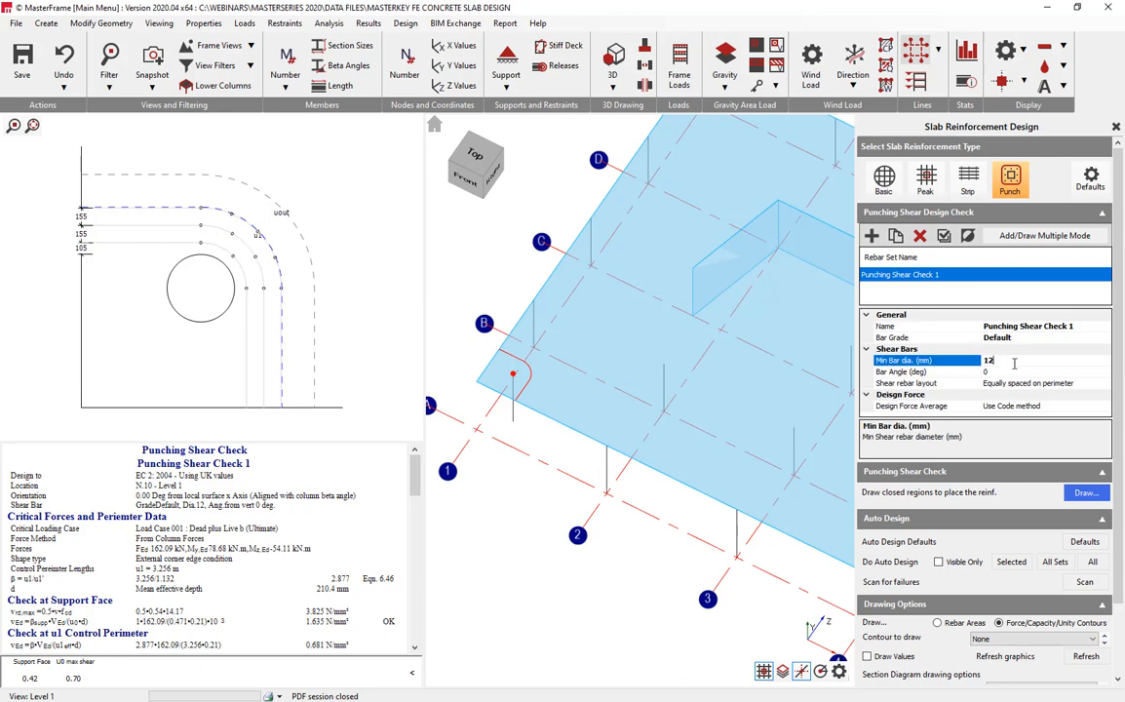
click(1014, 374)
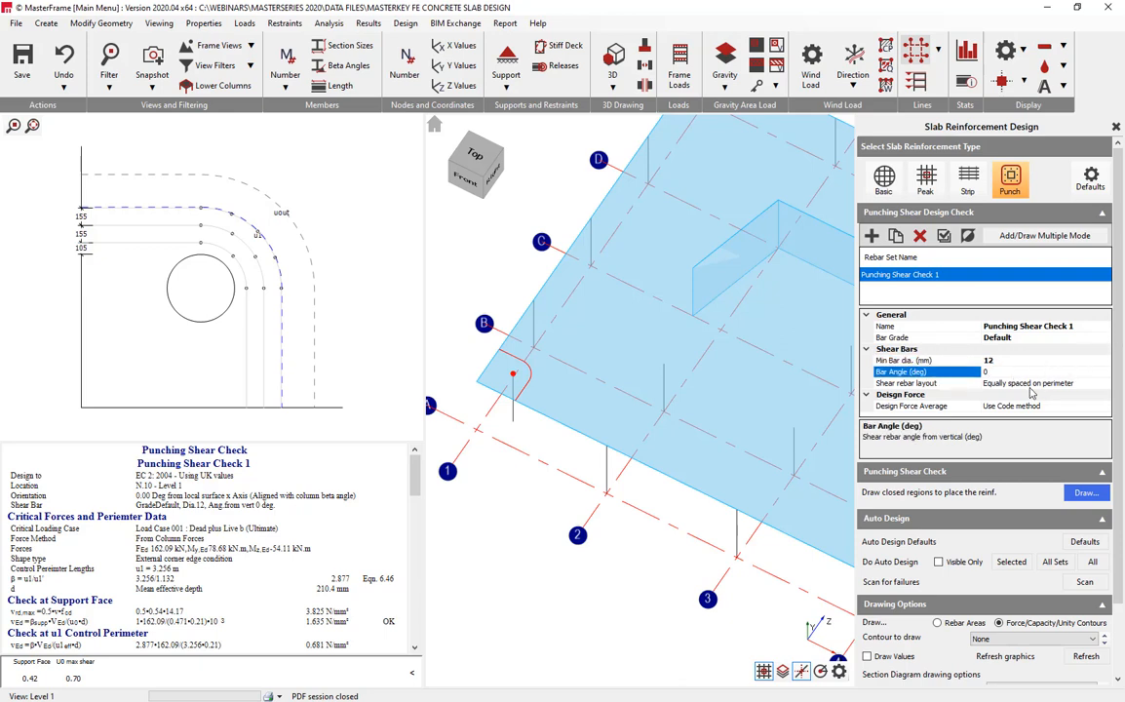
click(1097, 384)
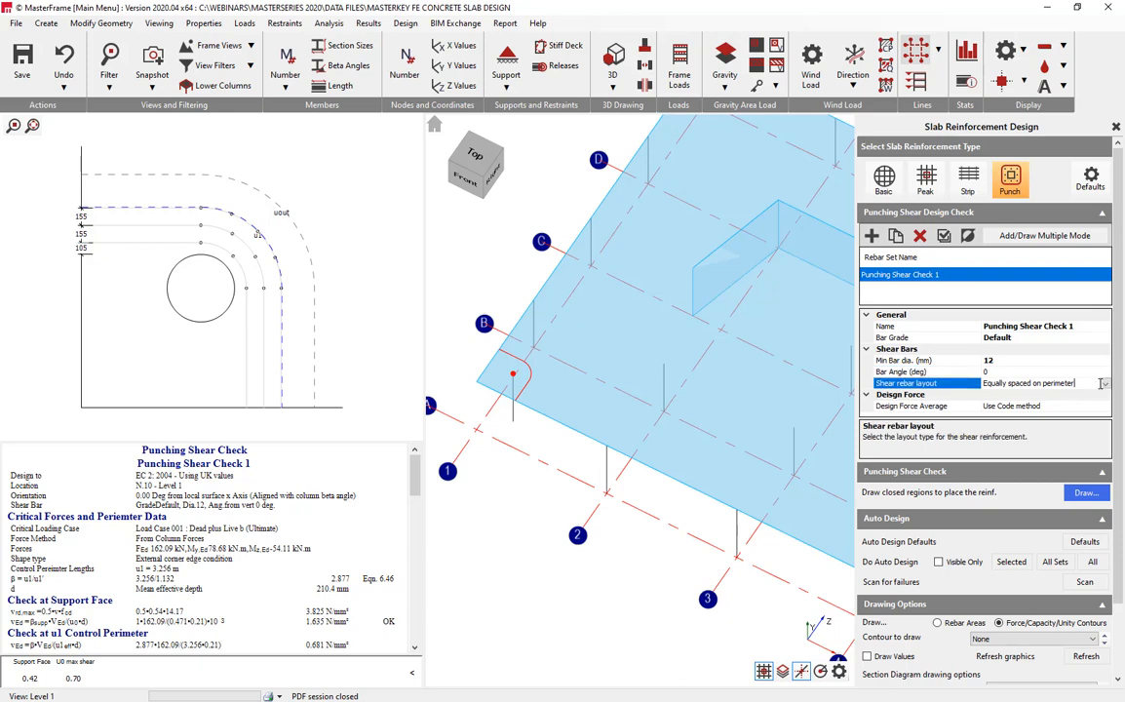
click(1105, 384)
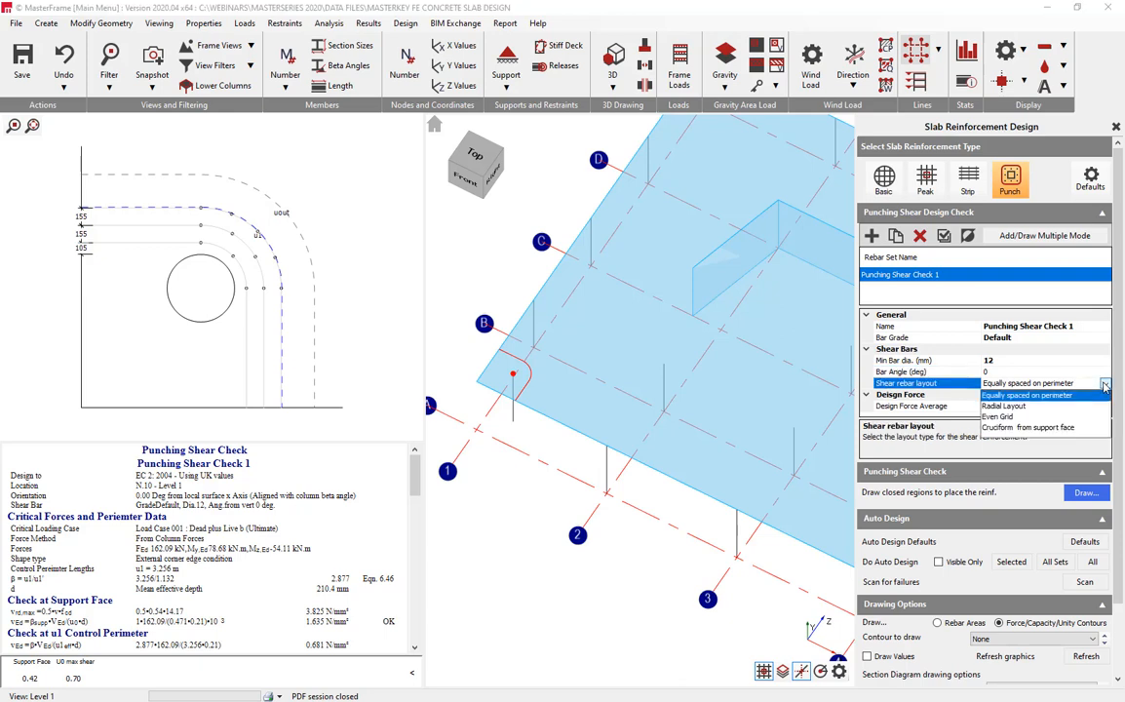
click(1025, 397)
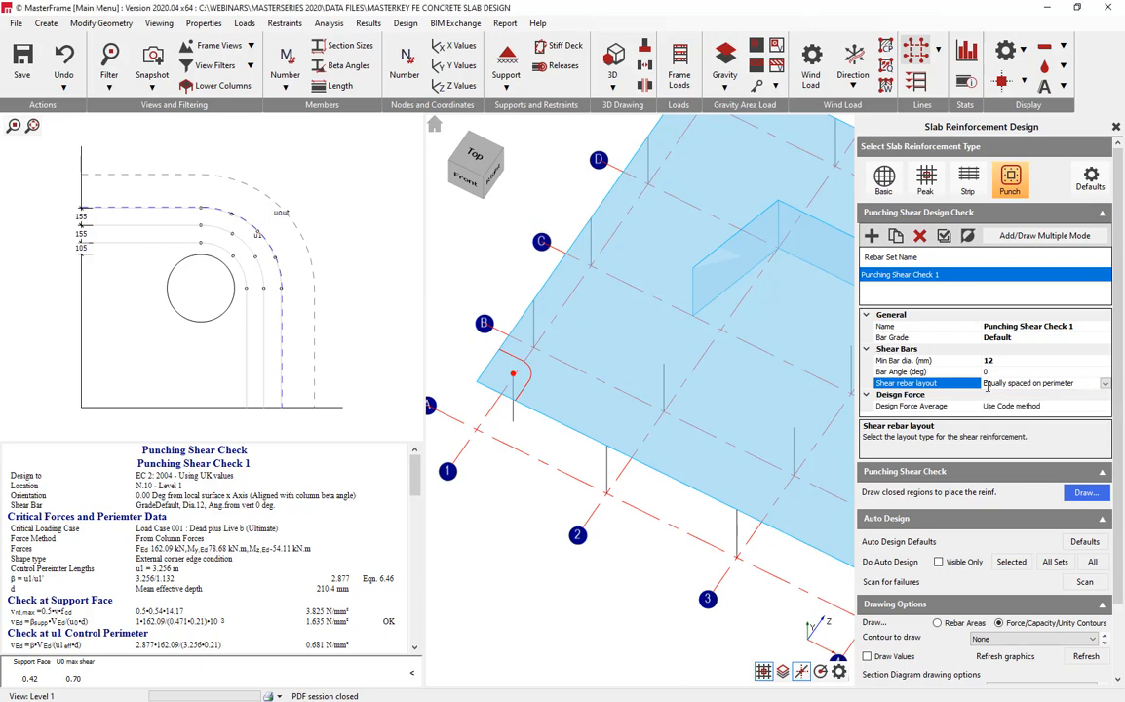
Examine the corner column's shear perimeter diagram, the shear reinforcement summary and the basic layout minimum requirement table
scroll(219, 243, up, 2)
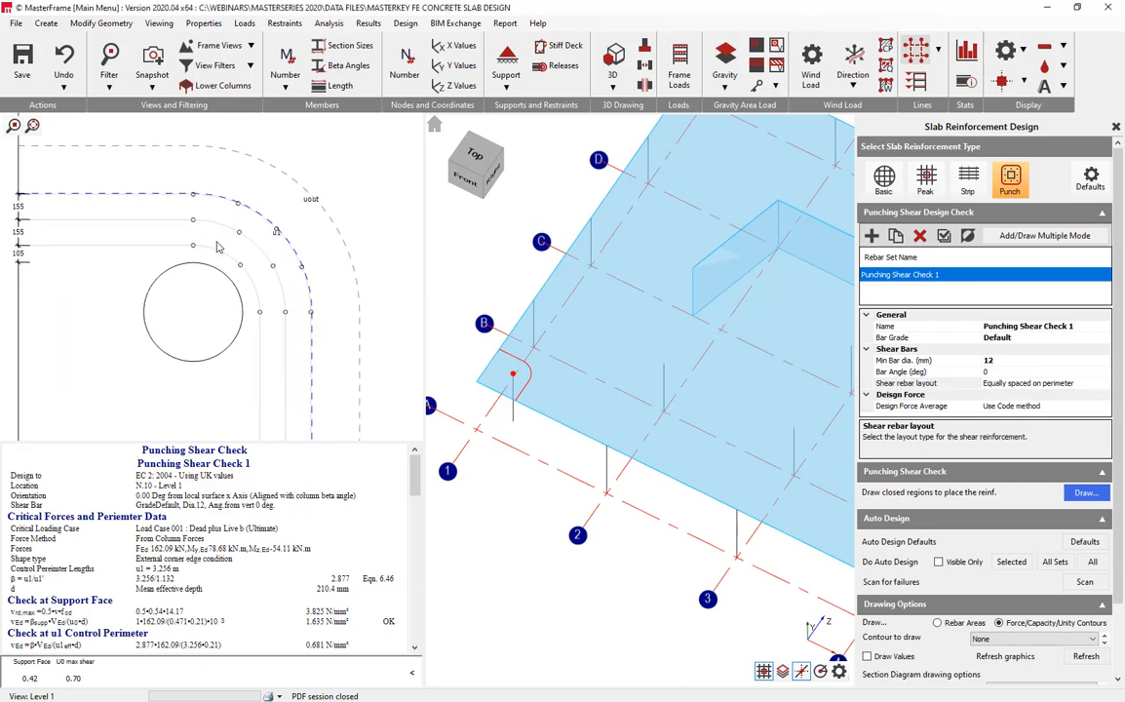
drag(414, 475, 411, 559)
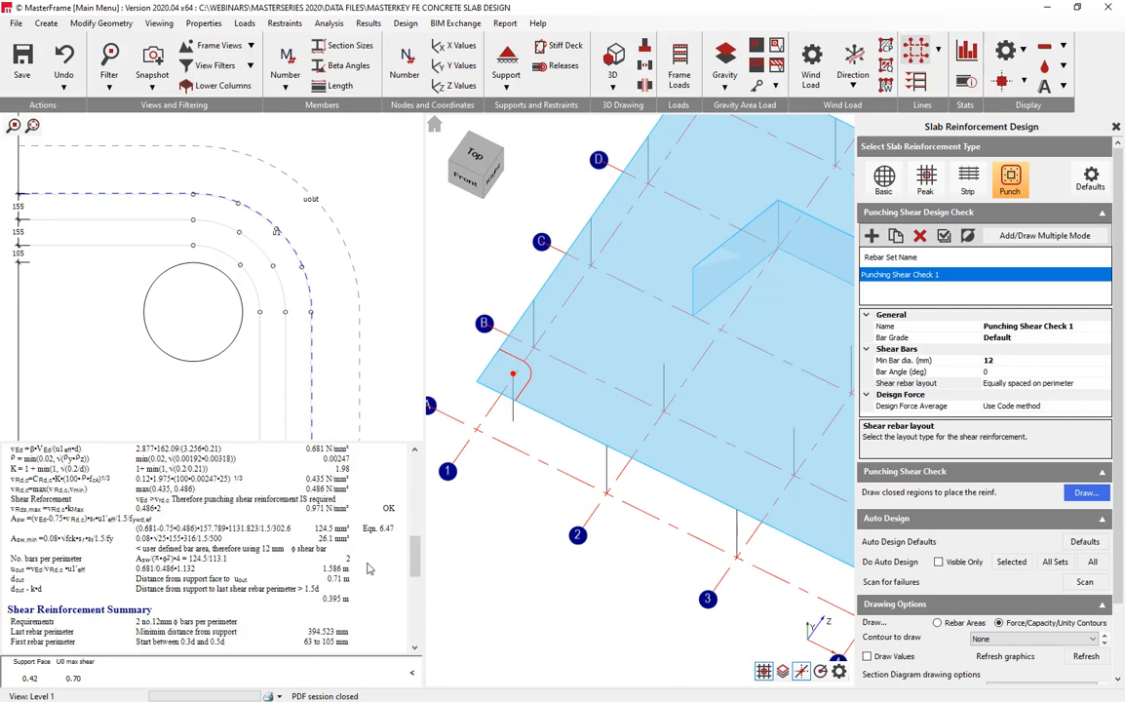
scroll(373, 502, down, 1)
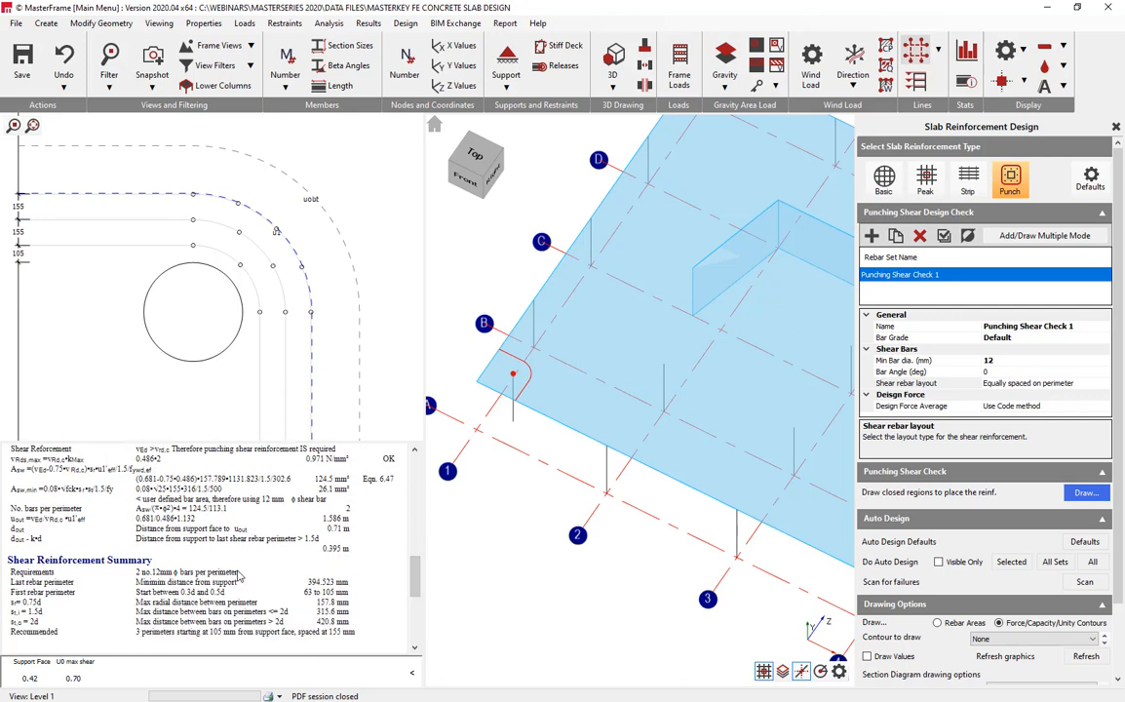
scroll(270, 612, down, 2)
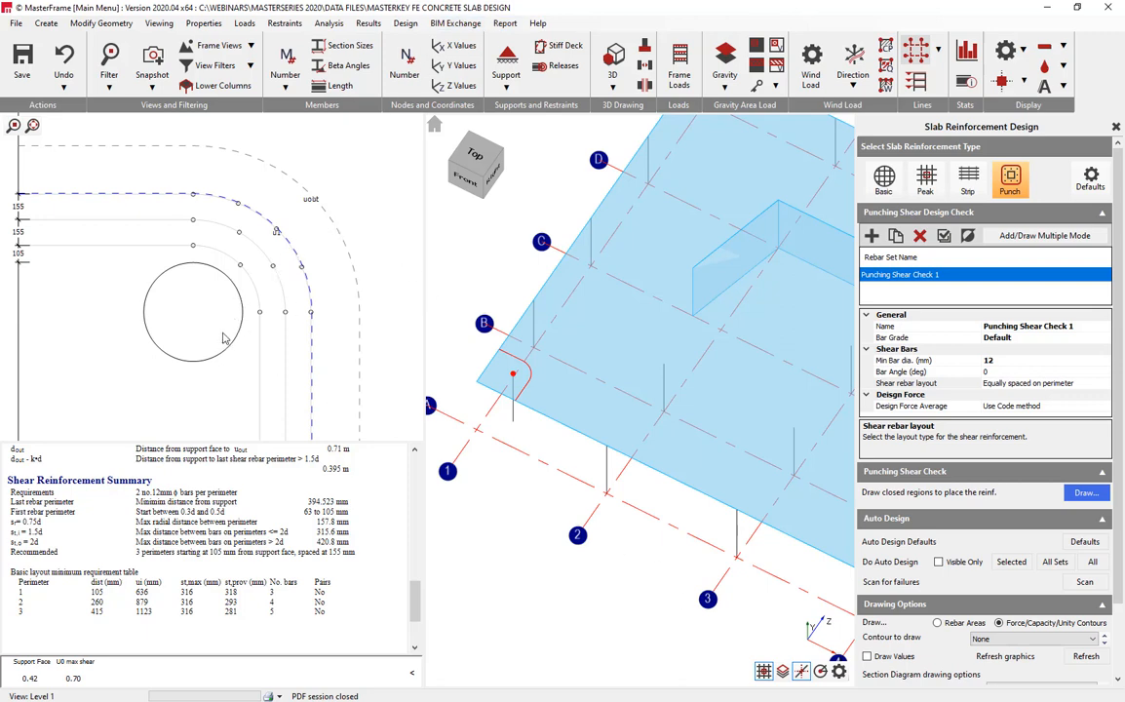
Change the corner column check's shear rebar layout to Radial Layout
click(1098, 386)
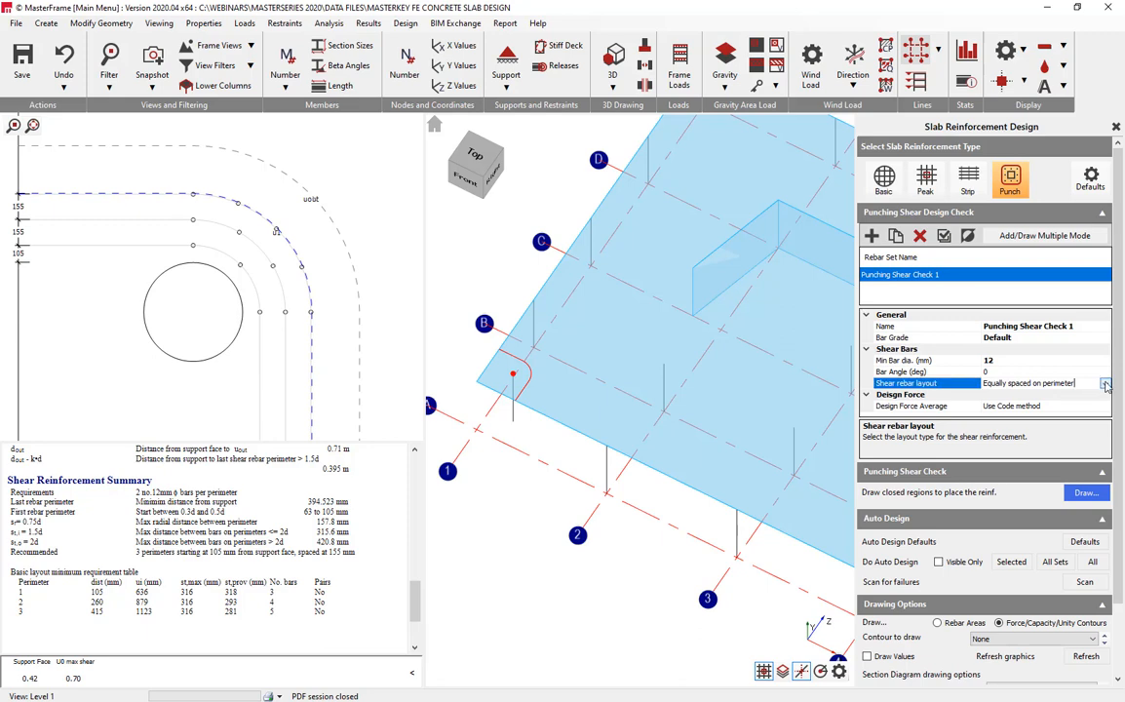
click(1093, 383)
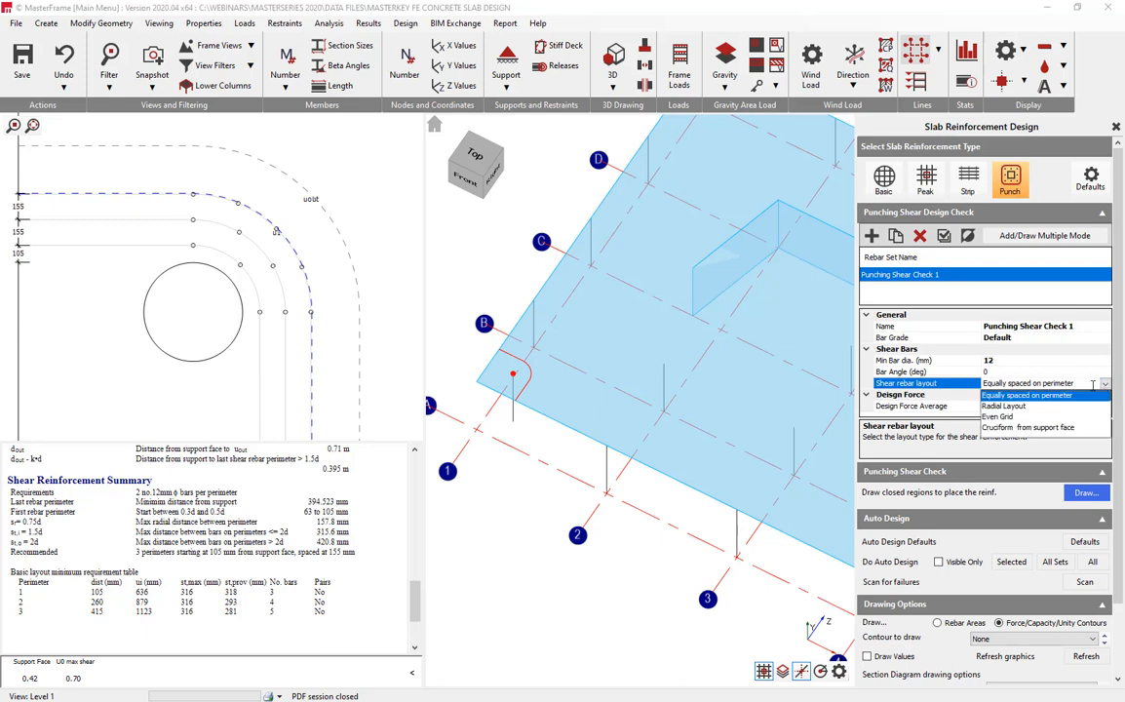
click(1018, 406)
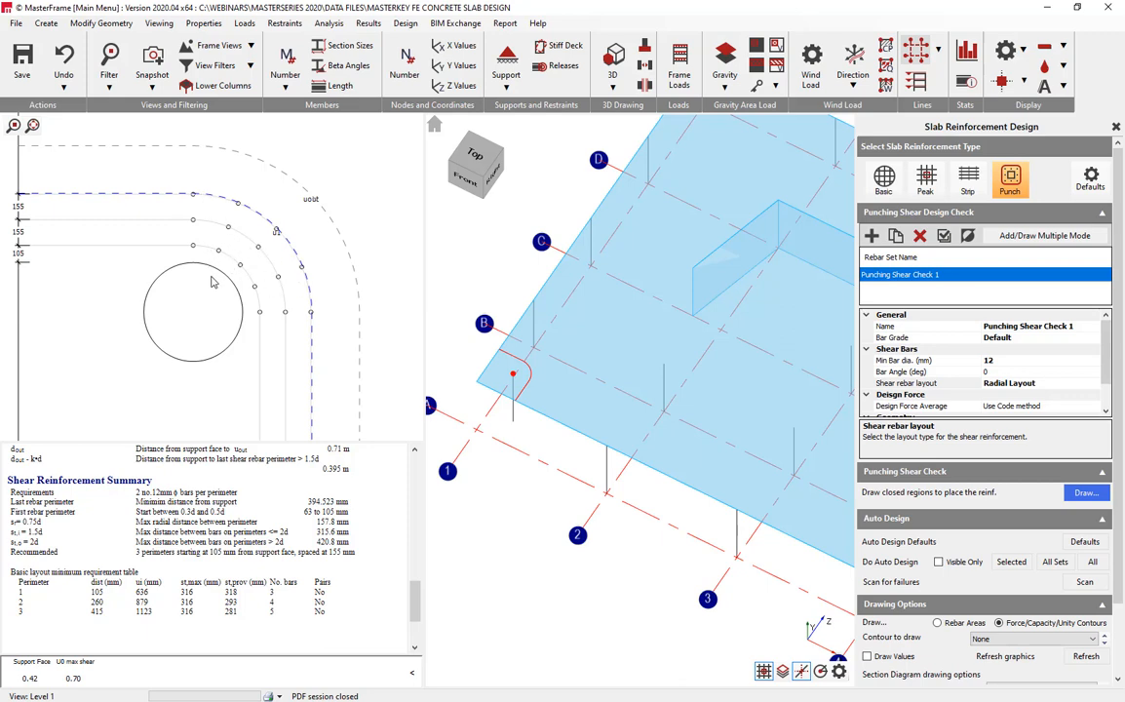
Set the corner column check's shear rebar layout to Equally spaced on perimeter
click(1090, 384)
click(1095, 386)
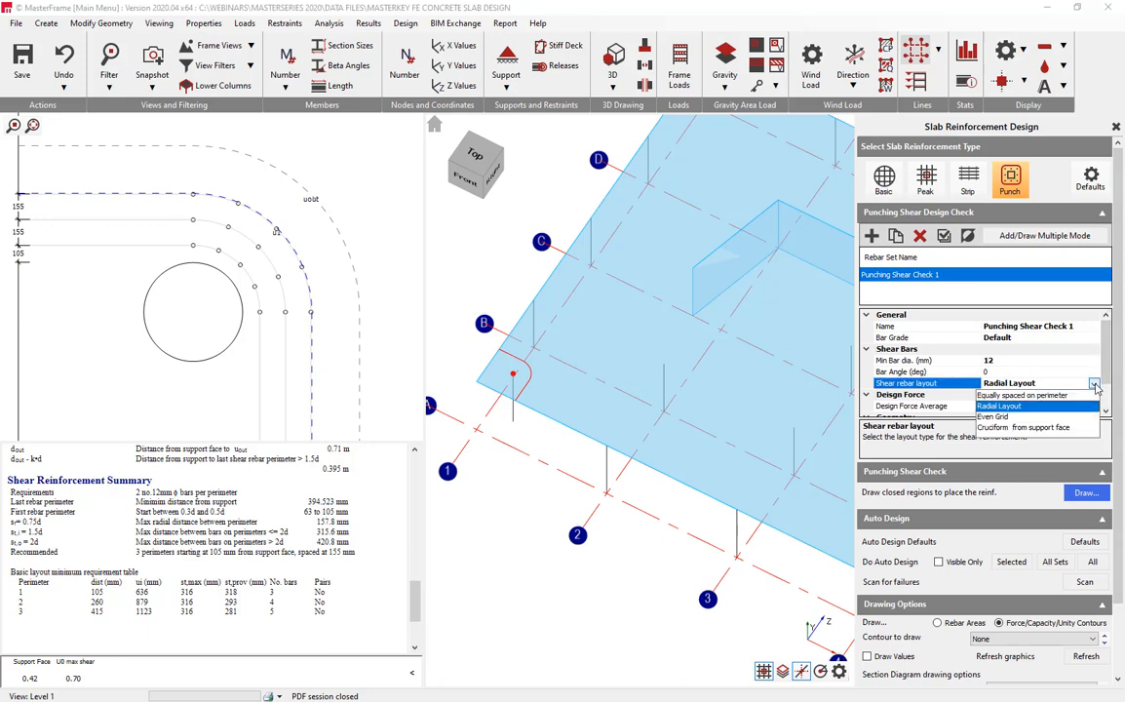
click(1022, 395)
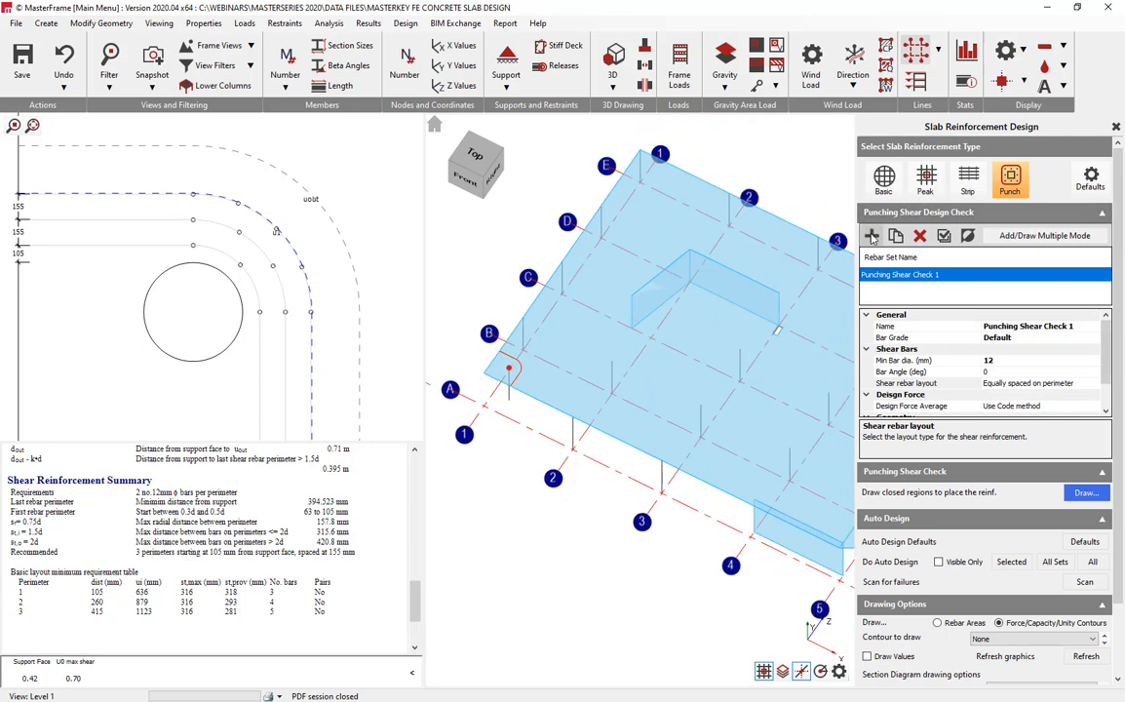
Add a punching shear check at the internal L-shaped wall's end nearest gridline 1 and set its shear rebar layout to Even Grid
click(871, 235)
click(632, 296)
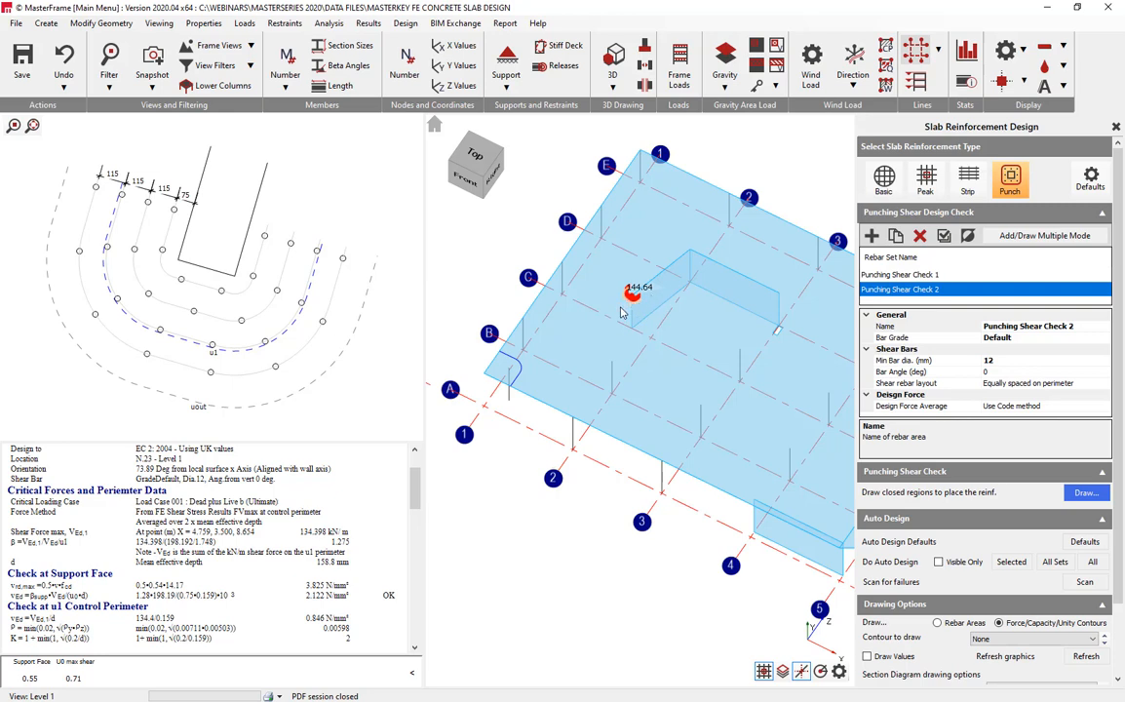
click(1095, 387)
click(1106, 384)
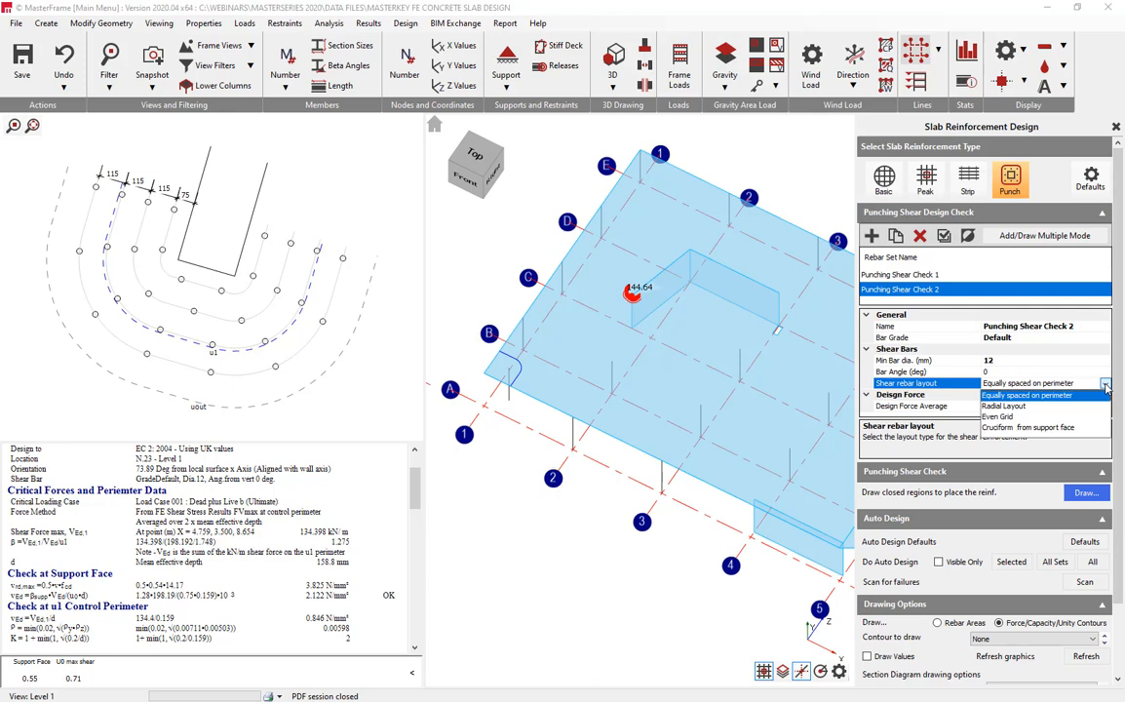
click(997, 417)
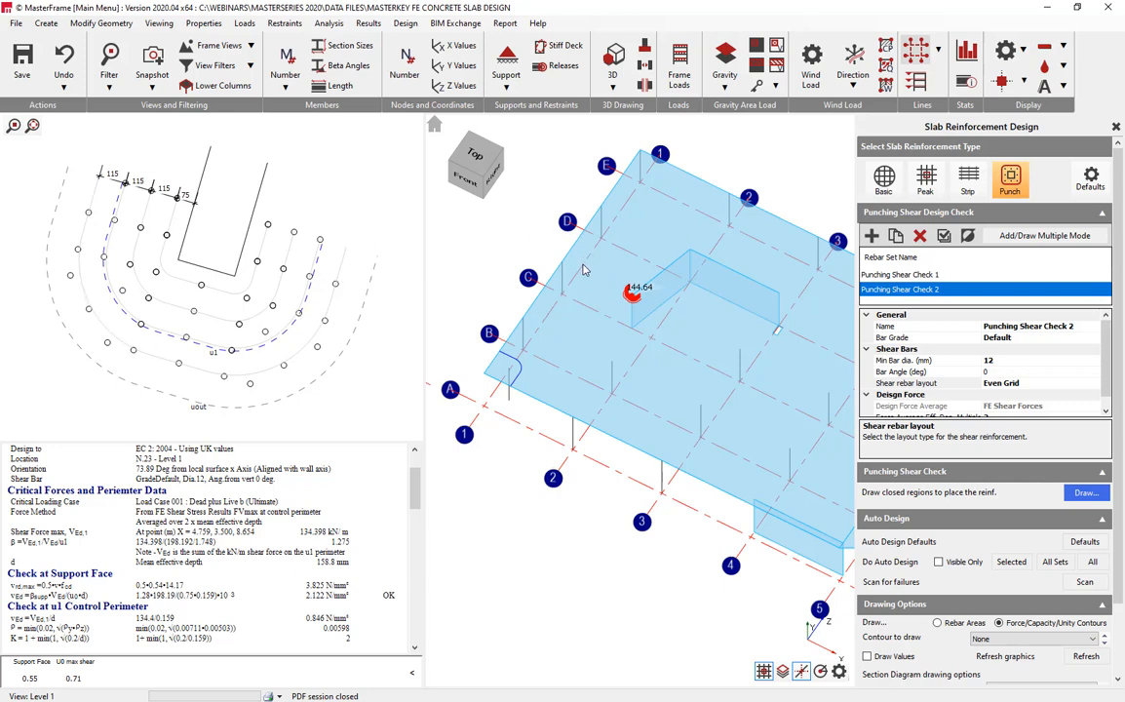
Examine the shear force diagram drawn around the control perimeter at the wall end
scroll(658, 314, up, 3)
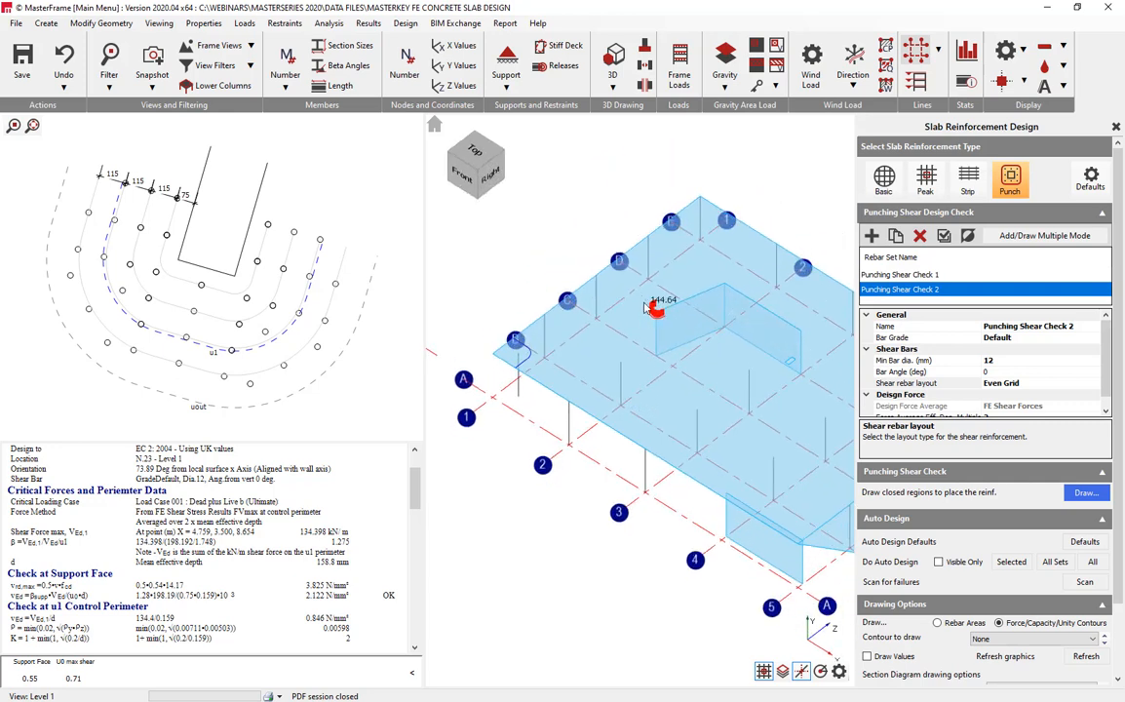
scroll(657, 314, up, 1)
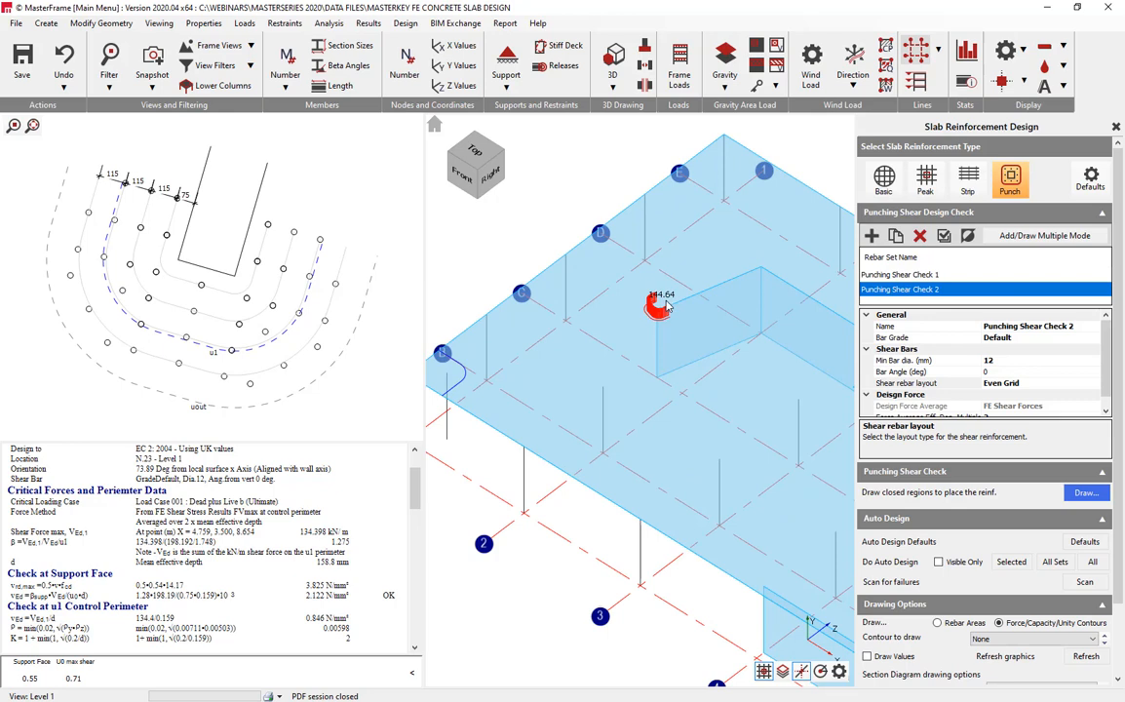
scroll(665, 308, up, 3)
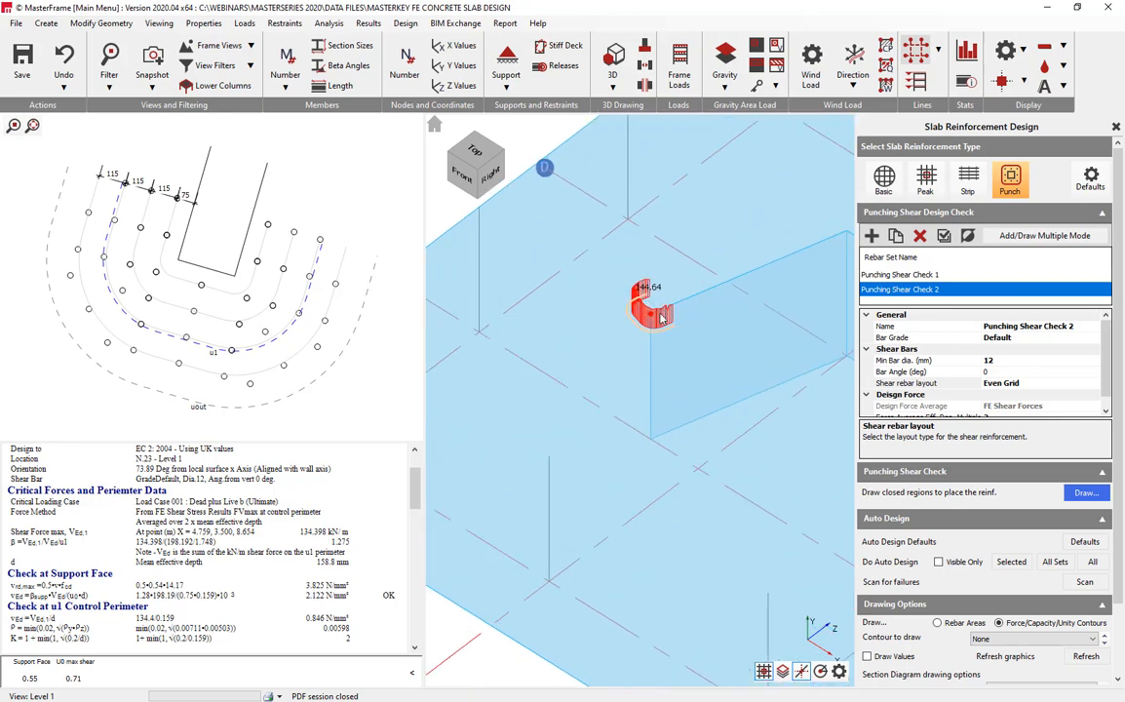
Select the corner column's punching shear check and review its design force and drop settings, critical forces, support face check and u1 control perimeter check
middle_drag(524, 388, 704, 367)
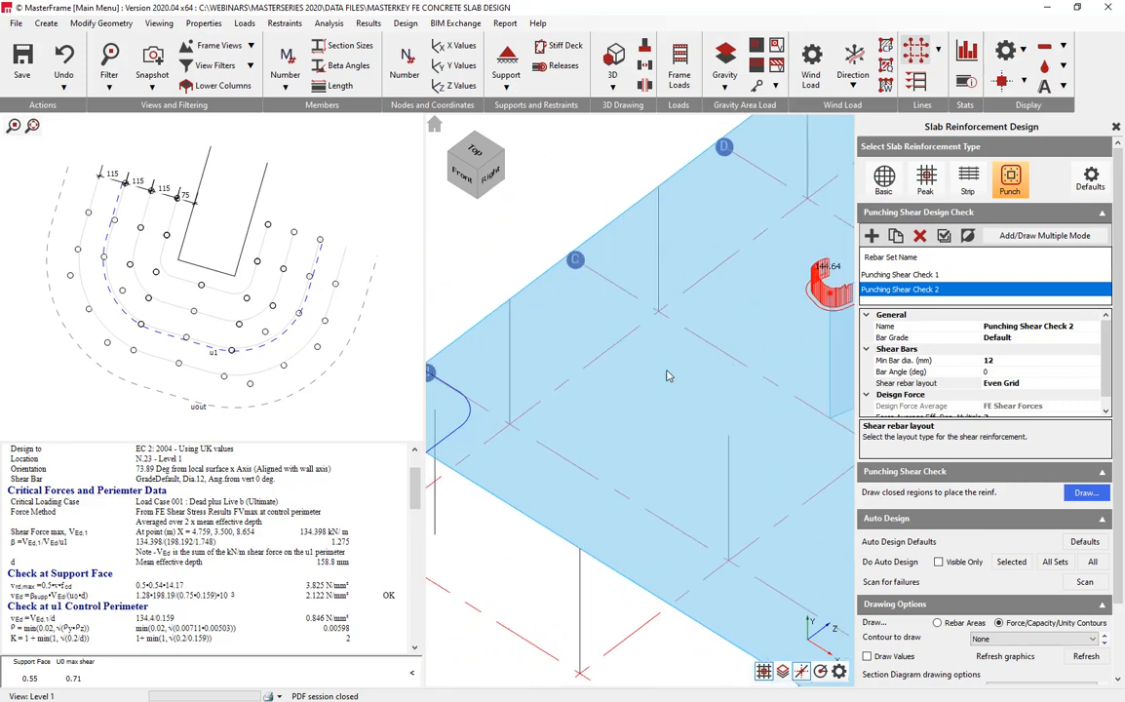
click(463, 429)
middle_drag(465, 436, 594, 430)
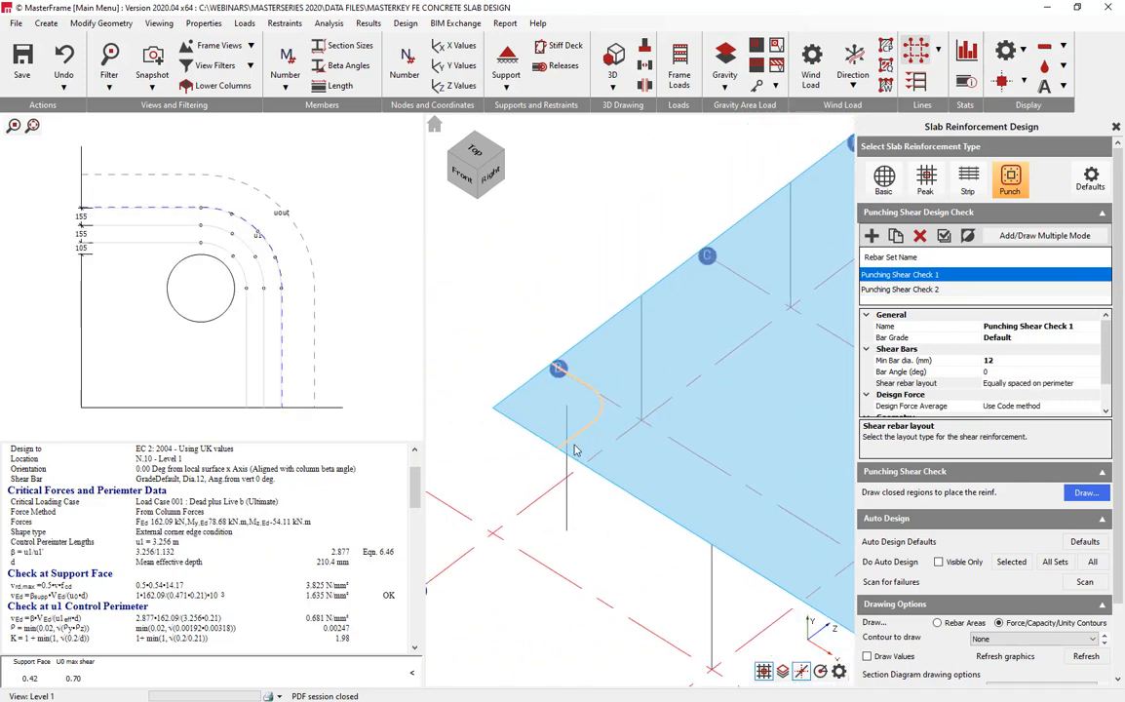
drag(1108, 367, 1106, 390)
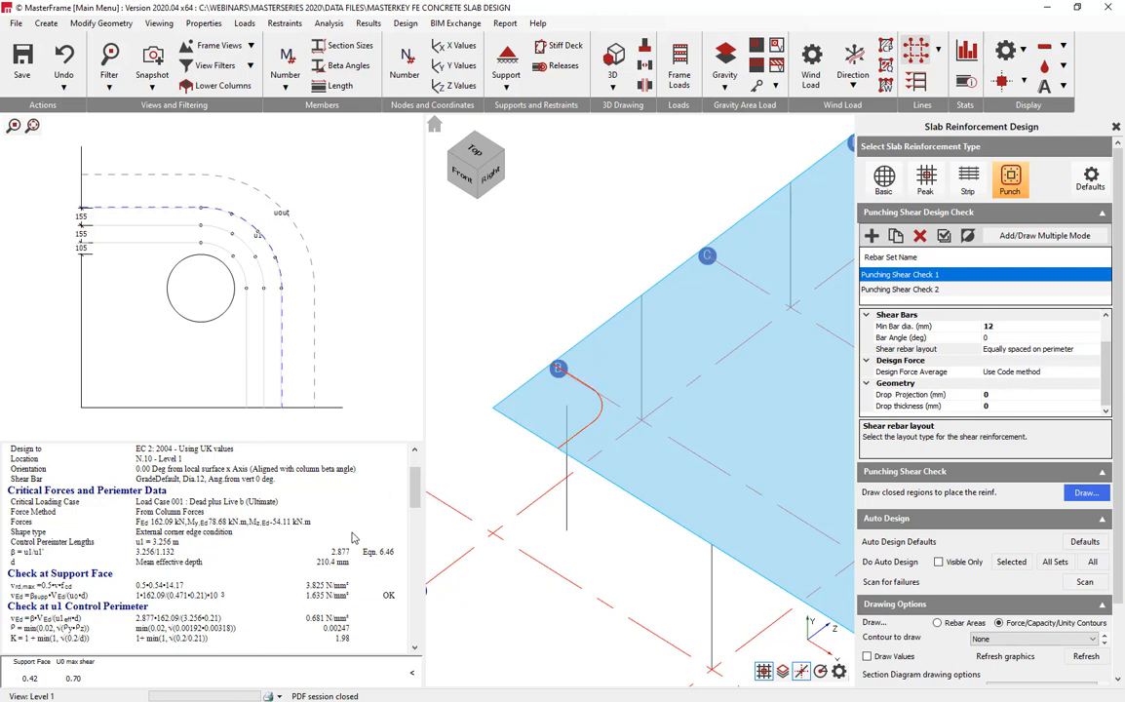
scroll(416, 509, down, 1)
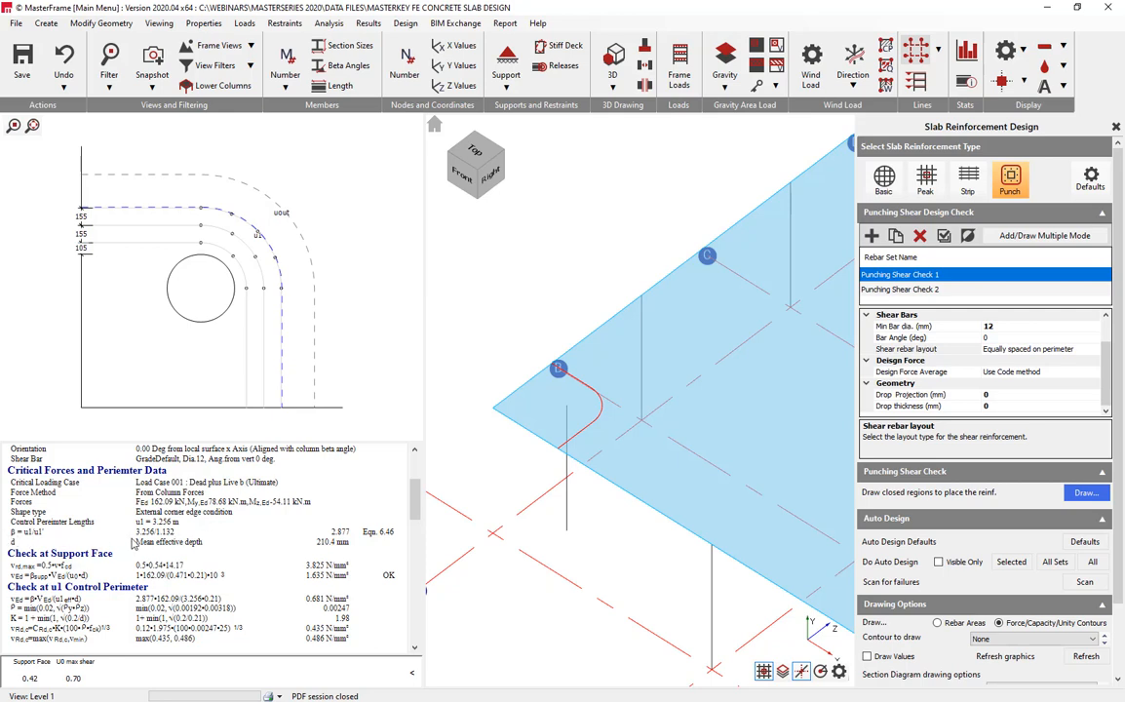
scroll(128, 546, down, 1)
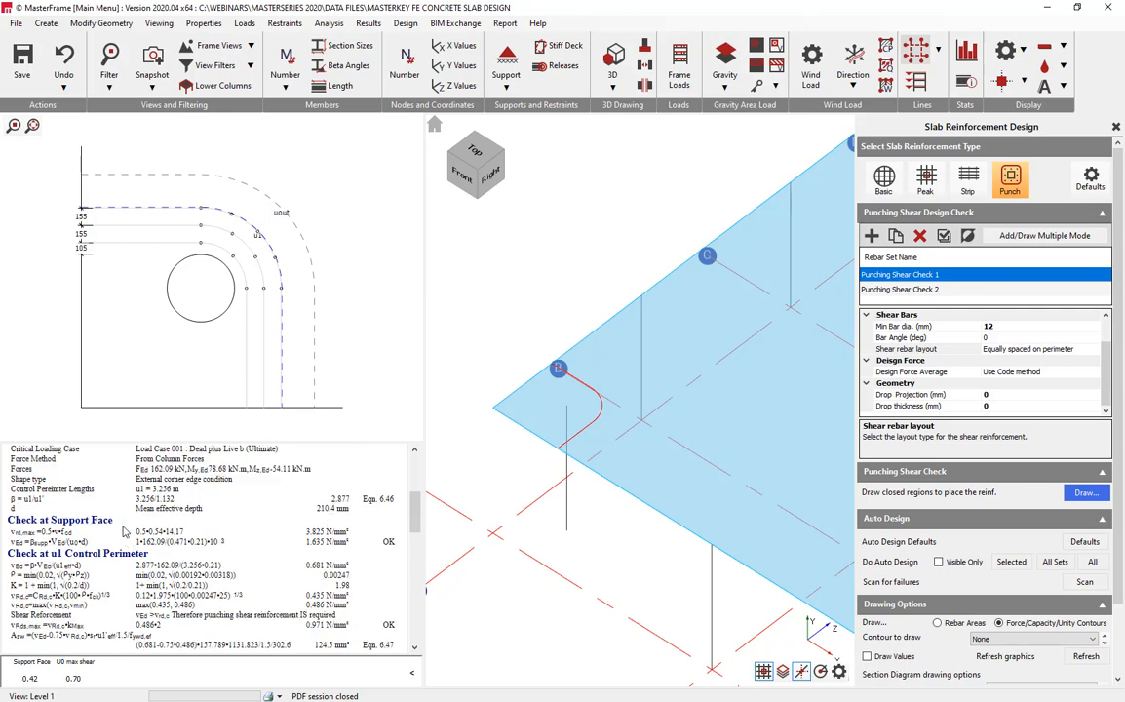
Set Punching Shear Check 1's design force average to FE Shear Forces and review the recalculated check and its averaging multiple
scroll(125, 535, down, 2)
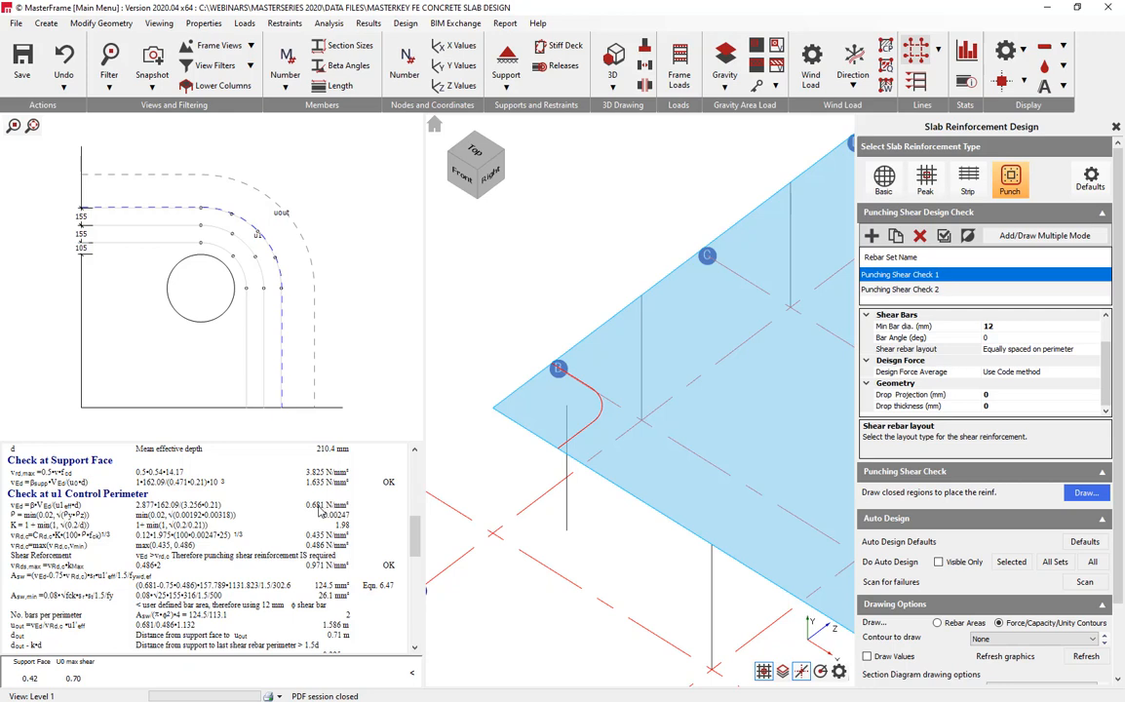
click(1096, 373)
click(1094, 372)
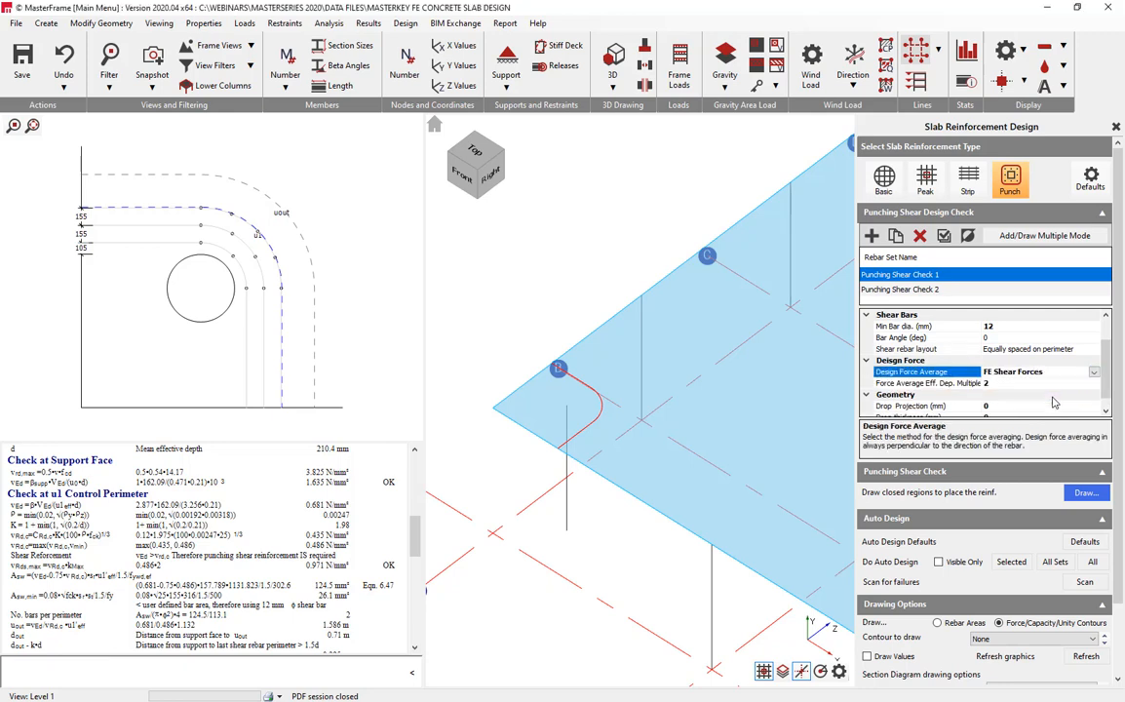
click(1051, 396)
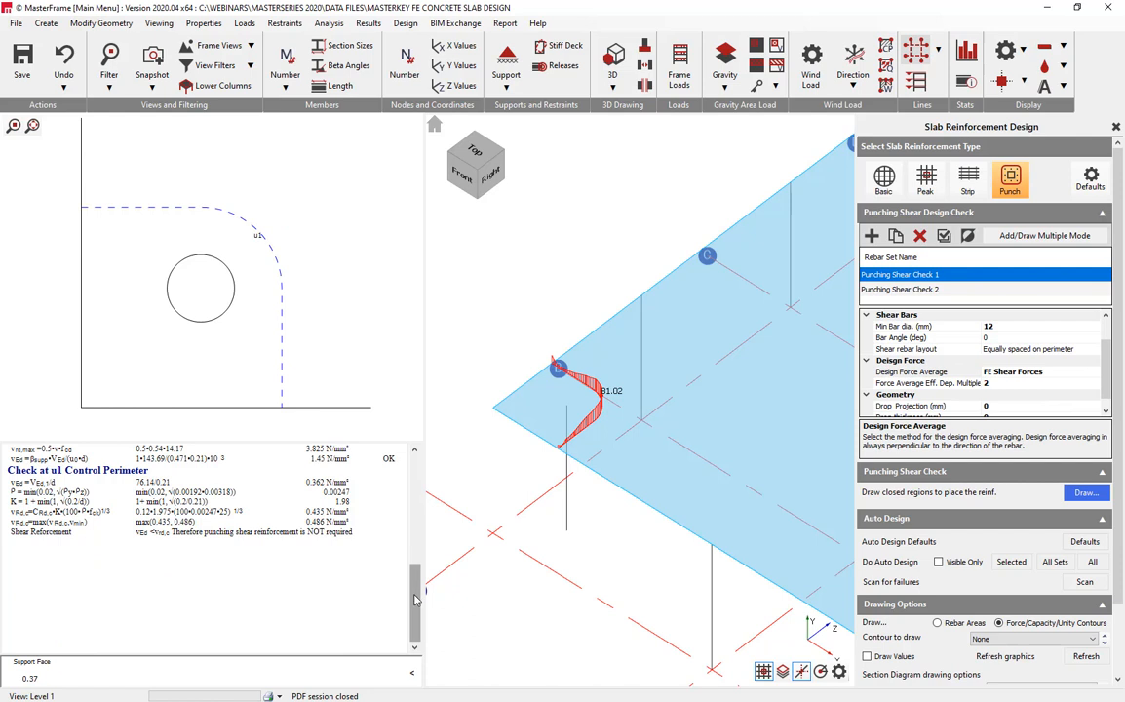
scroll(376, 544, up, 3)
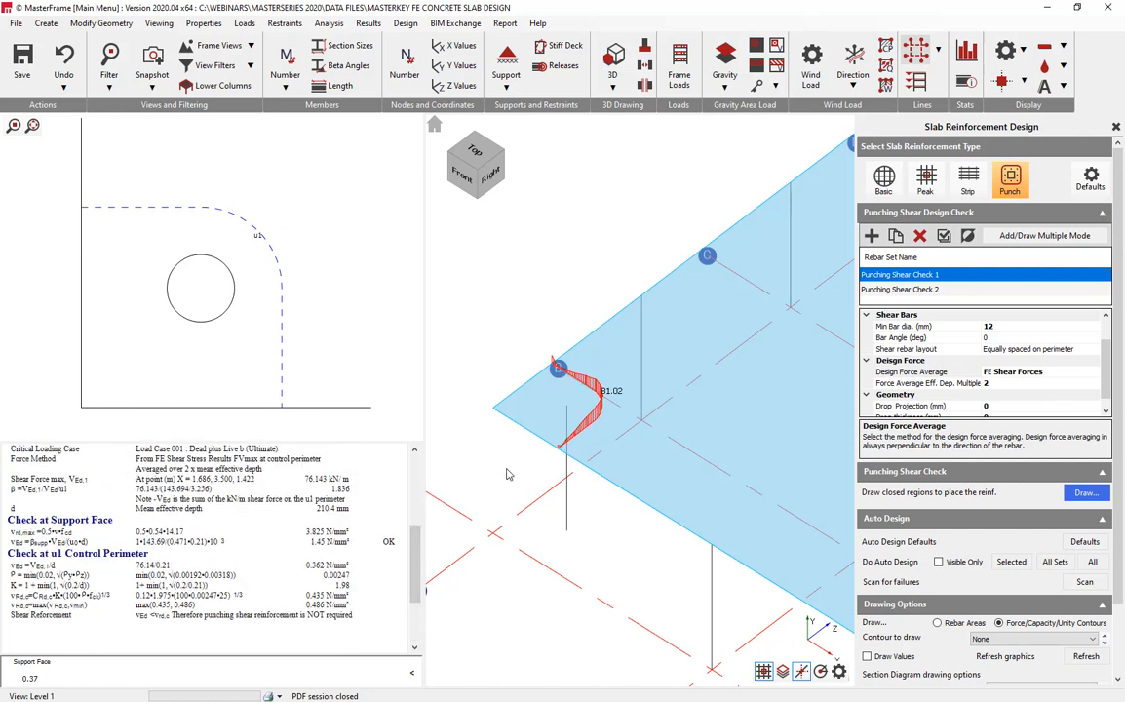
click(1026, 388)
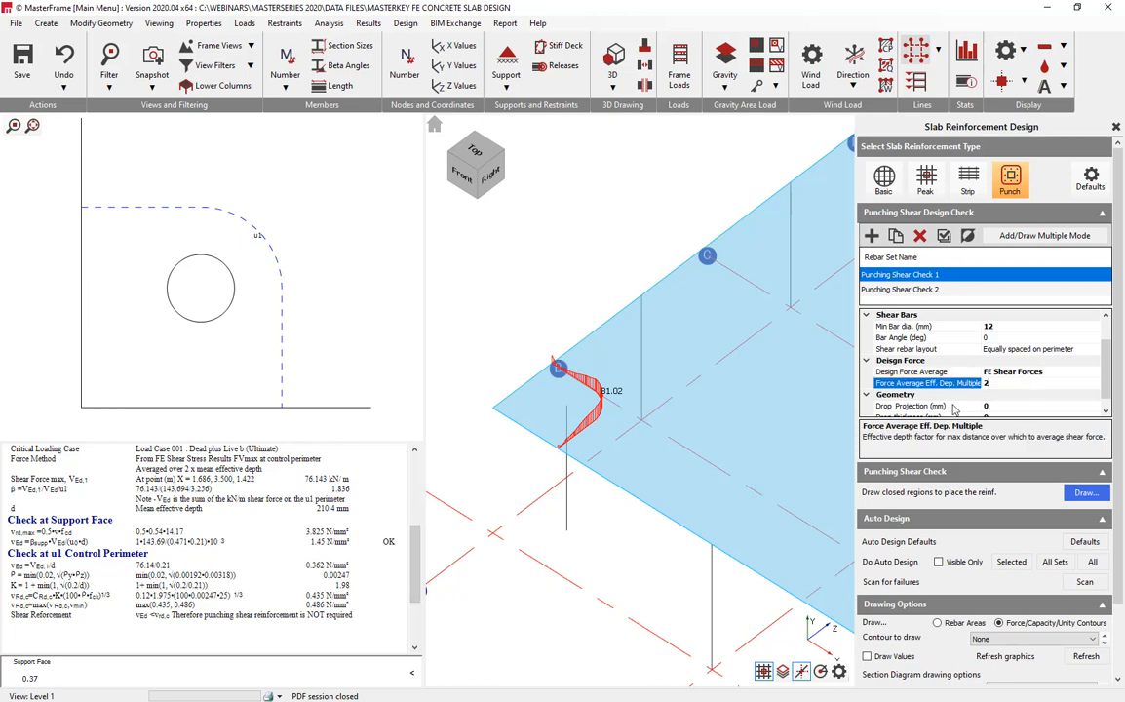
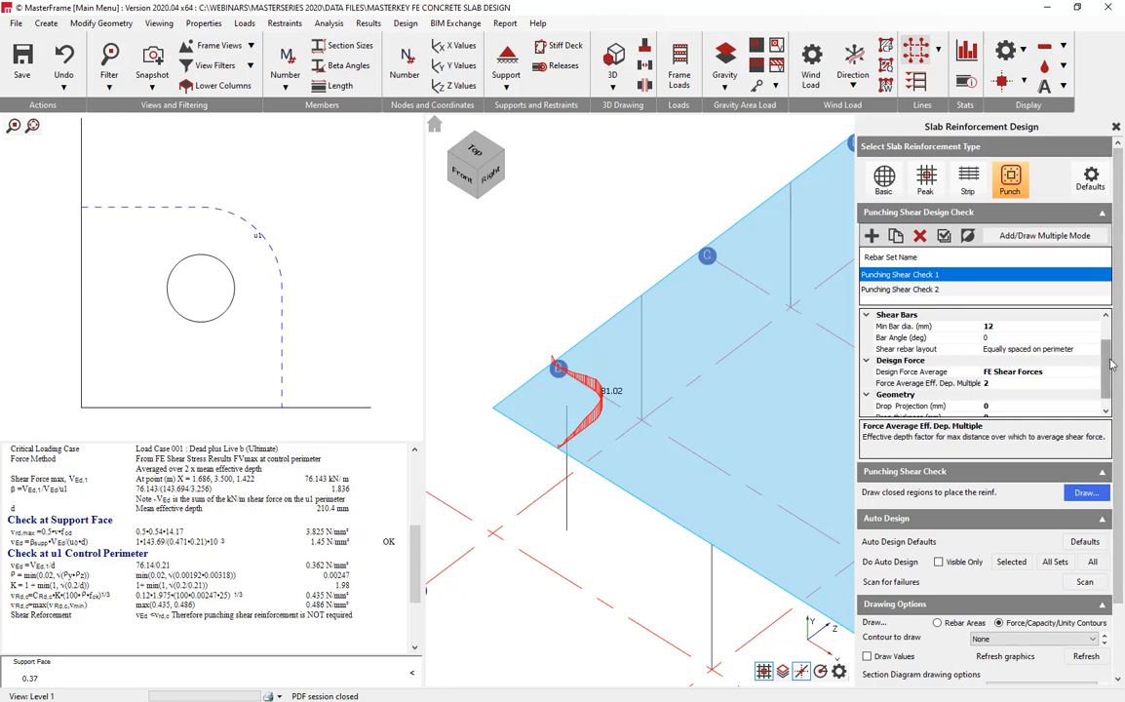
drag(1107, 371, 1108, 382)
In plan view, add punching shear checks to all columns and wall ends of the slab using multiple mode
click(475, 153)
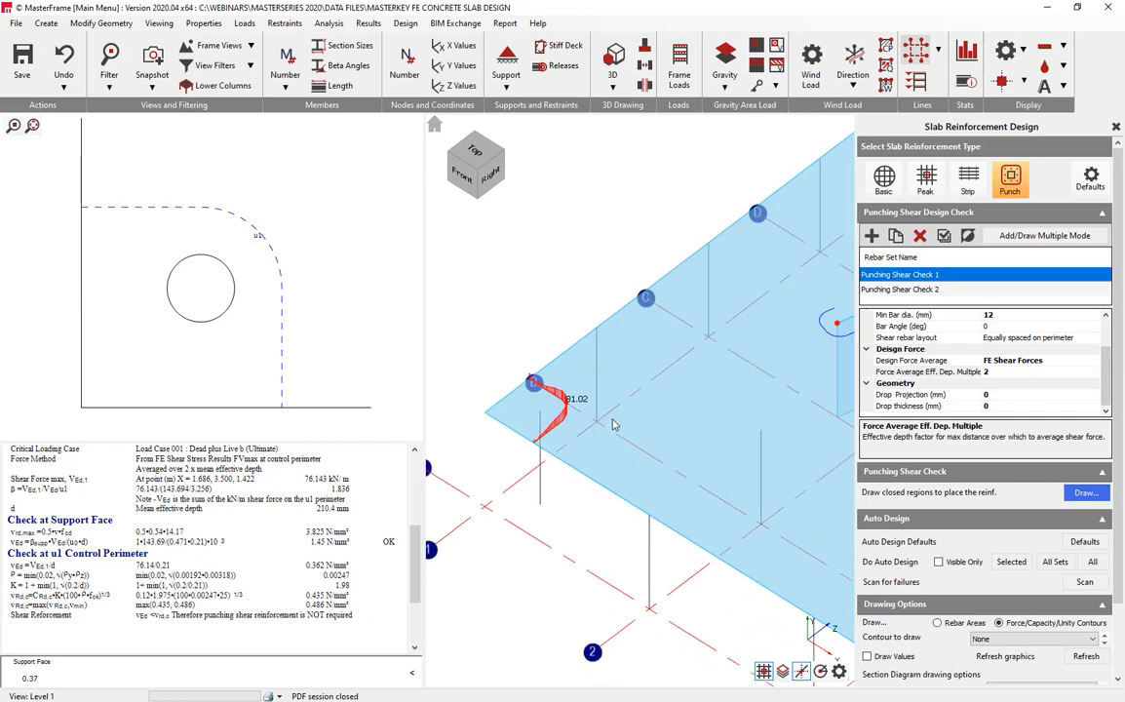
scroll(735, 394, down, 4)
mouse_move(742, 386)
middle_down()
mouse_move(535, 477)
mouse_move(599, 479)
middle_up()
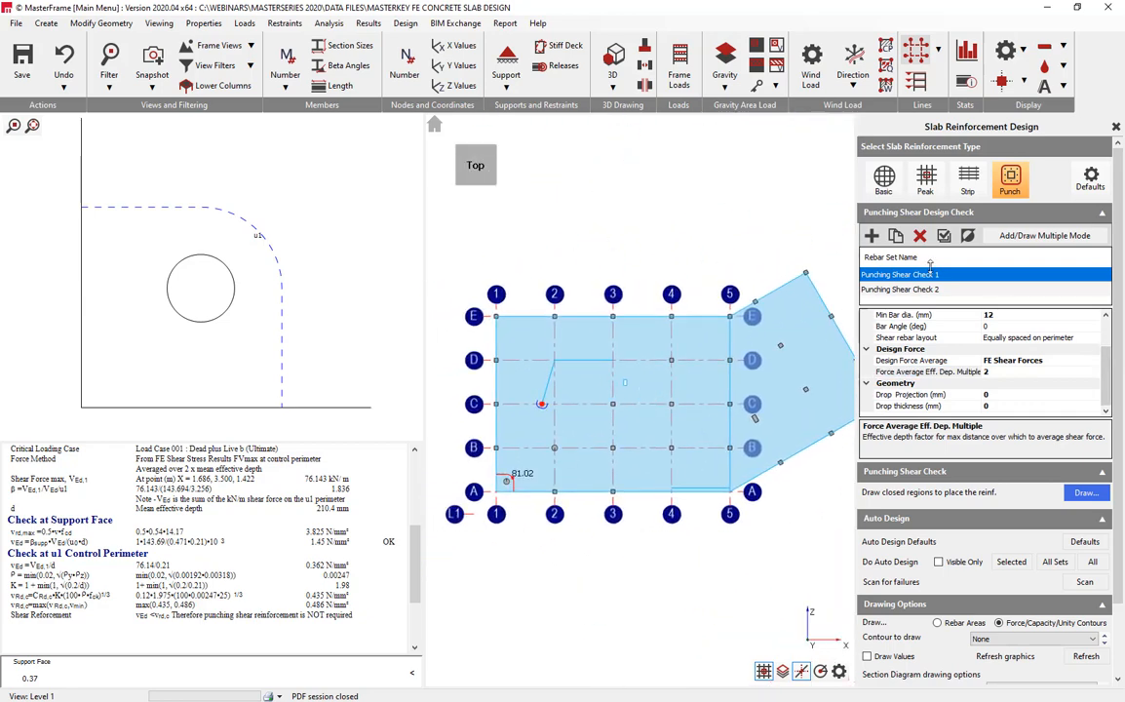
click(1022, 235)
mouse_move(450, 538)
mouse_down()
mouse_move(832, 337)
mouse_move(893, 247)
mouse_up()
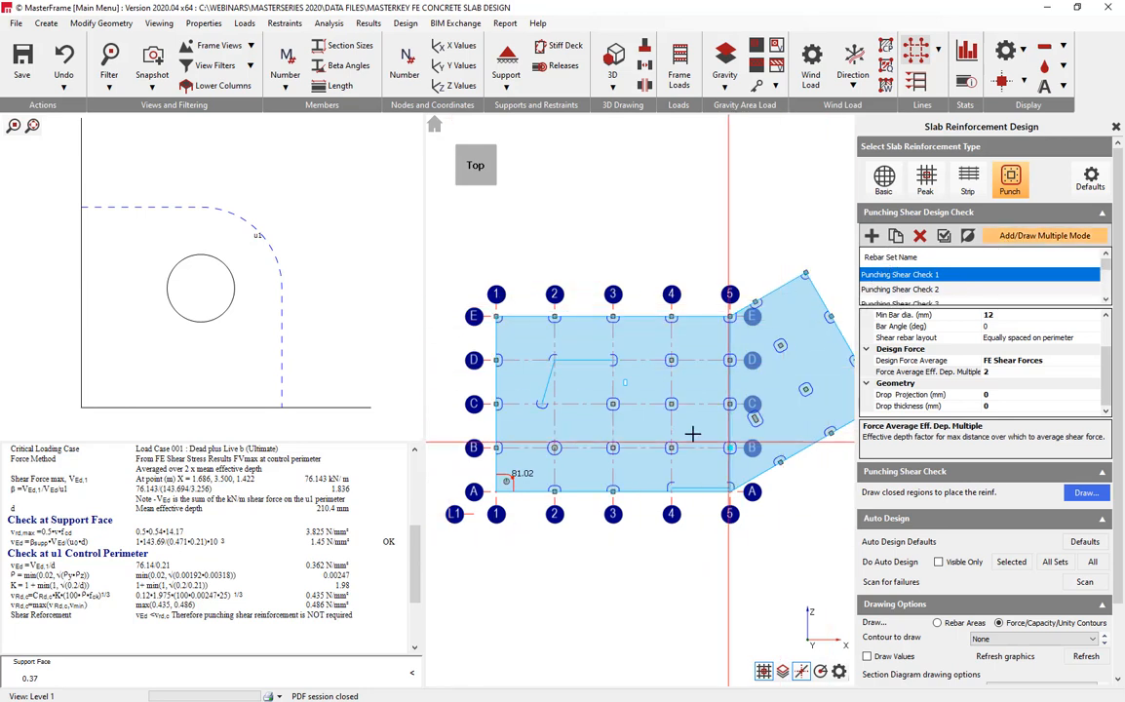
click(1056, 238)
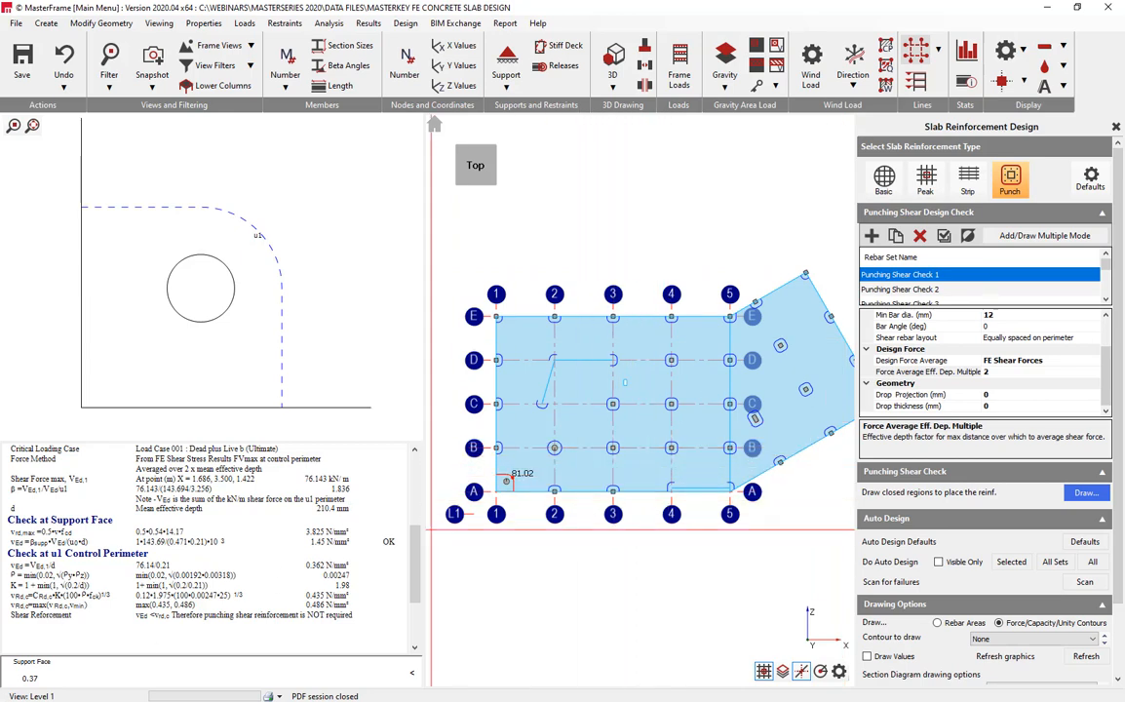
Inspect the punching shear results at the wall corner, the wall end at D3 and the edge column at A2
middle_drag(732, 414, 659, 331)
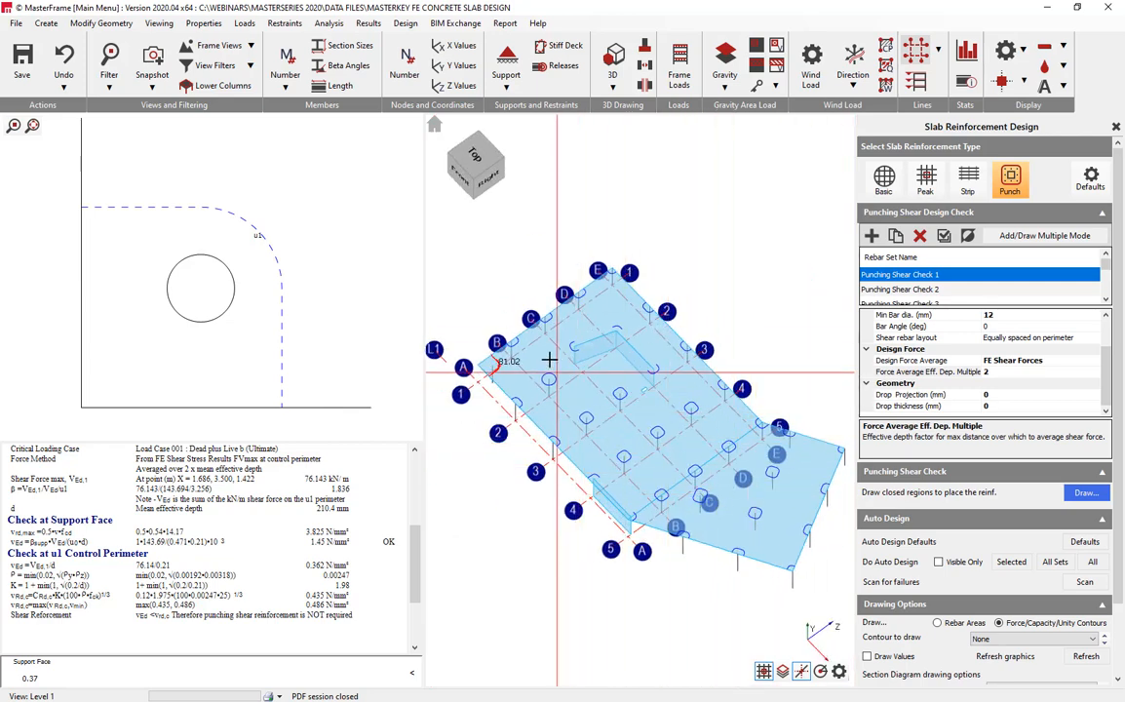
click(615, 331)
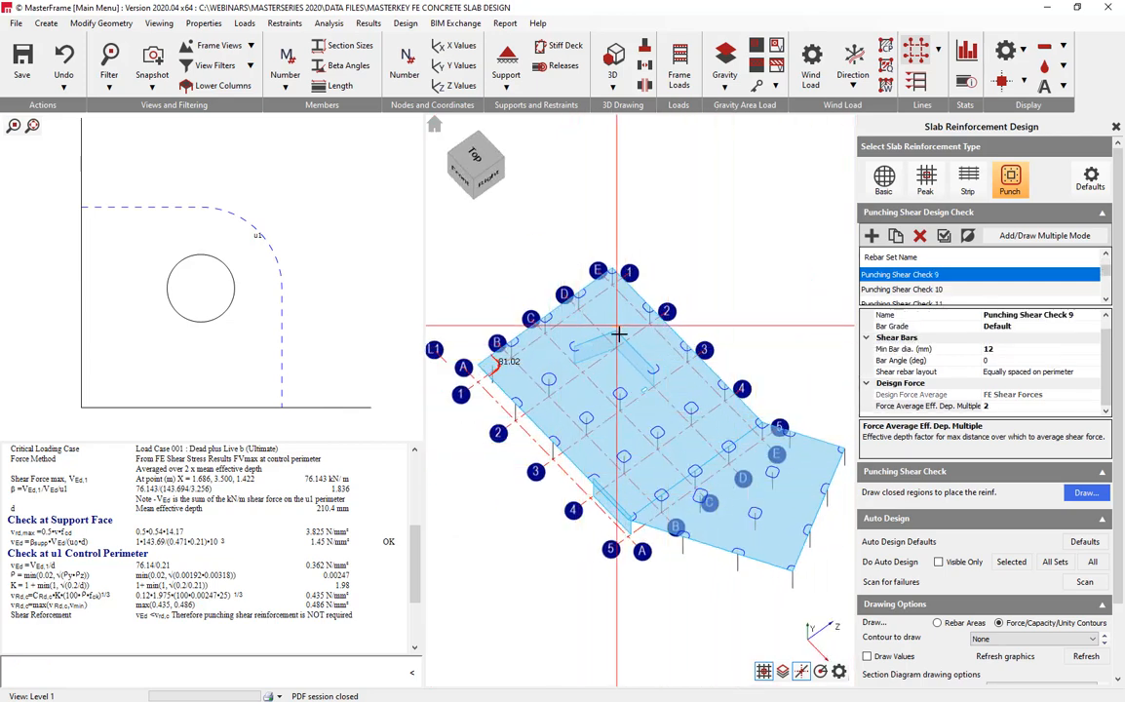
click(656, 371)
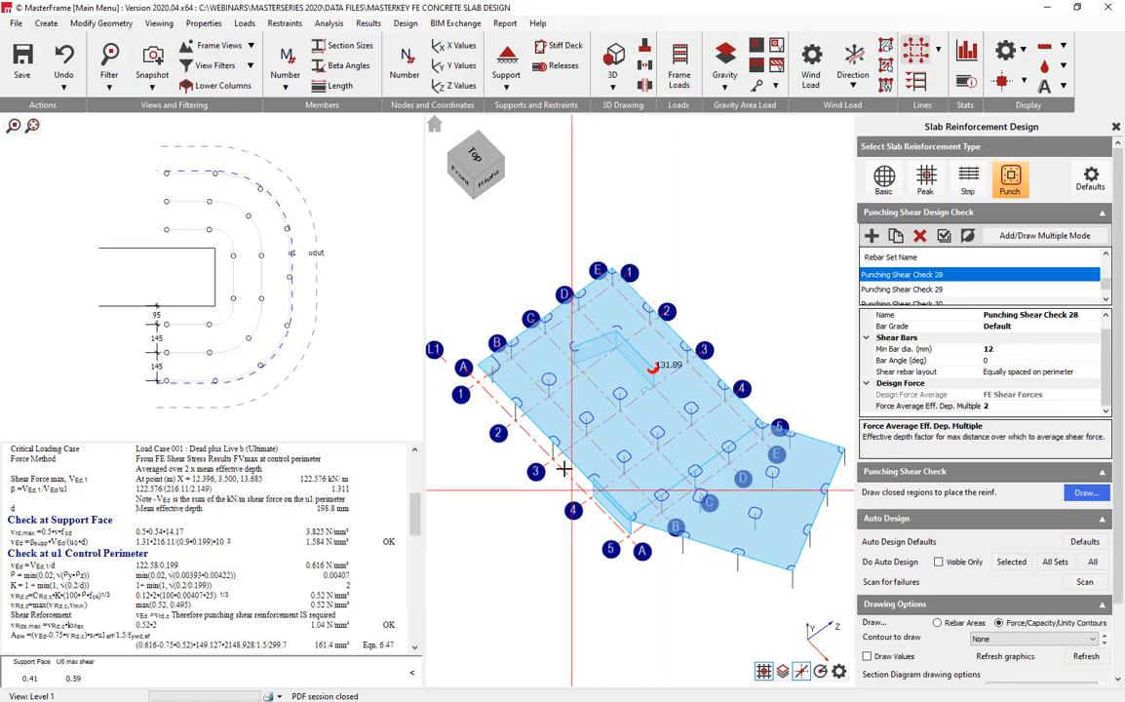
click(517, 417)
scroll(239, 528, down, 2)
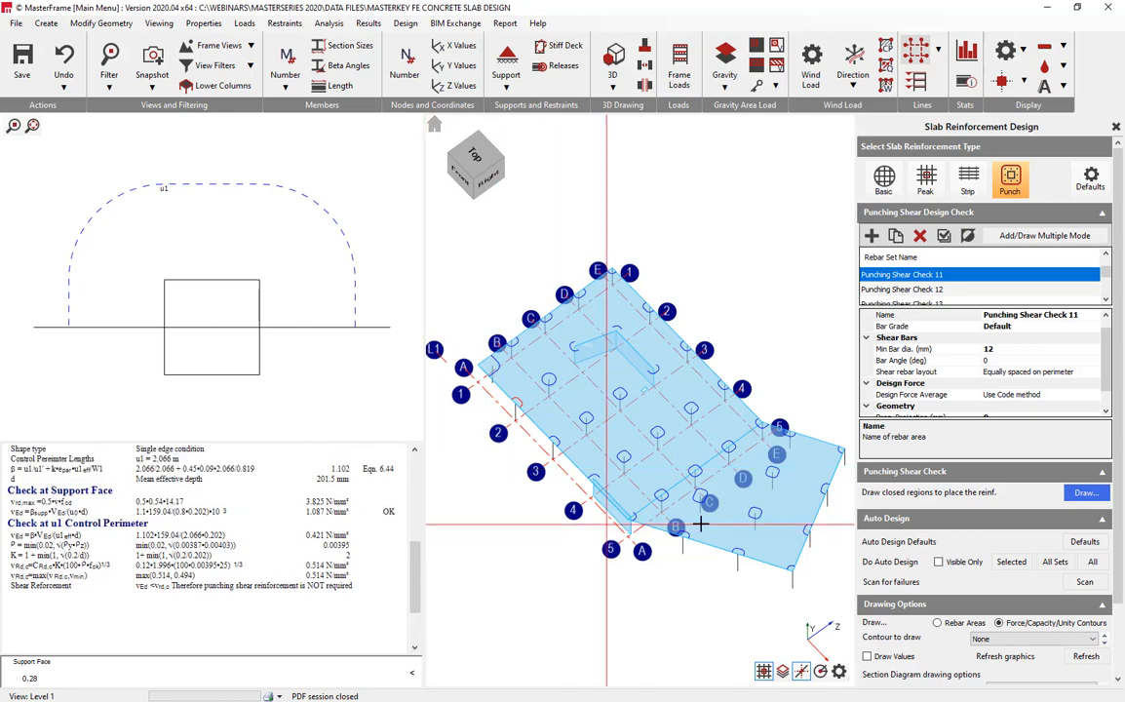
For Punching Shear Check 17, try Radial Layout, settle on Cruciform from support face, and review the shear reinforcement summary
click(754, 511)
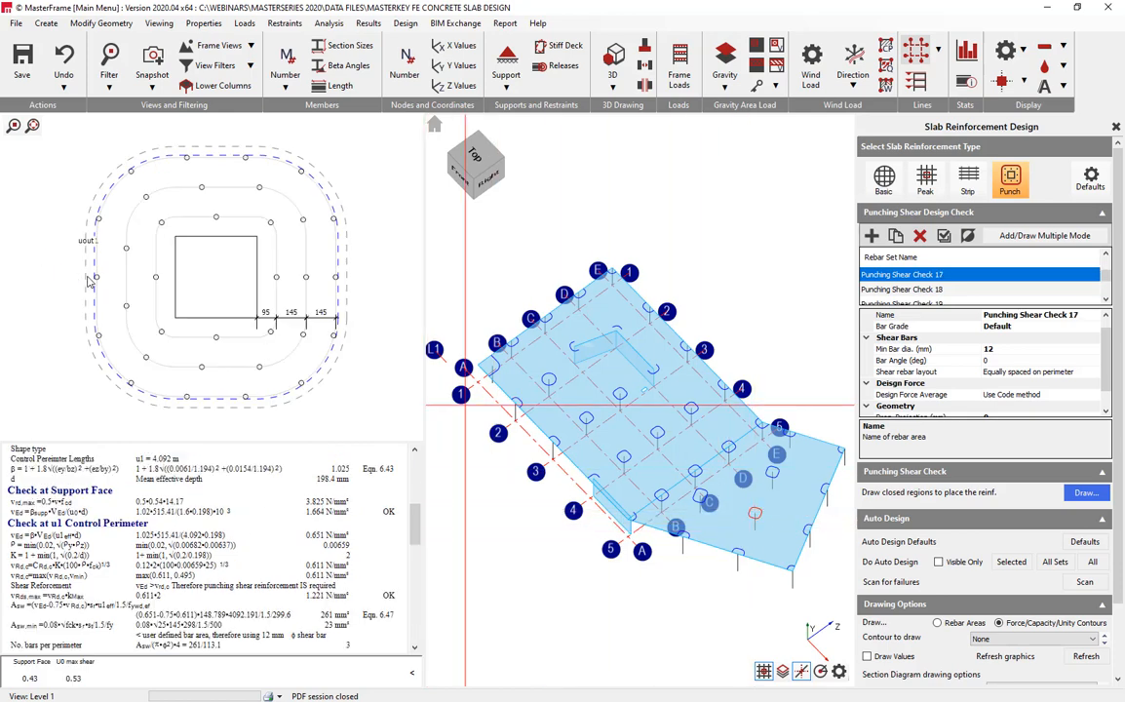
click(1066, 372)
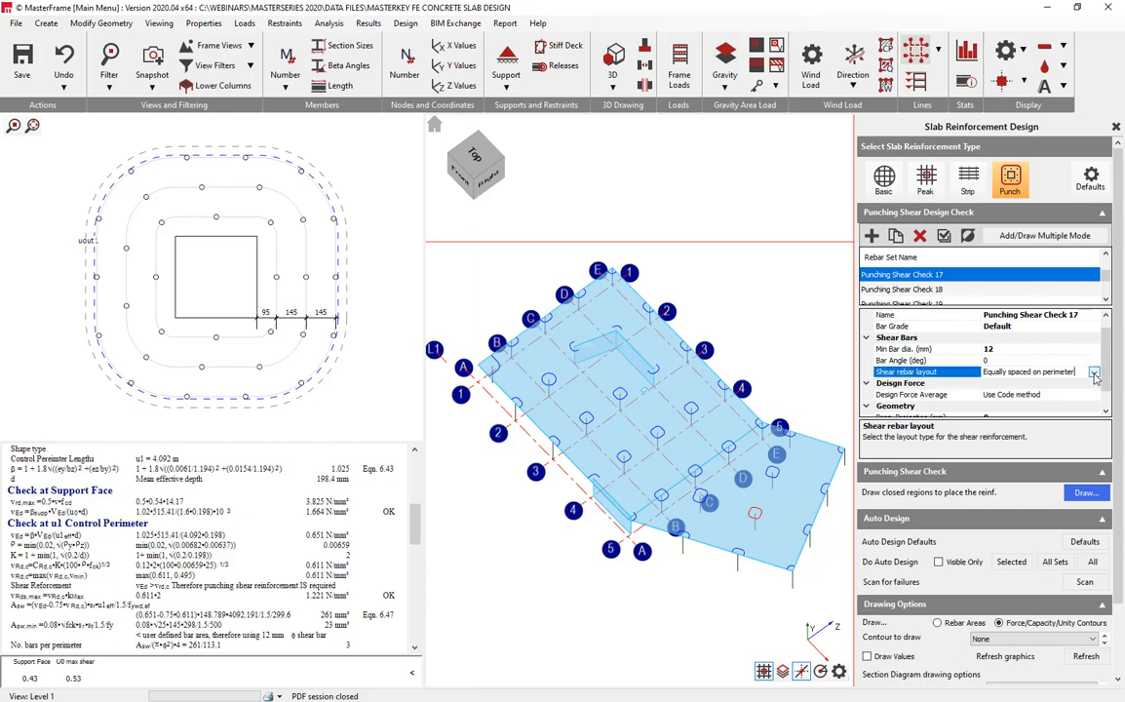
click(1068, 372)
click(1000, 395)
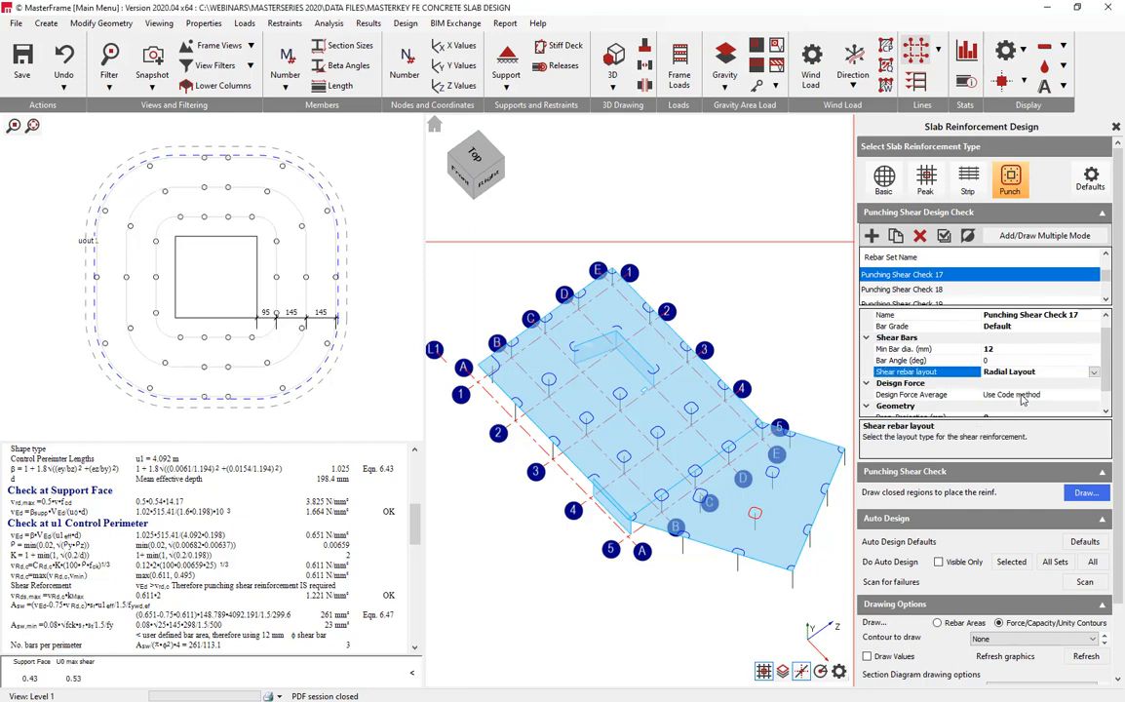
click(1034, 372)
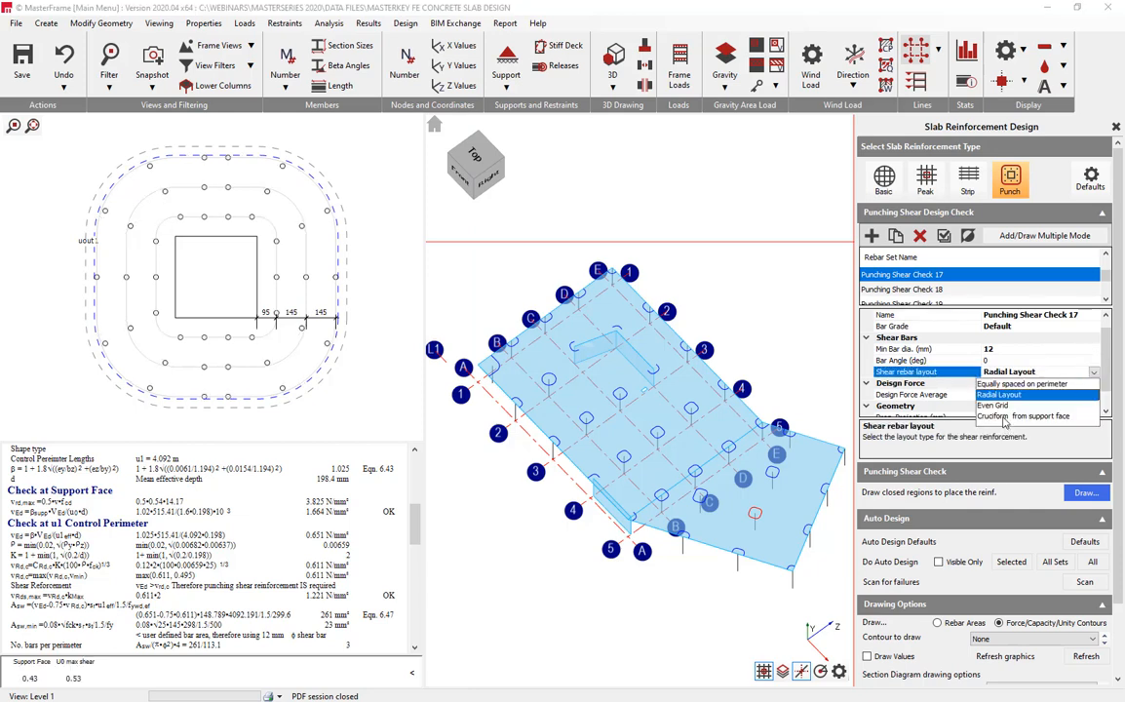
click(1005, 416)
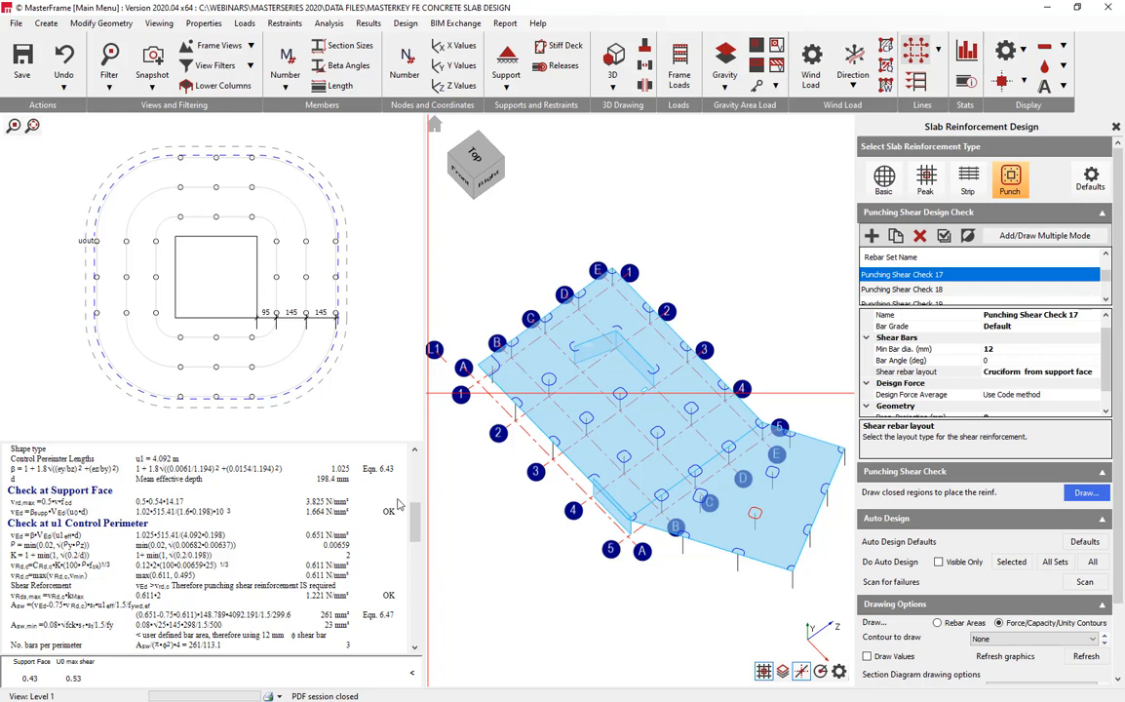
drag(414, 521, 415, 573)
scroll(398, 585, down, 5)
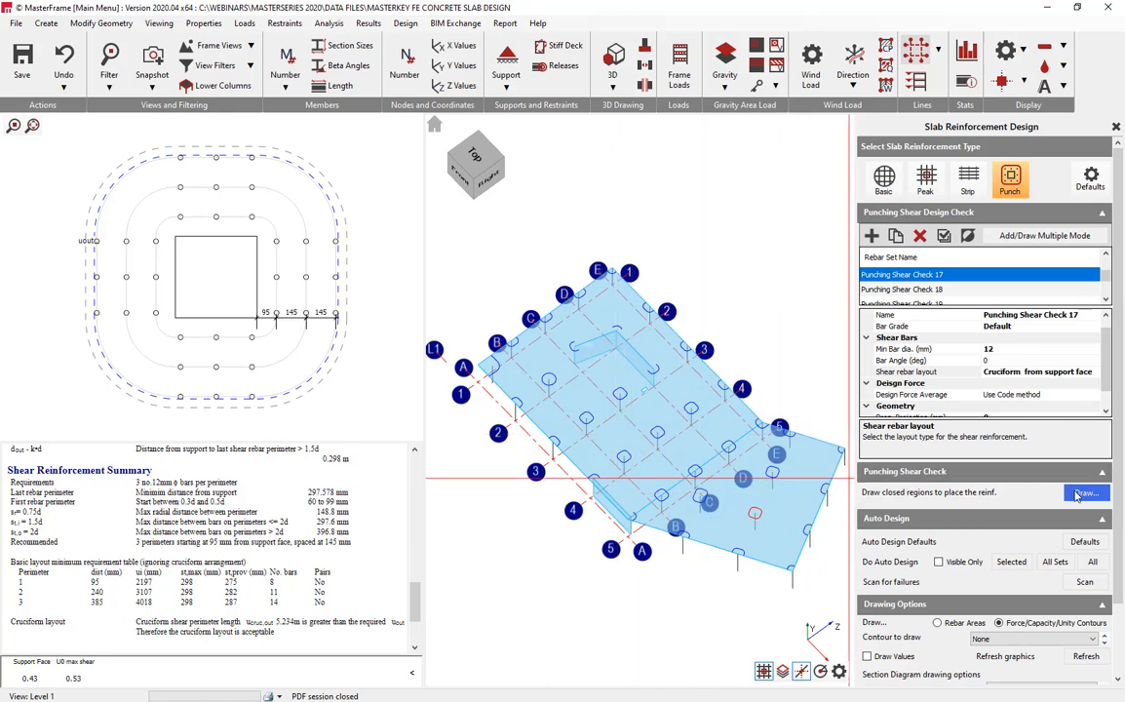
View the output options for the slab design report, and close them without exporting or printing
scroll(1116, 538, down, 3)
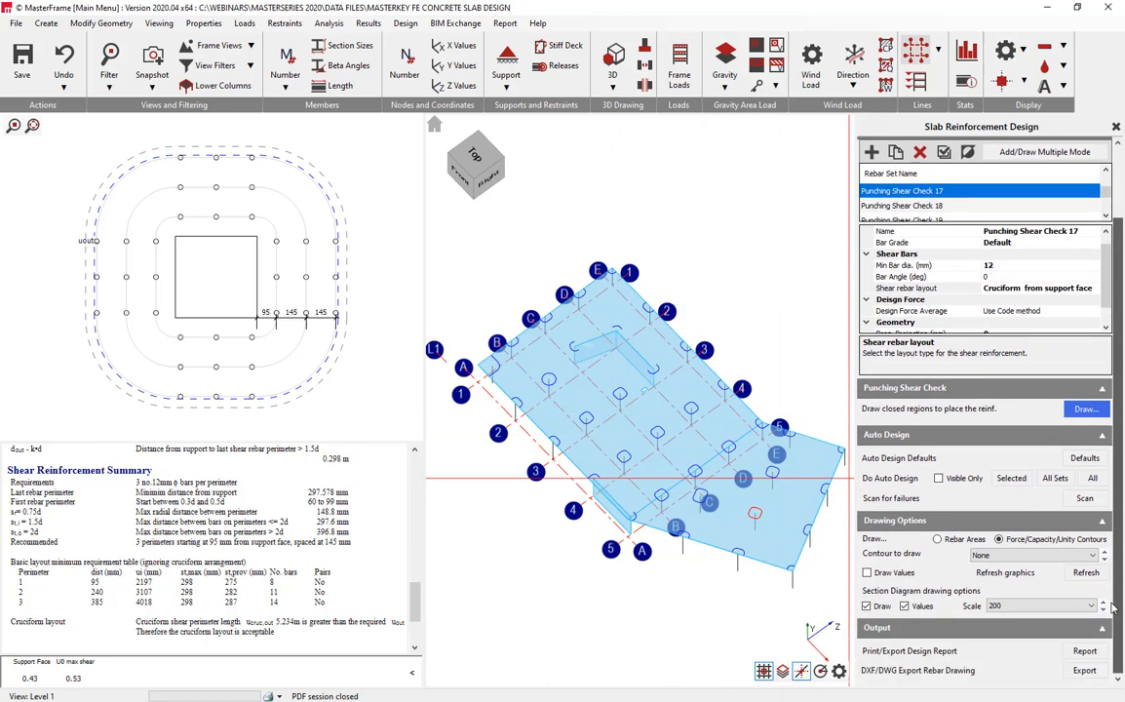
click(1085, 651)
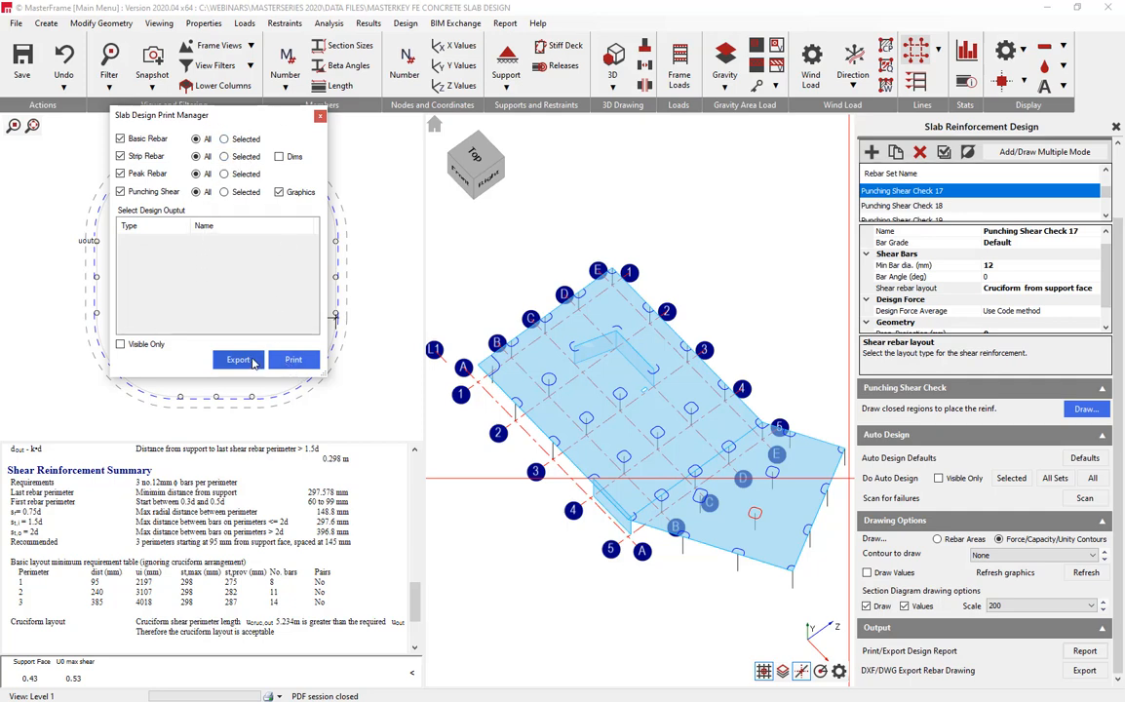
click(318, 118)
click(507, 23)
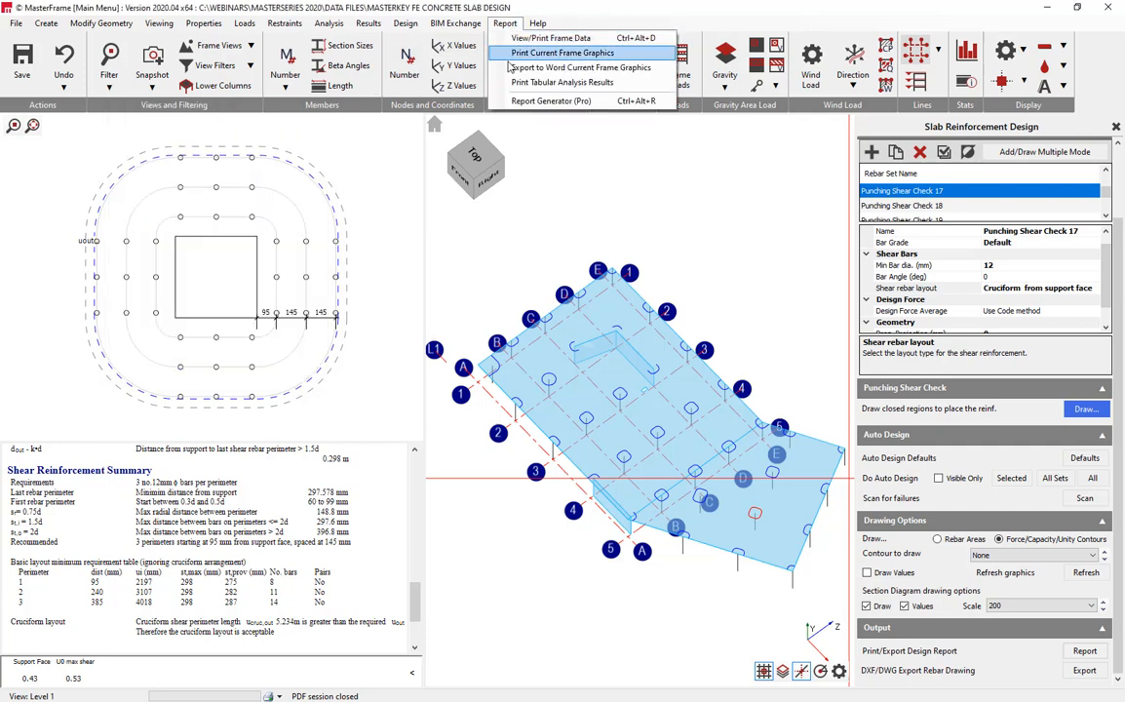
click(507, 27)
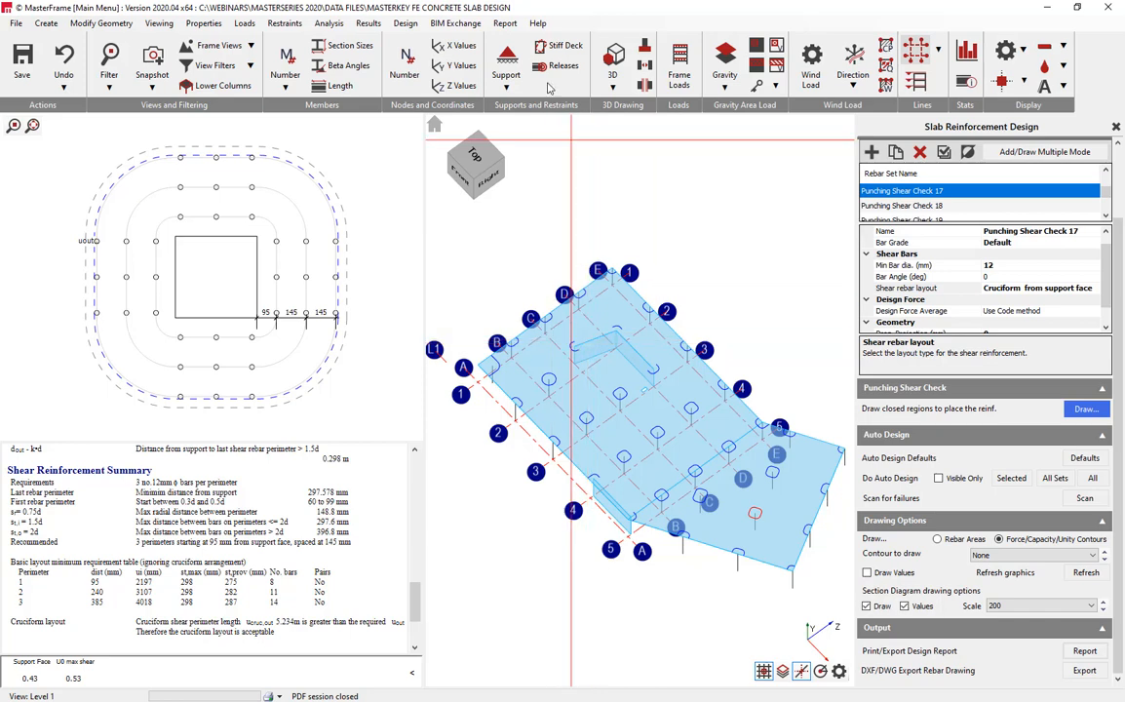
click(502, 26)
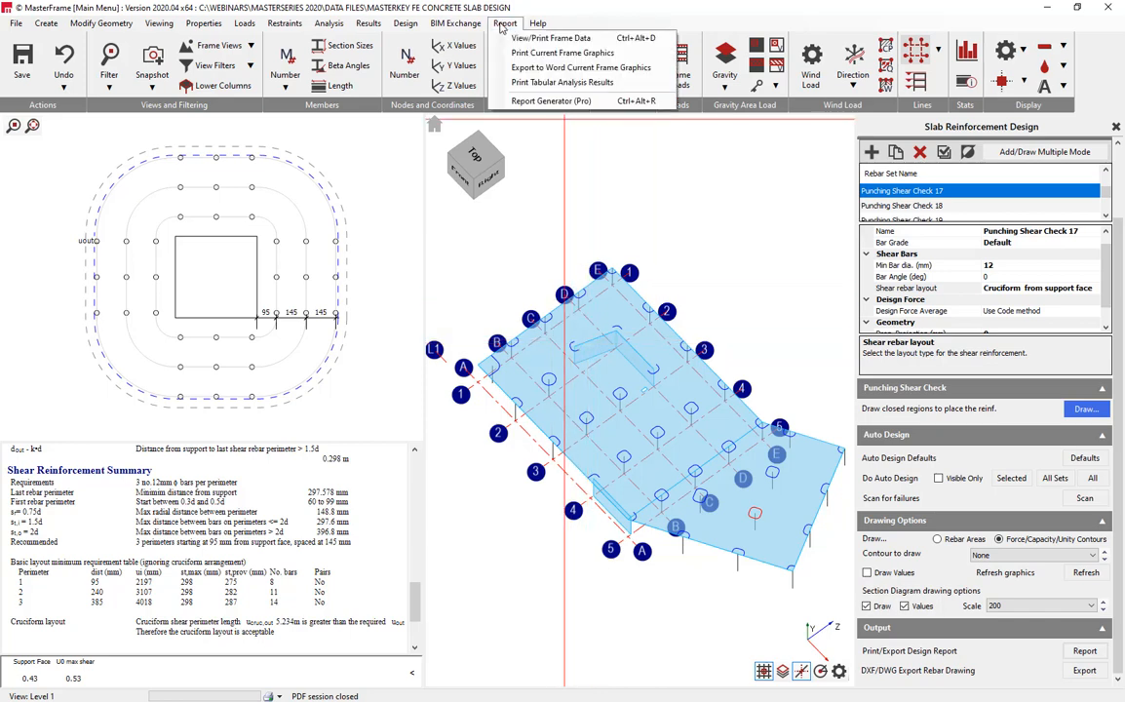
click(502, 26)
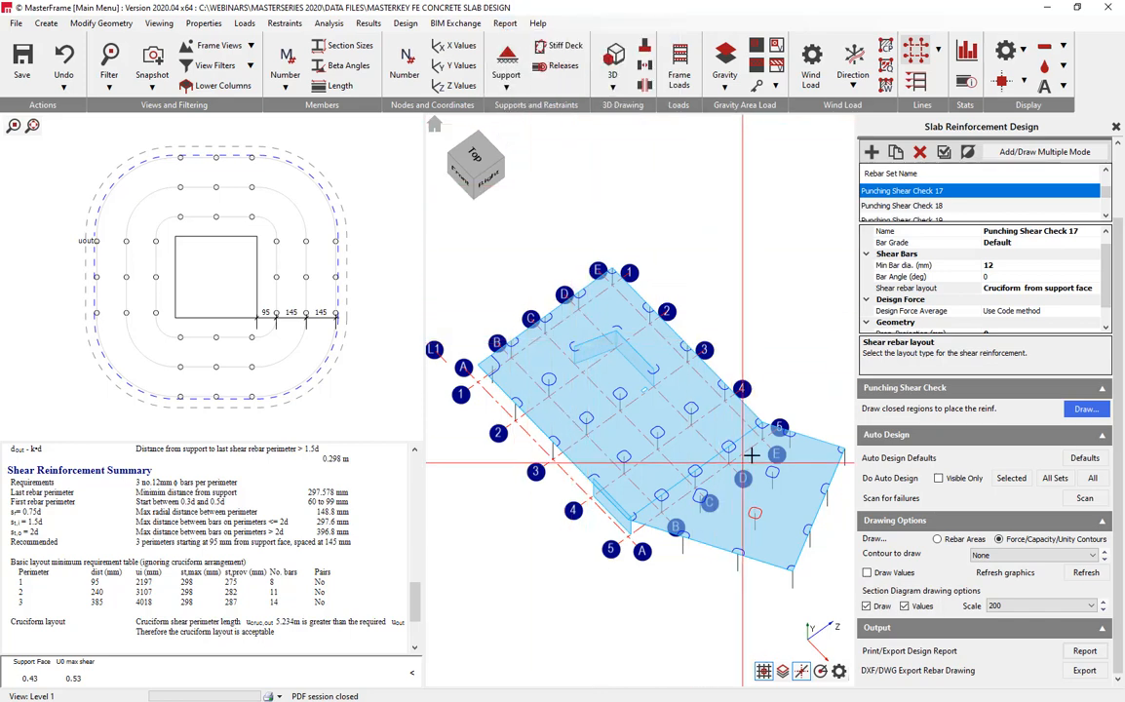
Export the rebar drawing for only Slab 1 Lvl 1 and Slab 2 Lvl 1, loading AutoCAD and overwriting the existing DXF
click(1082, 672)
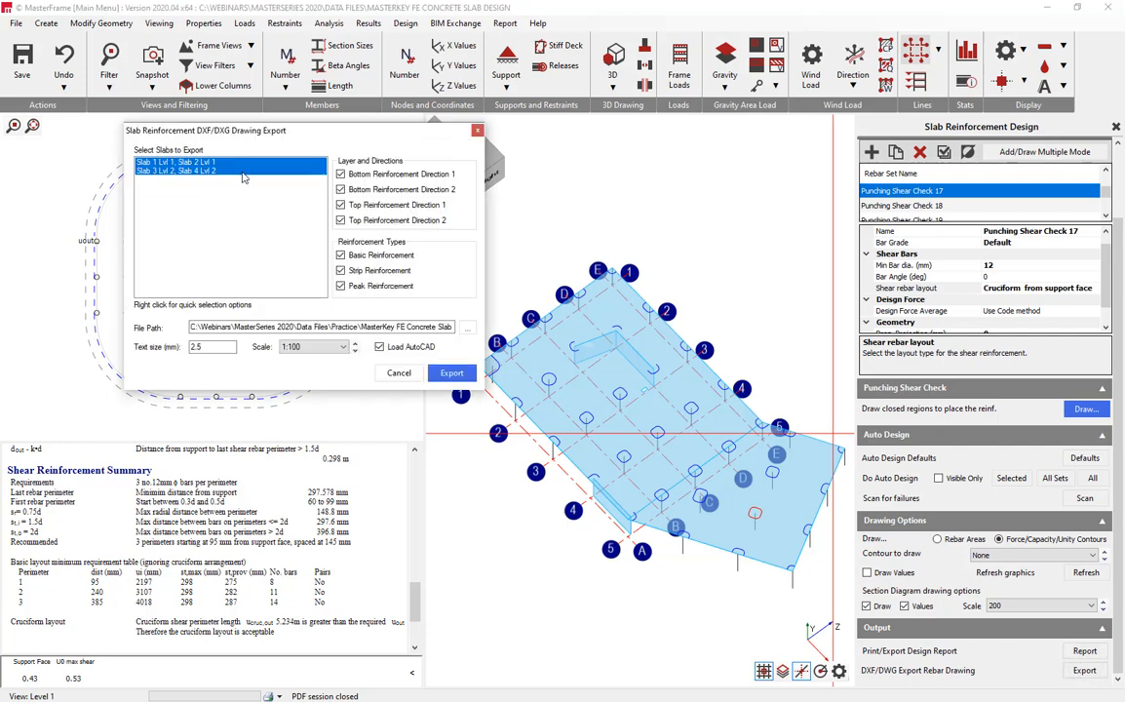
click(192, 162)
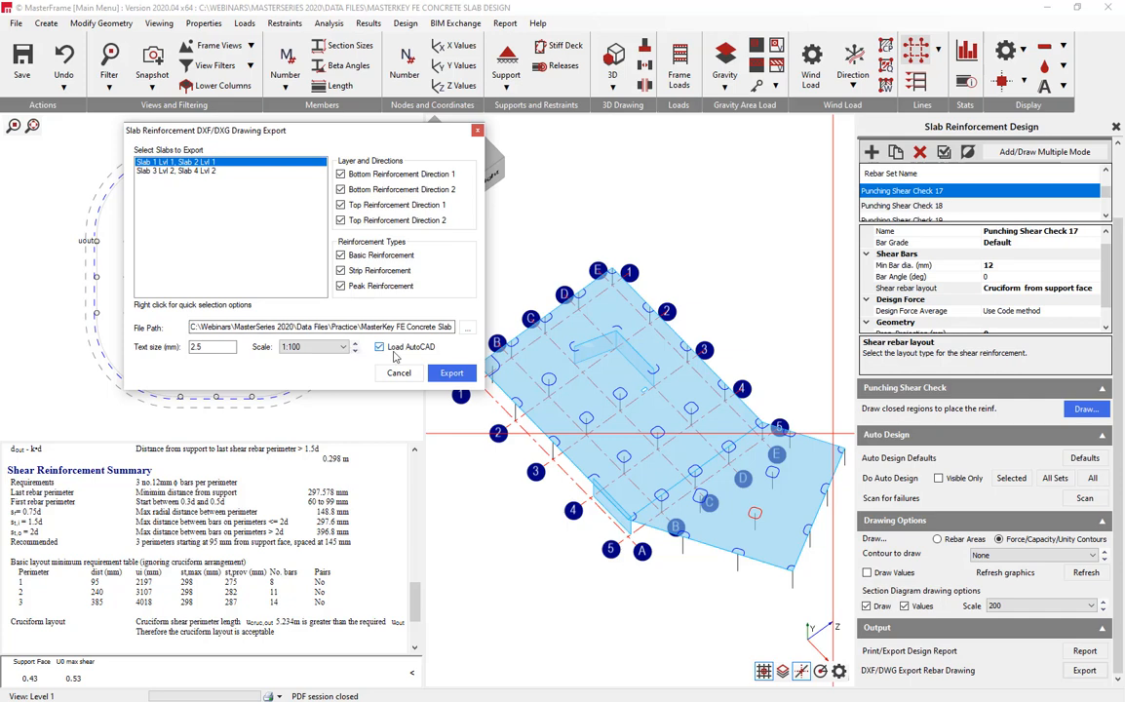
click(462, 376)
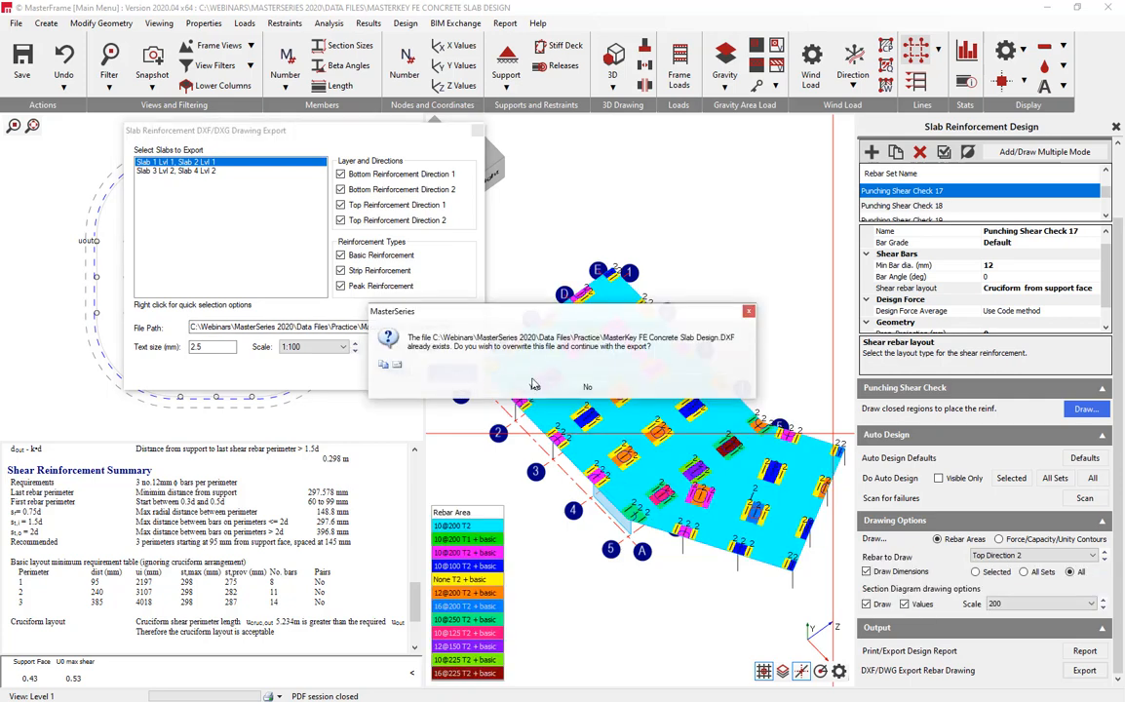
click(484, 352)
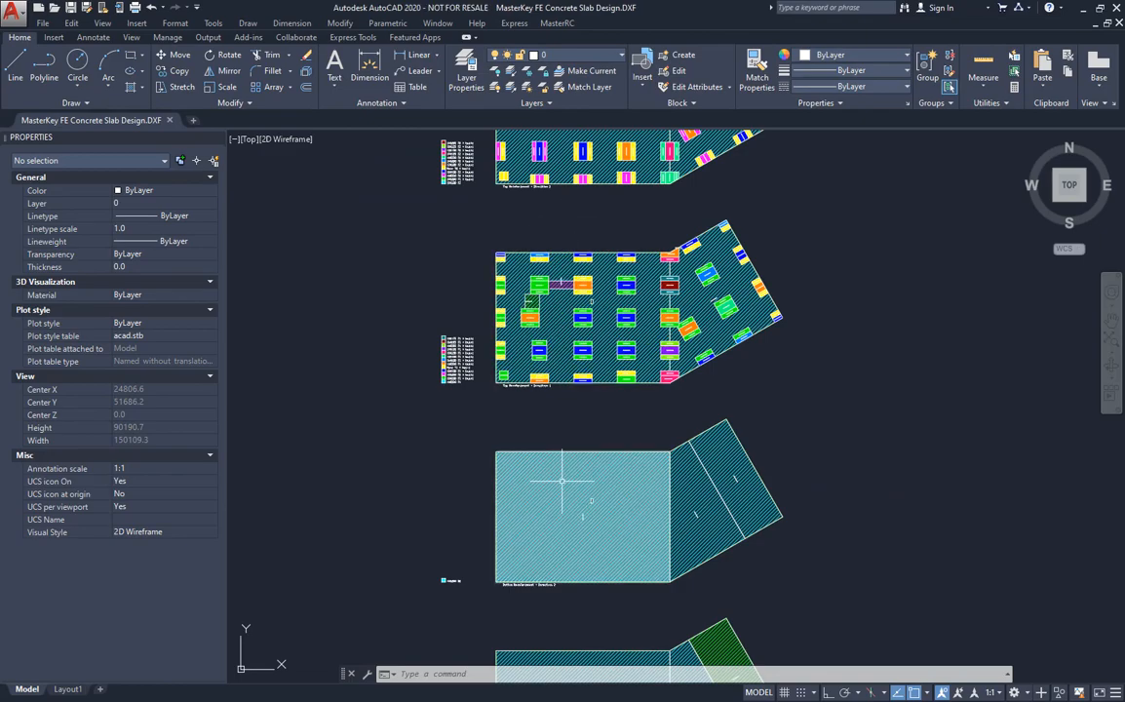
Examine the exported bottom and top reinforcement layouts and their bar legends in AutoCAD
scroll(613, 530, up, 4)
scroll(610, 505, up, 2)
middle_drag(610, 504, 595, 215)
scroll(596, 216, down, 8)
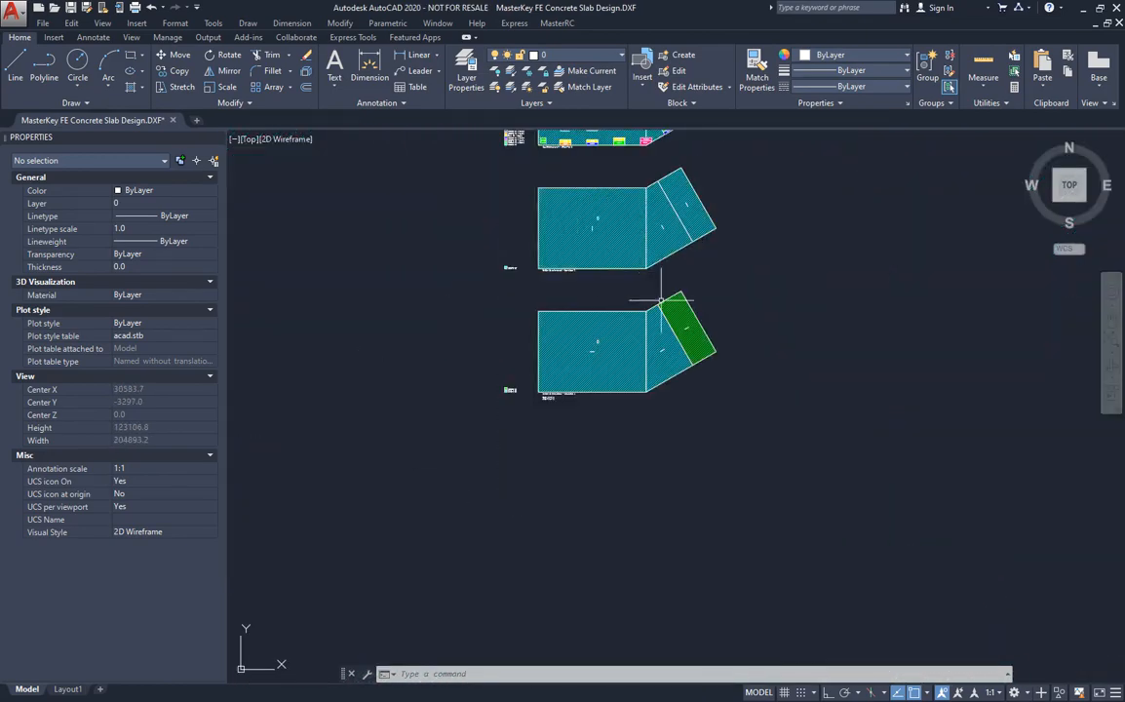
scroll(660, 308, up, 6)
middle_drag(503, 412, 780, 366)
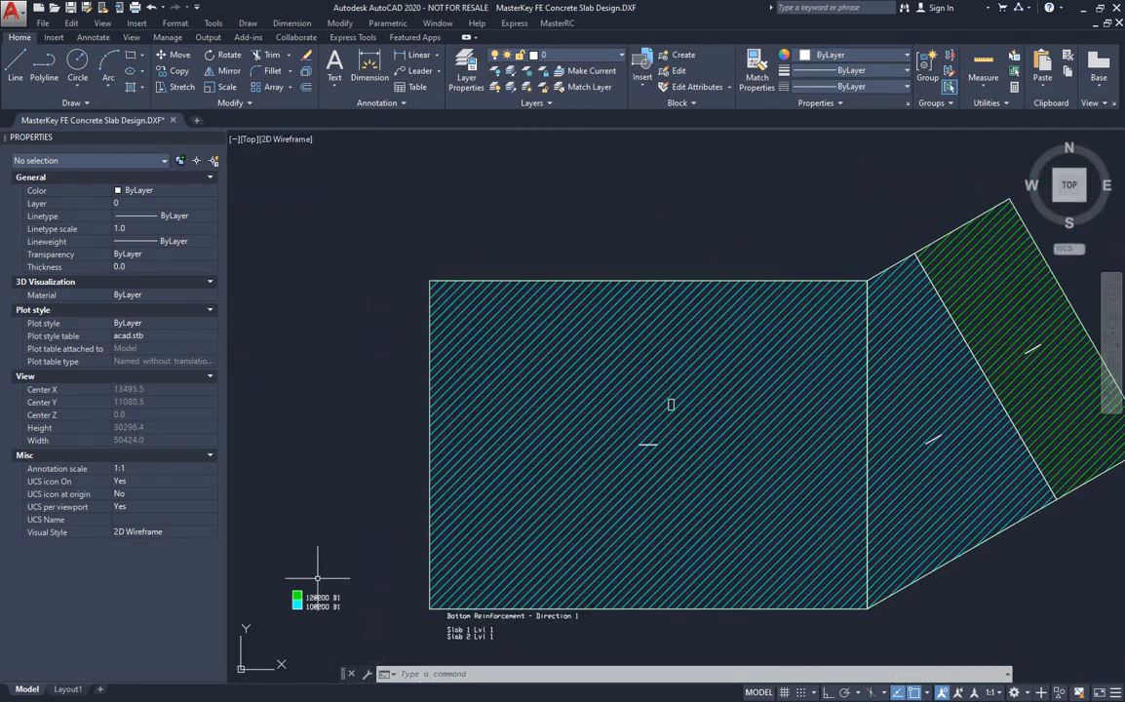
middle_drag(700, 173, 630, 588)
middle_drag(585, 144, 588, 498)
middle_drag(531, 286, 543, 459)
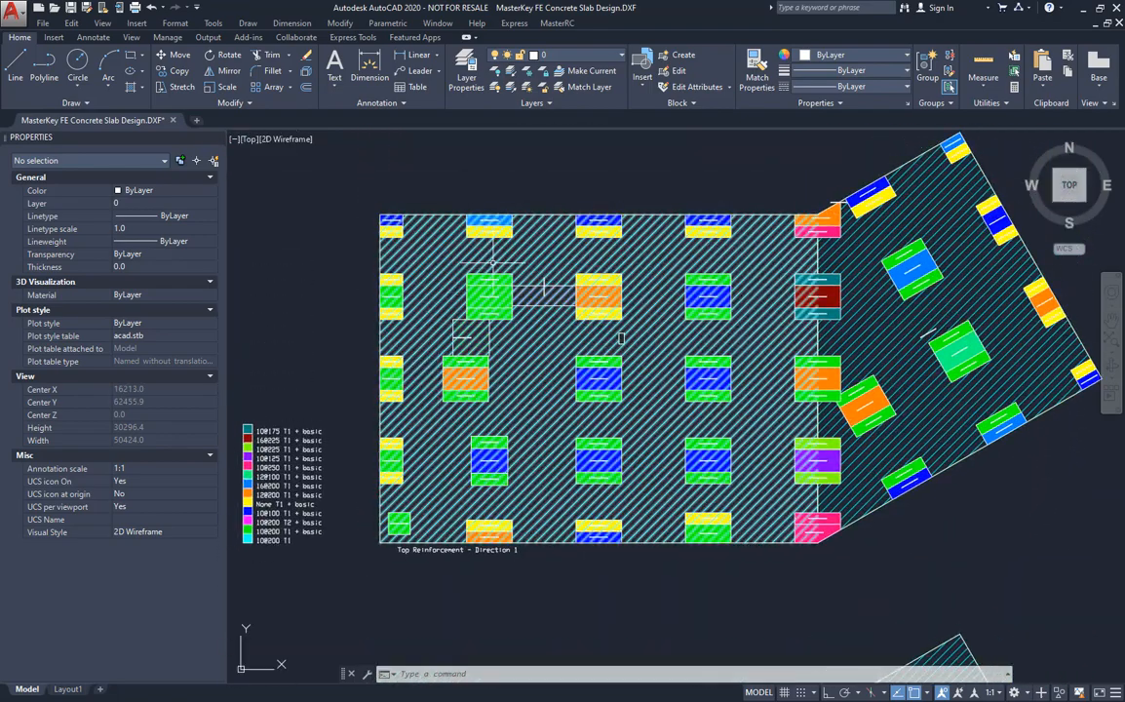
scroll(527, 319, down, 5)
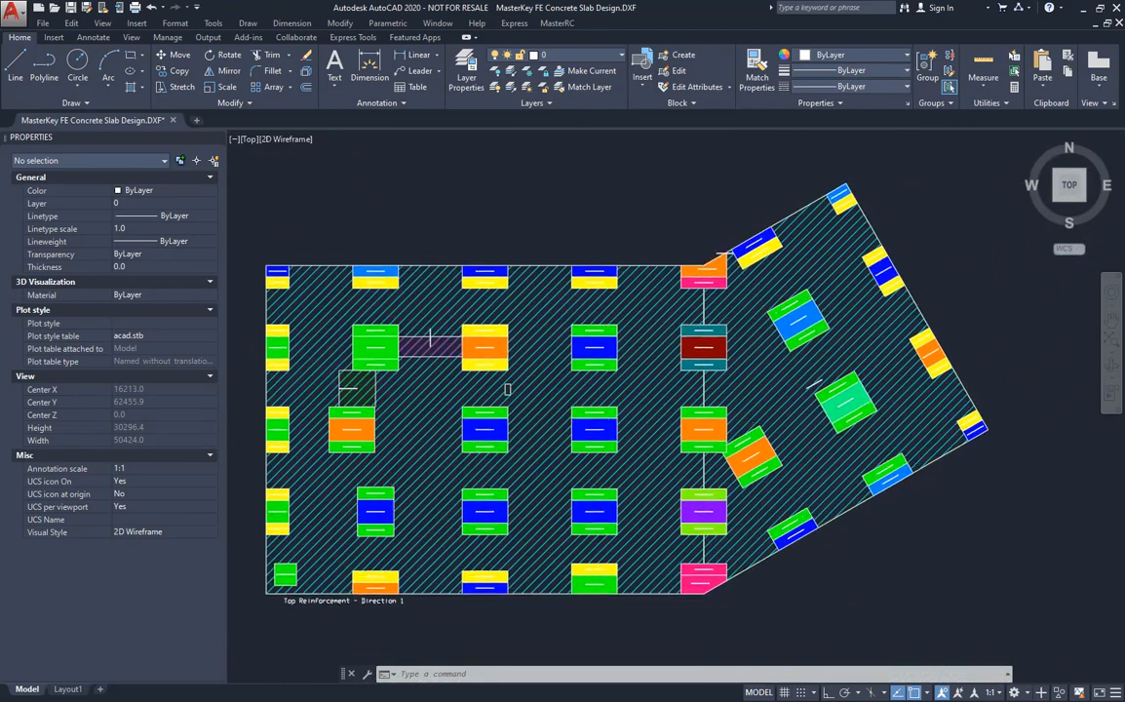
scroll(549, 316, up, 3)
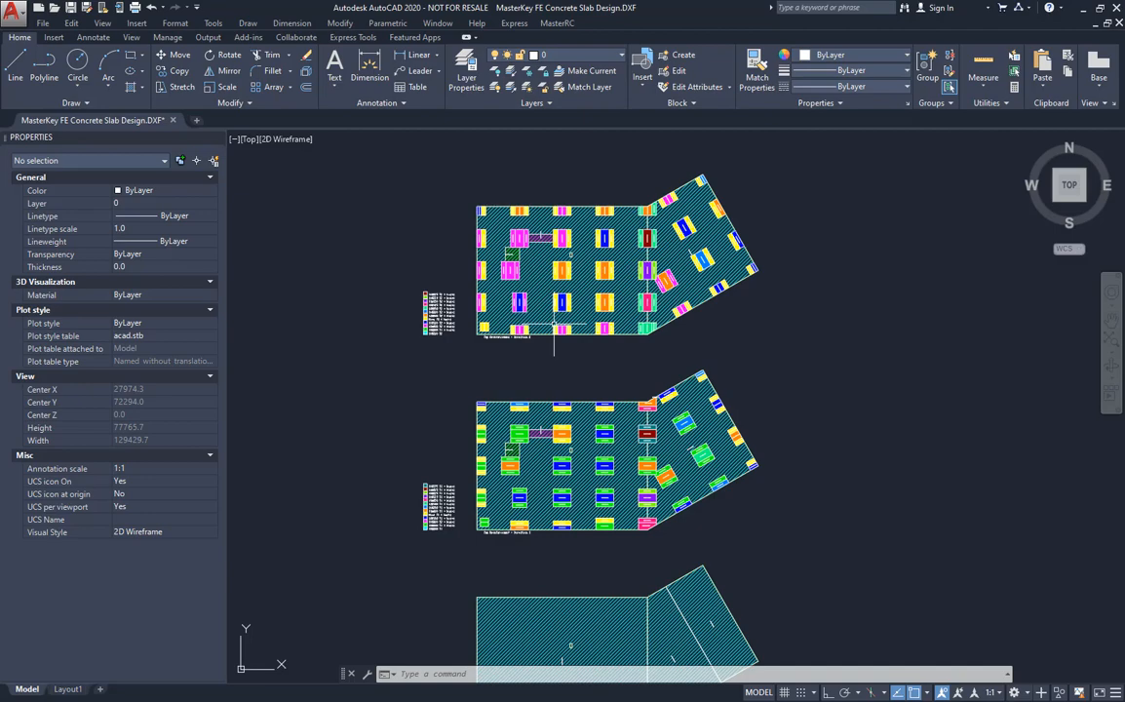
Examine the top reinforcement bands near the columns and slab edges in the exported drawing, and switch back to MasterFrame
scroll(693, 298, up, 10)
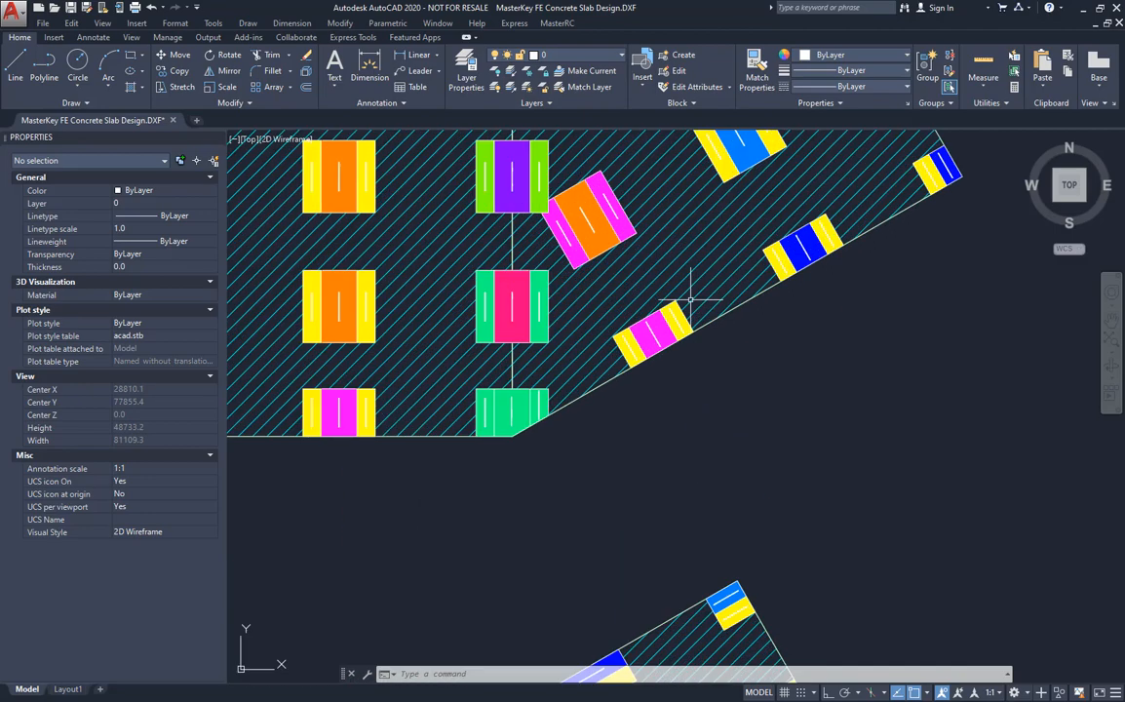
scroll(654, 256, down, 4)
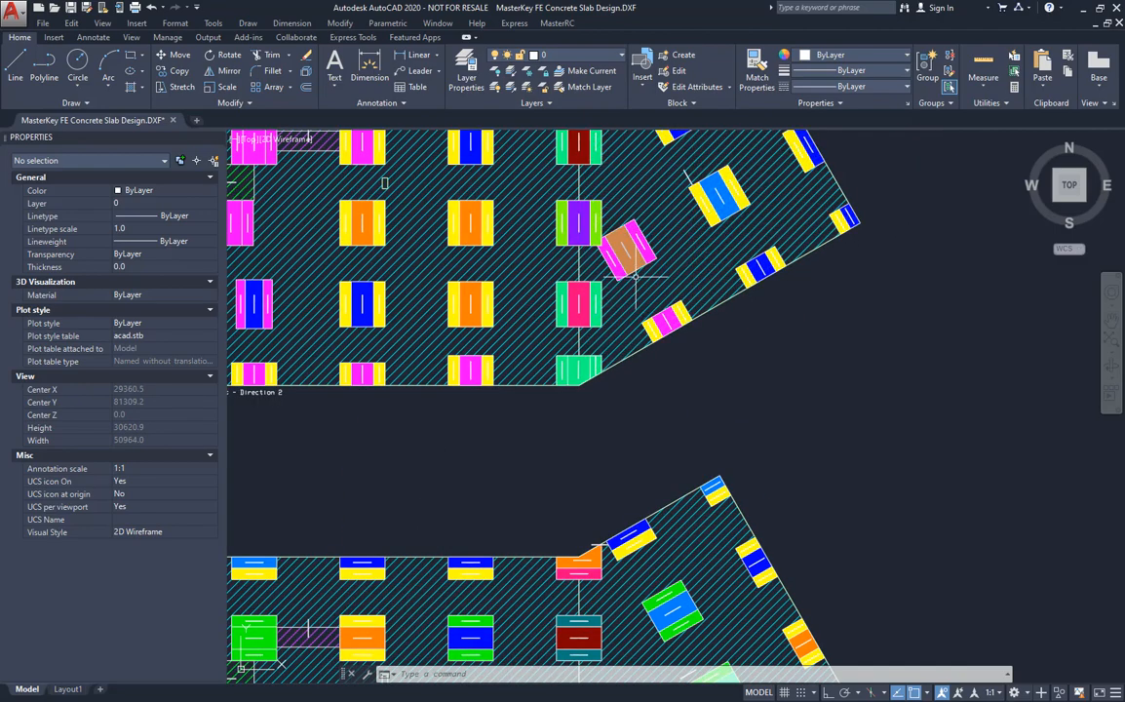
scroll(658, 312, down, 4)
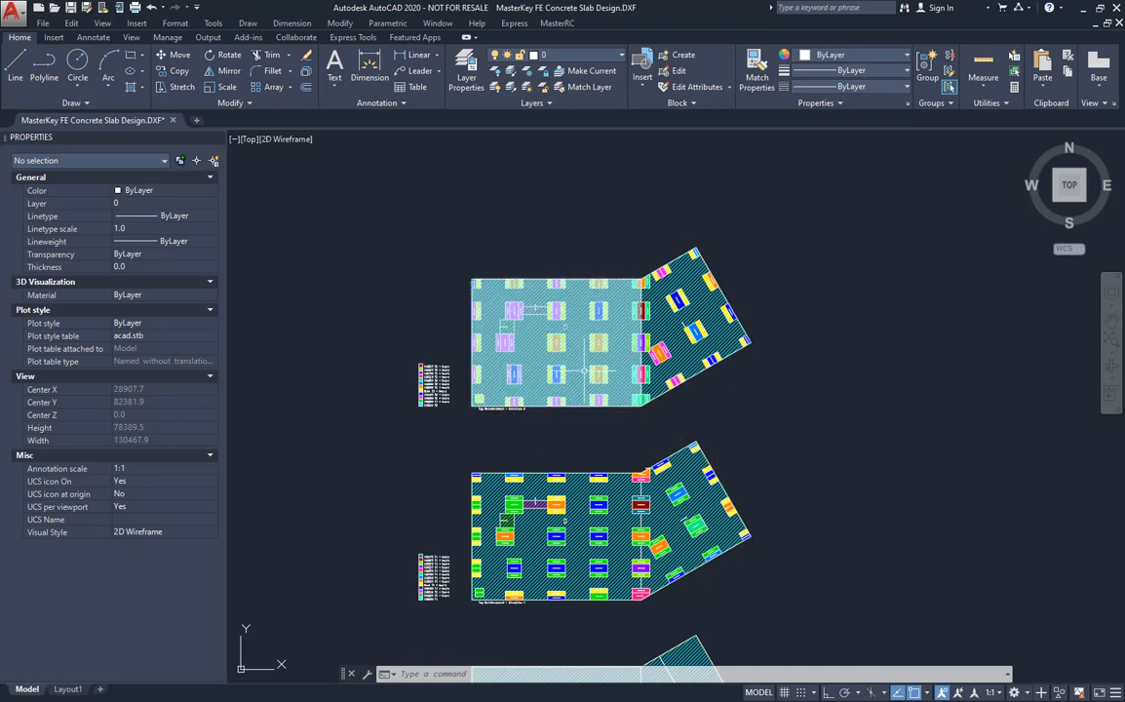
click(1077, 12)
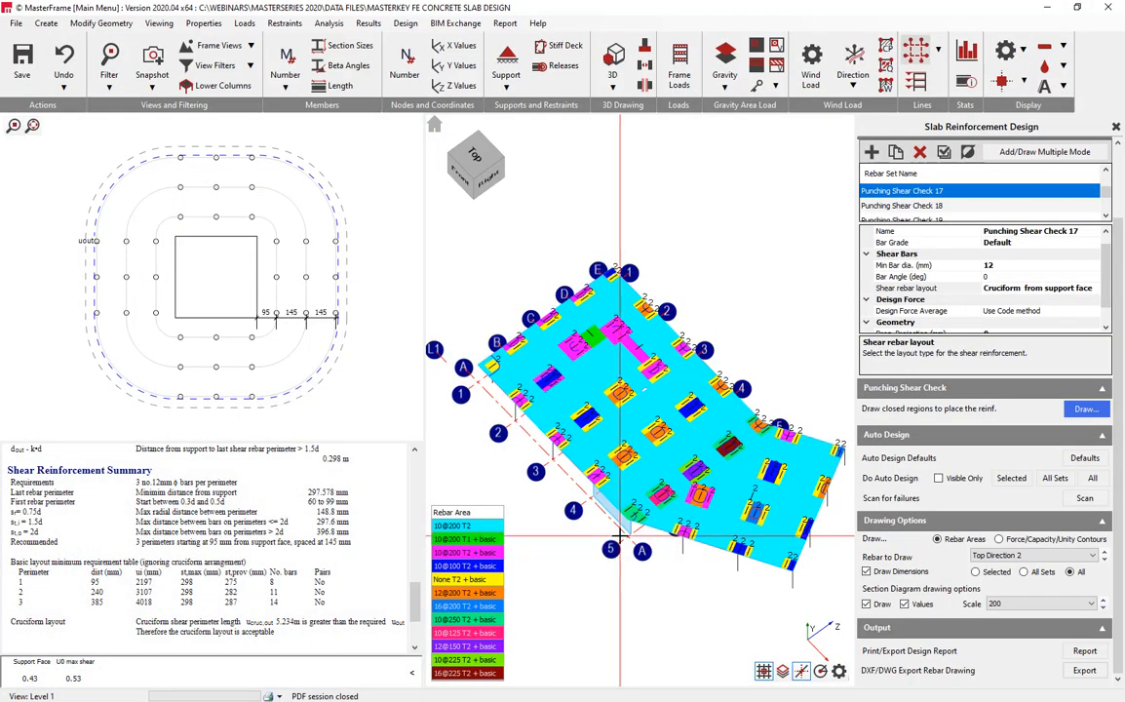
Close the Slab Reinforcement Design and exit MasterFrame to the desktop
click(1117, 130)
click(509, 386)
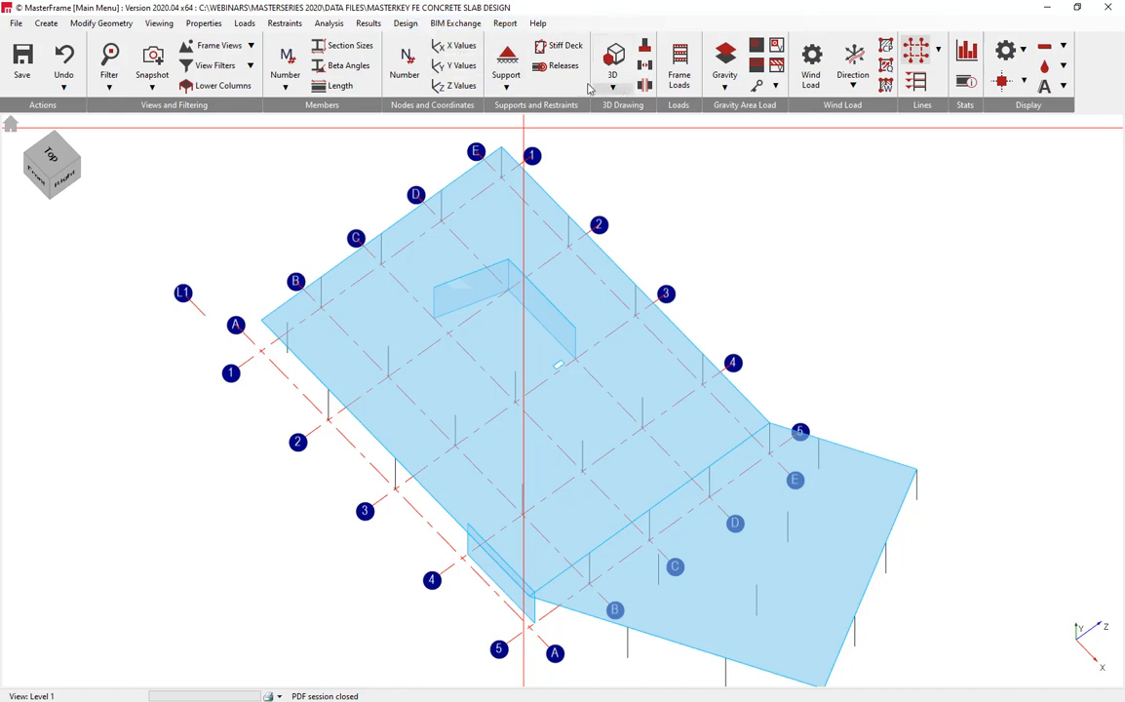
click(1112, 9)
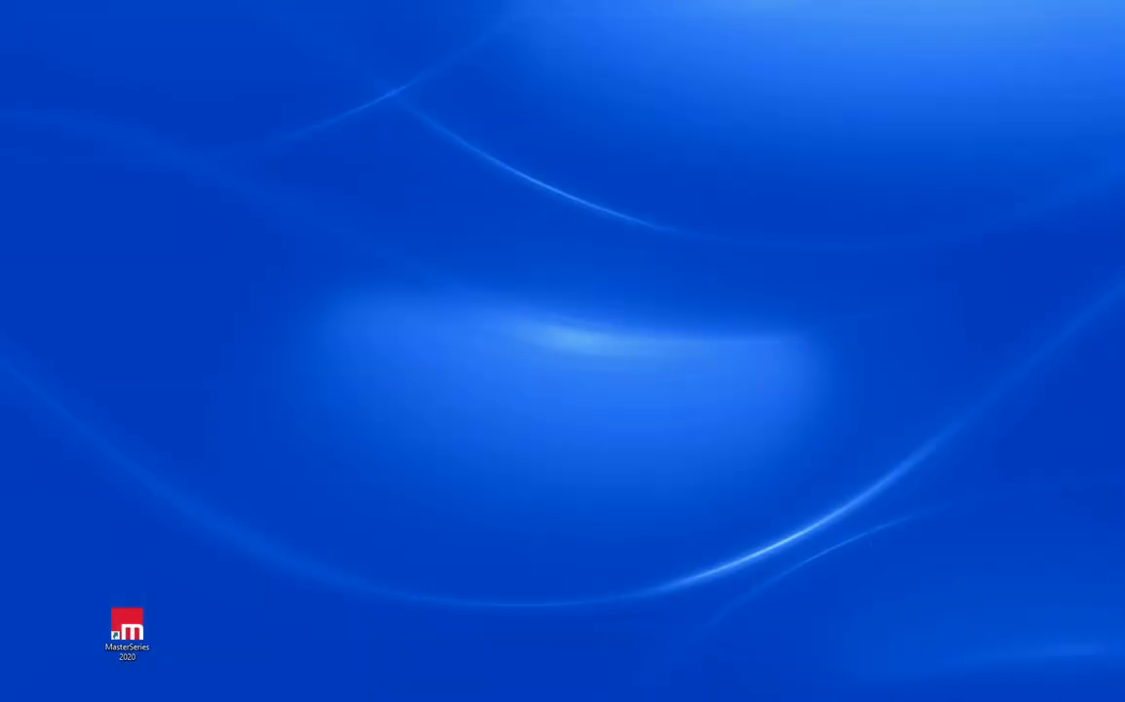
Launch MasterSeries 2020, decline the AutoSave recovery, and open the recent masonry file 2020.MSNX
double_click(127, 629)
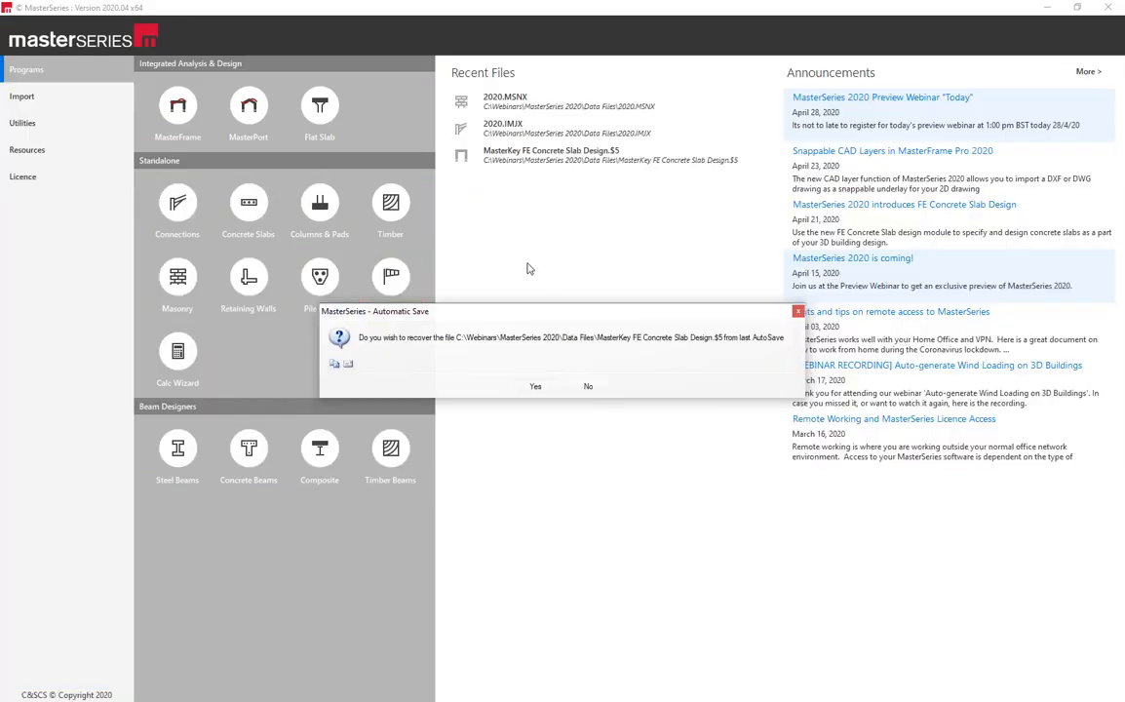
click(588, 387)
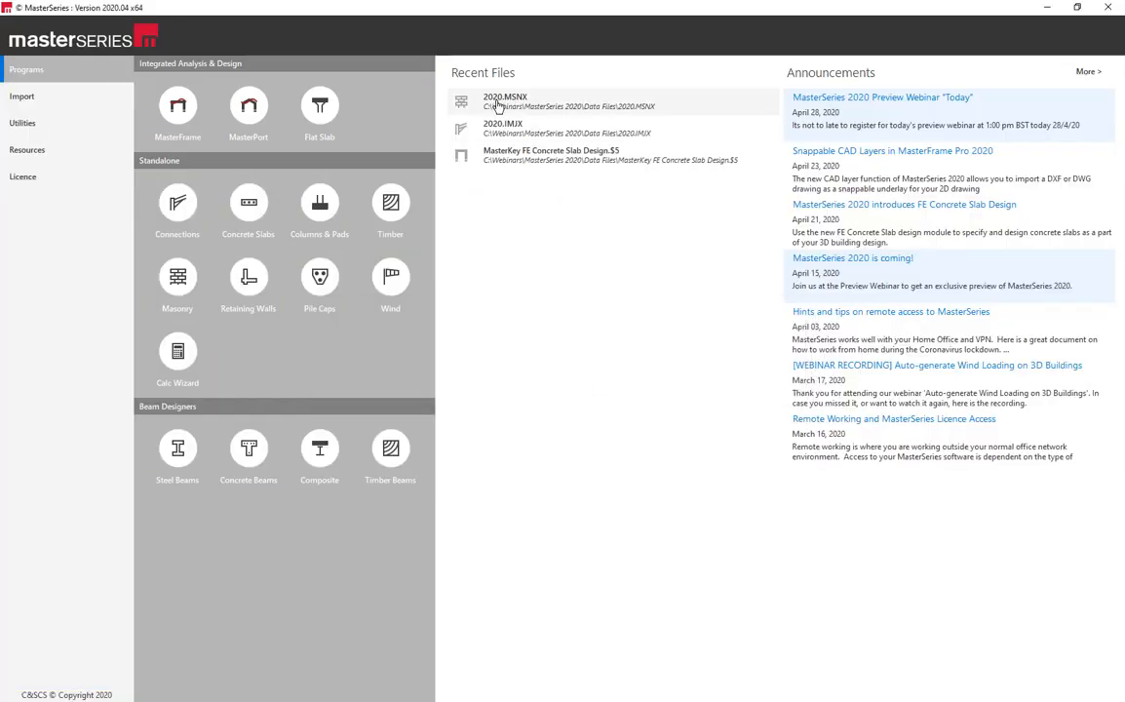
click(495, 109)
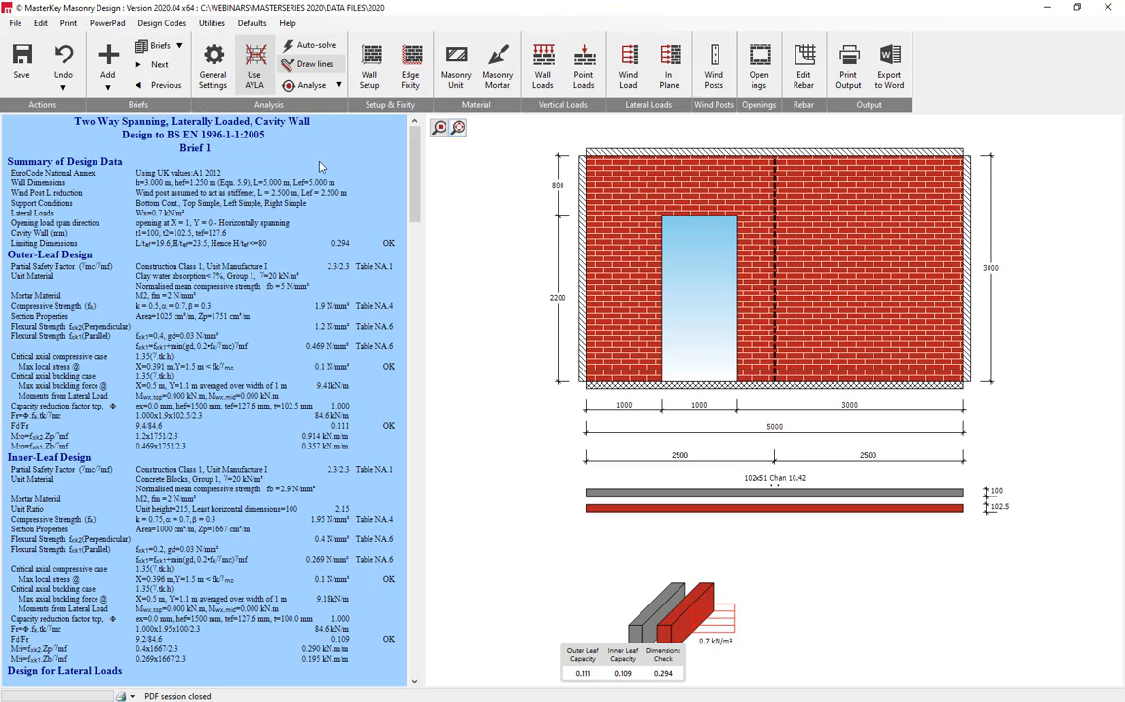
Examine the Brief 1 design output down to the lateral load design, and inspect the wall elevation with its opening and wind post
scroll(411, 173, down, 10)
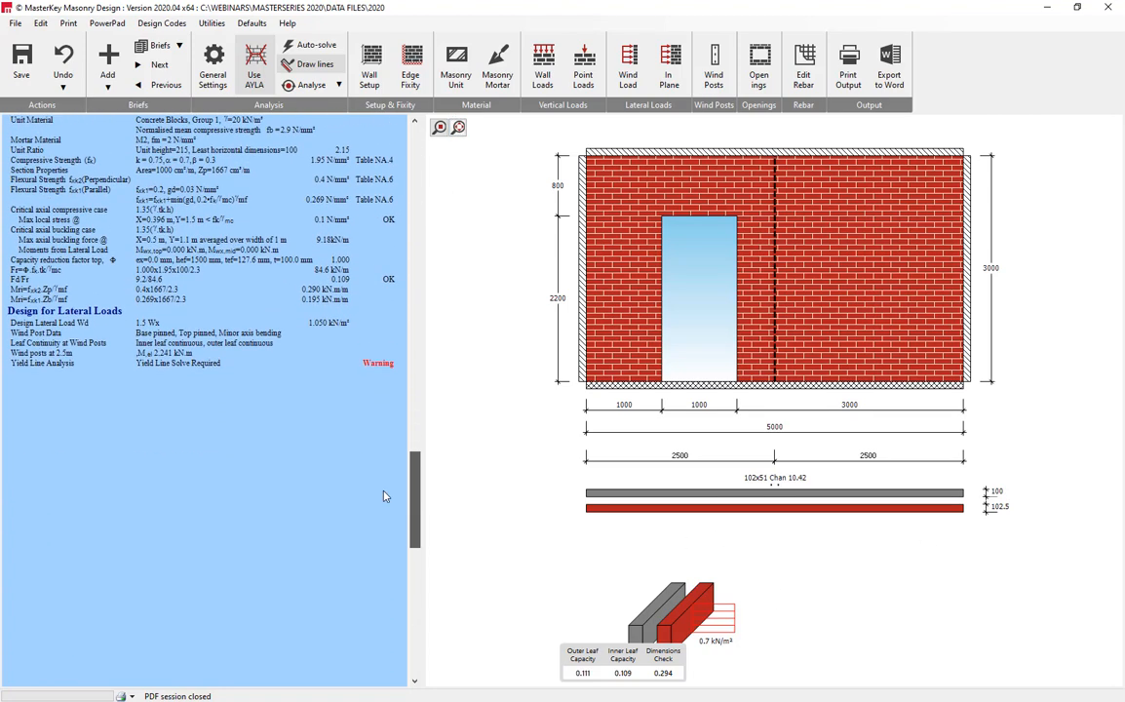
scroll(385, 494, up, 10)
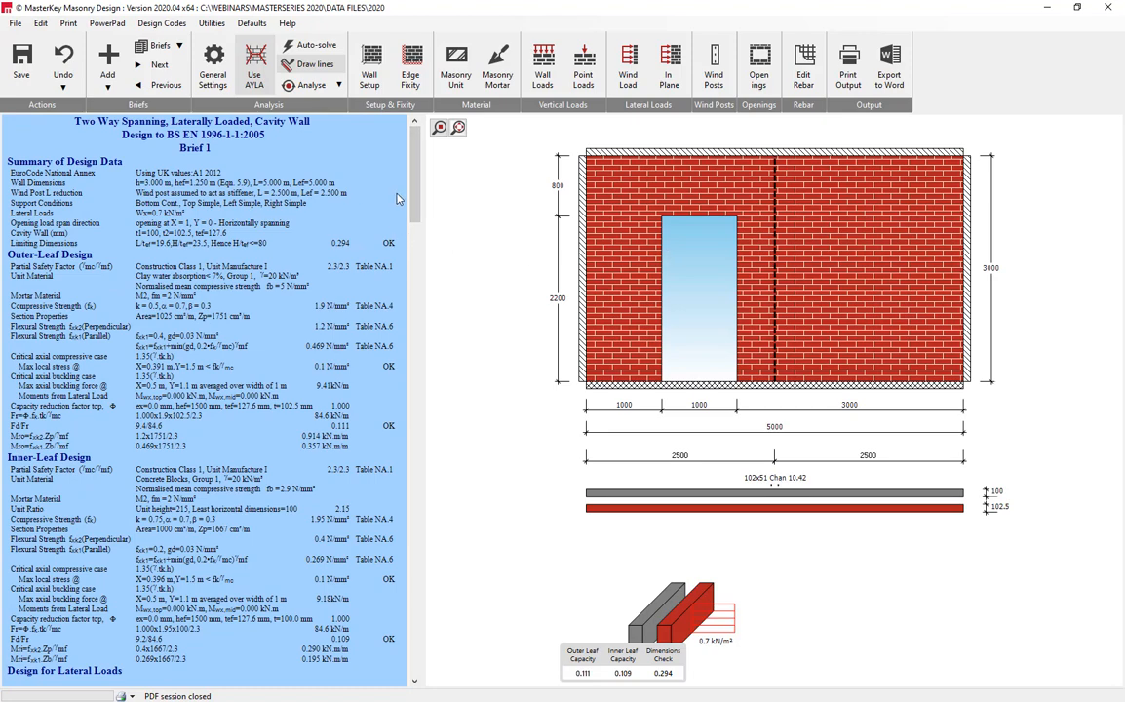
scroll(413, 190, down, 5)
scroll(413, 190, up, 5)
scroll(746, 293, up, 3)
scroll(700, 301, down, 4)
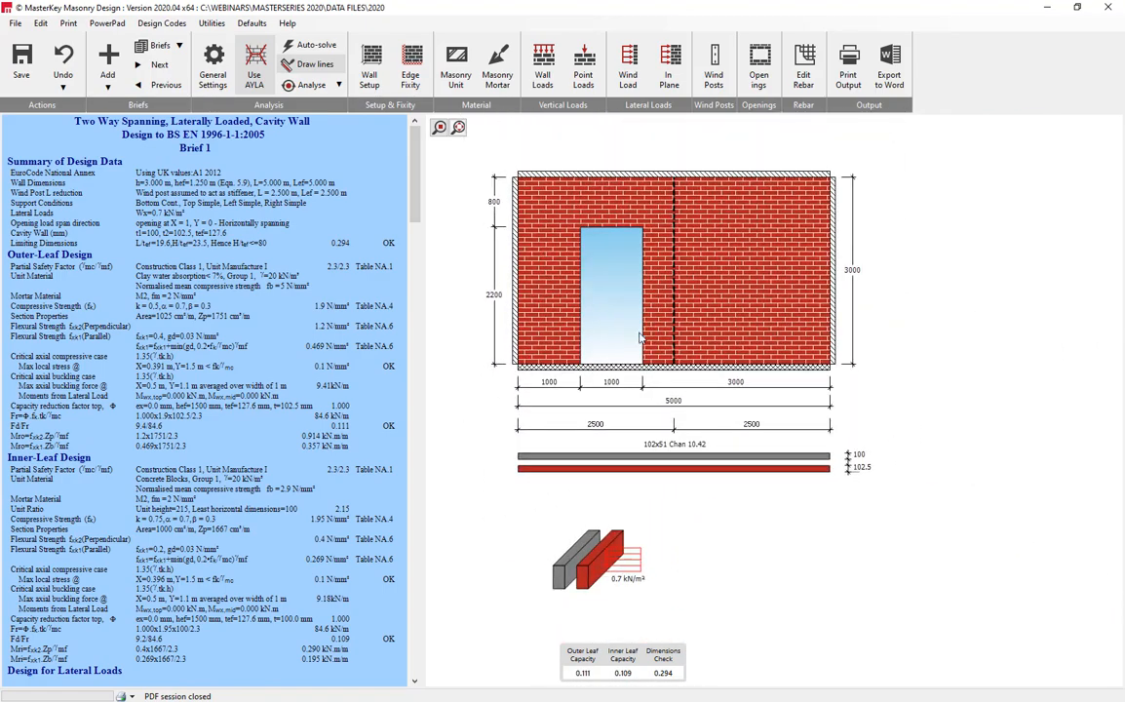
scroll(643, 335, up, 3)
click(440, 127)
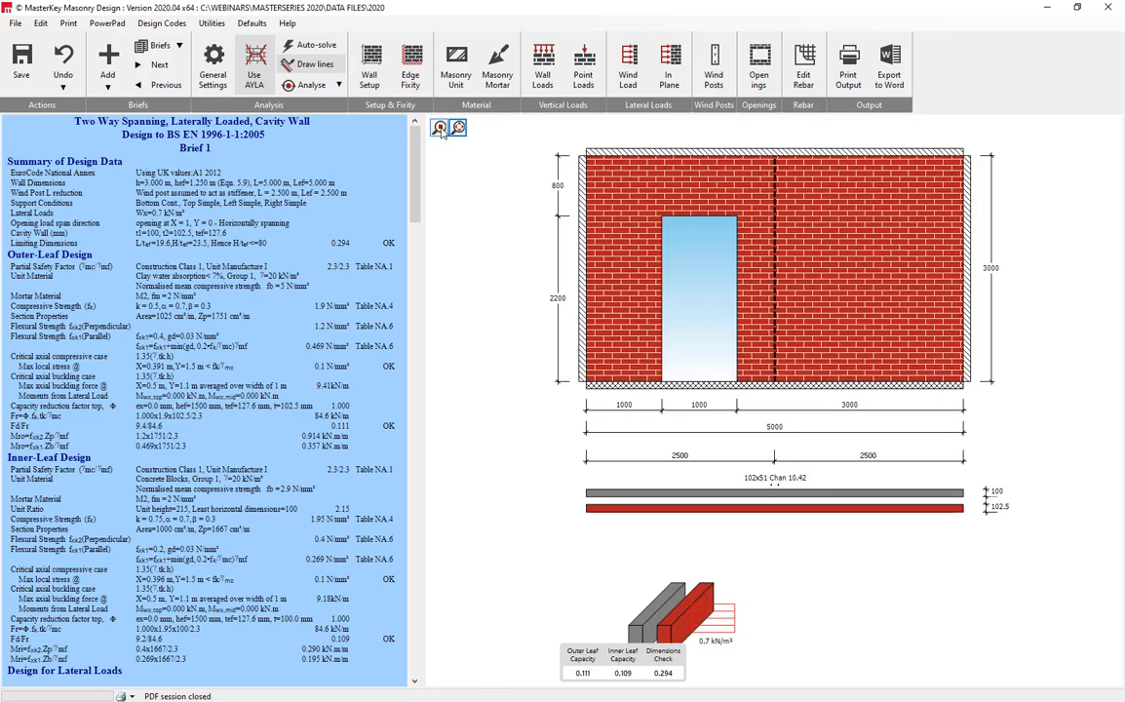
scroll(769, 368, up, 3)
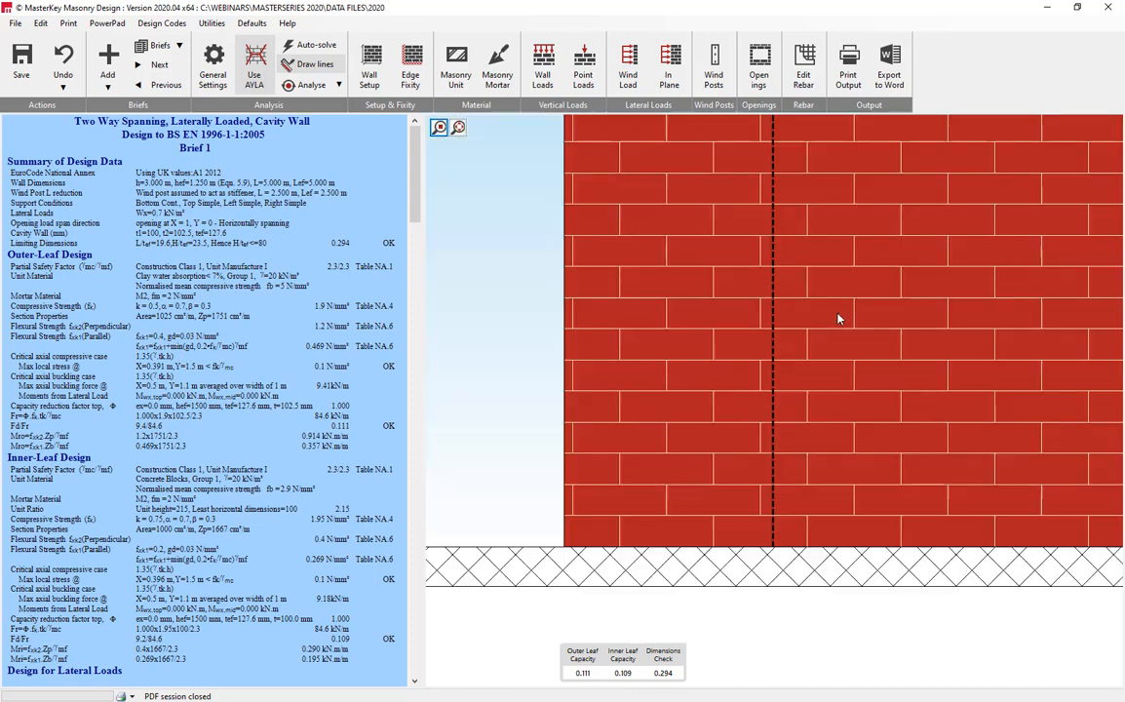
click(440, 127)
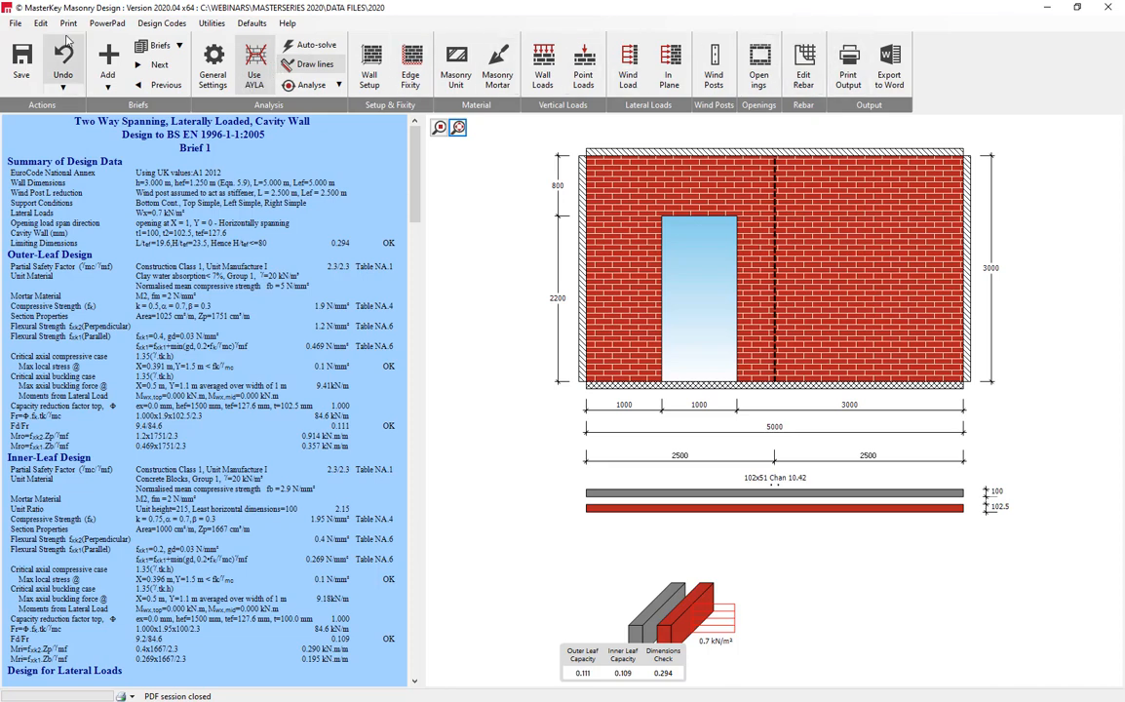
Review the brief management options, the general Analysis & Output settings, and the analysis options without changing anything
click(109, 87)
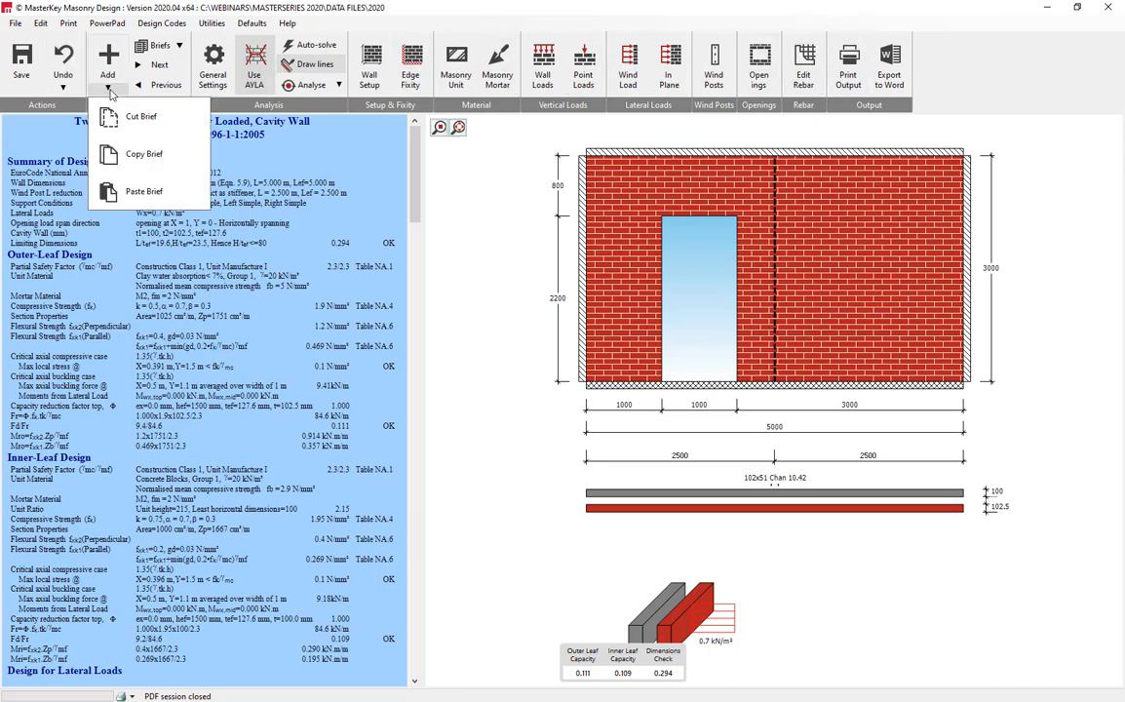
click(159, 46)
click(169, 44)
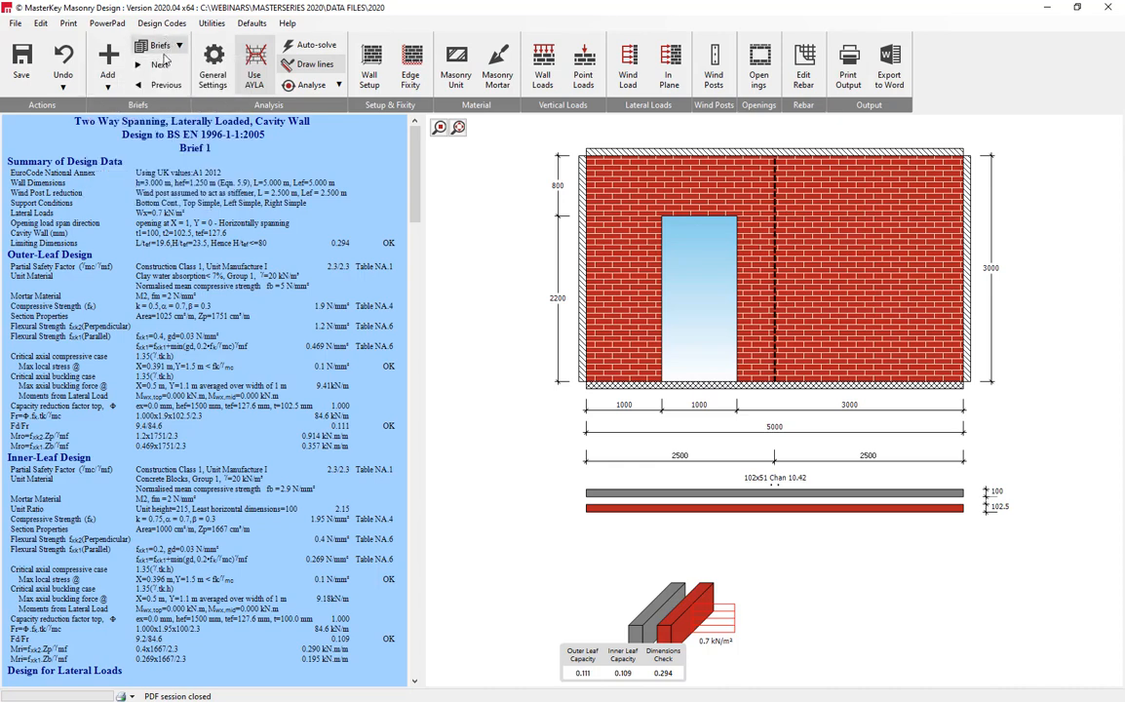
click(212, 61)
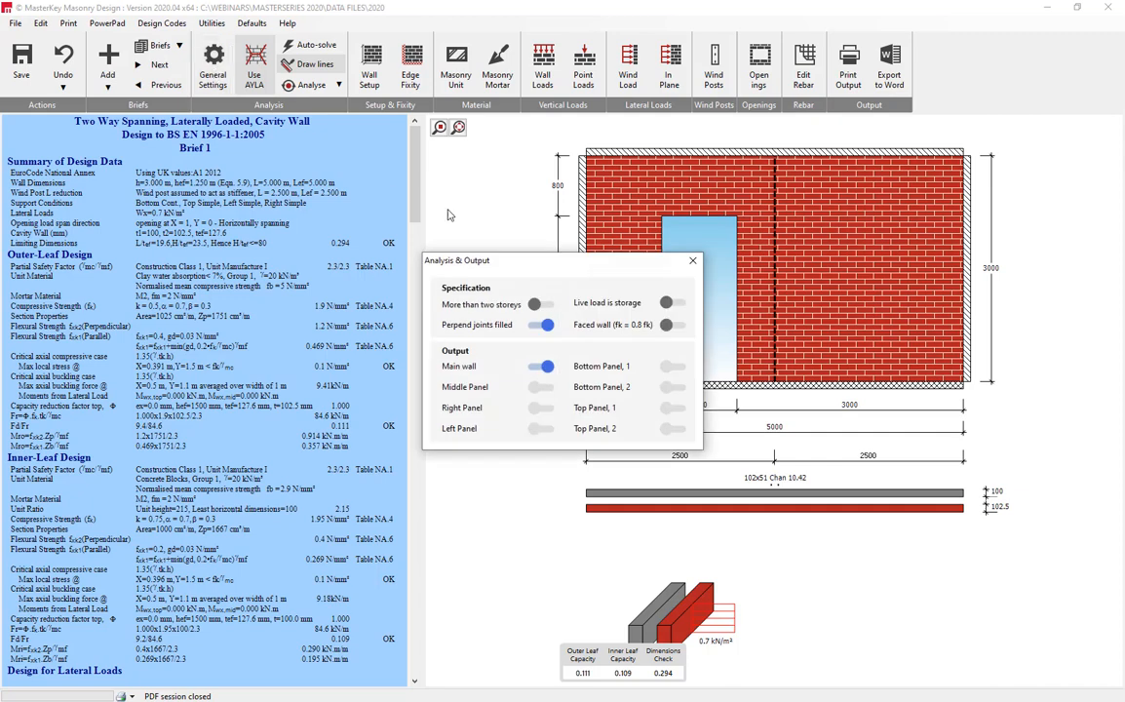
click(691, 262)
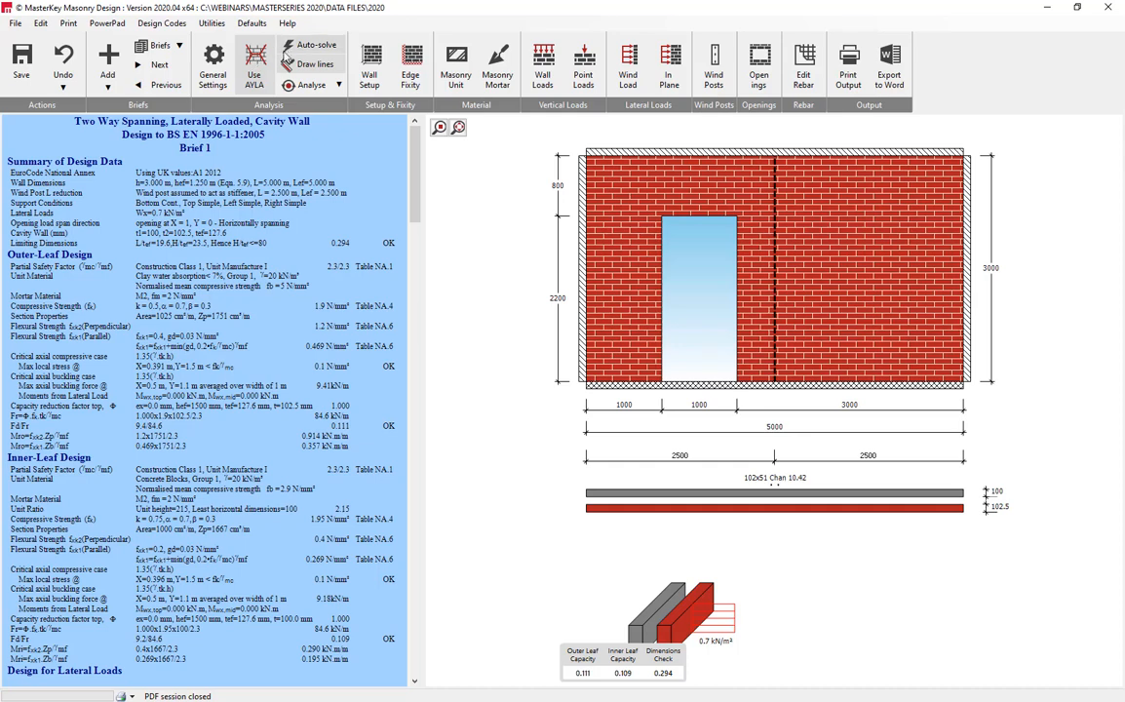
click(338, 85)
click(339, 85)
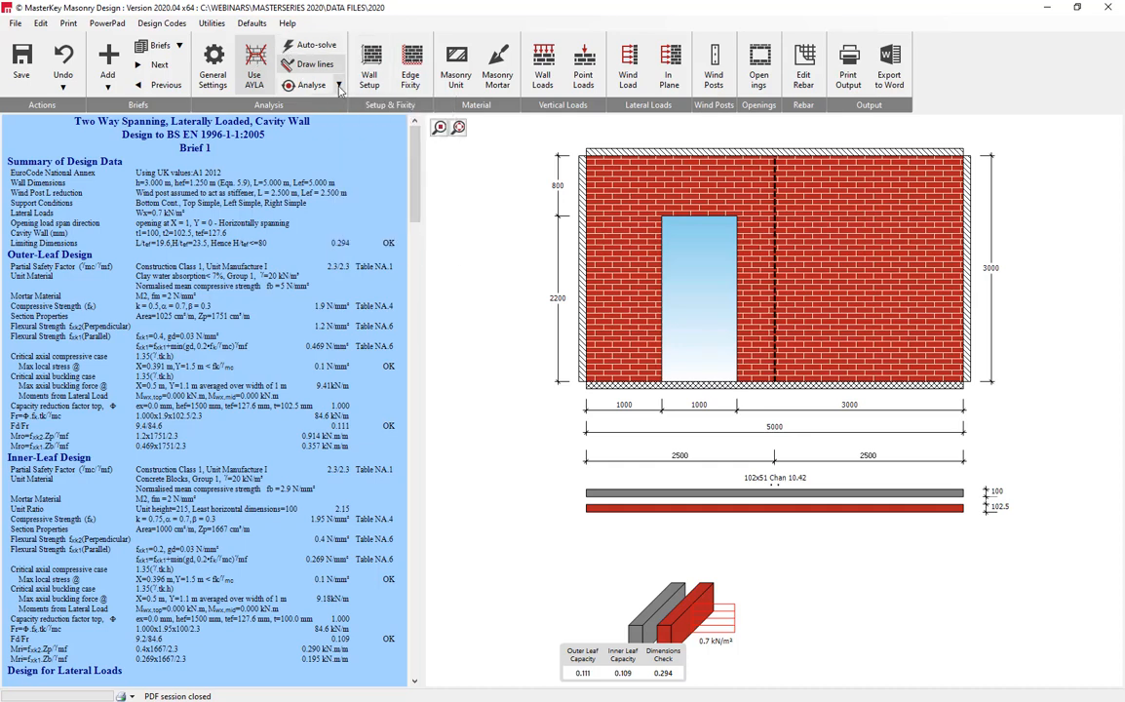
Review the masonry wall setup, try the stiffened wall option, switch it back off, and close the setup
click(369, 68)
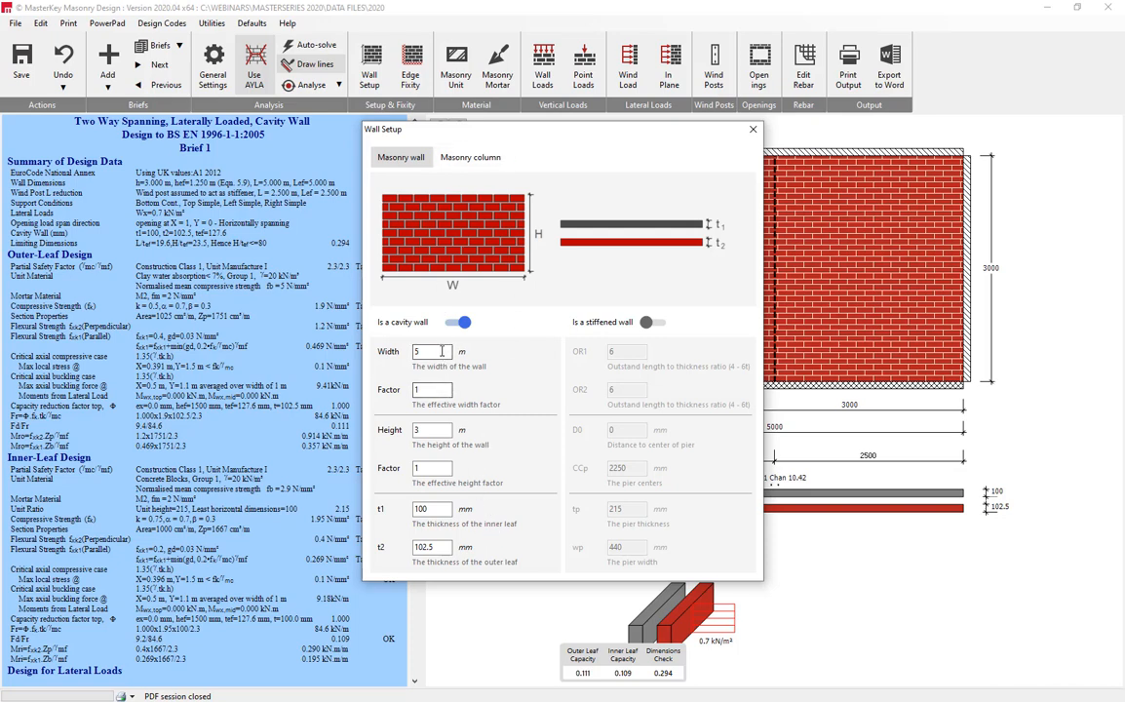
click(440, 389)
click(435, 469)
click(645, 323)
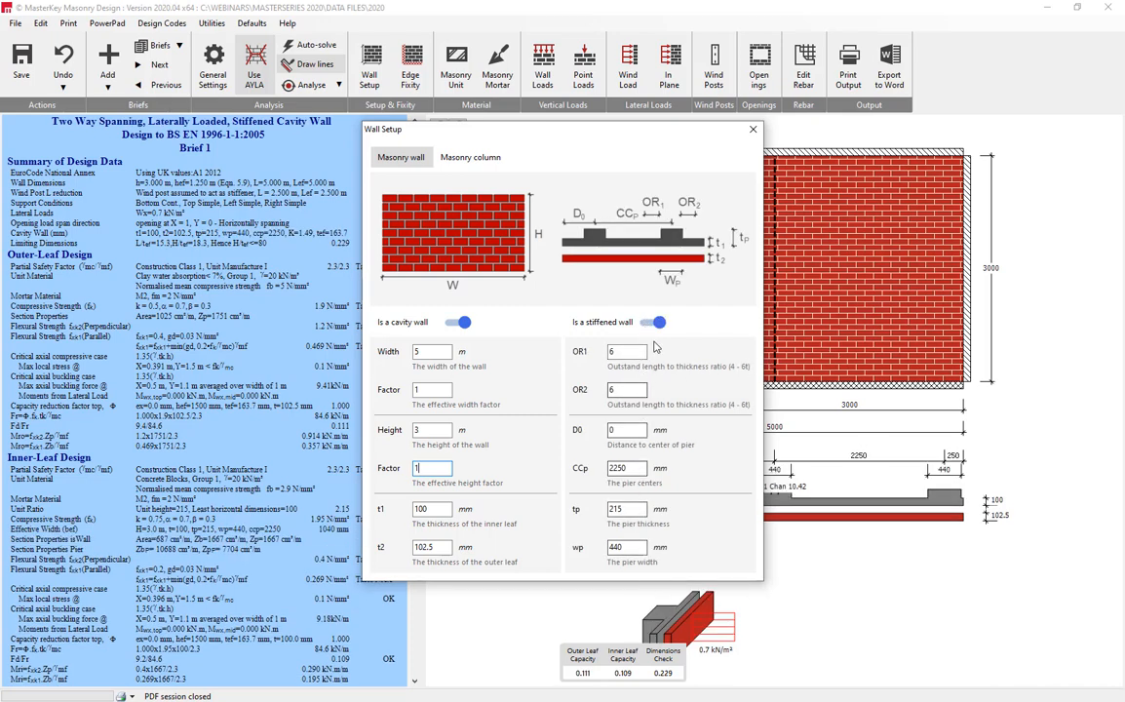
click(657, 322)
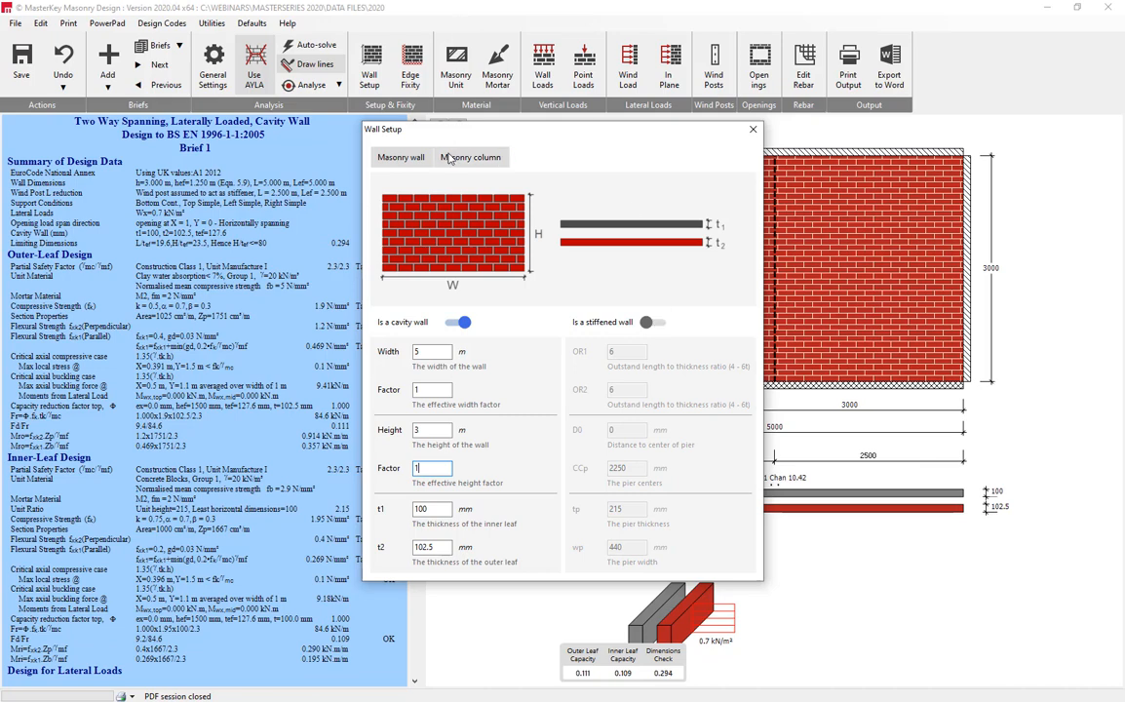
click(753, 130)
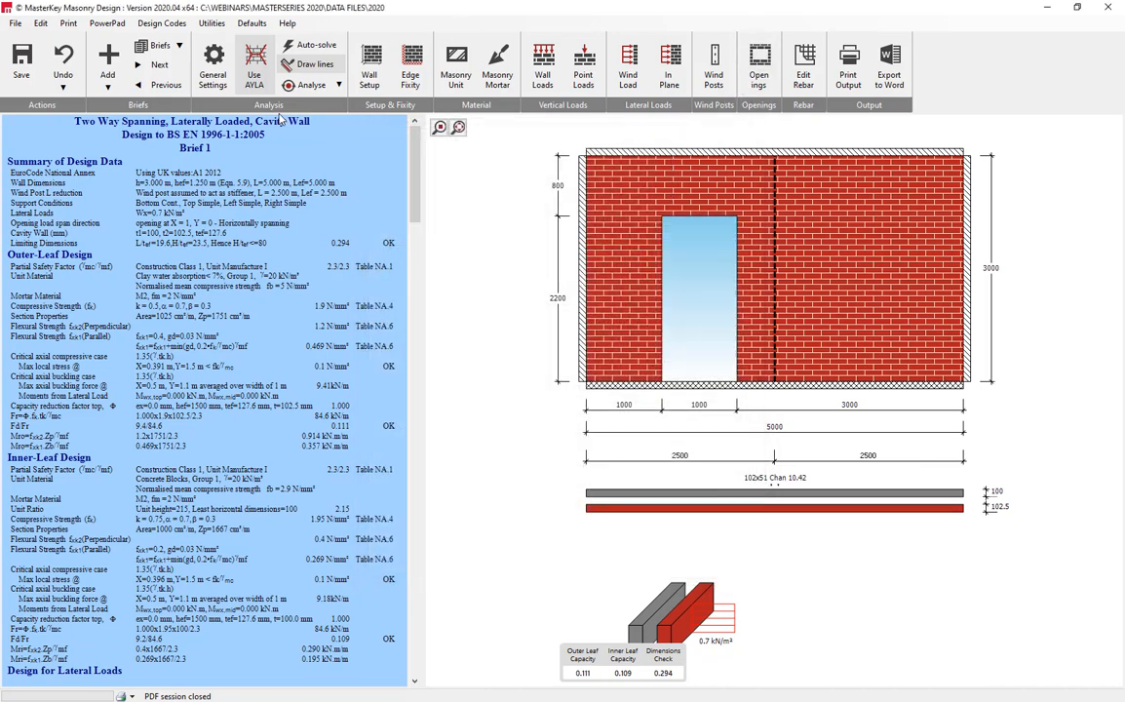
View the wall's edge fixity options, and close them
click(410, 66)
click(546, 326)
click(542, 339)
click(656, 236)
Review the masonry unit properties for the inner and outer leaves and the mortar types, and close both dialogs
click(456, 68)
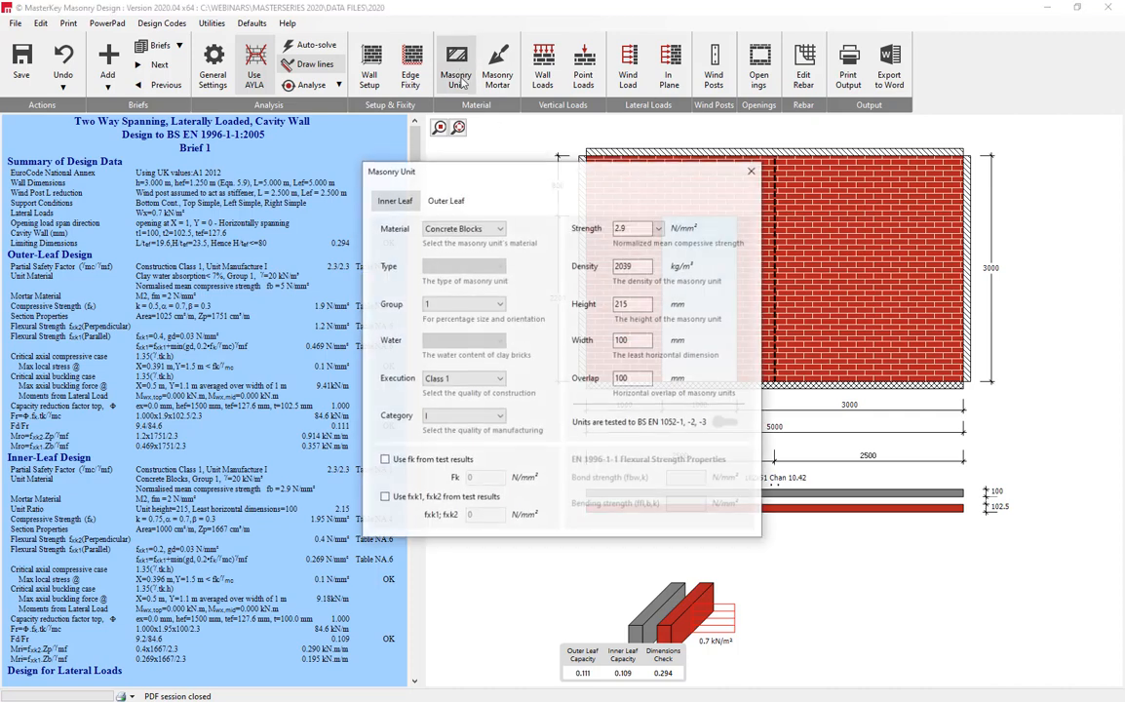
click(455, 201)
click(396, 200)
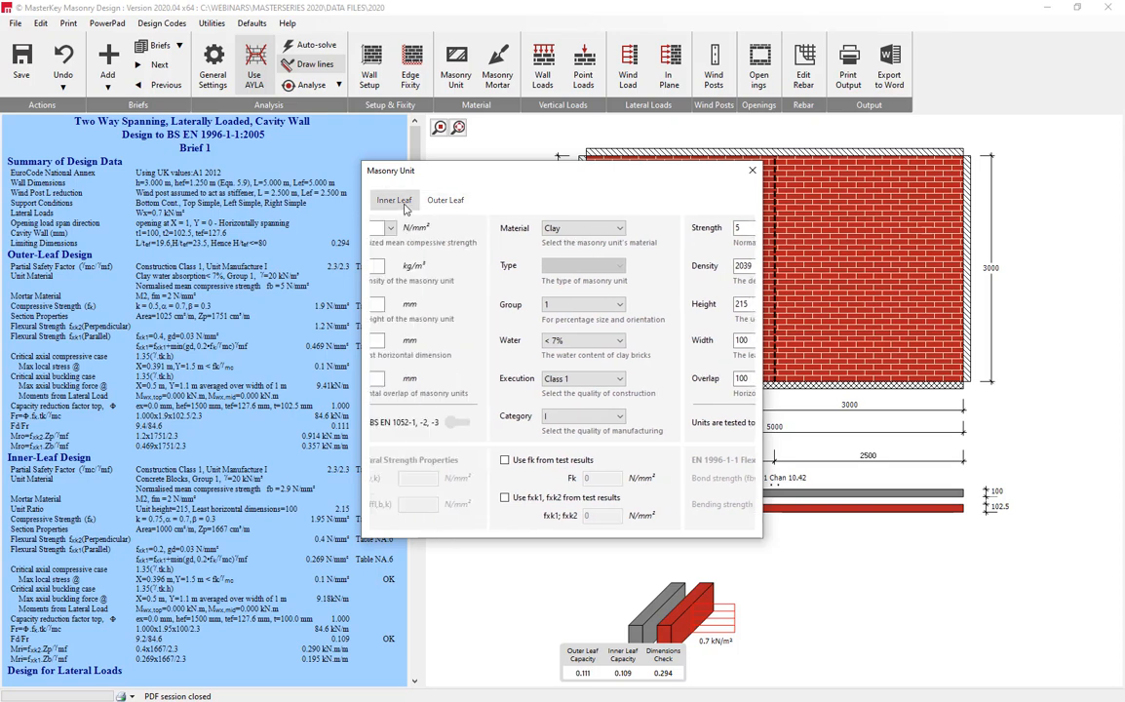
click(751, 169)
click(497, 69)
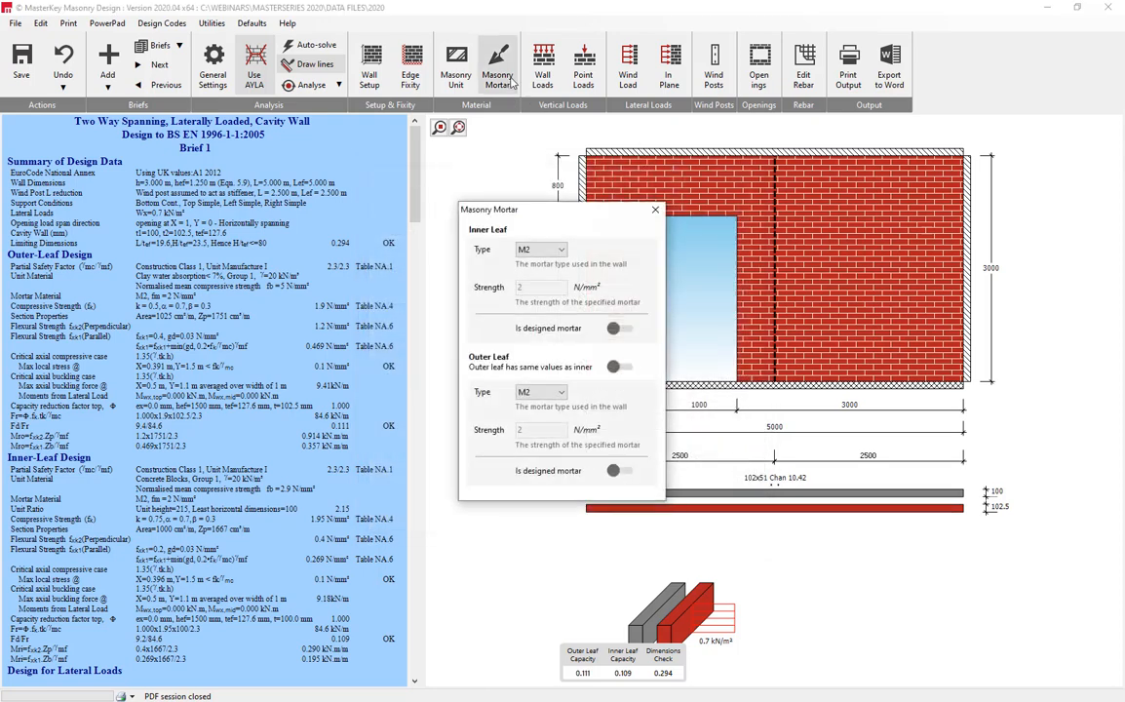
click(656, 211)
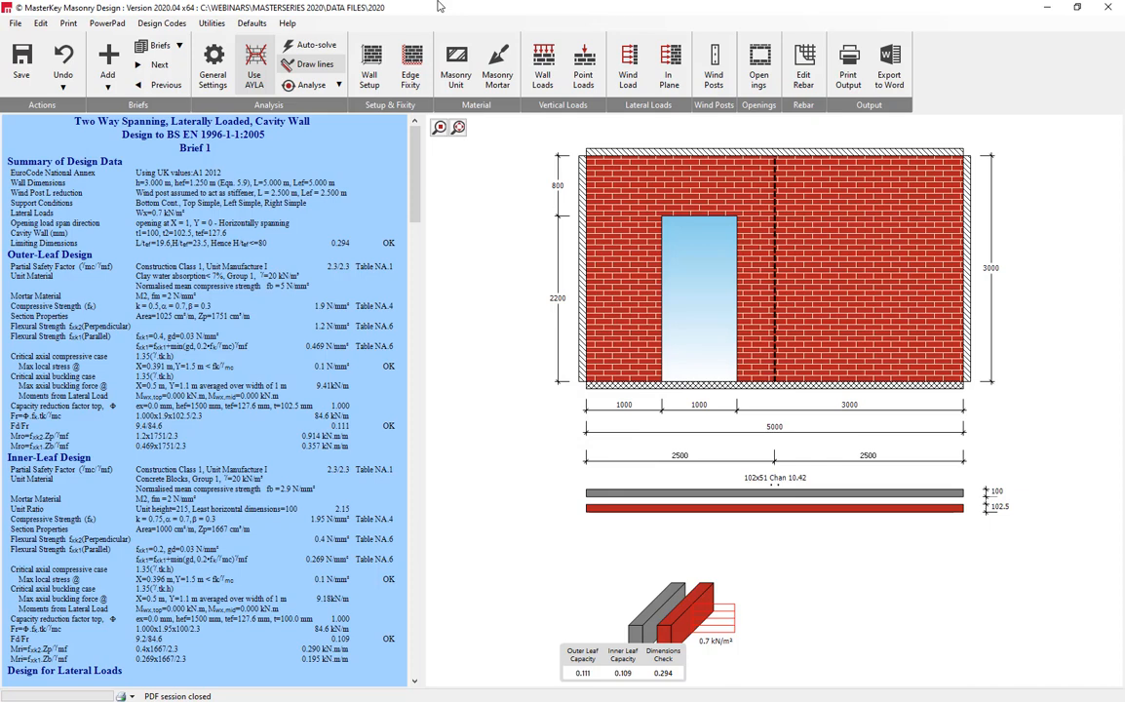
Review the vertical wall loads for the inner and outer leaves, and open the wall point loads
click(543, 68)
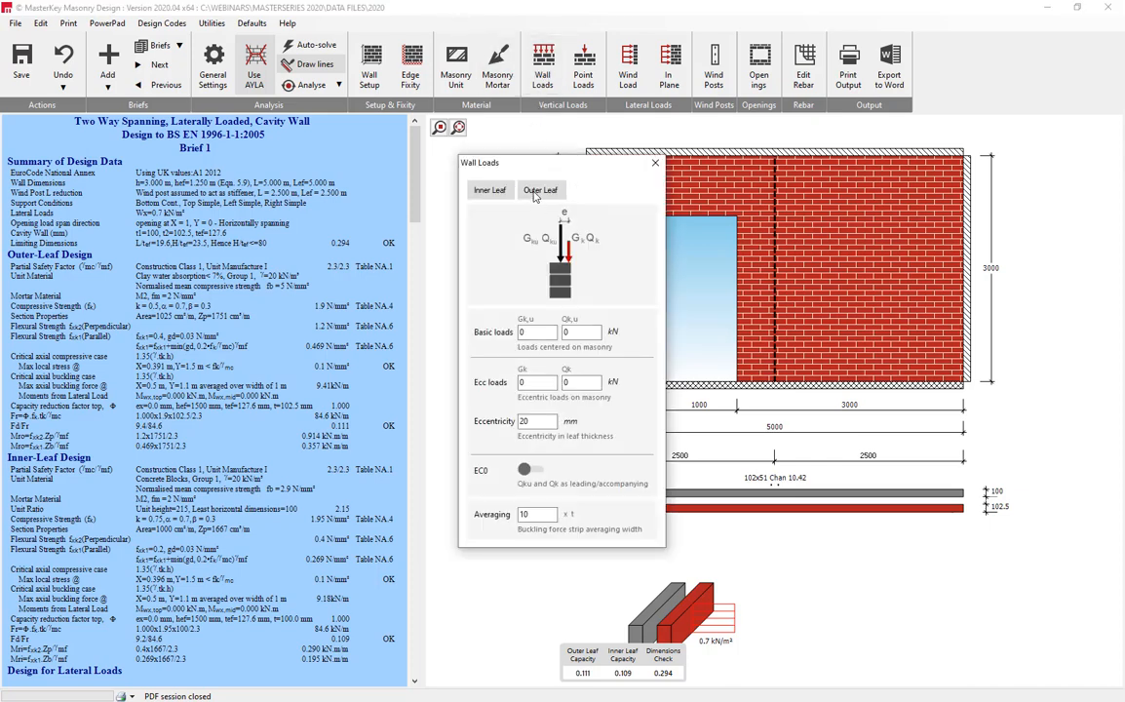
click(533, 195)
click(502, 193)
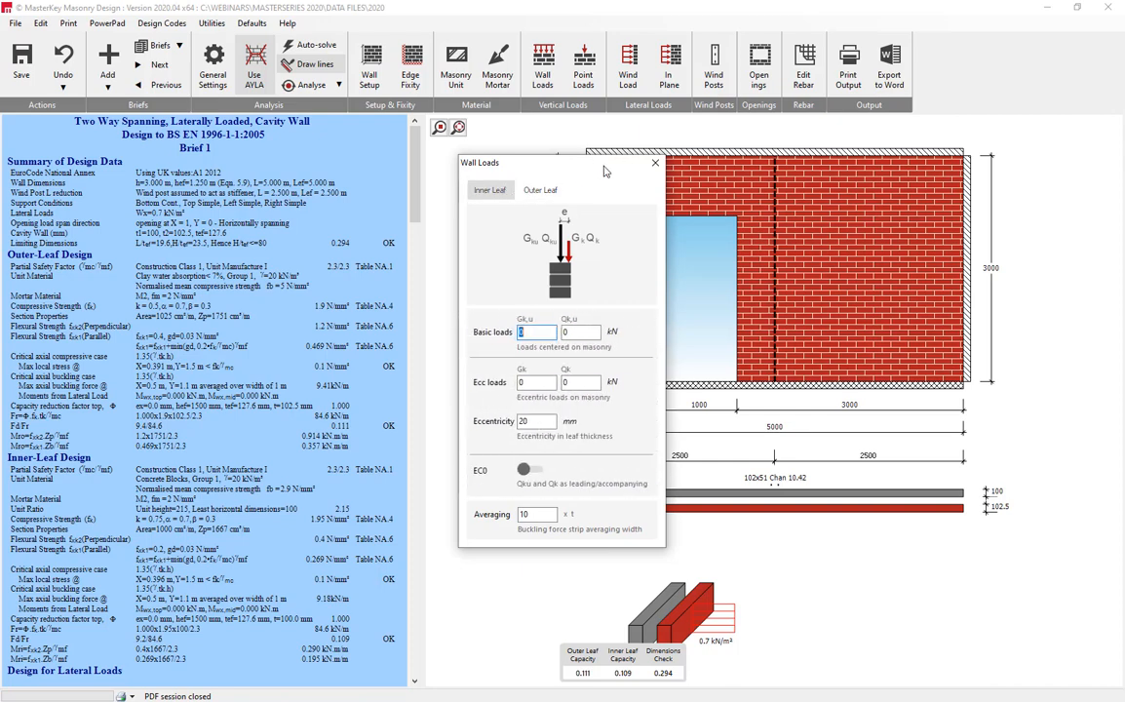
click(584, 76)
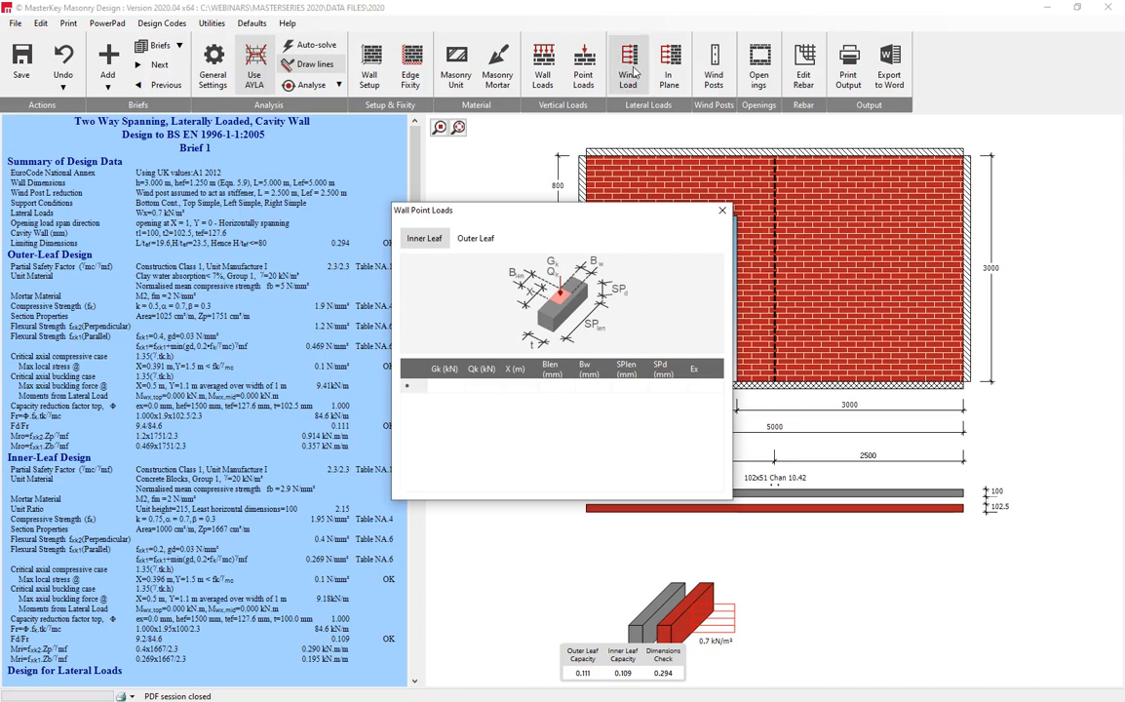
Review the out-of-plane wind loads, covering basic, edge and line loads, and close the dialog
click(629, 78)
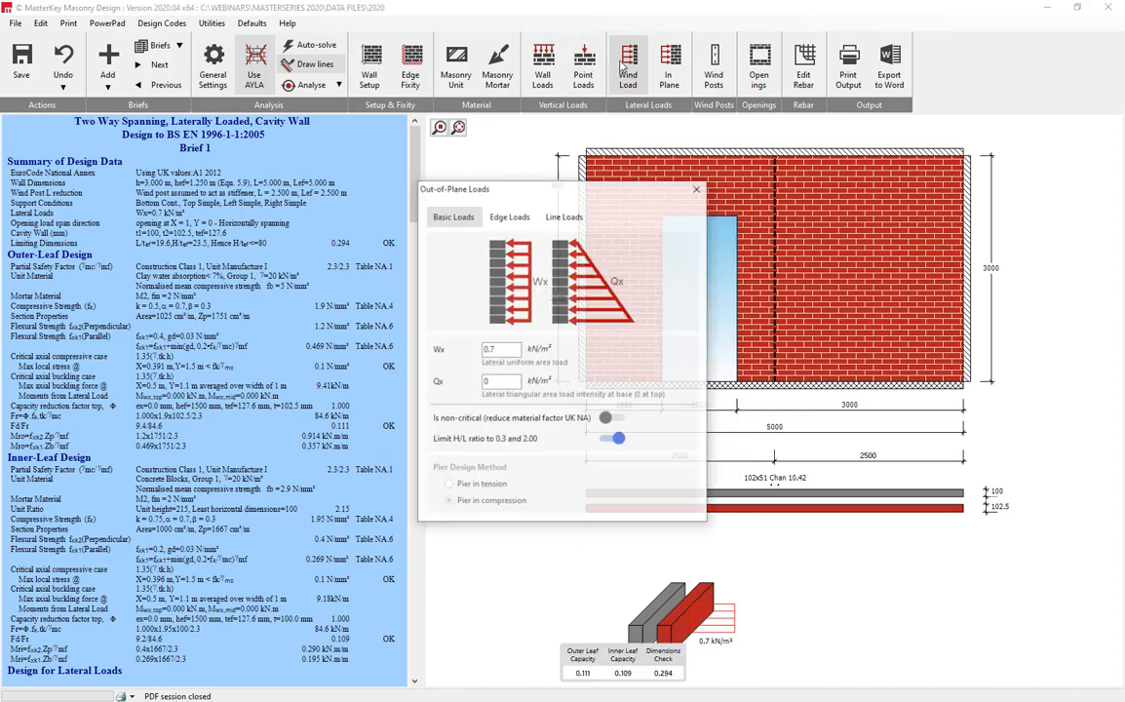
click(672, 78)
click(630, 78)
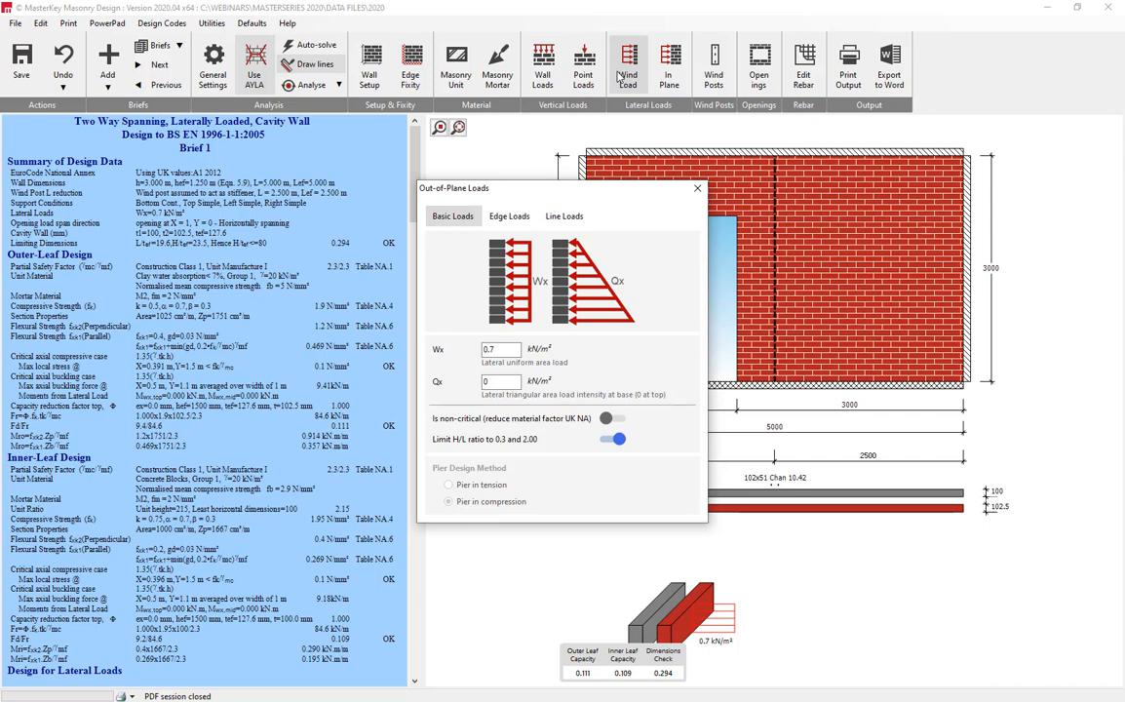
click(509, 215)
click(564, 218)
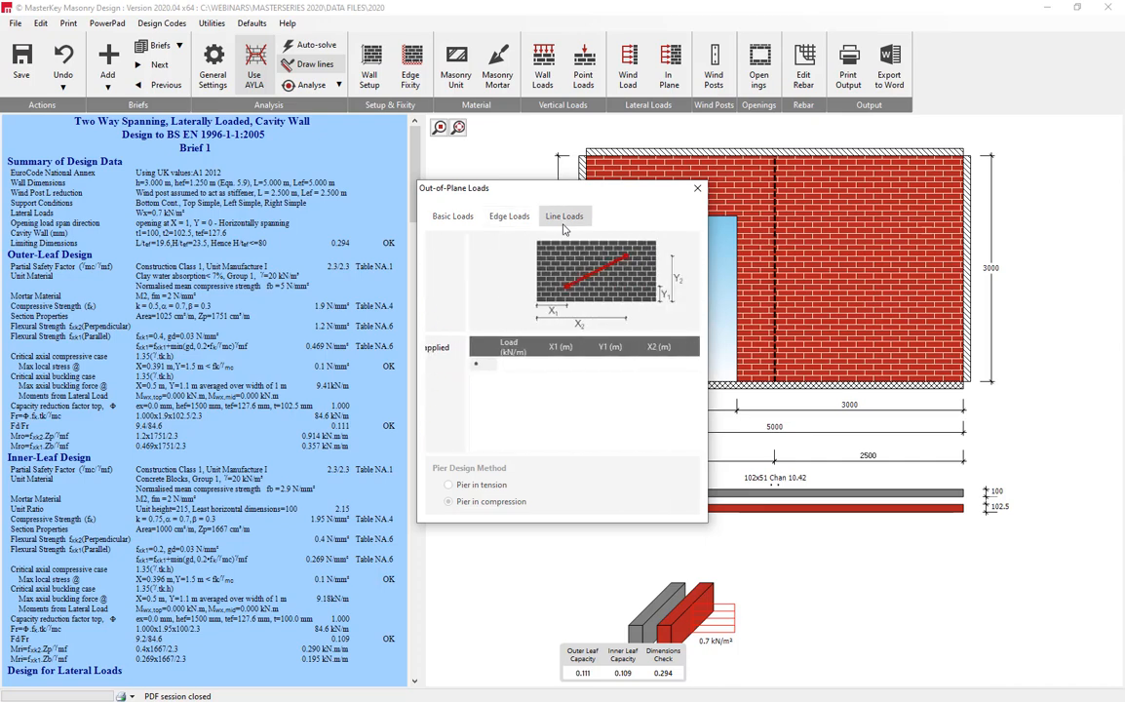
click(457, 364)
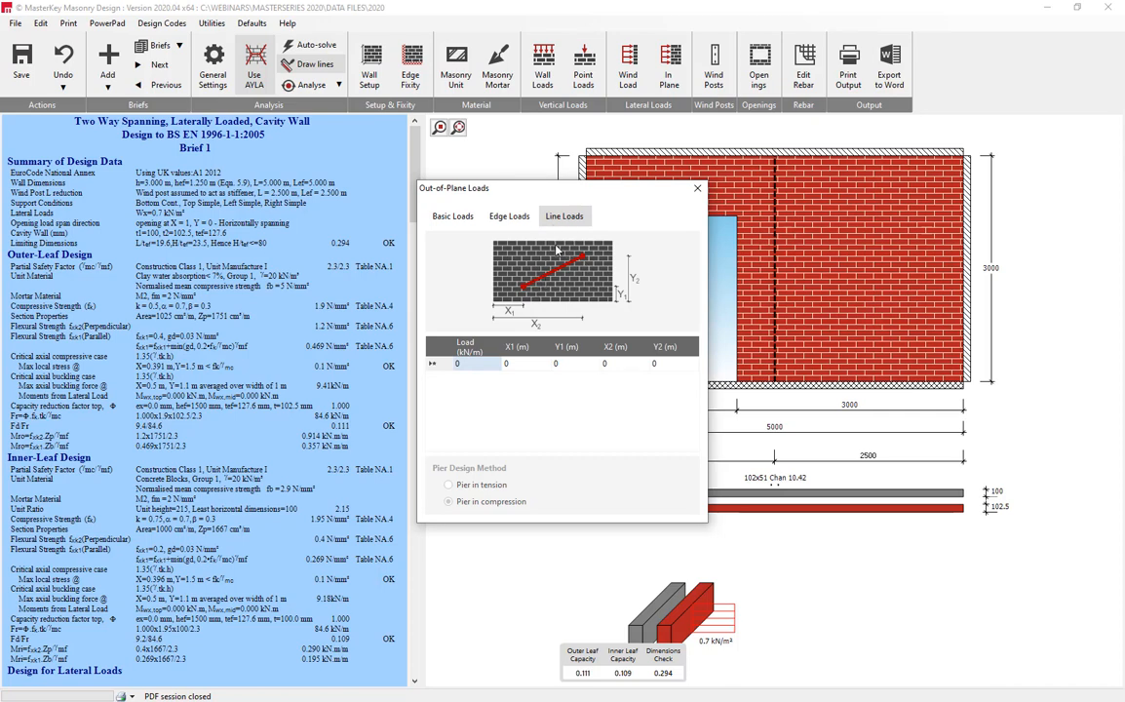
click(696, 192)
Review the wall's in-plane loads, wind posts and openings
click(677, 74)
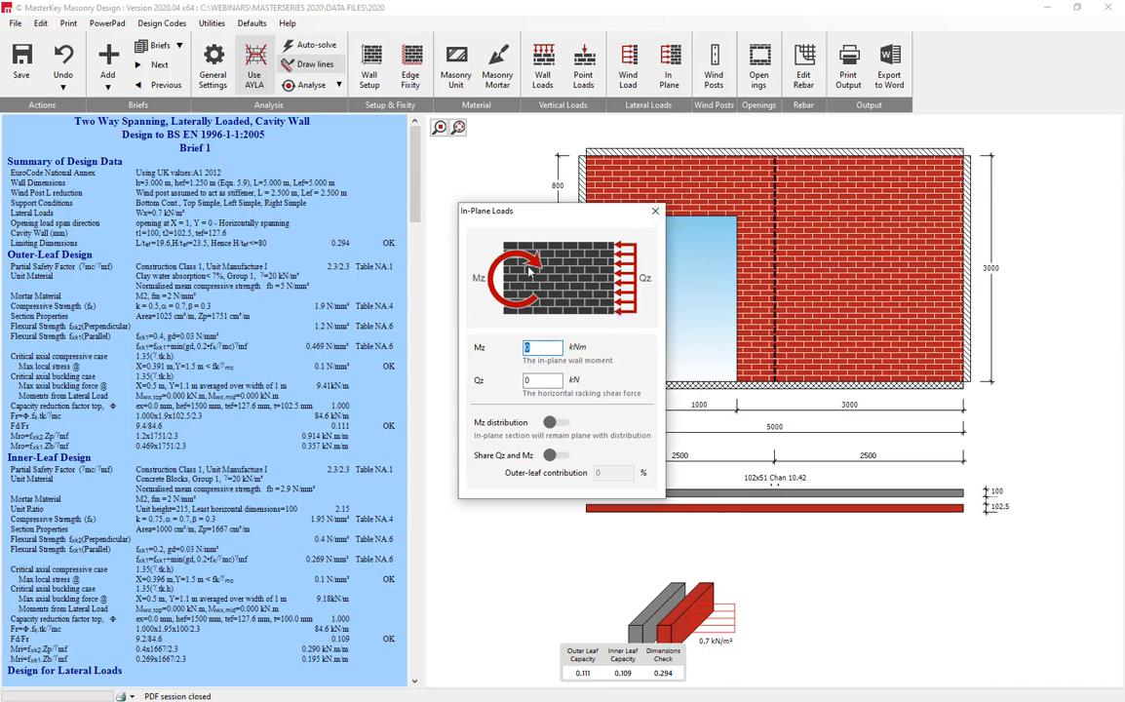
click(655, 211)
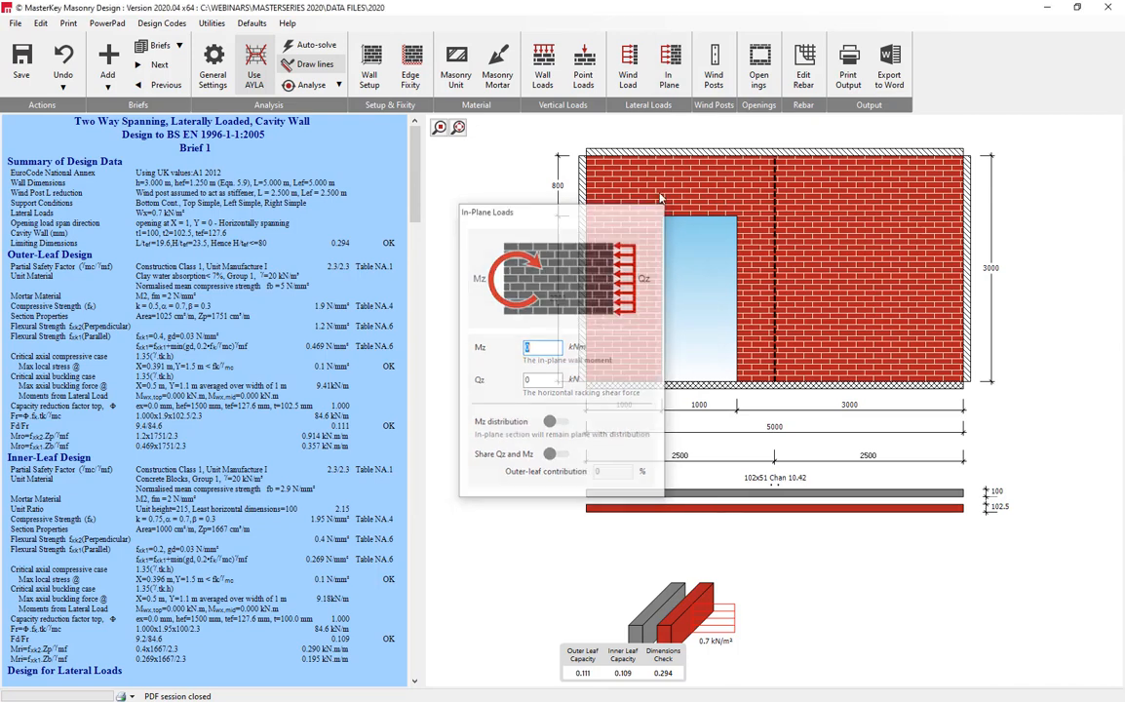
click(715, 86)
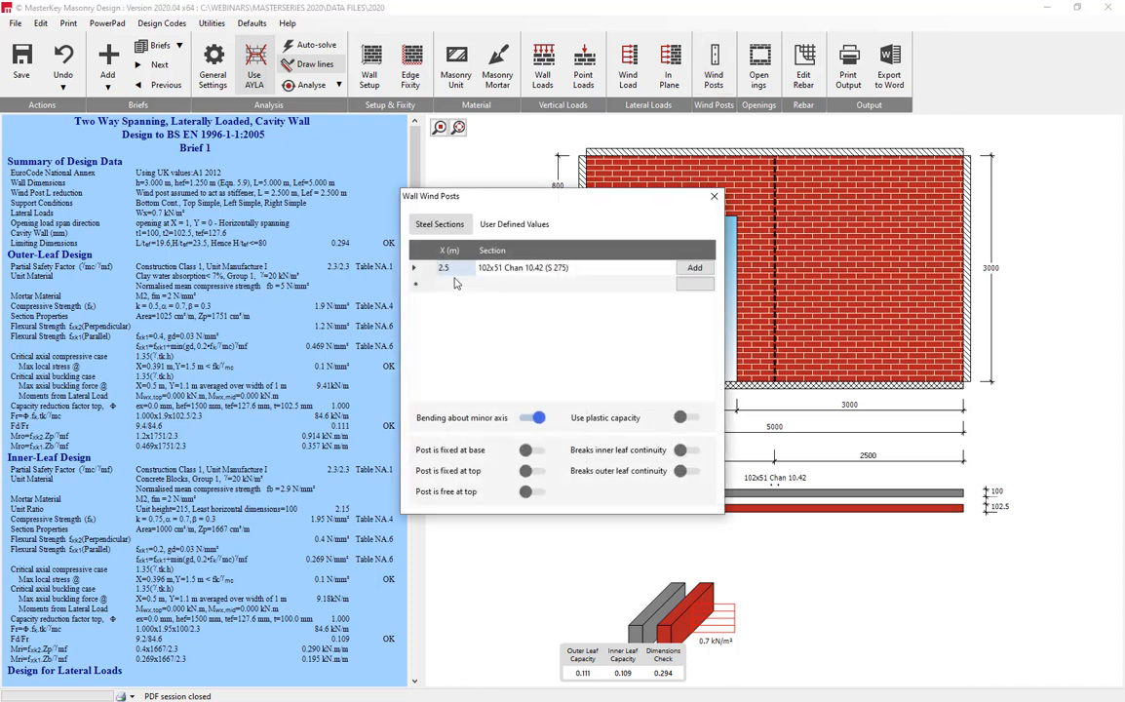
click(770, 75)
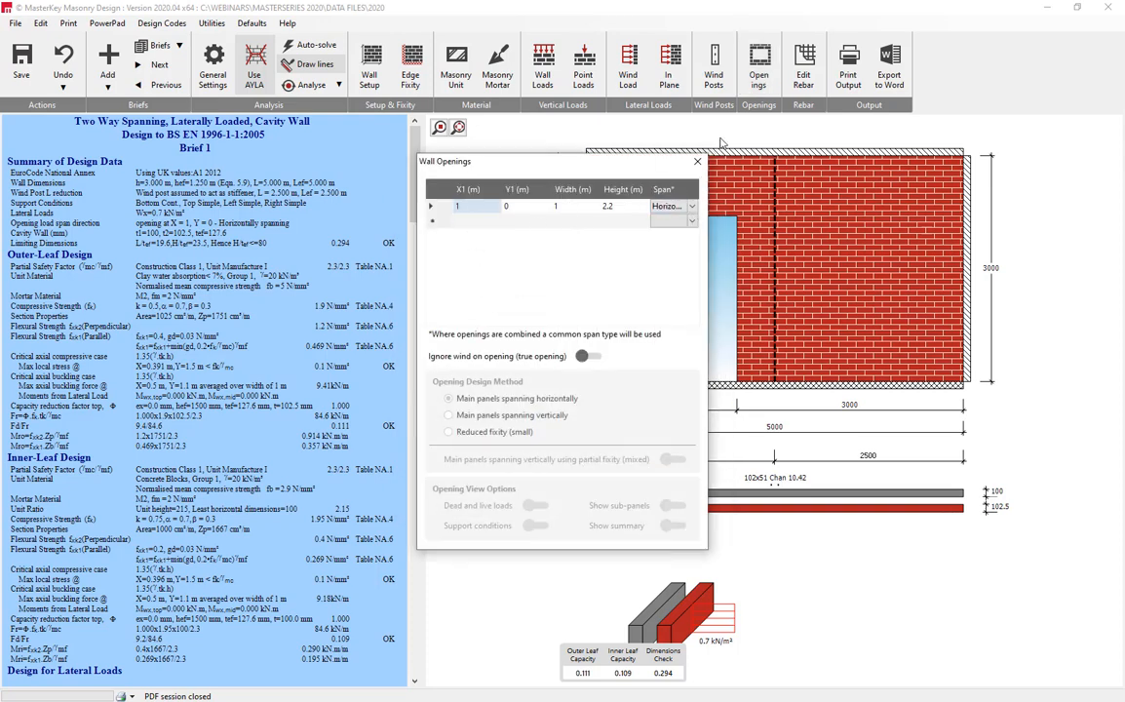
Try reinforcement in the inner leaf with its library and user-defined options, switch it back off, and close the wall rebar settings
click(800, 78)
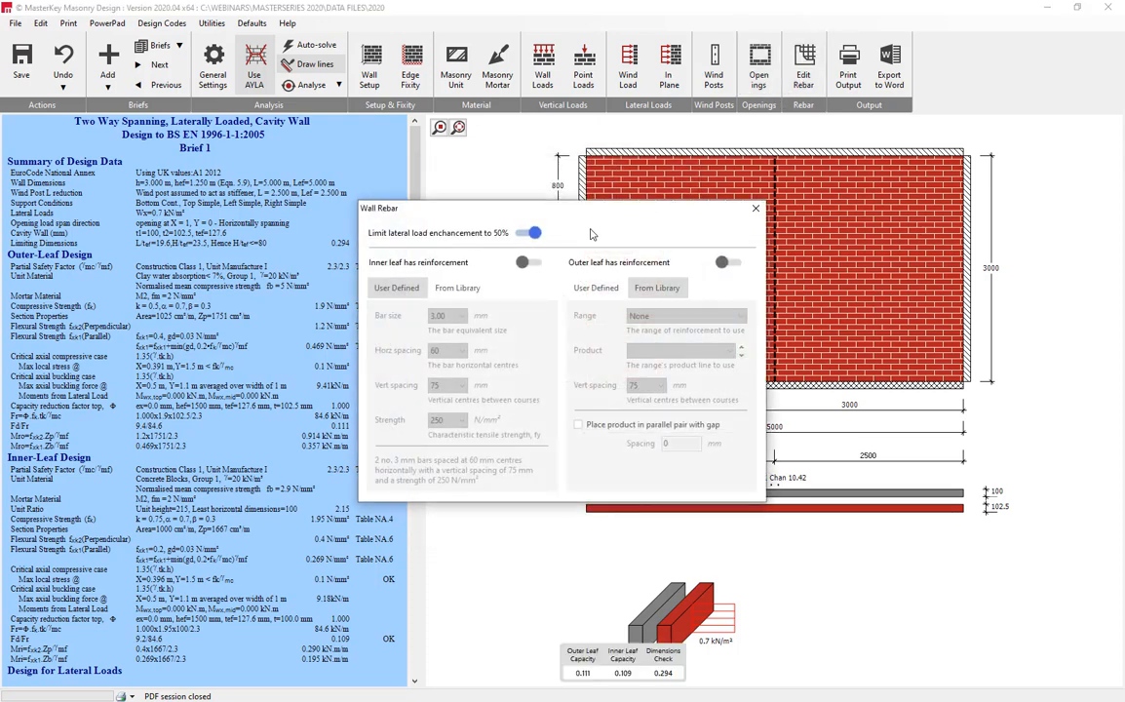
click(527, 265)
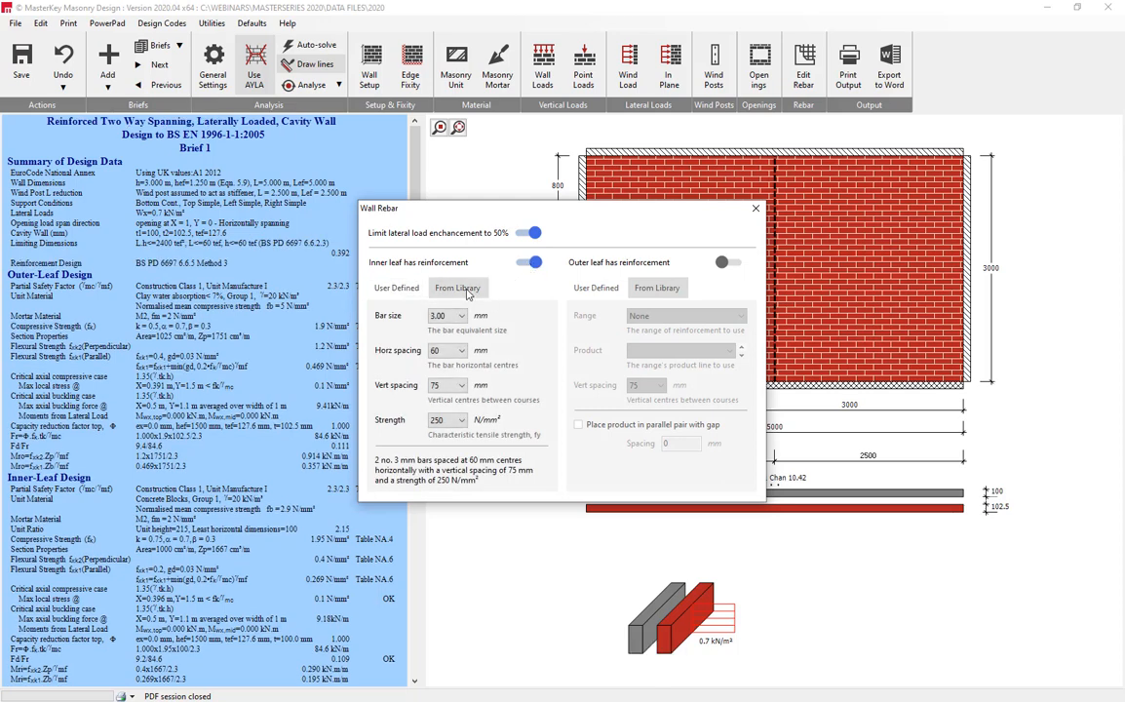
click(458, 289)
click(398, 288)
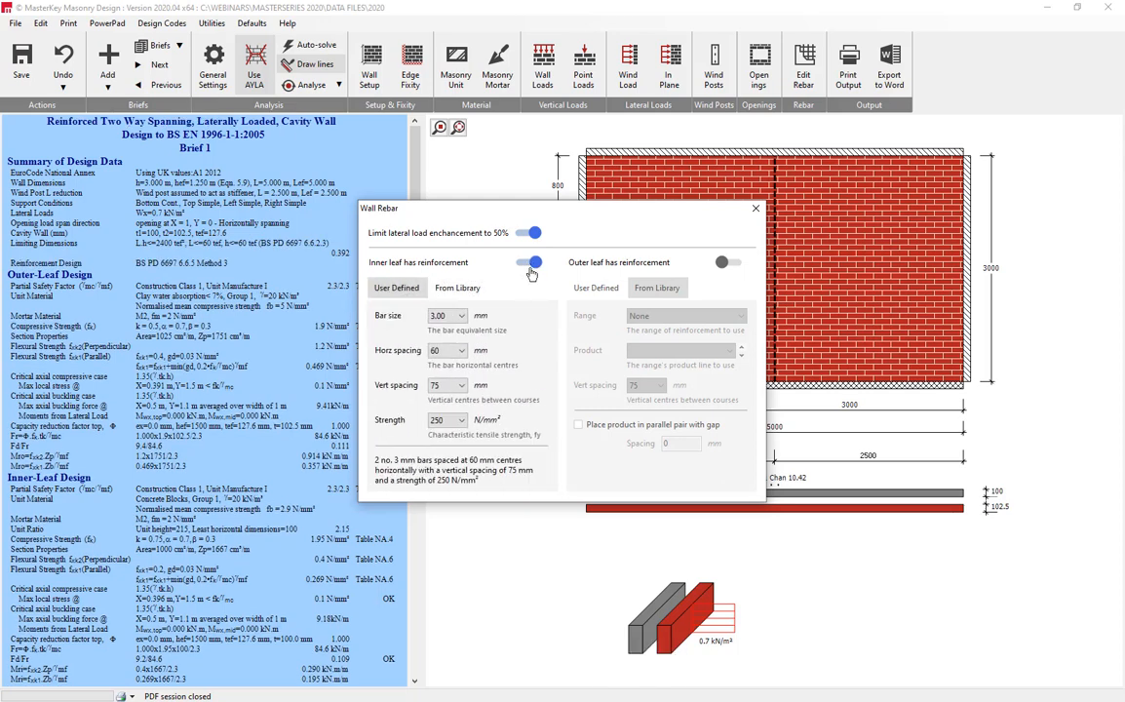
click(527, 262)
click(758, 209)
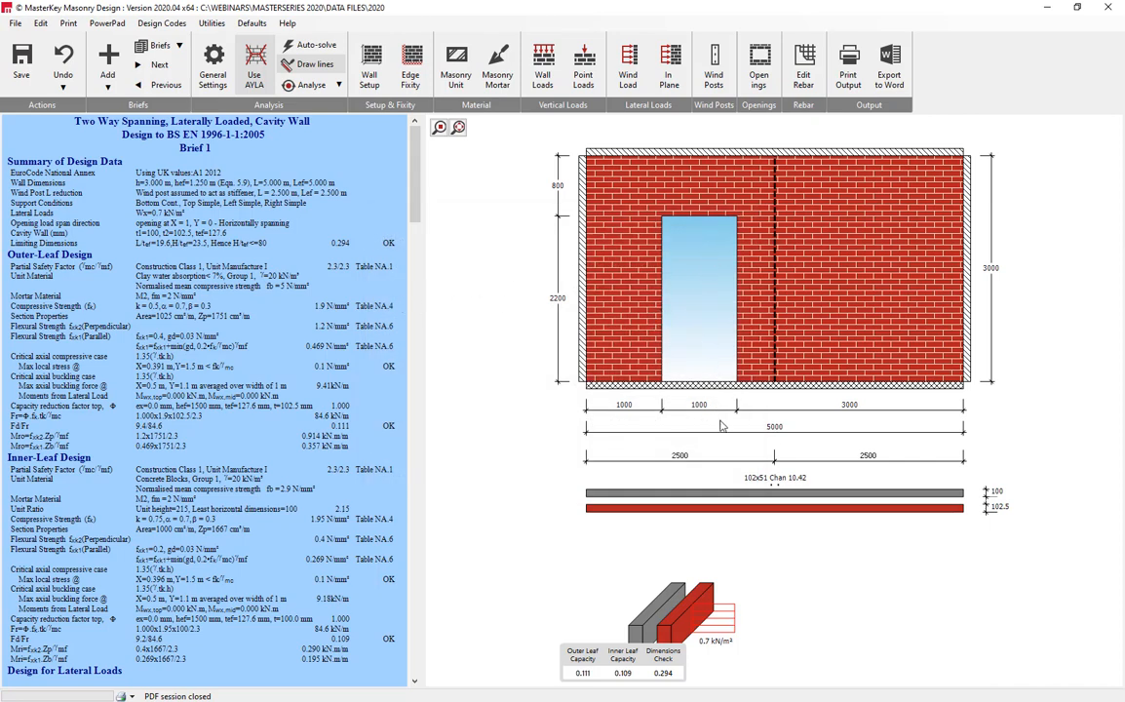
scroll(713, 376, down, 1)
middle_drag(705, 412, 703, 422)
scroll(703, 421, down, 1)
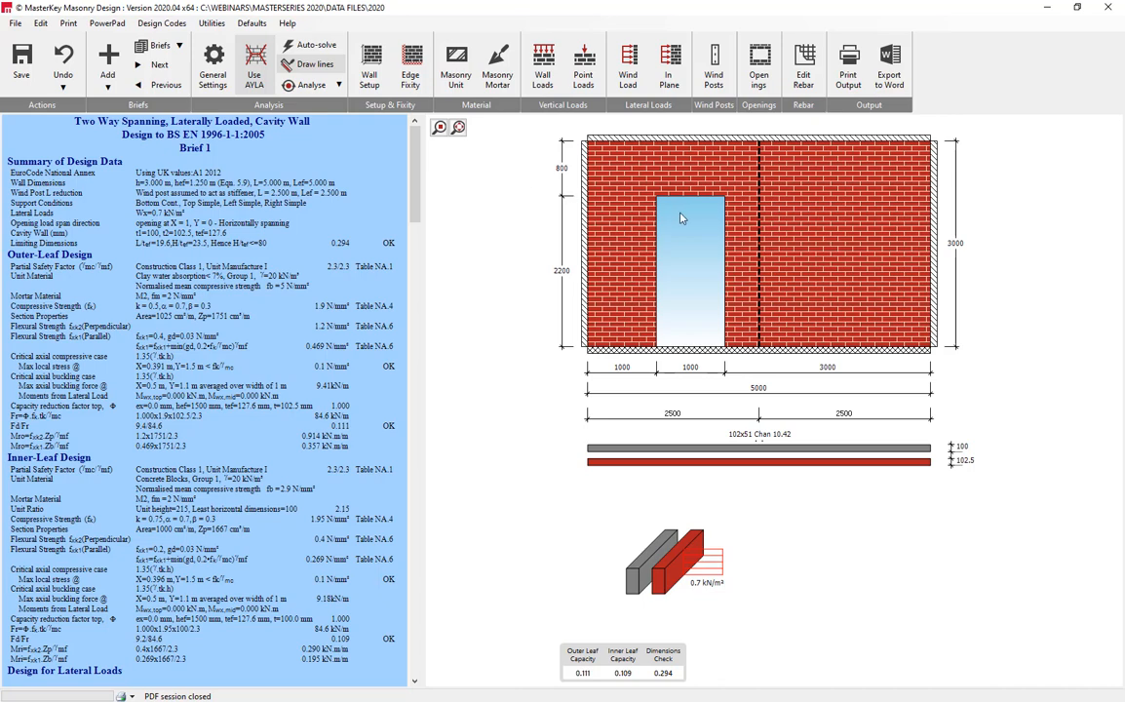
middle_drag(683, 264, 682, 269)
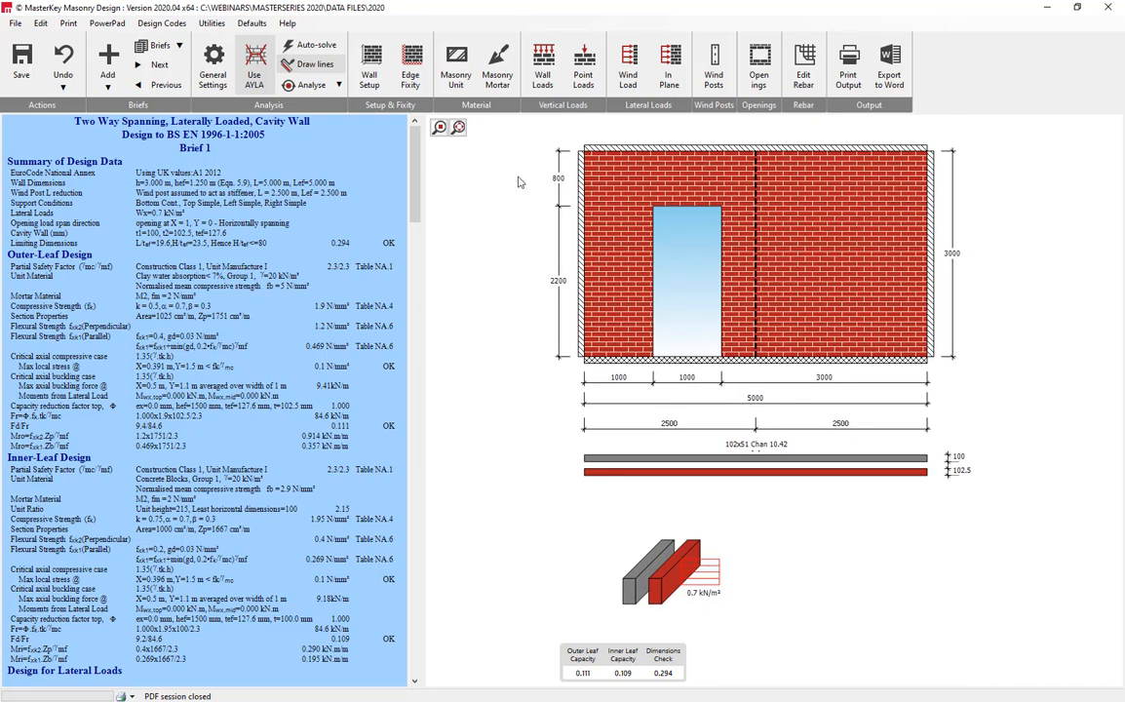
Exit the MasterKey Masonry Design session and return to the MasterSeries program launcher
click(1117, 8)
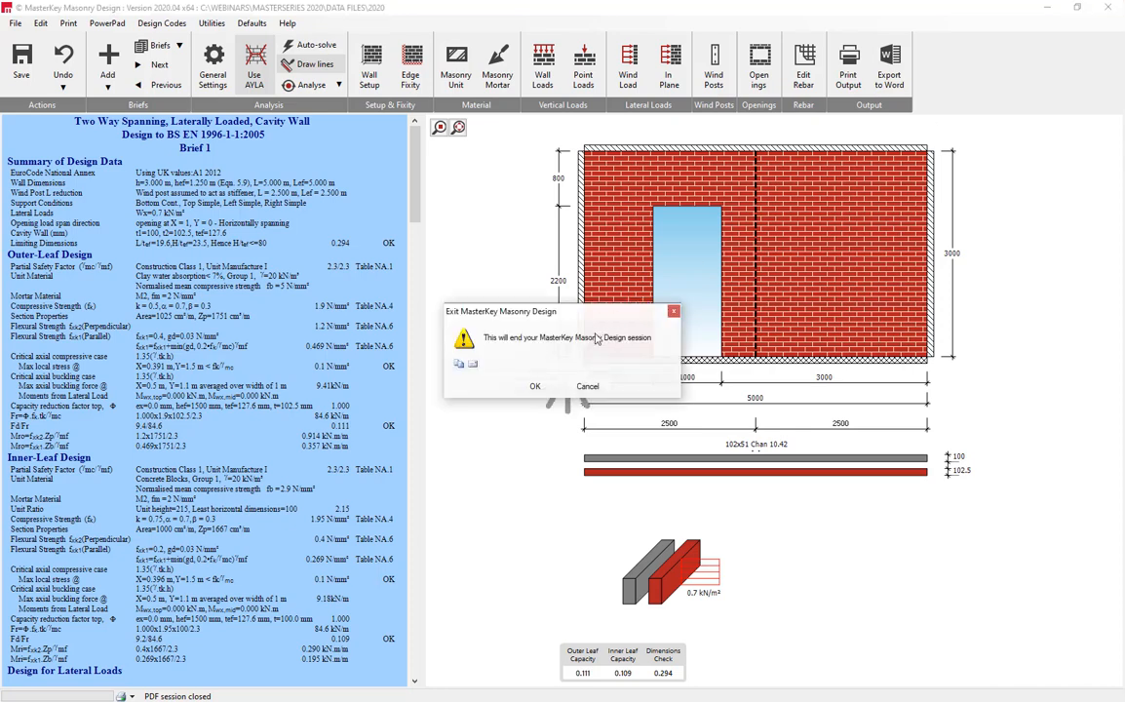
click(512, 368)
click(543, 387)
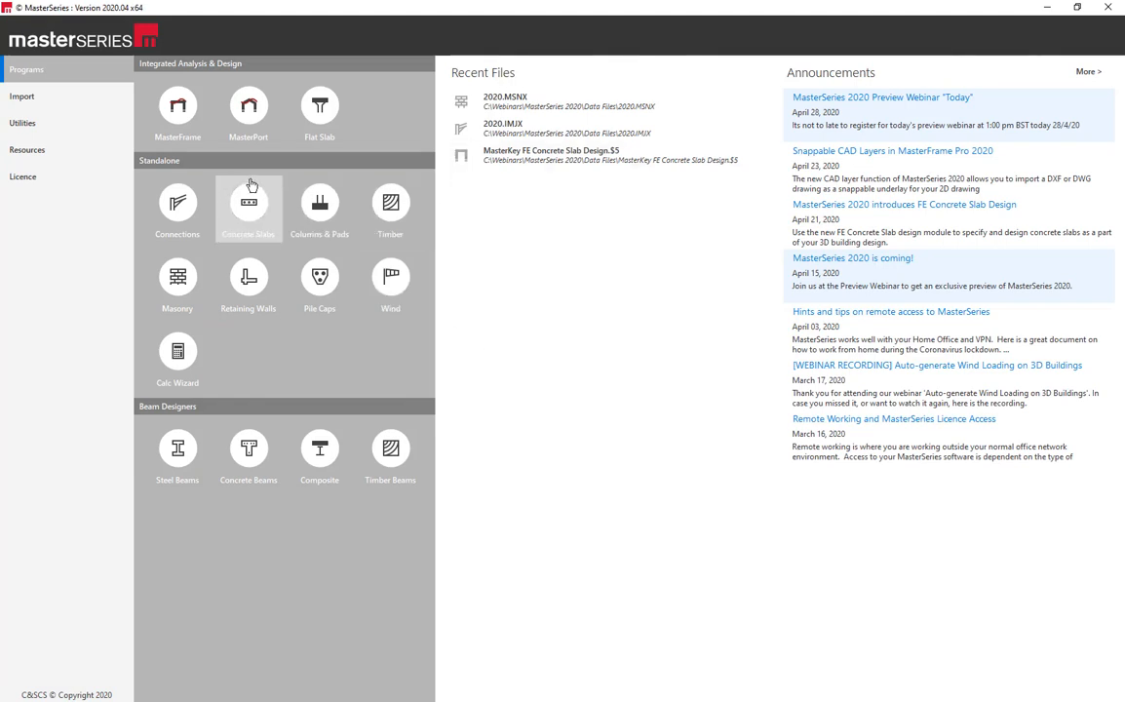
Create a MasterFrame file named "cad 2" in the Data Files folder and start it with a snap grid
mouse_move(166, 120)
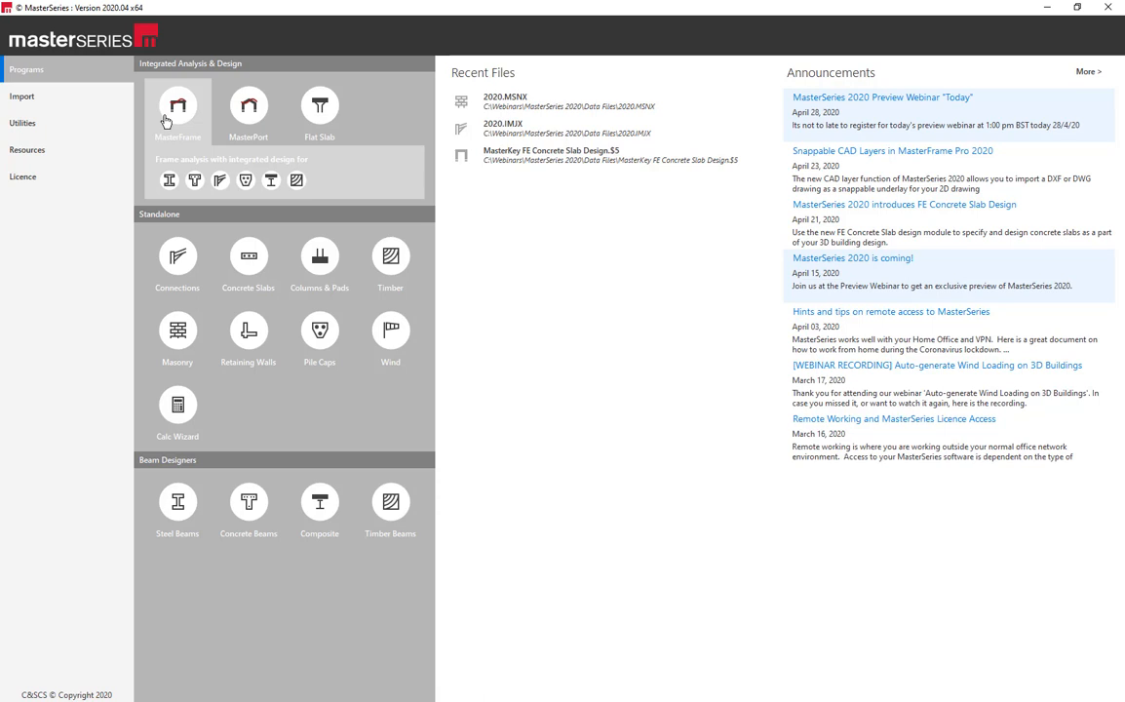
click(168, 117)
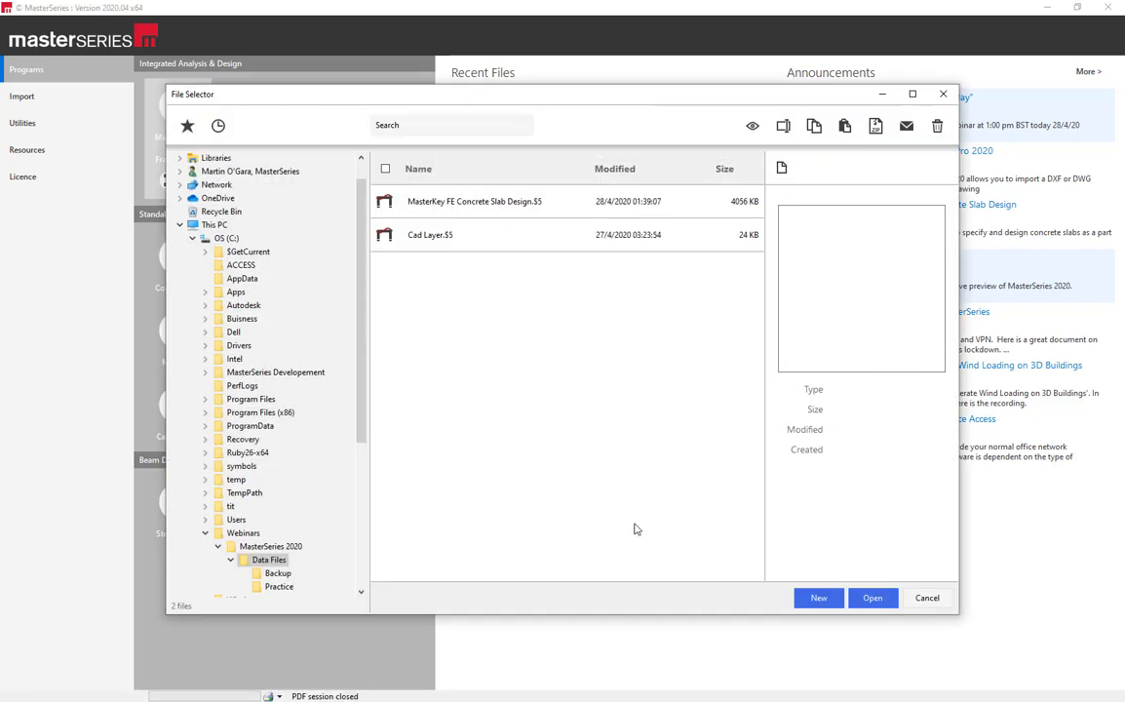
click(817, 600)
text(cad 2)
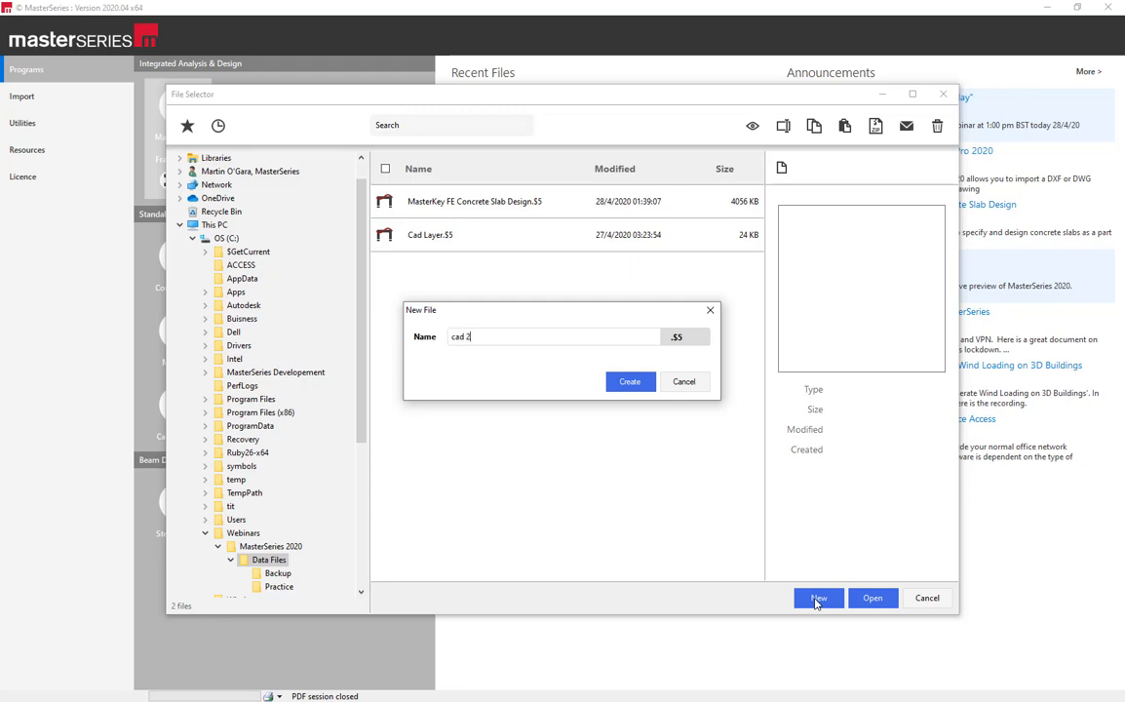
click(632, 382)
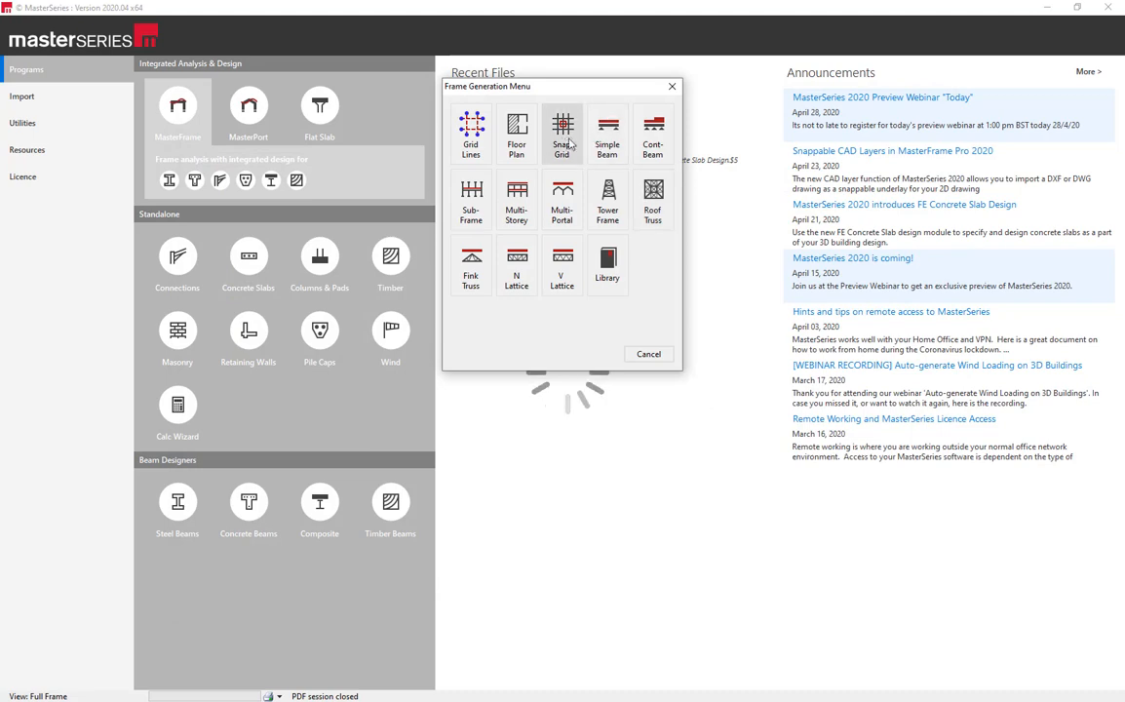
click(509, 124)
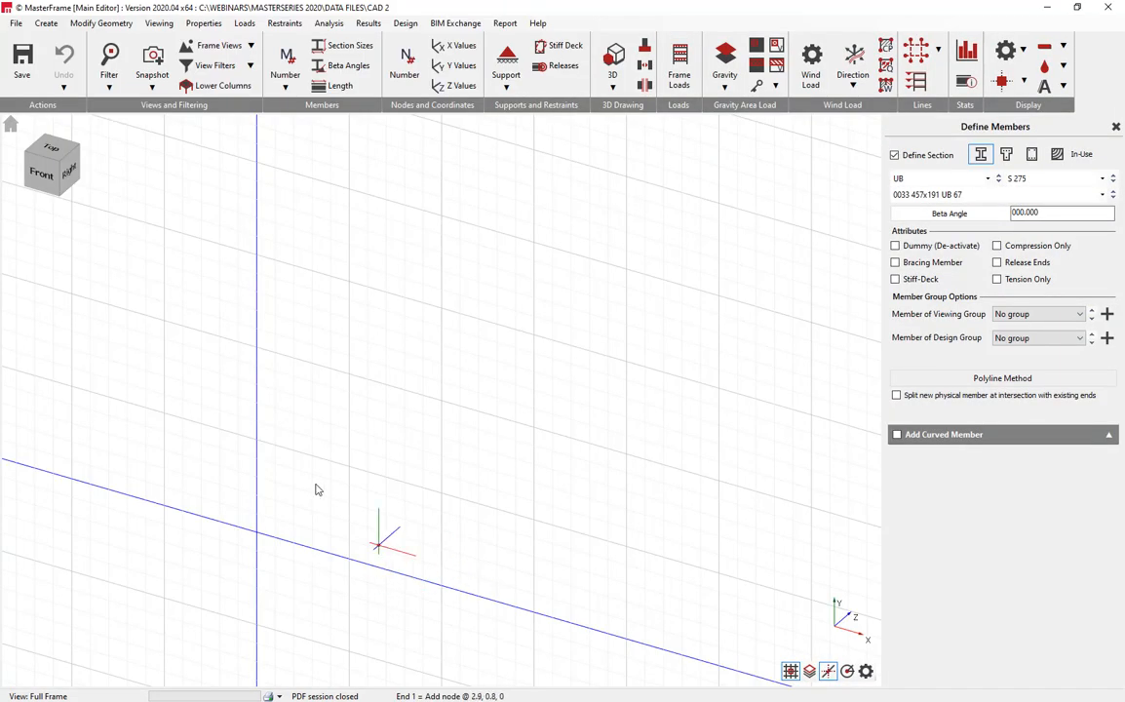
Add a CAD layer to the empty frame model
click(39, 172)
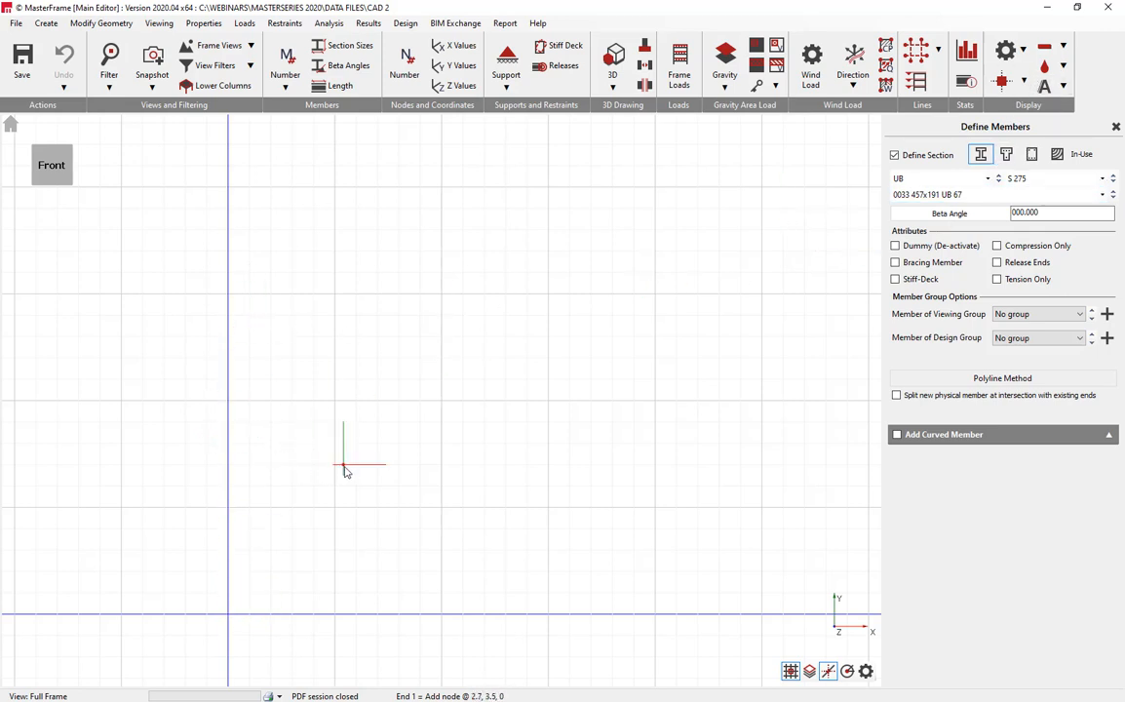
middle_drag(484, 488, 376, 531)
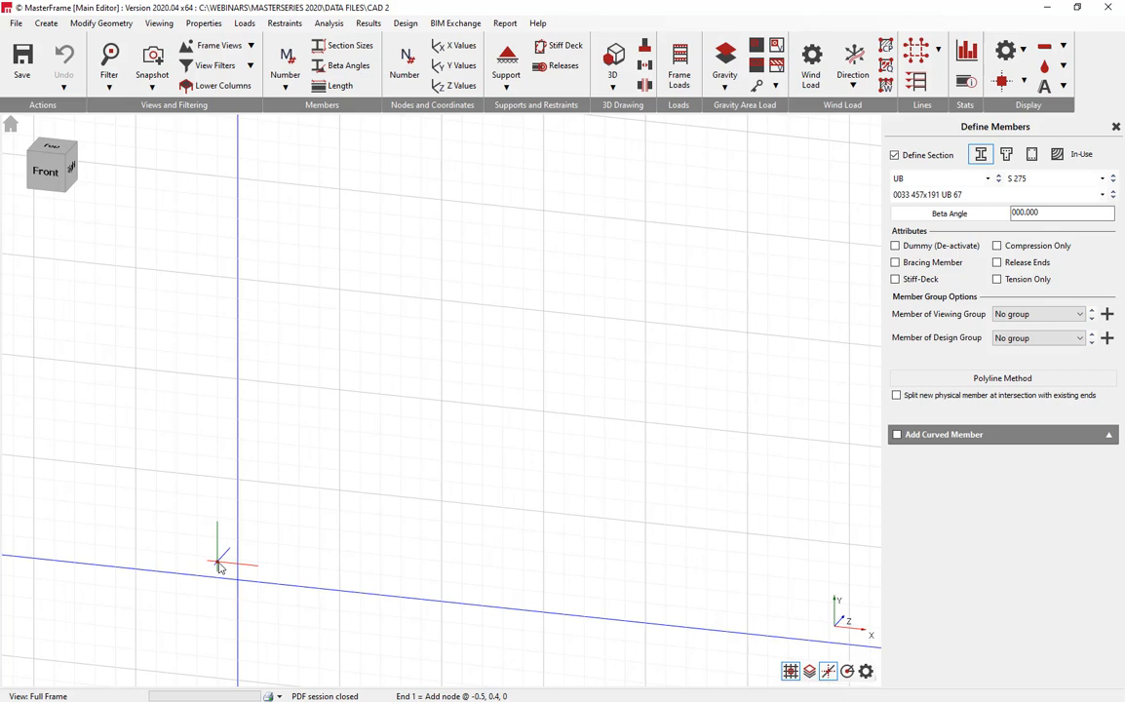
click(159, 22)
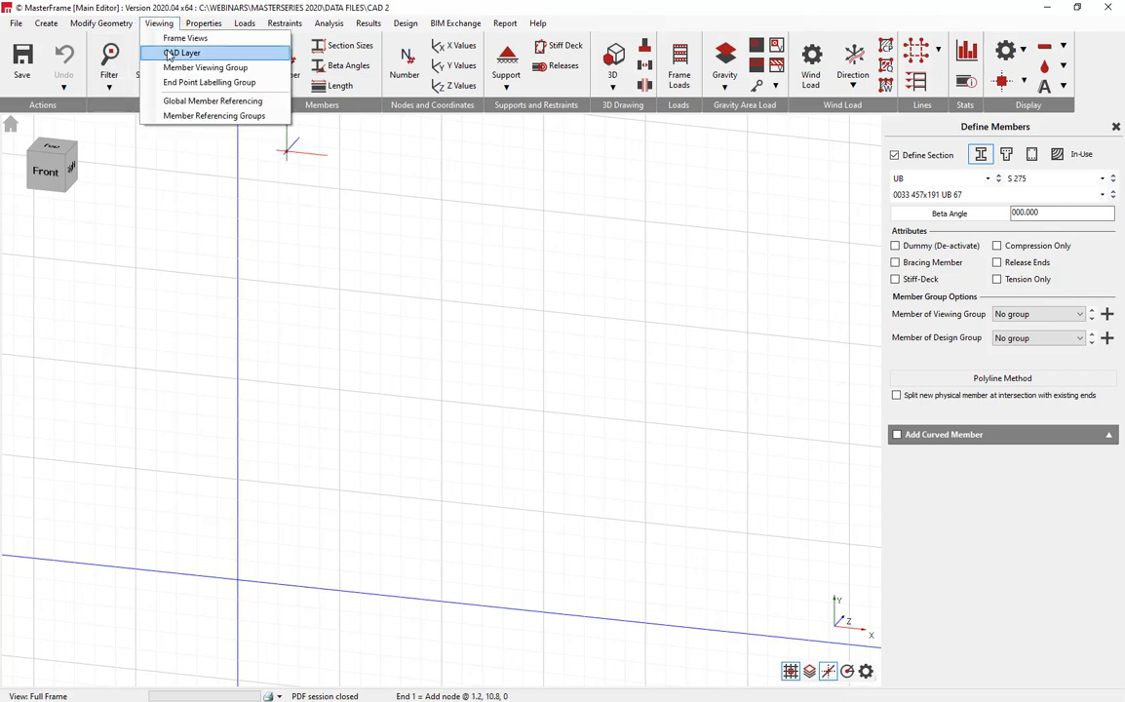
click(180, 53)
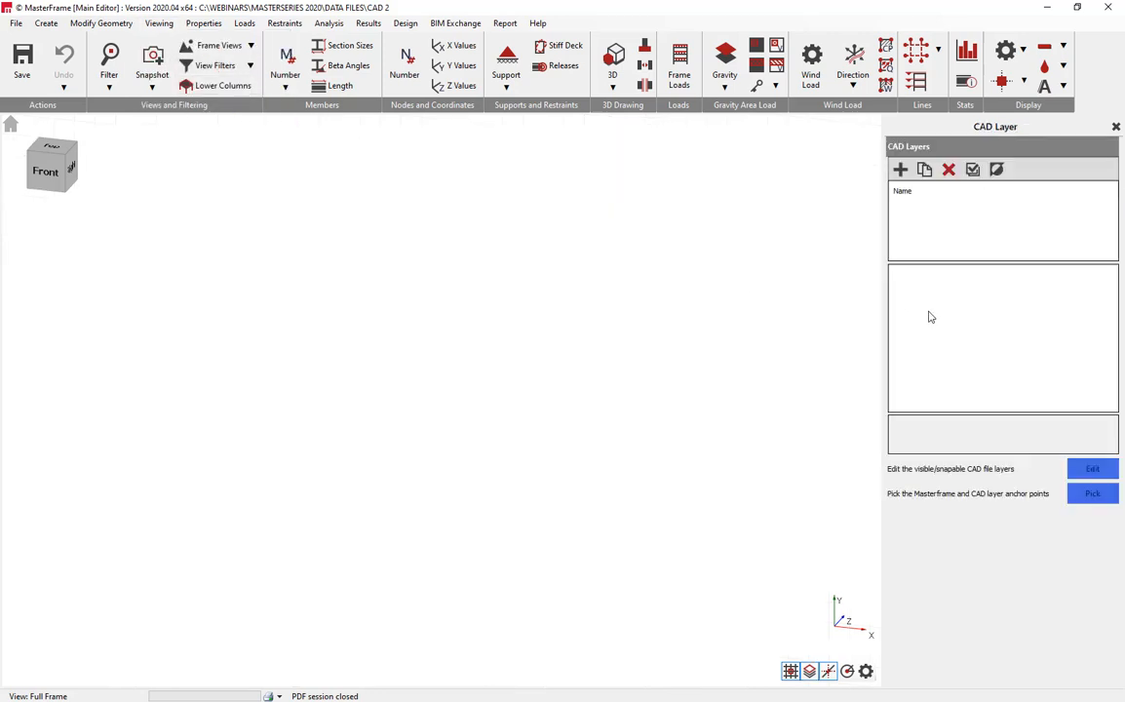
click(901, 170)
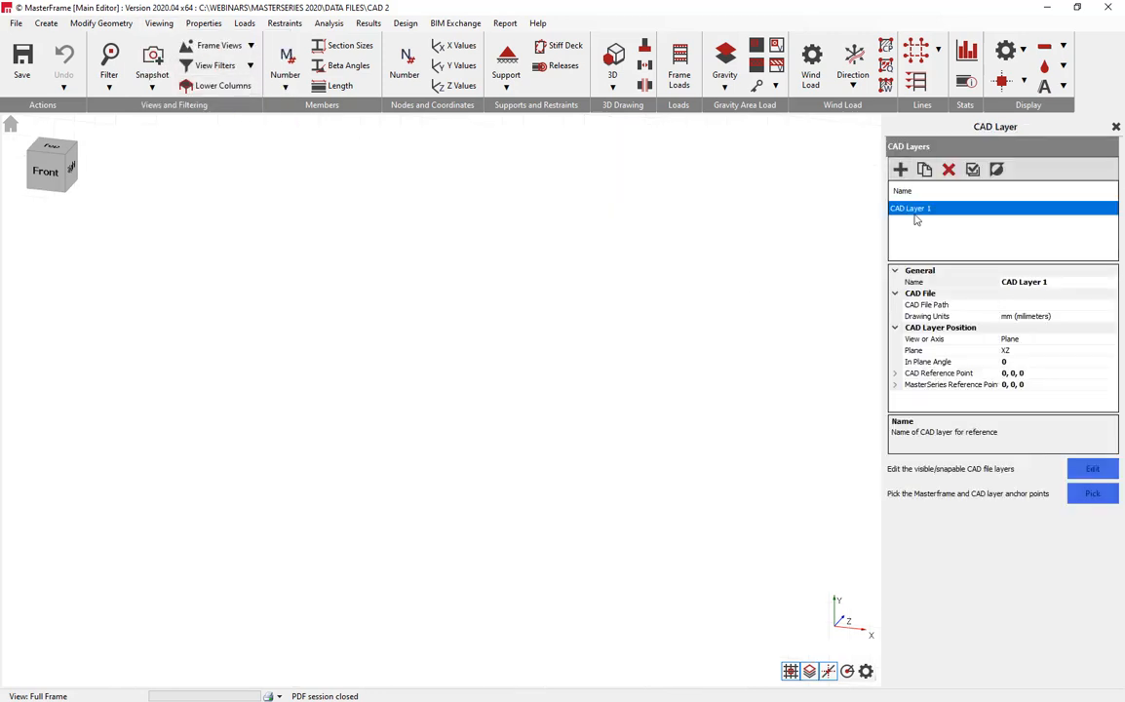
Load House.dwg from the Practice folder as the CAD file of the new layer
click(1044, 304)
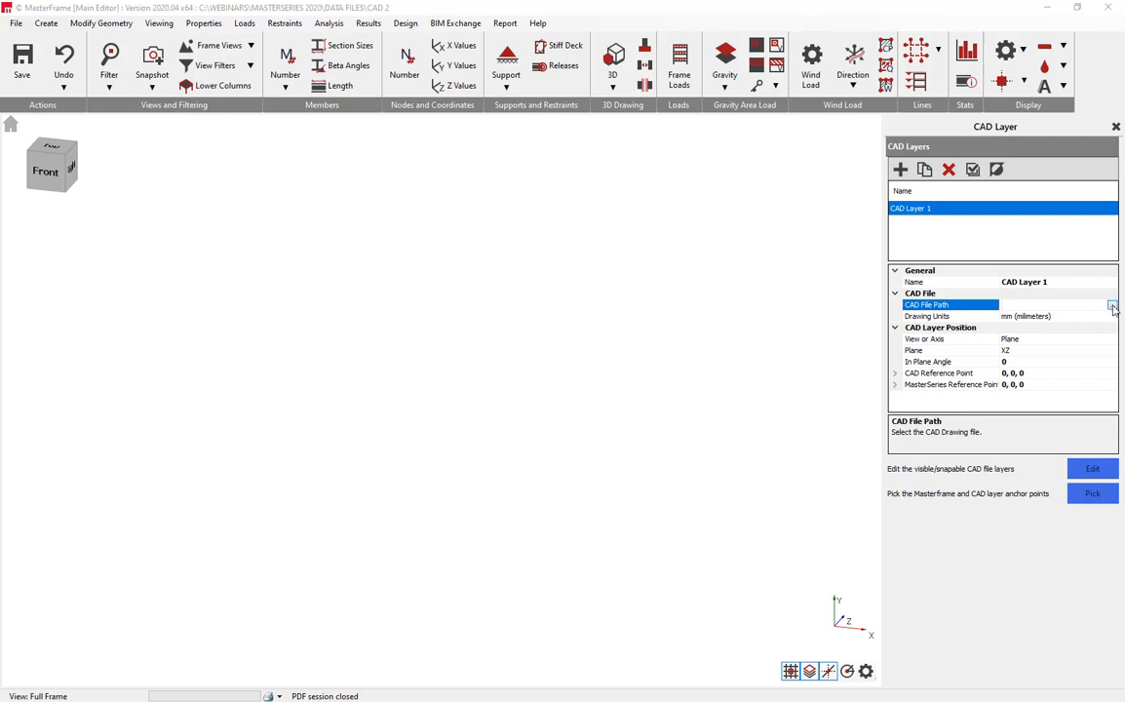
click(1112, 306)
click(270, 127)
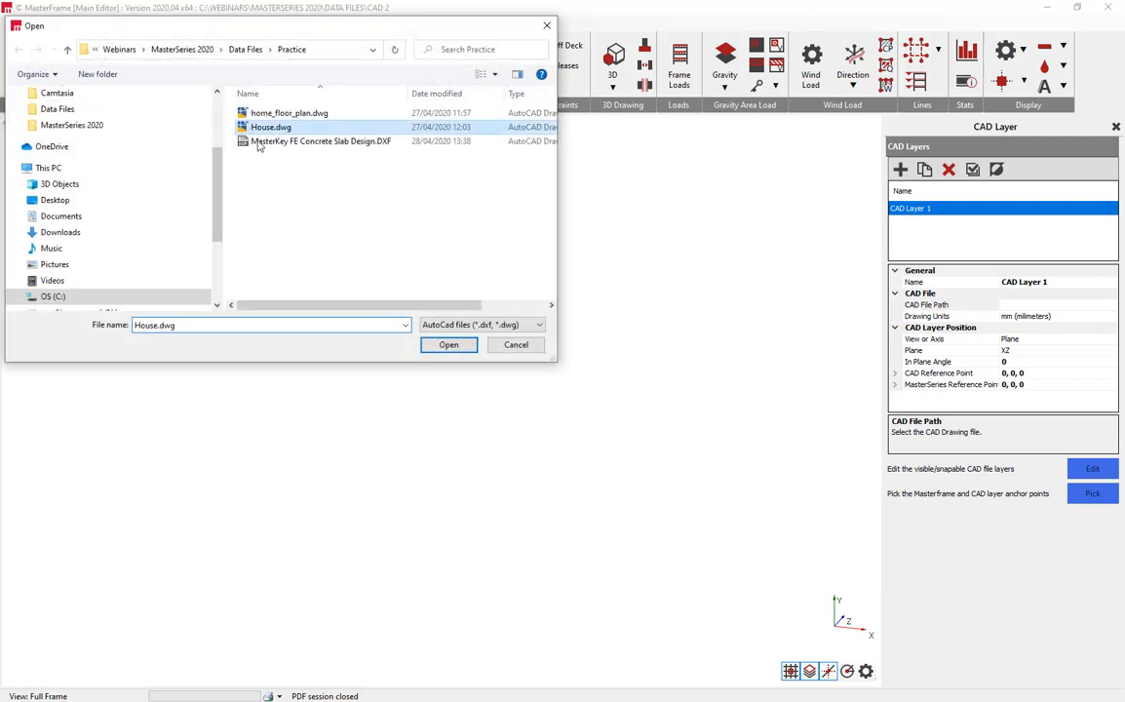
click(446, 345)
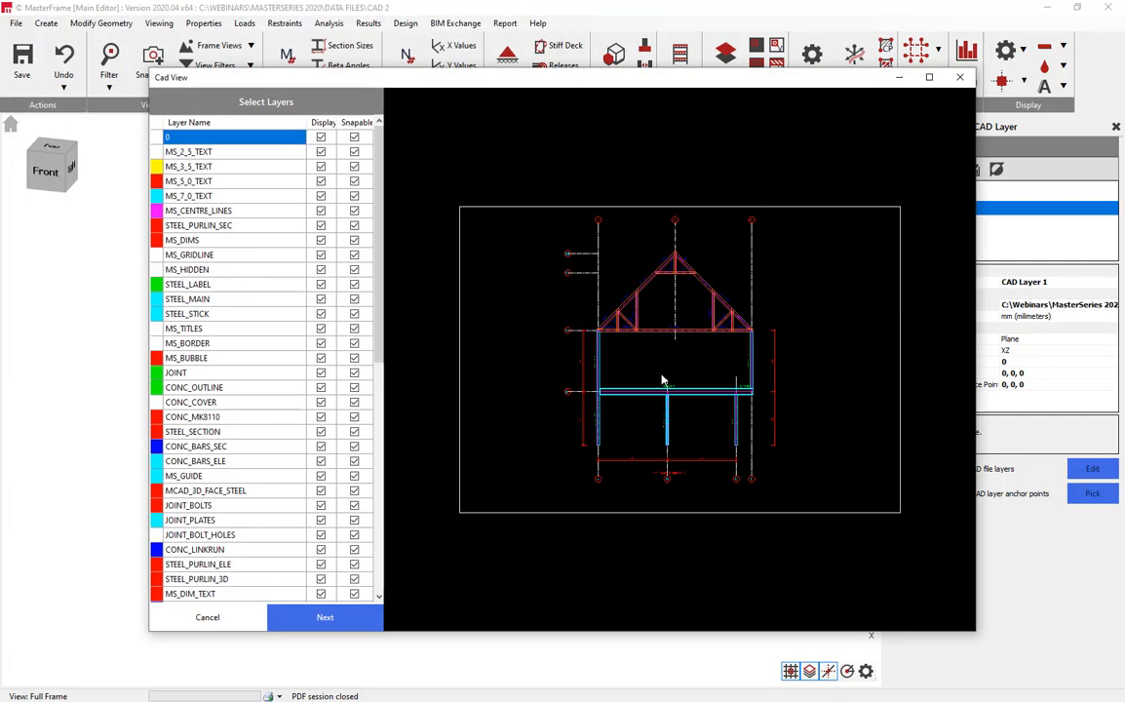
Inspect the house drawing preview, try hiding the MS_DIMS layer, and display it again
scroll(667, 405, up, 2)
scroll(663, 415, down, 2)
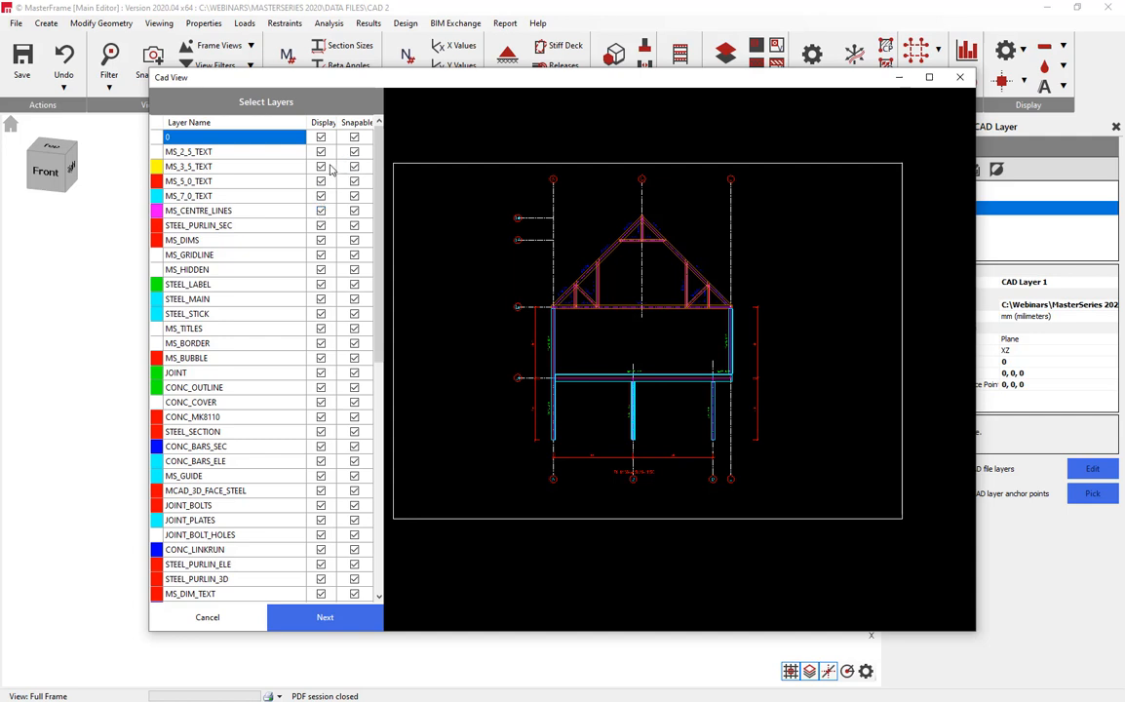
click(321, 240)
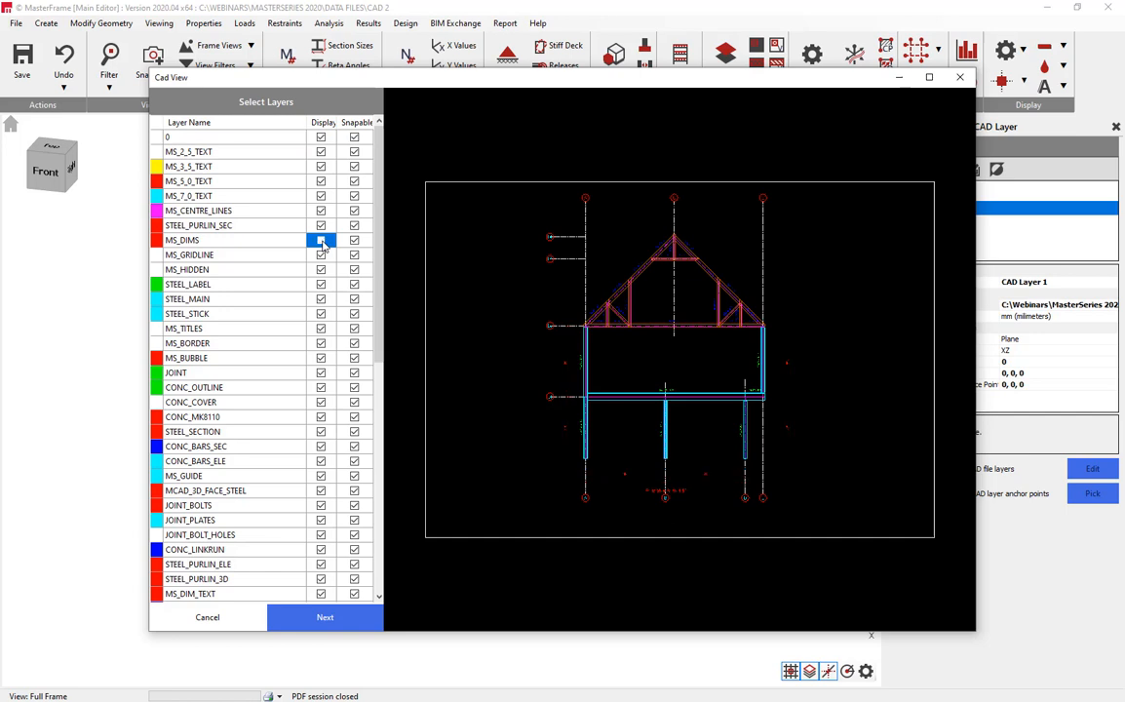
click(321, 242)
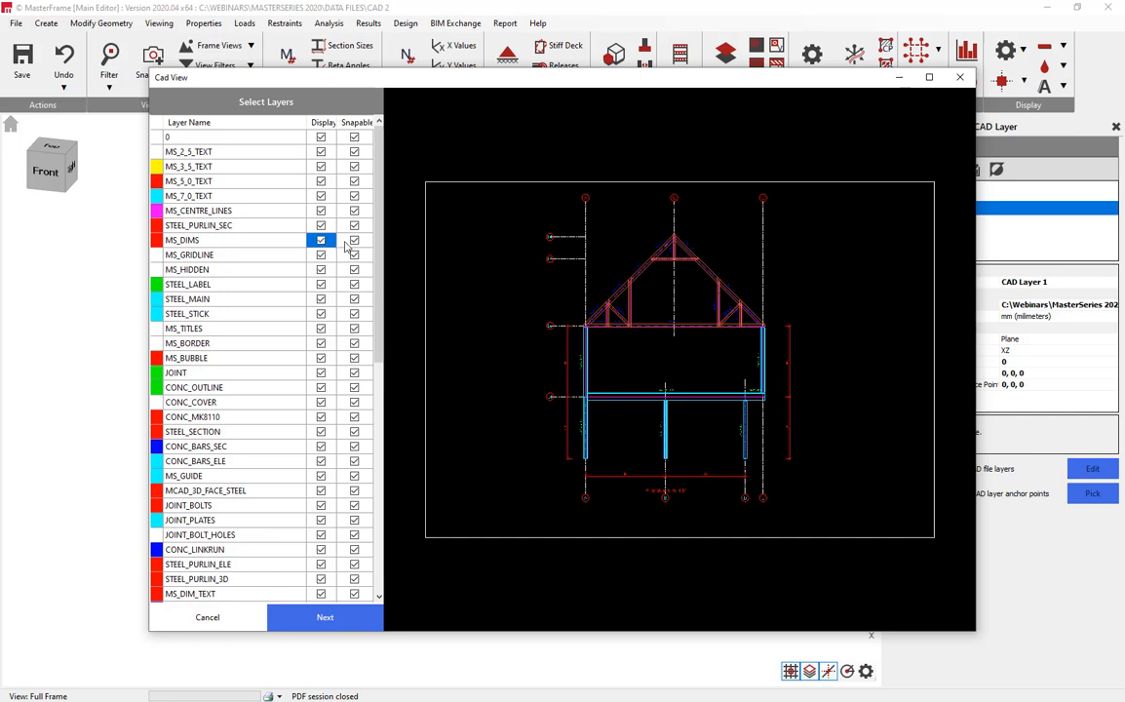
Make all layers of the house drawing non-snappable
right_click(342, 210)
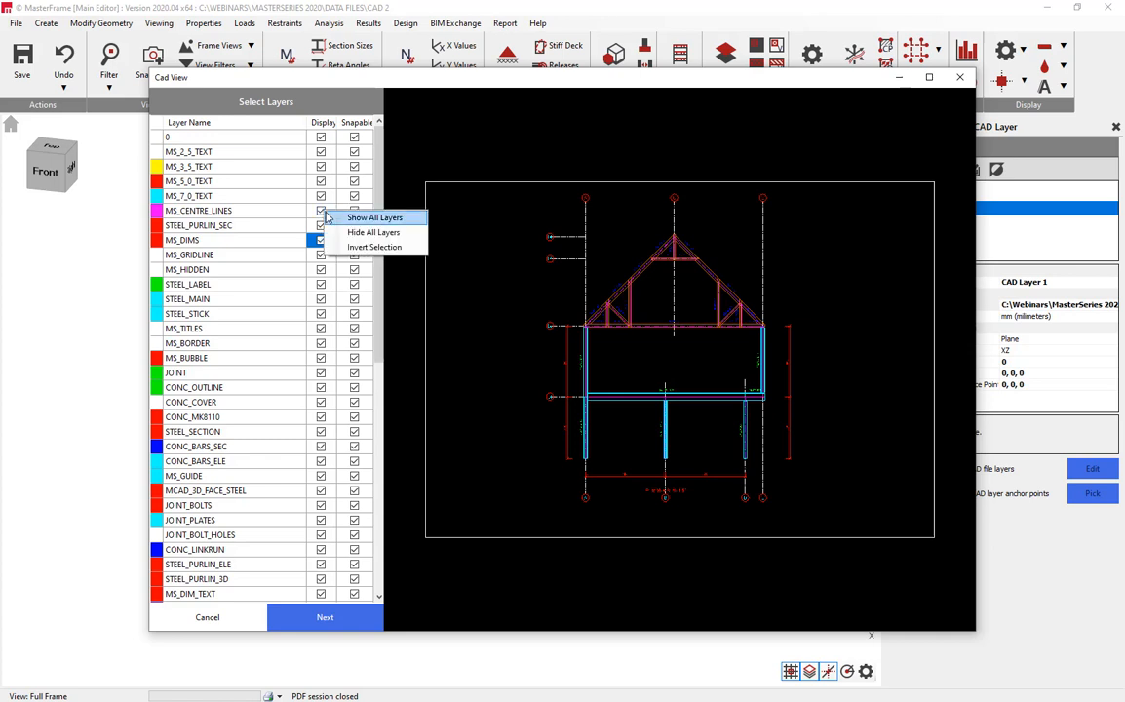
right_click(356, 196)
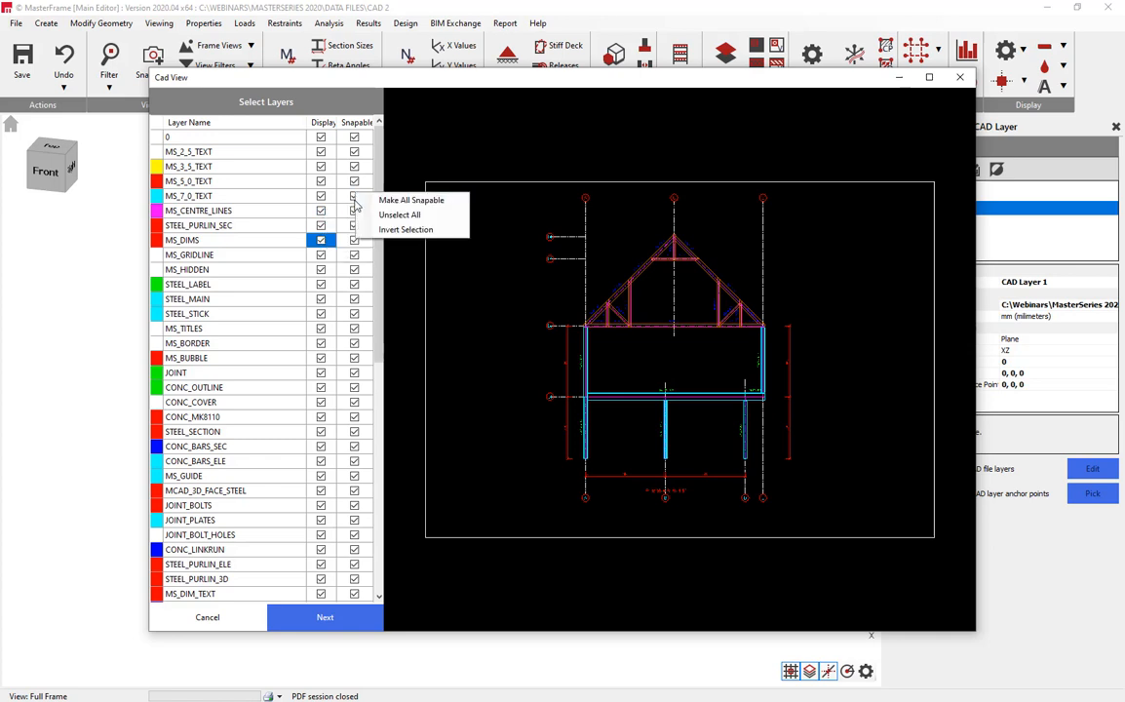
click(373, 215)
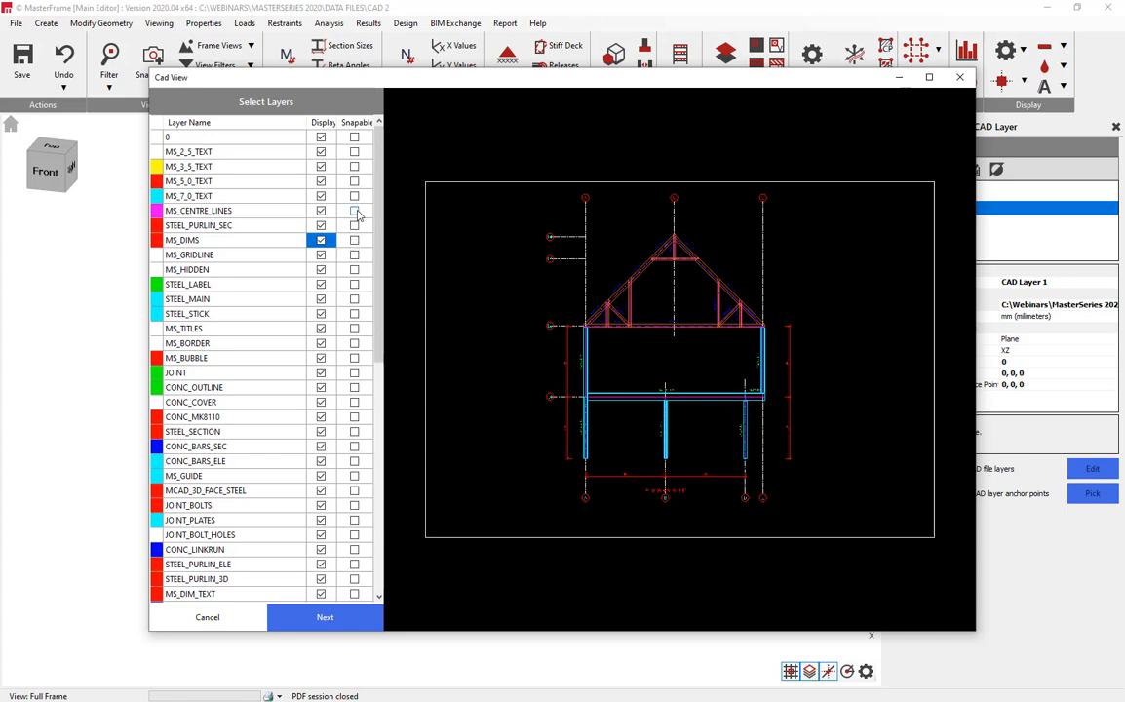
Make the MS_CENTRE_LINES and MS_GRIDLINE layers of the house drawing snappable
click(355, 210)
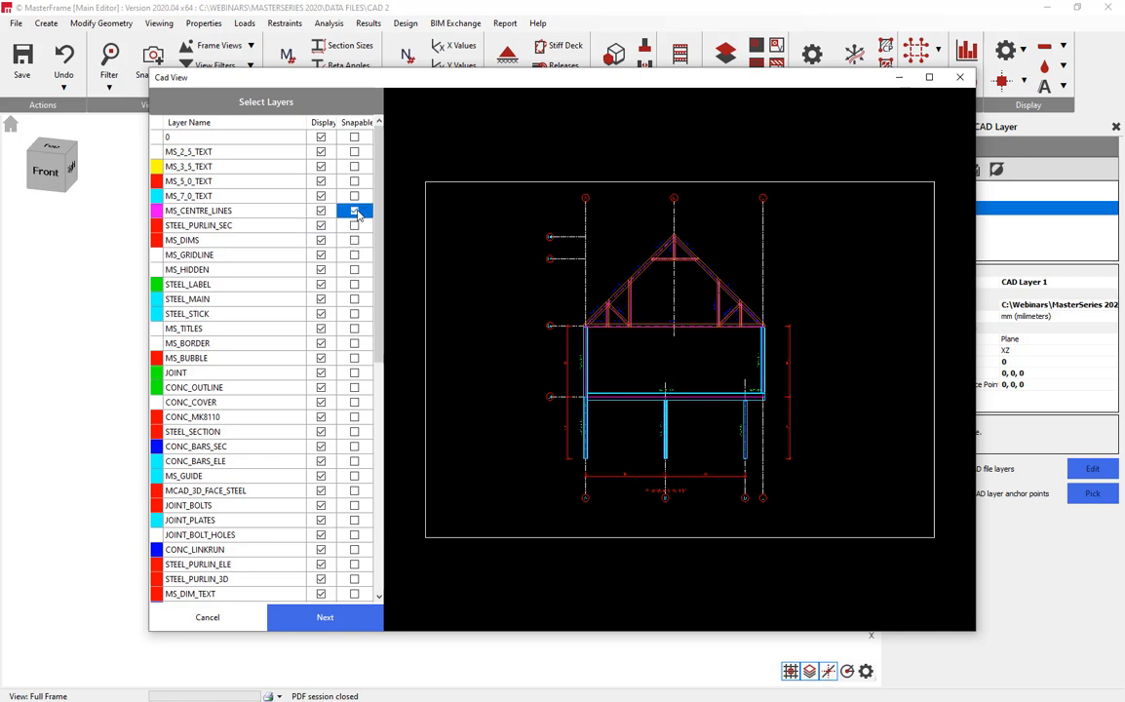
click(357, 257)
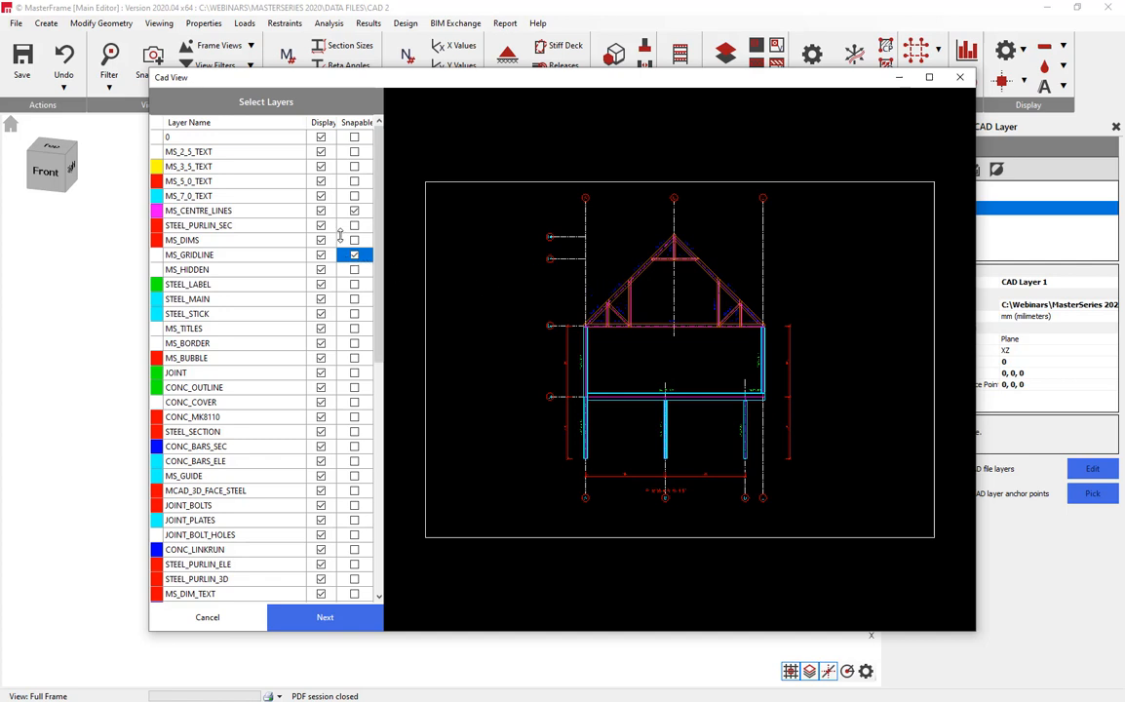
scroll(375, 292, down, 7)
scroll(345, 440, down, 4)
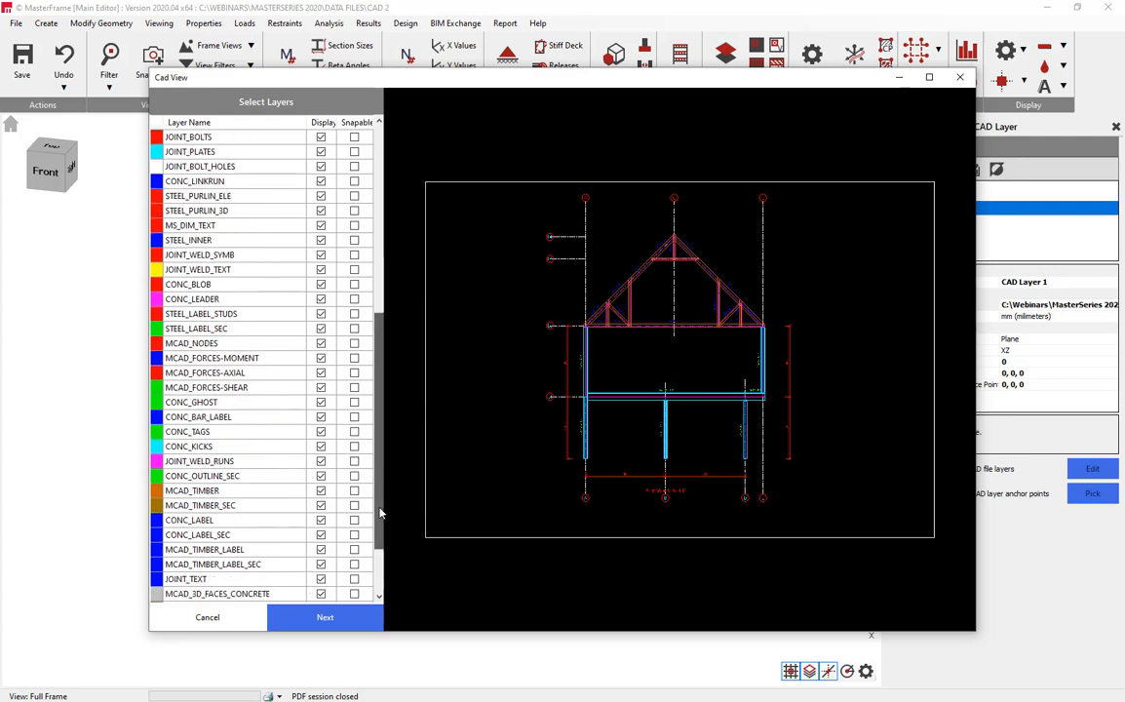
scroll(346, 390, up, 11)
click(354, 254)
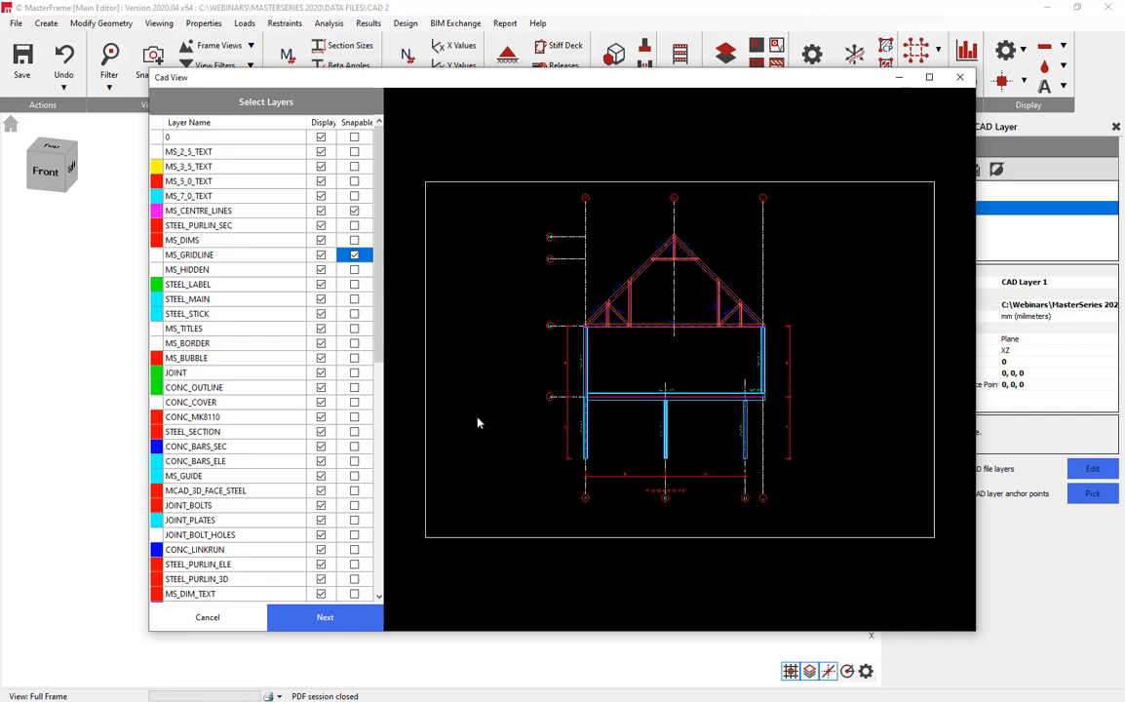
Continue to point selection and select the whole front view of the house, including its gridlines and dimensions, as the required drawing section
click(357, 617)
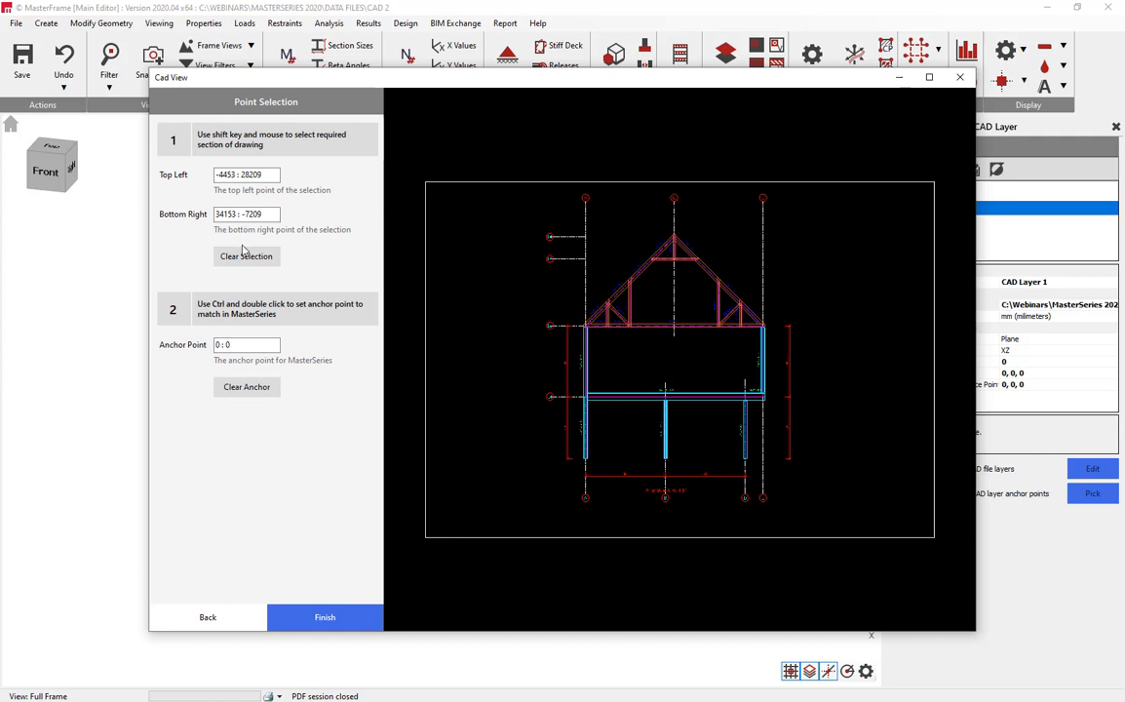
mouse_move(534, 533)
shift+mouse_down()
mouse_move(766, 415)
mouse_move(822, 182)
shift+mouse_up()
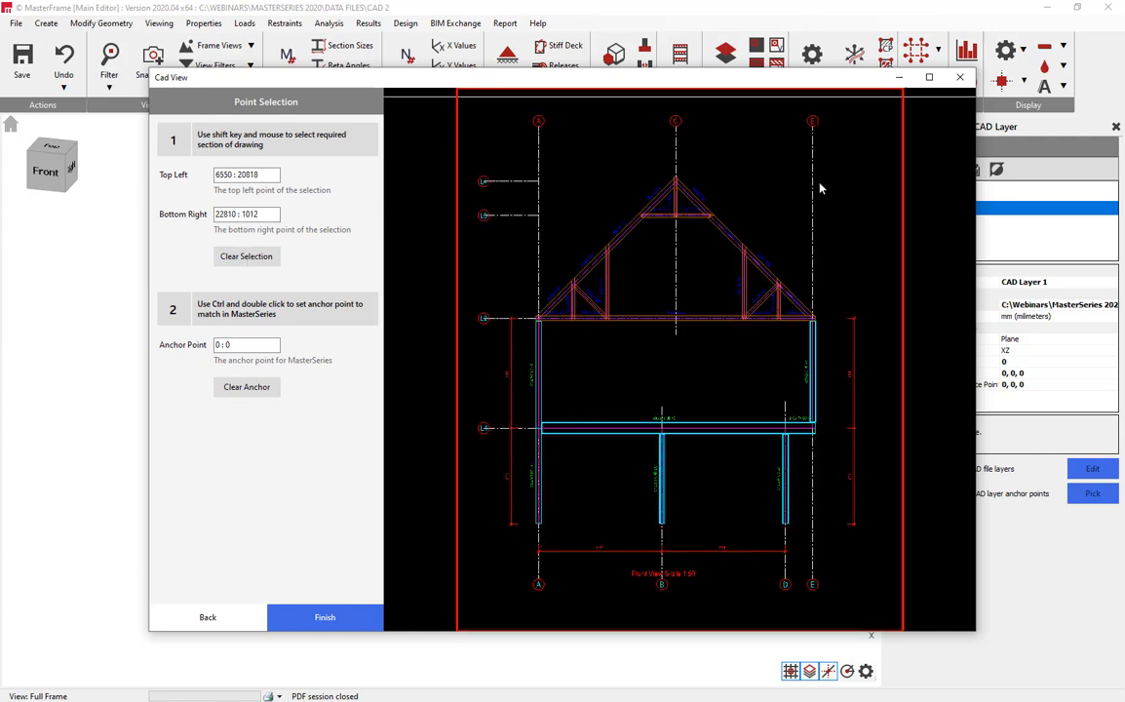
scroll(799, 298, down, 1)
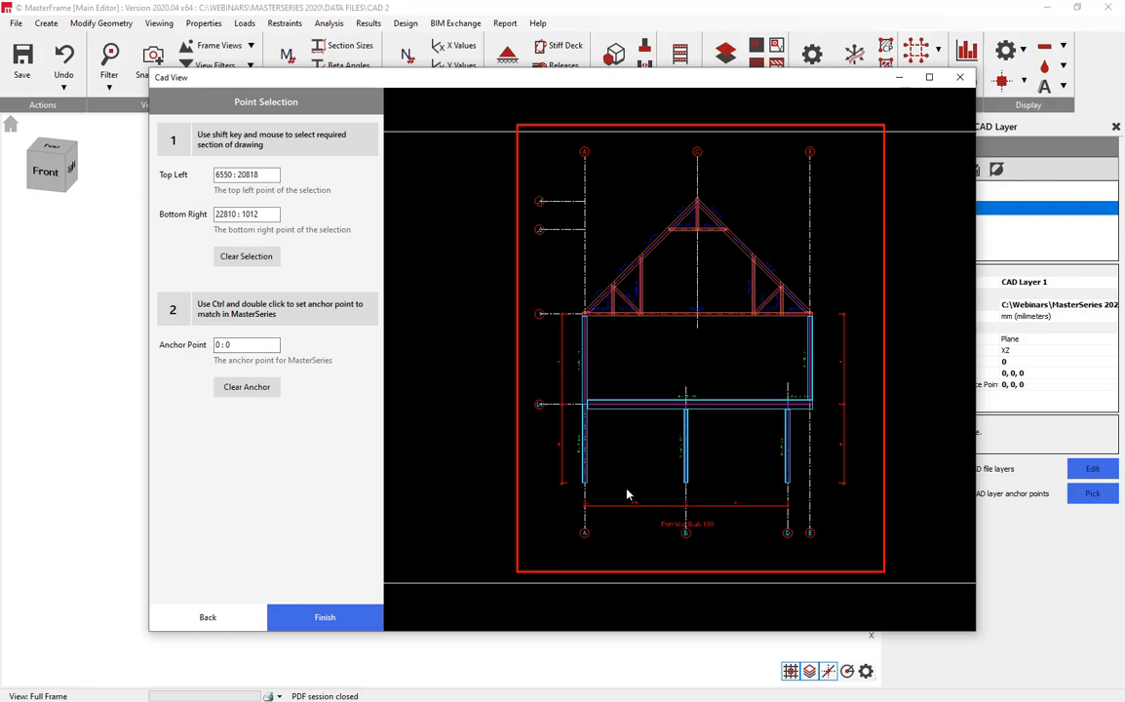
Set the anchor point at the foot of the column on gridline A and finish the CAD file setup
scroll(567, 505, up, 8)
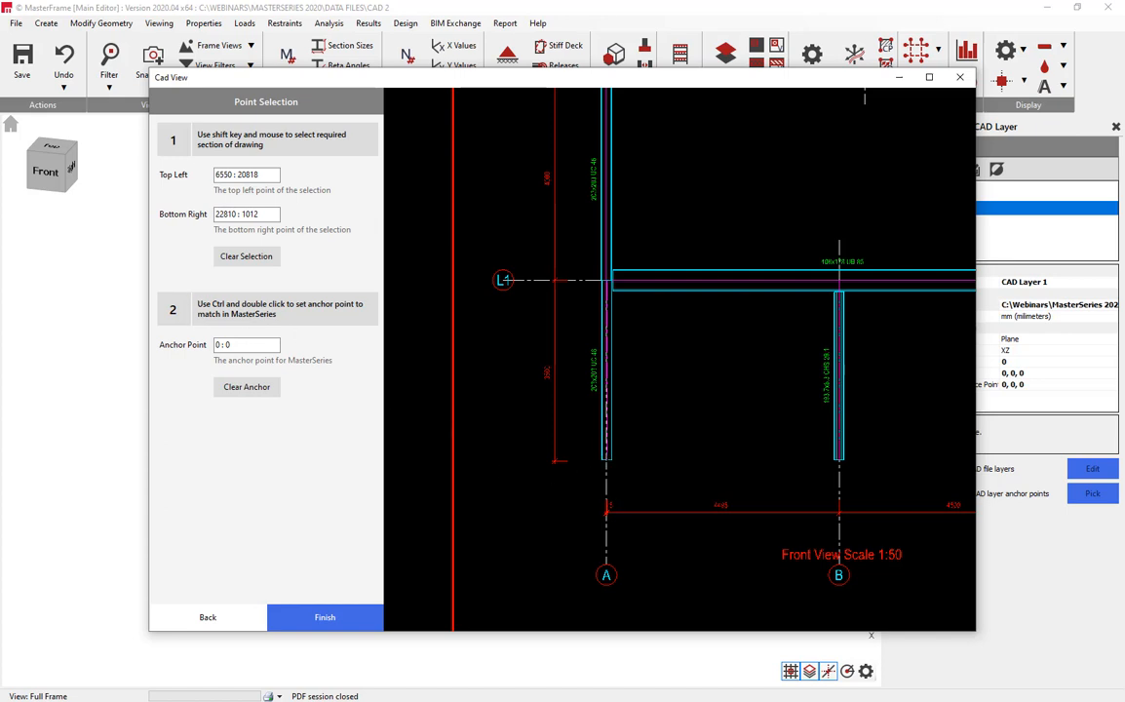
ctrl+double_click(606, 457)
scroll(607, 480, up, 3)
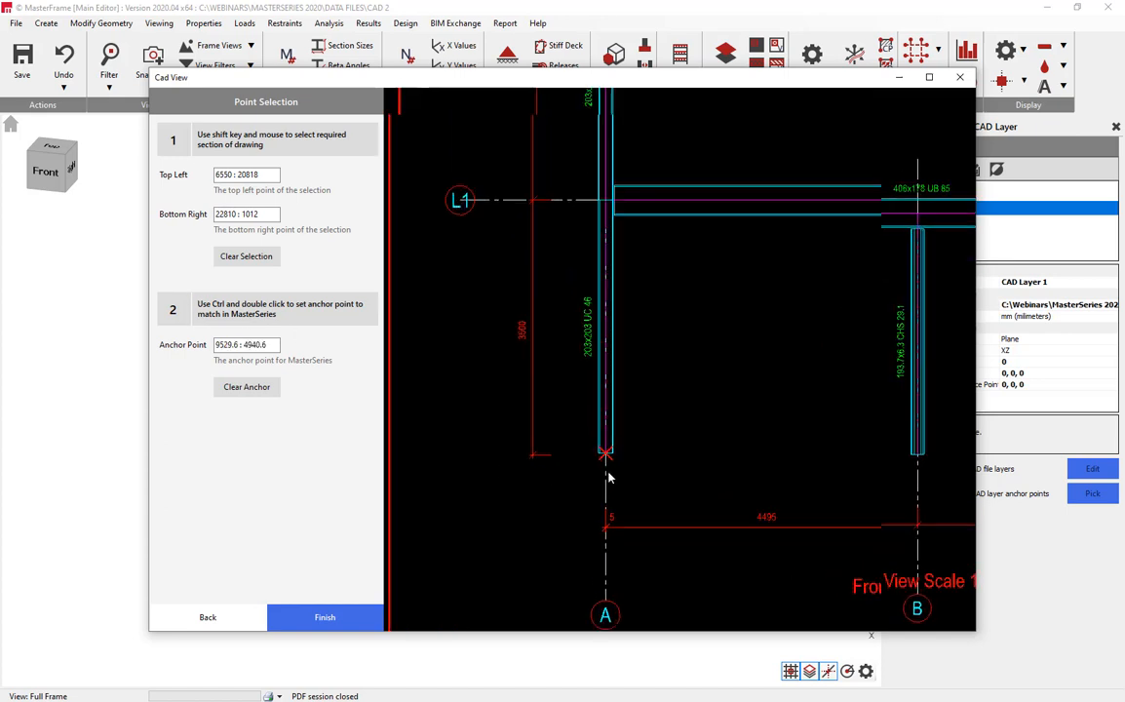
click(327, 617)
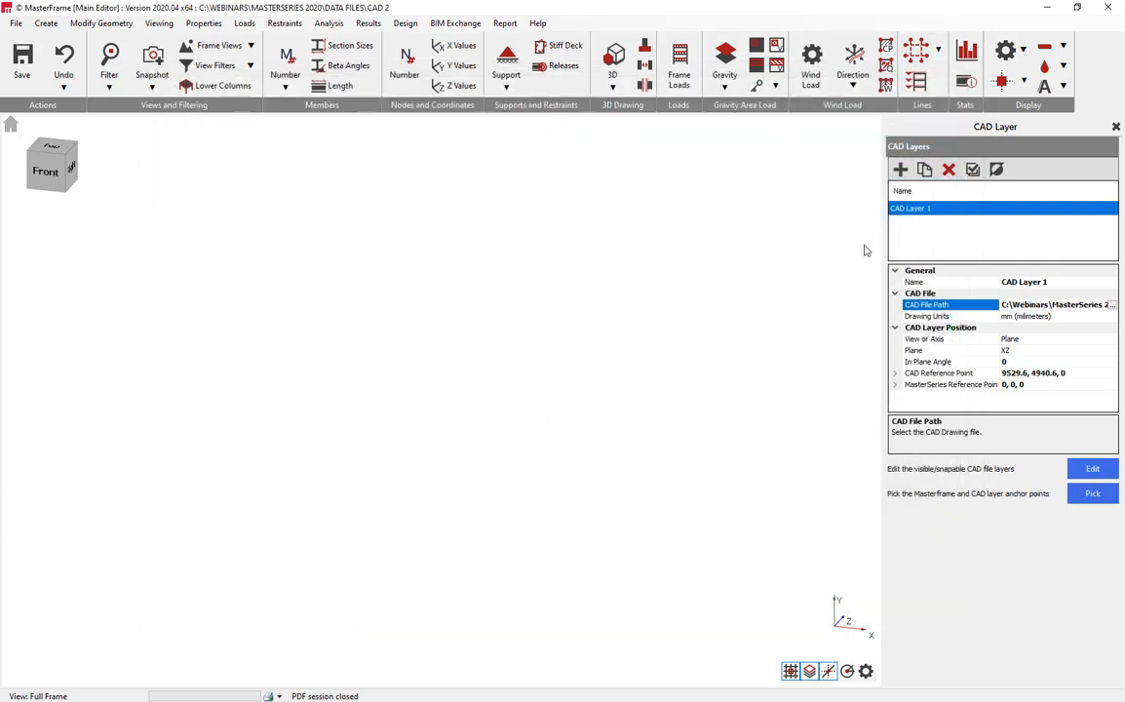
Switch to the front view and review the drawing unit options of CAD Layer 1, keeping millimetres
click(45, 176)
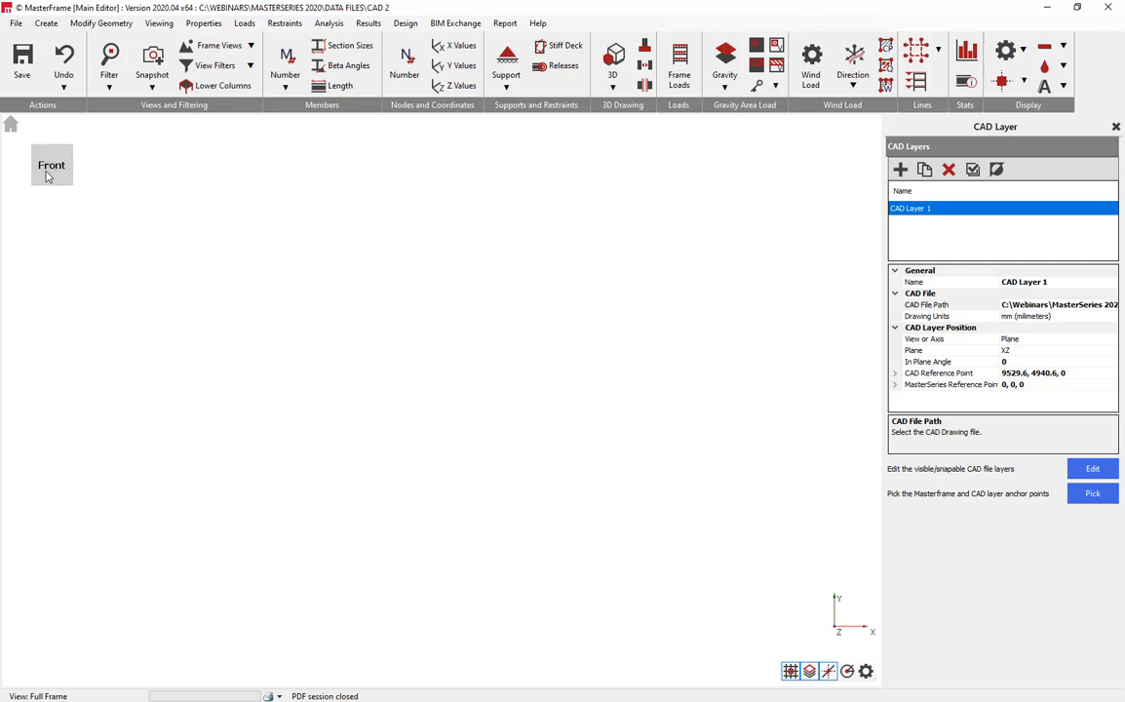
click(1063, 316)
click(1112, 317)
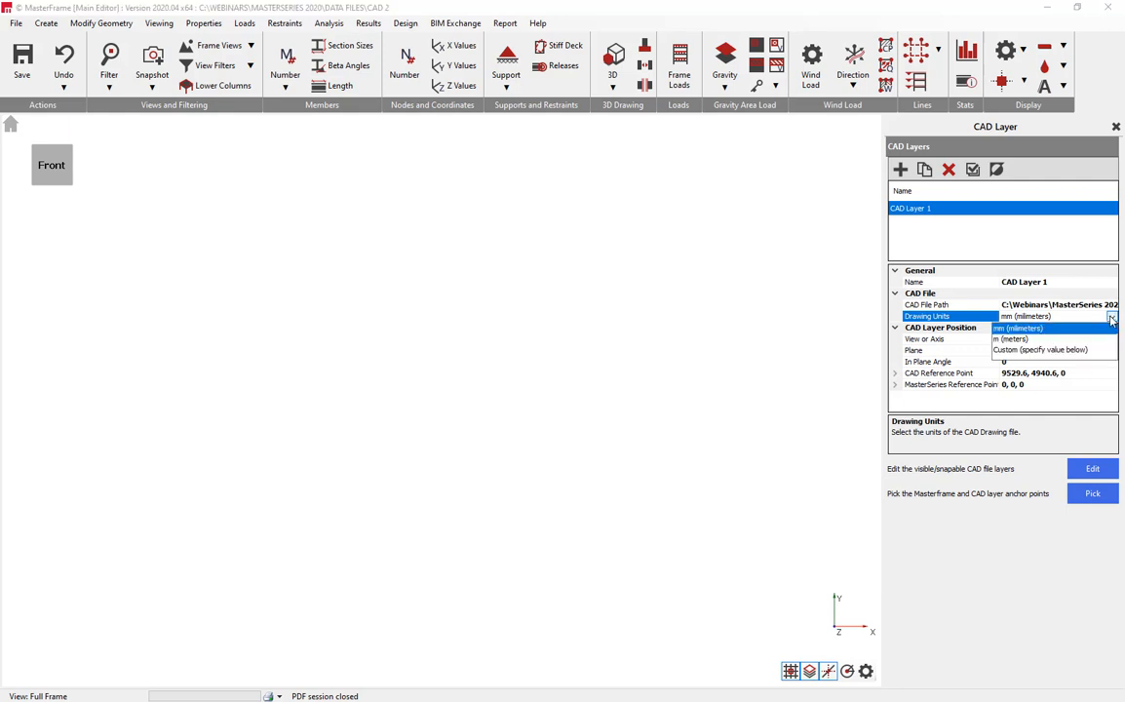
click(1111, 320)
click(1111, 319)
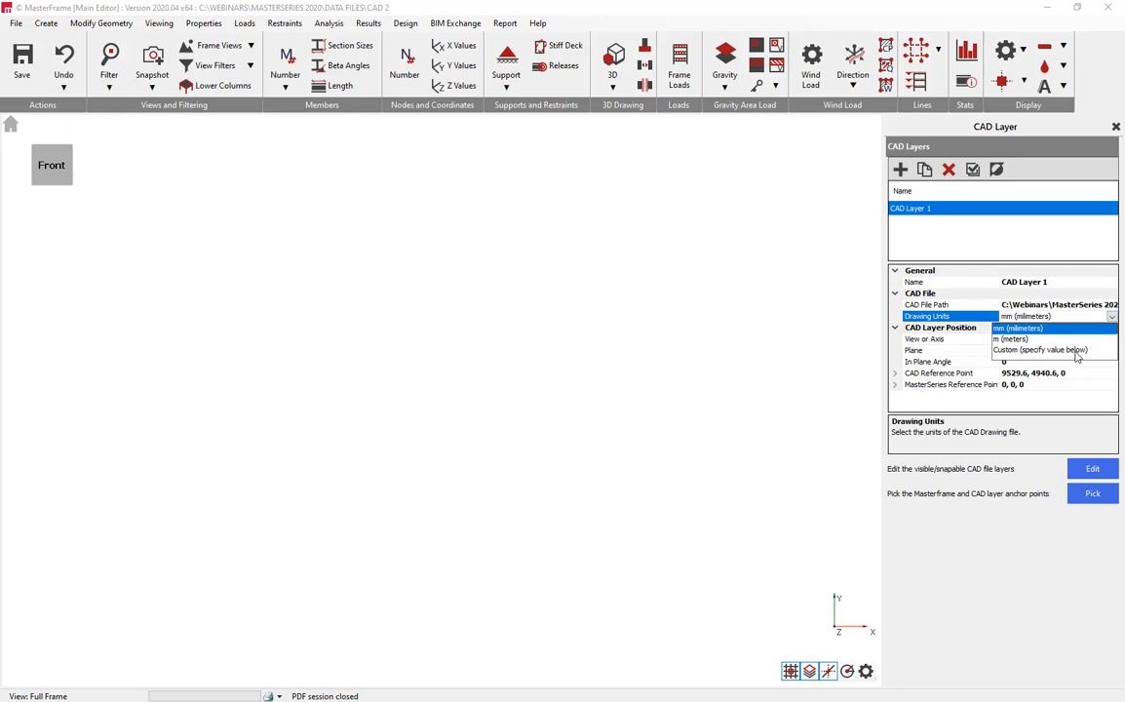
click(1087, 315)
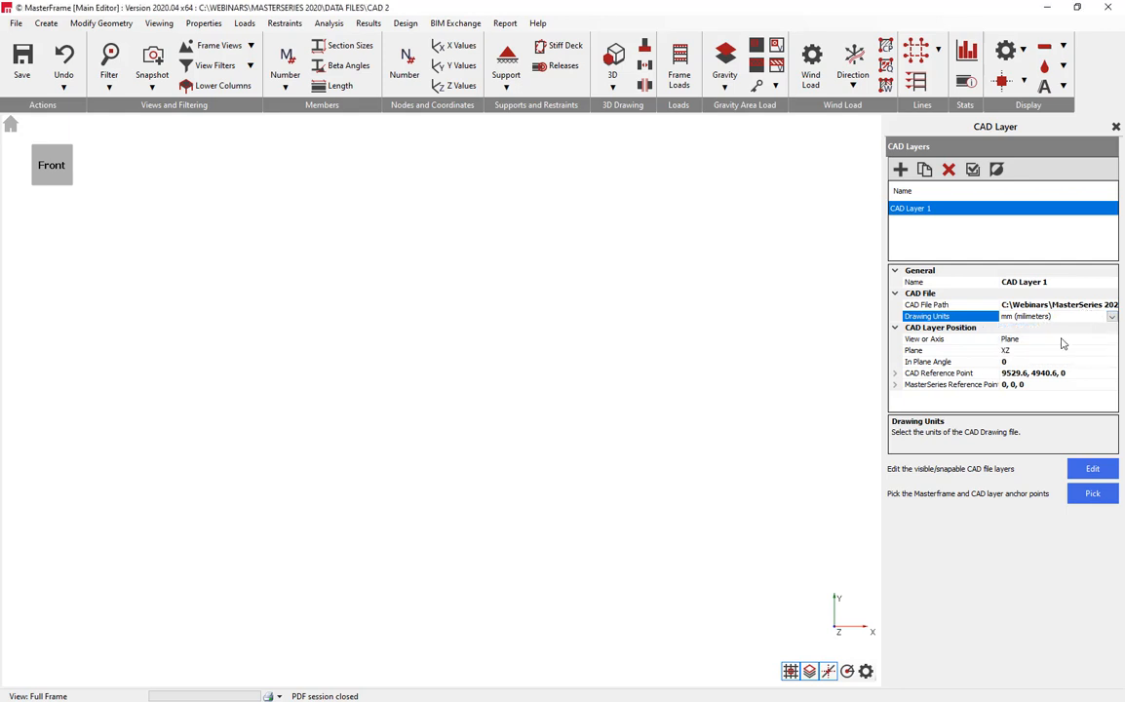
Try positioning CAD Layer 1 by View, and set its View or Axis option back to Plane
click(1068, 339)
click(1111, 340)
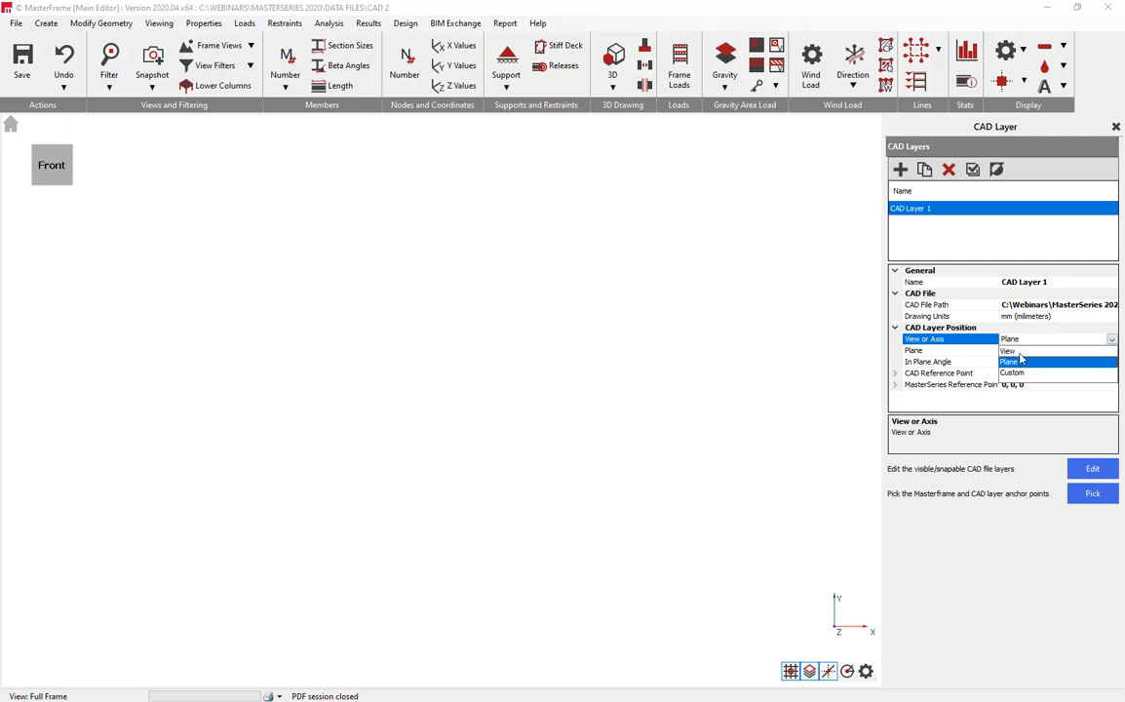
click(156, 23)
click(153, 24)
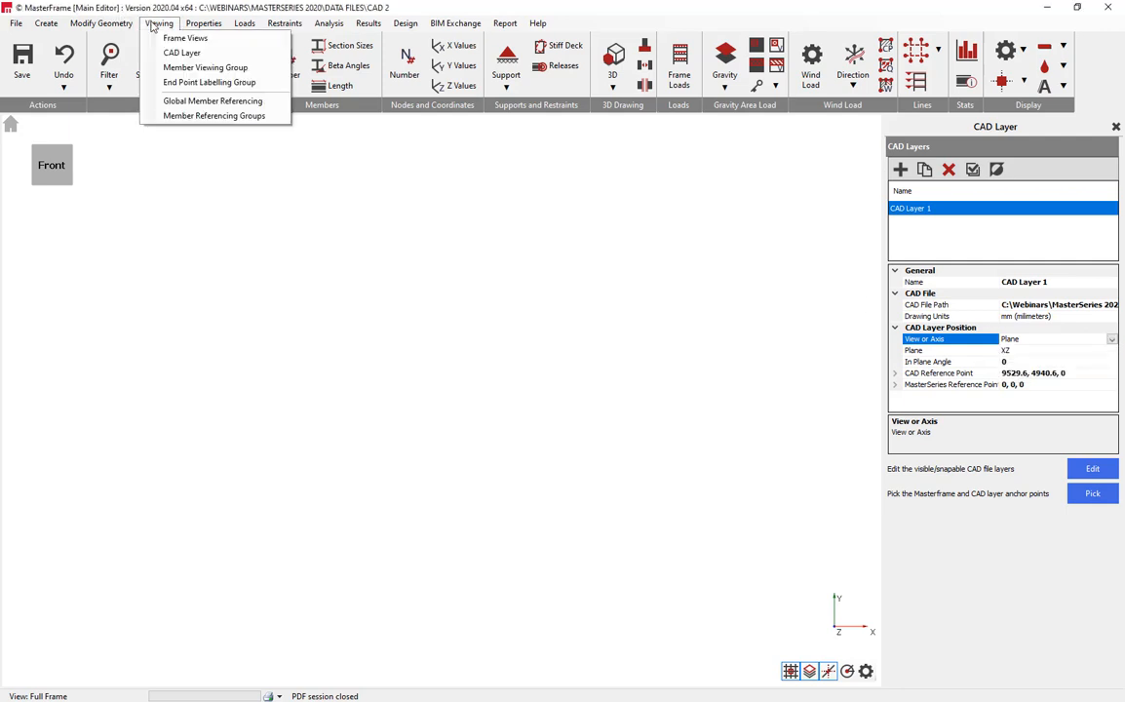
click(1111, 339)
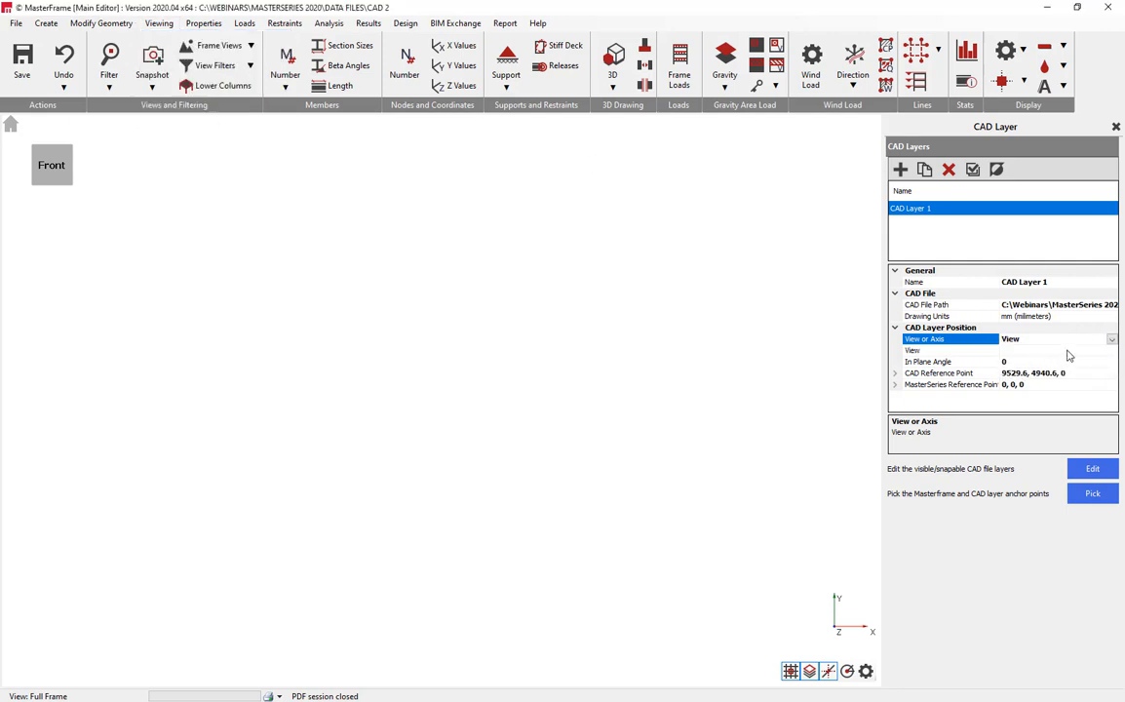
click(1082, 350)
click(1111, 340)
click(1034, 361)
Set the plane of CAD Layer 1 to XY
click(1110, 352)
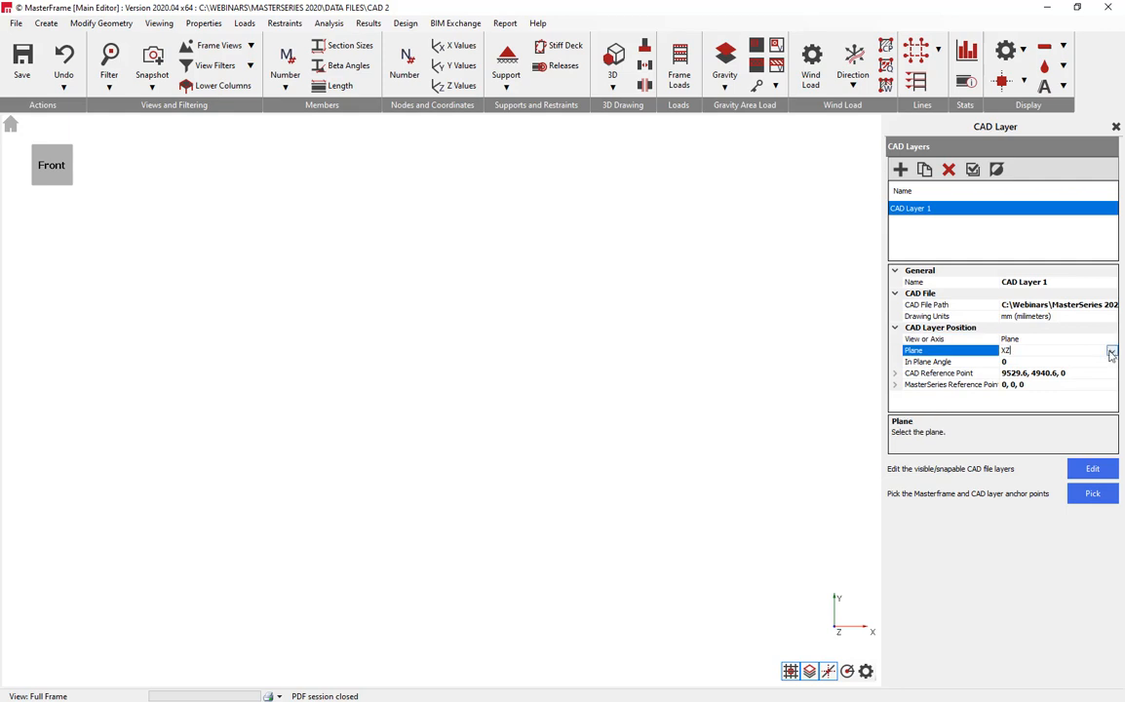
click(1112, 351)
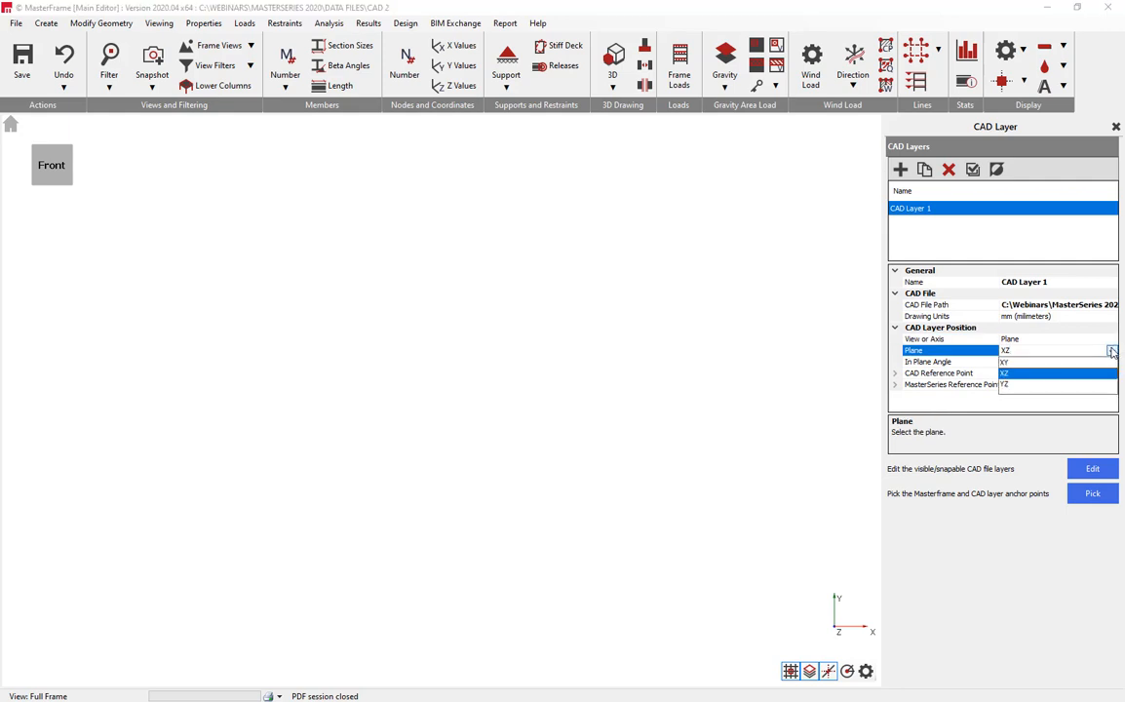
click(1020, 363)
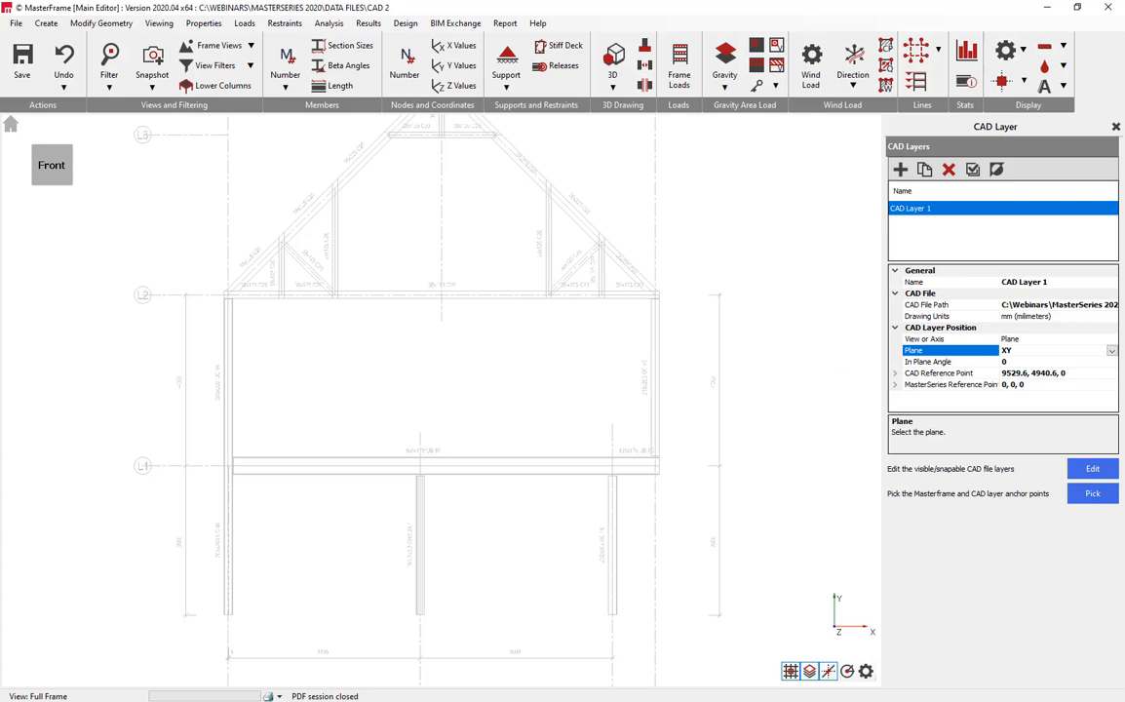
scroll(417, 322, down, 1)
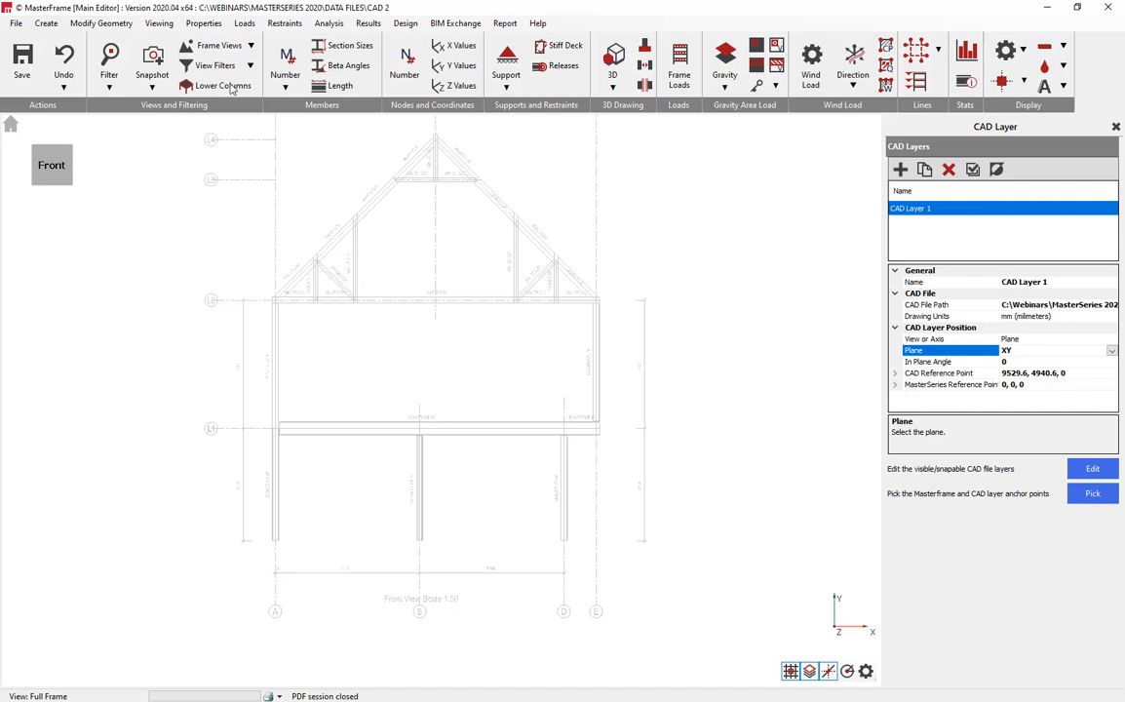
Check the CAD layer from the isometric and top views, and return to the front view
click(69, 153)
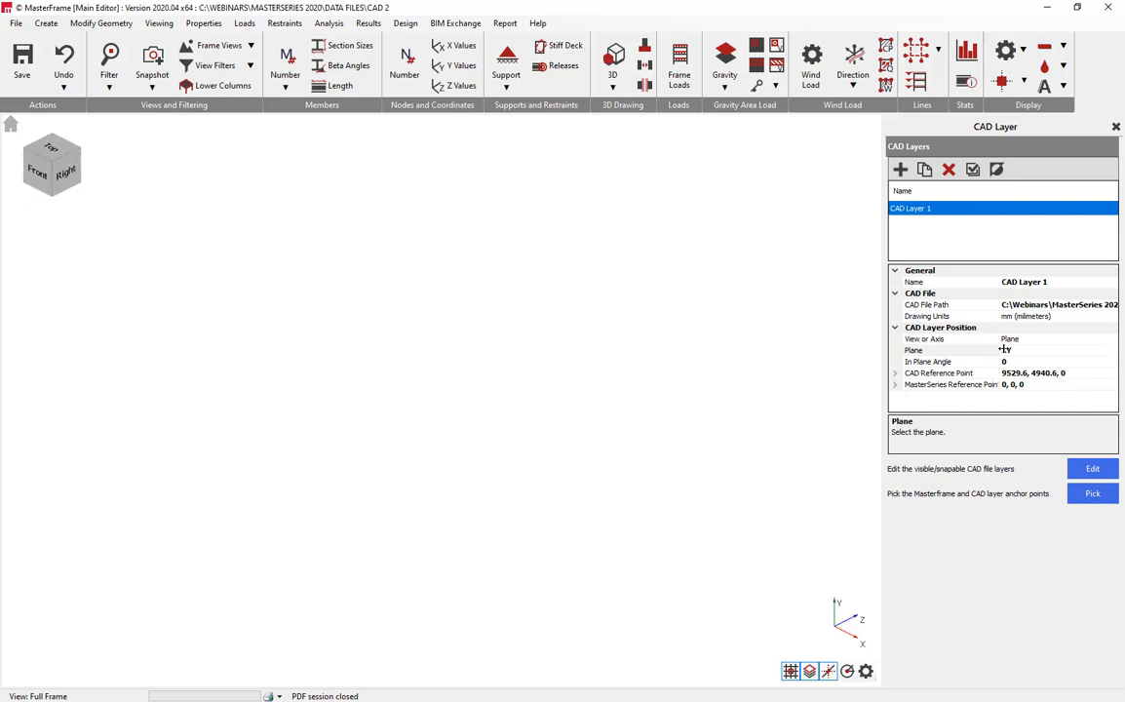
click(53, 148)
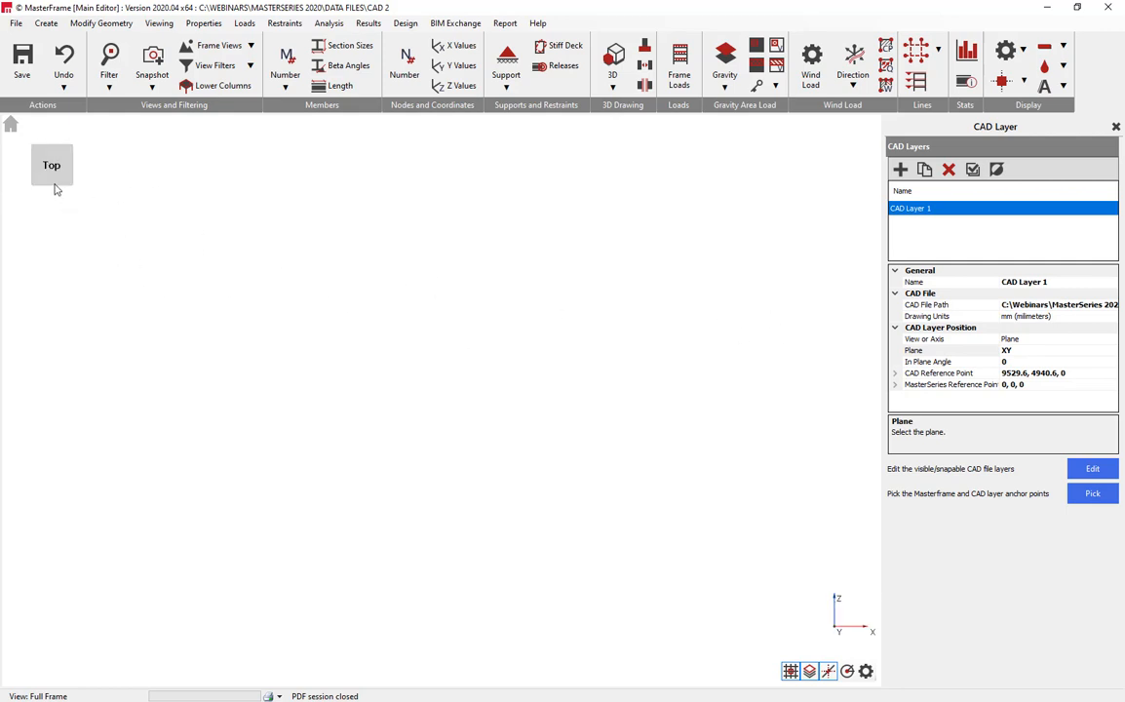
click(54, 184)
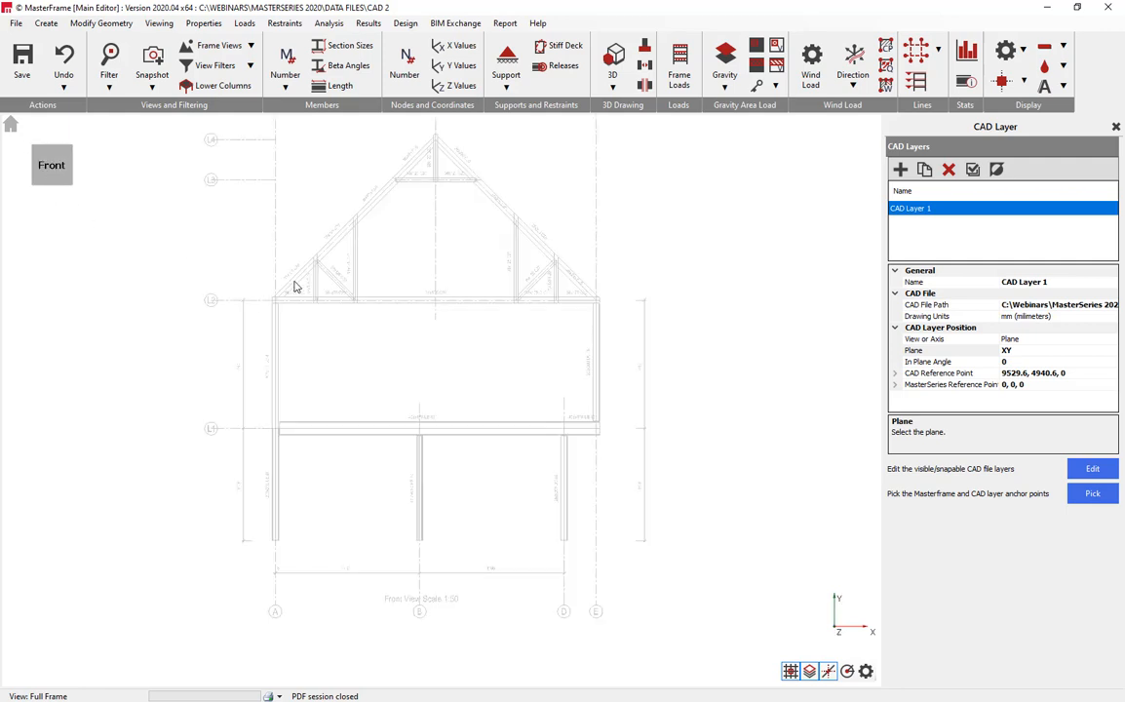
middle_drag(353, 303, 439, 343)
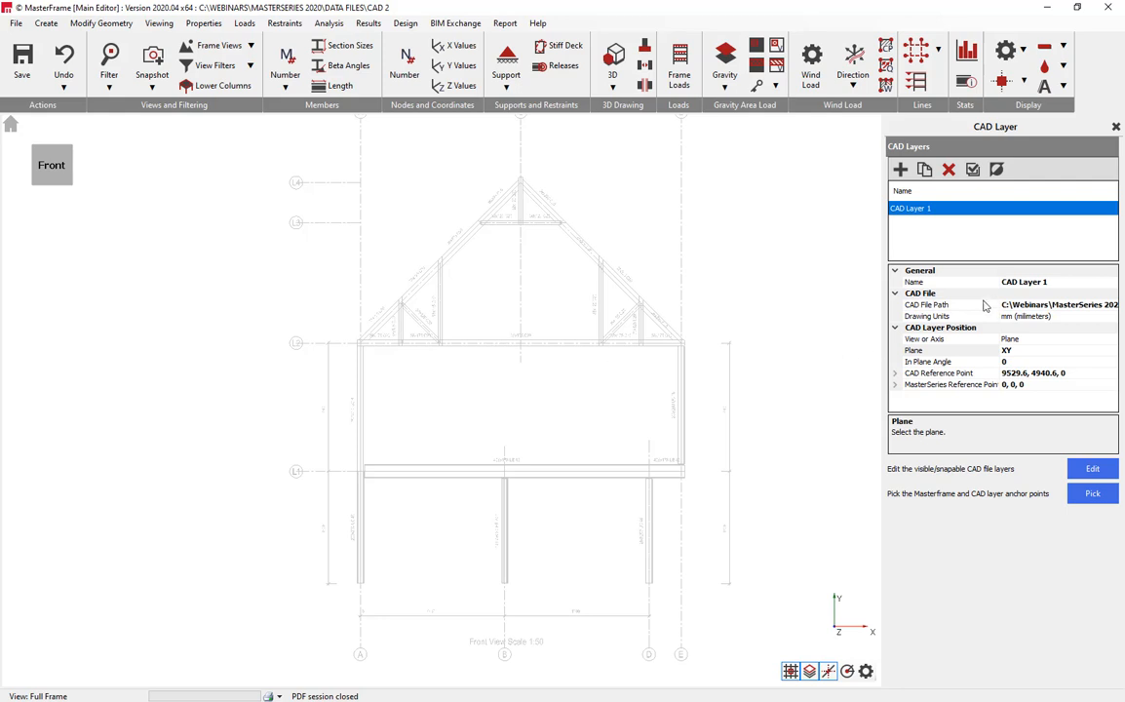
Review the View or Axis options and the CAD file's layer and anchor point selection, keeping all settings
click(1077, 339)
click(1113, 339)
click(1112, 340)
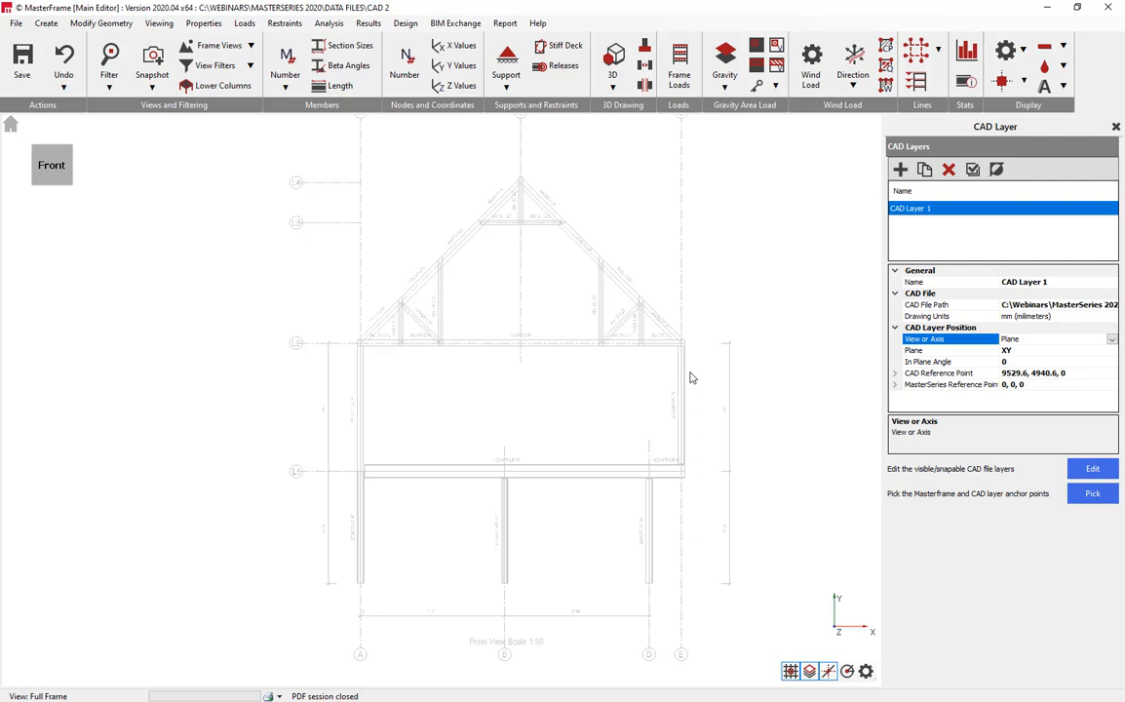
click(1095, 495)
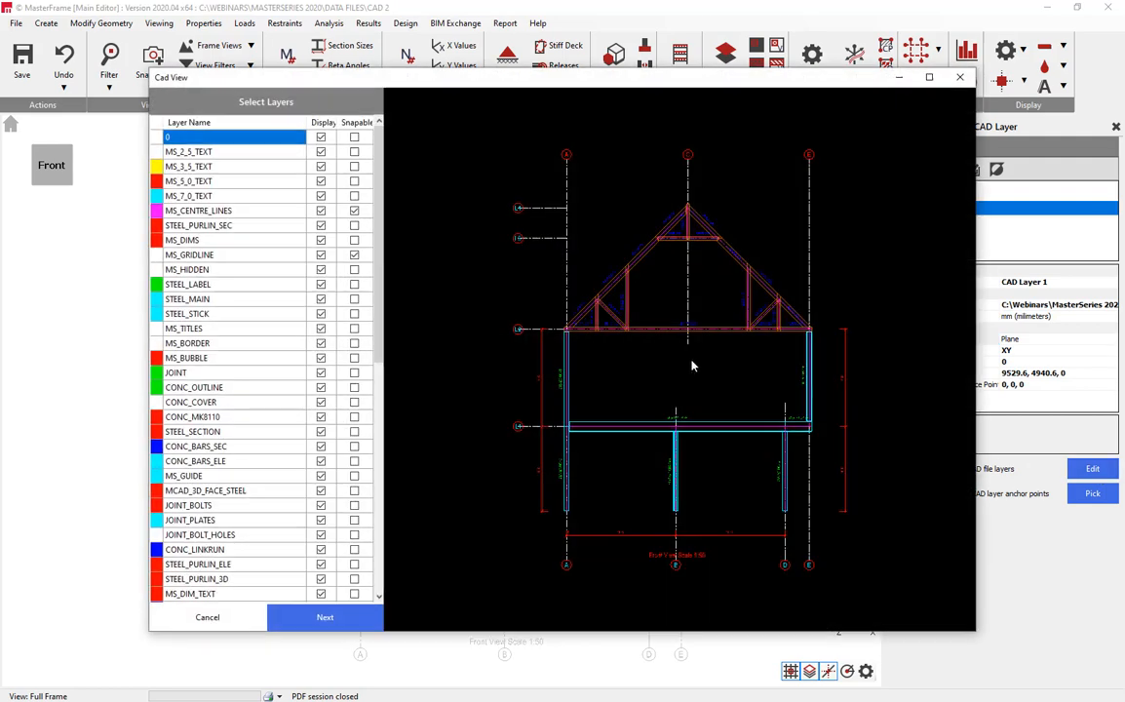
click(326, 616)
click(337, 616)
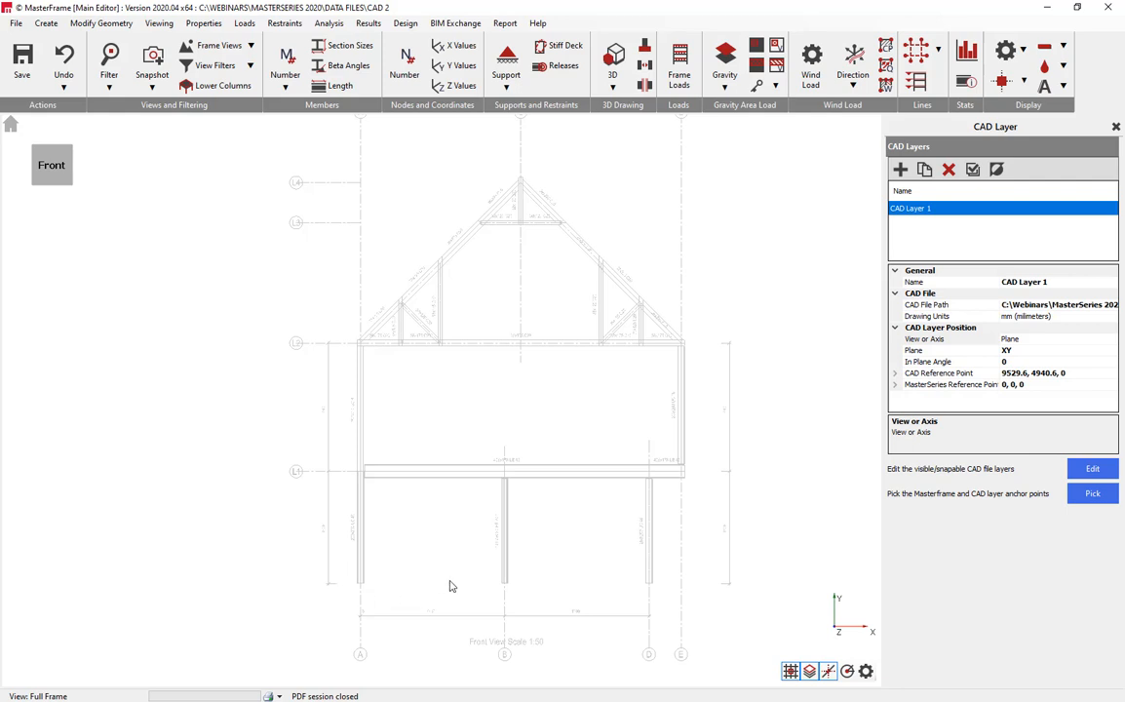
Close the CAD layer settings and start defining members over the house drawing
scroll(629, 562, down, 2)
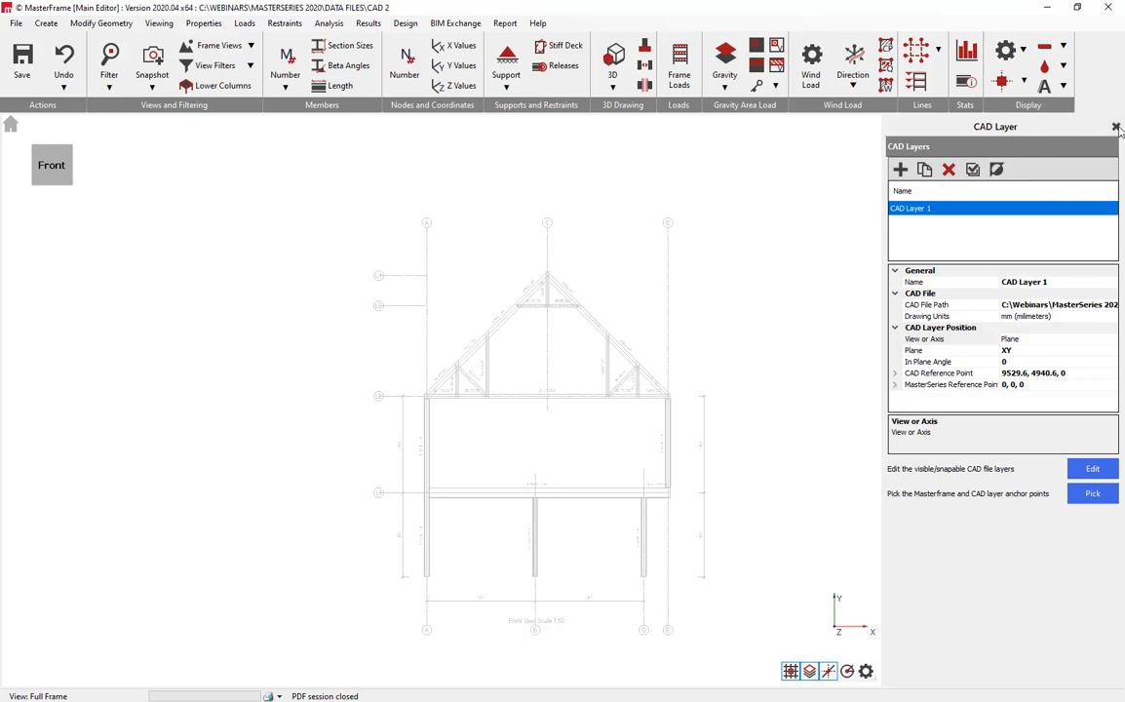
click(1117, 127)
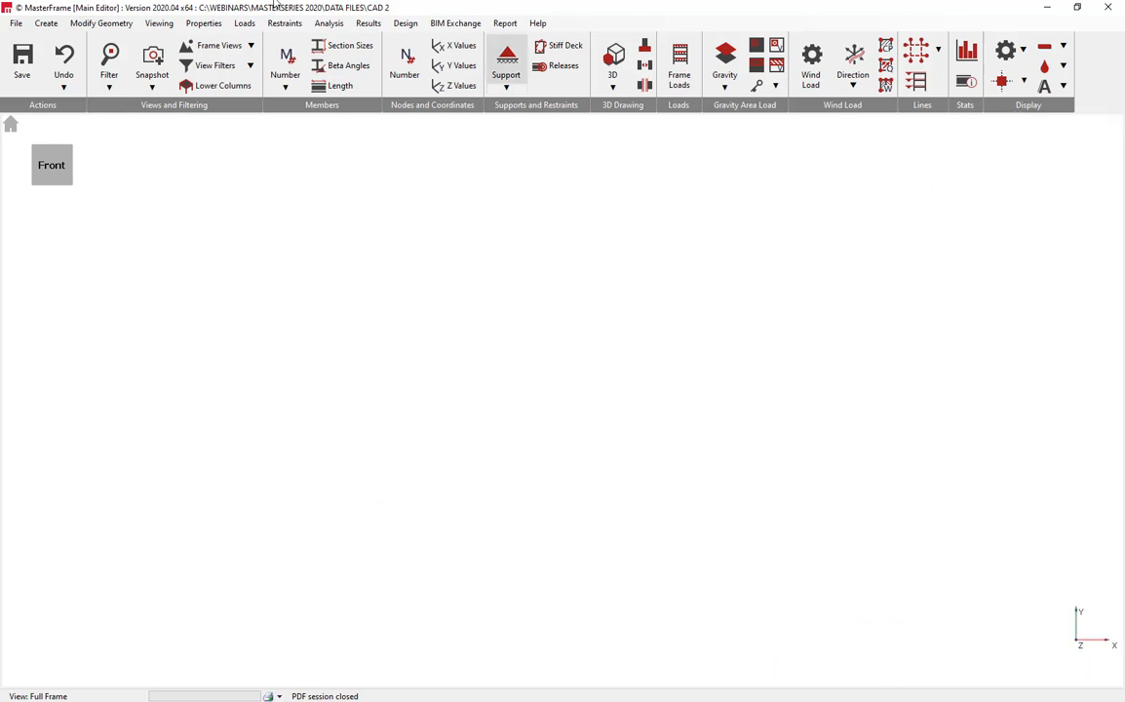
click(45, 23)
click(59, 87)
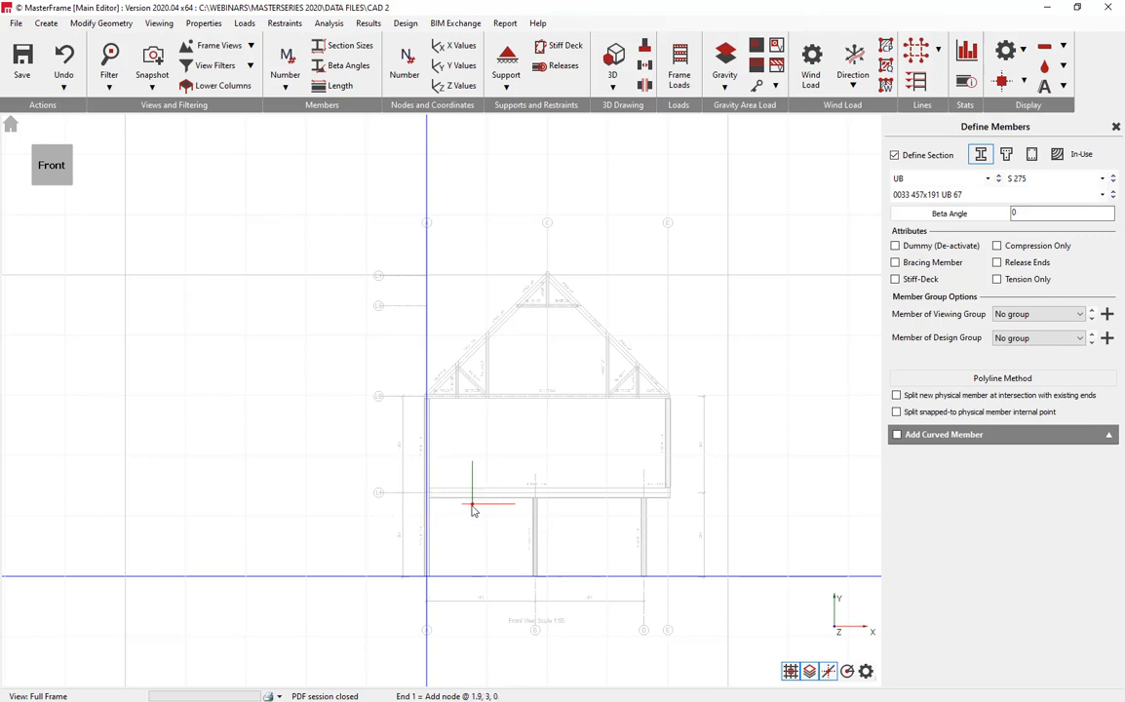
scroll(471, 510, up, 2)
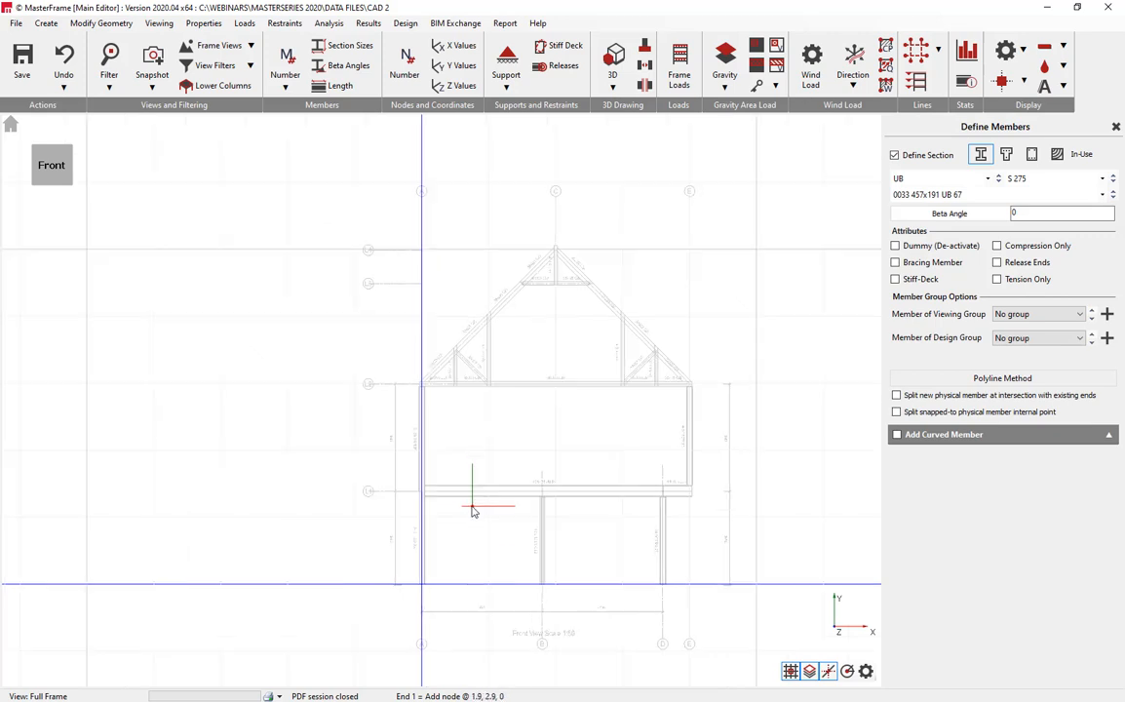
Toggle the CAD layer option of the drawing aids off and back on
click(814, 673)
click(814, 673)
click(815, 673)
click(815, 673)
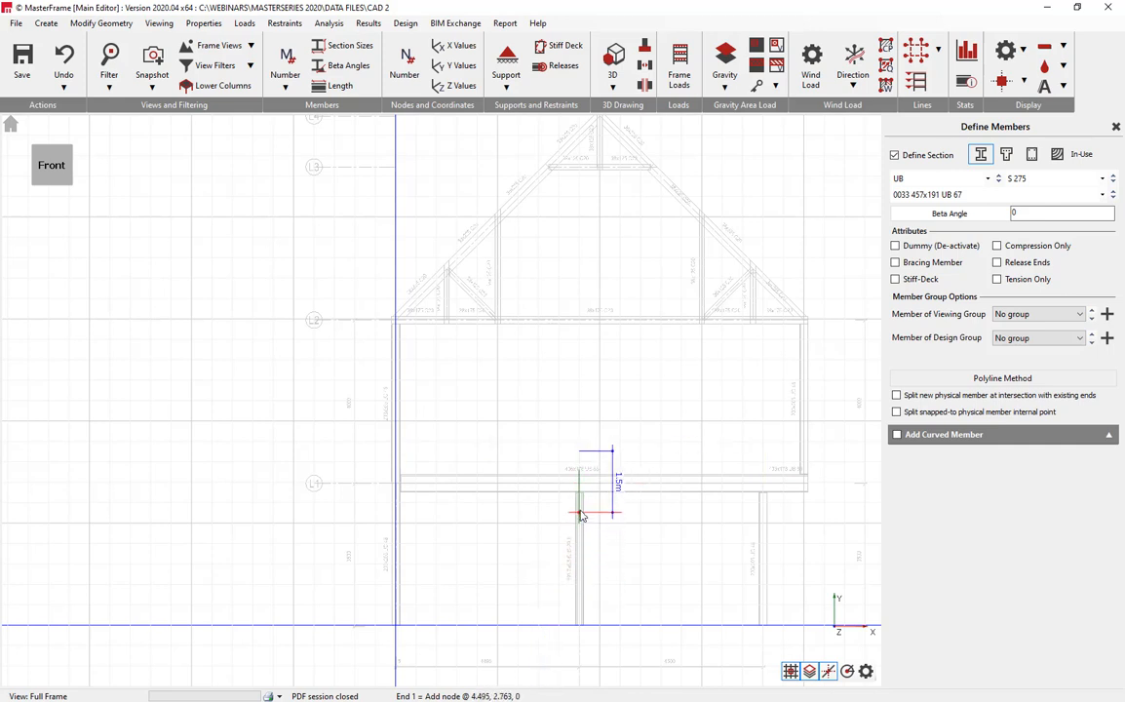
Test snapping to the two inner truss nodes at level L2 and tracking along the extensions of the truss diagonals
scroll(497, 319, up, 3)
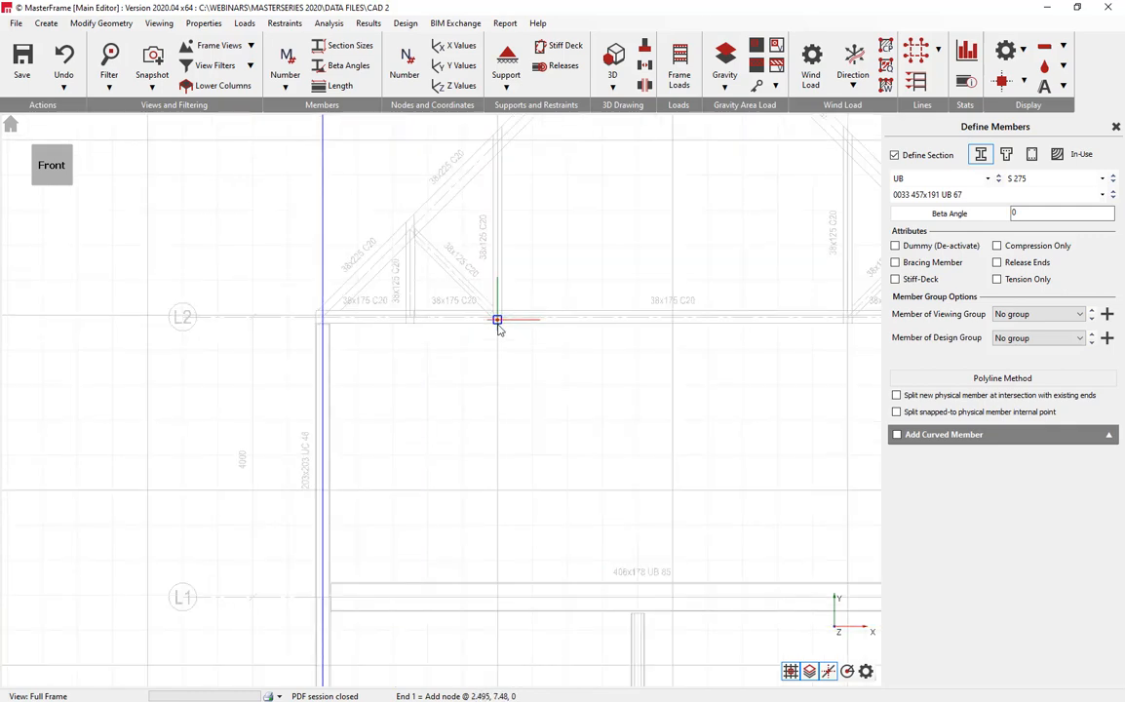
click(510, 338)
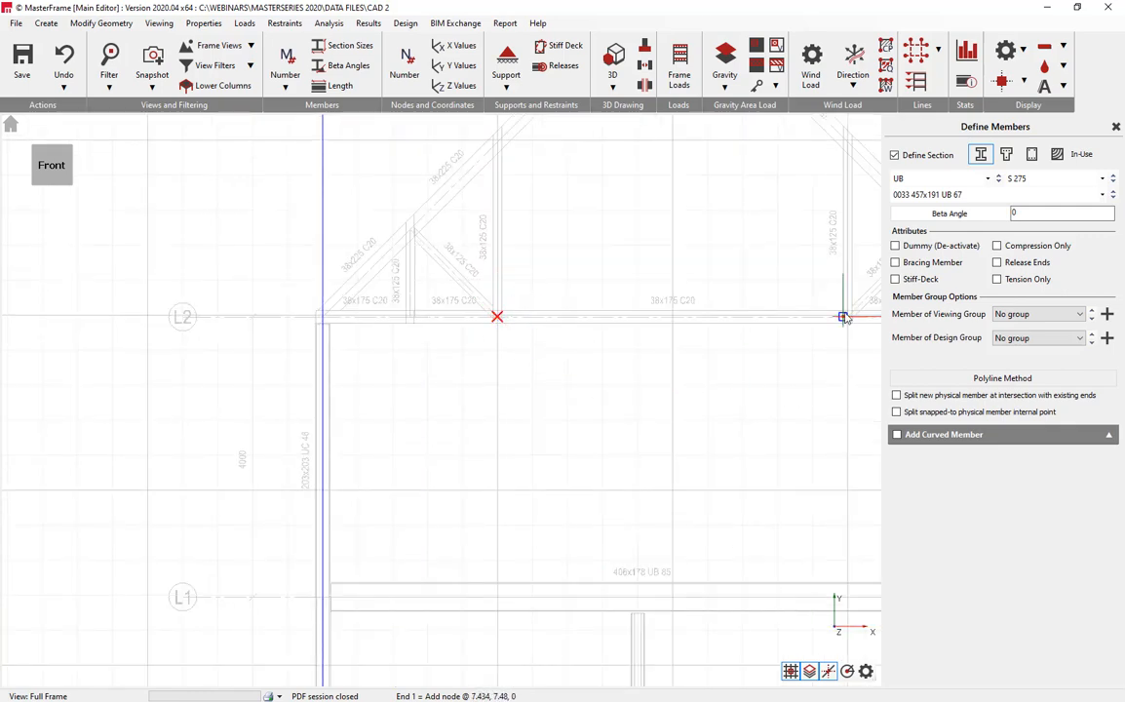
click(847, 317)
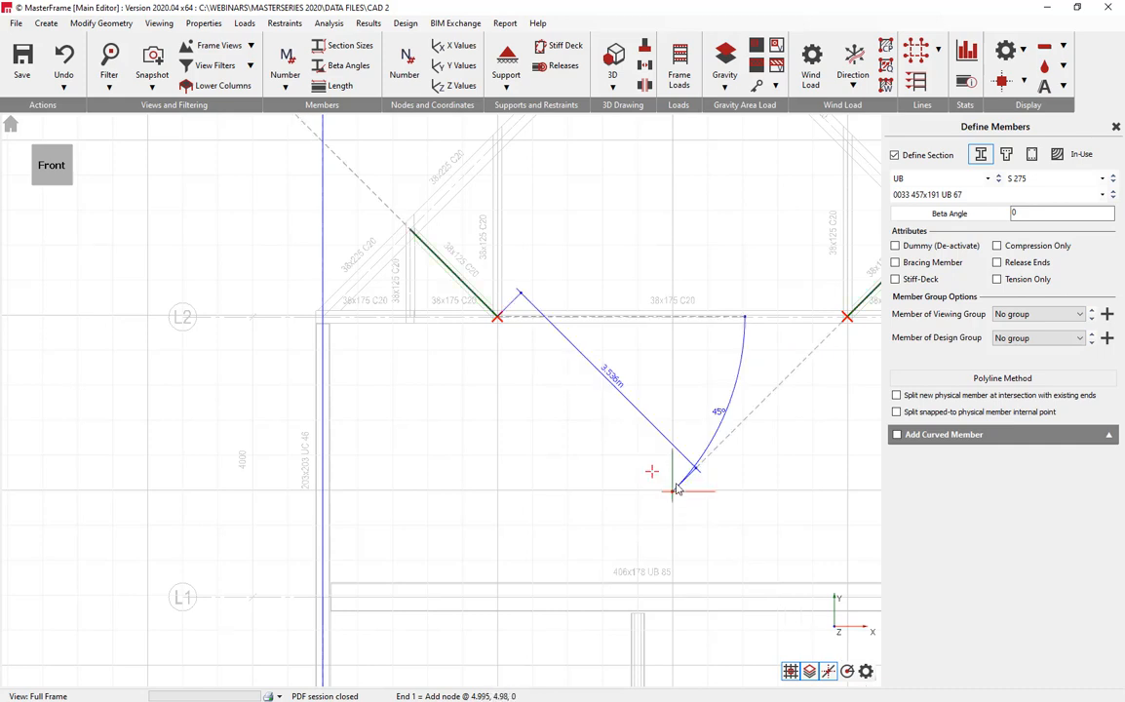
middle_drag(703, 389, 568, 408)
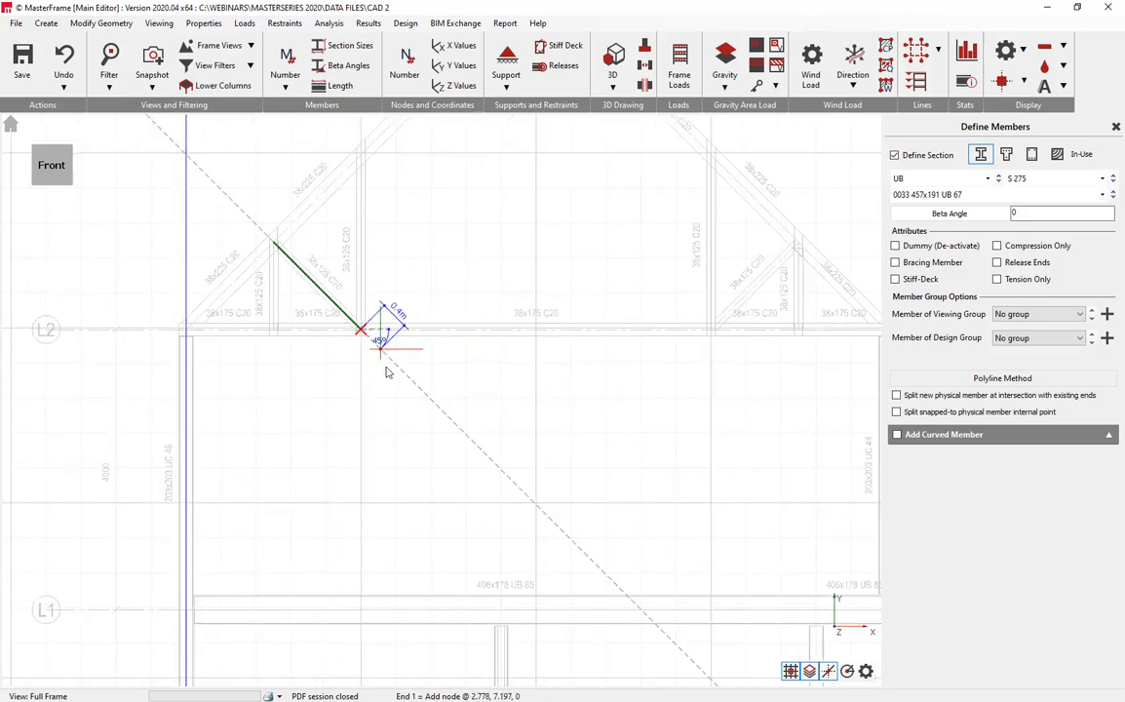
scroll(685, 391, down, 1)
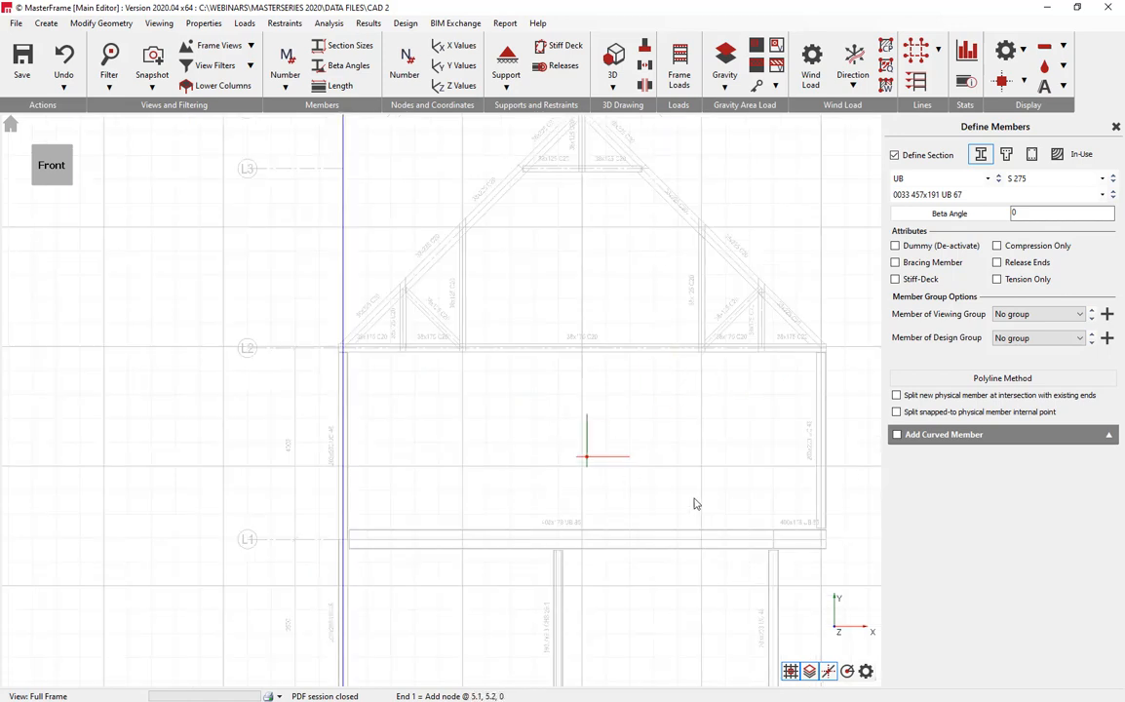
Check how the cursor snaps along the level L1 beam and the grid A column centreline
middle_drag(732, 491, 683, 352)
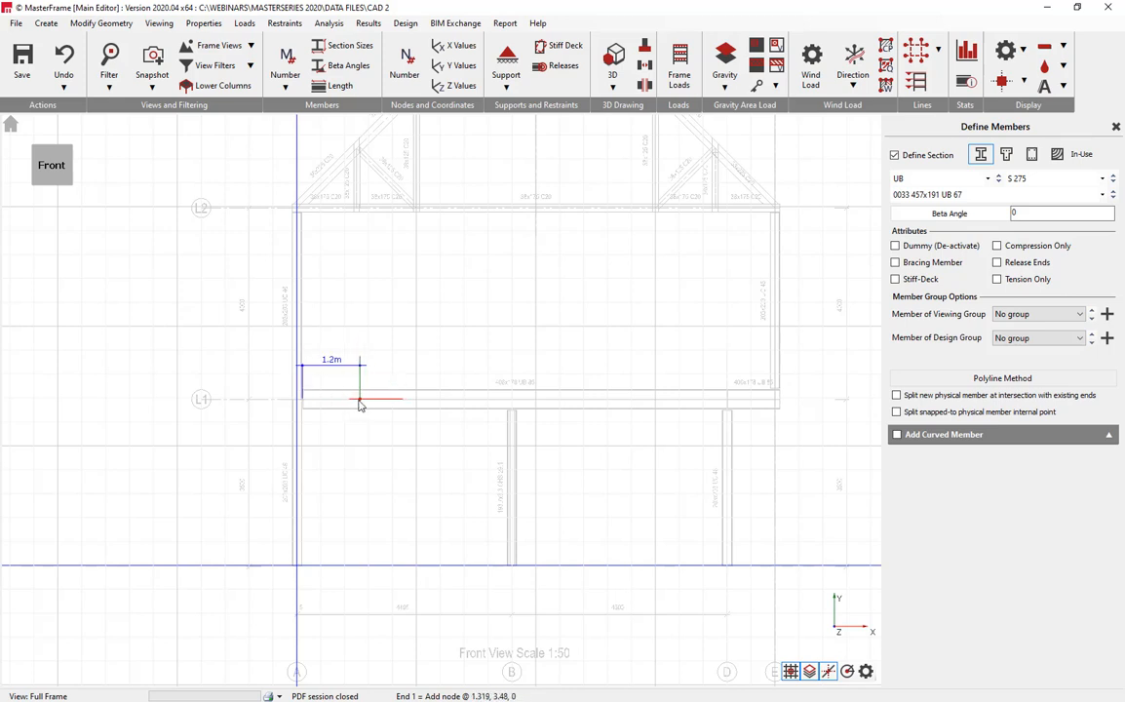
scroll(494, 382, up, 3)
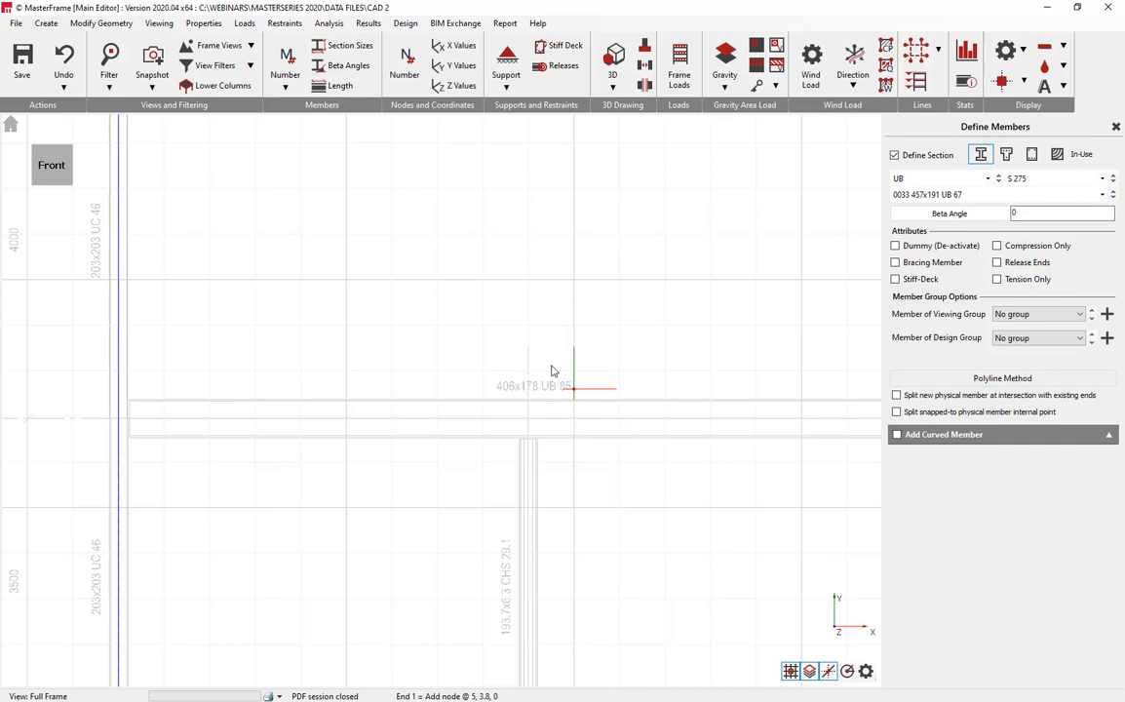
middle_drag(285, 452, 443, 400)
scroll(443, 400, down, 3)
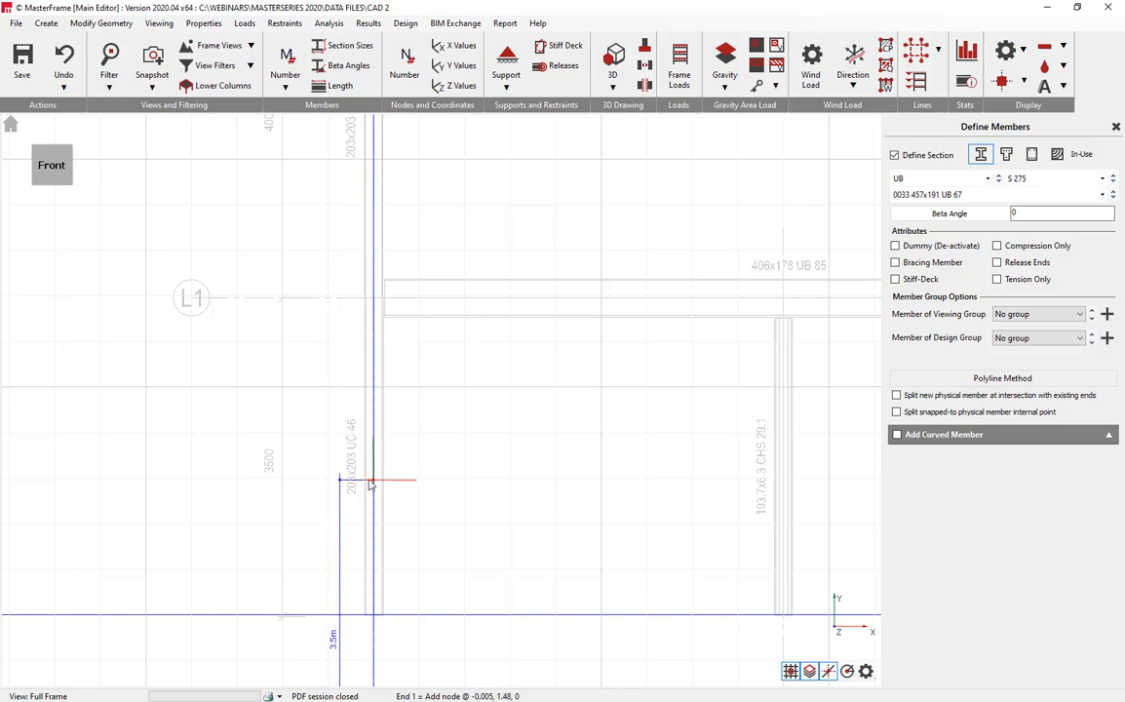
scroll(367, 486, up, 3)
scroll(367, 487, down, 2)
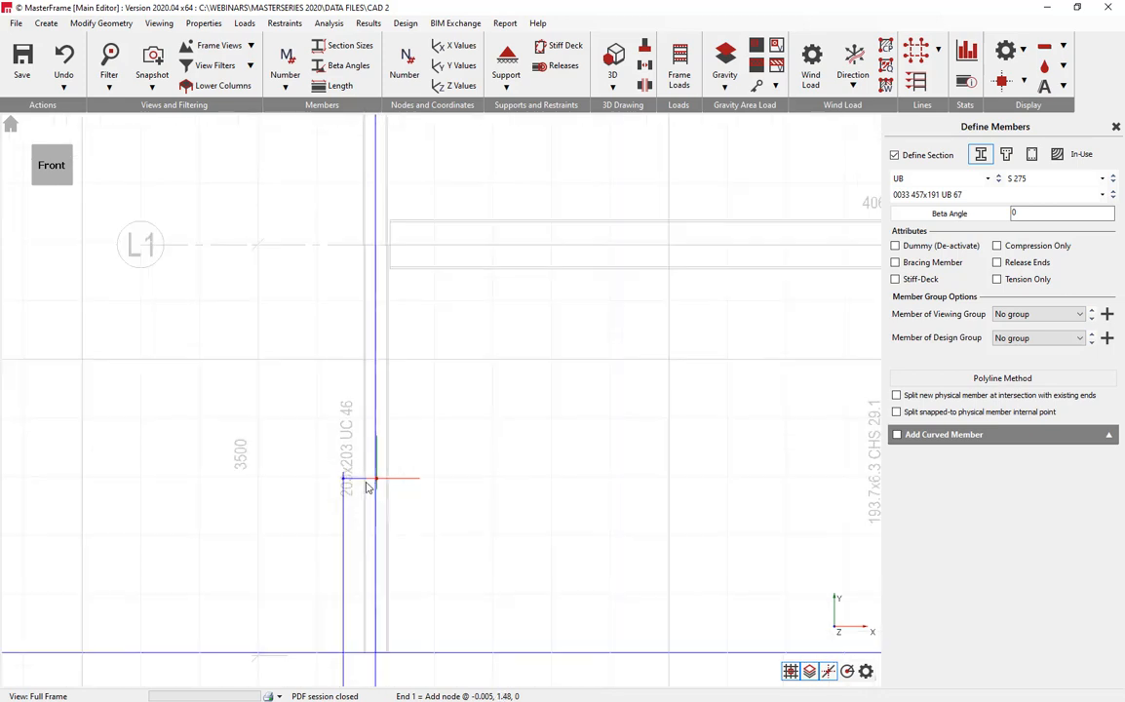
Set the member section to 203x203 UC 46
click(951, 179)
click(926, 202)
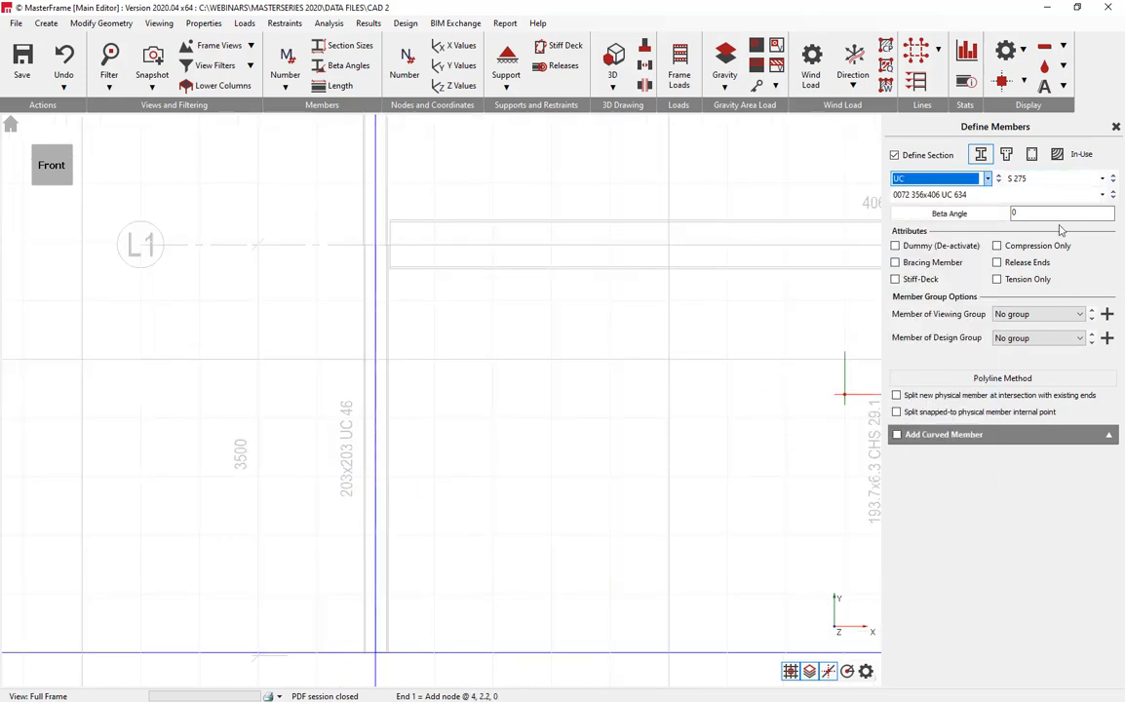
click(987, 179)
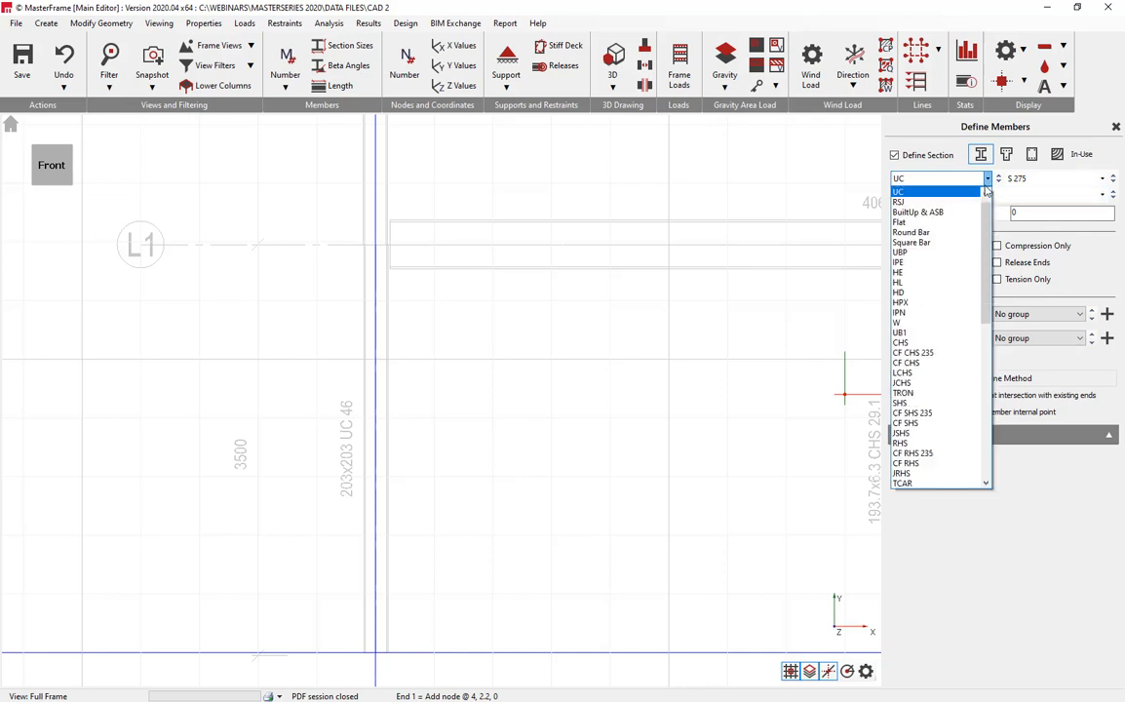
click(987, 180)
click(995, 194)
scroll(979, 319, down, 2)
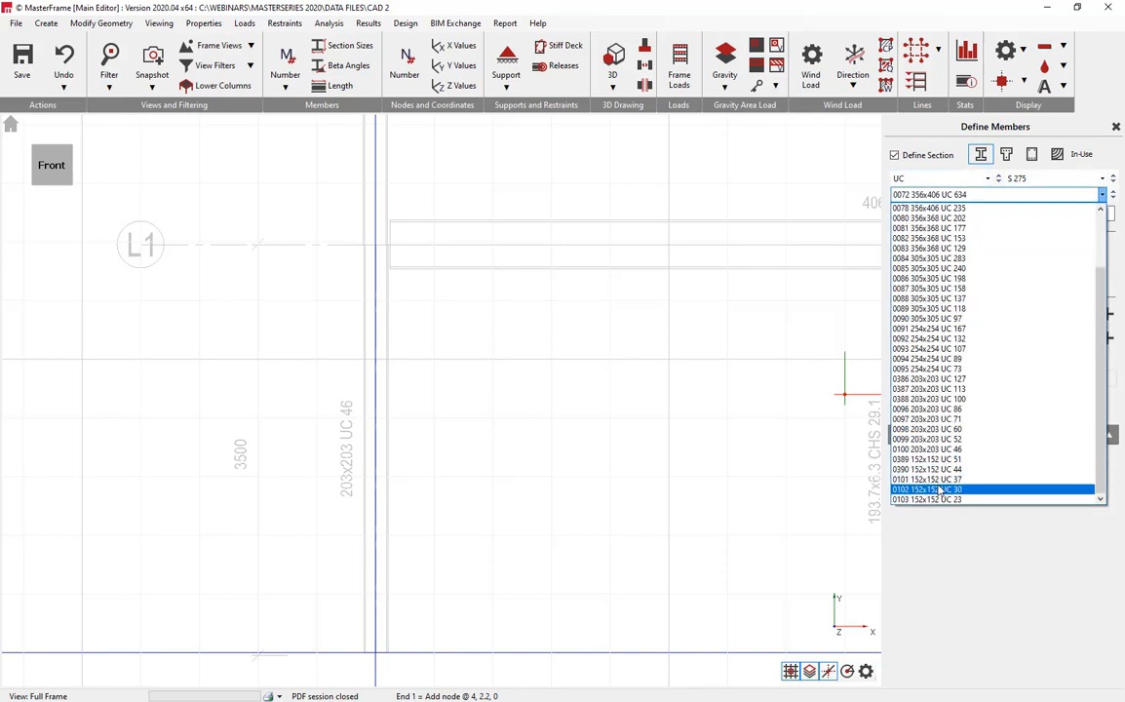
click(926, 449)
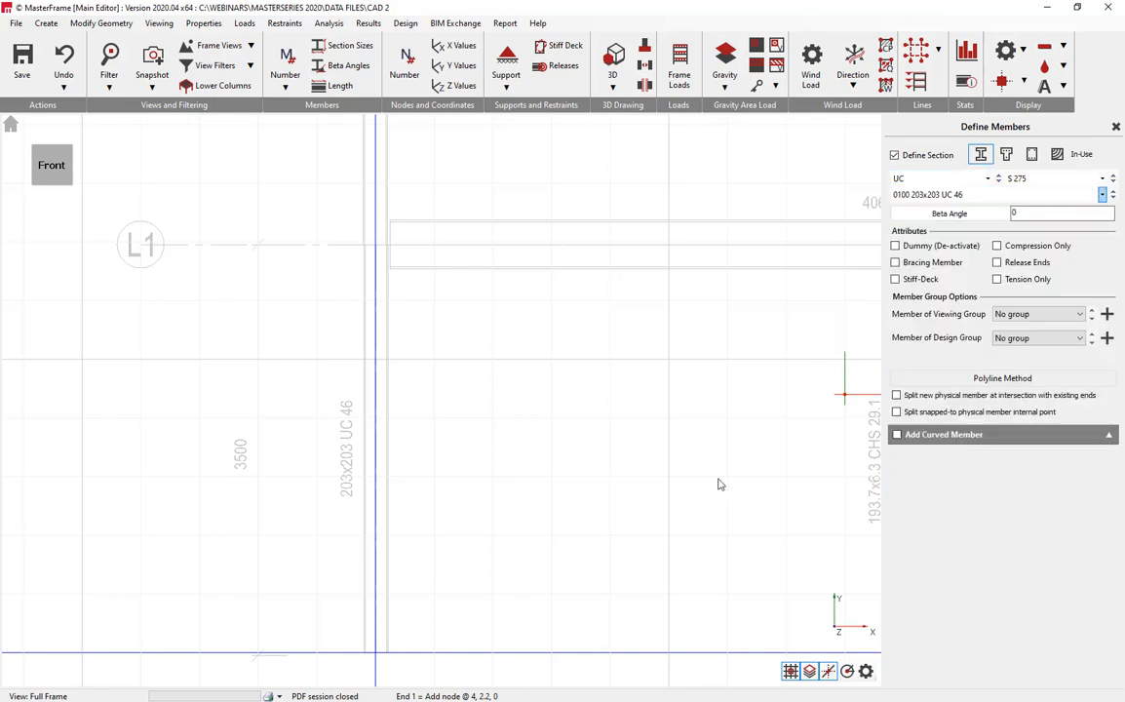
Draw the grid A column from the base line up to level L2, snapping to the CAD centreline
click(379, 655)
middle_drag(459, 522, 378, 670)
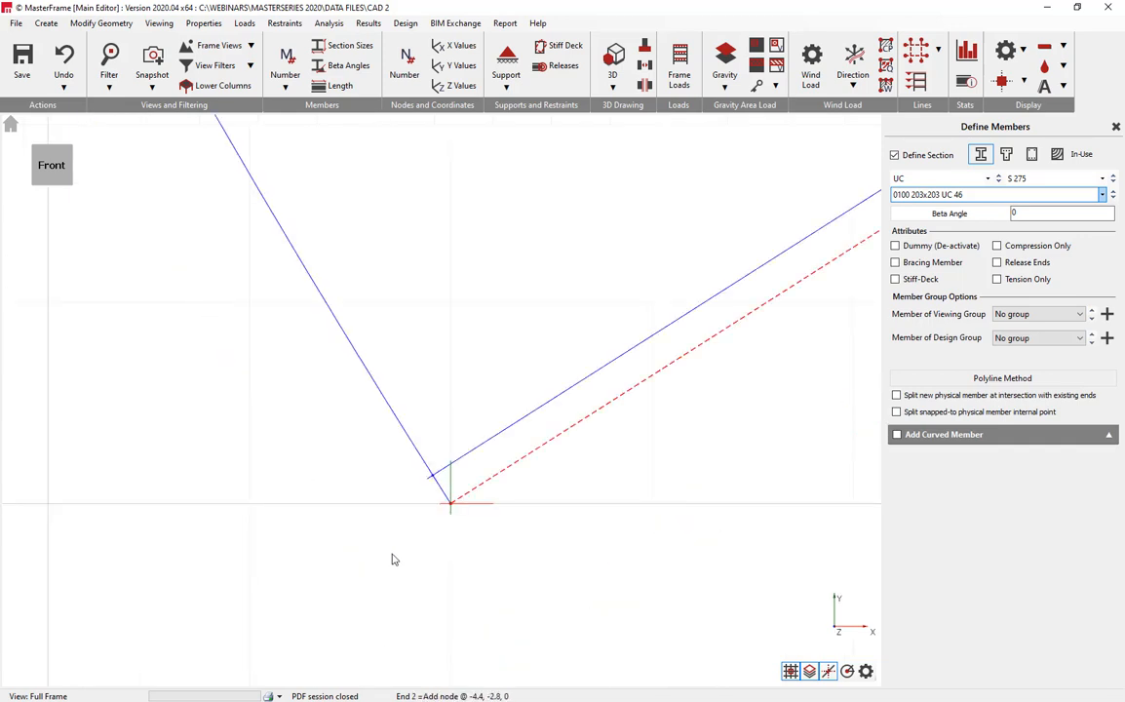
scroll(468, 459, down, 5)
middle_drag(658, 305, 390, 540)
middle_drag(697, 313, 281, 570)
scroll(319, 528, down, 4)
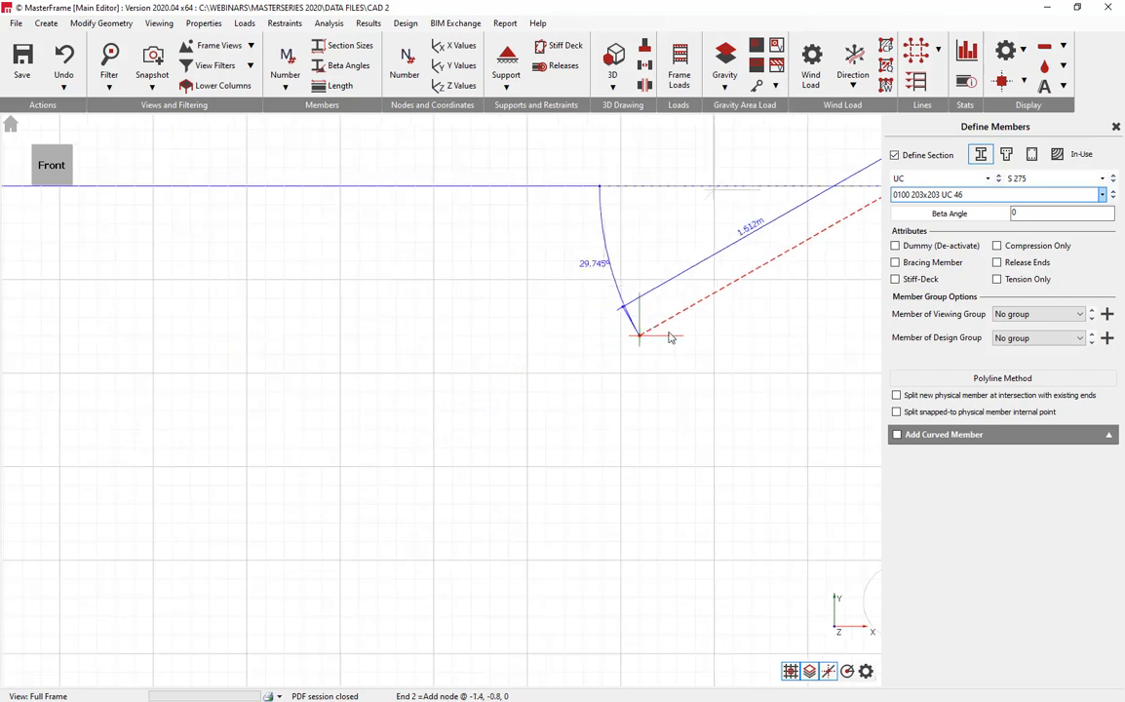
scroll(671, 336, down, 4)
middle_drag(729, 277, 490, 610)
middle_drag(577, 134, 484, 158)
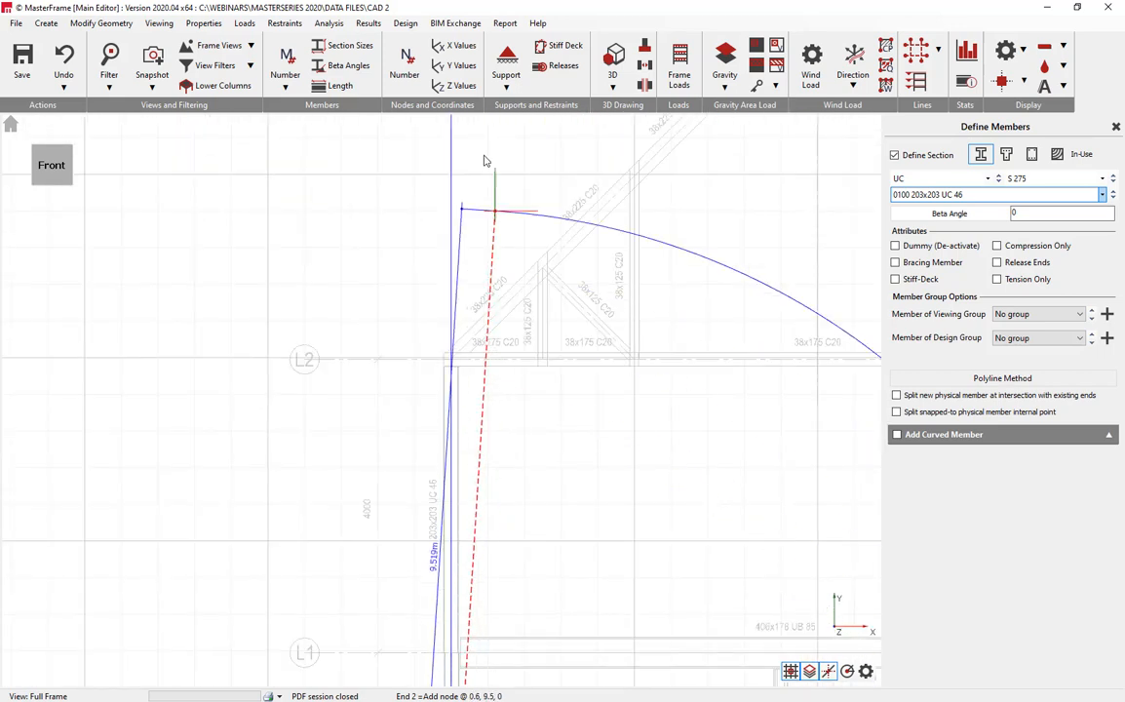
click(452, 361)
Draw the grid D column from the base line up to the centreline of the level L1 beam
scroll(559, 410, down, 5)
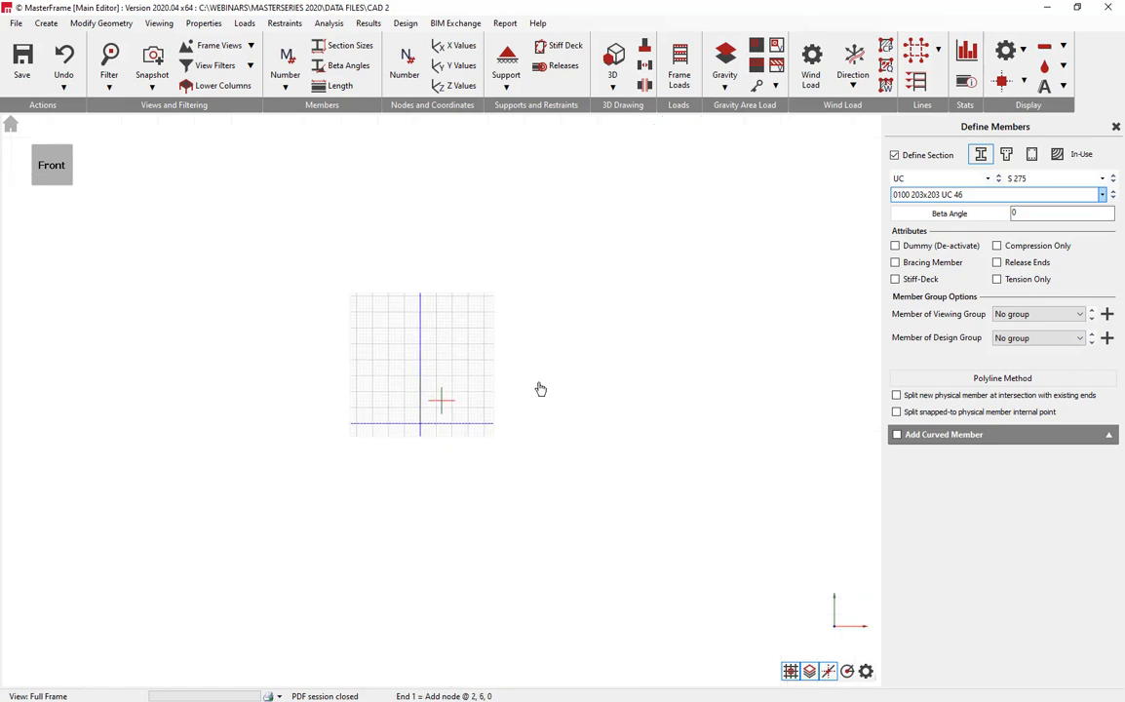
scroll(360, 349, up, 5)
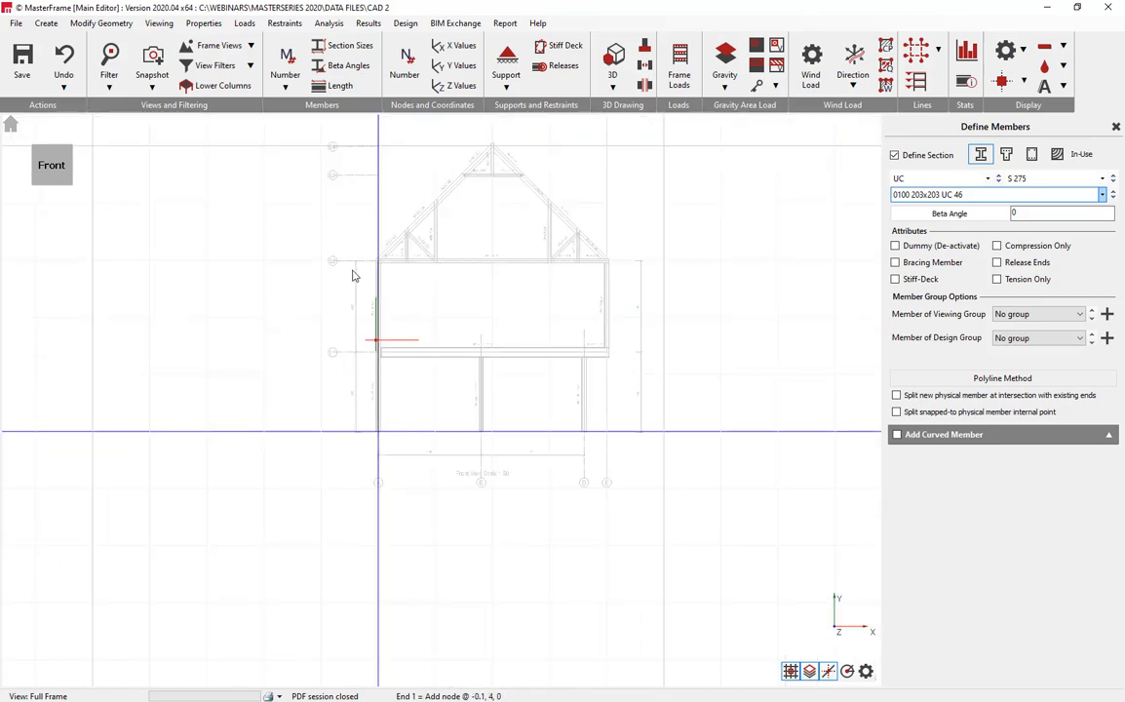
click(109, 88)
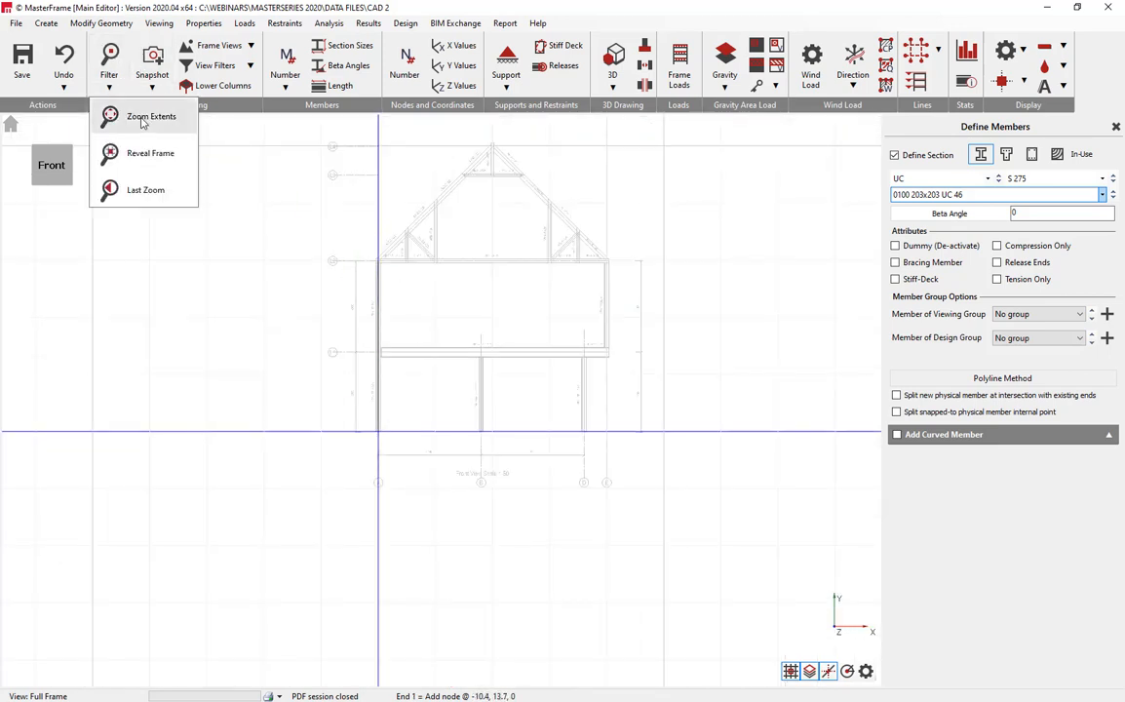
click(145, 123)
middle_drag(745, 511, 560, 431)
middle_drag(773, 481, 468, 494)
click(527, 571)
click(528, 349)
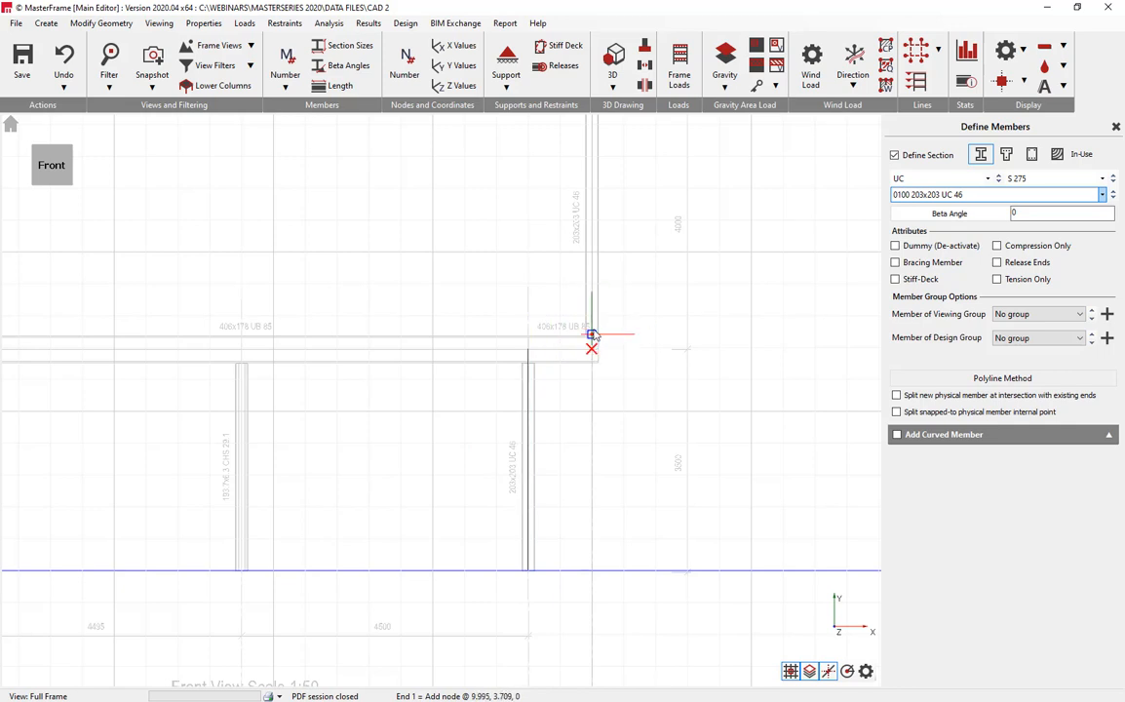
Draw the upper column at grid E from the level L1 beam end up to level L2
scroll(593, 334, up, 2)
middle_drag(110, 351, 446, 429)
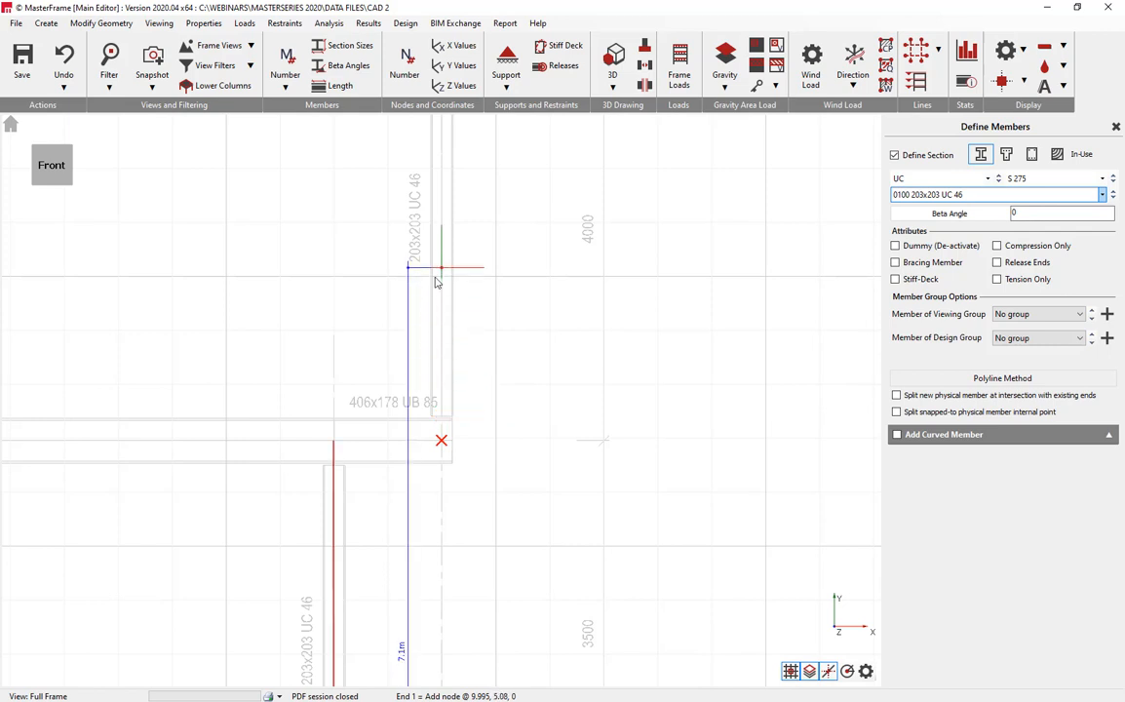
click(441, 441)
middle_drag(513, 307, 476, 634)
scroll(475, 630, down, 2)
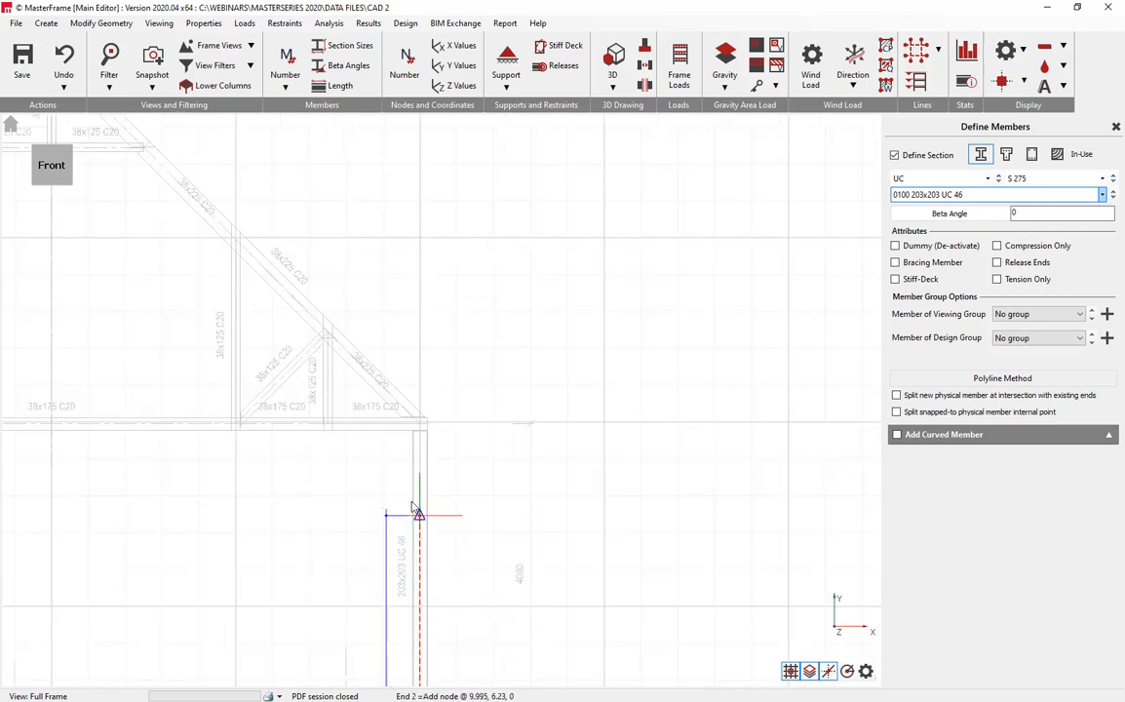
scroll(417, 429, up, 1)
click(423, 424)
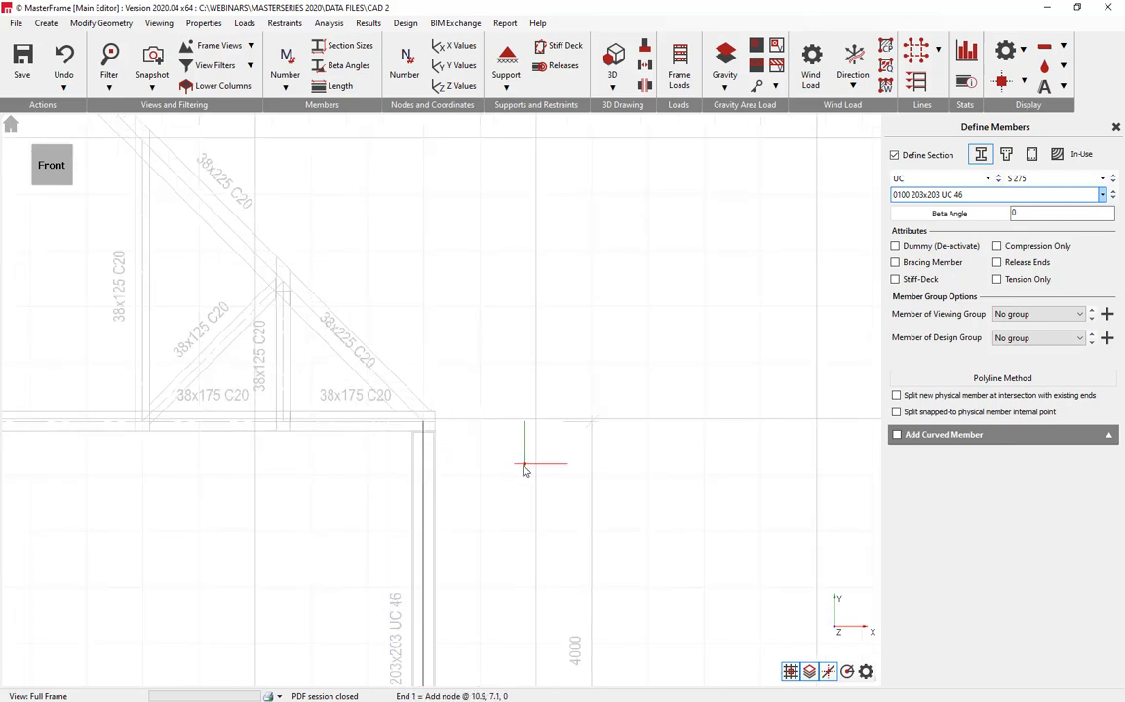
Change the member section to 406x178 UB 85
scroll(505, 490, down, 2)
scroll(492, 505, down, 1)
middle_drag(515, 494, 713, 319)
click(942, 179)
scroll(917, 245, up, 1)
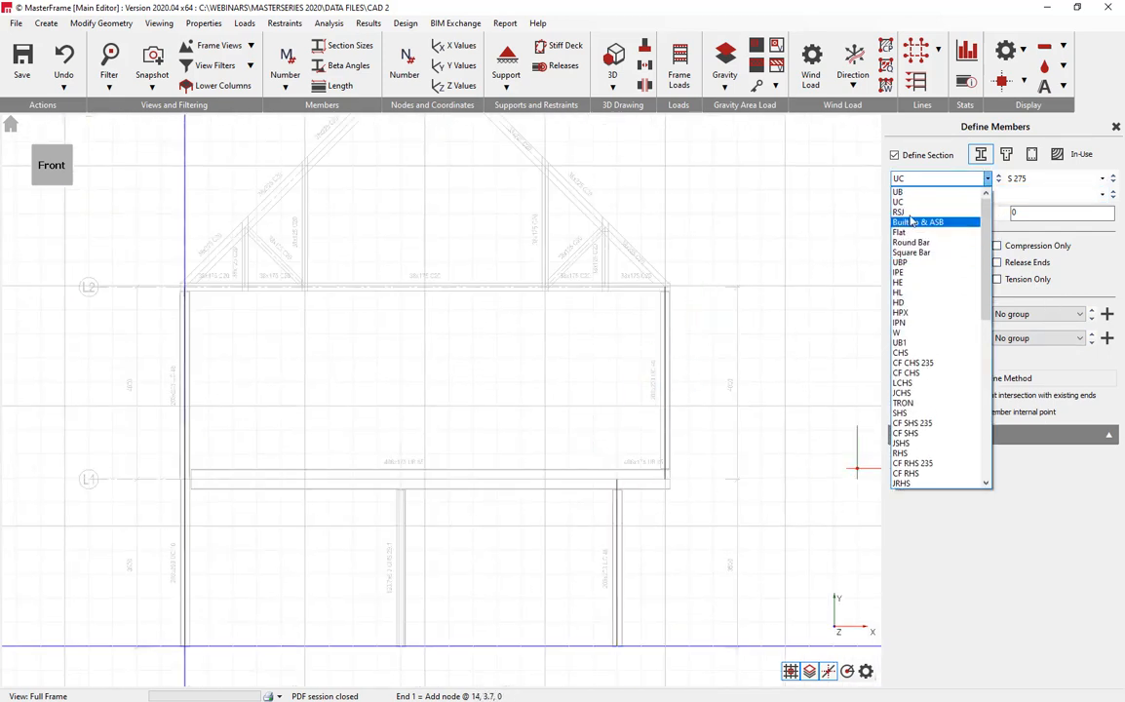
click(918, 191)
click(978, 196)
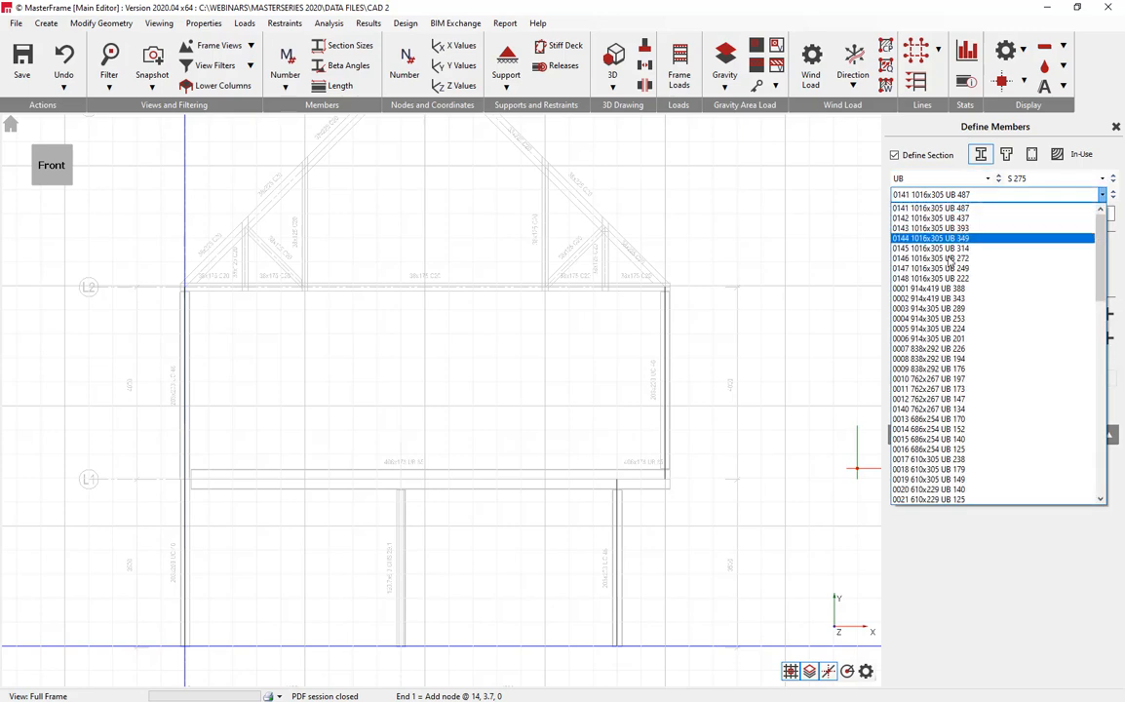
scroll(437, 474, up, 1)
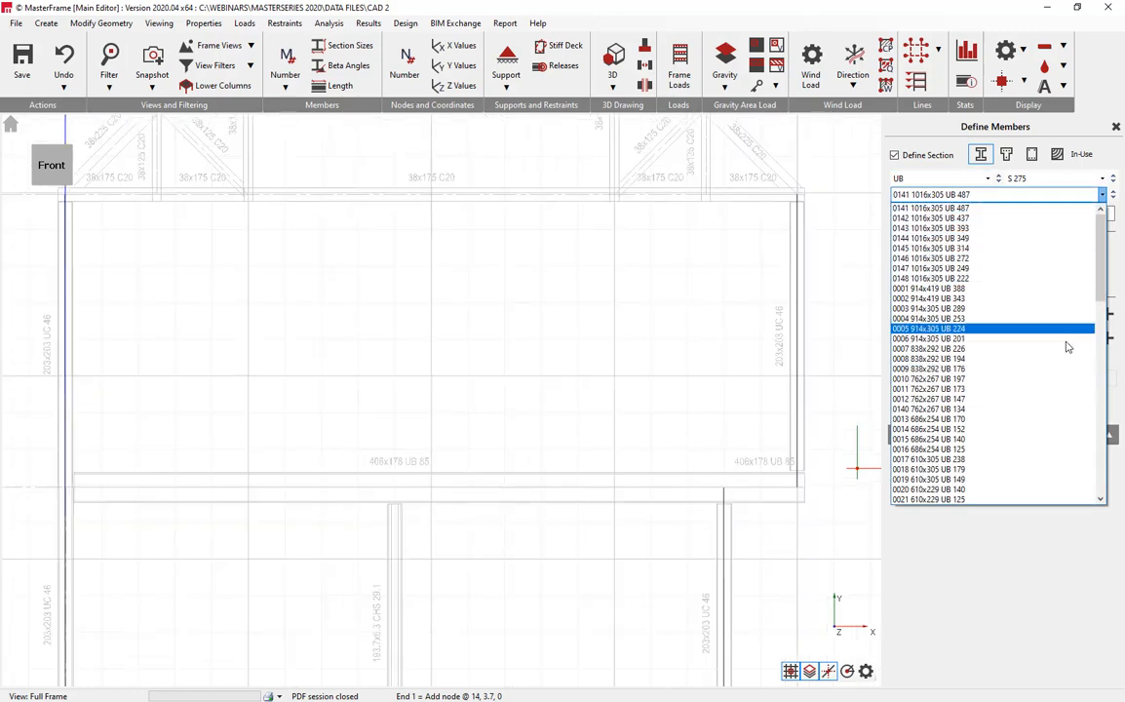
scroll(1000, 376, down, 6)
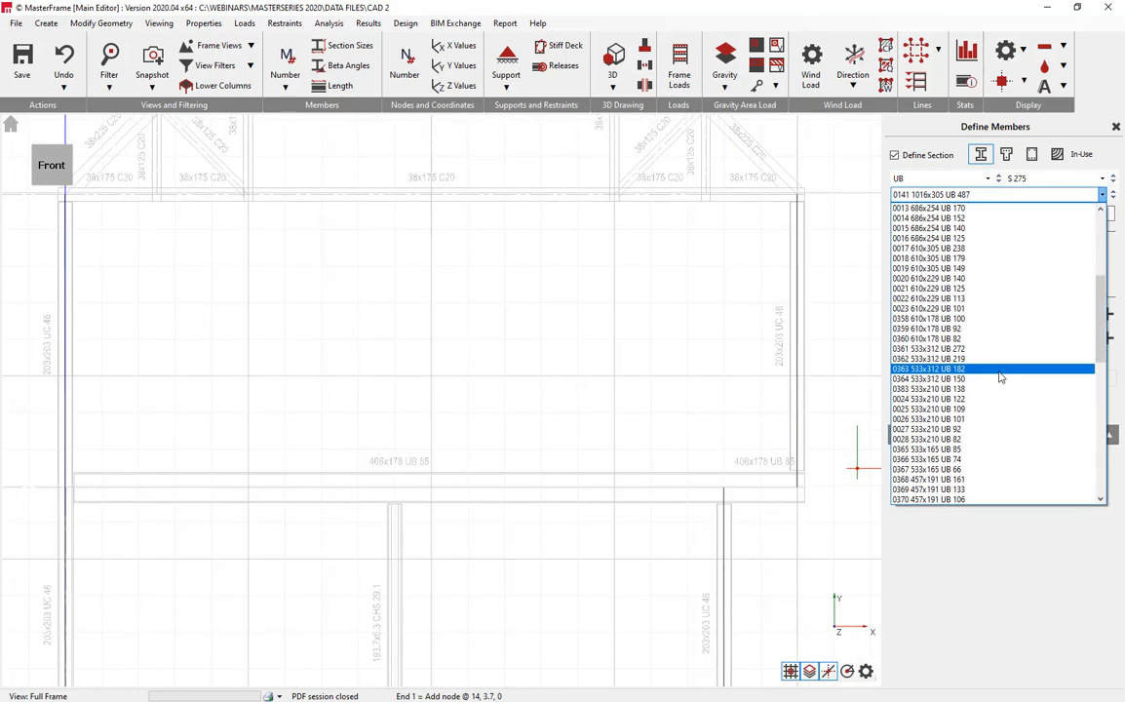
scroll(938, 466, down, 4)
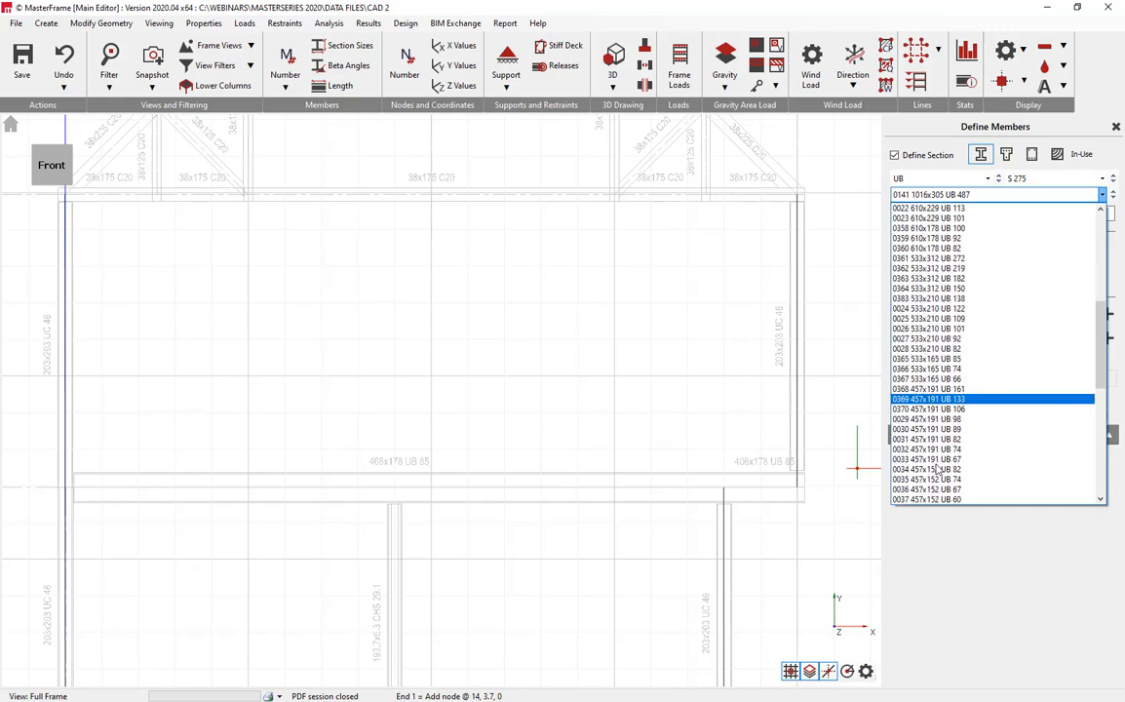
scroll(938, 469, down, 3)
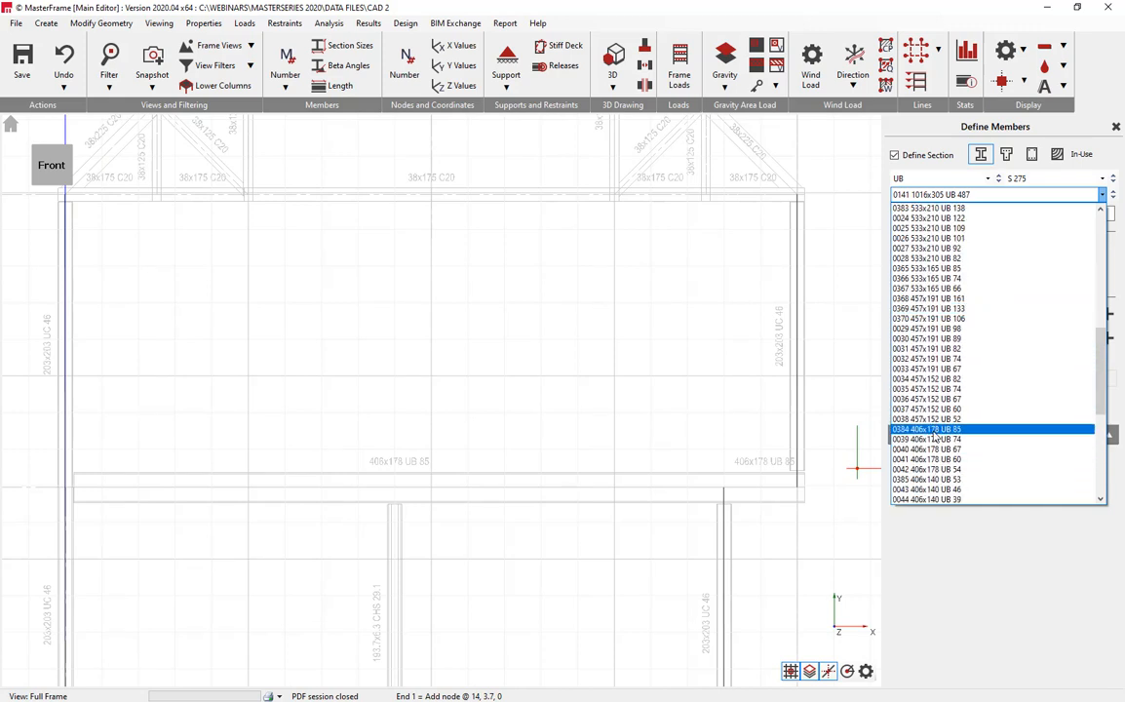
click(933, 431)
Draw the level L1 floor beam from the grid A column to the foot of the grid E column
click(65, 488)
click(797, 488)
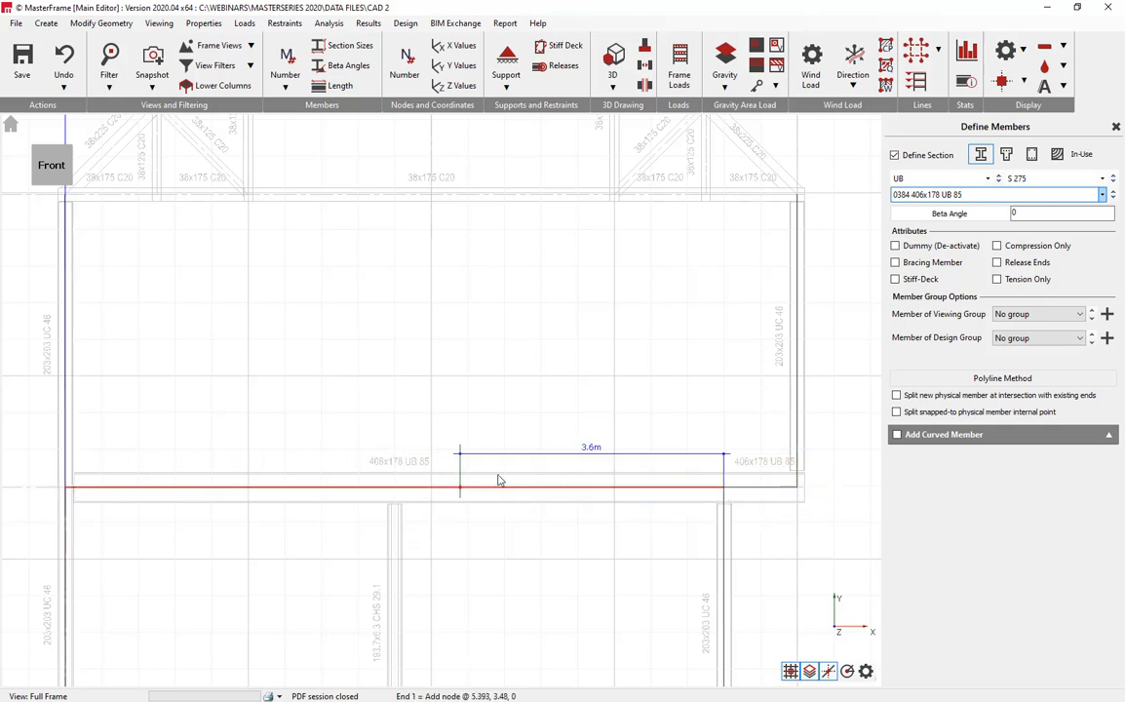
scroll(495, 482, down, 2)
click(702, 283)
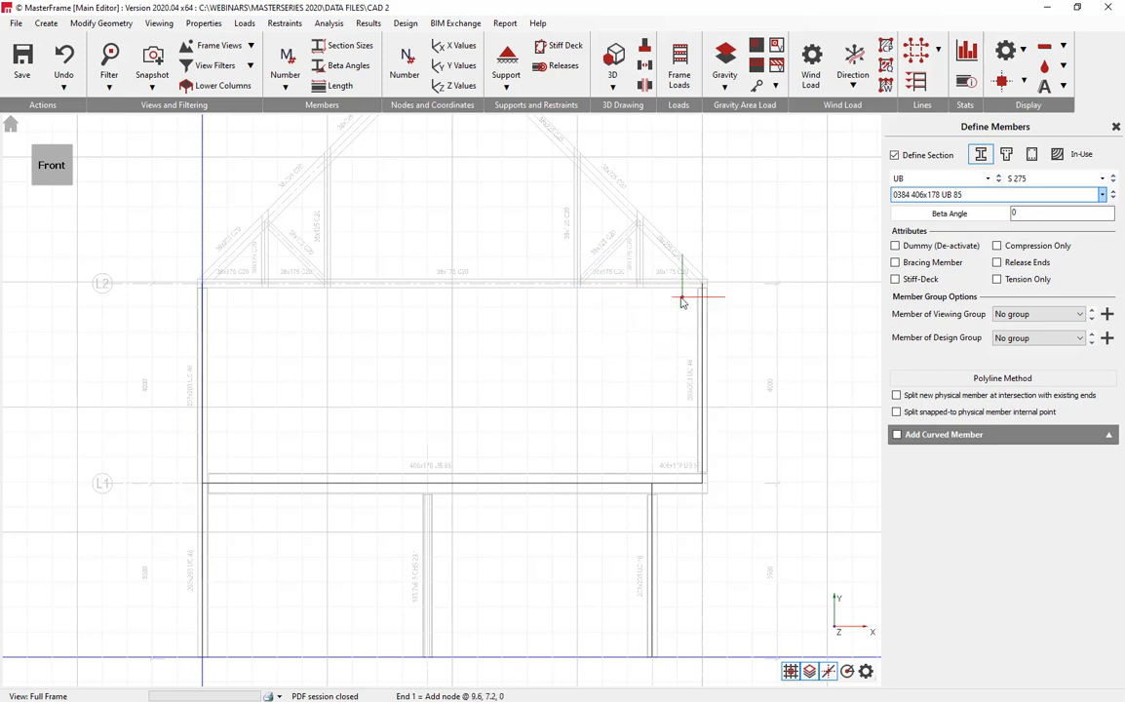
click(49, 24)
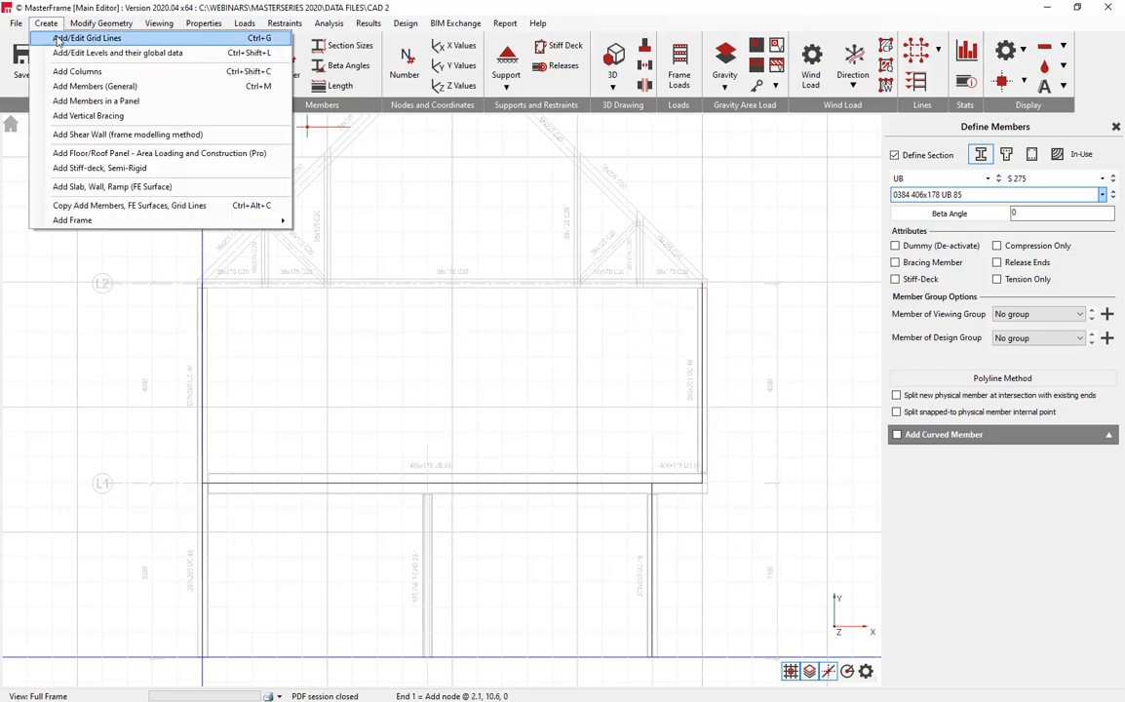
click(239, 5)
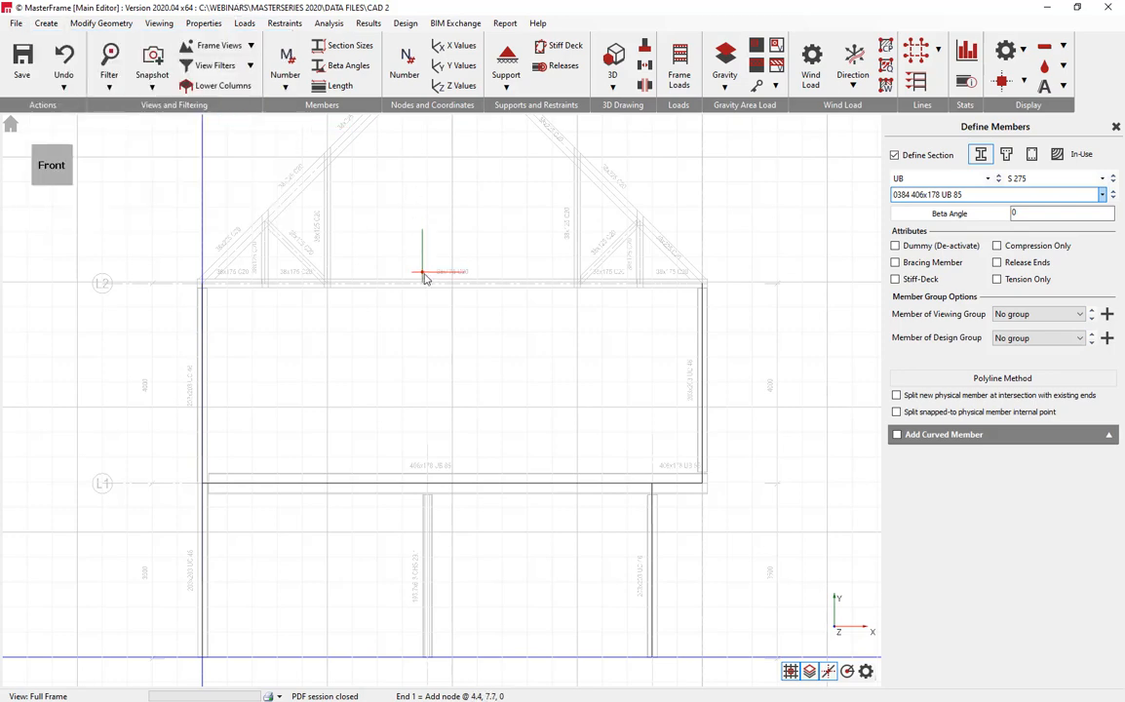
scroll(426, 271, down, 2)
middle_drag(410, 289, 378, 330)
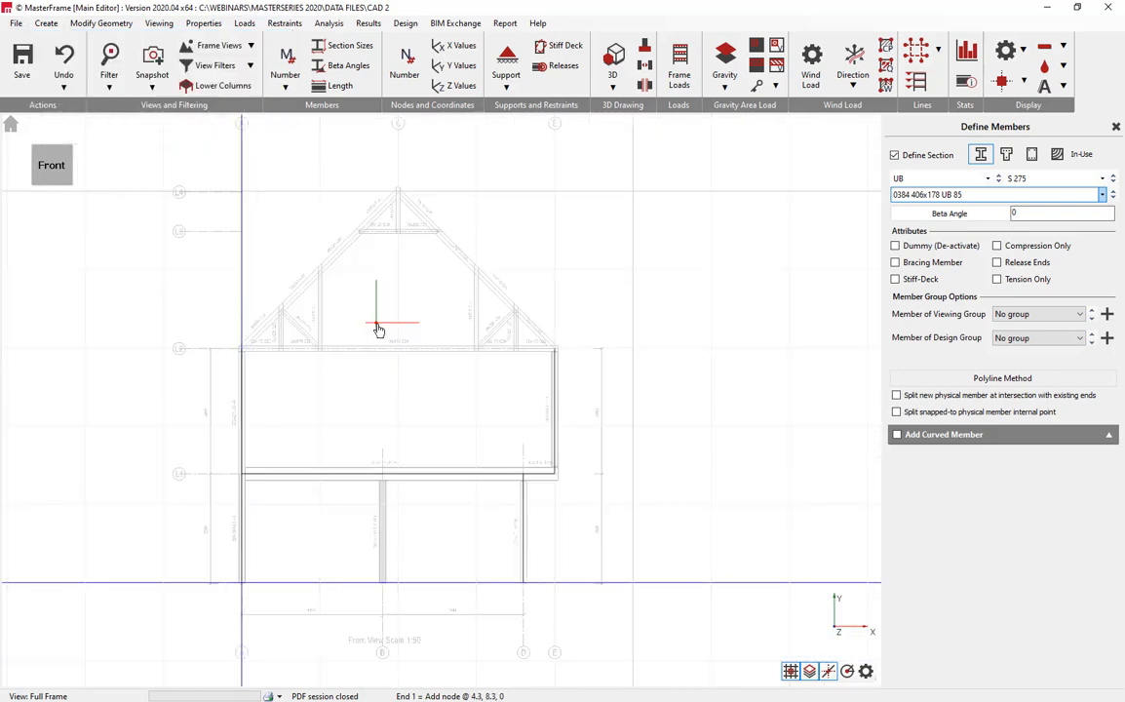
click(244, 22)
mouse_move(265, 168)
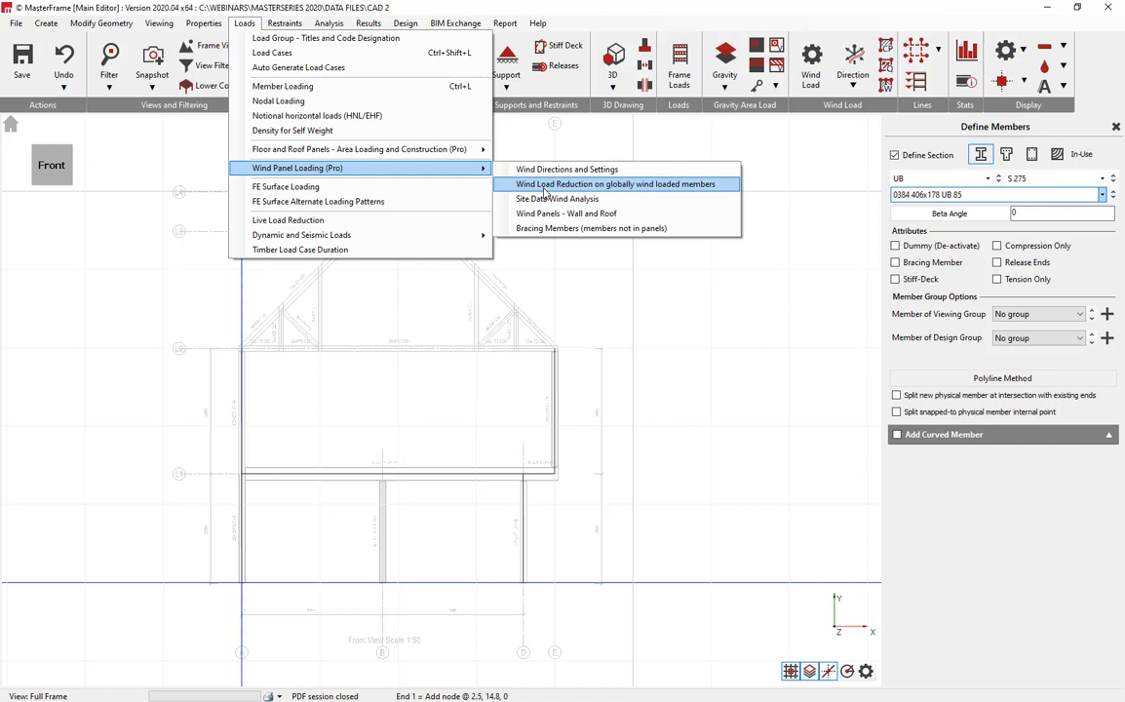
Finish defining members and close the MasterFrame model to return to the MasterSeries start screen
click(632, 8)
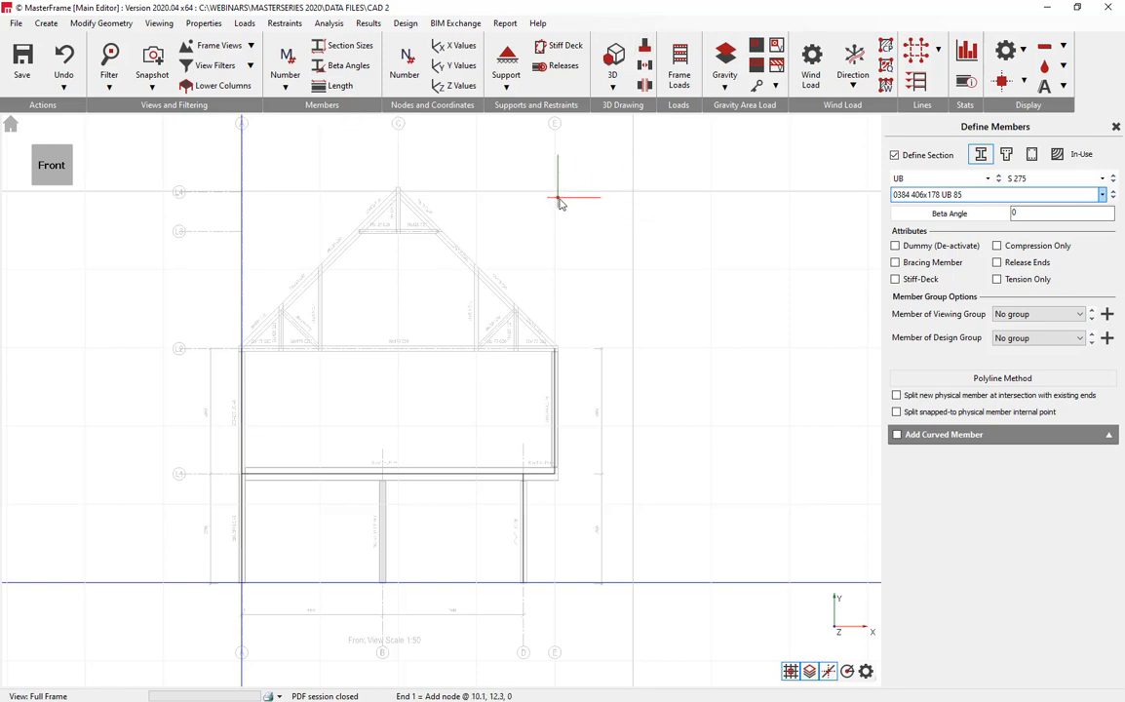
scroll(560, 199, down, 1)
click(1117, 127)
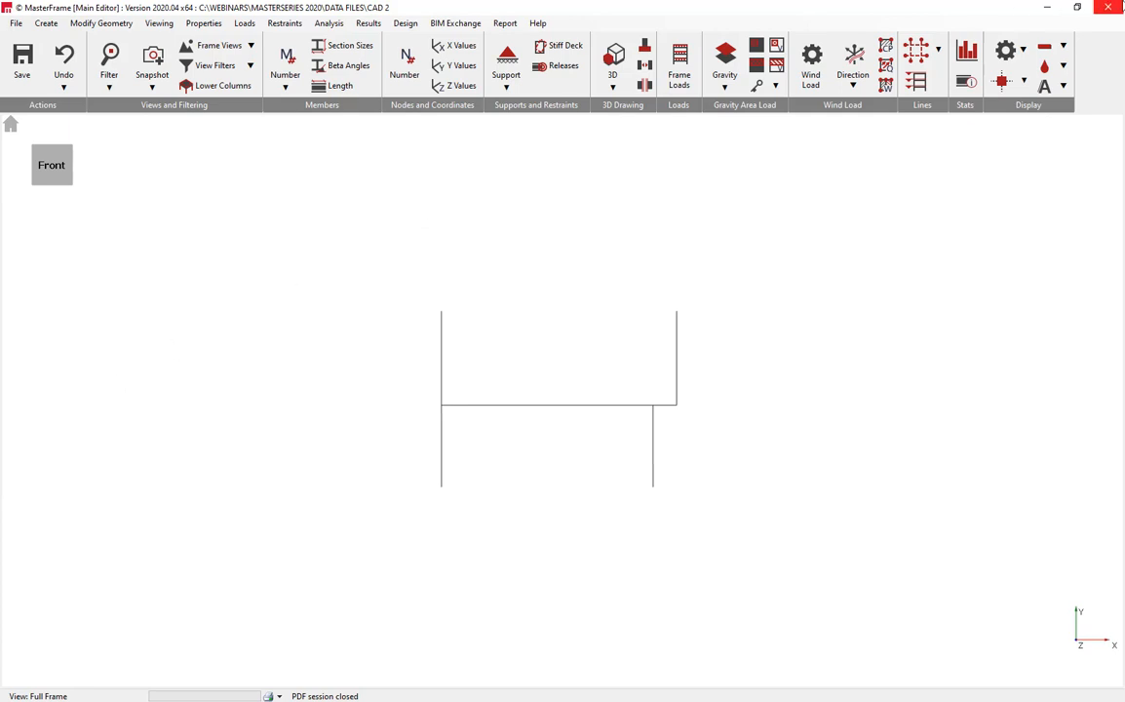
click(1108, 7)
click(509, 386)
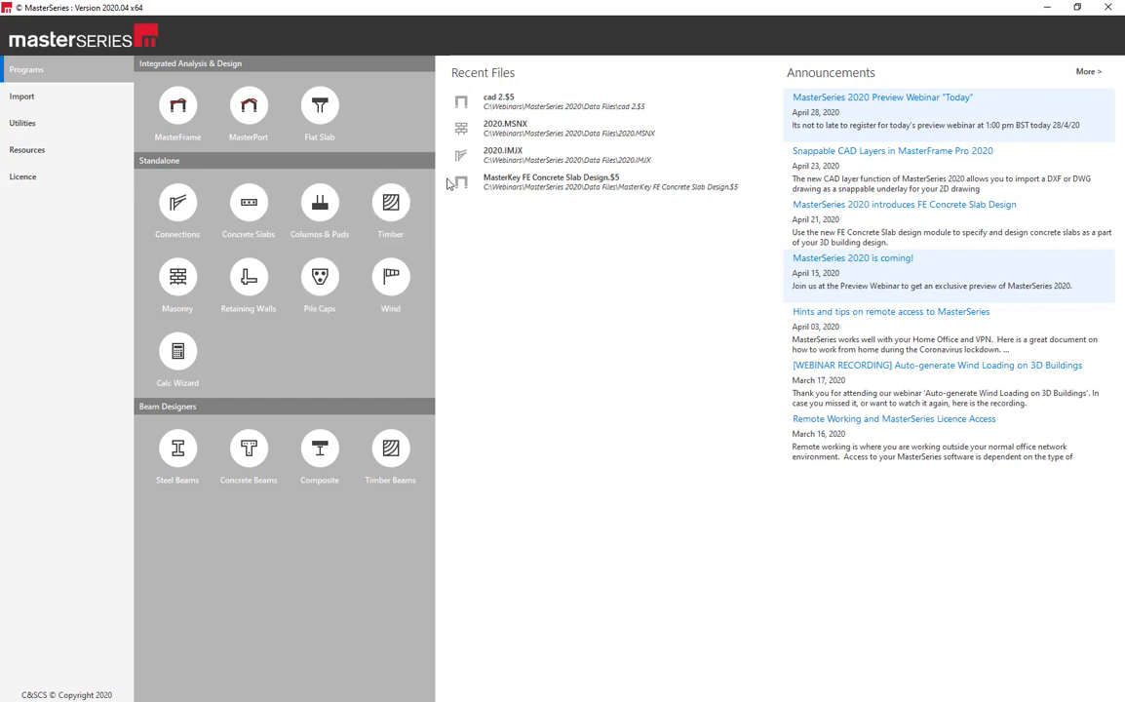
Switch to MasterKey Joints by opening the recent file 2020.IMJX and bring the joint's drawing views into sight
click(492, 154)
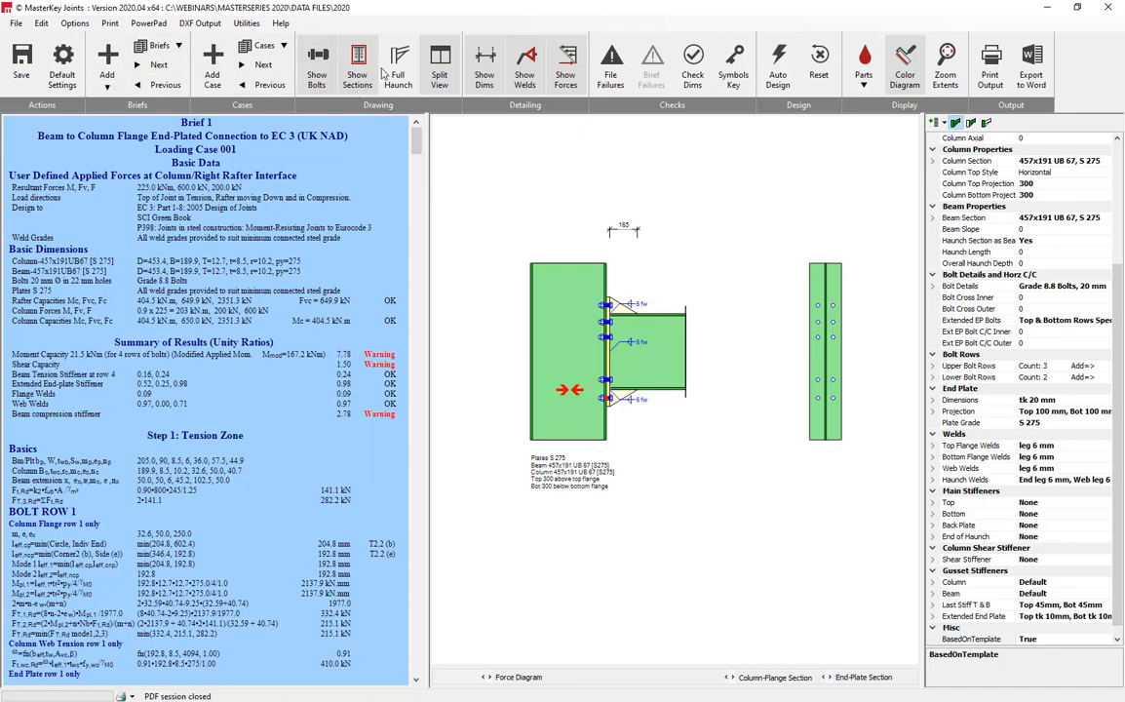
scroll(587, 232, down, 4)
mouse_move(628, 304)
middle_down()
mouse_move(700, 327)
mouse_move(742, 323)
mouse_move(741, 310)
mouse_move(666, 328)
middle_up()
click(572, 60)
scroll(715, 274, down, 3)
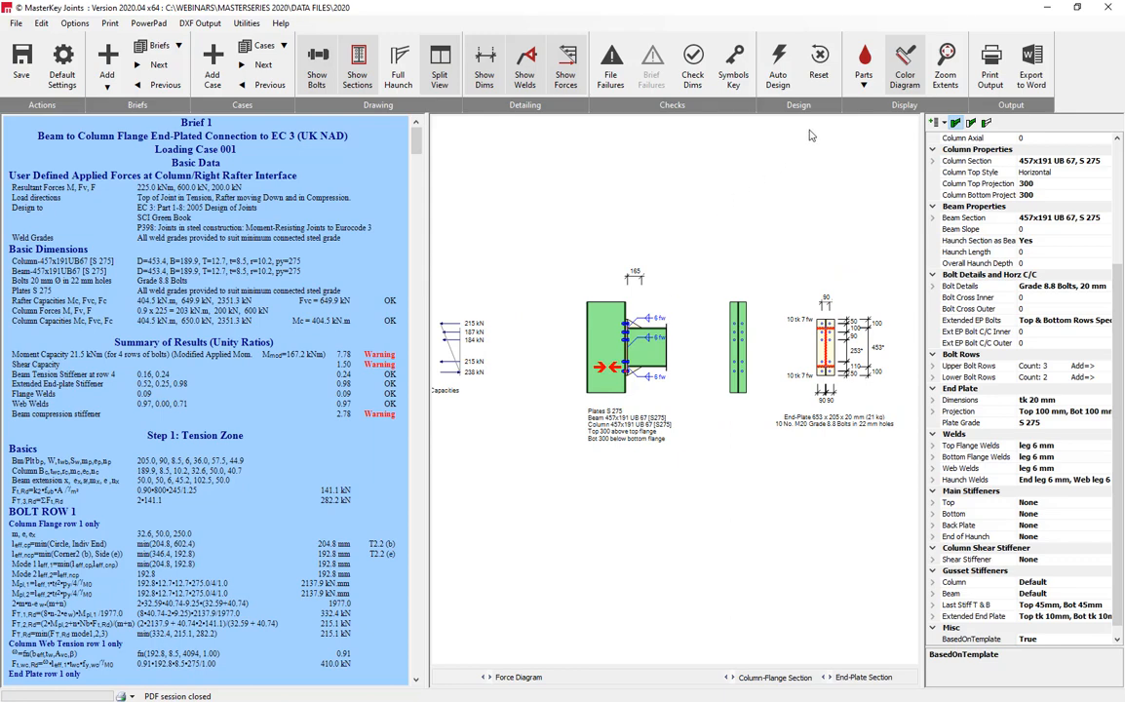
Examine the part colour options, the lists of briefs and load cases, and the joint's general properties
click(865, 88)
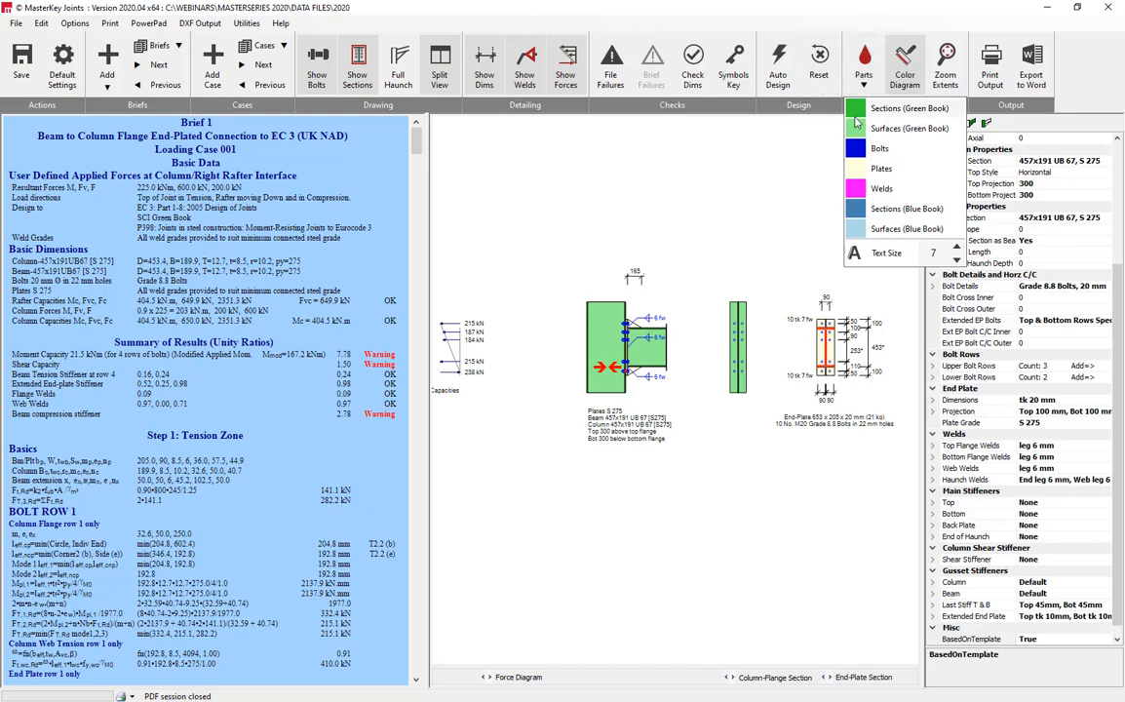
click(768, 159)
click(900, 70)
click(900, 70)
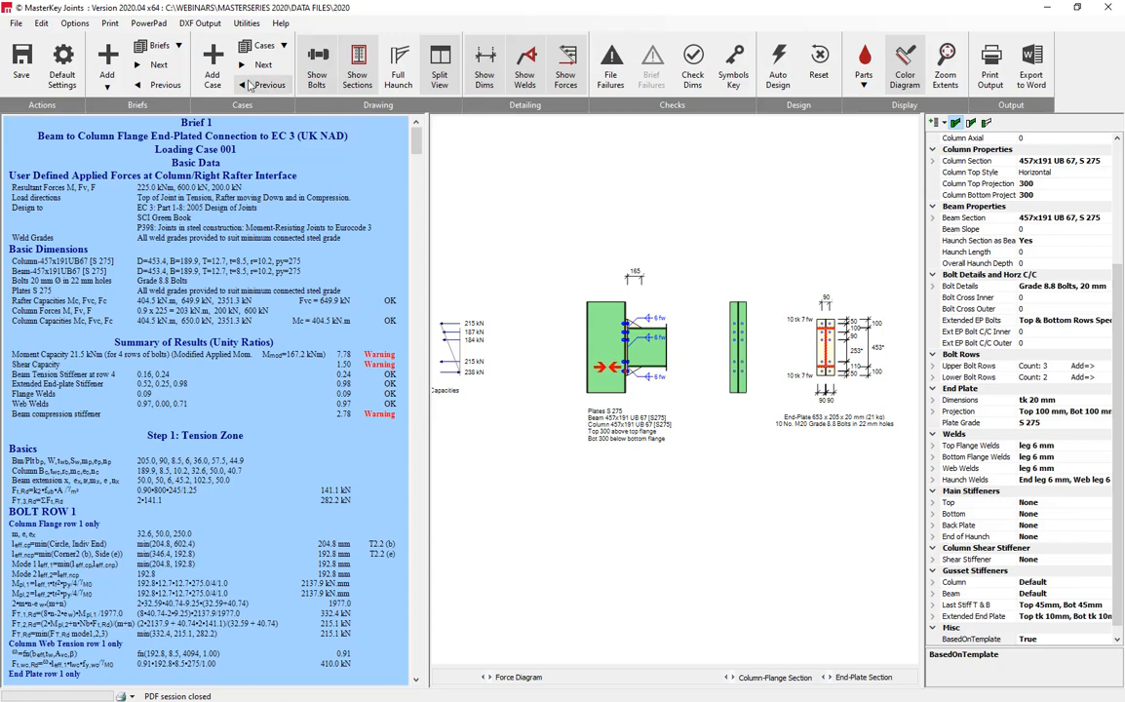
click(106, 88)
click(104, 91)
click(177, 47)
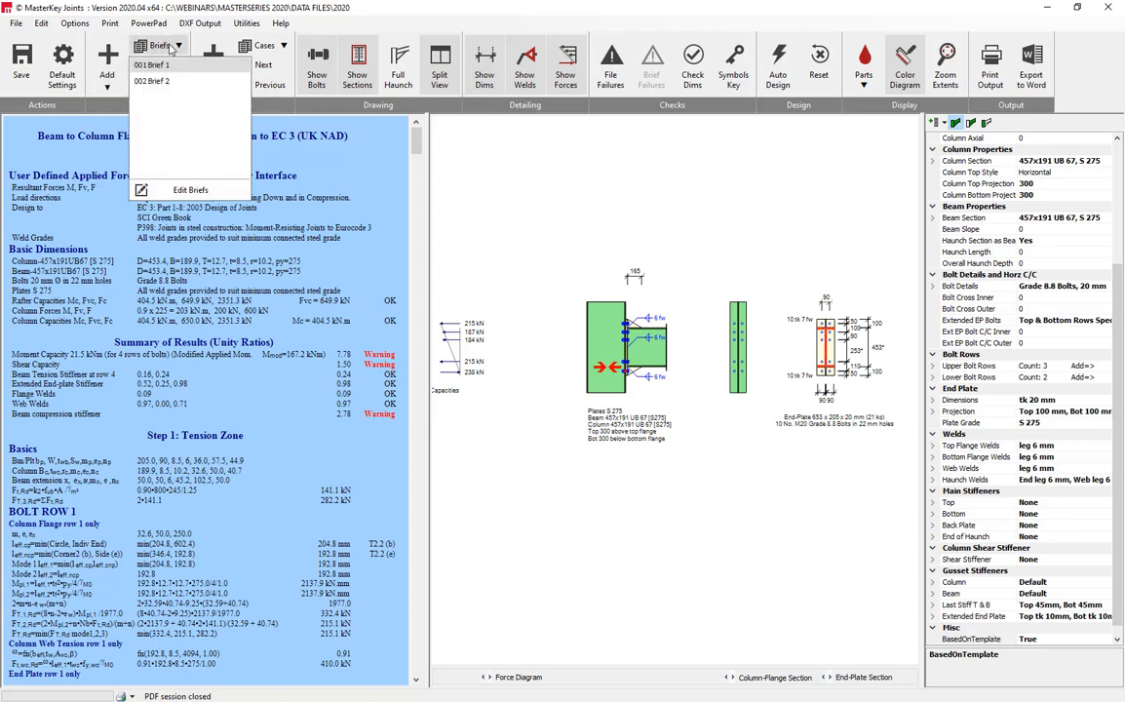
click(177, 47)
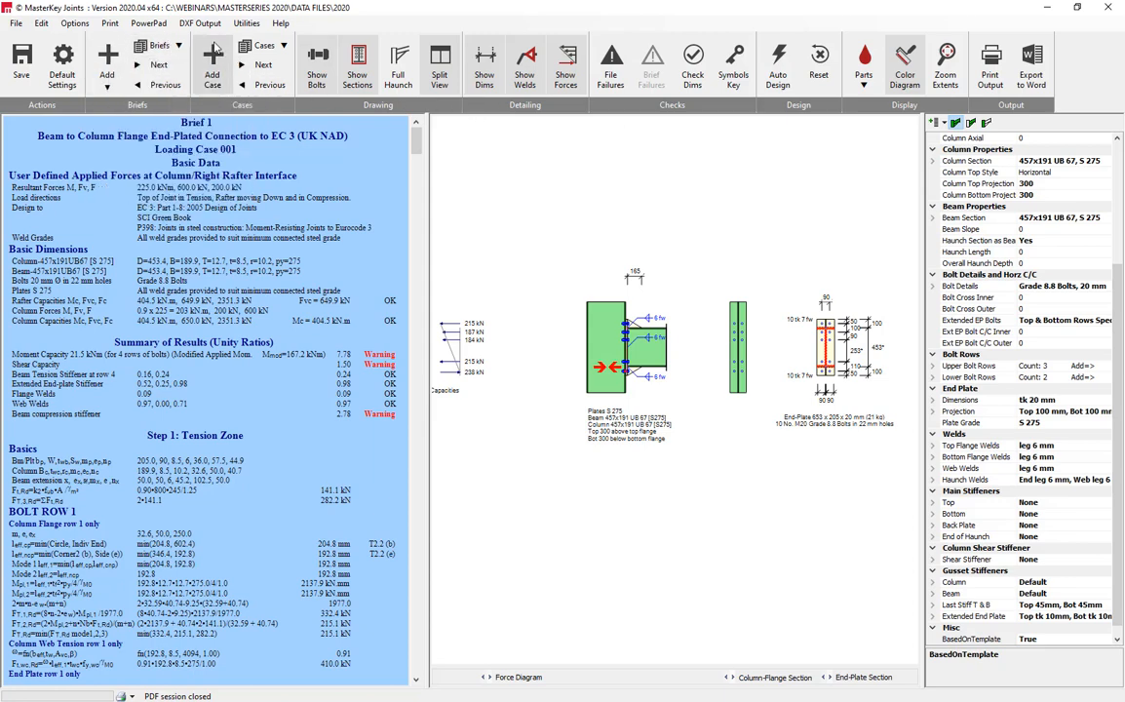
click(284, 49)
click(285, 50)
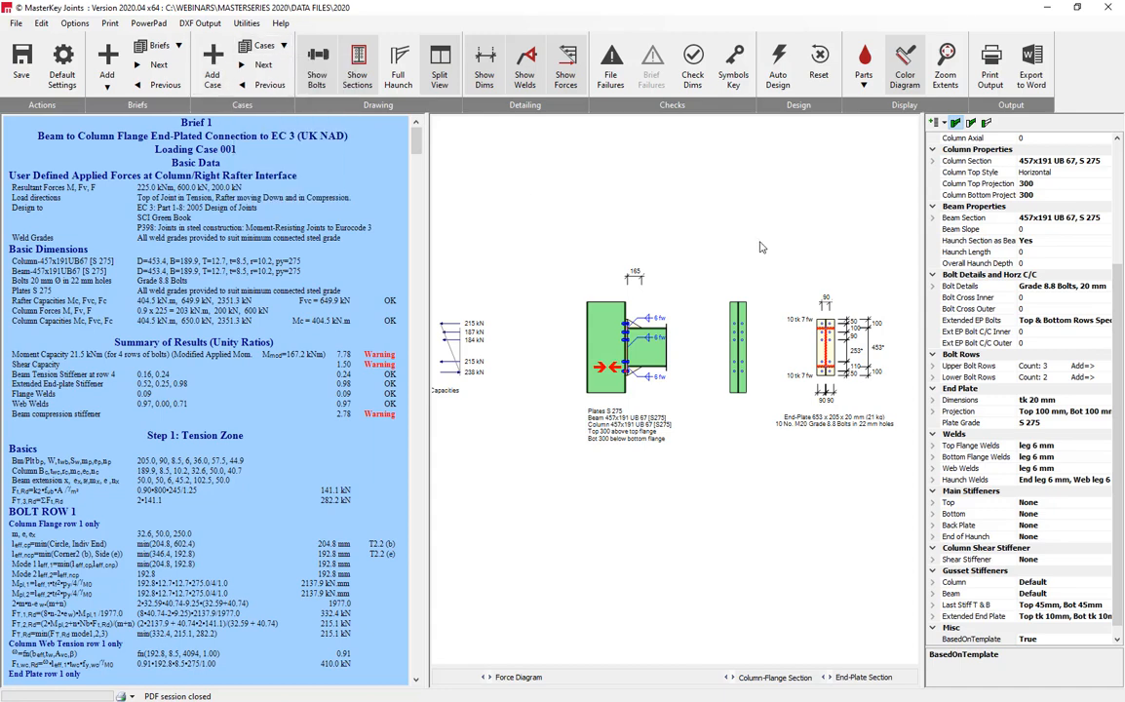
scroll(999, 285, up, 5)
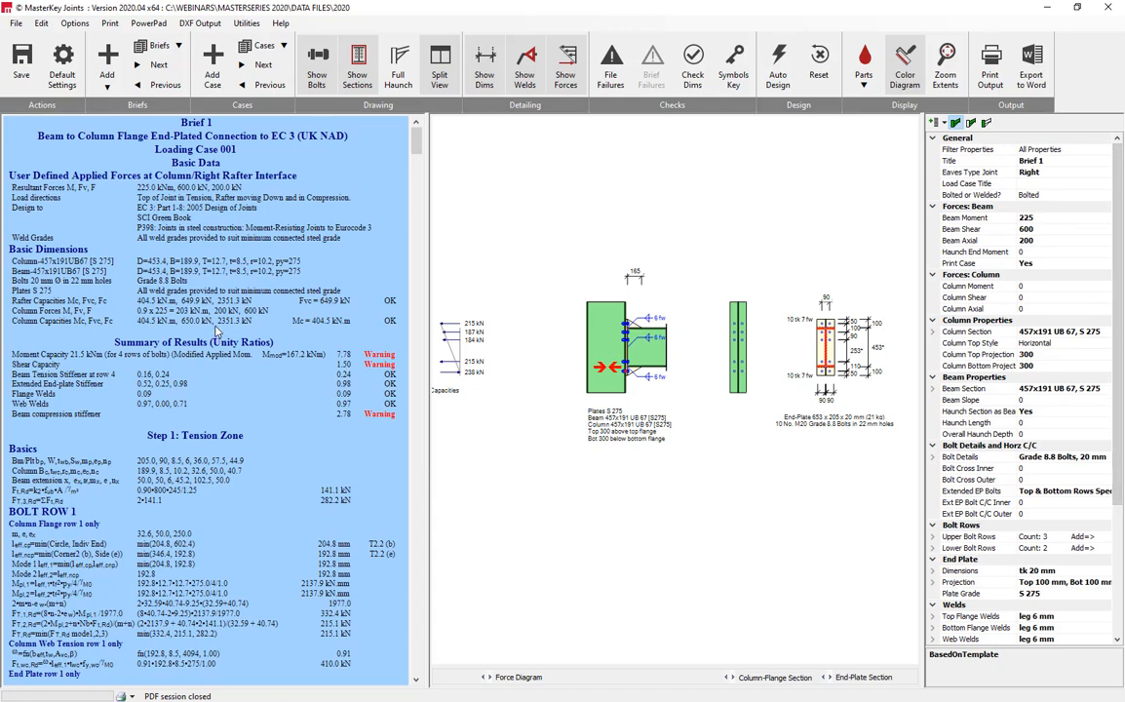
Add a brief from the Extended Stiffened template among the eaves moment connections in the Joint Template Library
click(116, 64)
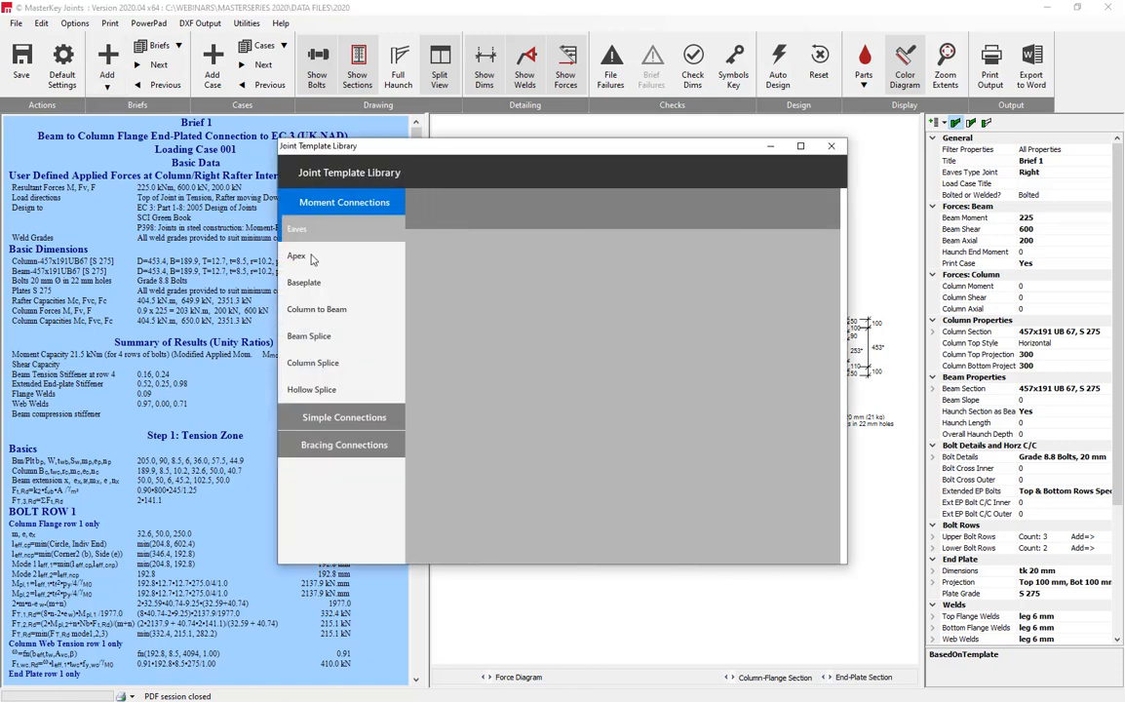
click(297, 255)
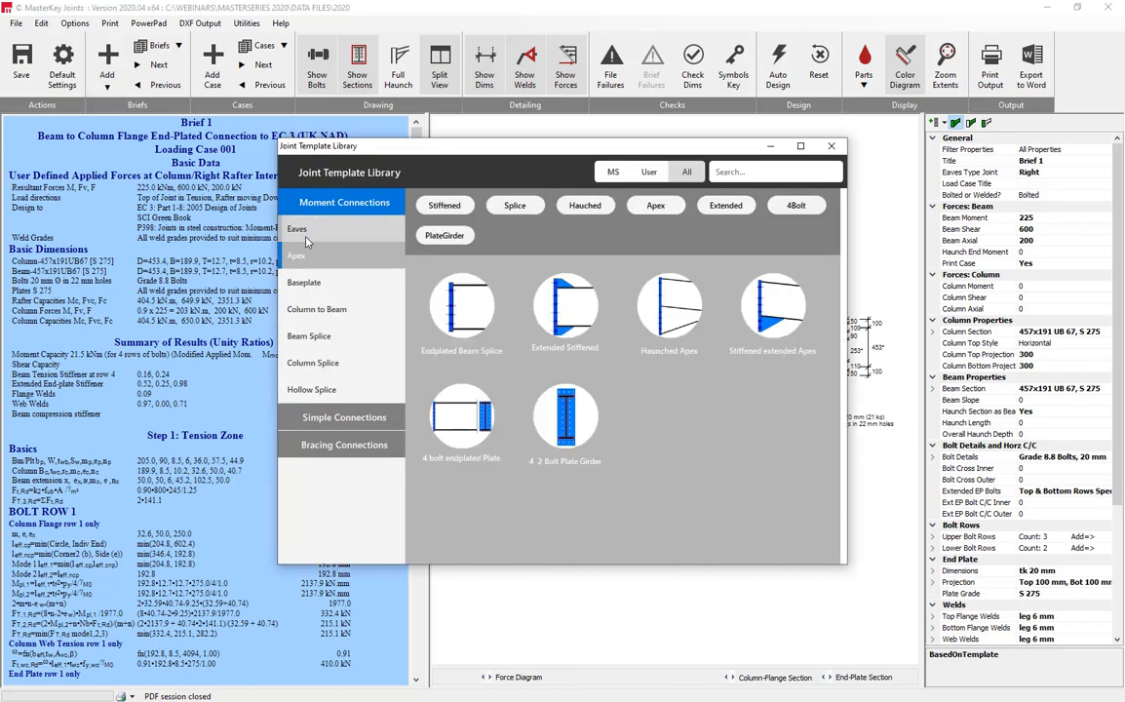
click(297, 229)
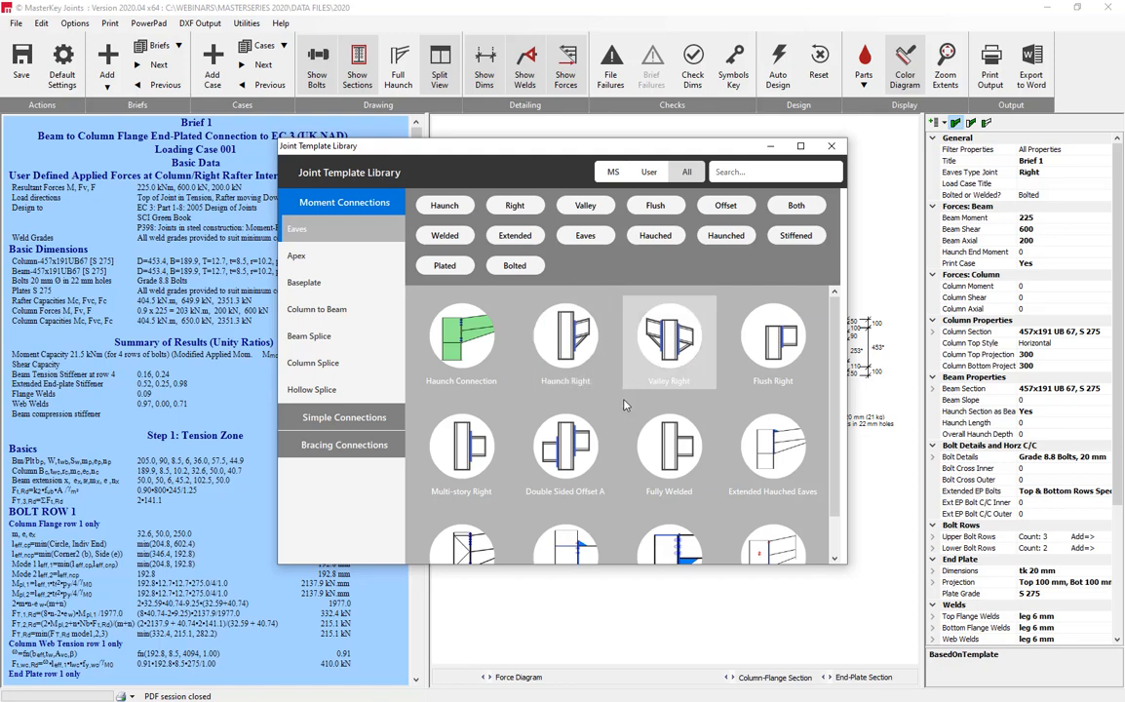
scroll(622, 424, down, 1)
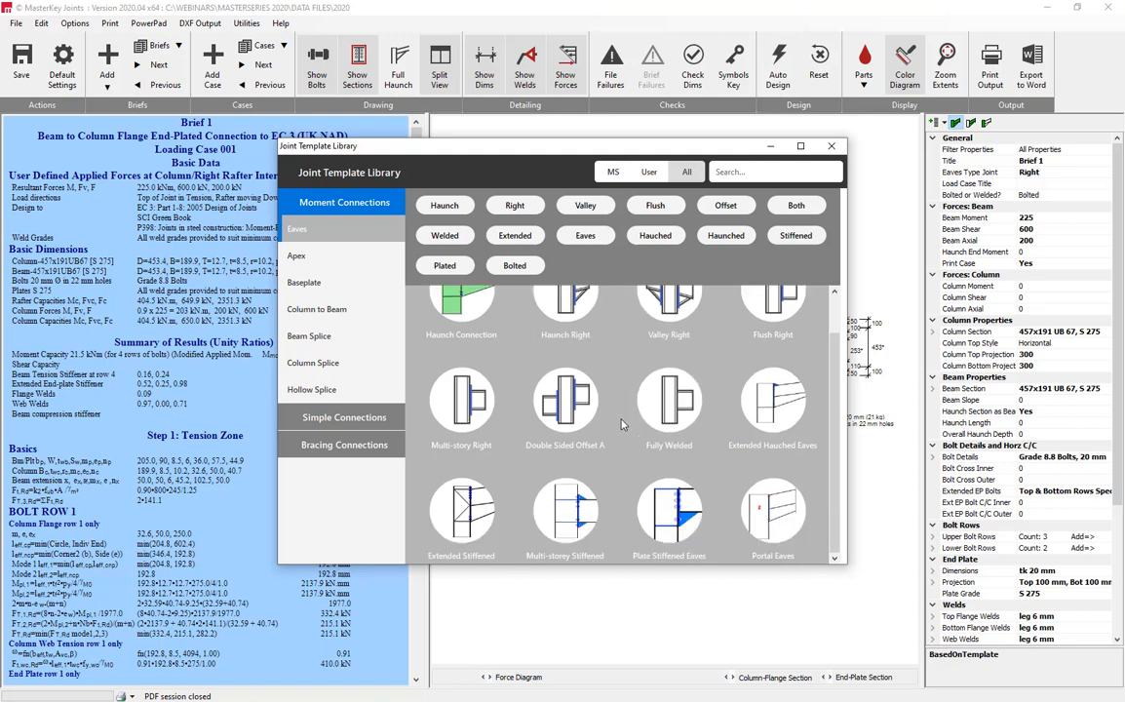
scroll(623, 425, up, 1)
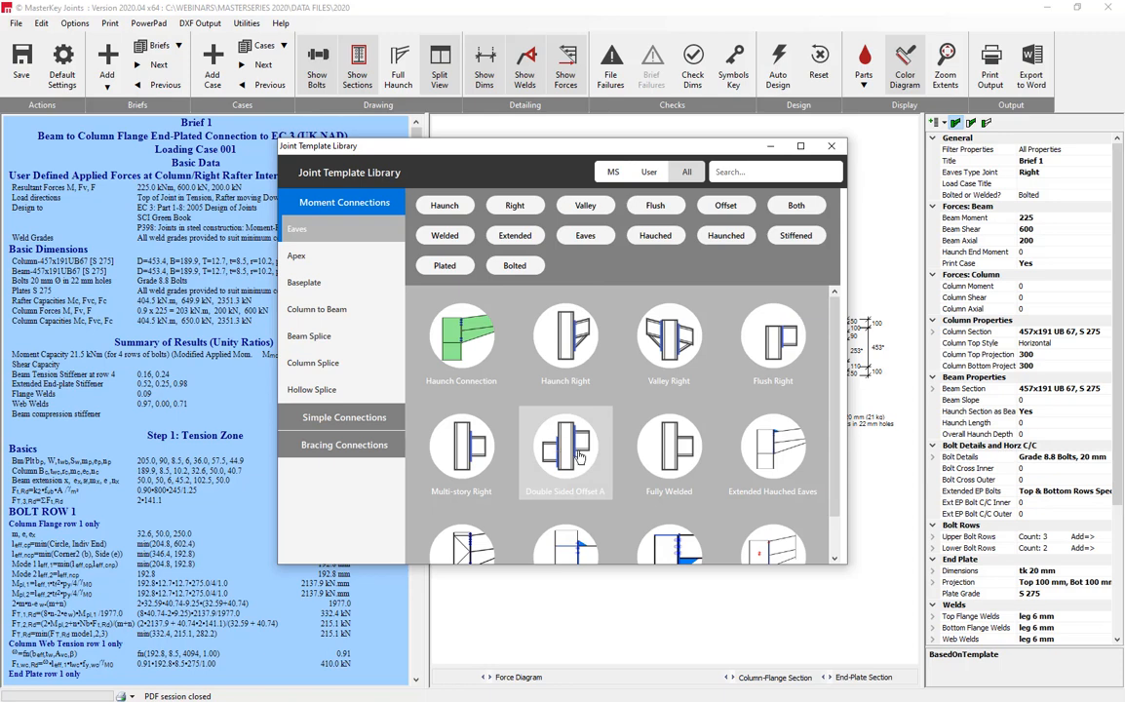
scroll(742, 468, down, 1)
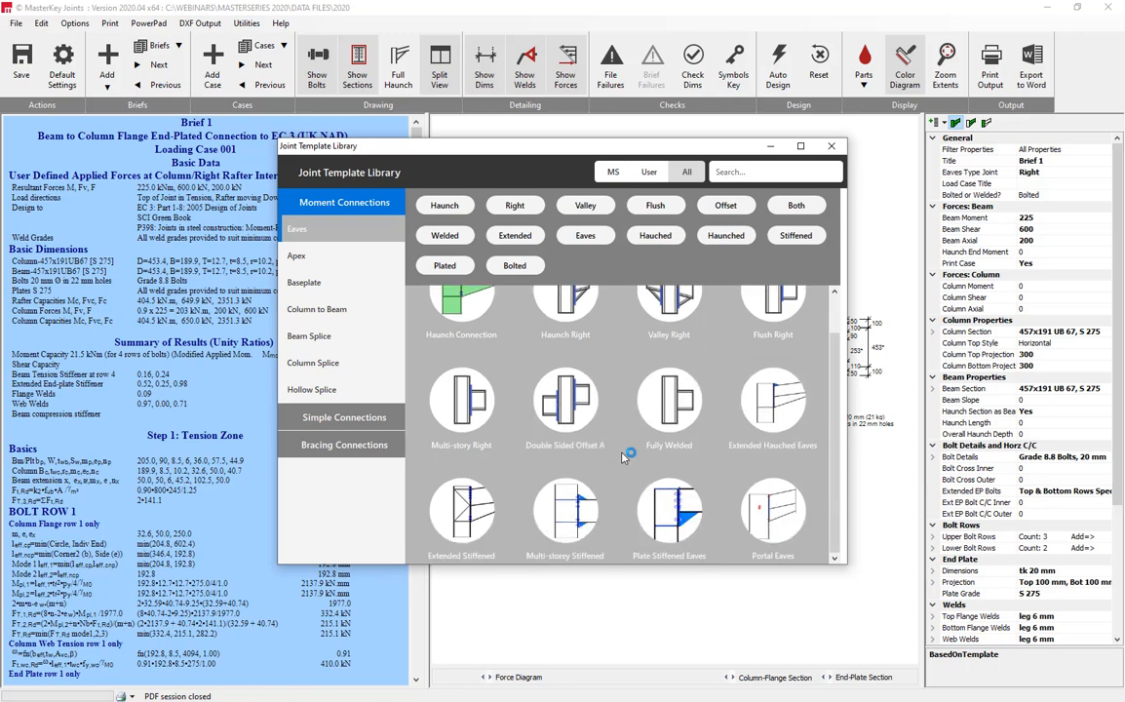
scroll(624, 457, up, 1)
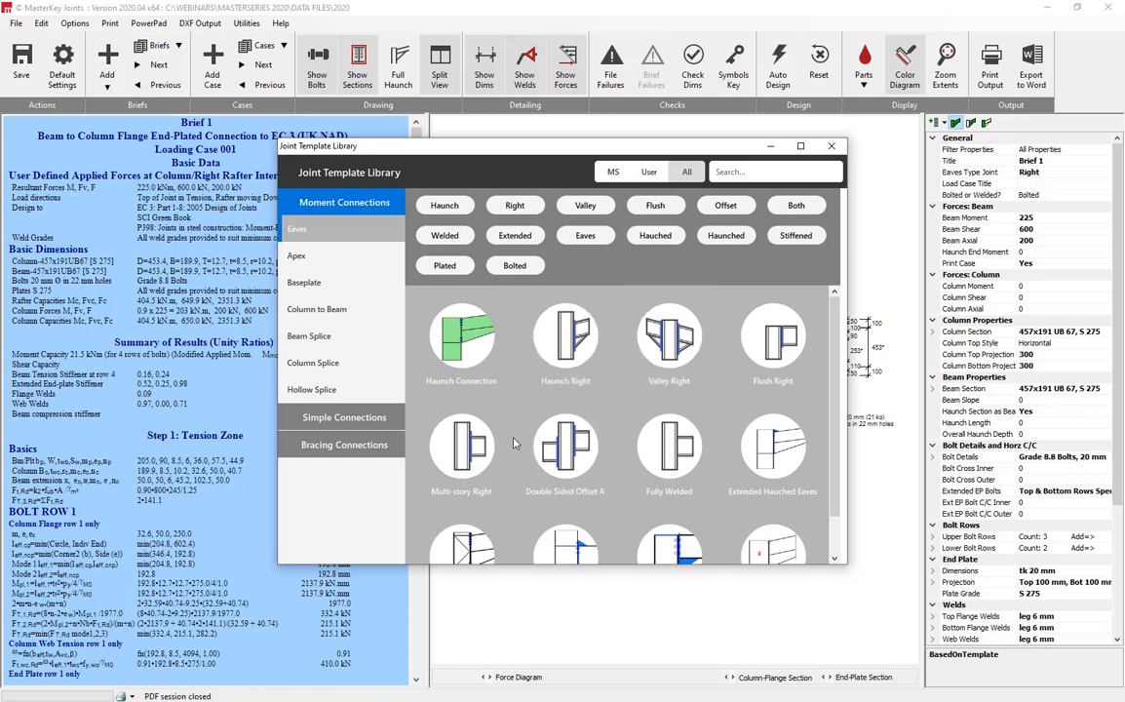
scroll(462, 538, down, 1)
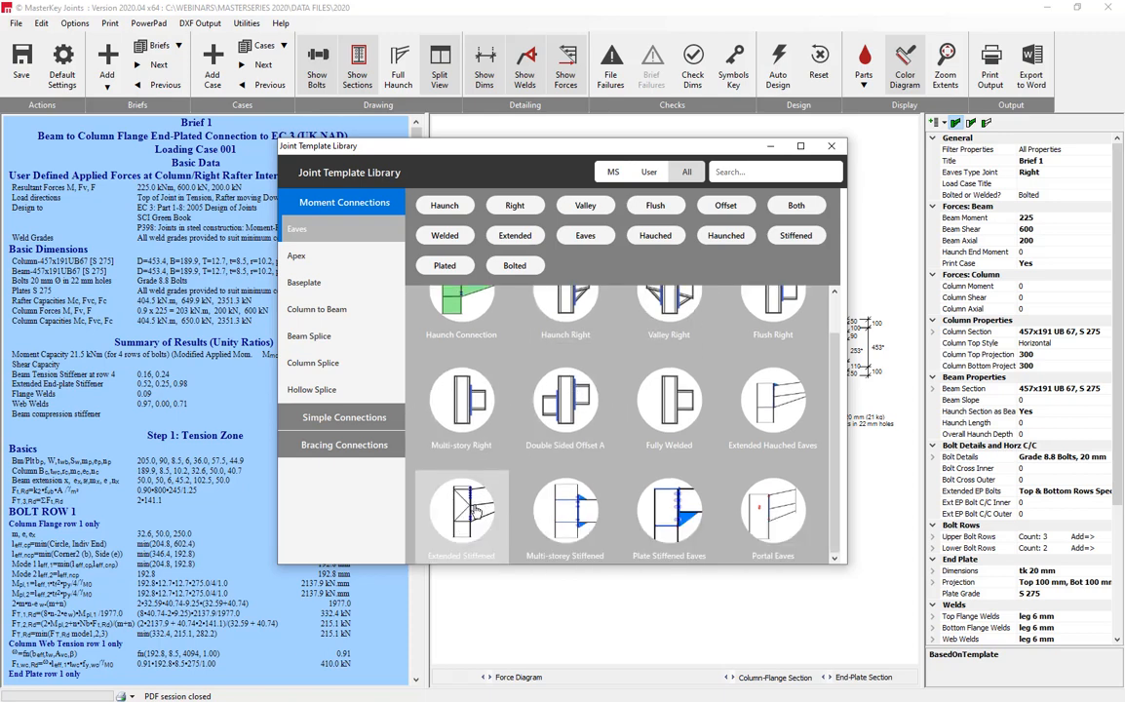
double_click(474, 511)
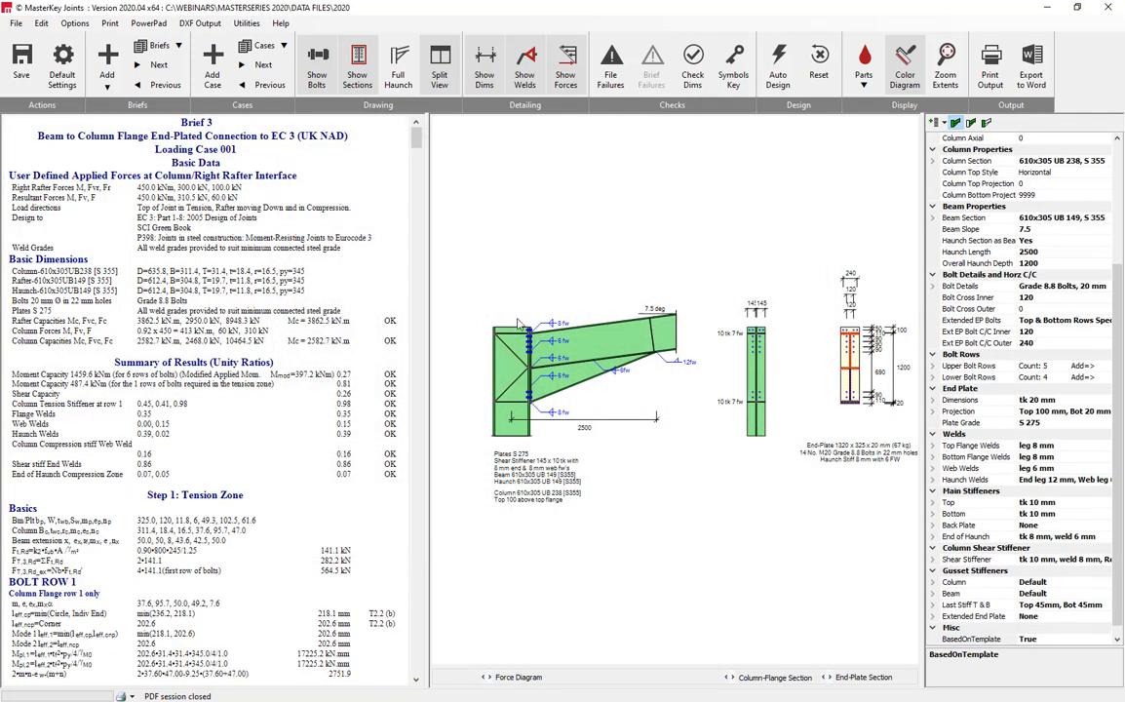
scroll(506, 399, up, 2)
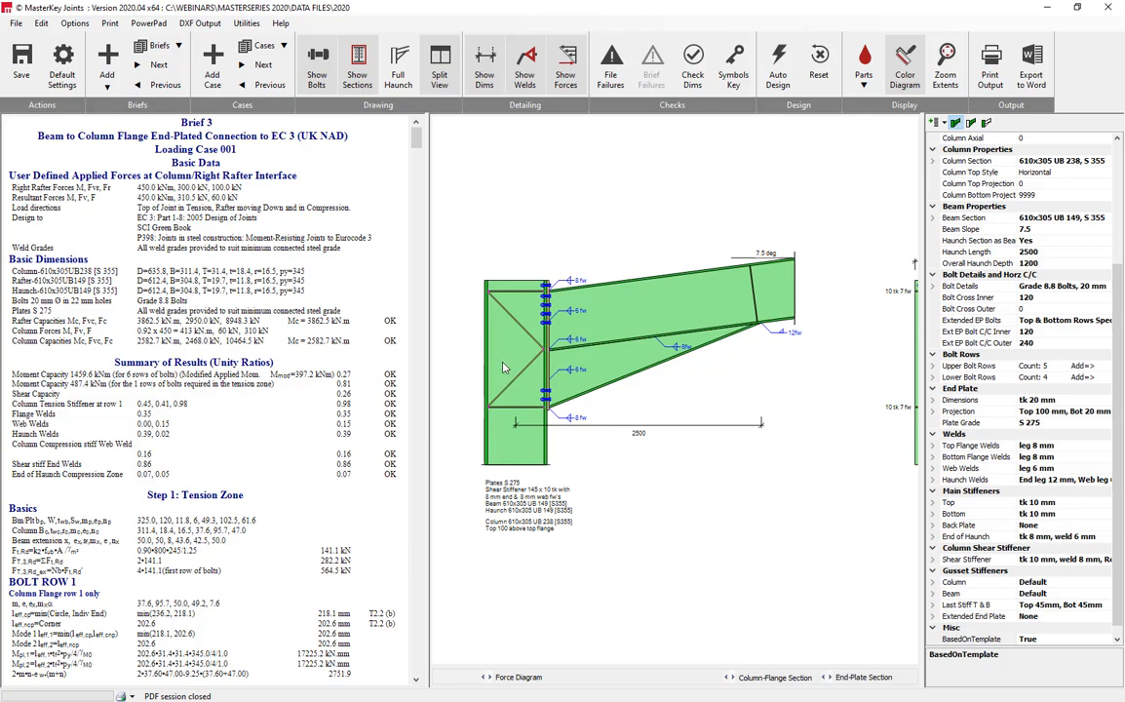
Filter the eaves templates by Haunched and Extended and add a brief from the Extended Hauched Eaves template
click(107, 61)
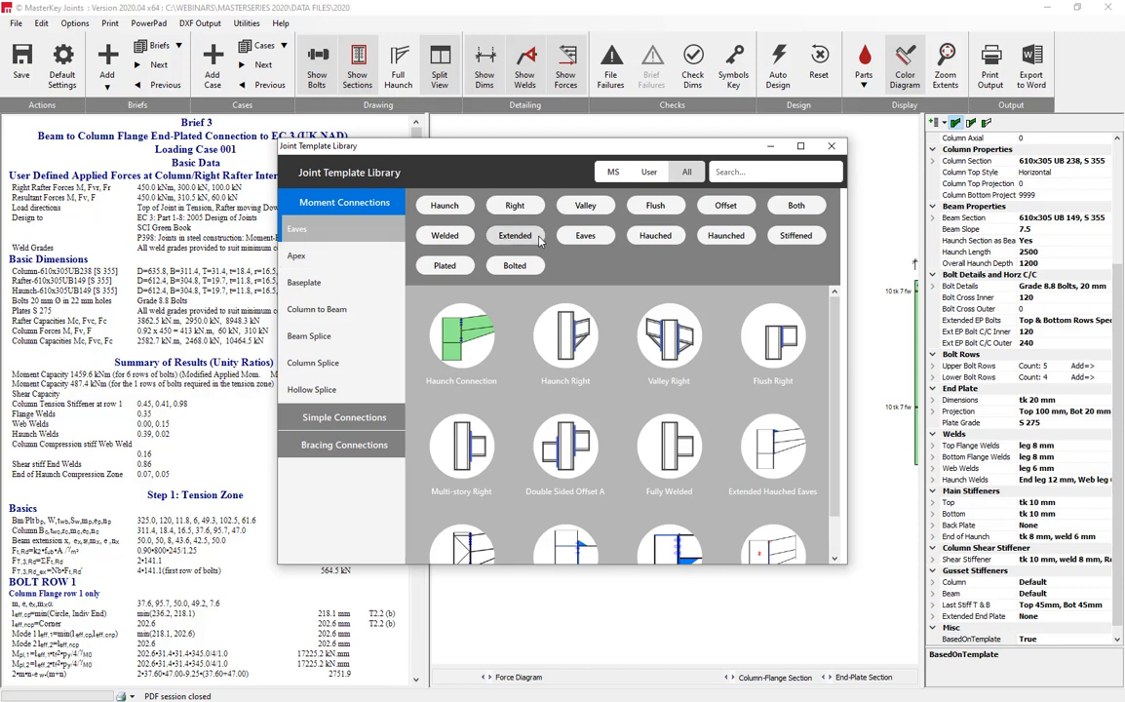
click(726, 237)
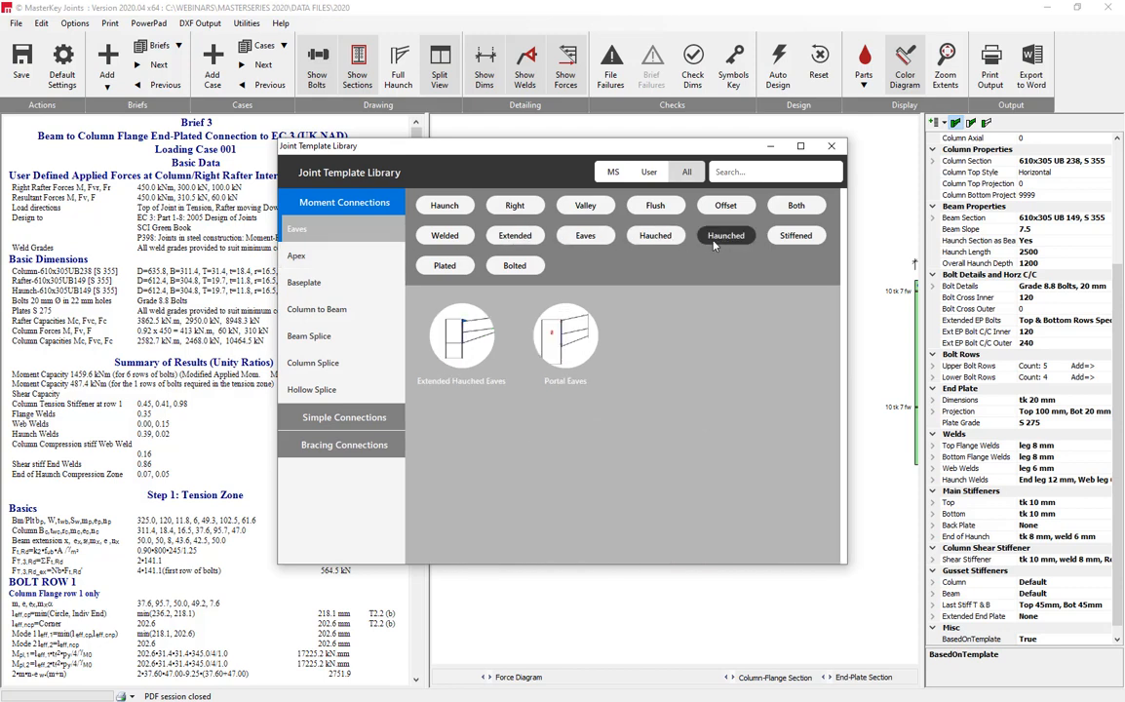
click(786, 238)
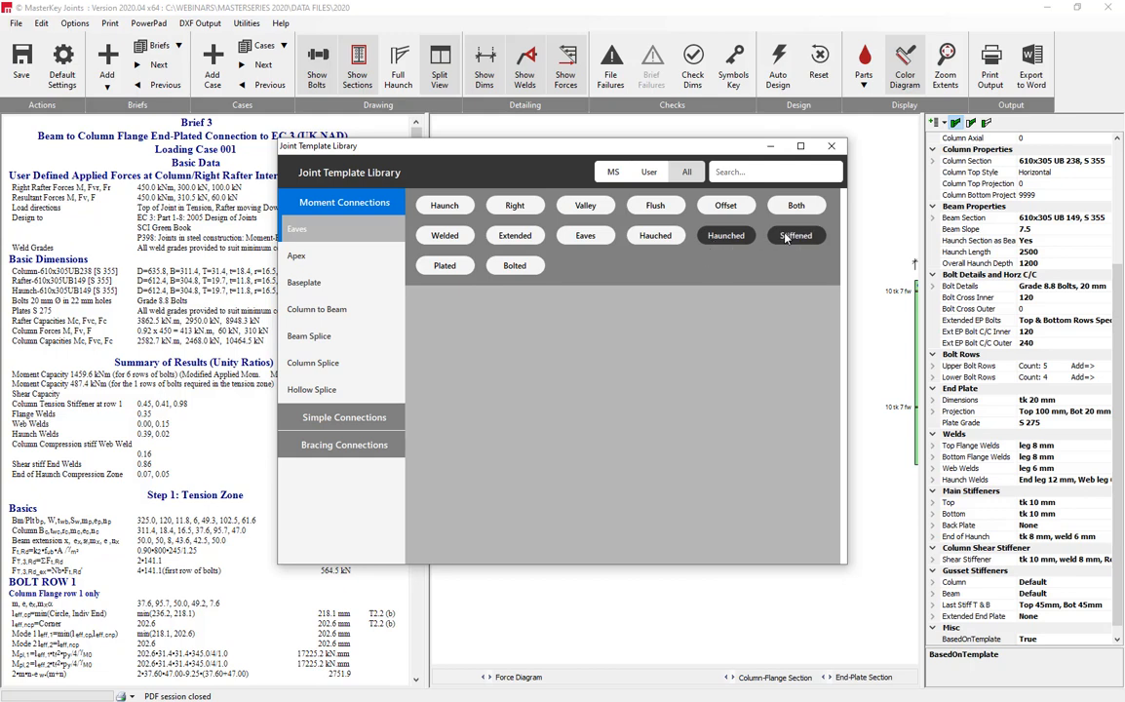
click(786, 238)
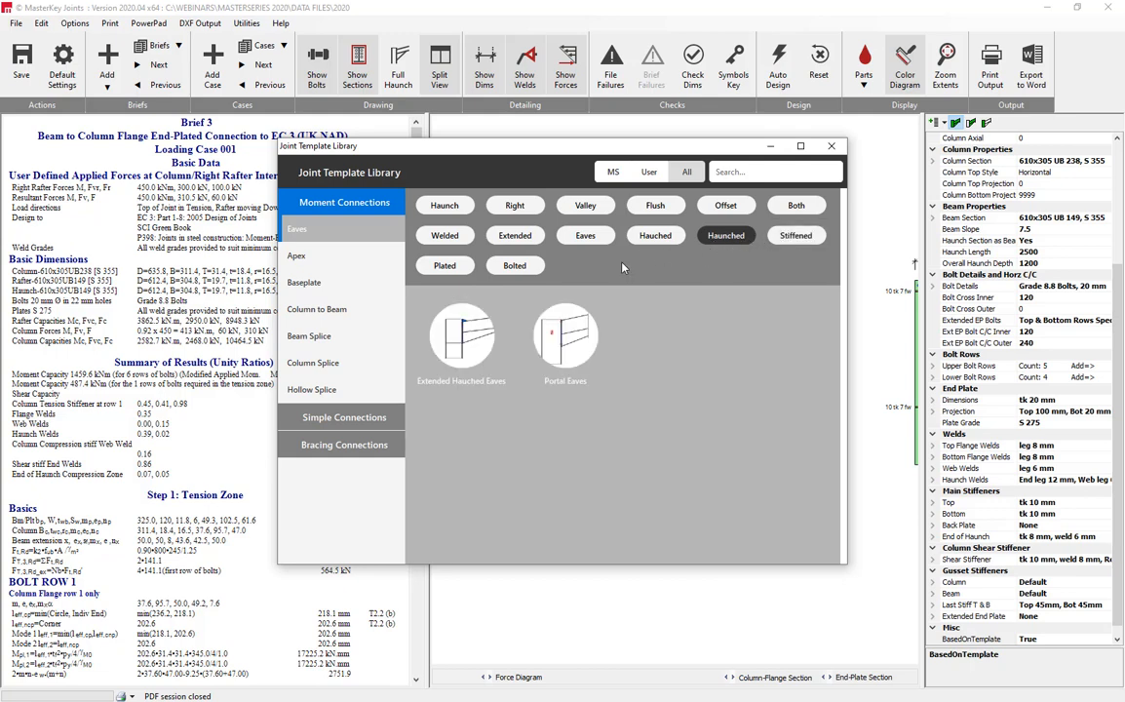
click(505, 239)
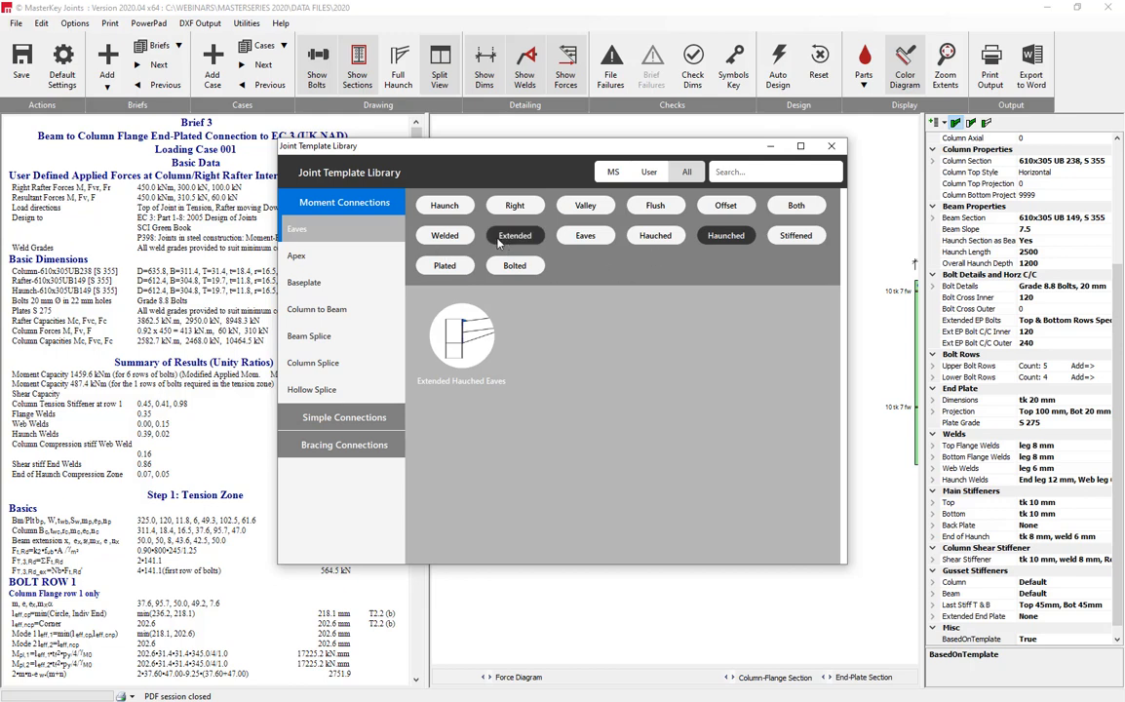
double_click(463, 349)
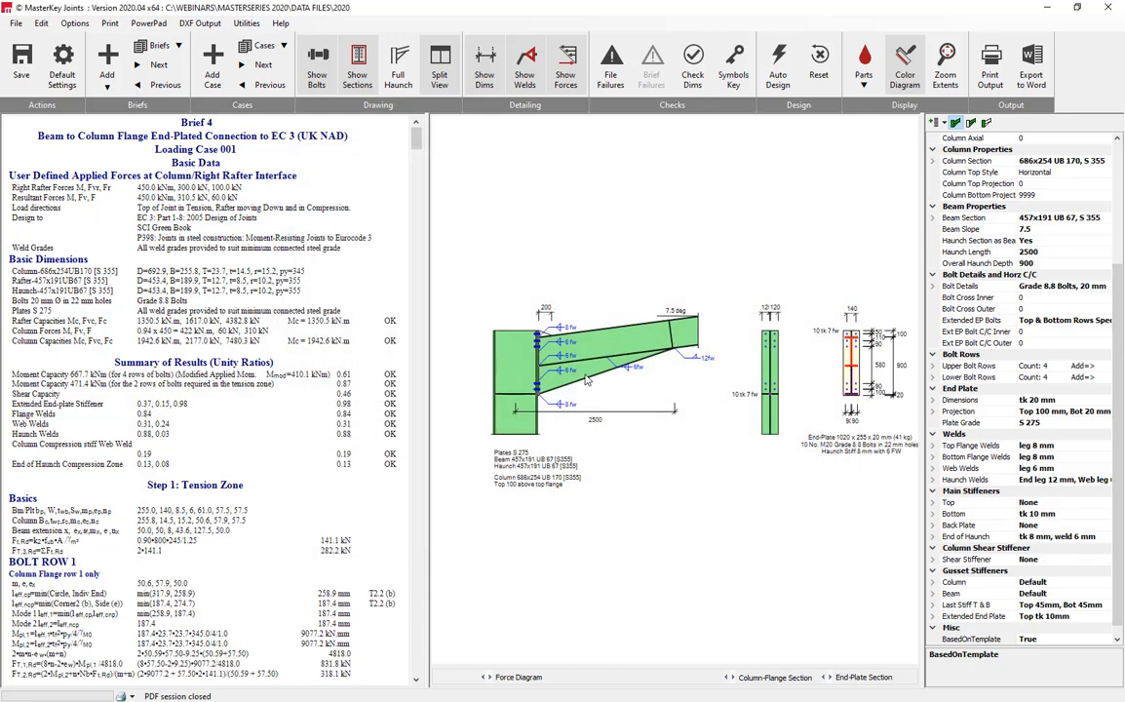
Set the haunch length of the extended haunched eaves connection to 1000 mm
scroll(554, 360, up, 2)
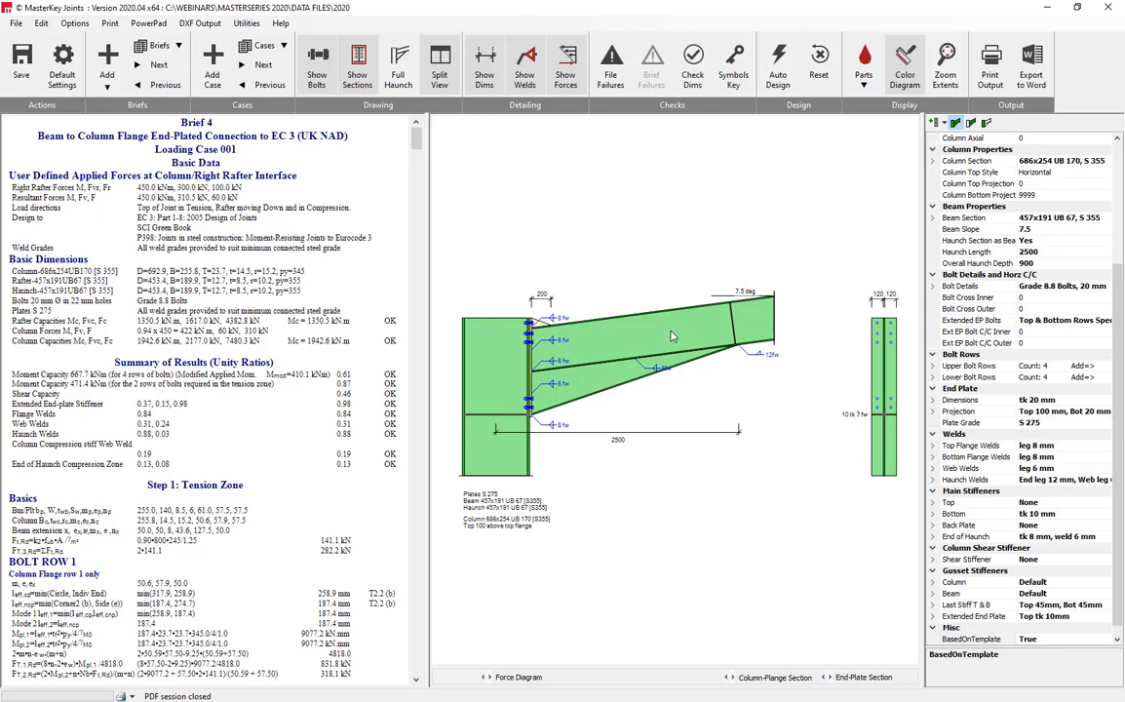
click(610, 381)
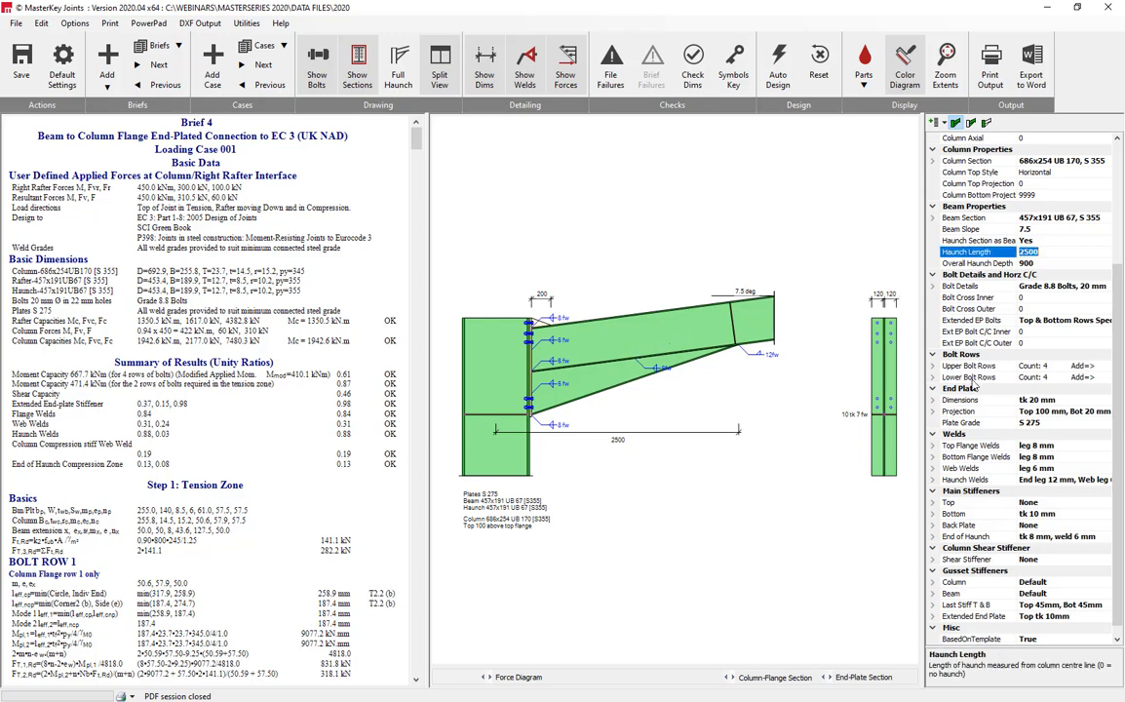
text(100)
key(Return)
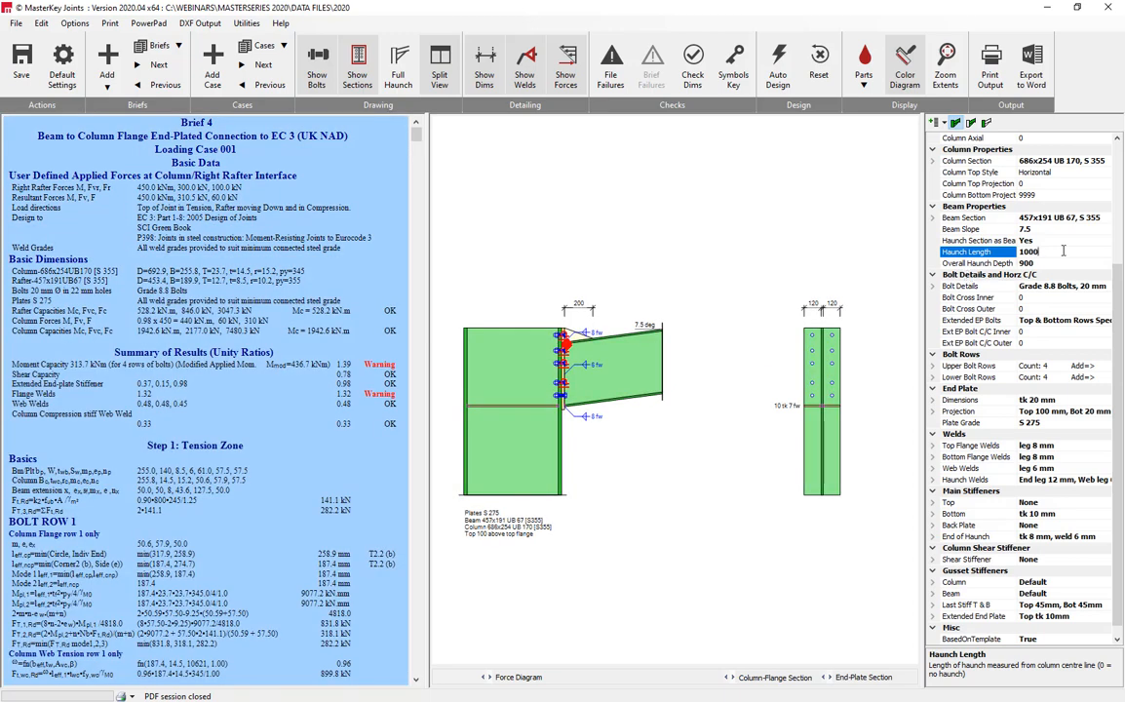
key(Return)
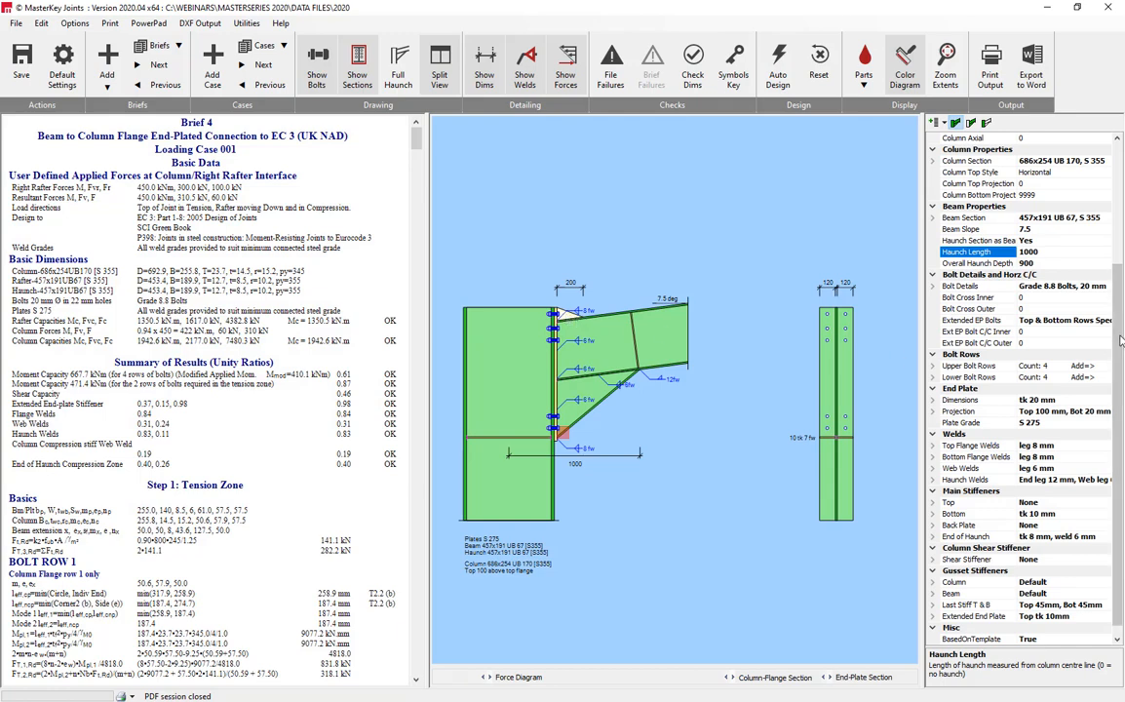
Examine the dimension settings of the beam and column gusset stiffeners
scroll(958, 478, down, 1)
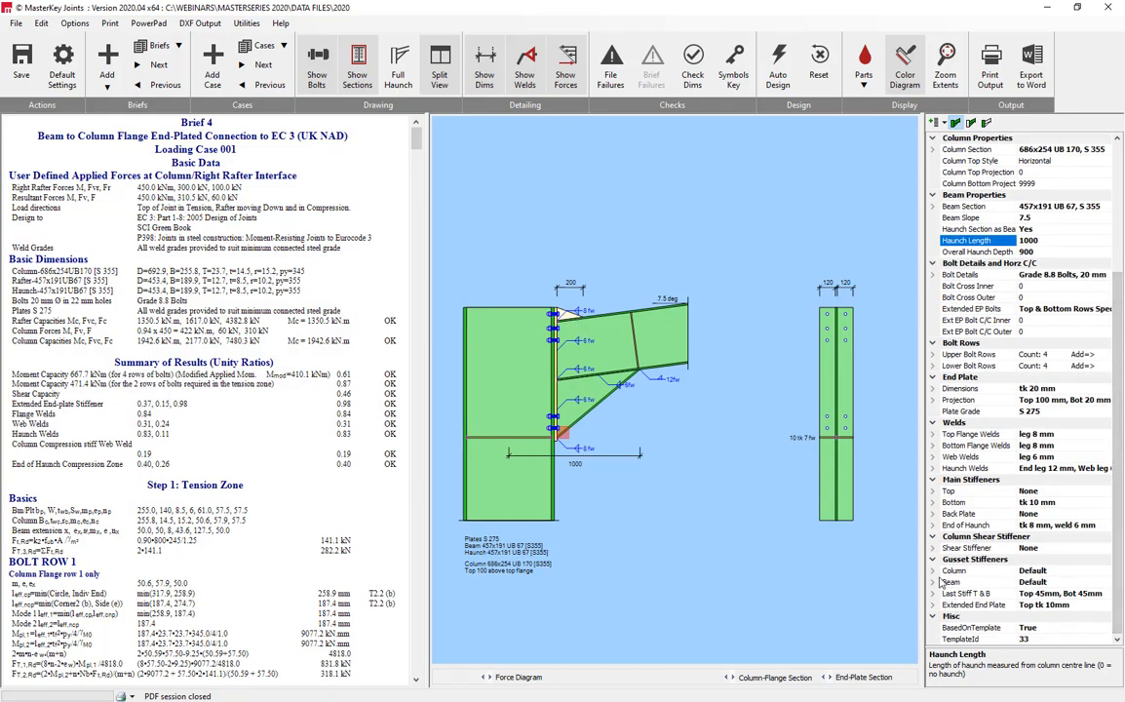
click(932, 583)
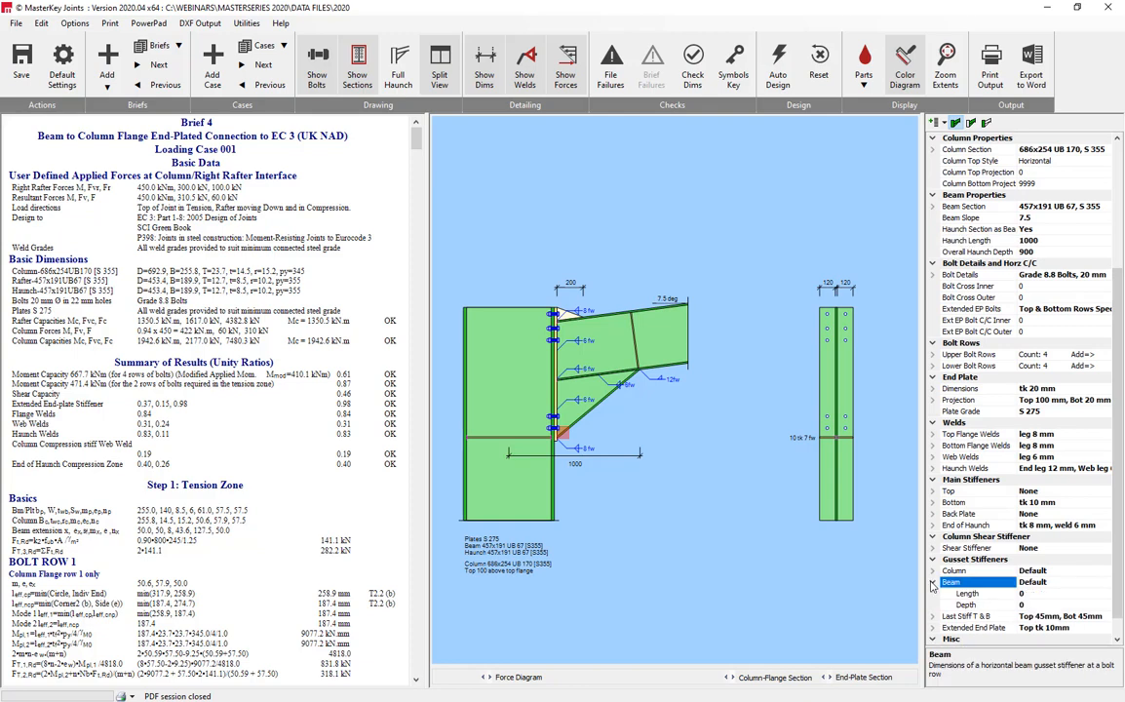
click(933, 571)
click(932, 571)
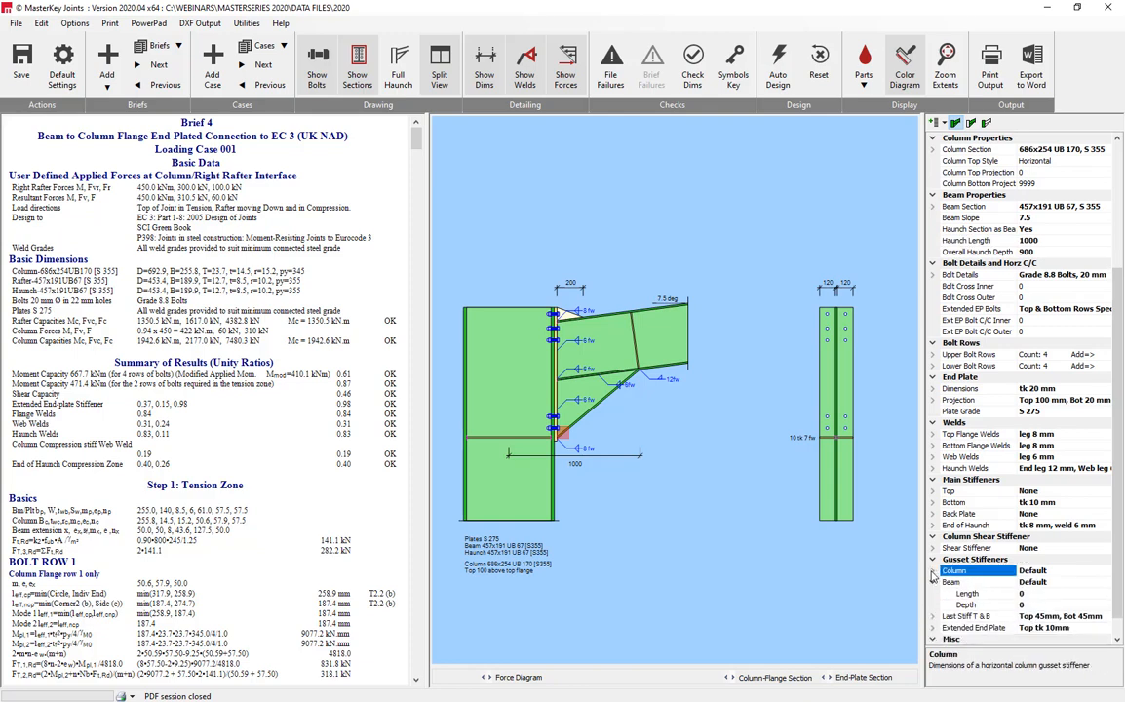
click(933, 582)
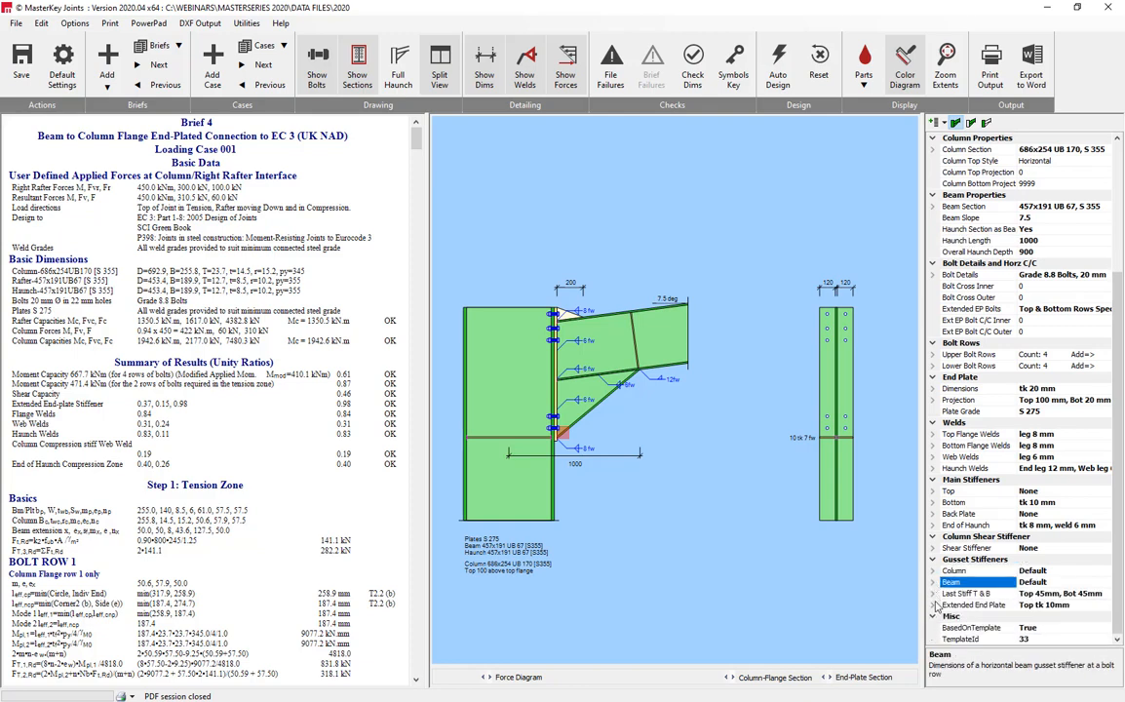
Set the top thickness of the extended end plate gusset stiffener to 0 and run the dimensional checks
click(933, 604)
click(1038, 549)
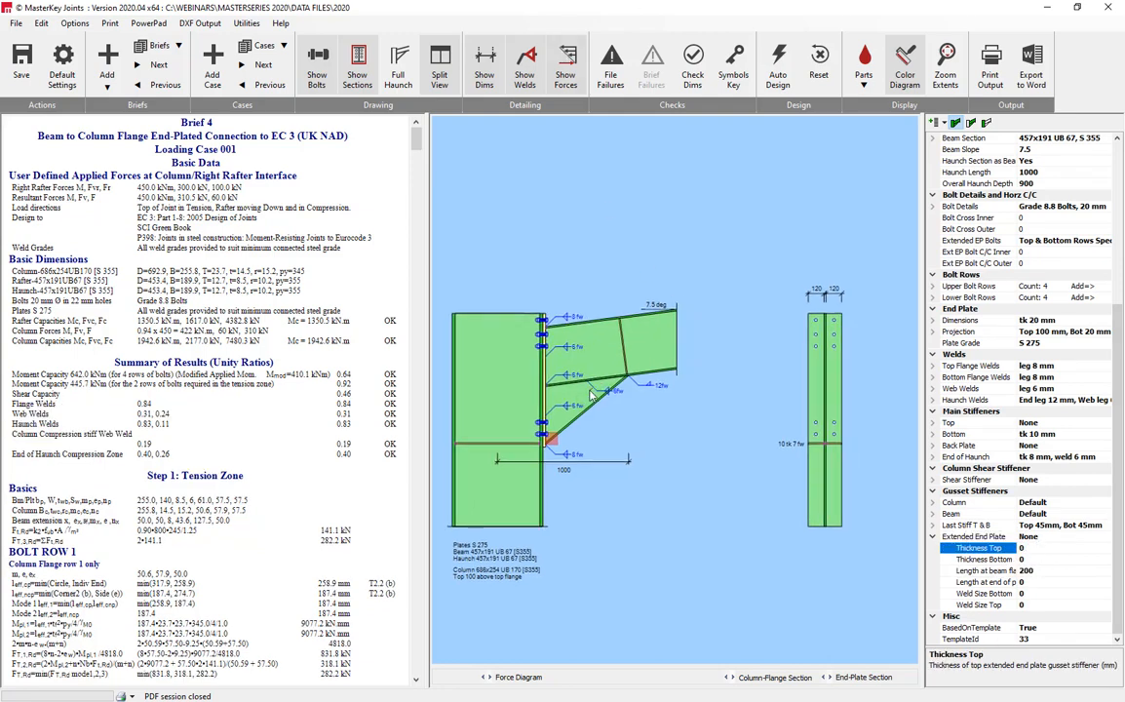
middle_drag(630, 366, 630, 365)
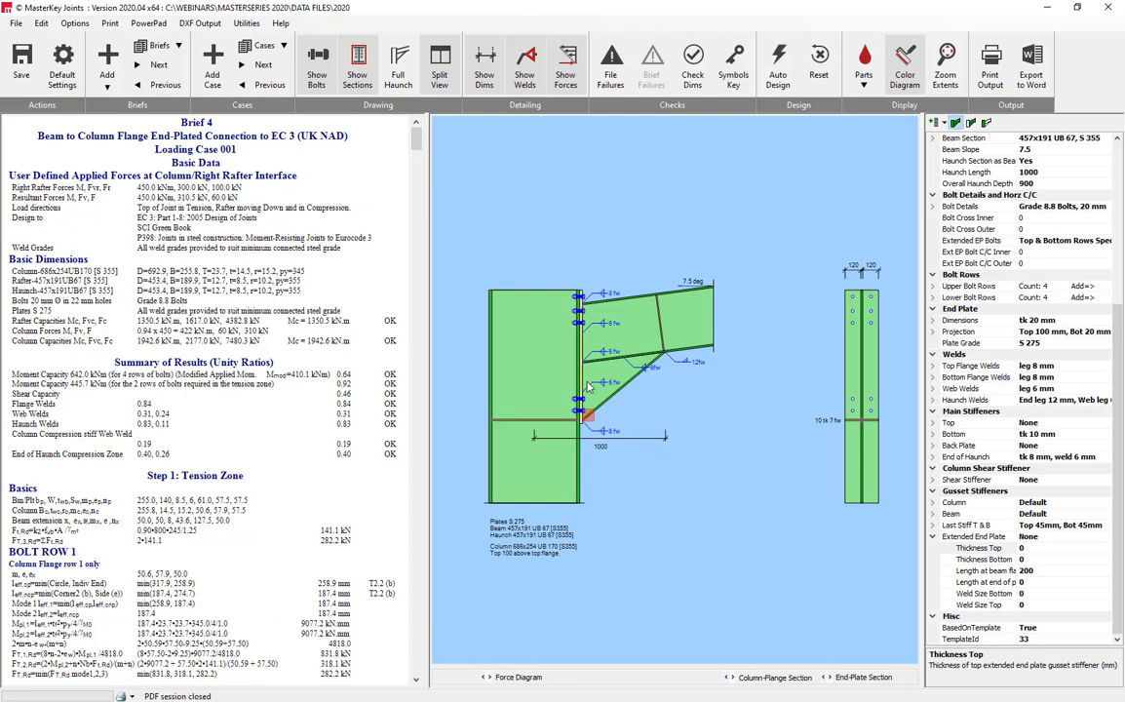
click(688, 60)
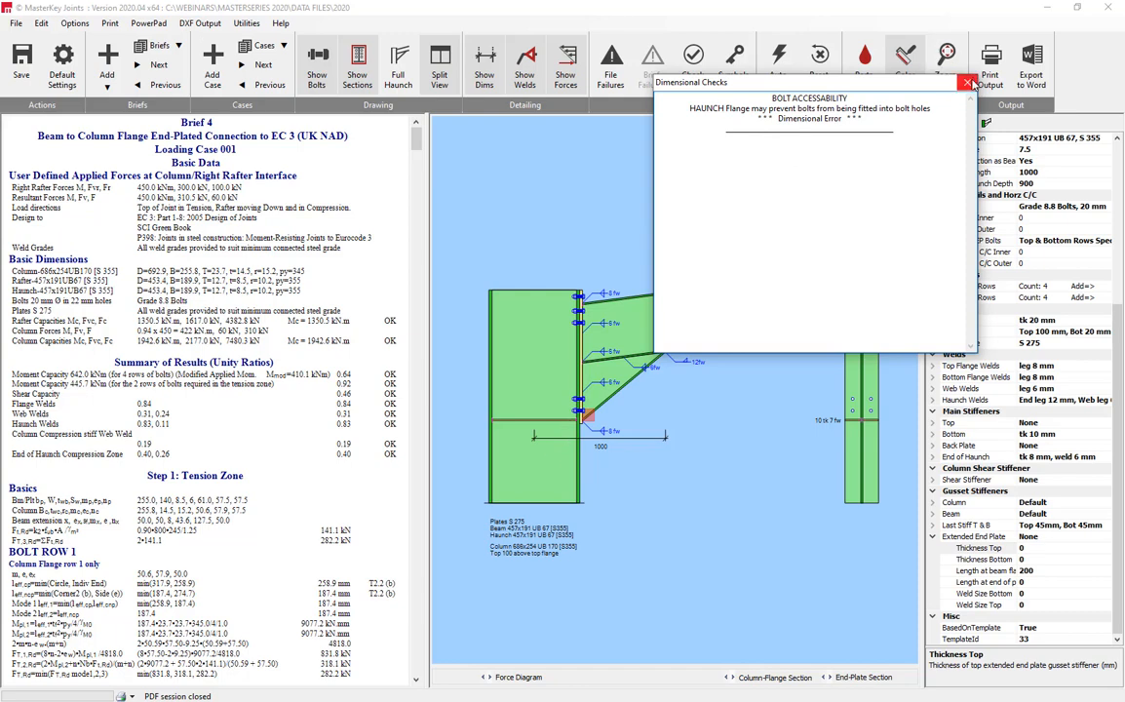
click(969, 84)
Set the spacing of the first lower bolt row to 120 mm, and increase it further to 150 mm
scroll(1120, 376, up, 1)
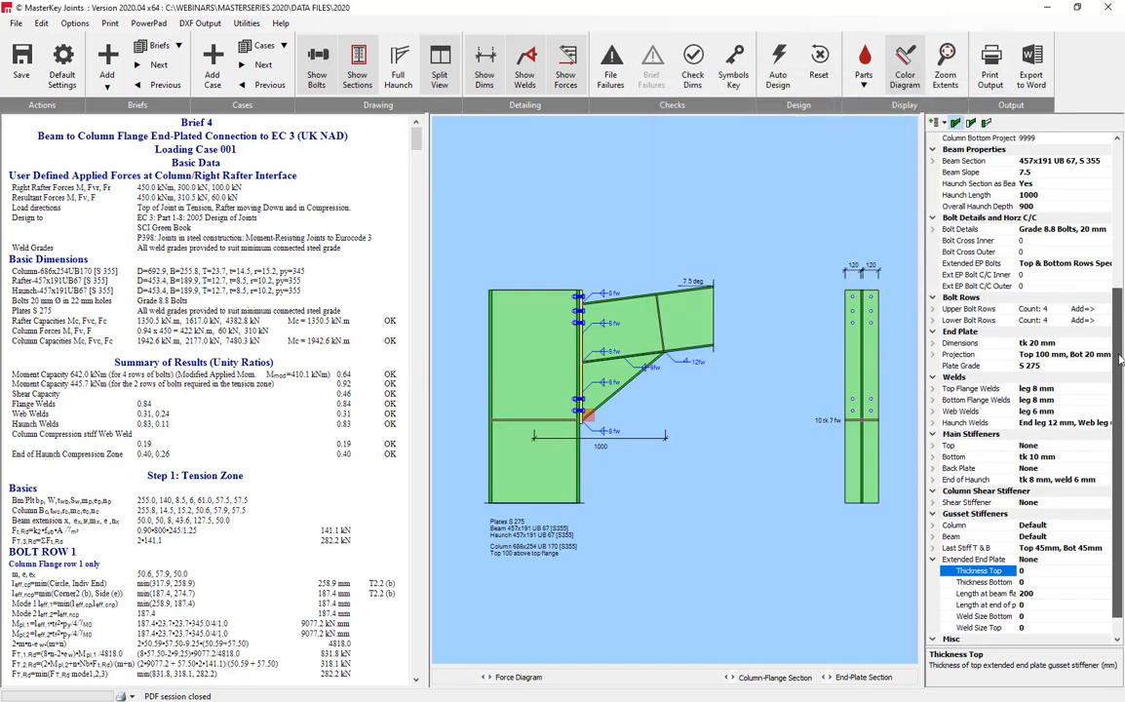
click(933, 332)
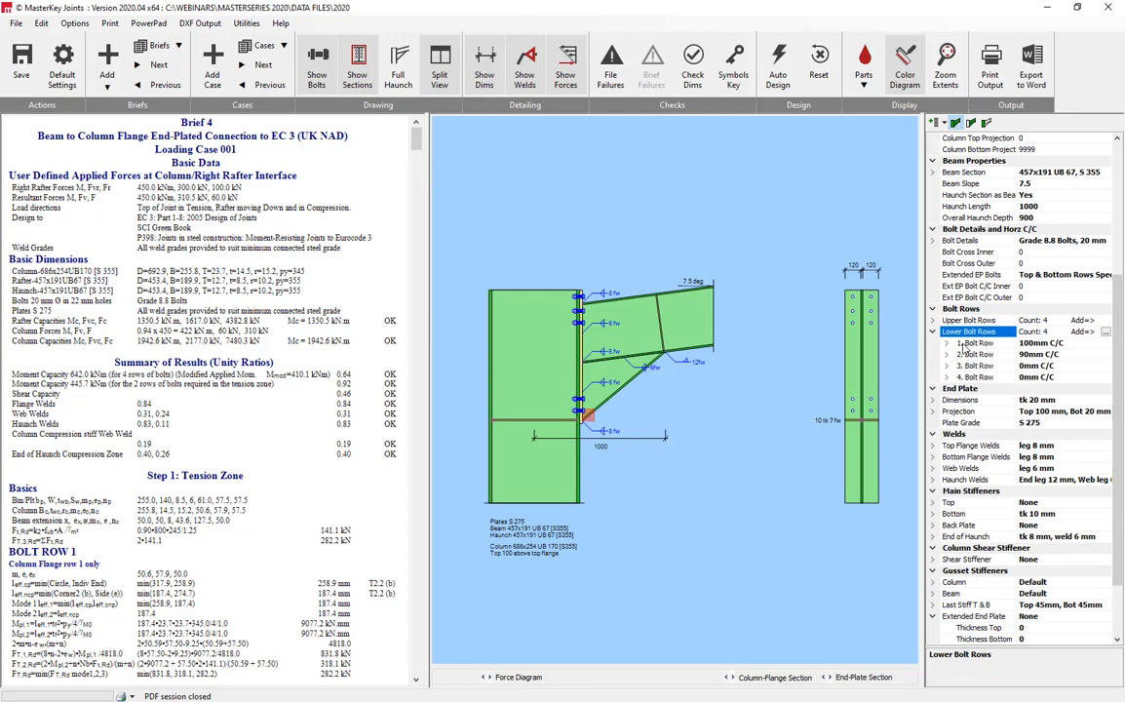
click(1023, 344)
text(120)
key(Return)
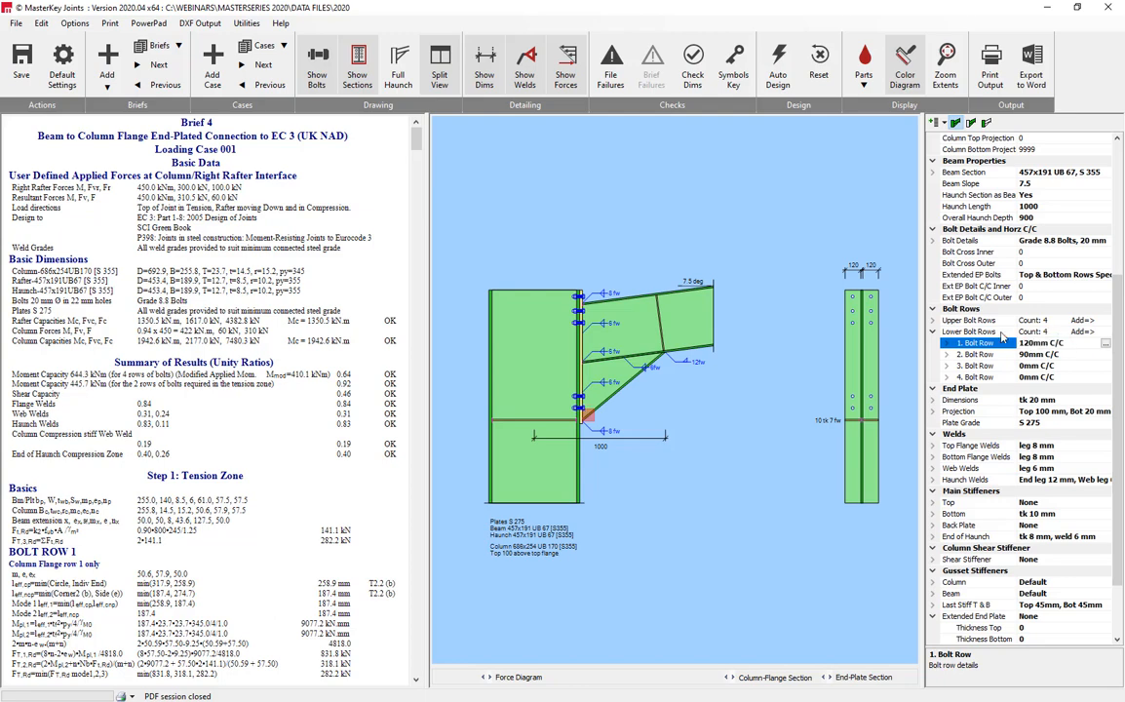
click(1074, 340)
text(150)
key(Return)
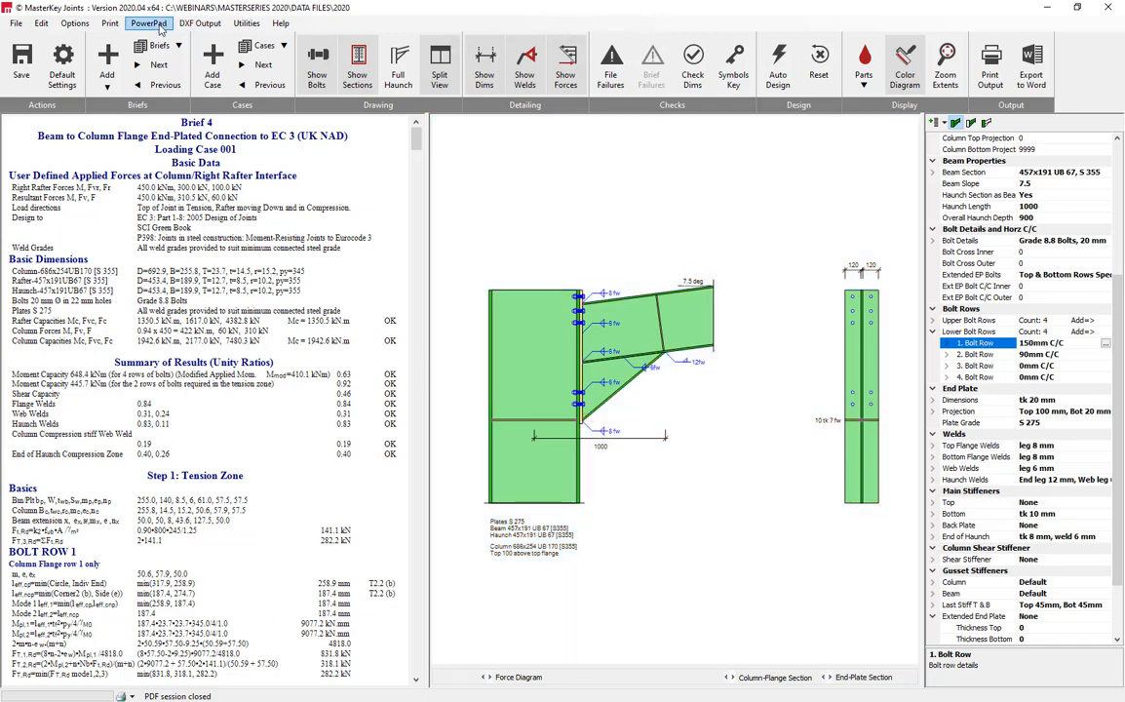
Start saving the joint as a user template named Short Haunch with the tags Haunched and Short
click(245, 23)
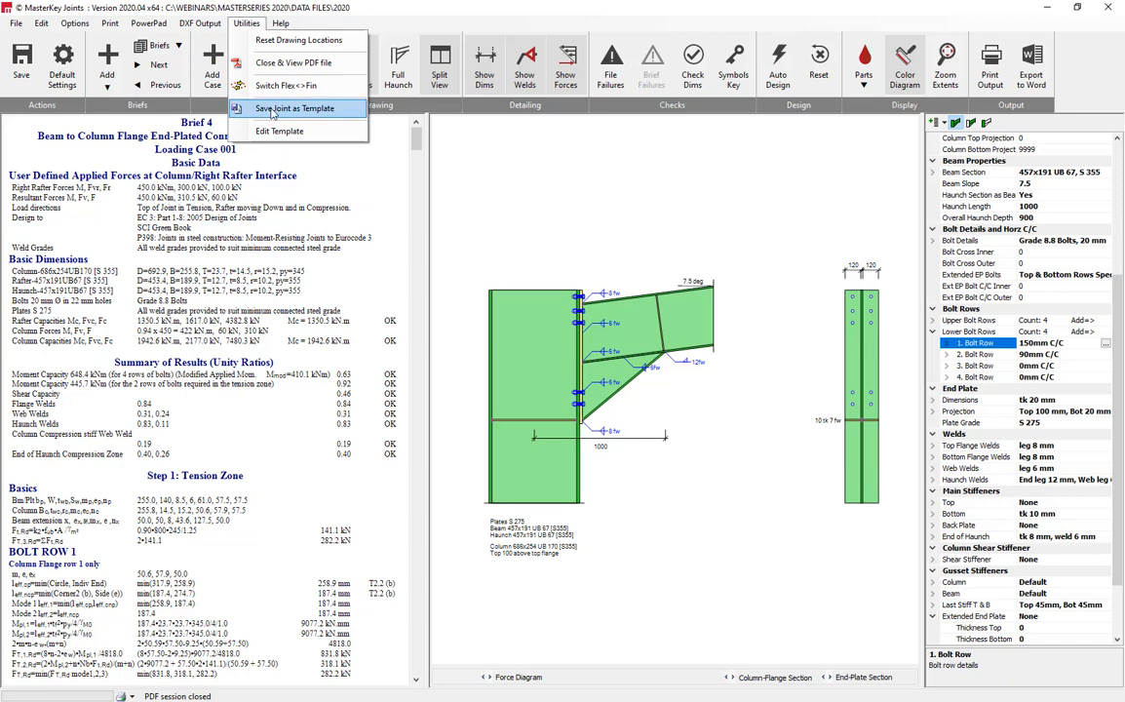
click(251, 109)
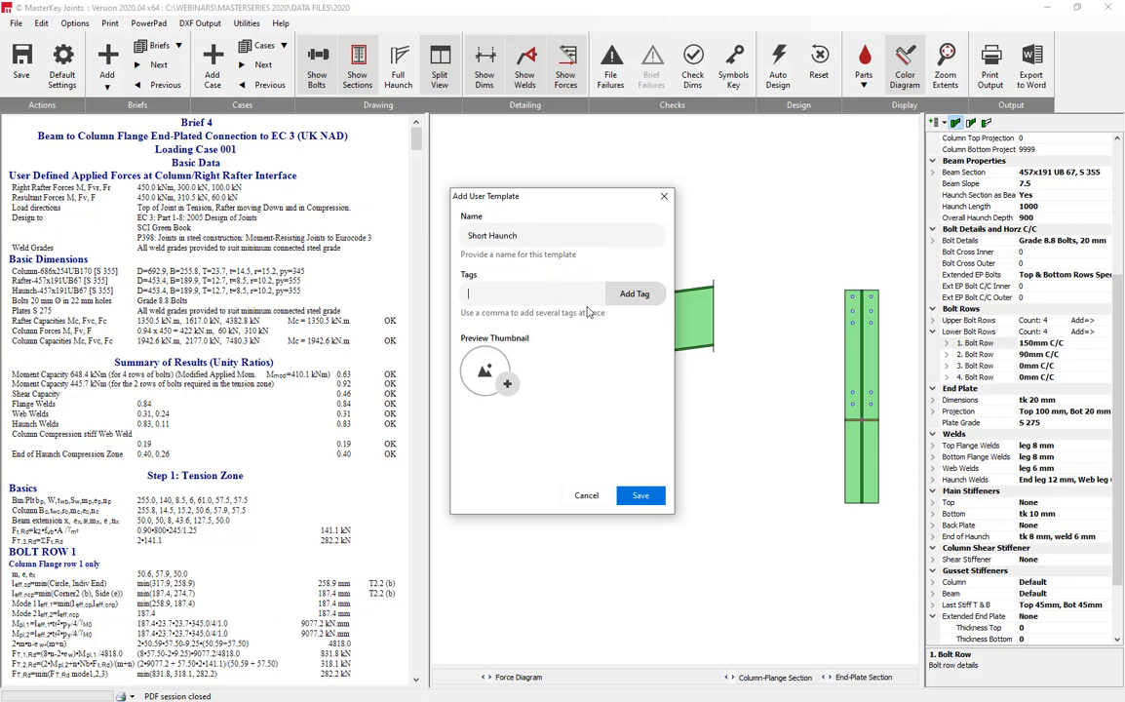
text(Hauched)
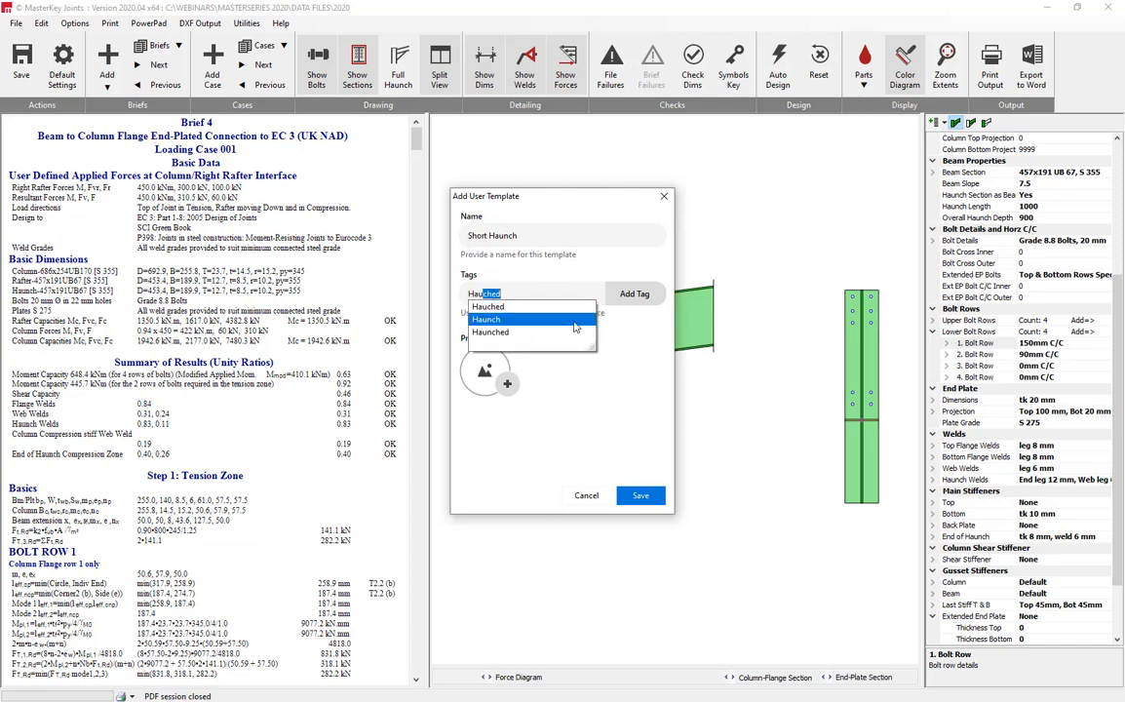
click(556, 335)
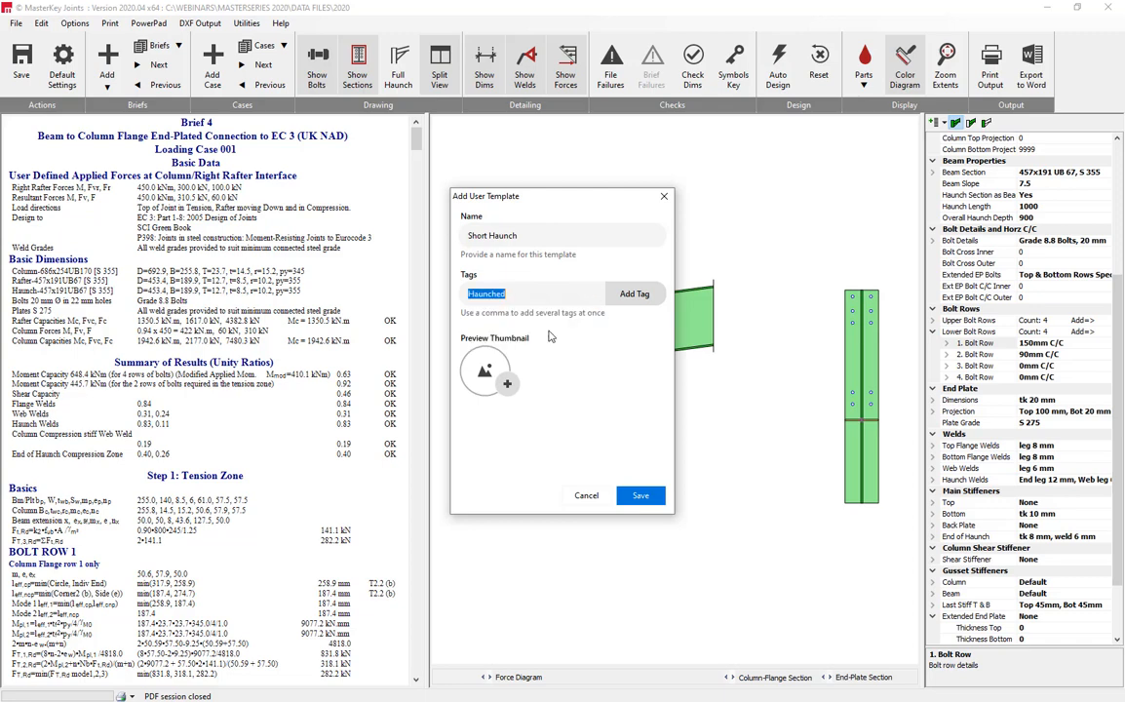
click(633, 294)
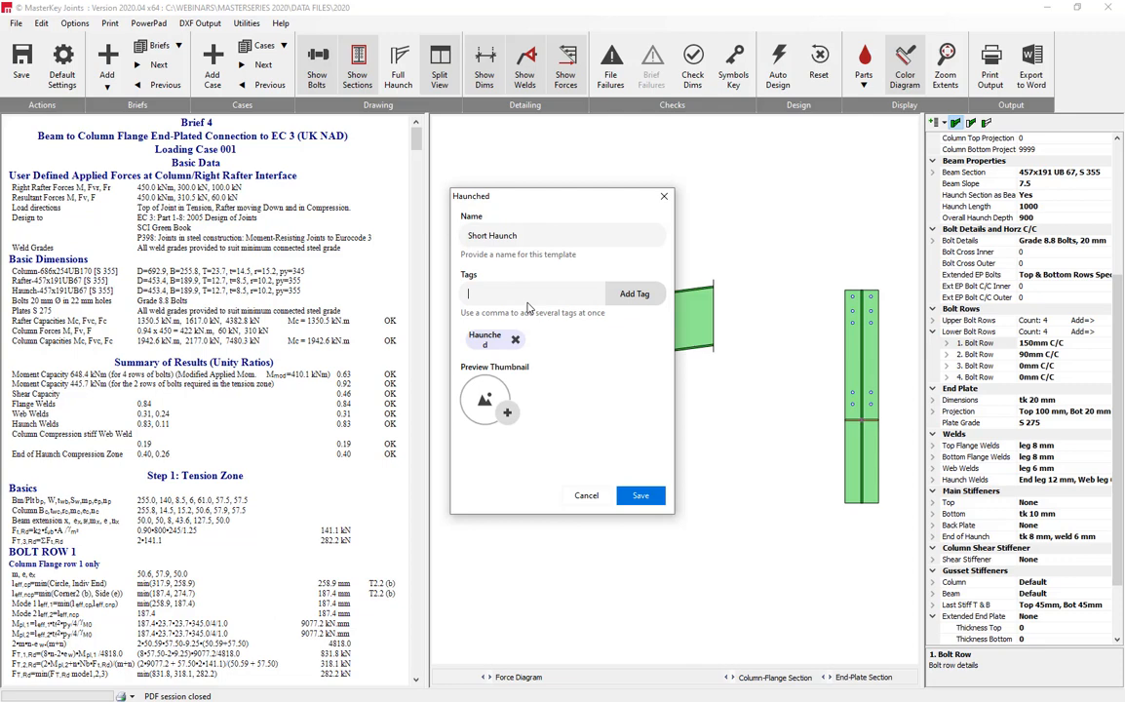
text(Sho)
click(629, 297)
Capture a preview thumbnail framing the column and haunched beam, and save the user template
click(508, 413)
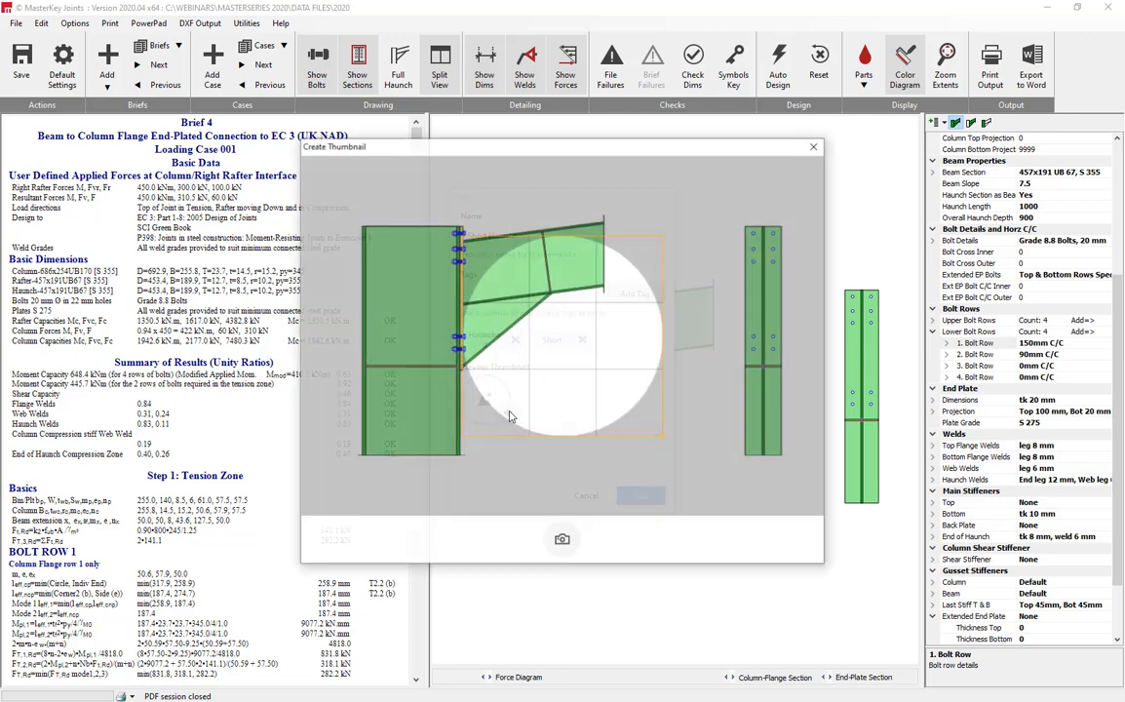
drag(499, 334, 410, 310)
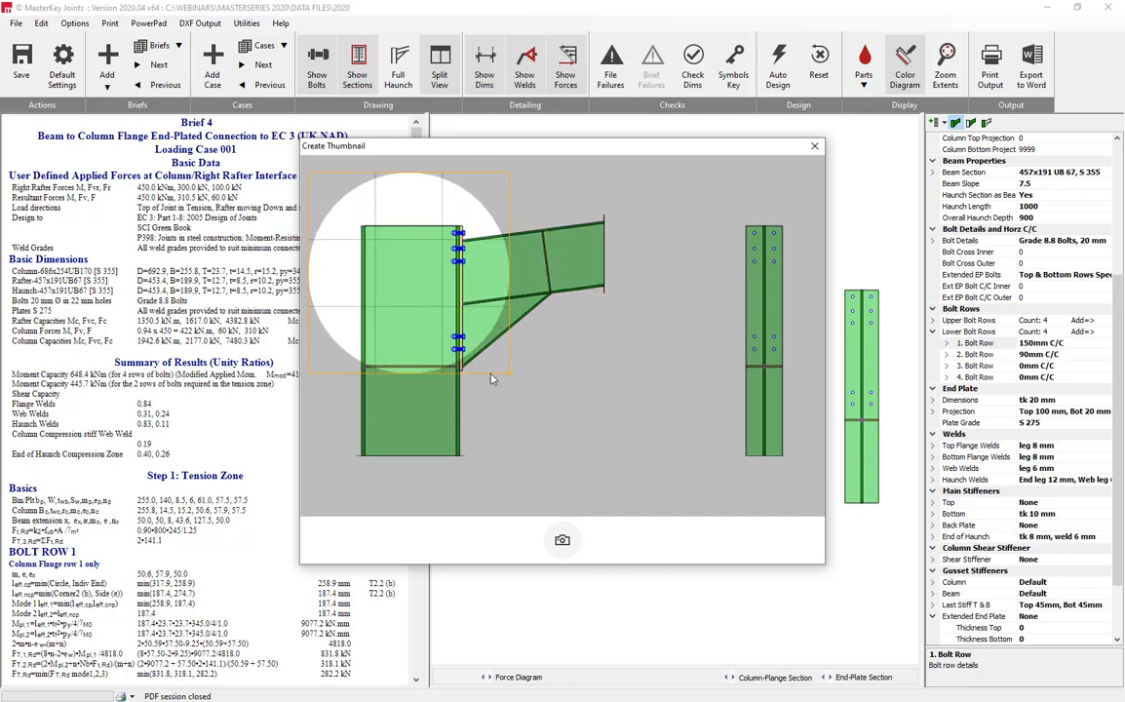
drag(510, 371, 695, 495)
drag(624, 445, 636, 429)
click(562, 539)
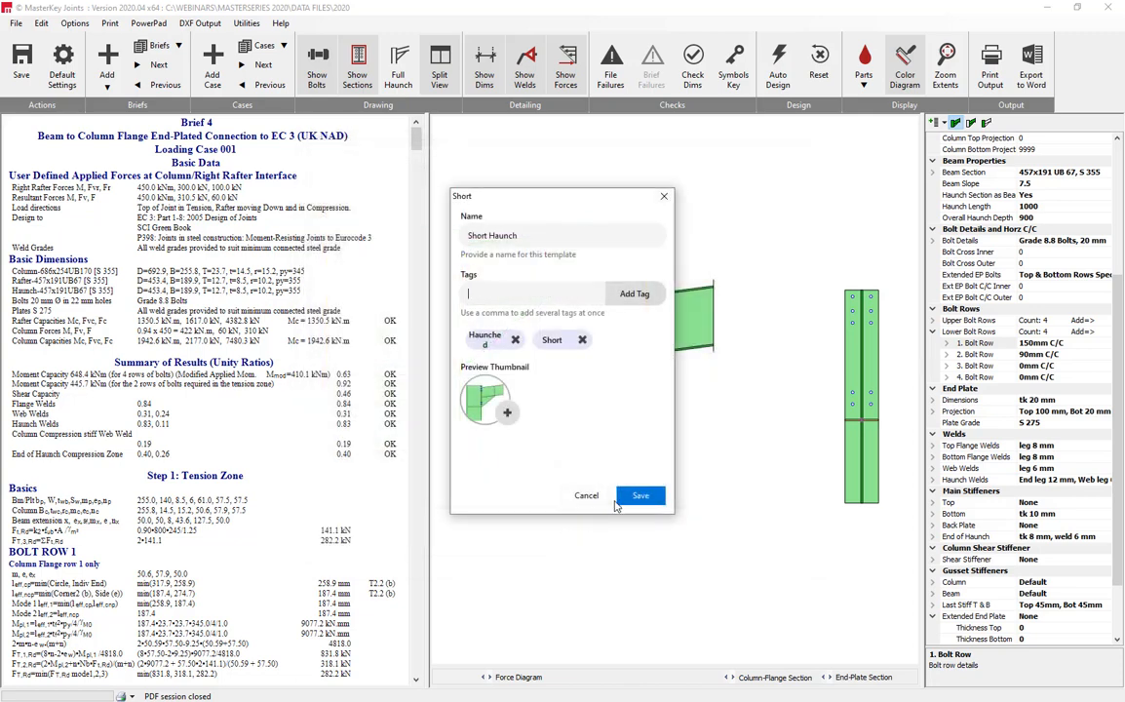
click(618, 499)
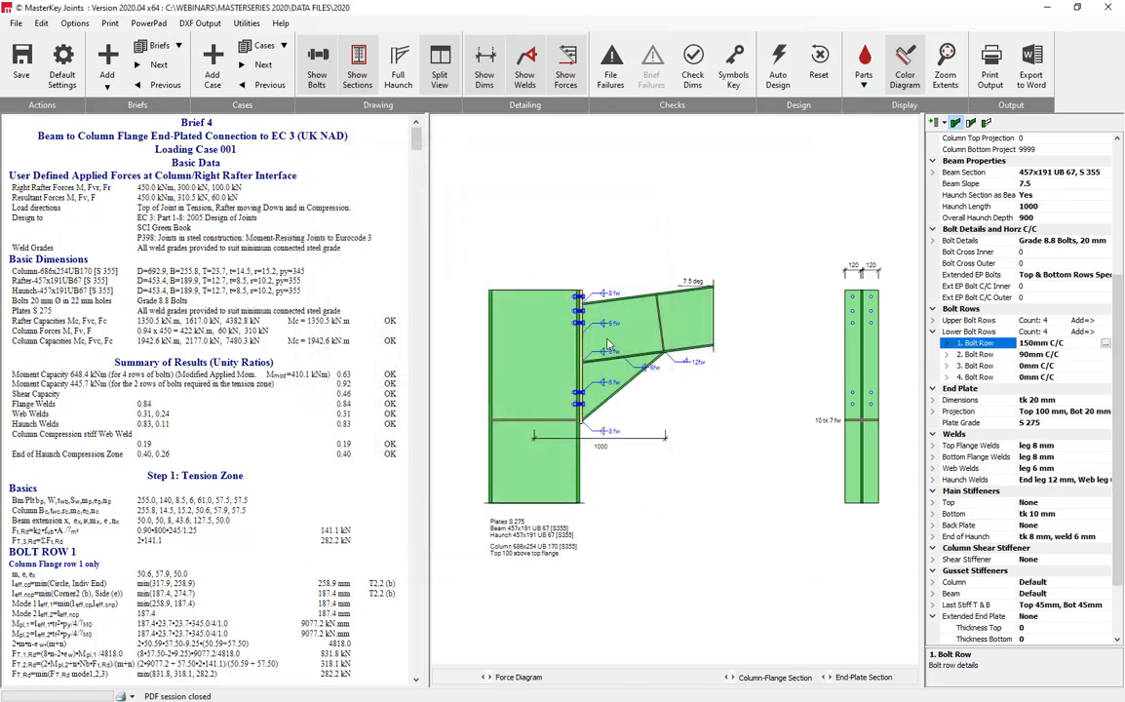
Compare the MS, User and All eaves templates in the Joint Template Library, and try filtering them by the Short tag
click(107, 60)
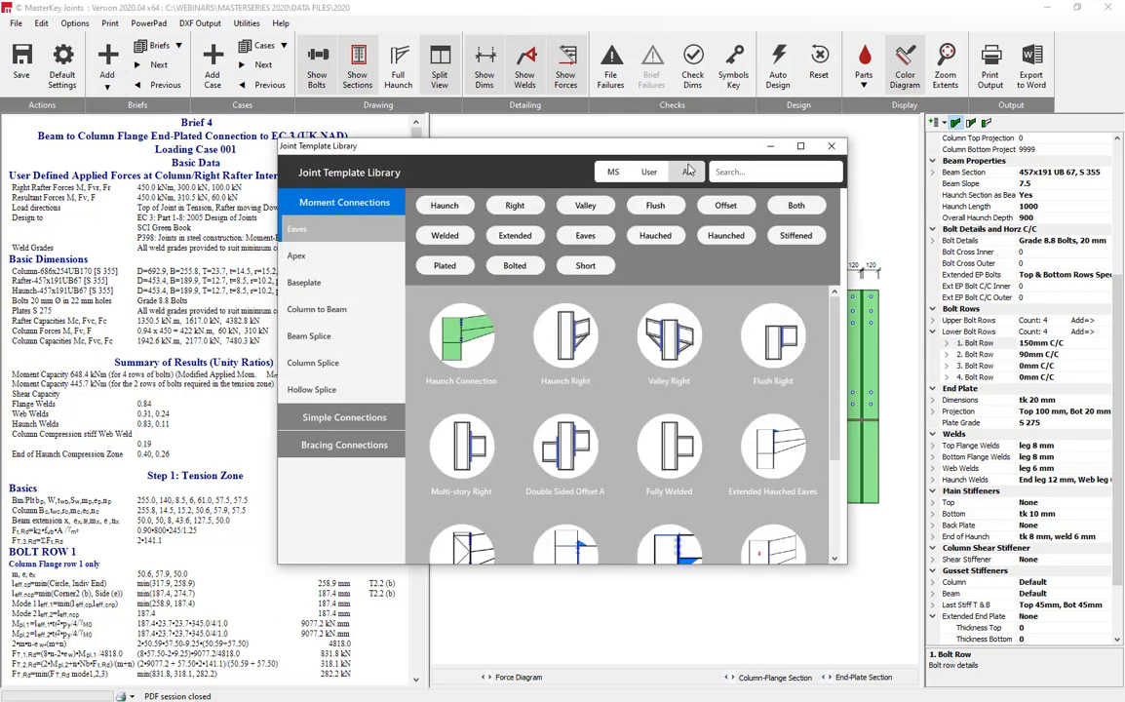
click(615, 172)
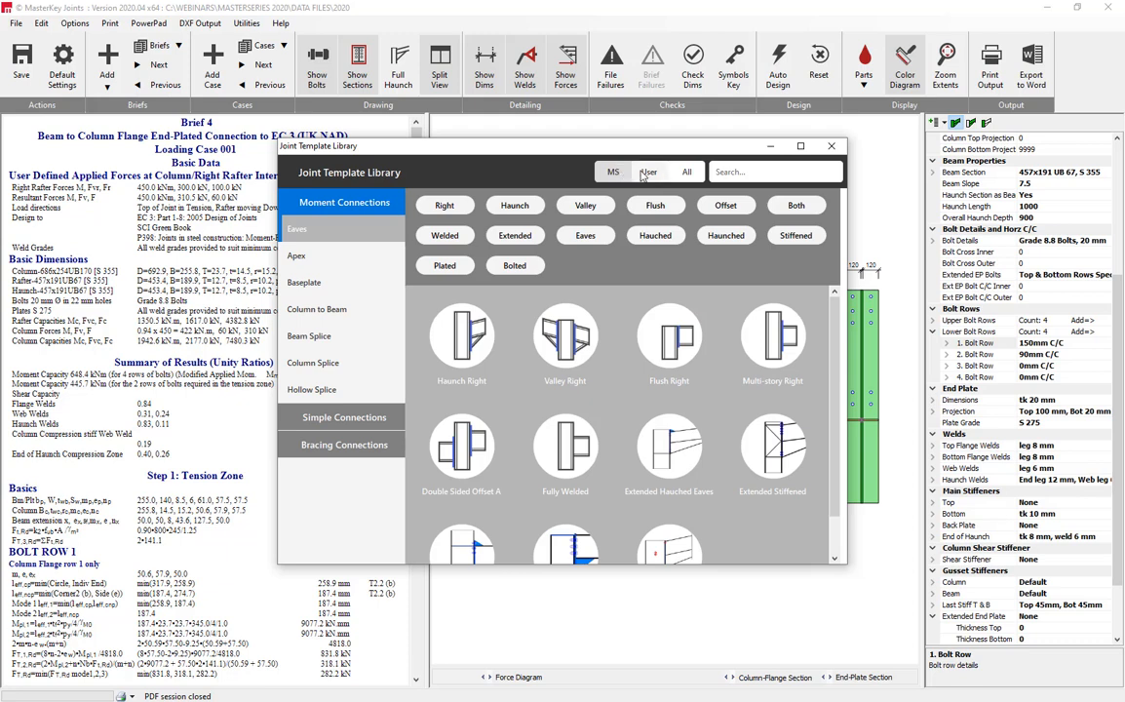
click(648, 173)
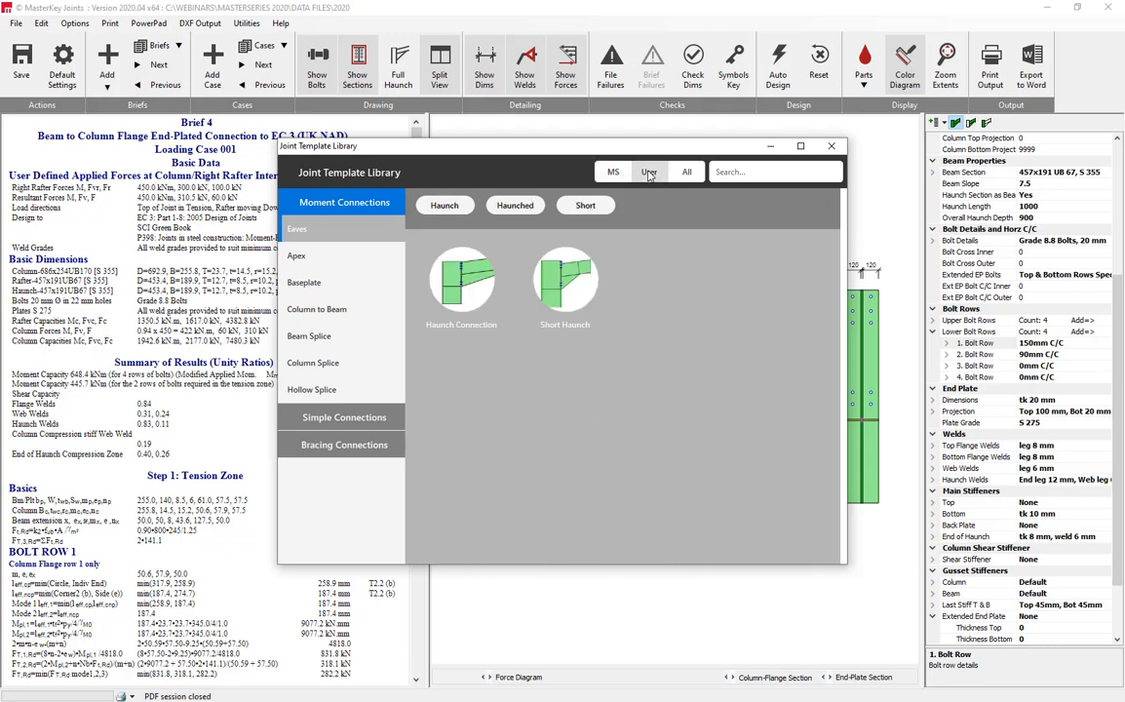
click(685, 171)
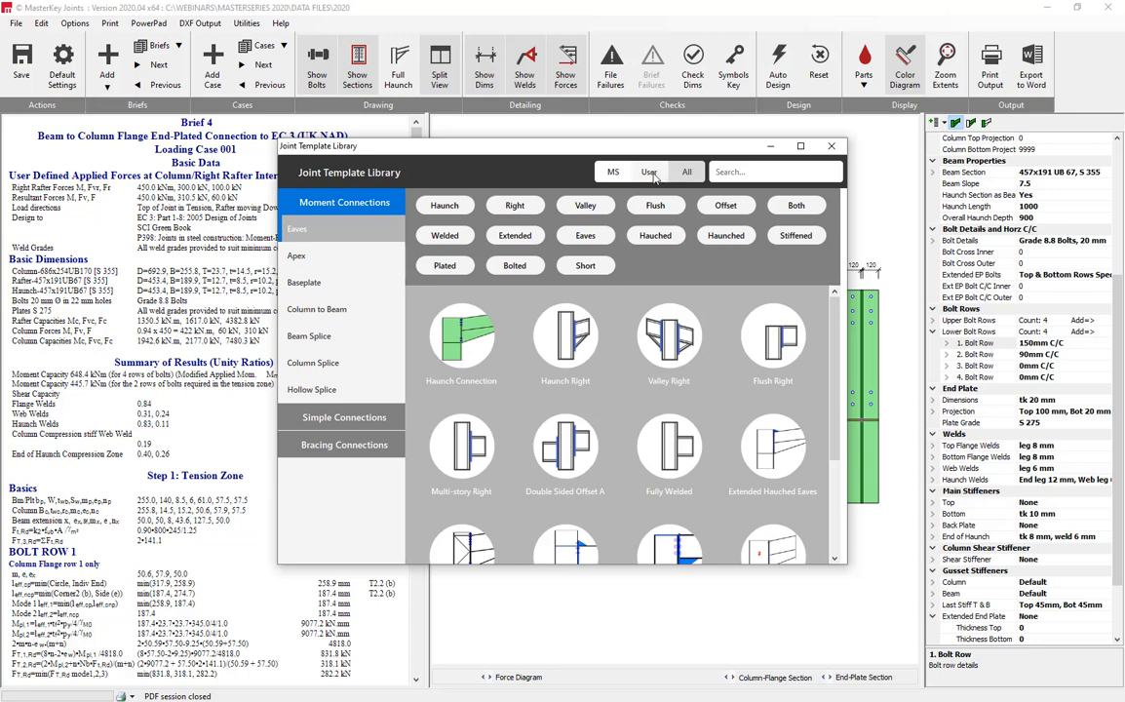
click(649, 172)
mouse_move(559, 254)
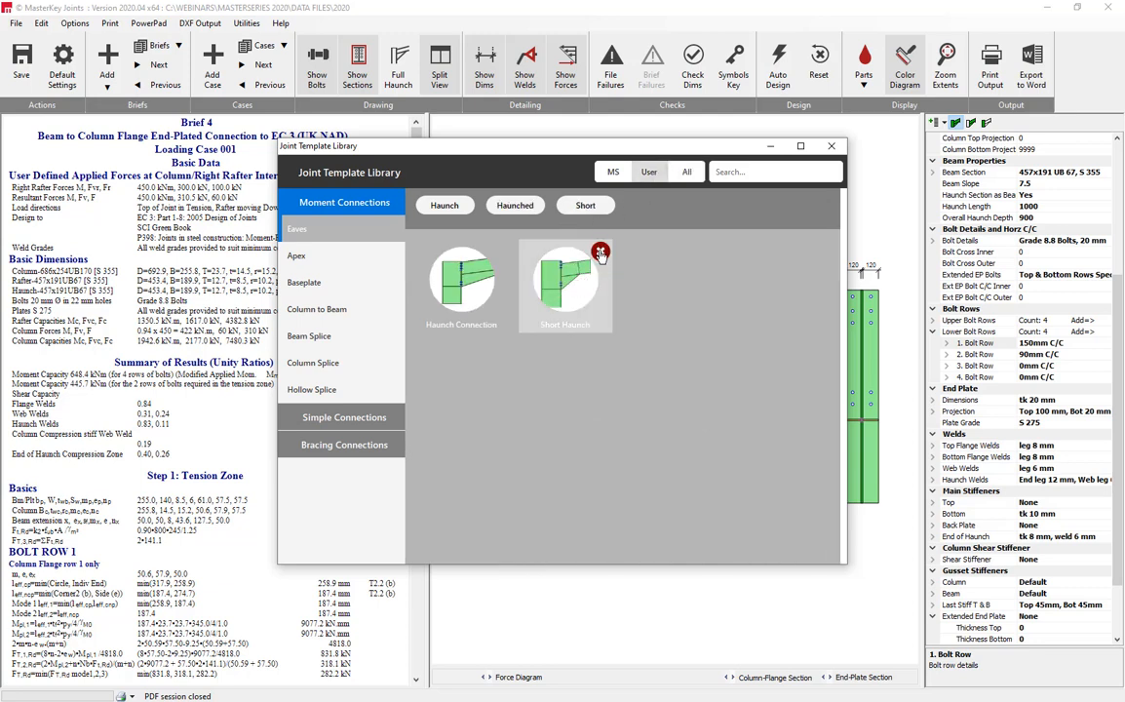
click(612, 172)
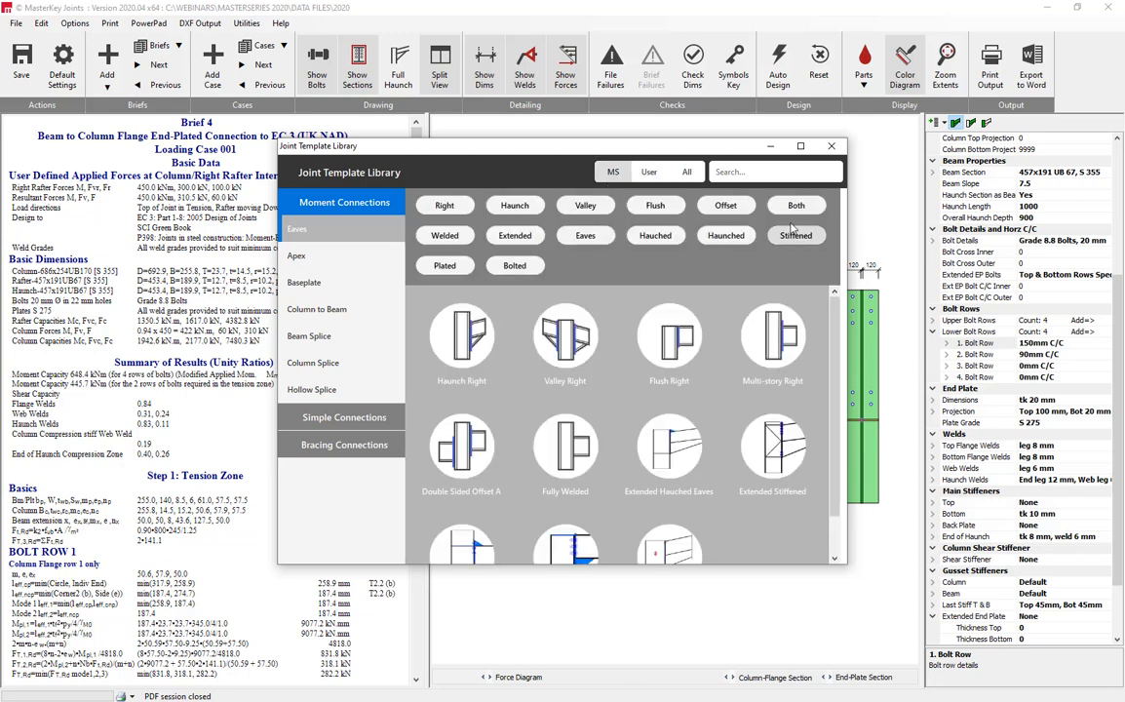
click(612, 172)
click(586, 267)
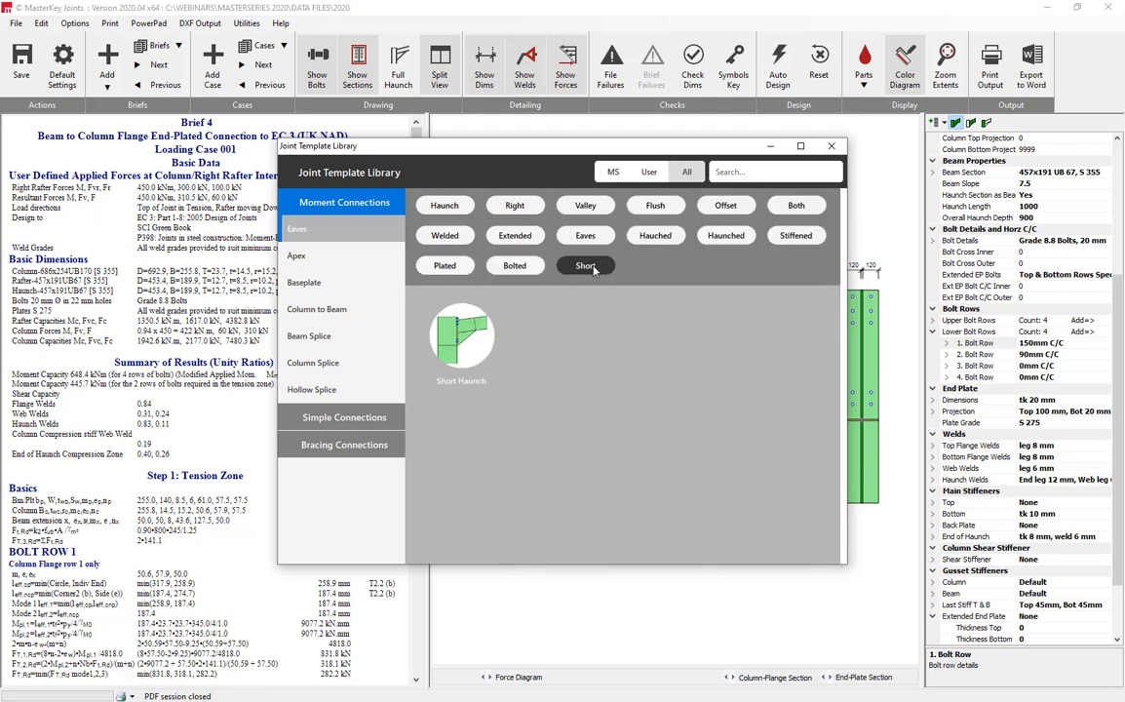
click(591, 268)
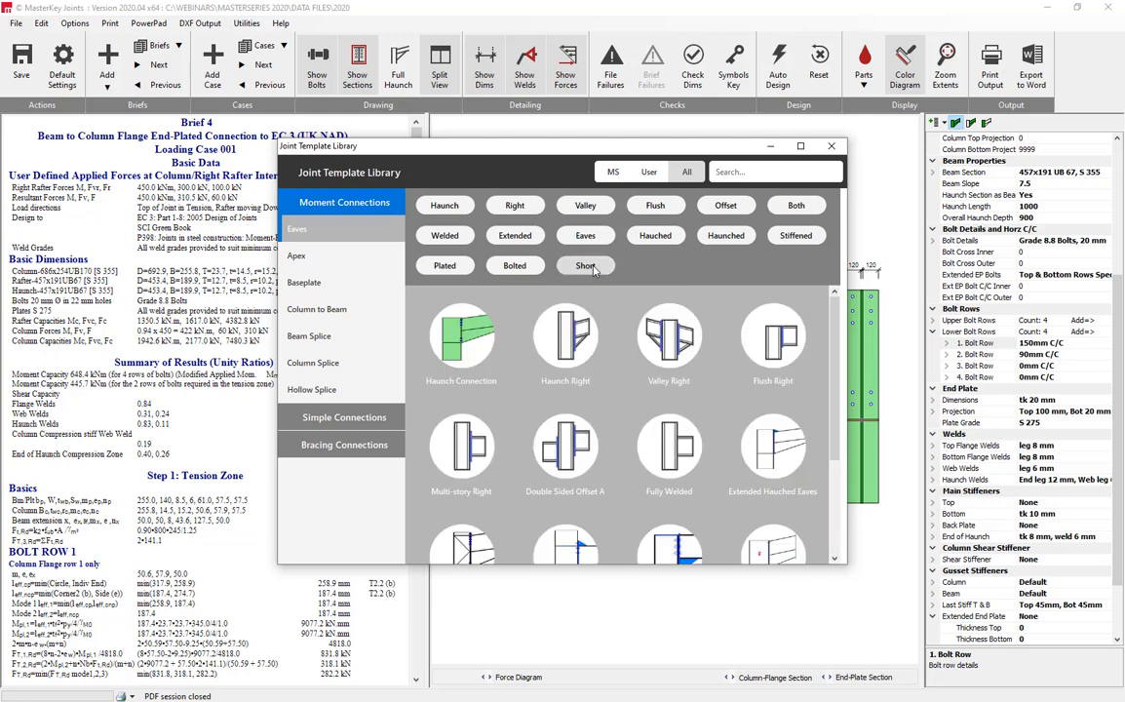
Browse the library's remaining moment categories plus the simple and bracing connection templates, and close the library
click(308, 253)
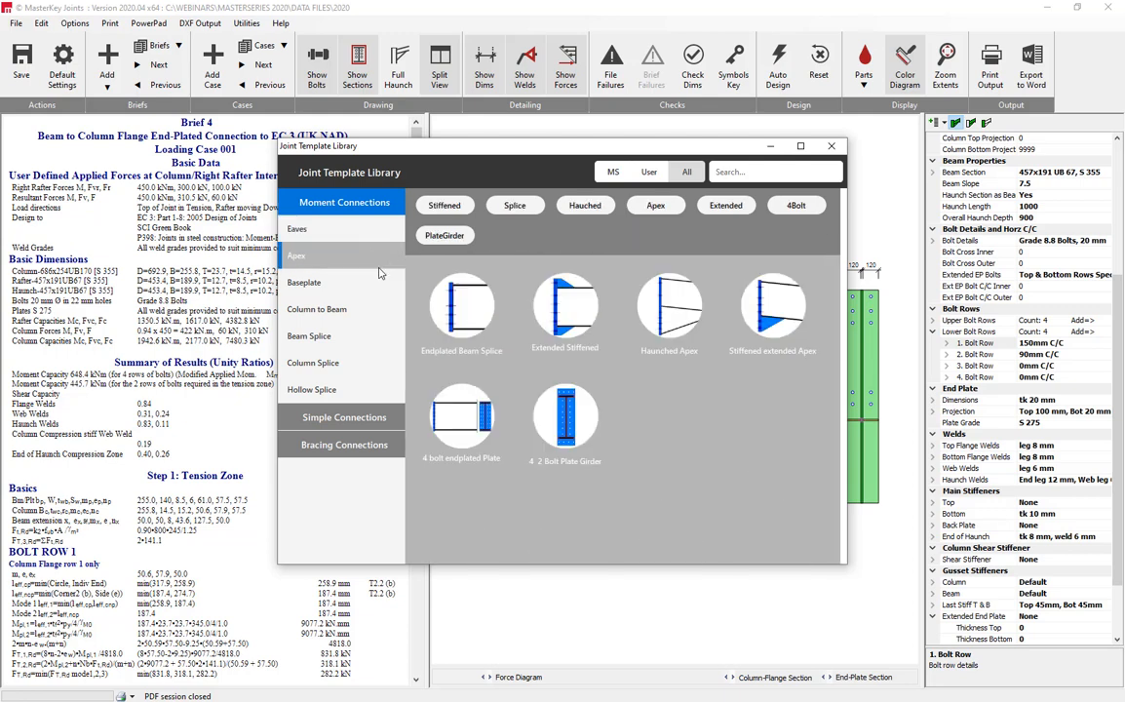
click(321, 284)
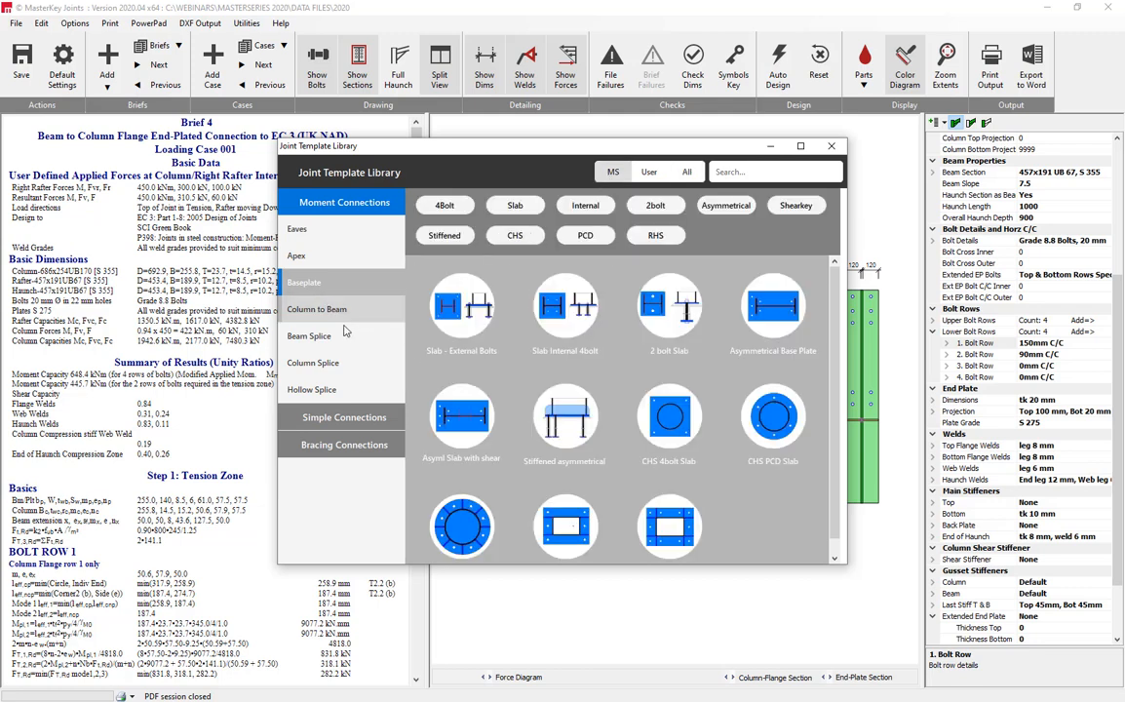
click(328, 311)
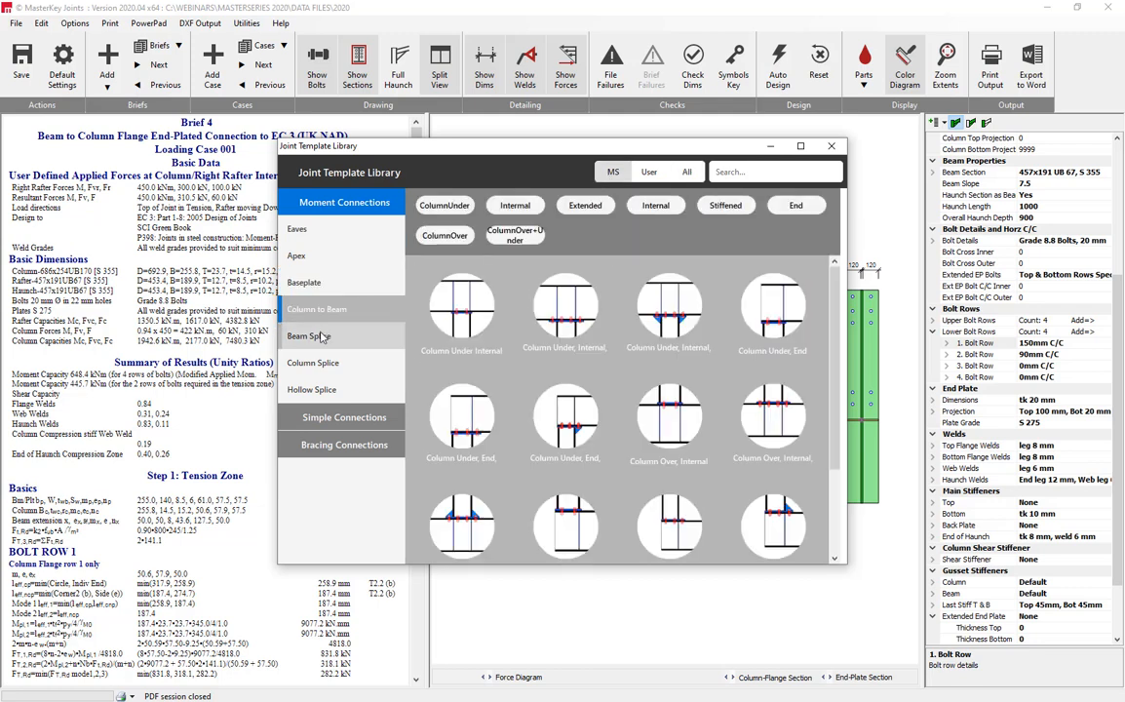
click(324, 336)
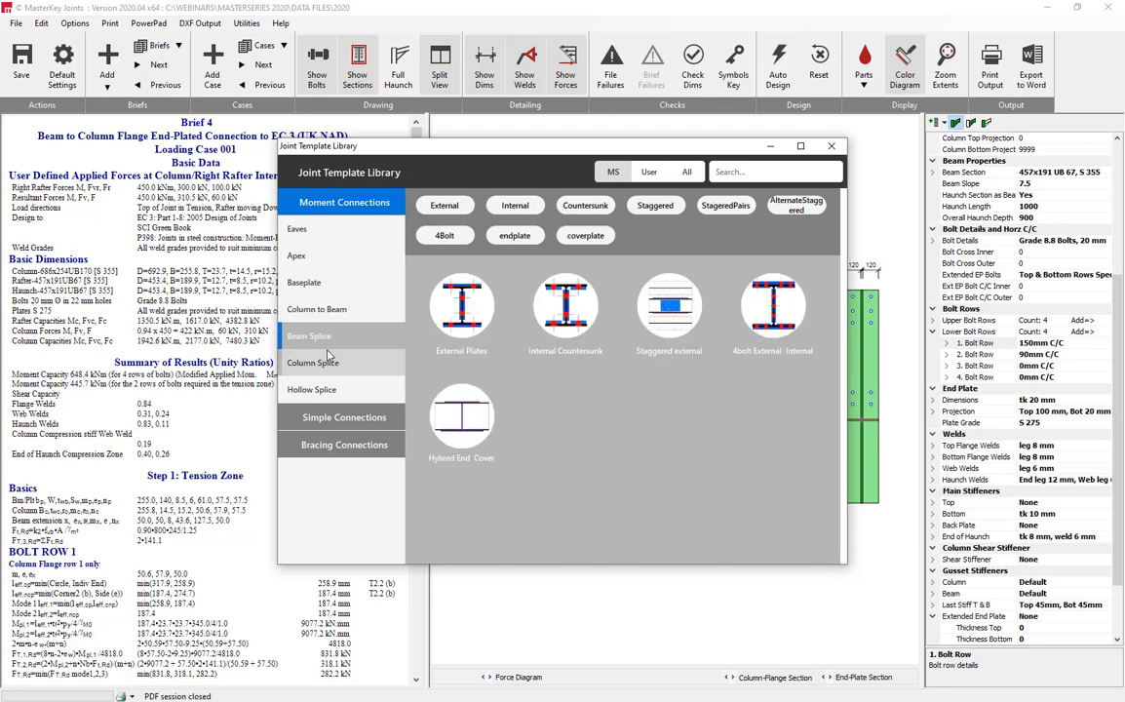
click(312, 389)
click(344, 417)
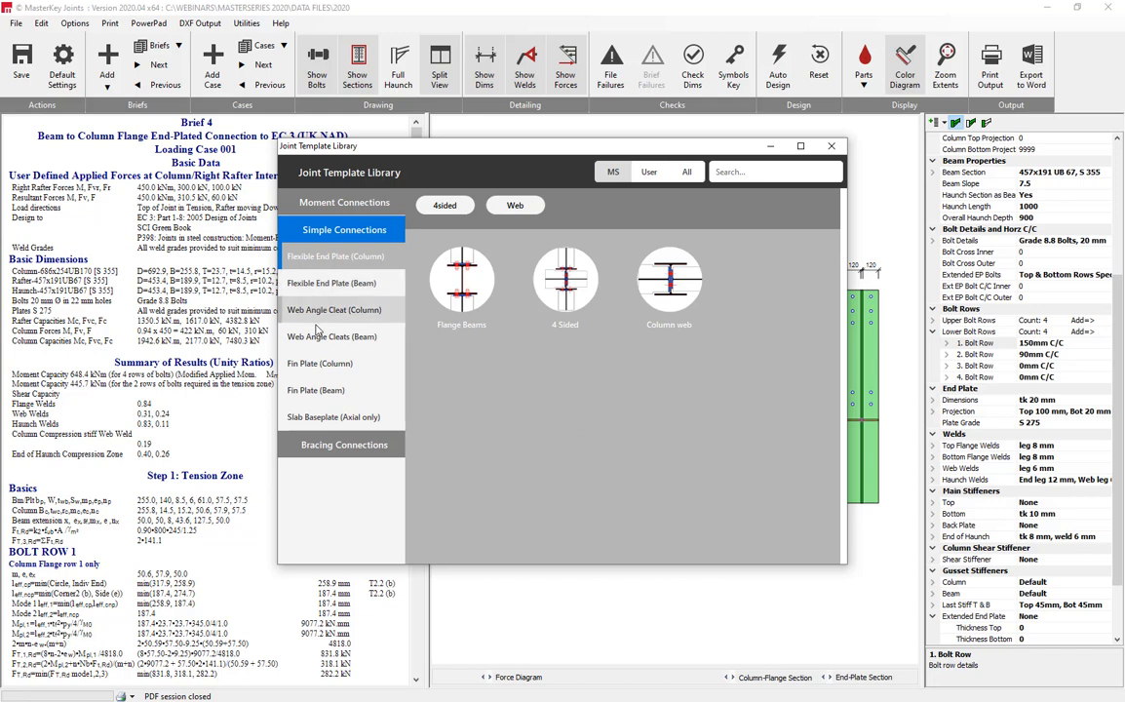
click(319, 337)
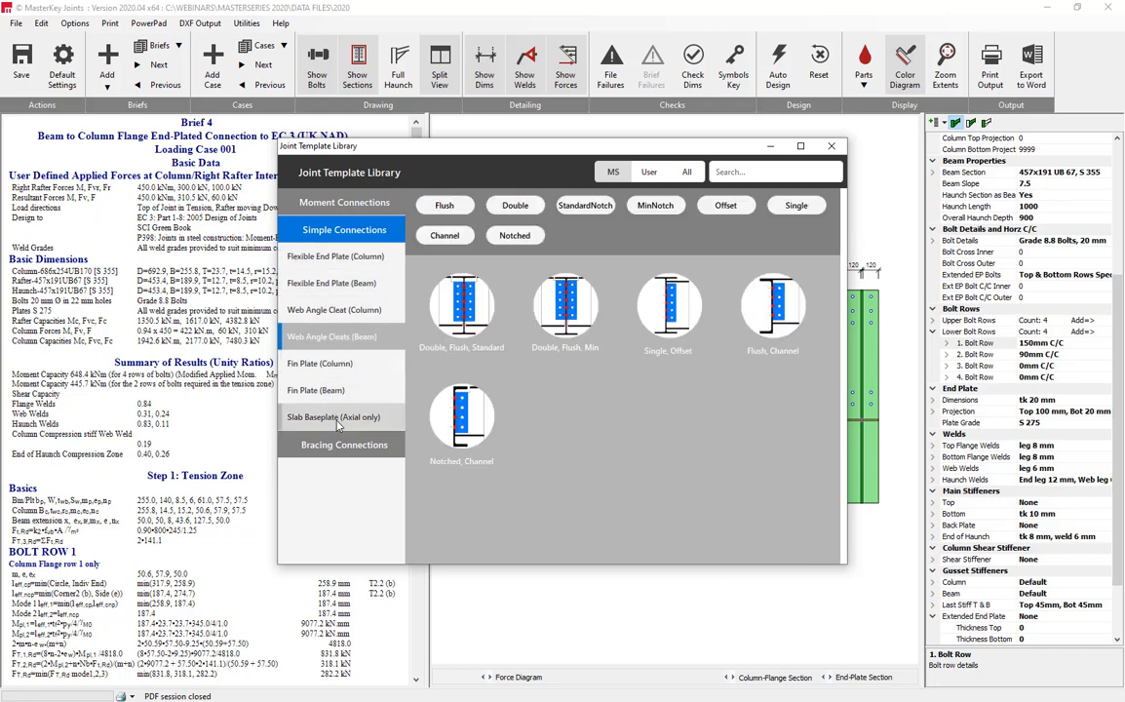
click(332, 390)
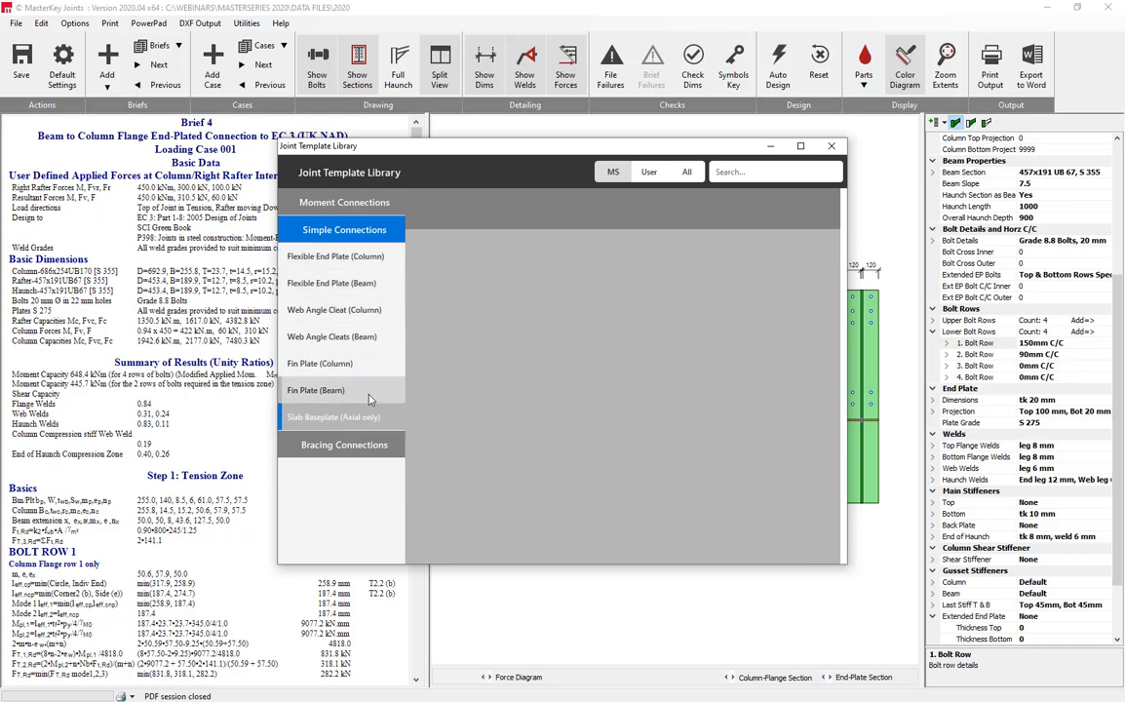
click(344, 445)
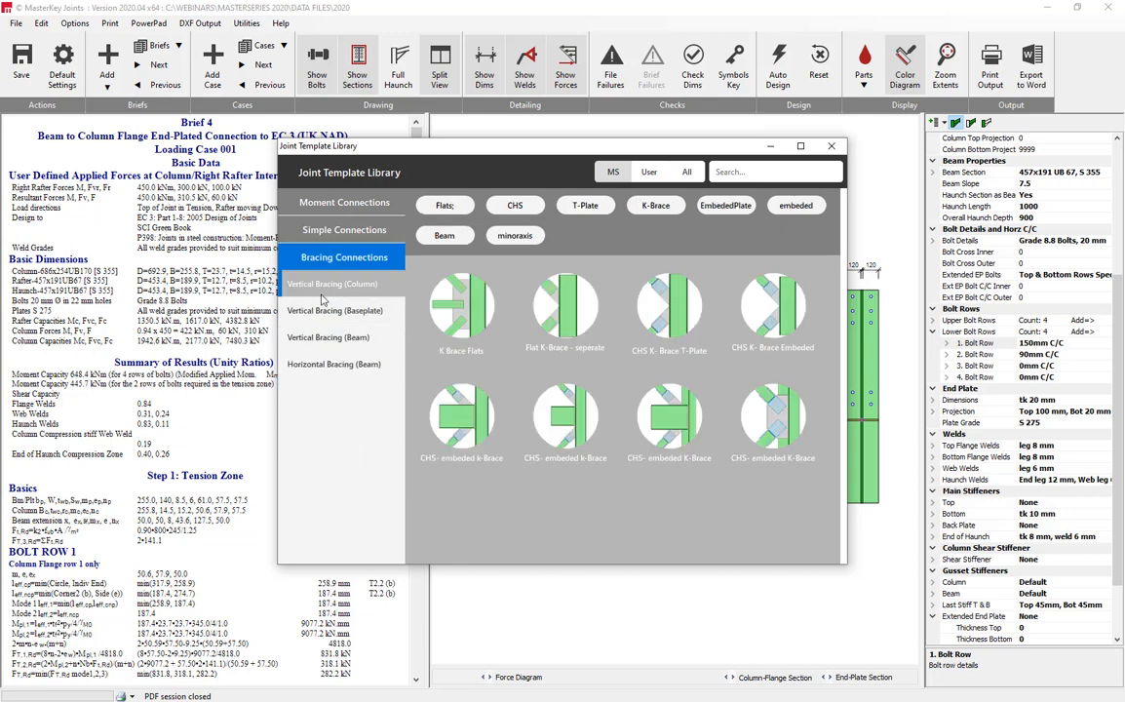
click(323, 311)
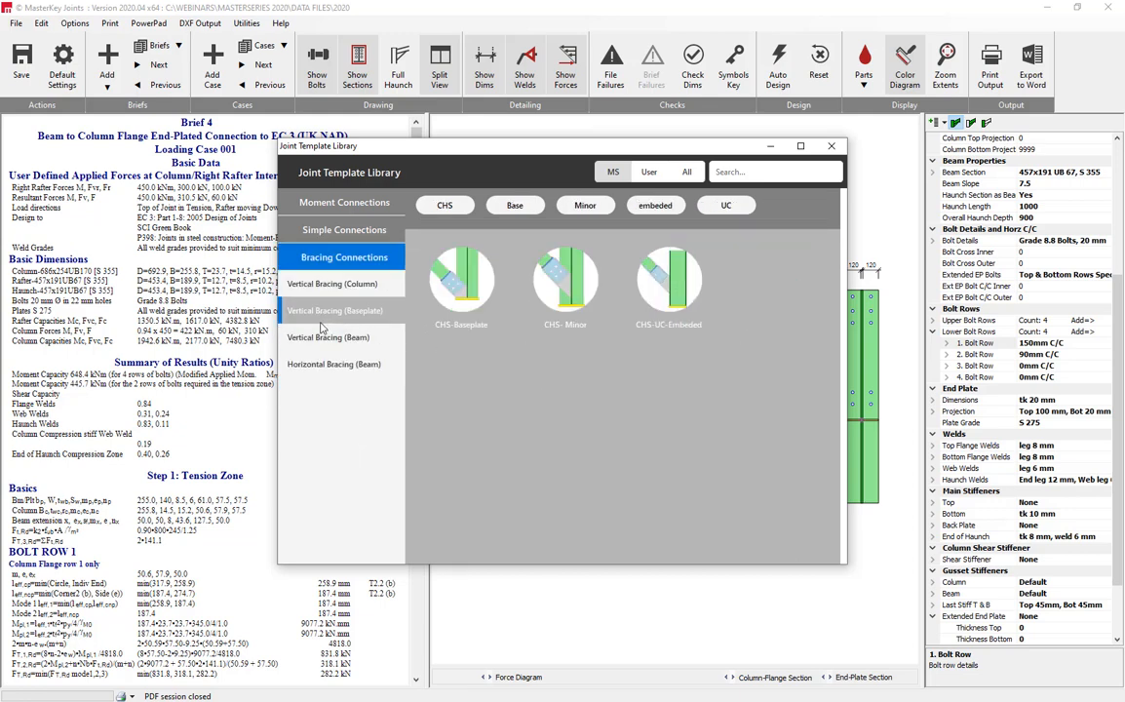
click(323, 338)
click(327, 368)
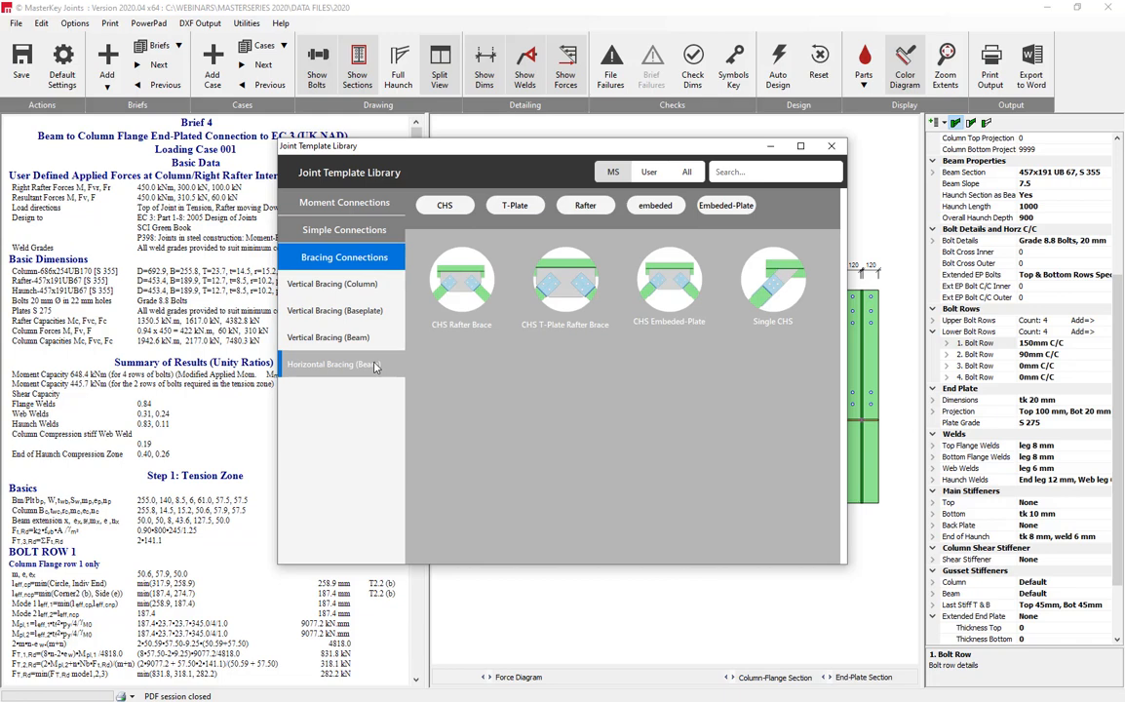
click(831, 145)
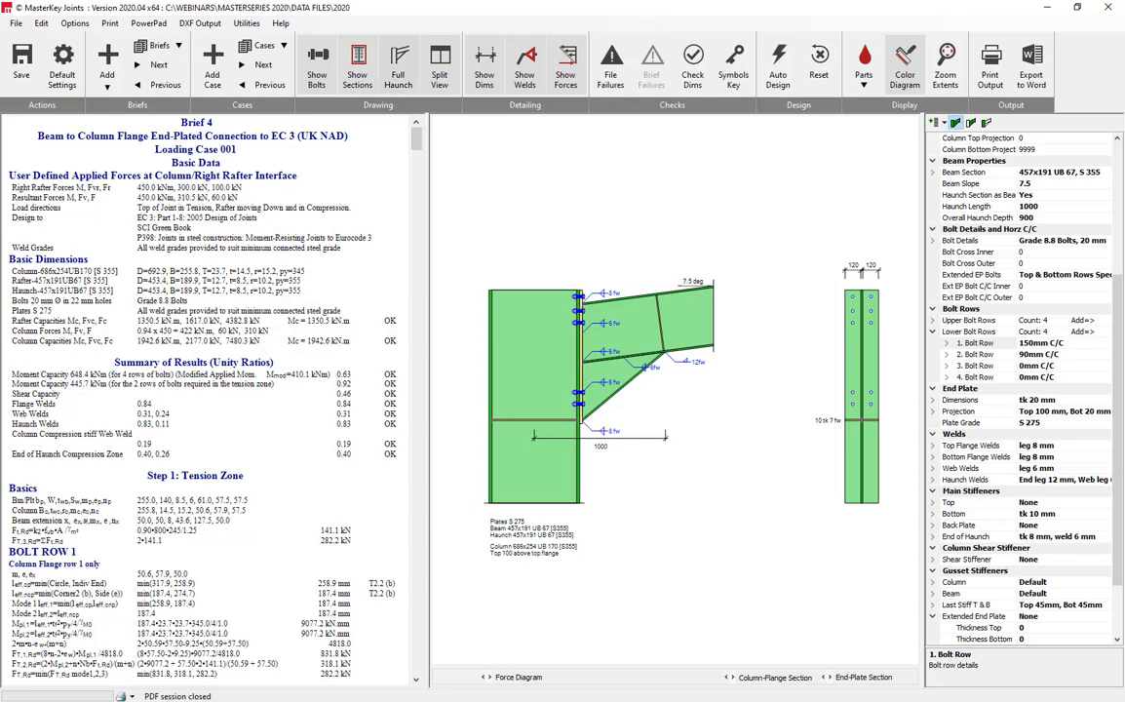
Close MasterKey Joints and open the recent file cad 2.$5 in MasterFrame
click(1108, 8)
click(510, 386)
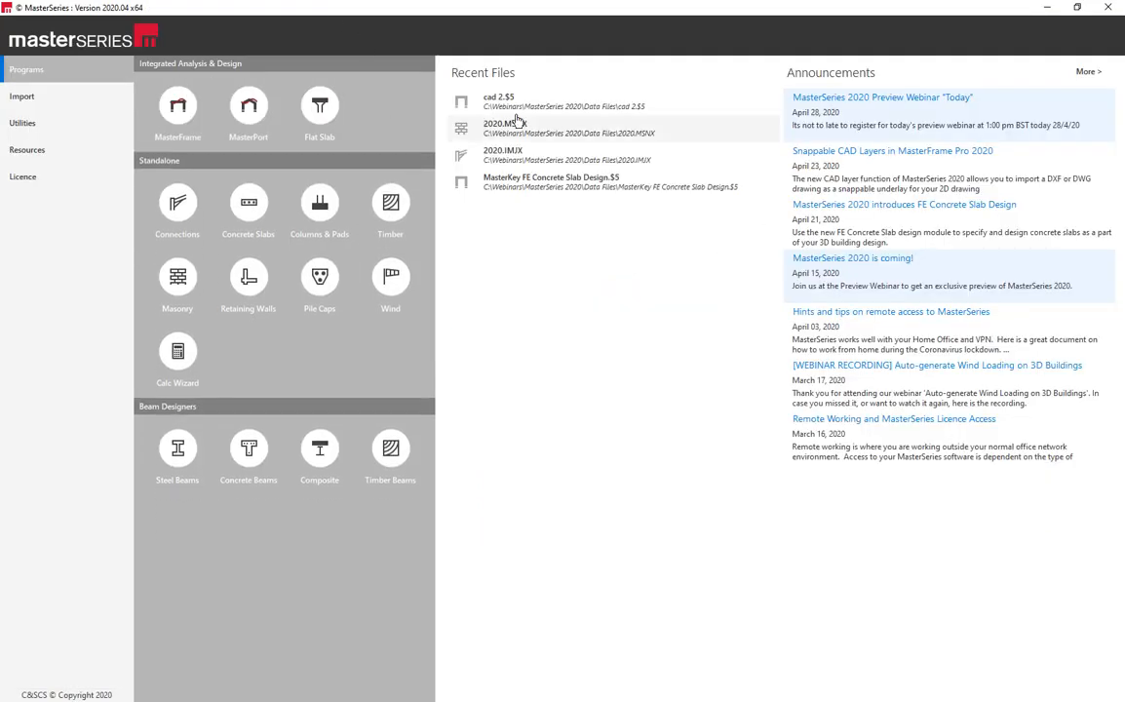
click(515, 105)
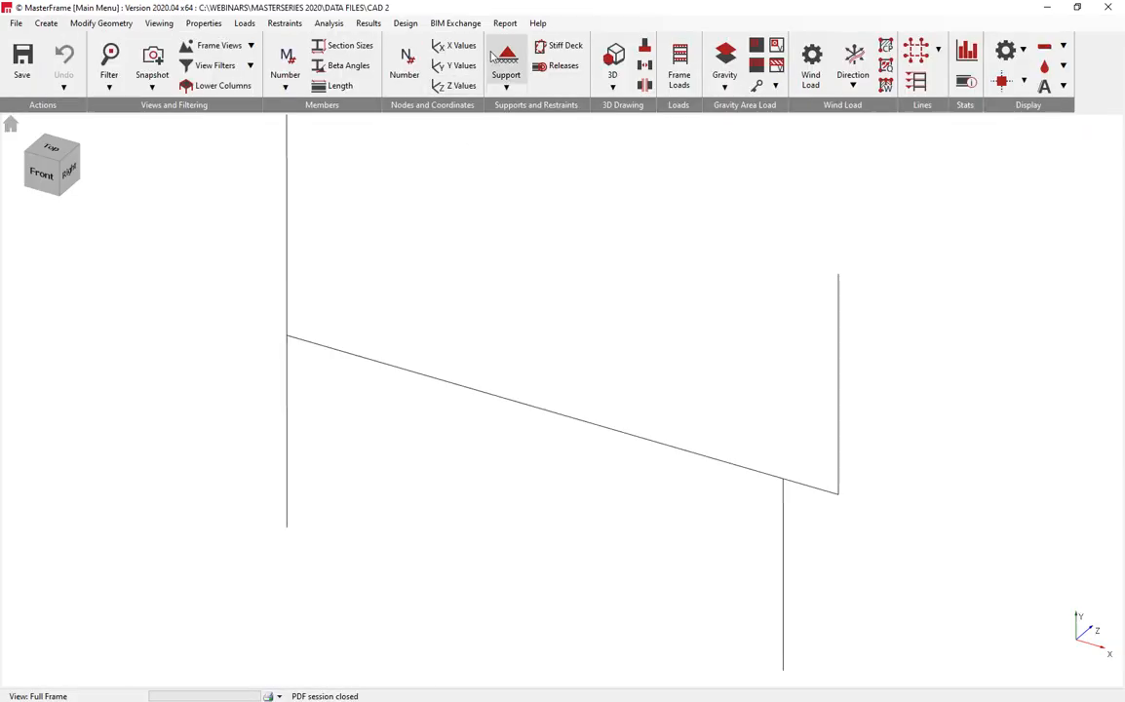
scroll(377, 359, down, 2)
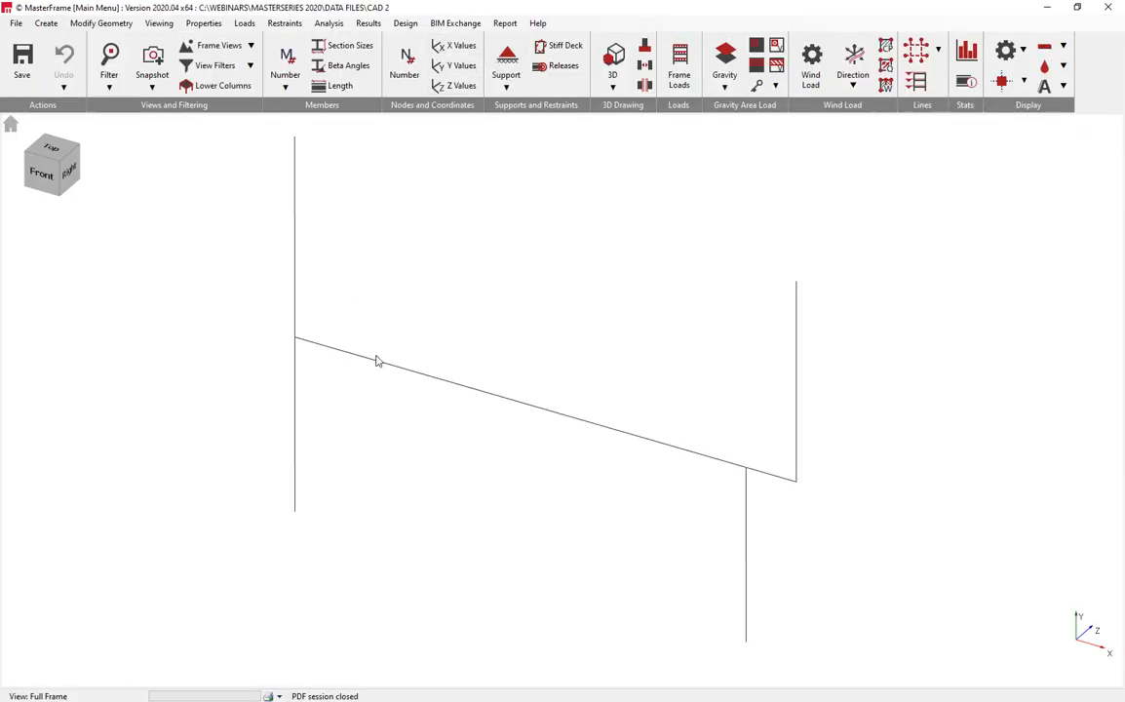
Open the MasterFrame General online manual and view its Overview MasterFrame and MasterFrame Versions topics
click(537, 23)
mouse_move(576, 57)
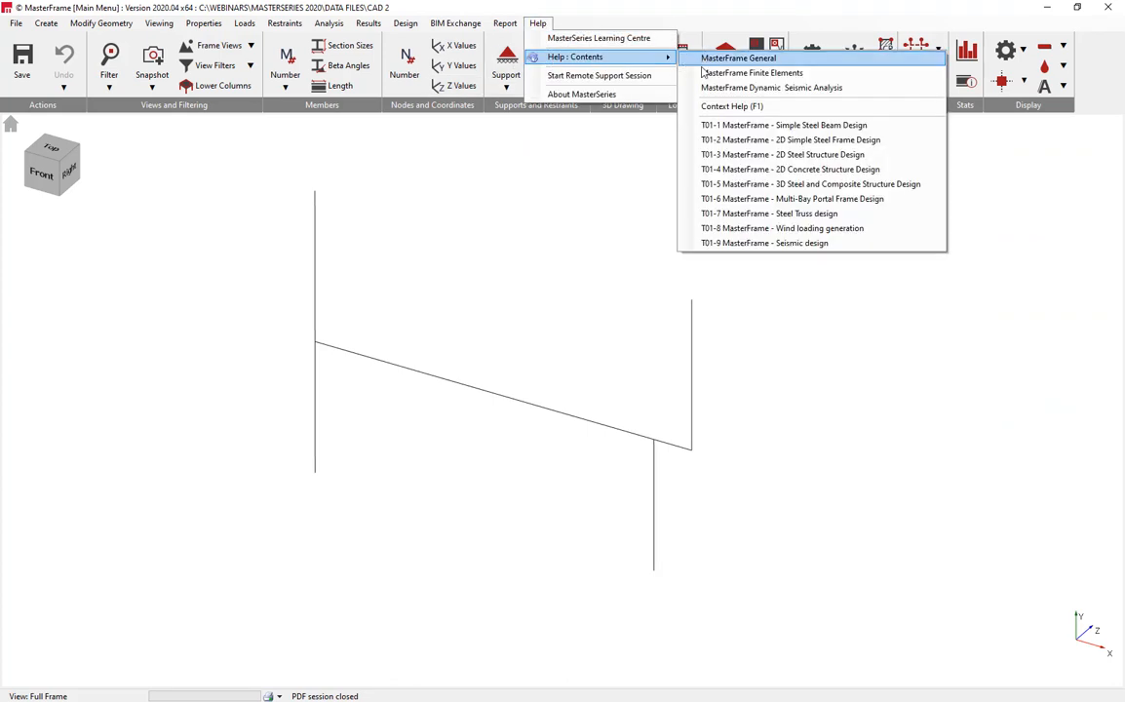
click(706, 58)
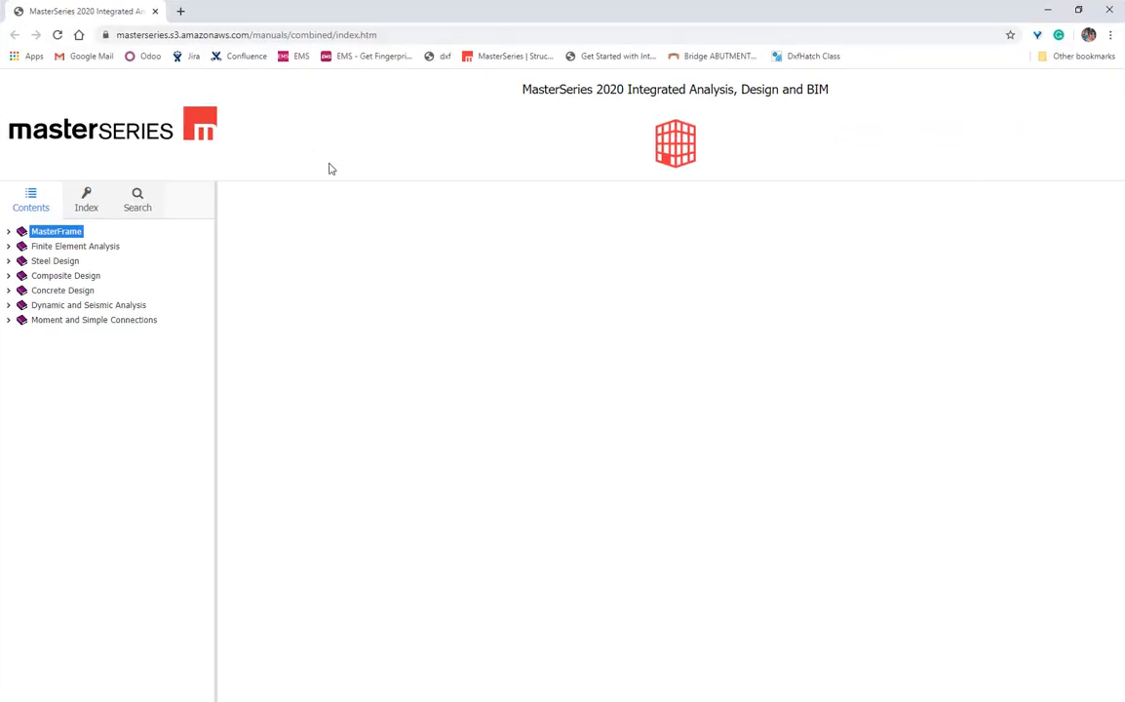
click(41, 246)
click(8, 231)
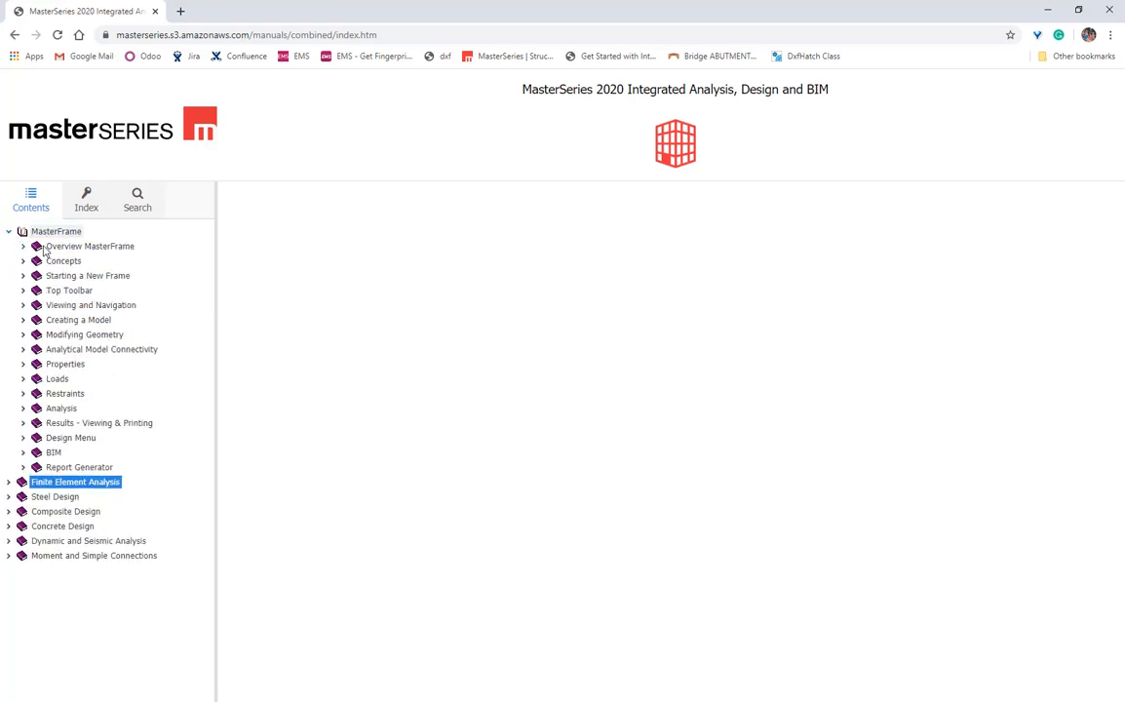
click(49, 245)
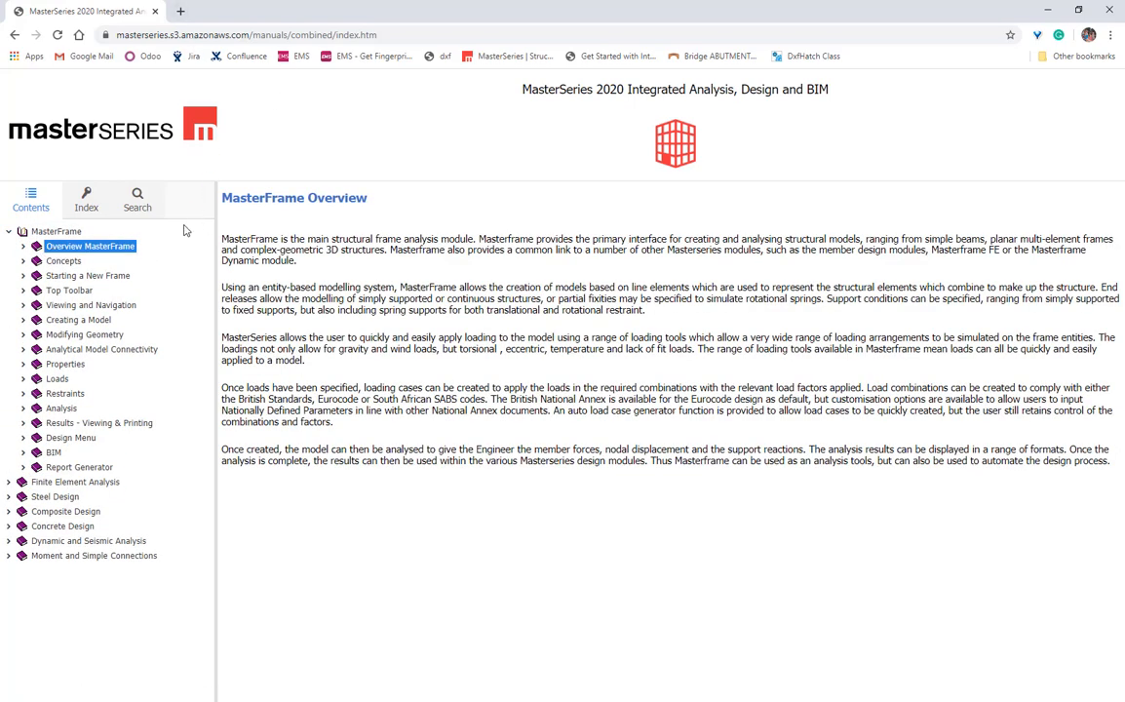
click(31, 248)
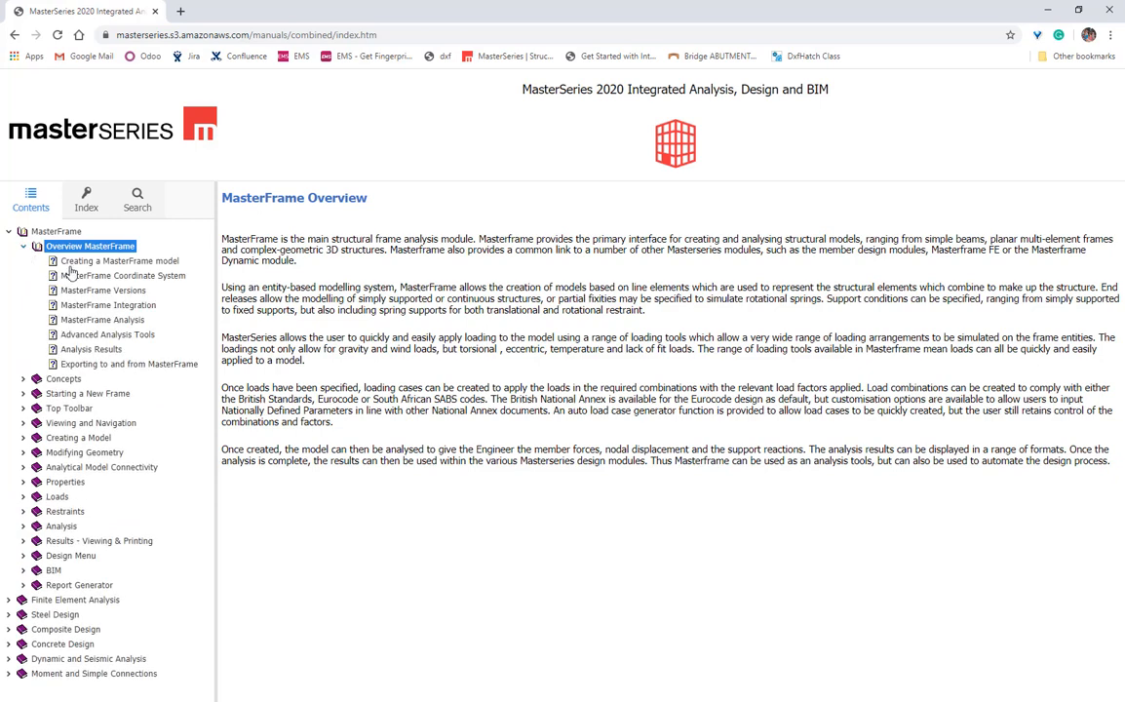
click(75, 289)
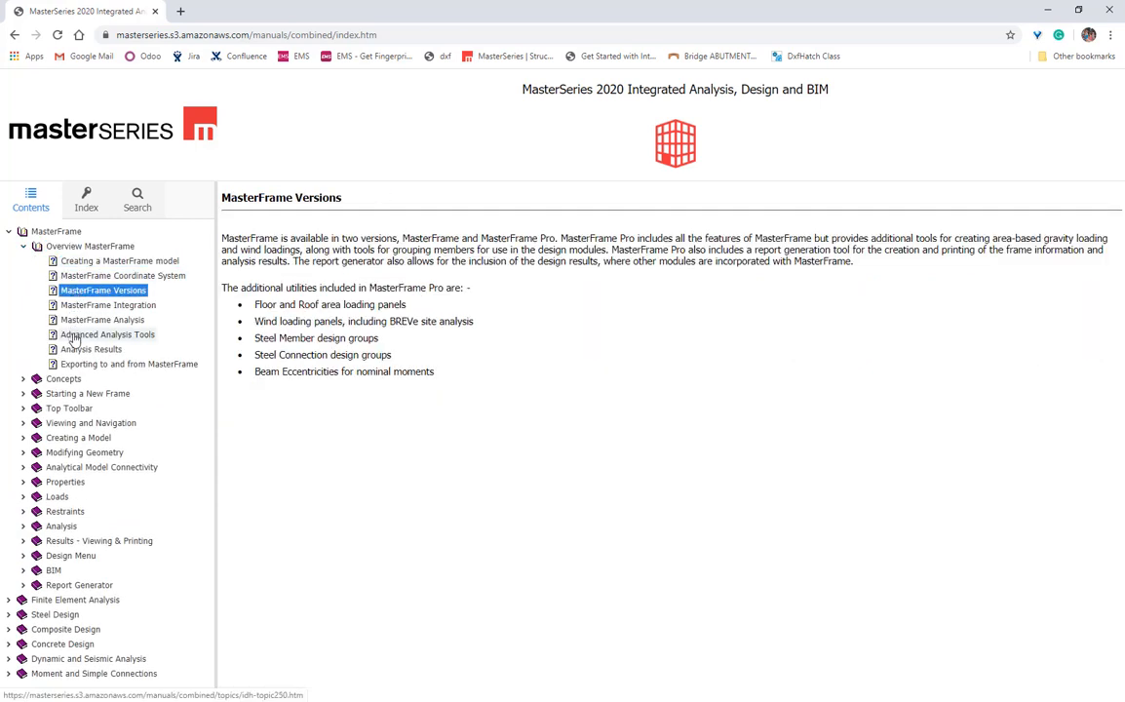
View the manual's topics on the Actions toolbar and the Views and Filtering toolbar, and collapse the MasterFrame chapter
click(31, 408)
click(69, 437)
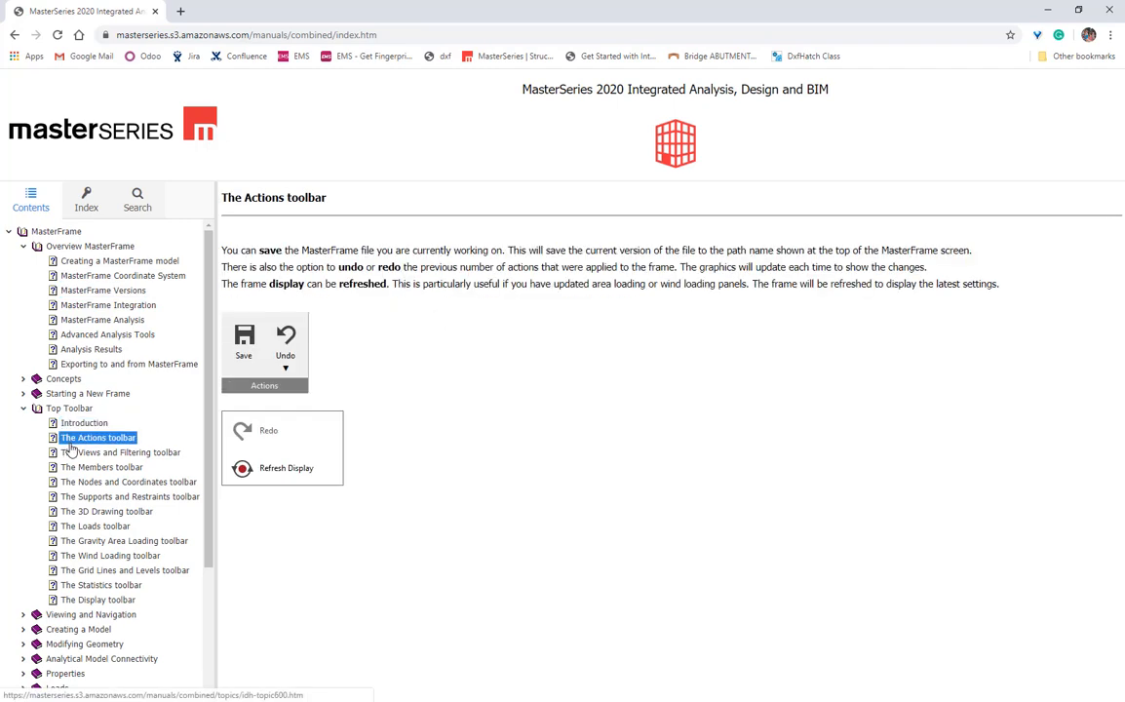
click(73, 455)
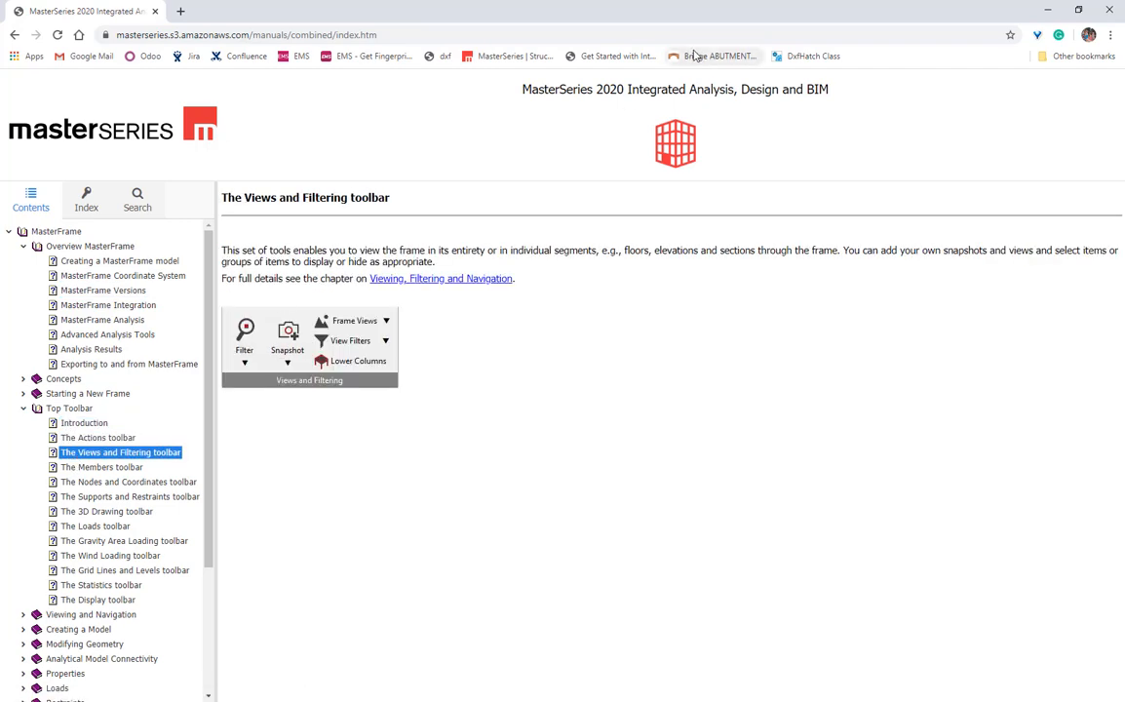
click(147, 204)
click(44, 210)
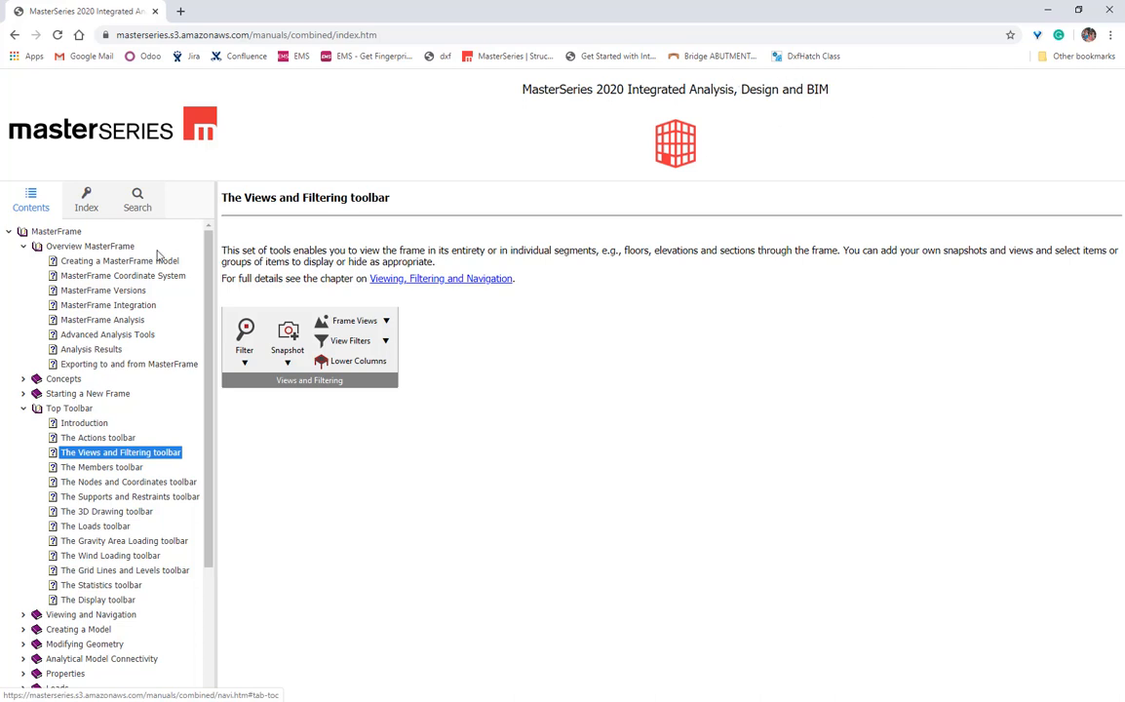
click(9, 232)
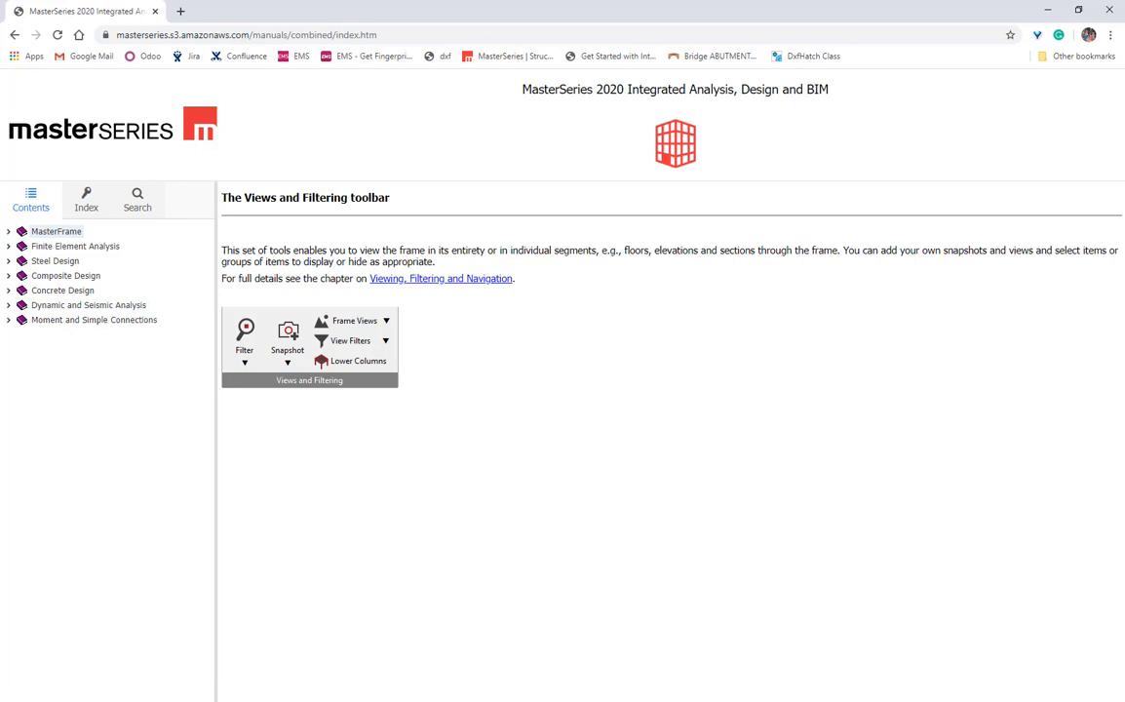
Switch back to MasterFrame and open member loading for the frame
click(1048, 10)
click(247, 26)
click(258, 87)
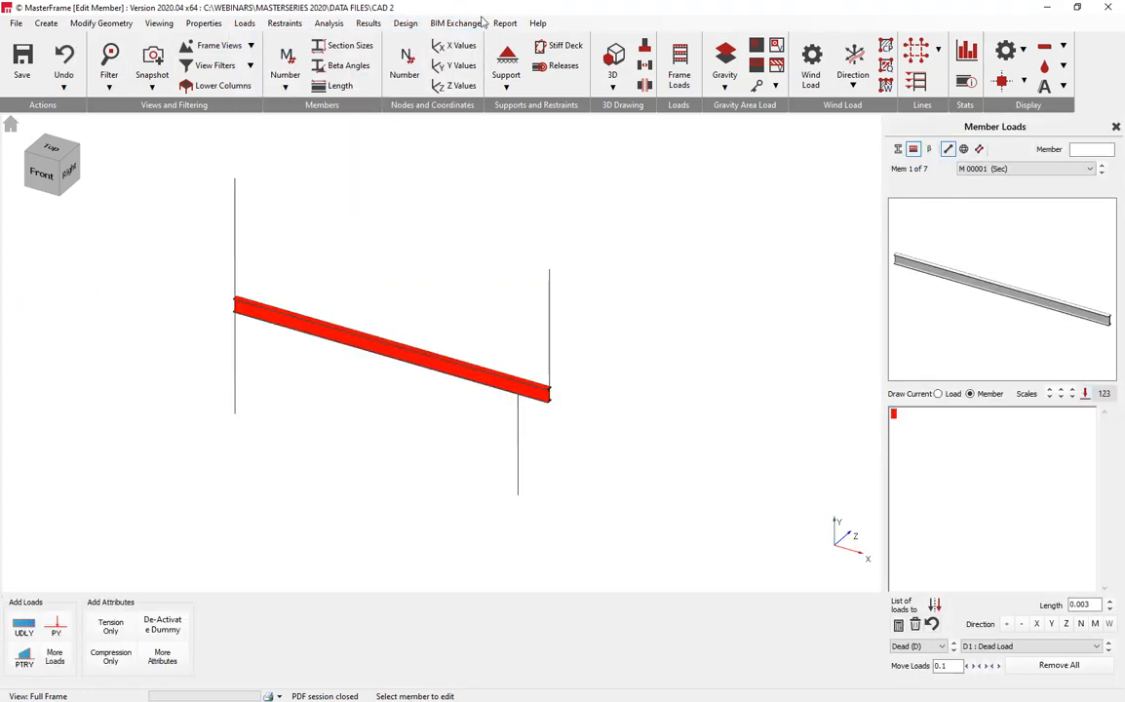
Check the available help contents and open the context help for member loading
click(537, 23)
mouse_move(587, 63)
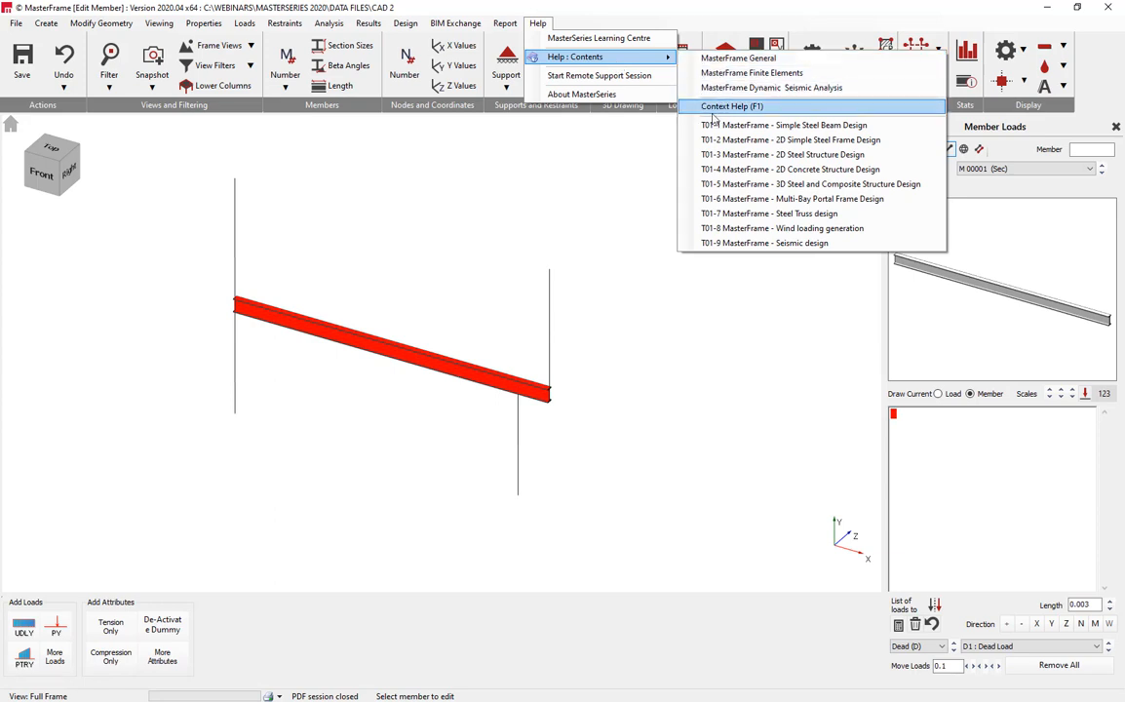
click(574, 156)
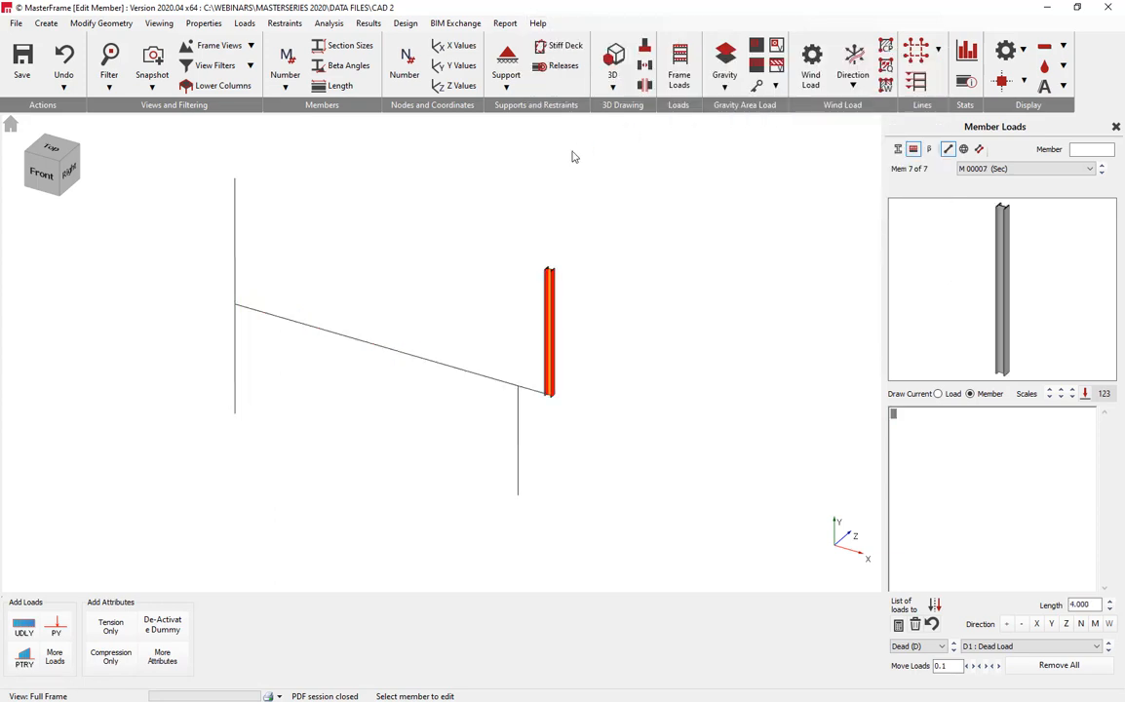
key(F1)
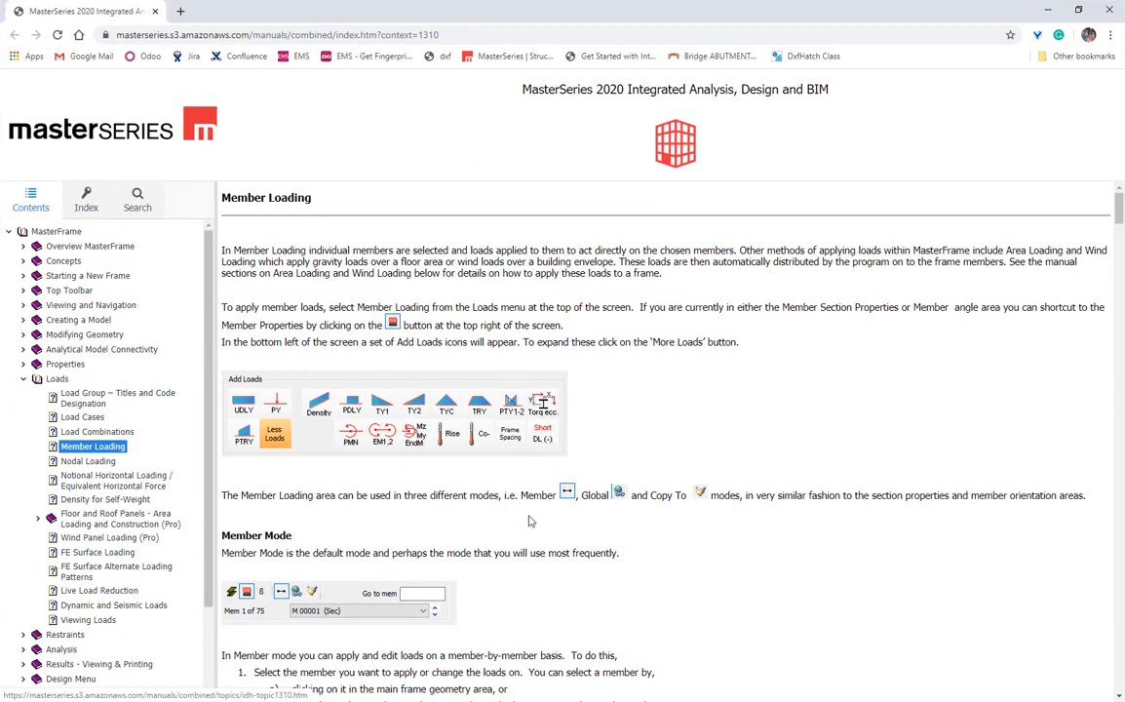
Read through the Member Loading help topic, covering its editing modes, load directions and load types, and return to its beginning
scroll(529, 522, down, 4)
scroll(529, 522, up, 4)
scroll(529, 522, down, 15)
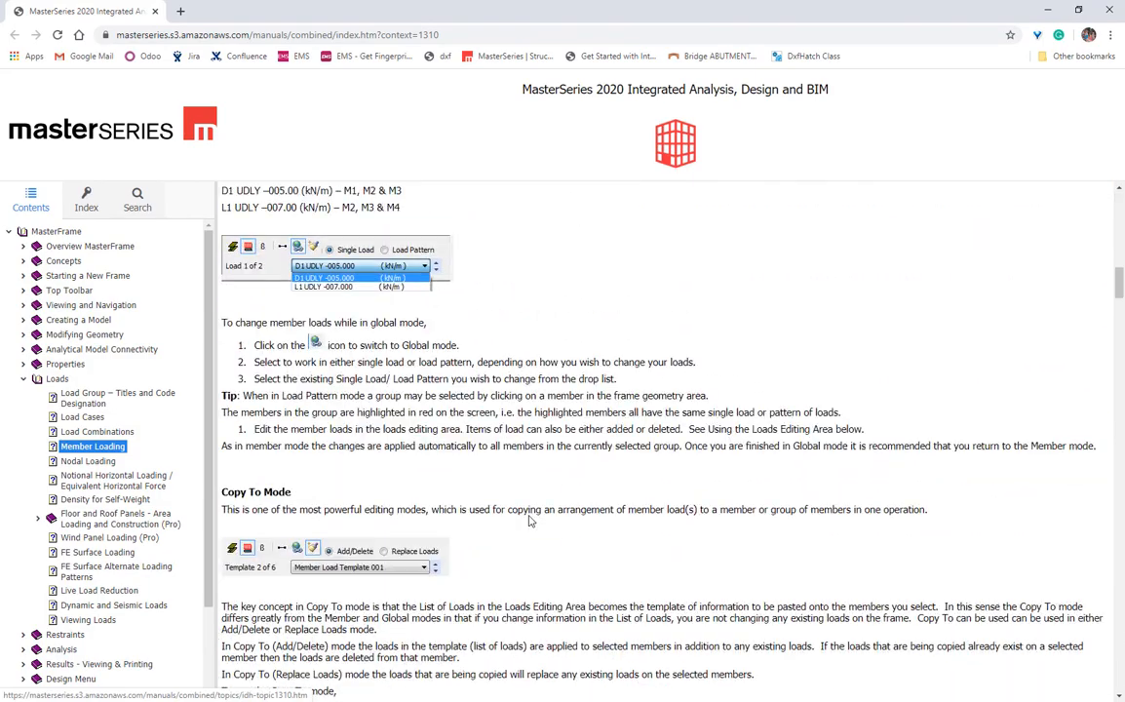
scroll(530, 521, down, 15)
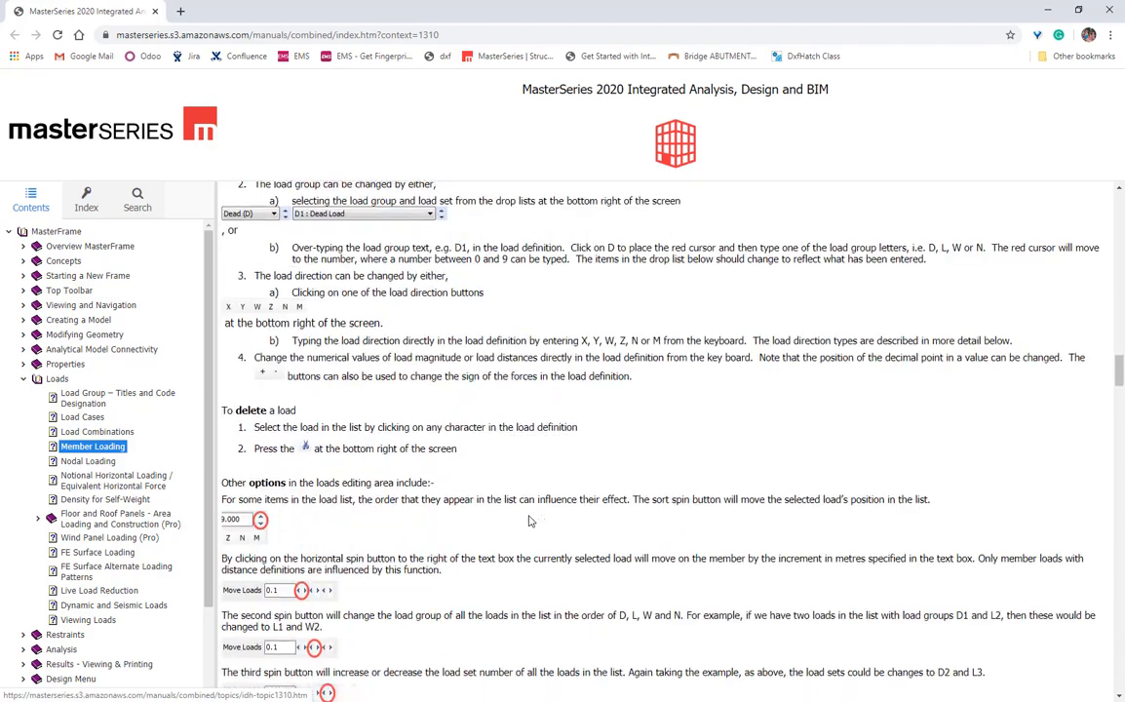
scroll(529, 522, down, 15)
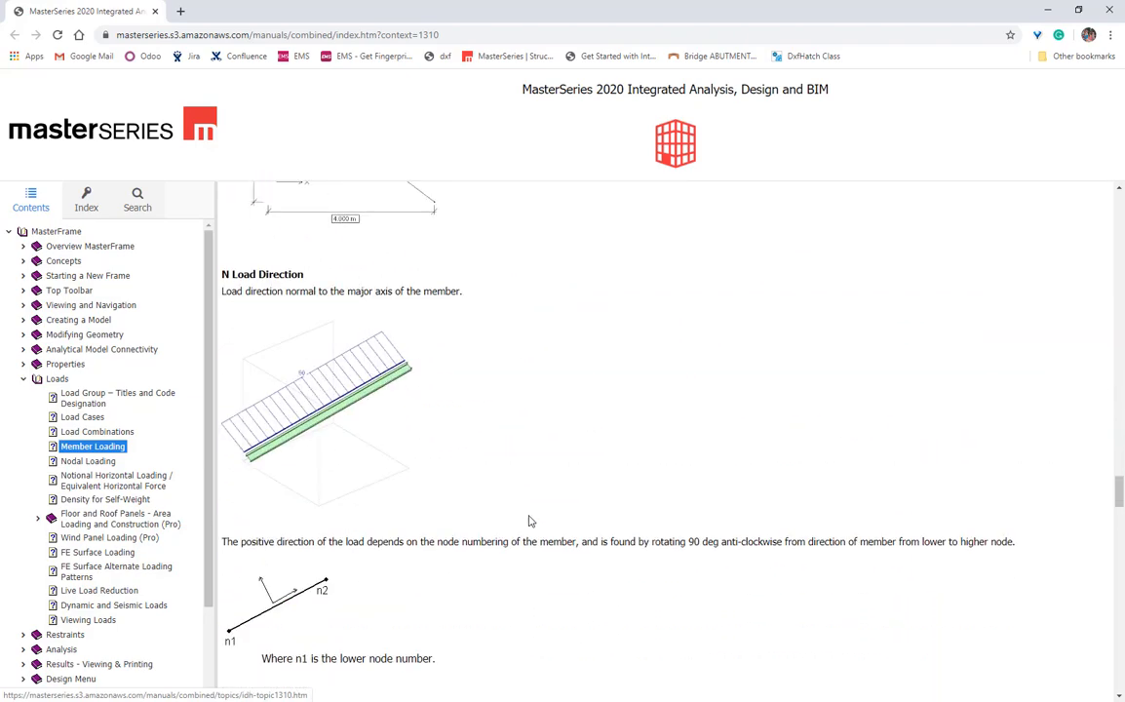
scroll(530, 522, down, 15)
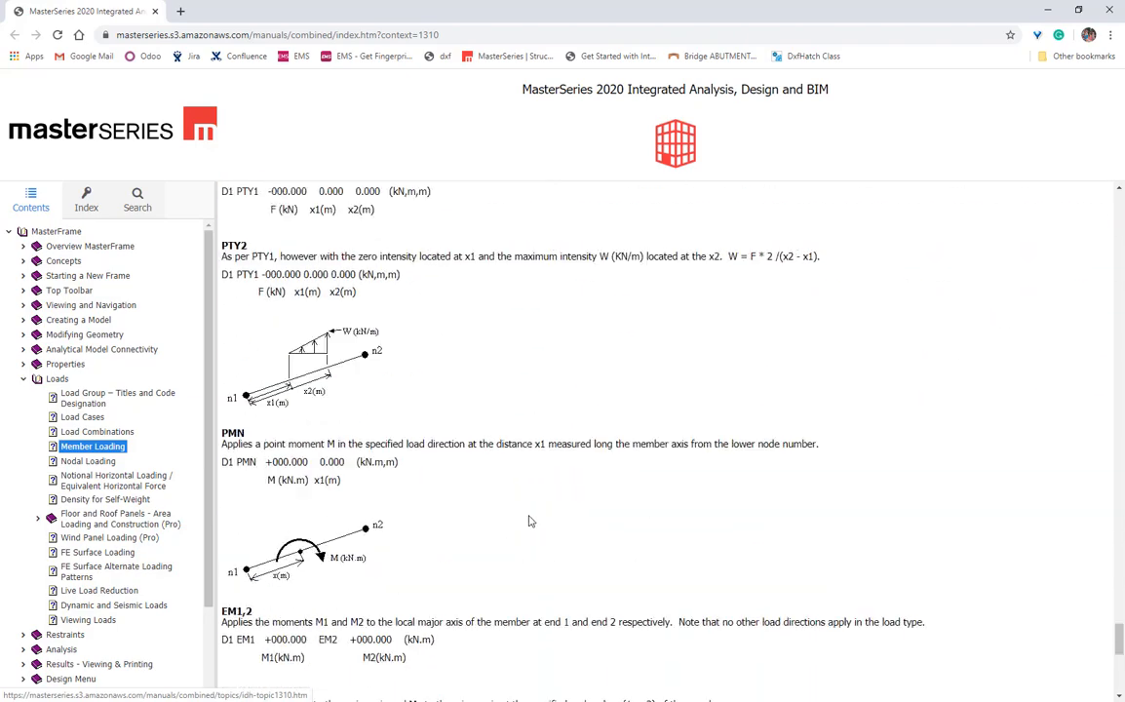
scroll(529, 522, down, 15)
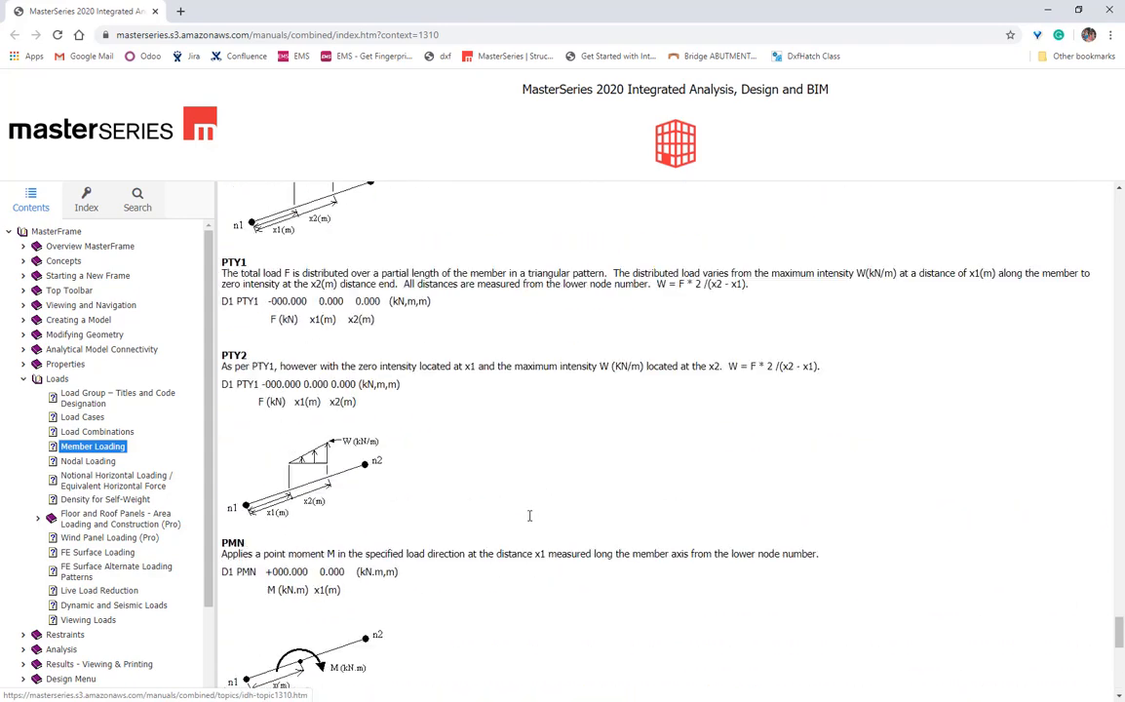
scroll(530, 522, up, 15)
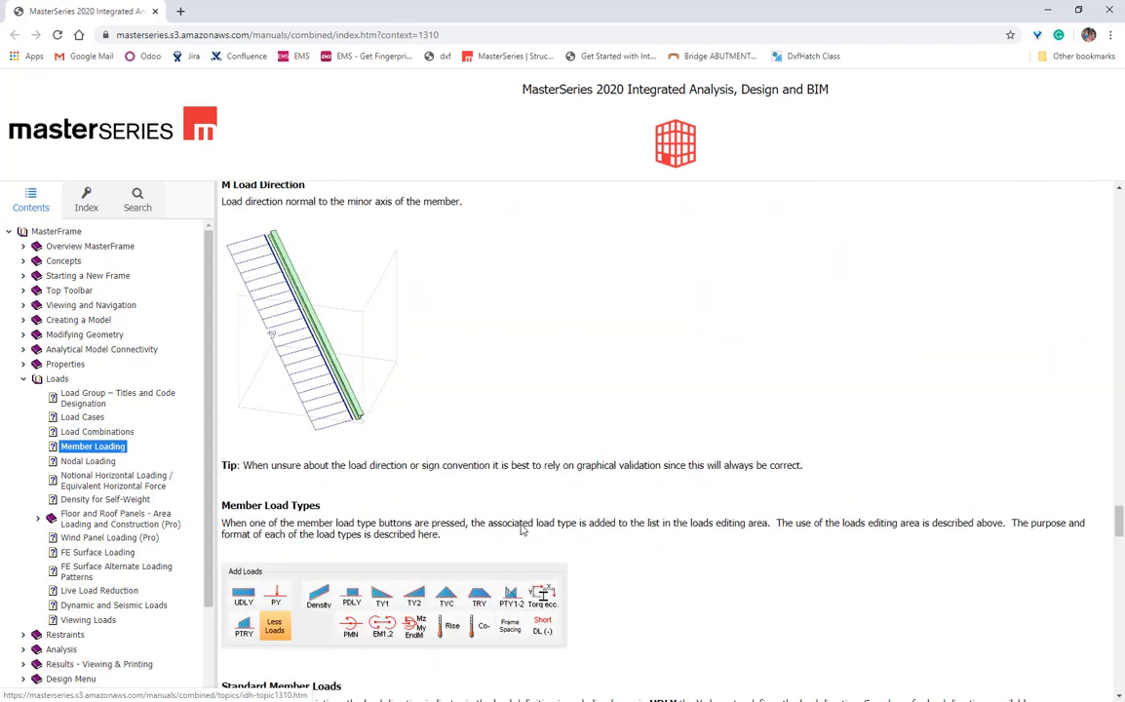
scroll(547, 529, up, 8)
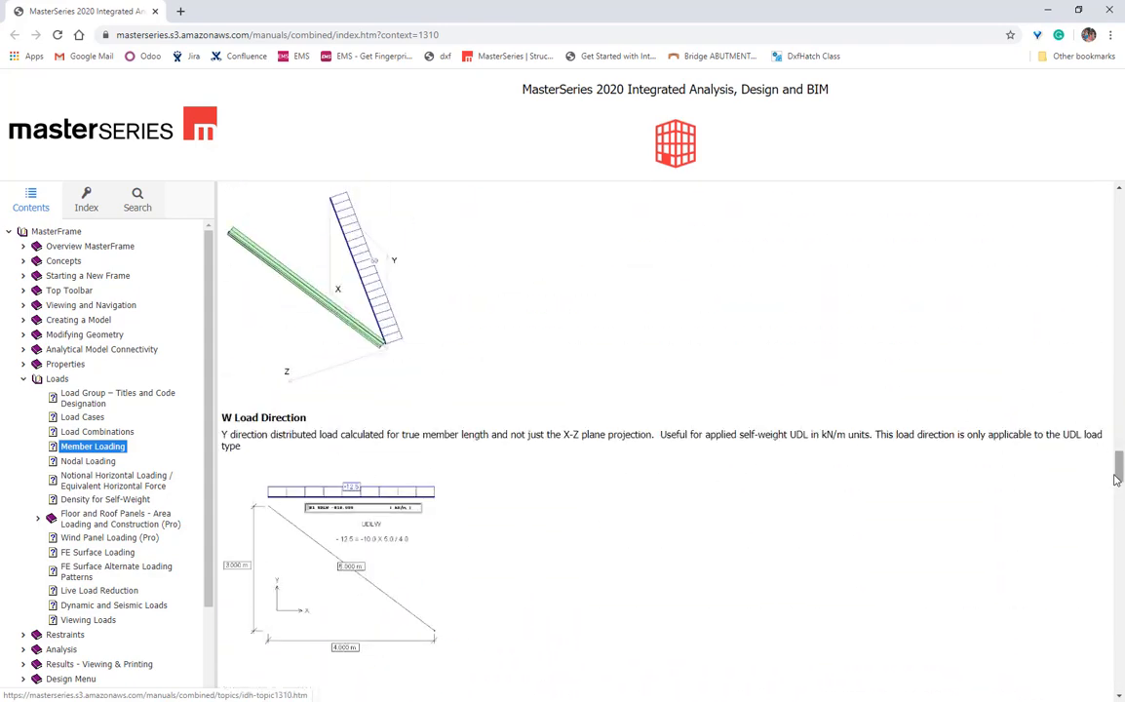
drag(1116, 482, 1102, 193)
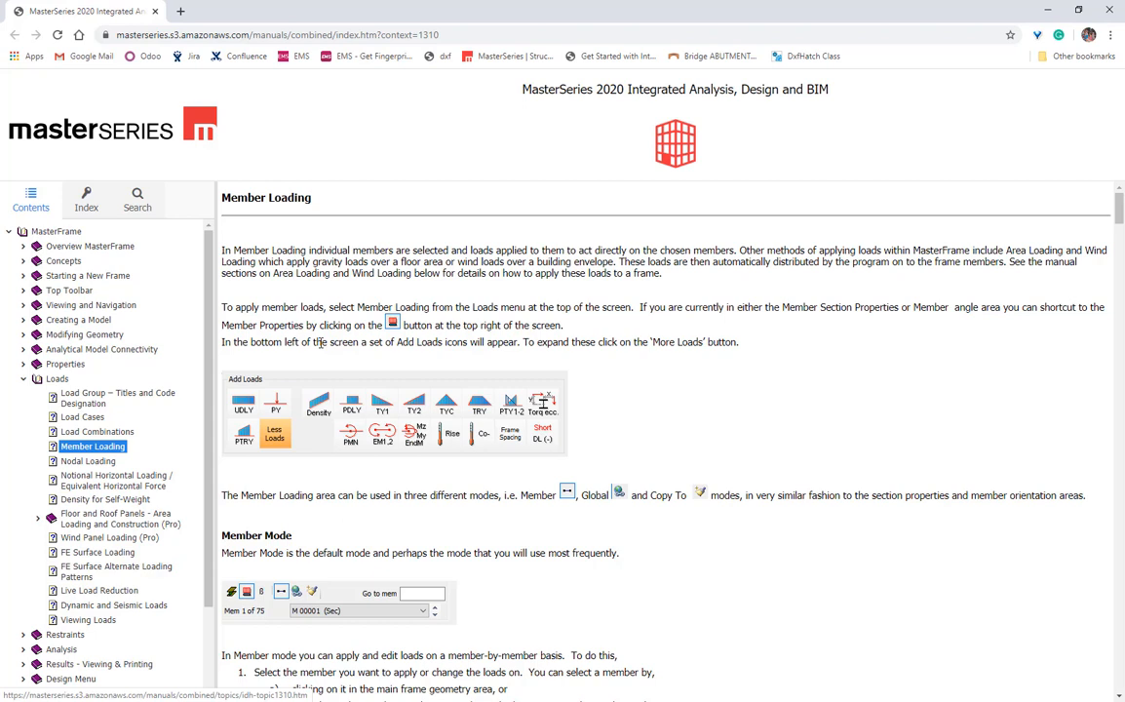
Switch back to MasterFrame and open the MasterSeries Learning Centre
click(1049, 9)
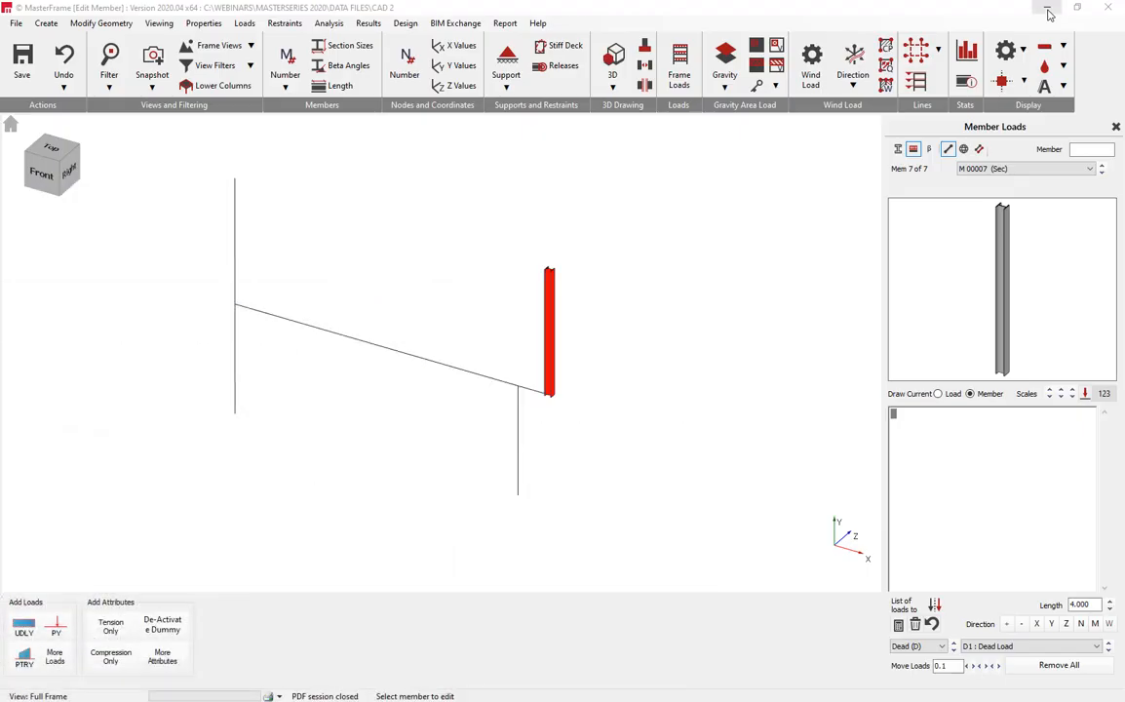
click(535, 23)
mouse_move(583, 62)
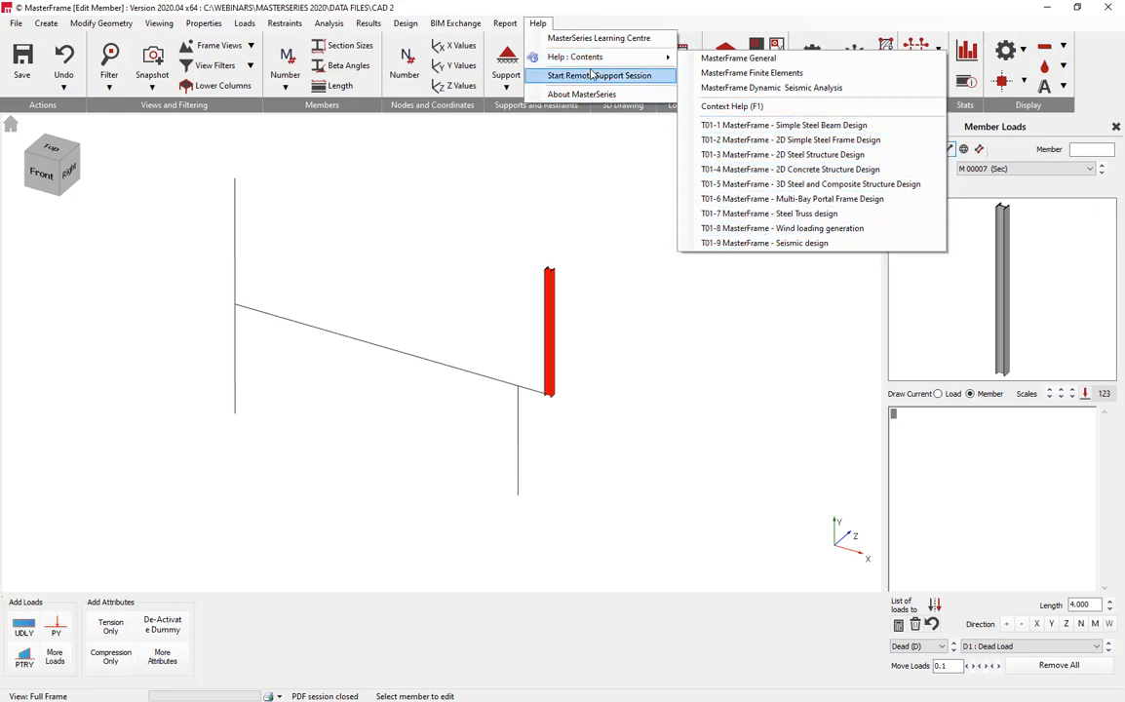
click(591, 39)
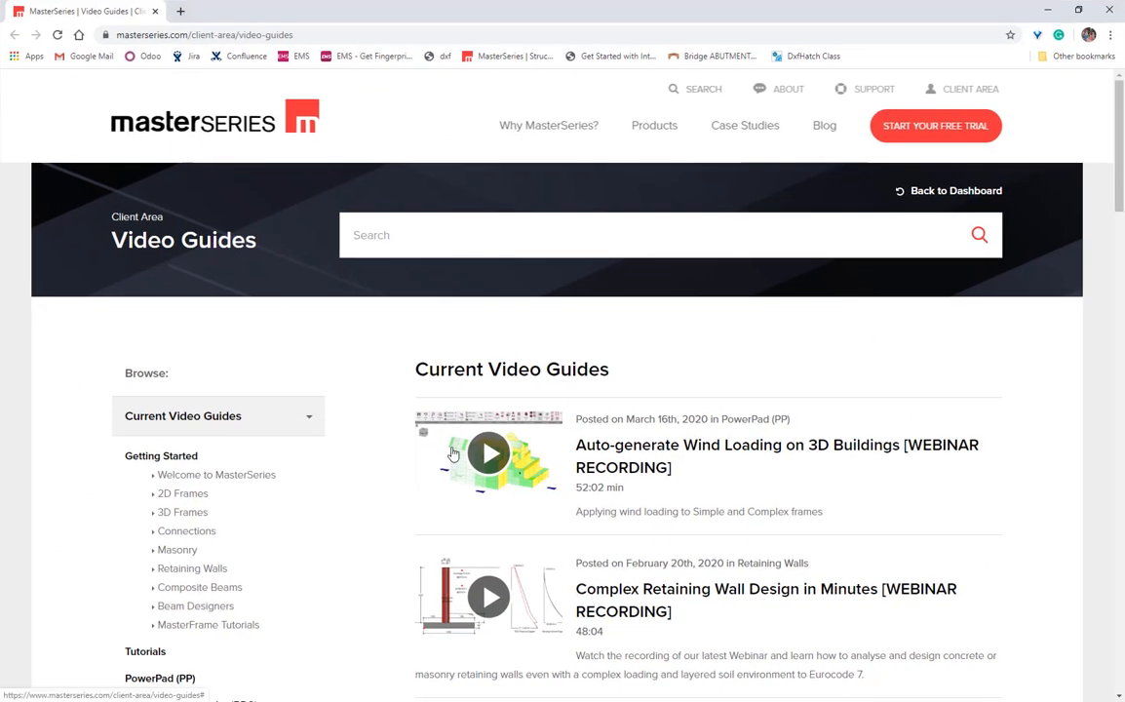
Browse the current video guides and show the Viewing and Navigation category for MasterFrame
scroll(528, 515, down, 3)
scroll(528, 515, down, 2)
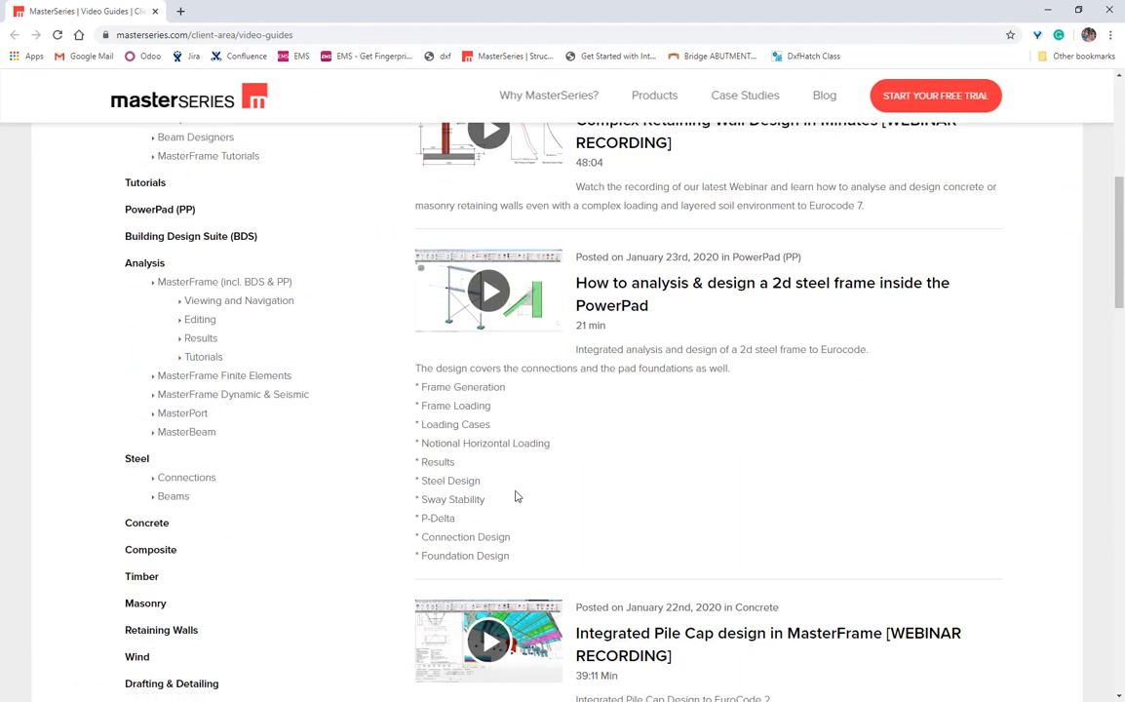
scroll(498, 476, up, 2)
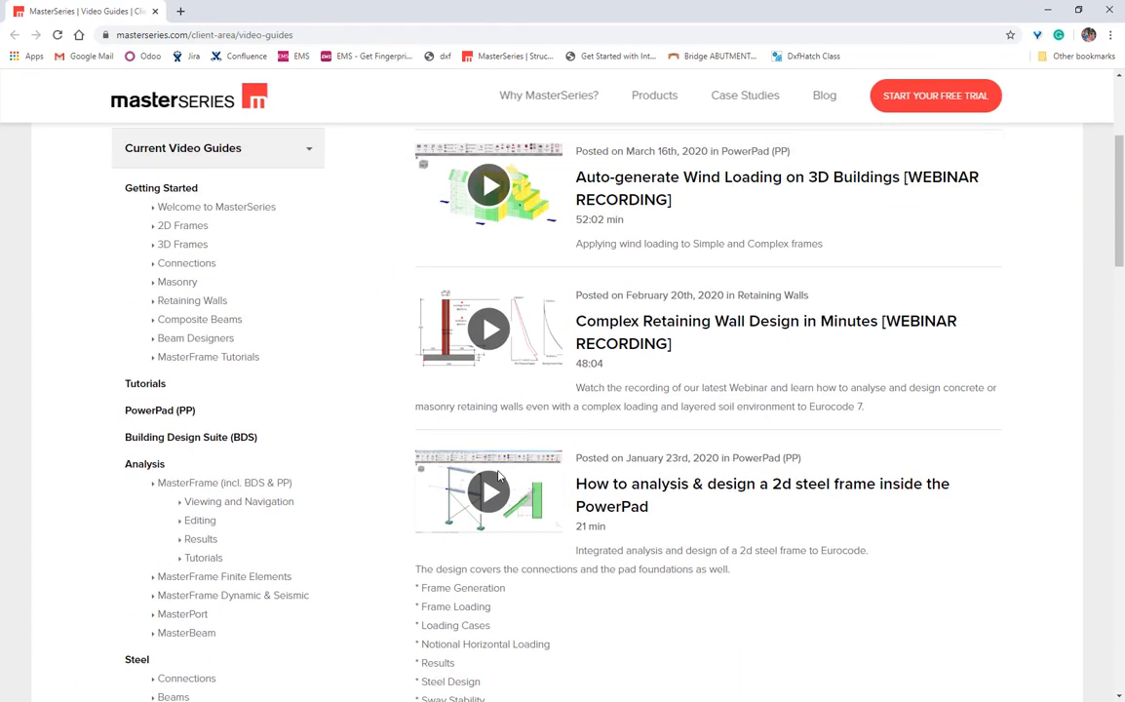
click(206, 503)
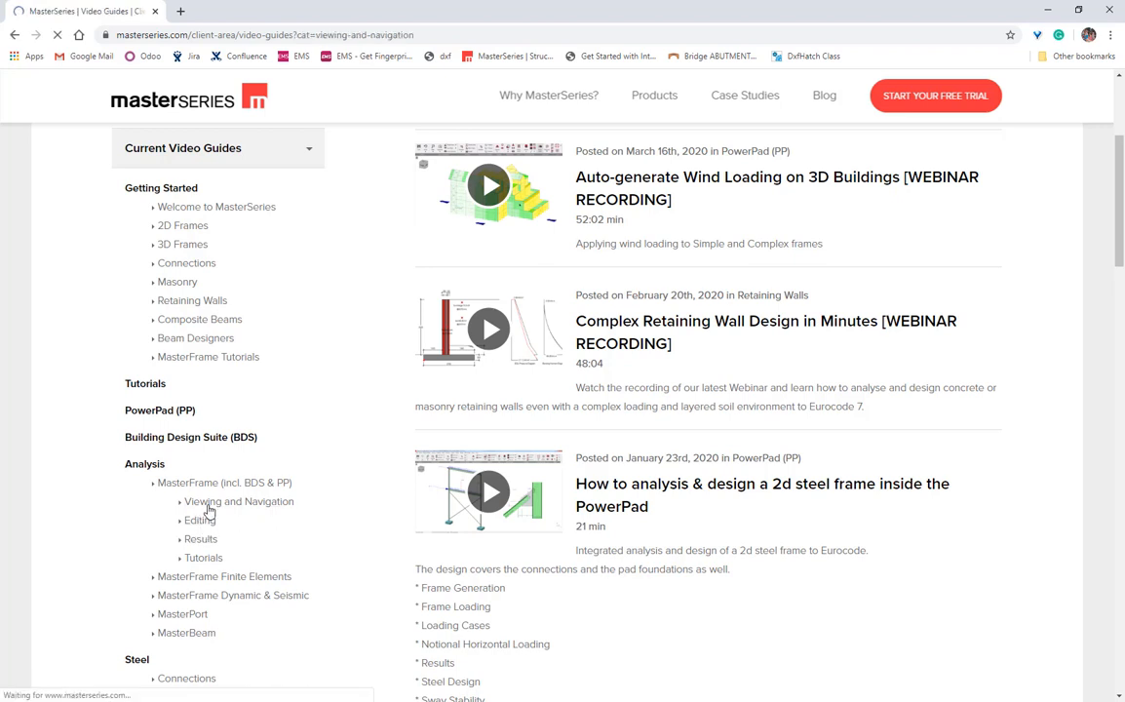
scroll(577, 524, down, 4)
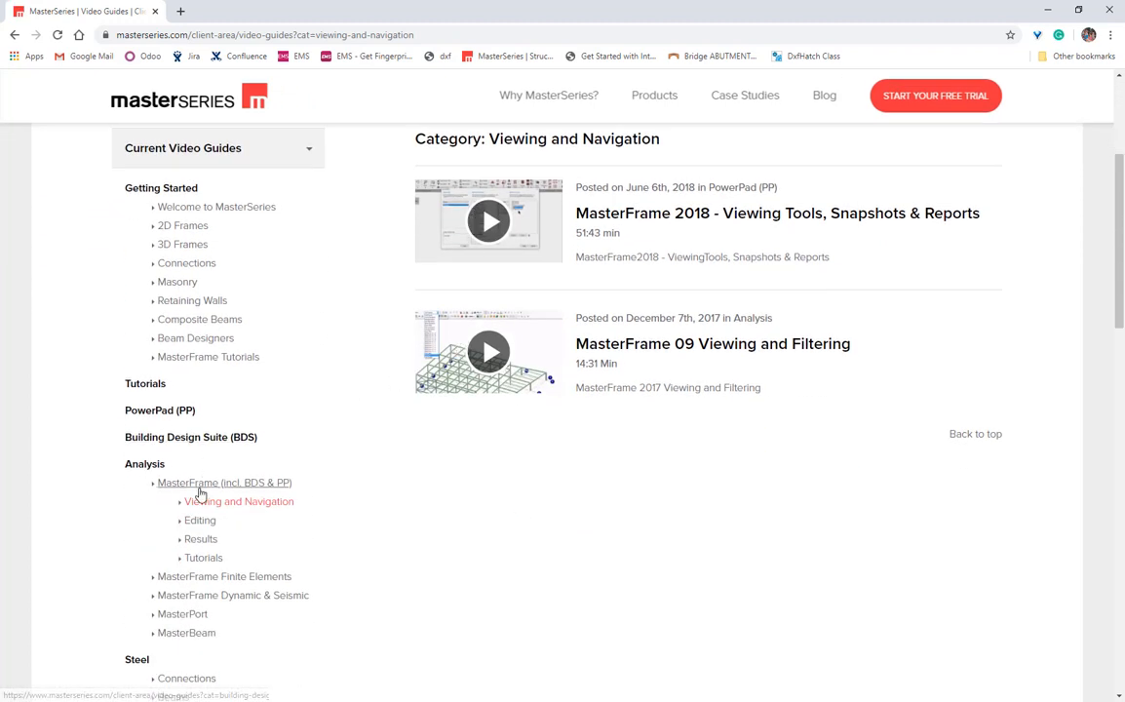
Show the Editing category of video guides and look through its list of videos
click(200, 522)
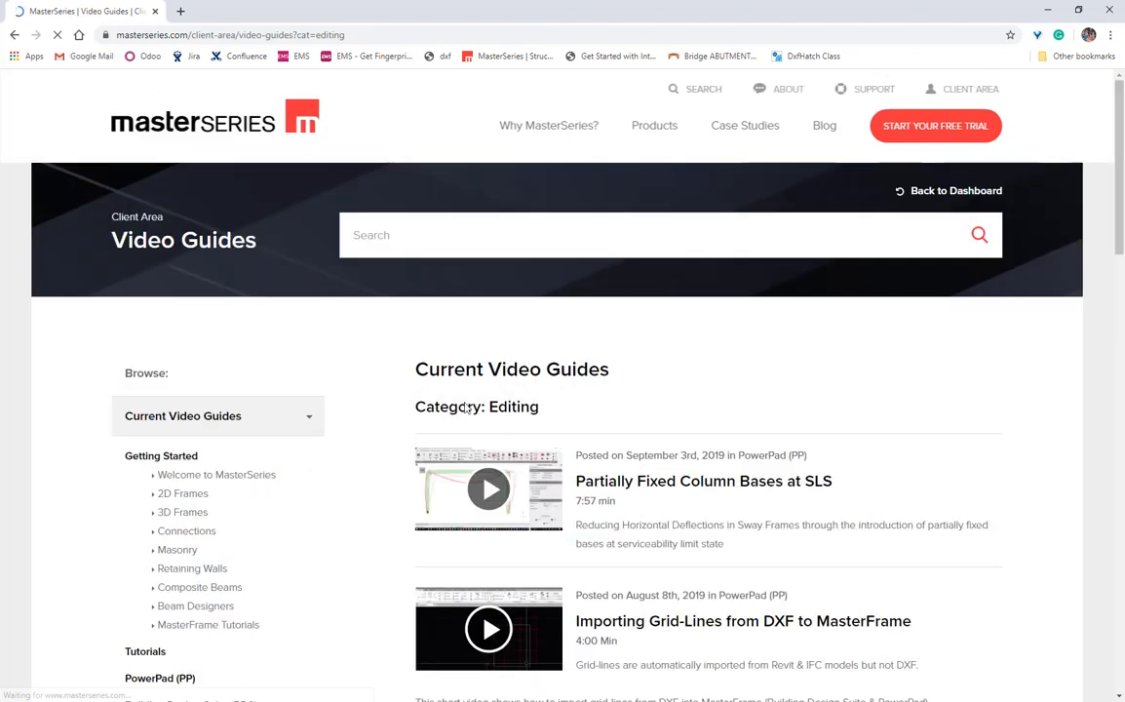
scroll(556, 490, down, 3)
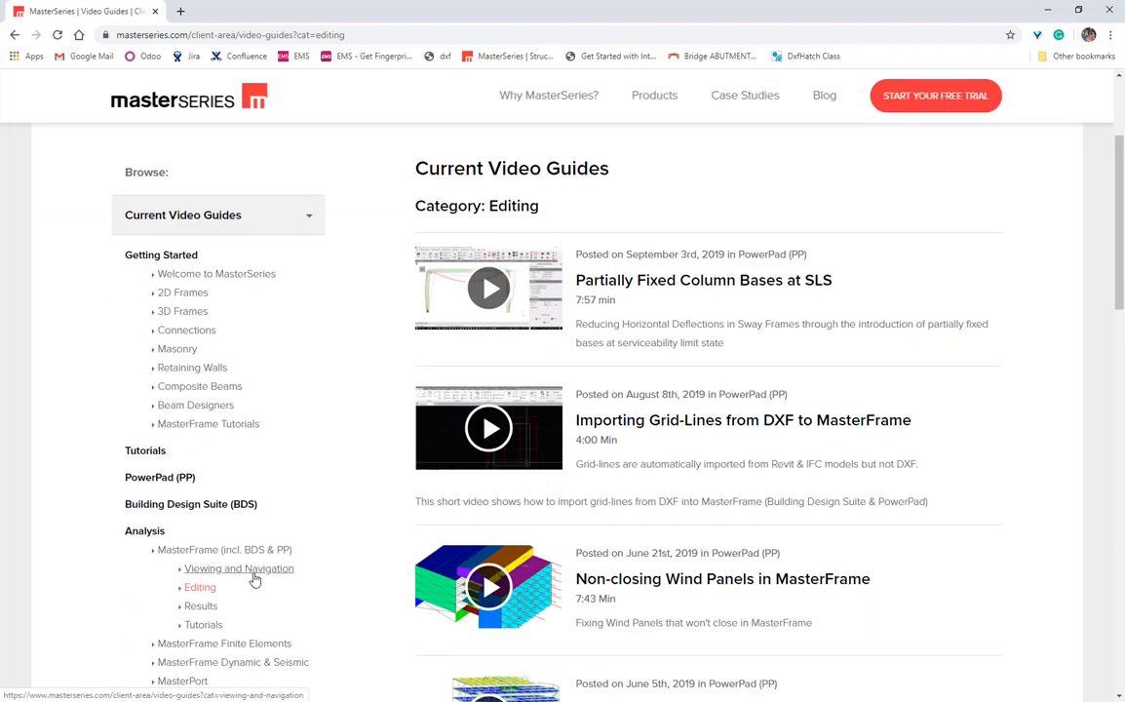
scroll(403, 535, down, 1)
scroll(400, 535, down, 4)
scroll(399, 535, down, 6)
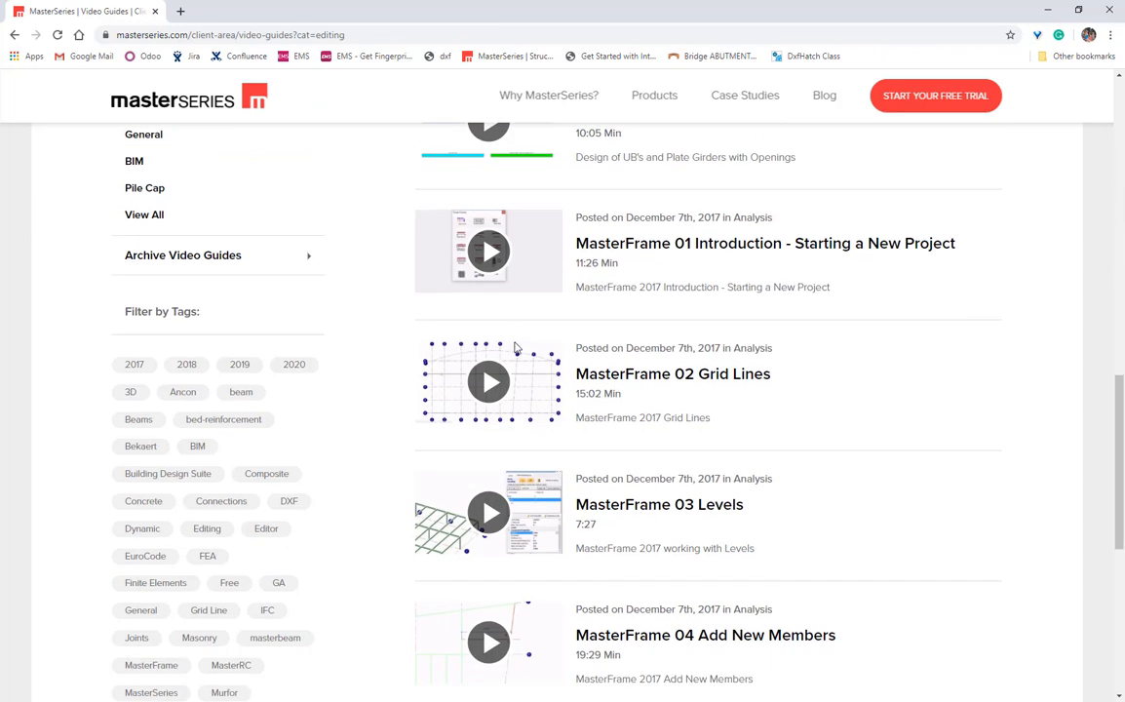
Look through the remaining Editing video guides down to the page links, return towards the list's beginning, and switch back to MasterFrame
scroll(574, 442, down, 3)
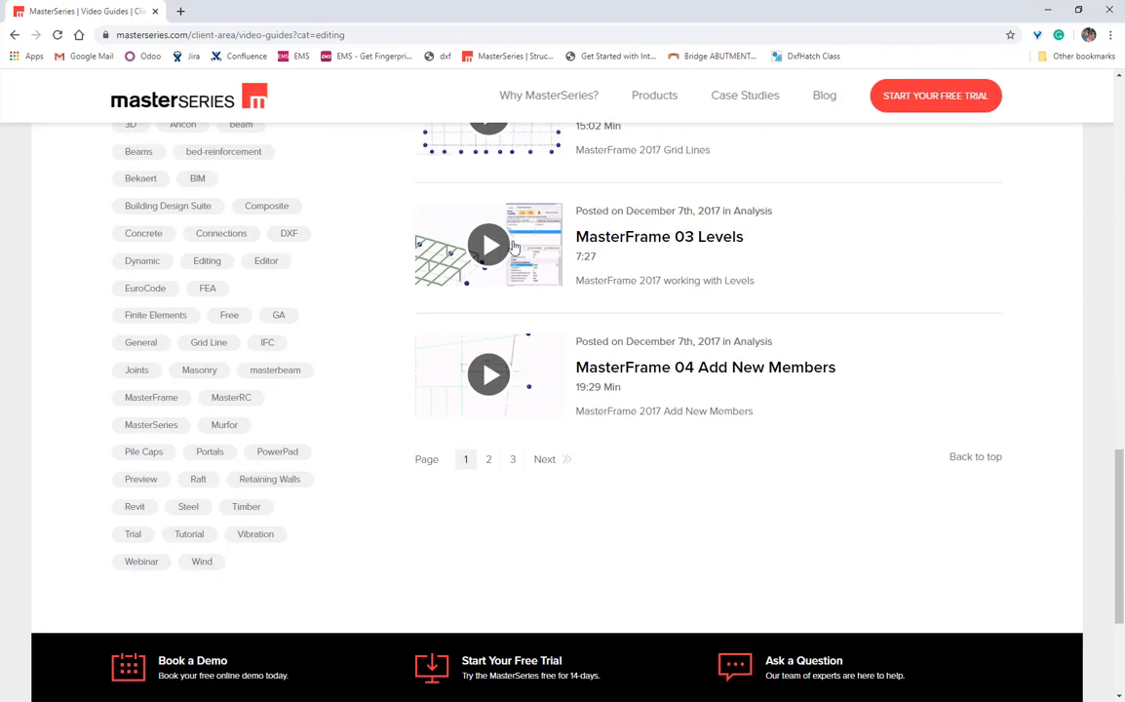
scroll(528, 377, up, 2)
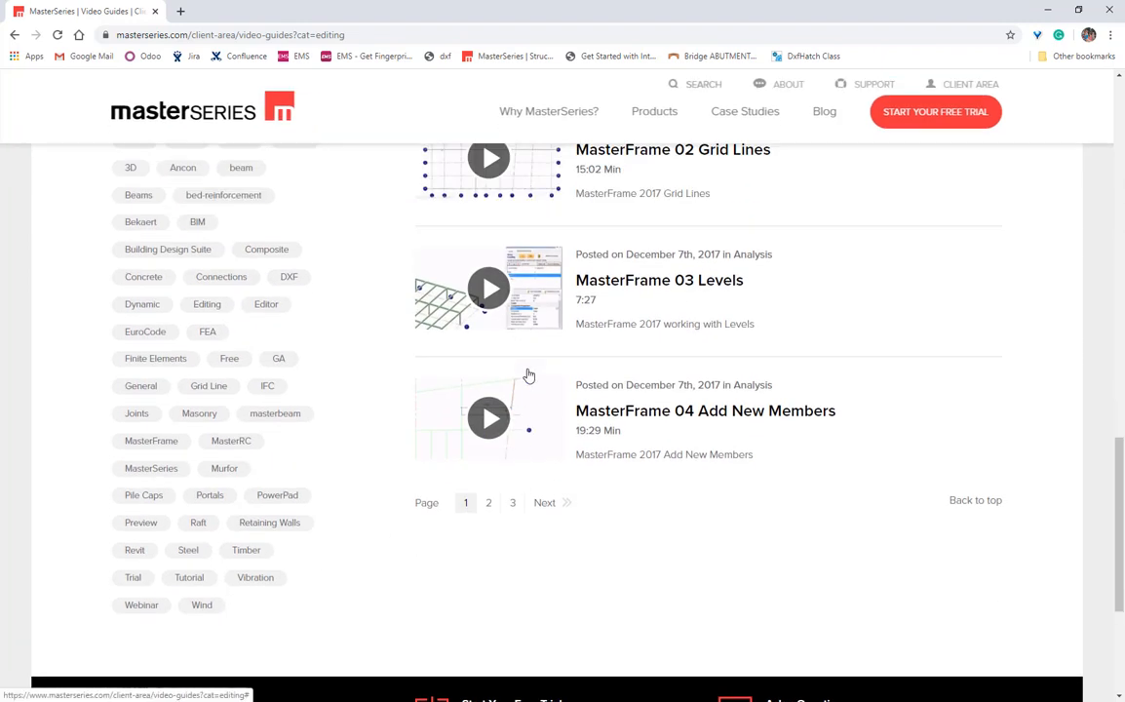
scroll(430, 436, up, 9)
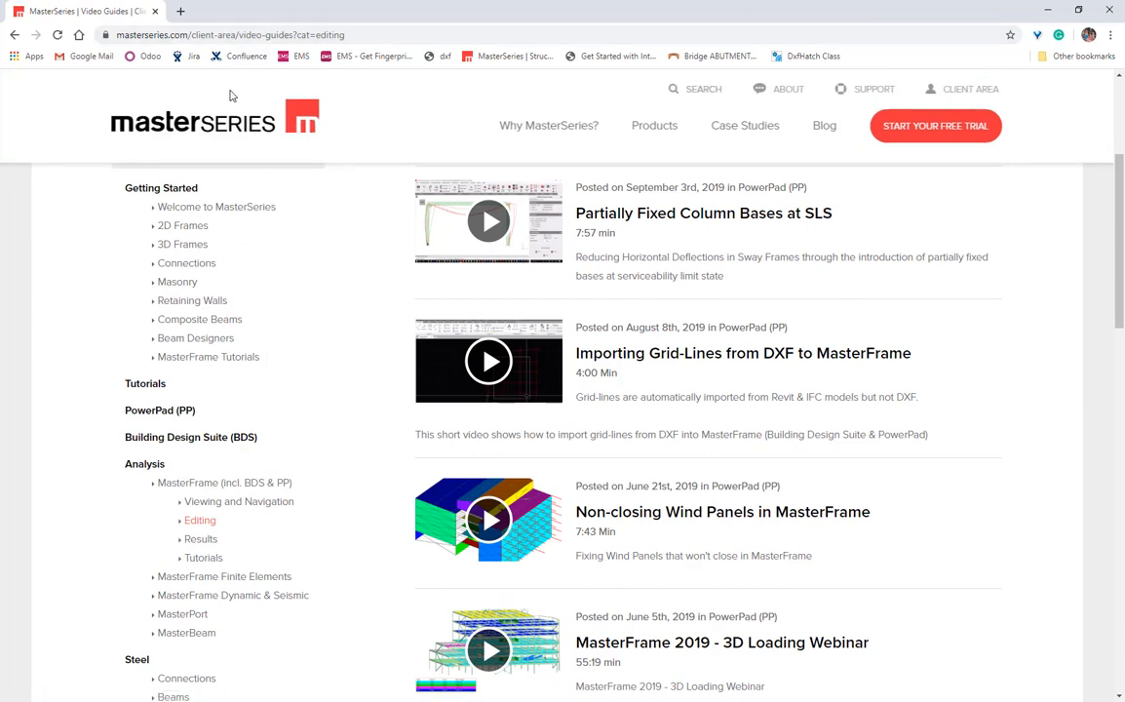
scroll(473, 316, up, 2)
scroll(618, 257, up, 1)
click(1049, 12)
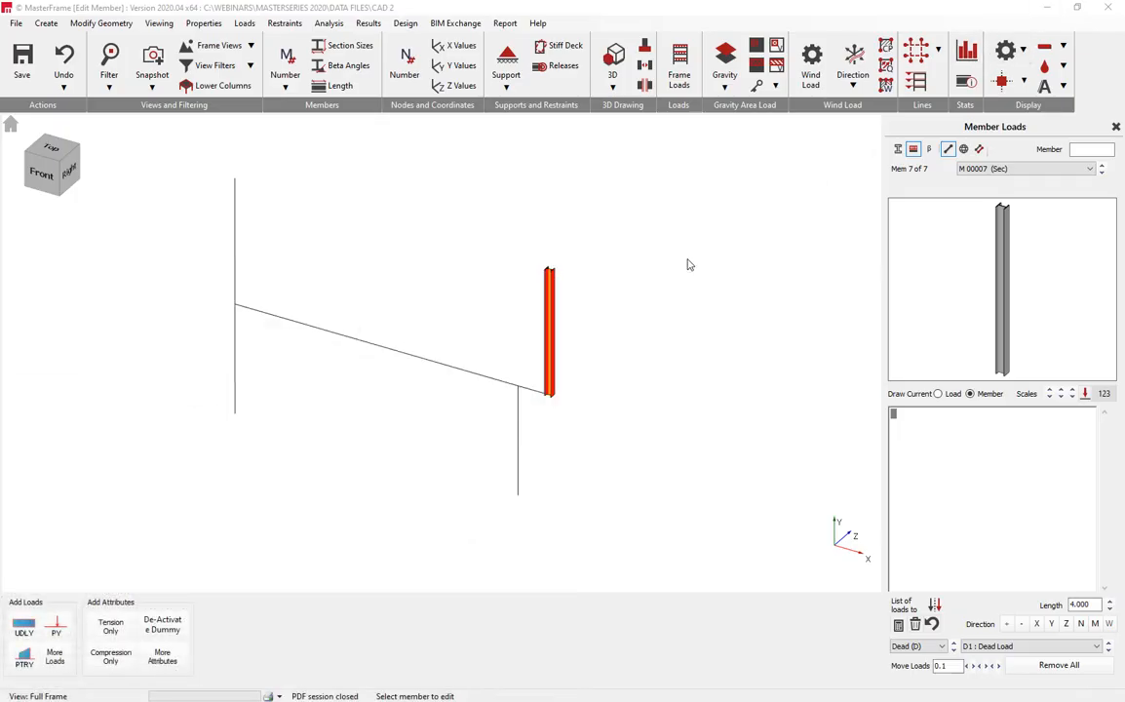
Close the Member Loads editor and exit MasterFrame to the MasterSeries start screen, saving the CAD 2 data file
click(40, 178)
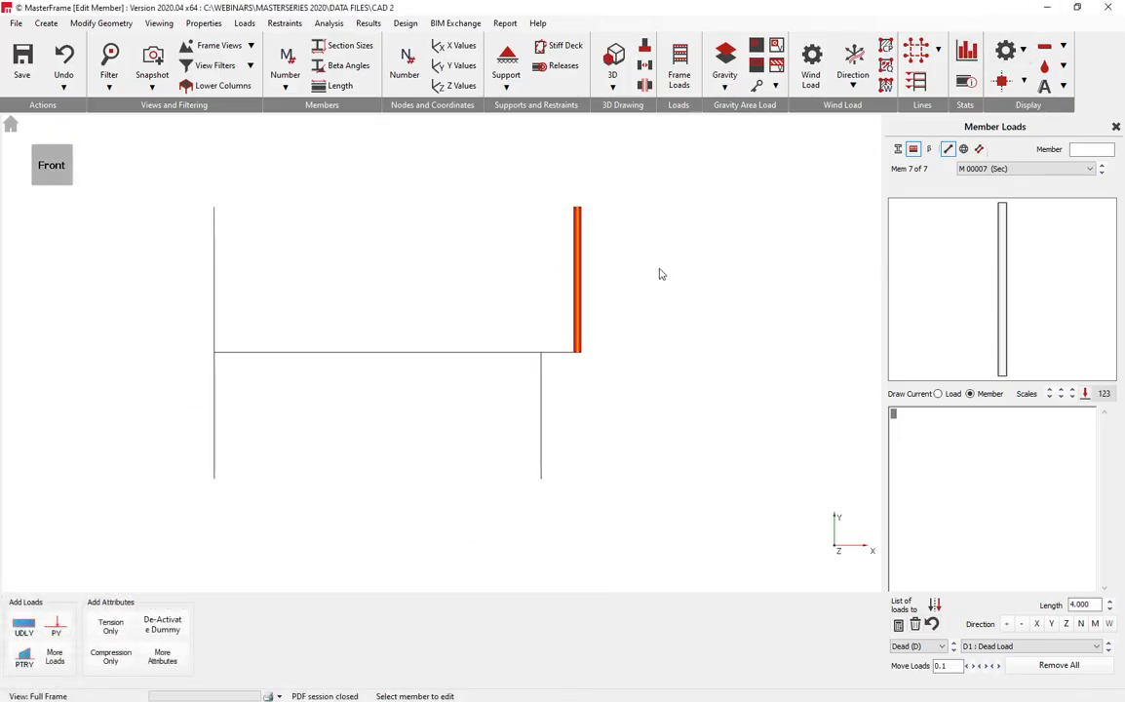
click(1116, 128)
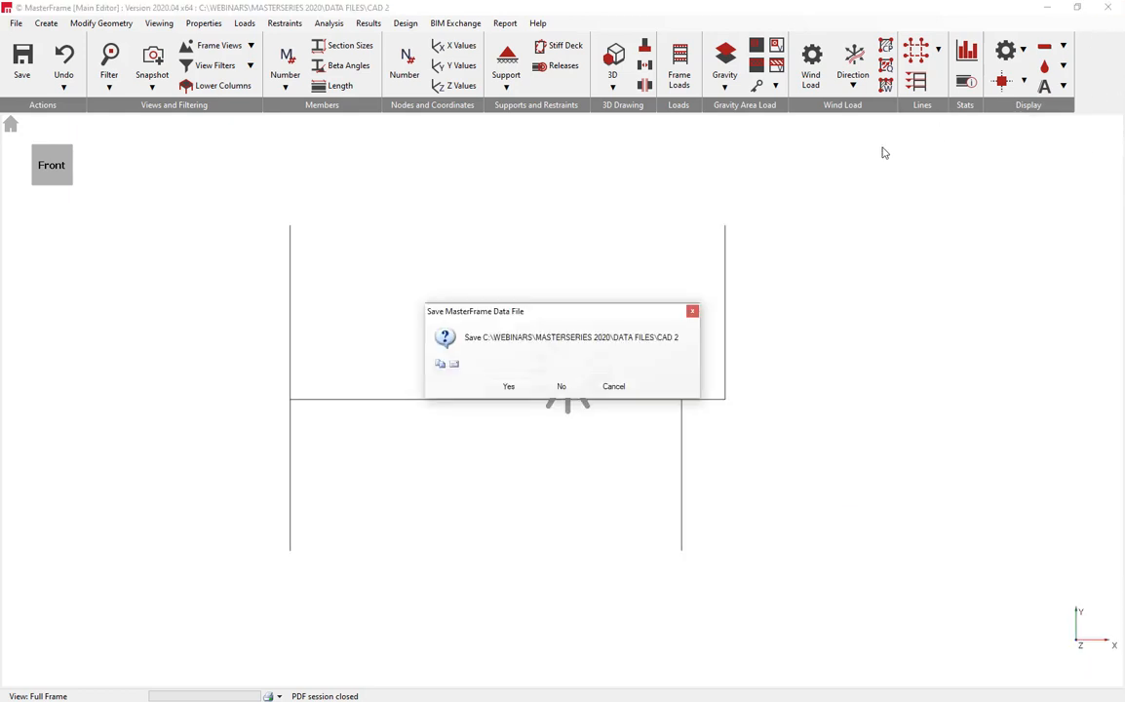
click(508, 386)
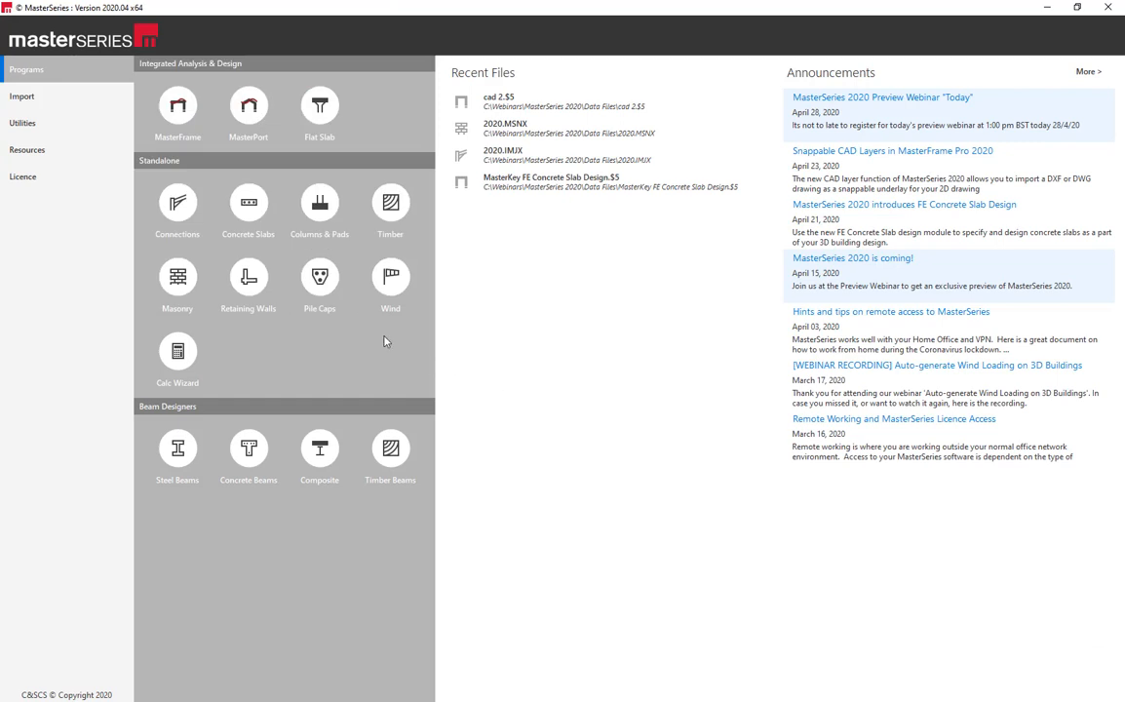